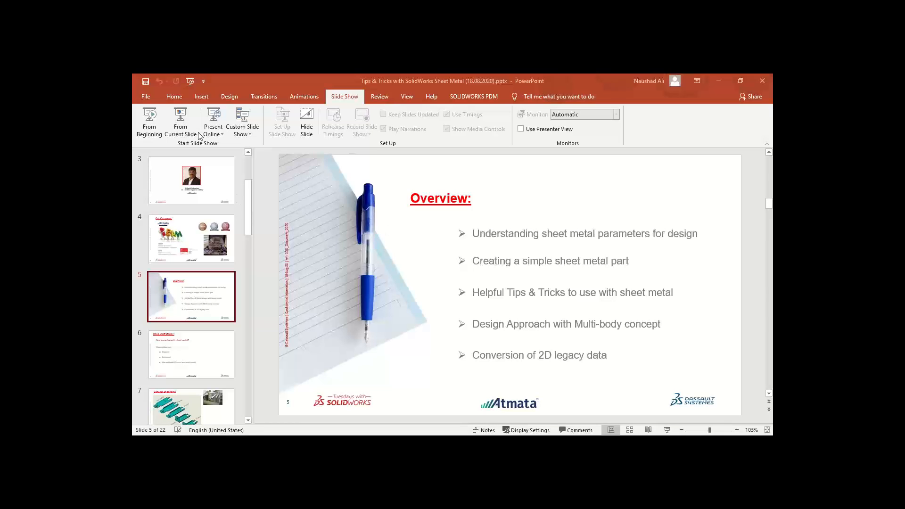
# Present the slides from the Overview slide and advance past the second poll question
pyautogui.click(180, 123)
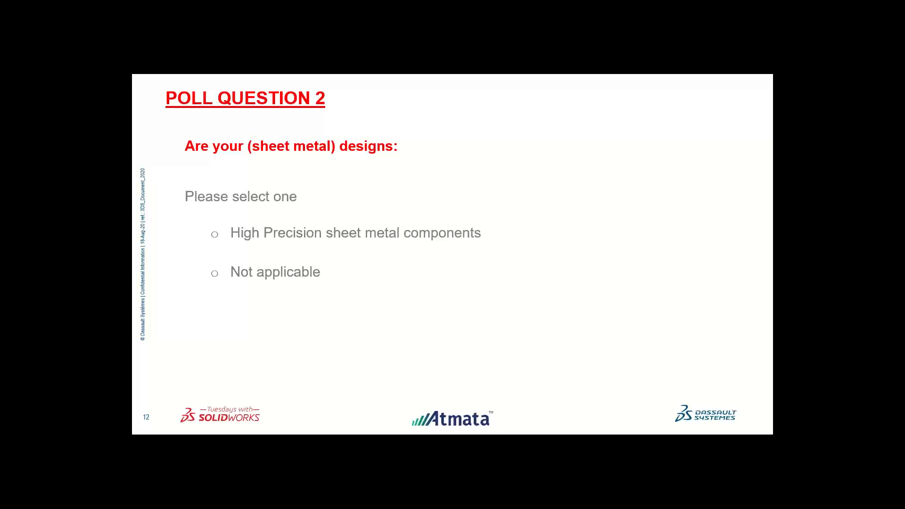
pyautogui.press('Right')
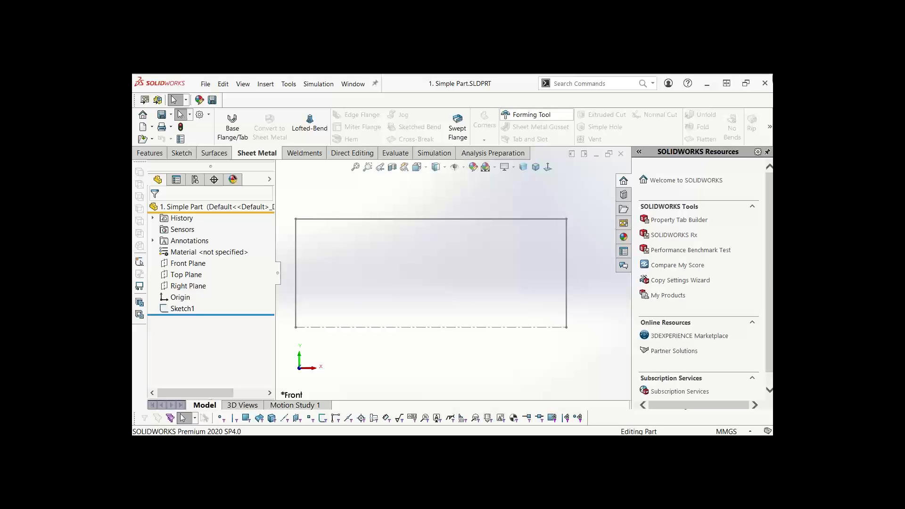
# Display the dimensions of the existing rectangular profile sketch to check its width and height
pyautogui.scroll(2, 399, 260)
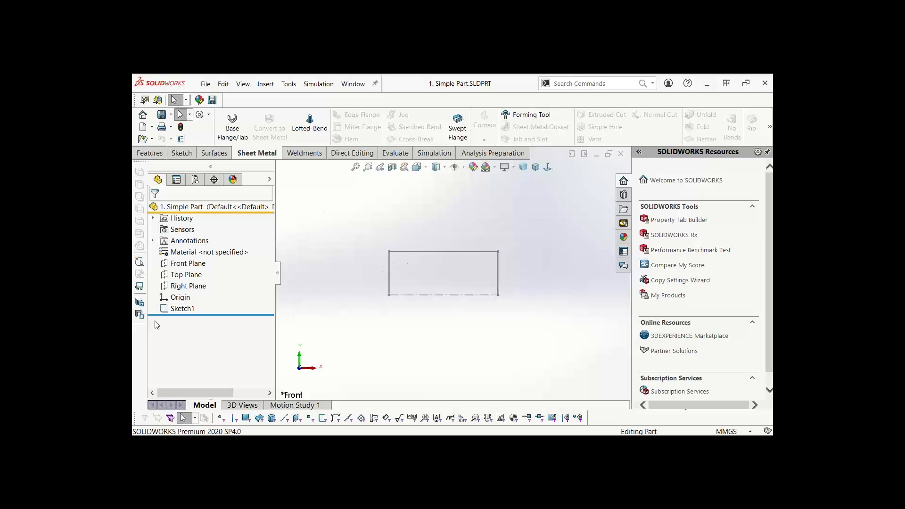
pyautogui.doubleClick(182, 308)
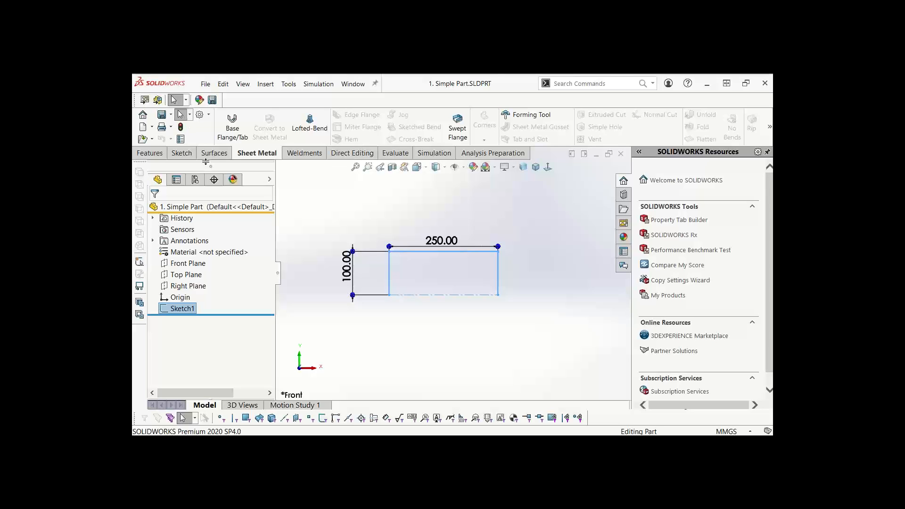
pyautogui.click(384, 200)
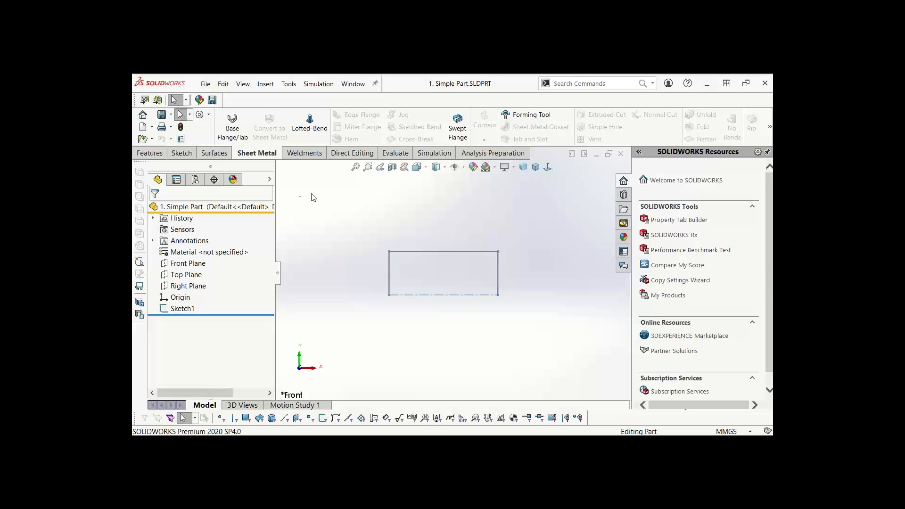
# Start a base flange from the existing sketch and set Direction 1 to Mid Plane with a depth of 150 mm
pyautogui.click(233, 125)
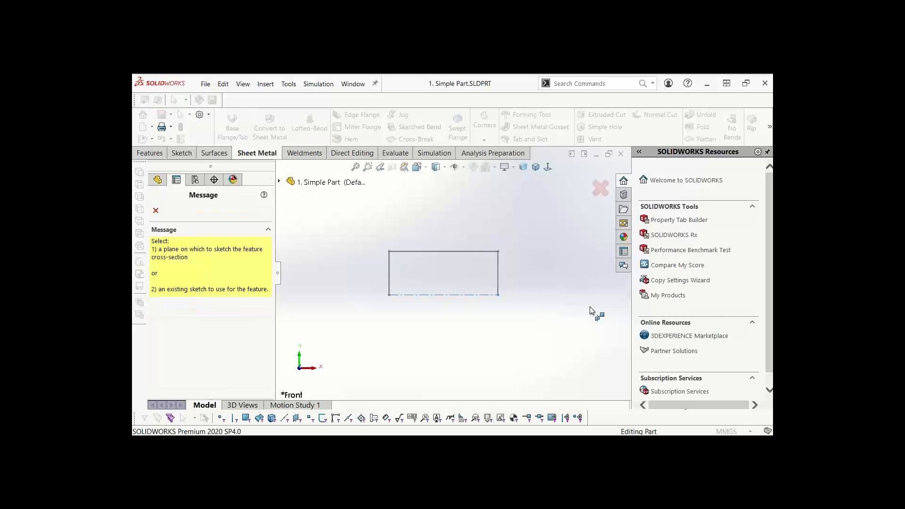
pyautogui.click(419, 251)
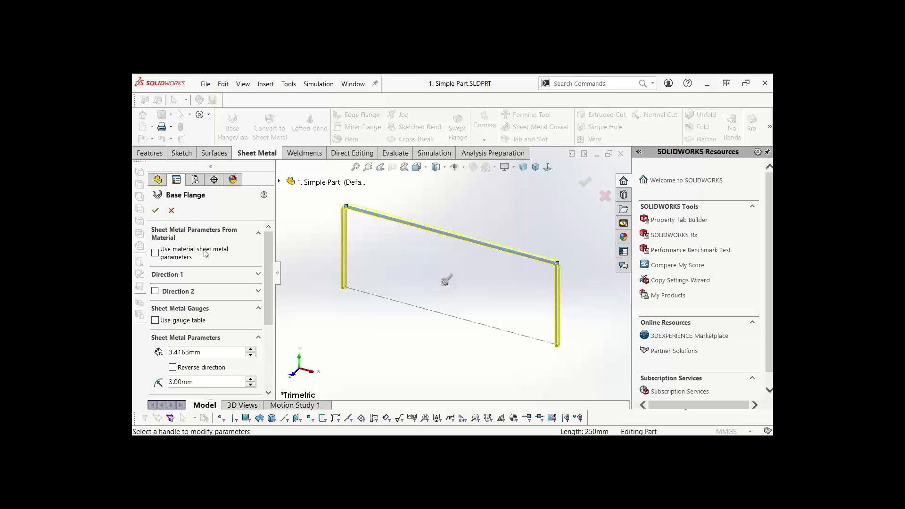
pyautogui.click(257, 274)
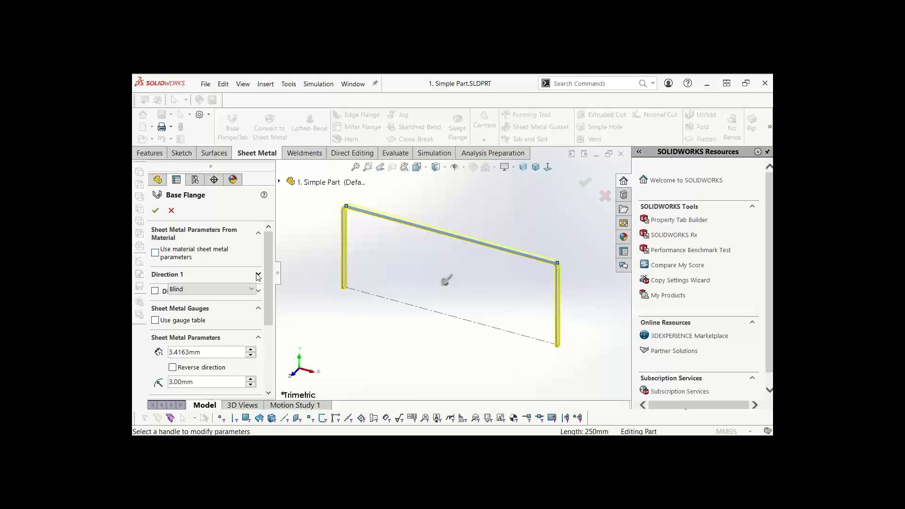
pyautogui.click(188, 293)
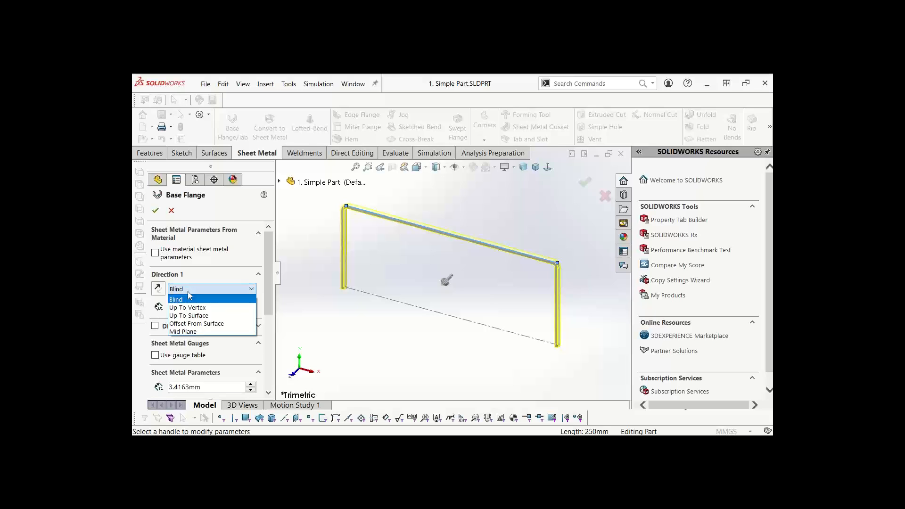
pyautogui.click(197, 332)
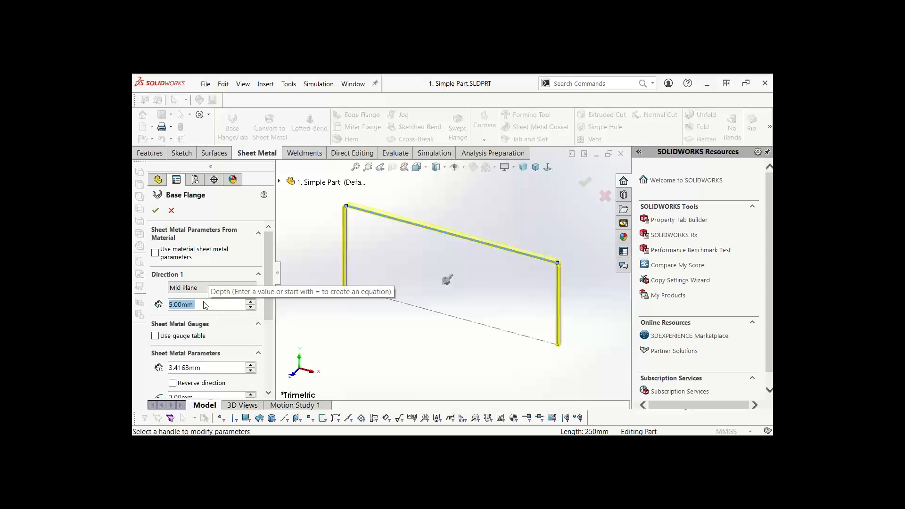
pyautogui.write('150')
pyautogui.press('Return')
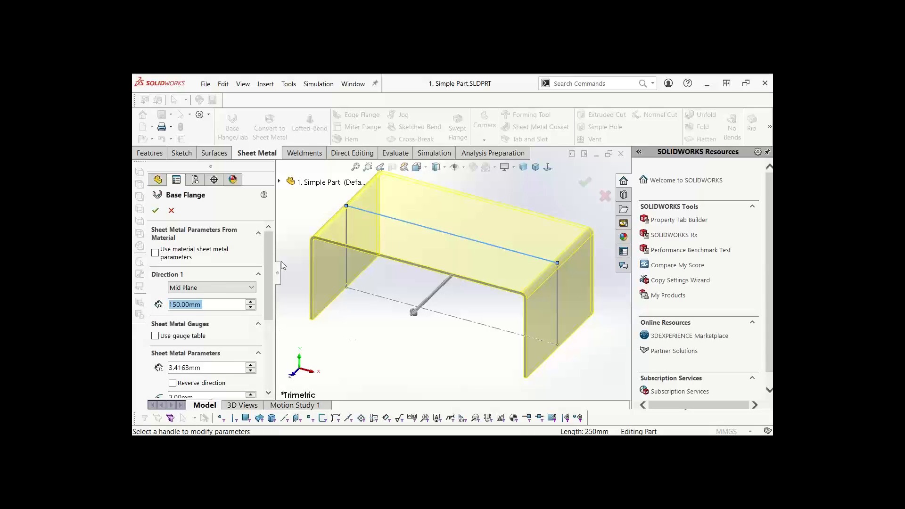
# Apply the SAMPLE TABLE - STEEL - ENGLISH gauge table to the base flange and choose 18 Gauge
pyautogui.moveTo(268, 267); pyautogui.dragTo(265, 313)
pyautogui.click(155, 245)
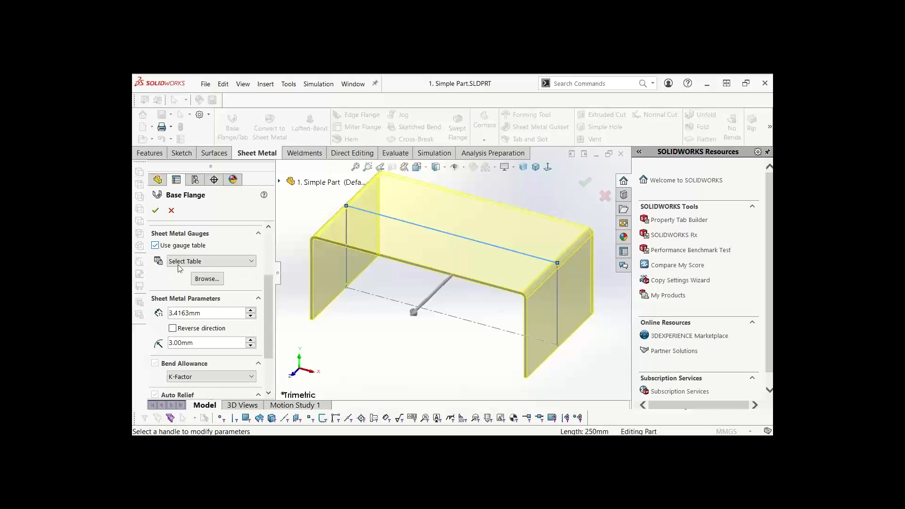
pyautogui.click(184, 261)
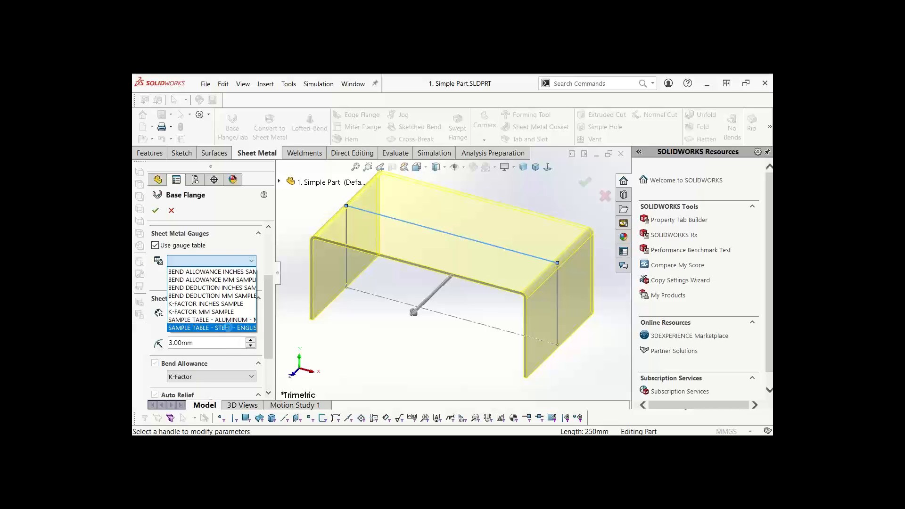
pyautogui.click(229, 328)
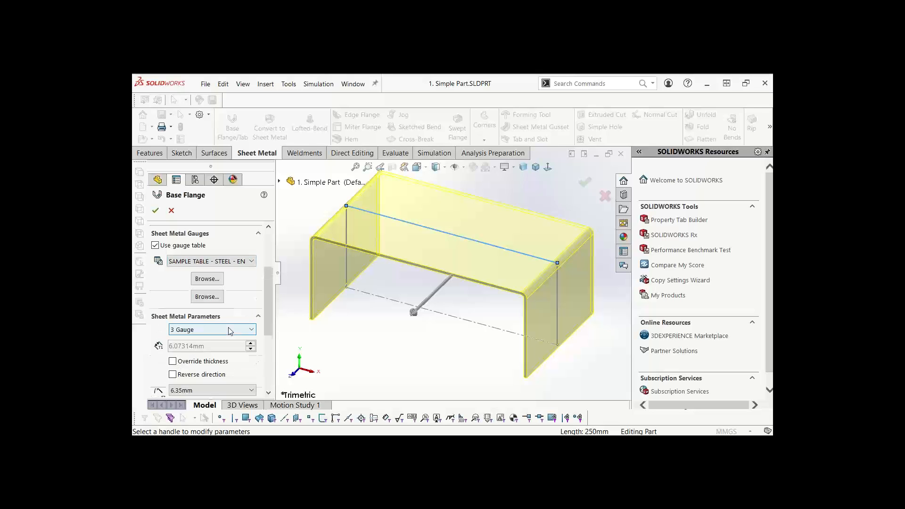
pyautogui.click(218, 331)
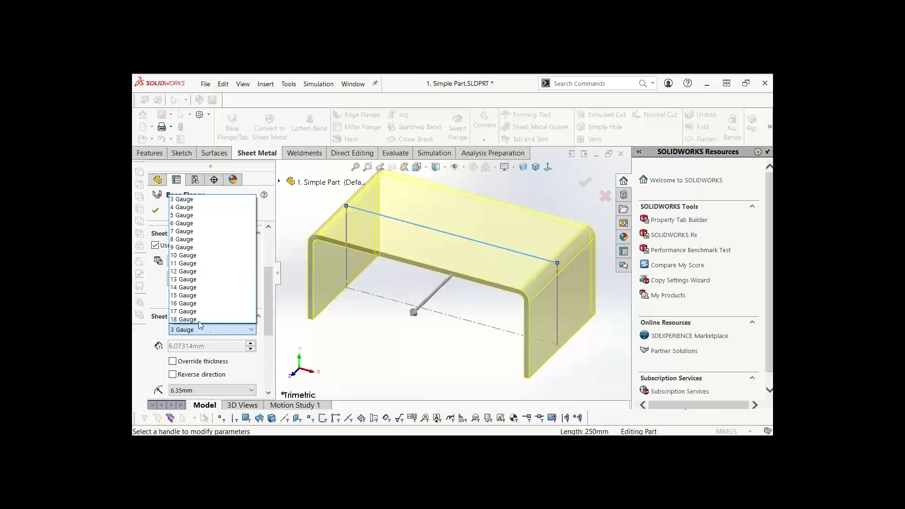
pyautogui.click(184, 320)
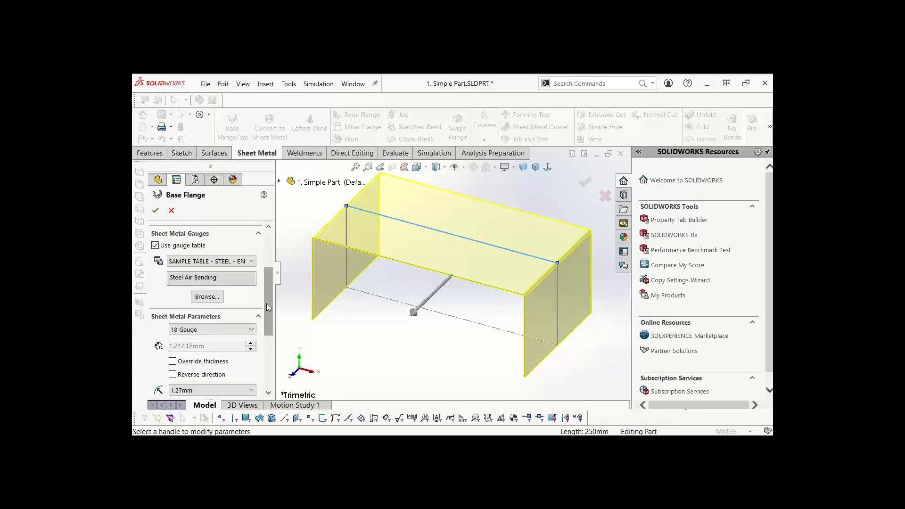
# Review the base flange's available bend radii and auto relief types, keeping 1.27 mm and Rectangular
pyautogui.moveTo(269, 311); pyautogui.dragTo(269, 342)
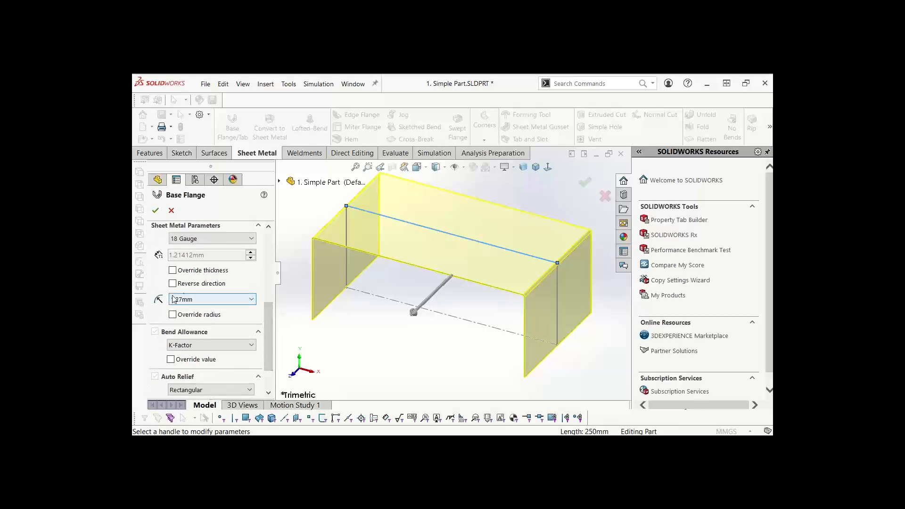
pyautogui.click(197, 300)
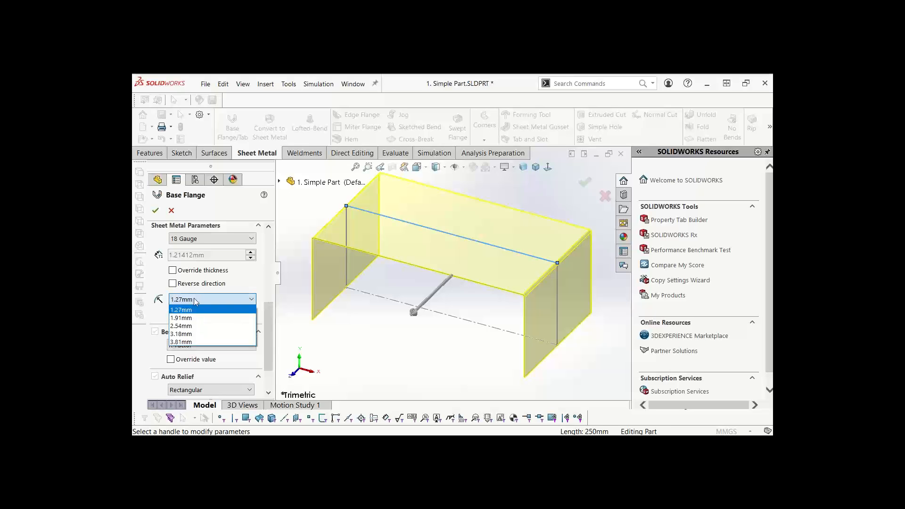
pyautogui.click(196, 302)
pyautogui.click(196, 301)
pyautogui.click(196, 302)
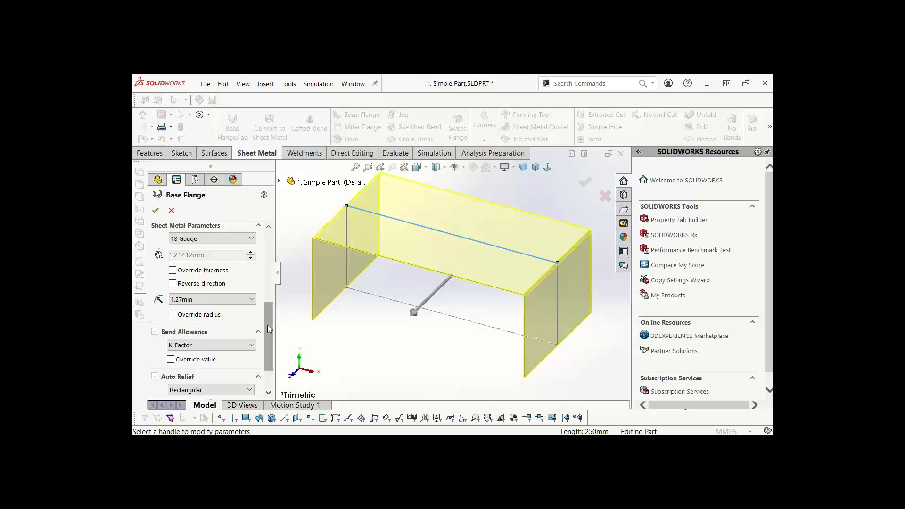
pyautogui.moveTo(268, 324); pyautogui.dragTo(267, 355)
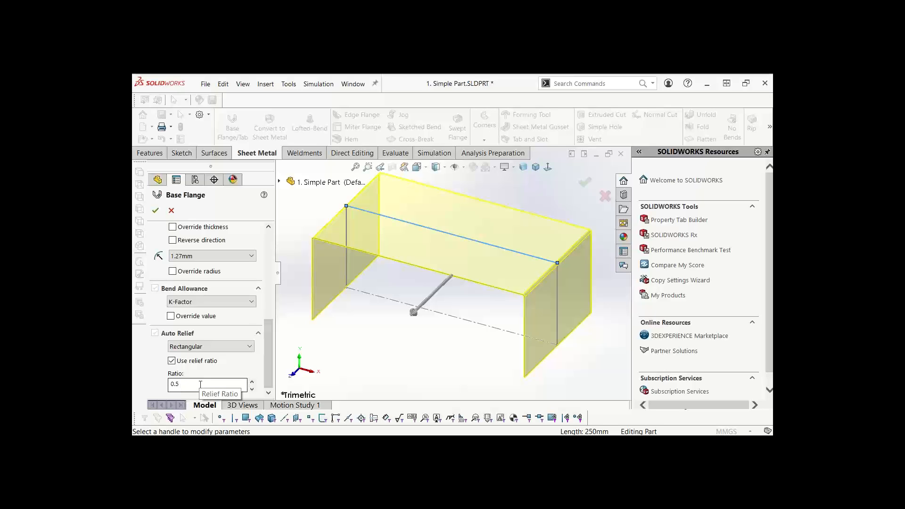
pyautogui.click(209, 347)
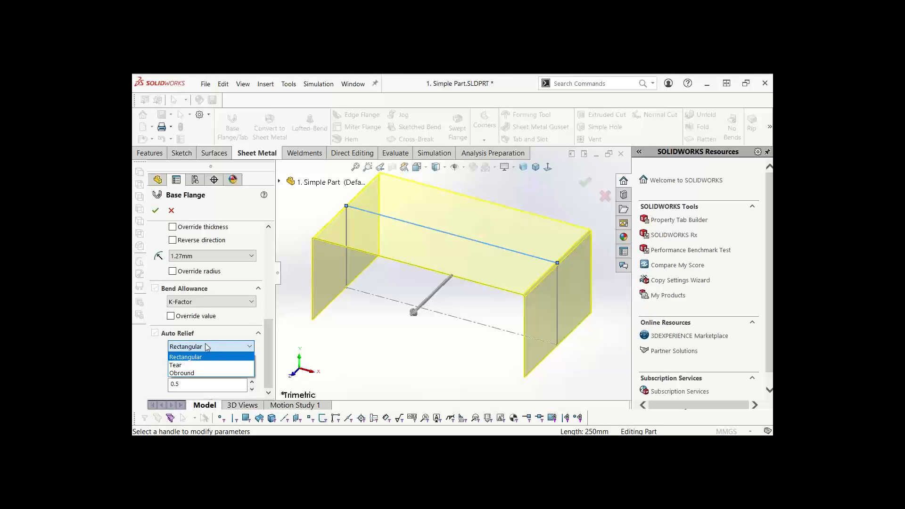
pyautogui.click(204, 347)
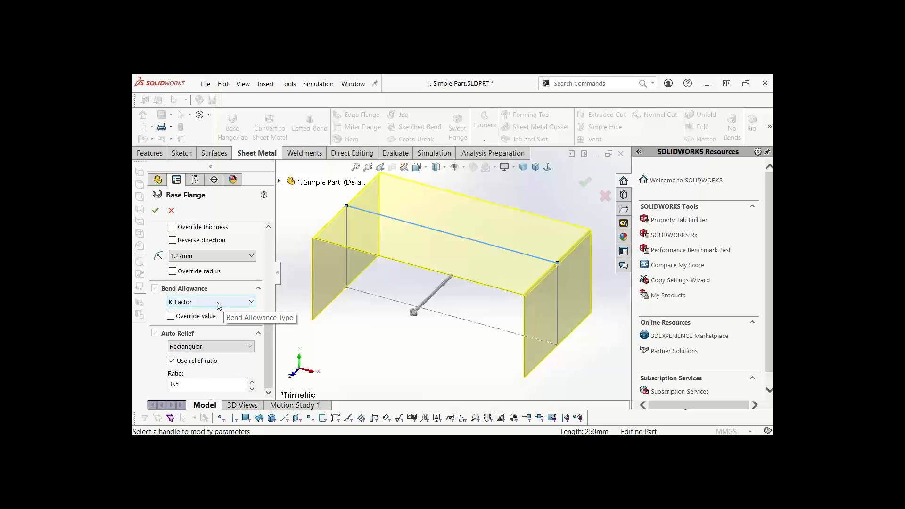
# Inspect the flange corner from the front, reverse the thickness direction to the inside of the sketch, and accept the base flange
pyautogui.moveTo(268, 343); pyautogui.dragTo(254, 256)
pyautogui.scroll(3, 414, 331)
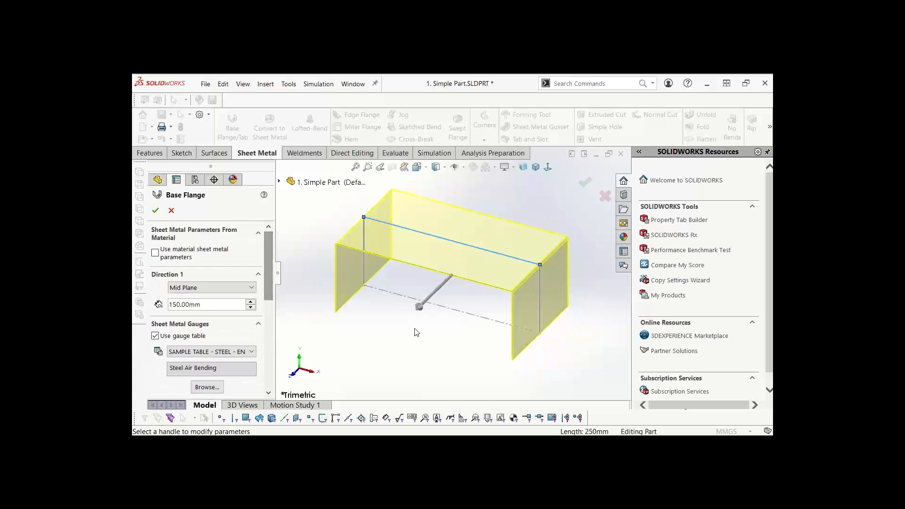
pyautogui.scroll(-3, 414, 331)
pyautogui.moveTo(376, 356); pyautogui.dragTo(340, 339)
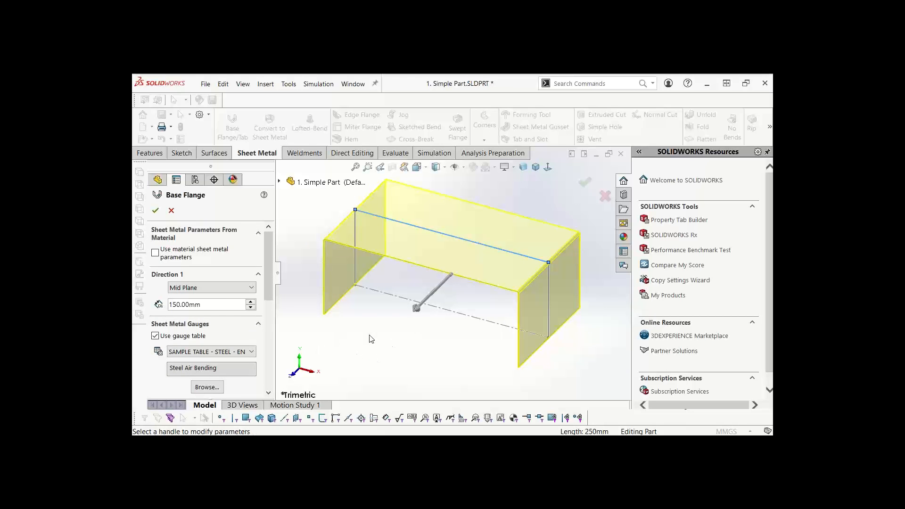
pyautogui.press('space')
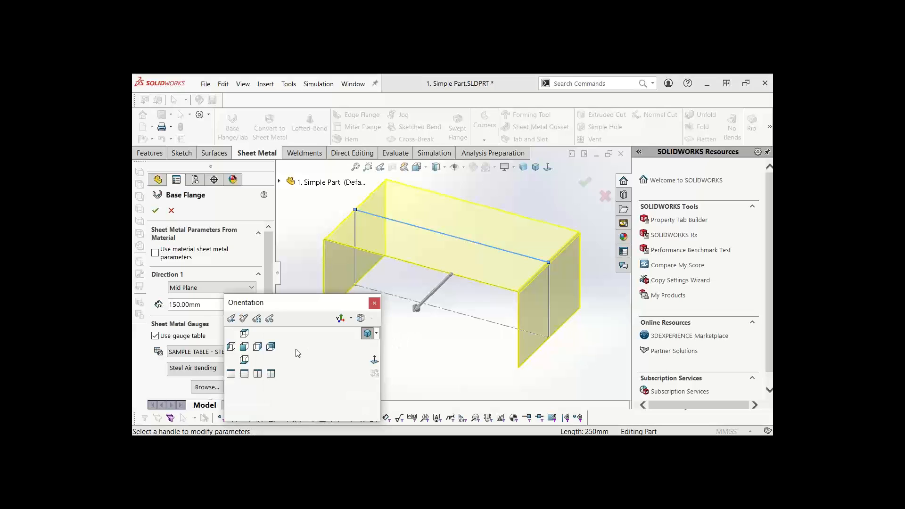
pyautogui.click(244, 347)
pyautogui.scroll(-5, 380, 252)
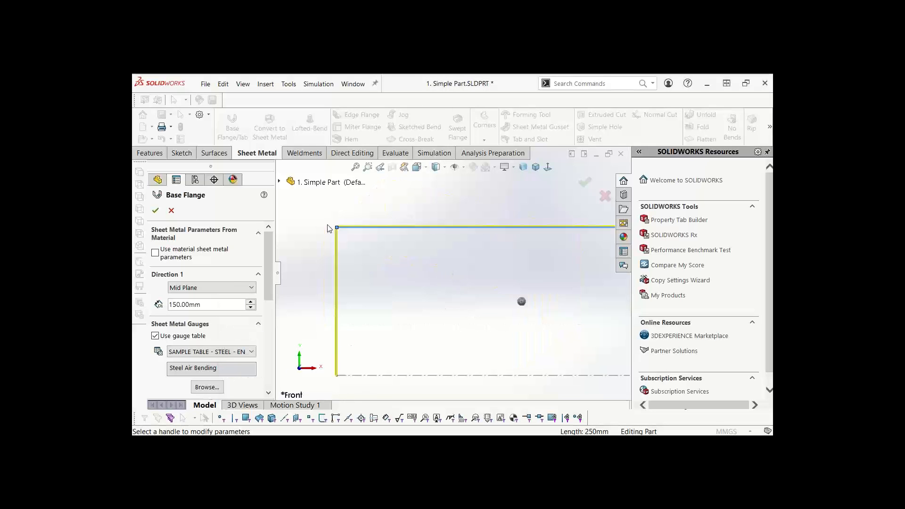
pyautogui.scroll(-1, 426, 257)
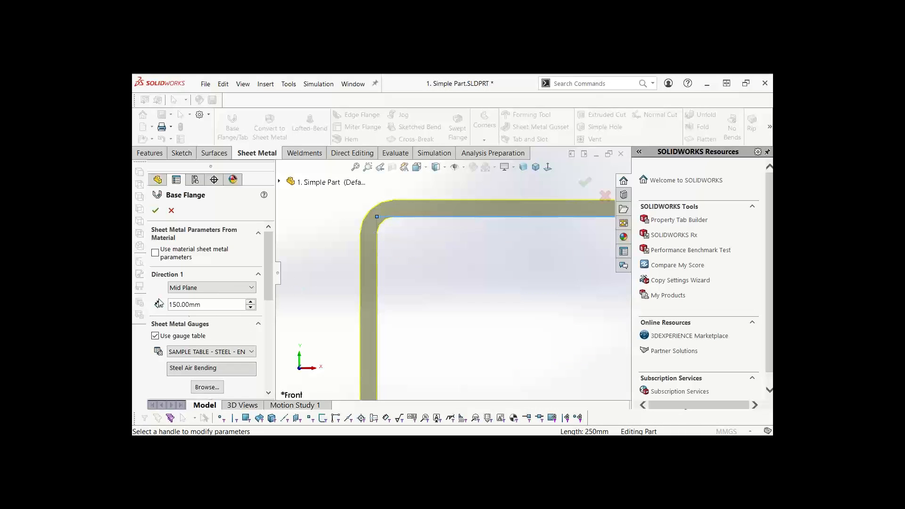
pyautogui.moveTo(270, 255); pyautogui.dragTo(273, 310)
pyautogui.click(173, 324)
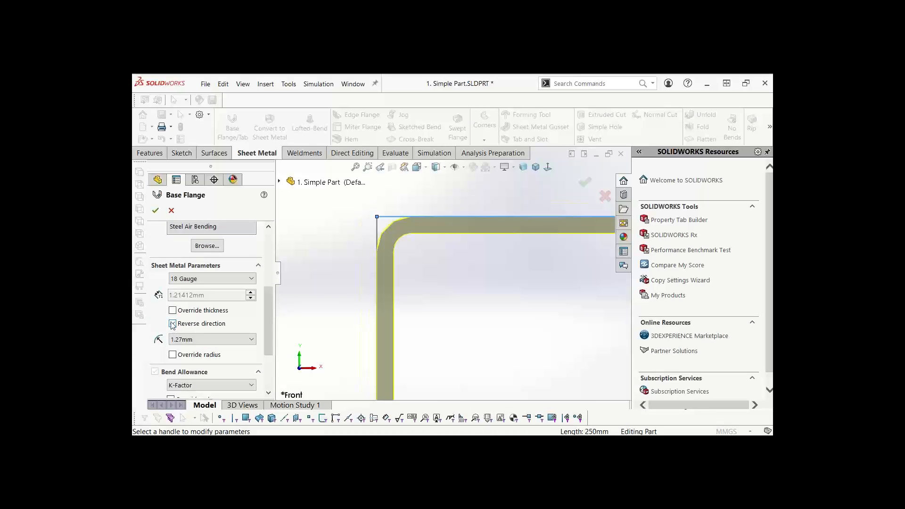
pyautogui.click(155, 211)
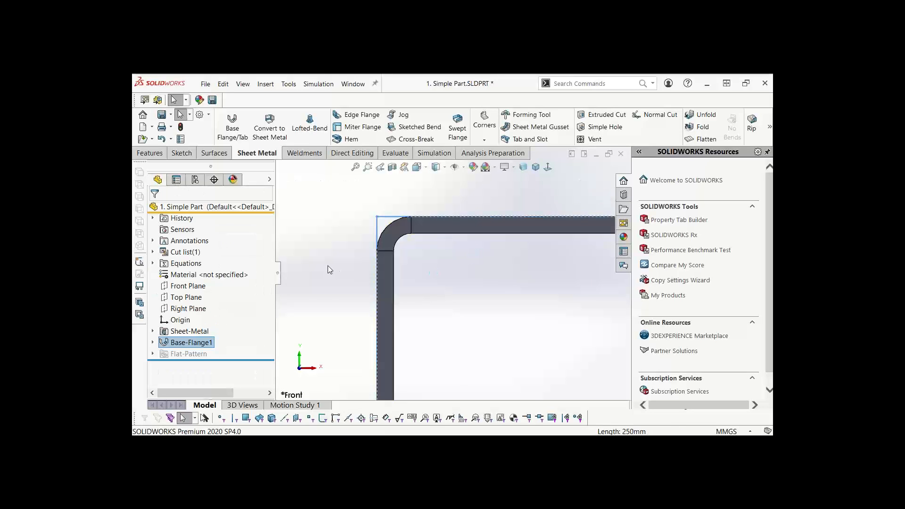
# Assign Plain Carbon Steel as the material of the sheet metal part
pyautogui.moveTo(519, 275); pyautogui.dragTo(517, 271, button='middle')
pyautogui.scroll(3, 517, 272)
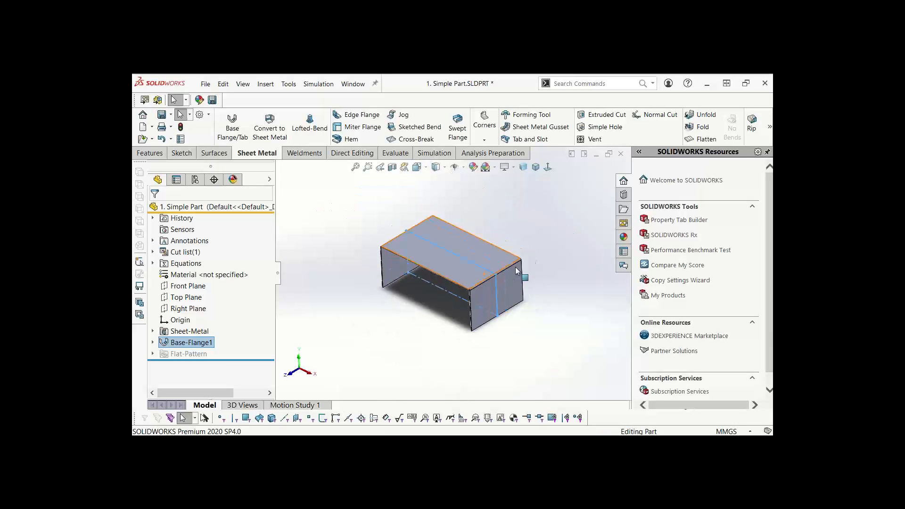
pyautogui.moveTo(503, 232)
pyautogui.mouseDown(button='middle')
pyautogui.moveTo(511, 219)
pyautogui.moveTo(493, 211)
pyautogui.moveTo(511, 225)
pyautogui.mouseUp(button='middle')
pyautogui.click(505, 223)
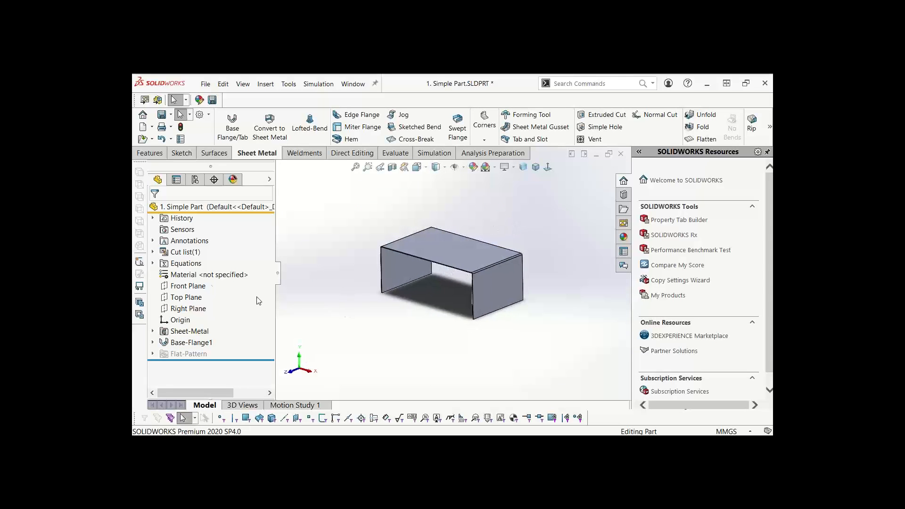
pyautogui.rightClick(208, 274)
pyautogui.click(253, 166)
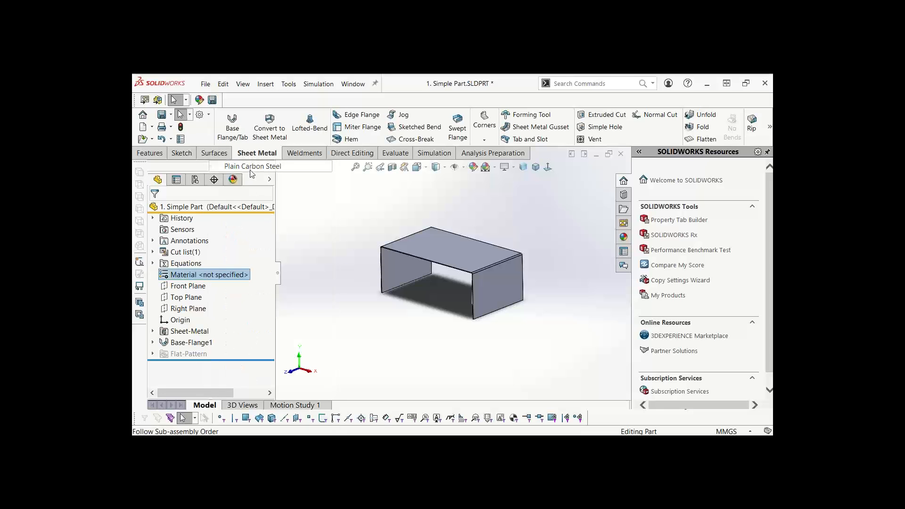
# Turn off the shadows in the shaded display of the part and view it from another angle
pyautogui.moveTo(506, 240); pyautogui.dragTo(504, 233, button='middle')
pyautogui.scroll(-3, 441, 285)
pyautogui.scroll(2, 439, 284)
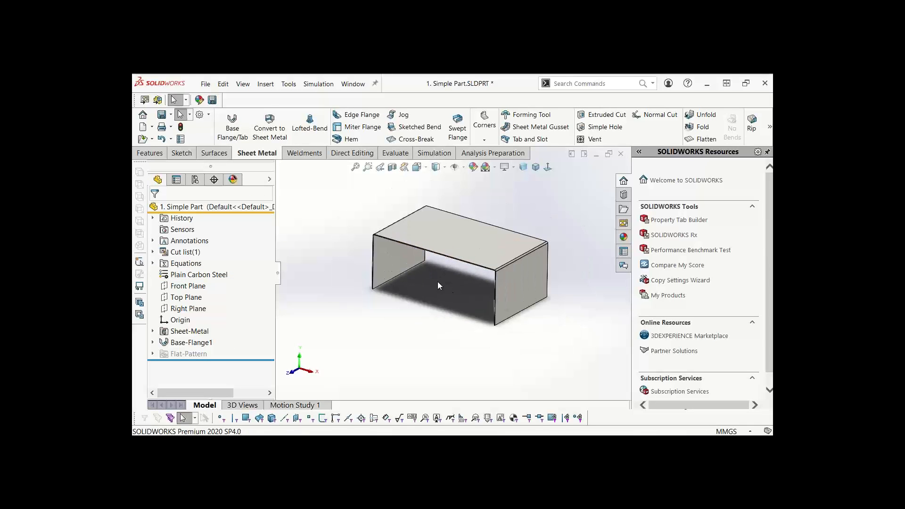
pyautogui.click(513, 168)
pyautogui.click(528, 196)
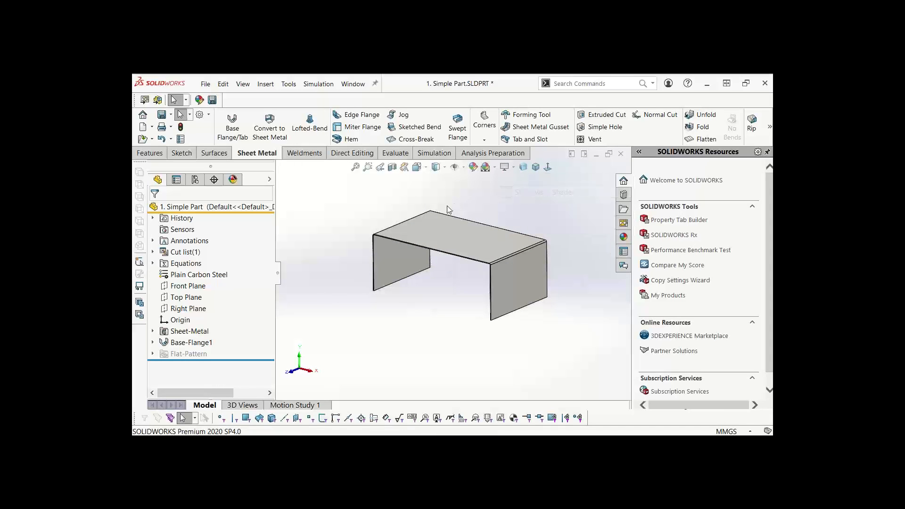
pyautogui.moveTo(519, 222)
pyautogui.mouseDown(button='middle')
pyautogui.moveTo(541, 241)
pyautogui.moveTo(443, 210)
pyautogui.moveTo(445, 203)
pyautogui.mouseUp(button='middle')
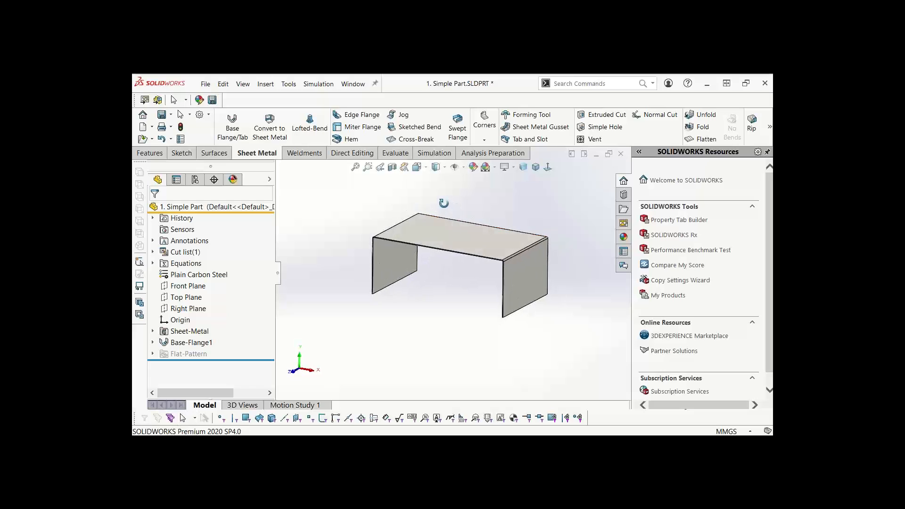
# Start an edge flange on the front vertical edges of both legs and the front edge of the top, directed inward
pyautogui.click(357, 115)
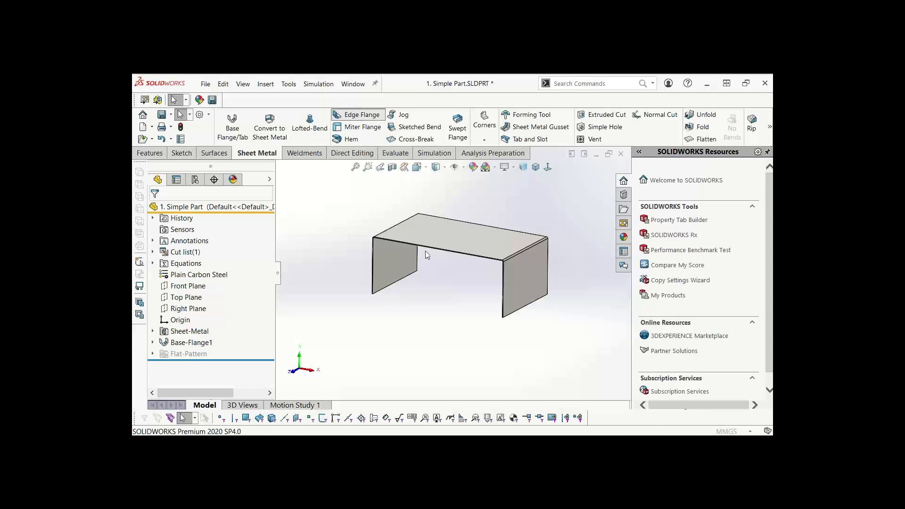
pyautogui.click(375, 271)
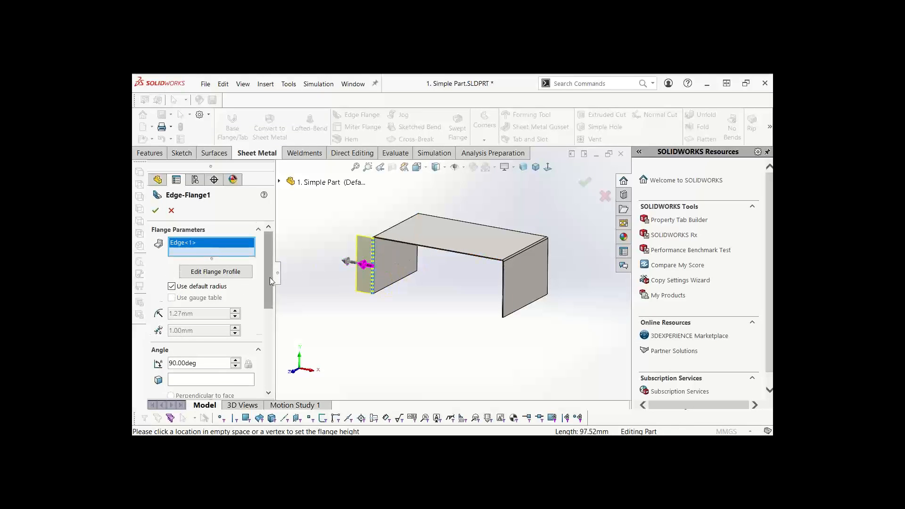
pyautogui.moveTo(270, 277); pyautogui.dragTo(269, 320)
pyautogui.click(158, 343)
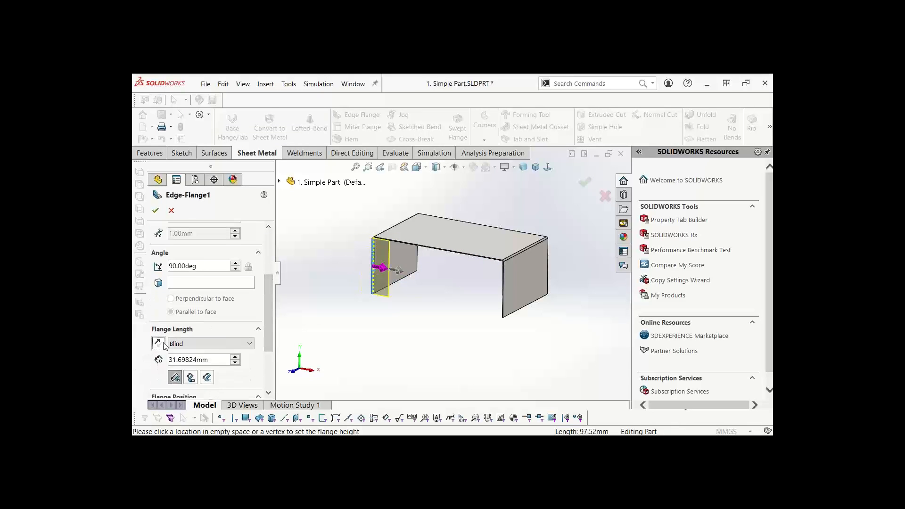
pyautogui.click(442, 252)
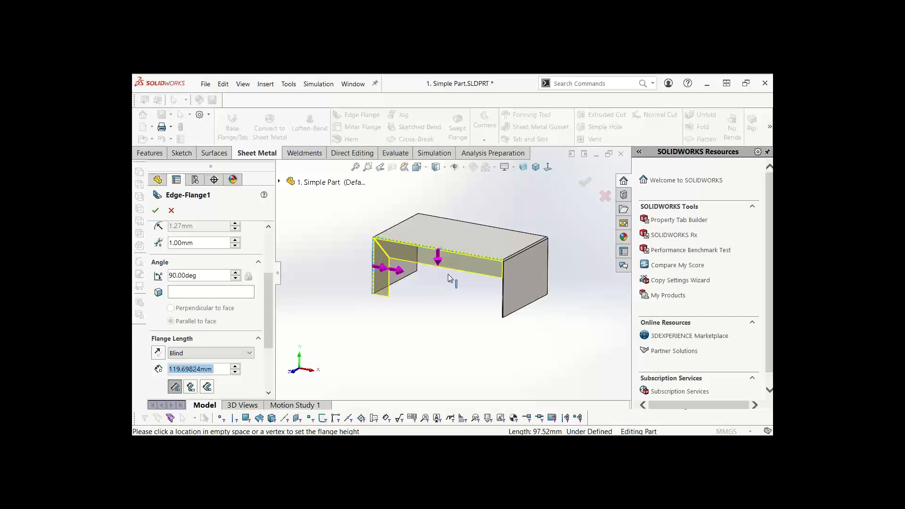
pyautogui.scroll(-3, 390, 262)
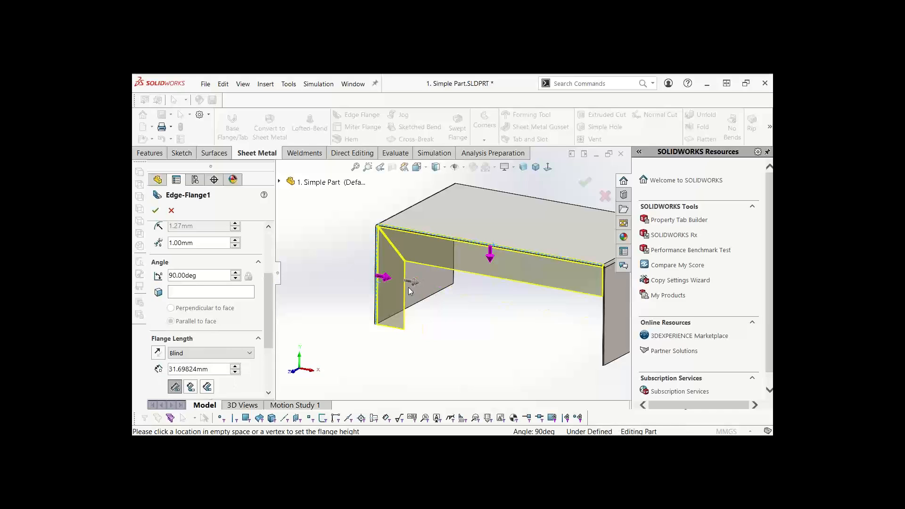
pyautogui.click(605, 326)
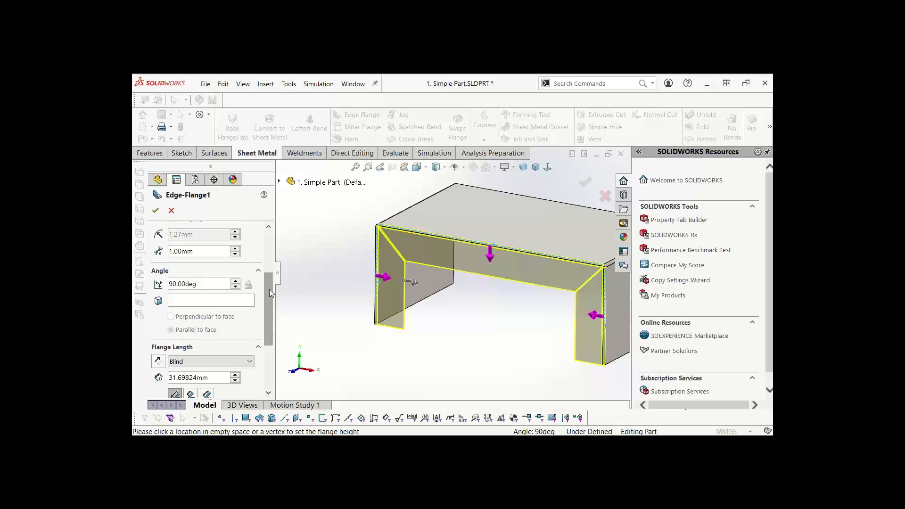
# Set the edge flange length to 25 mm
pyautogui.scroll(-2, 269, 289)
pyautogui.doubleClick(211, 342)
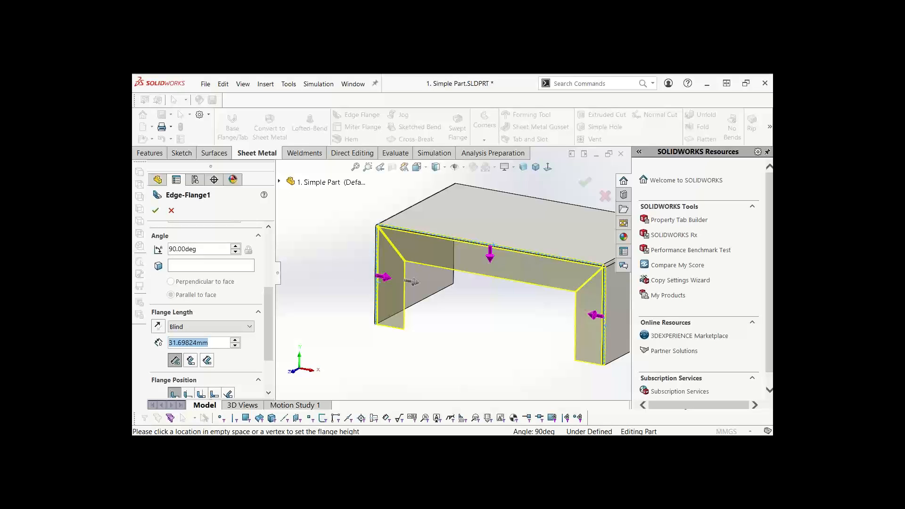
pyautogui.write('25')
pyautogui.press('Return')
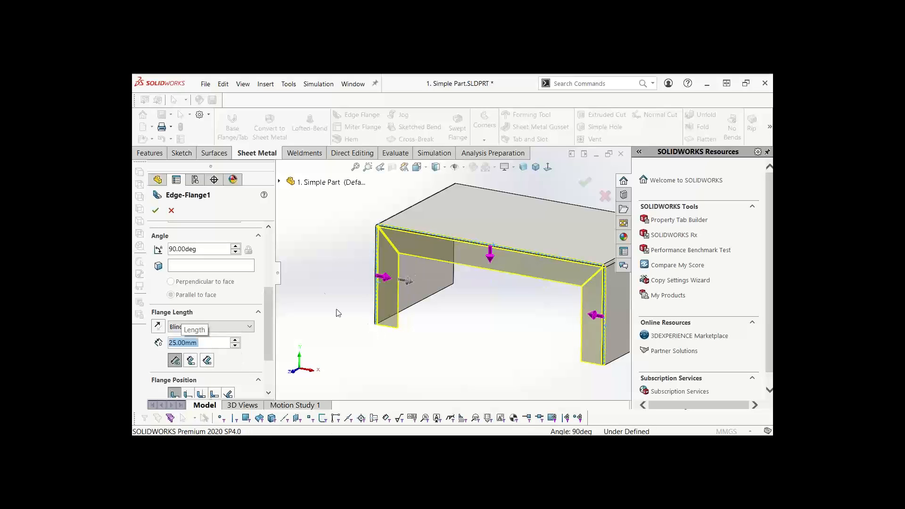
# Compare the flange positions from the right view, keep Material Inside, turn off Trim side bends, and accept the edge flange
pyautogui.moveTo(268, 301); pyautogui.dragTo(268, 332)
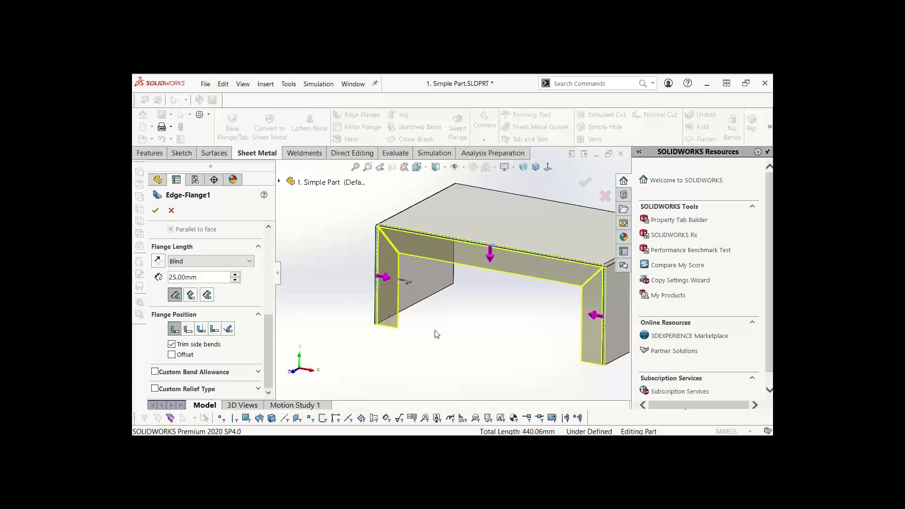
pyautogui.press('space')
pyautogui.click(469, 359)
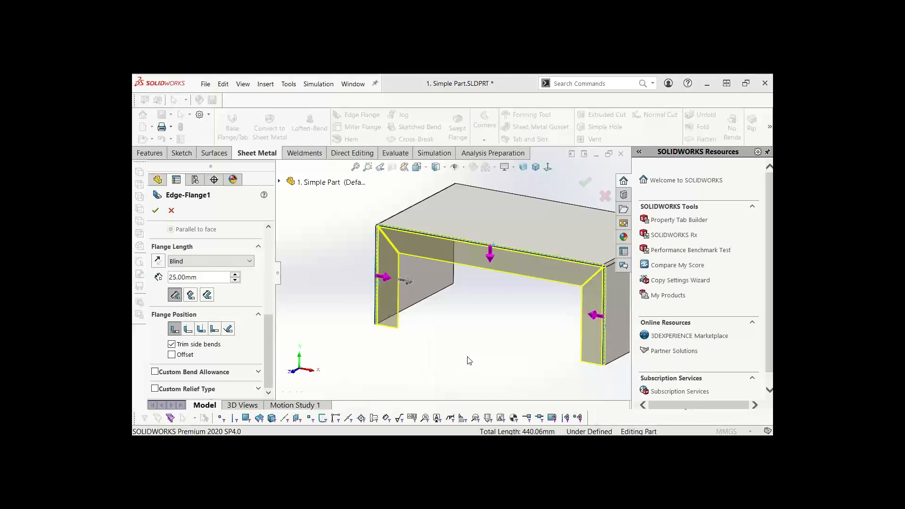
pyautogui.scroll(-3, 400, 266)
pyautogui.scroll(-2, 416, 264)
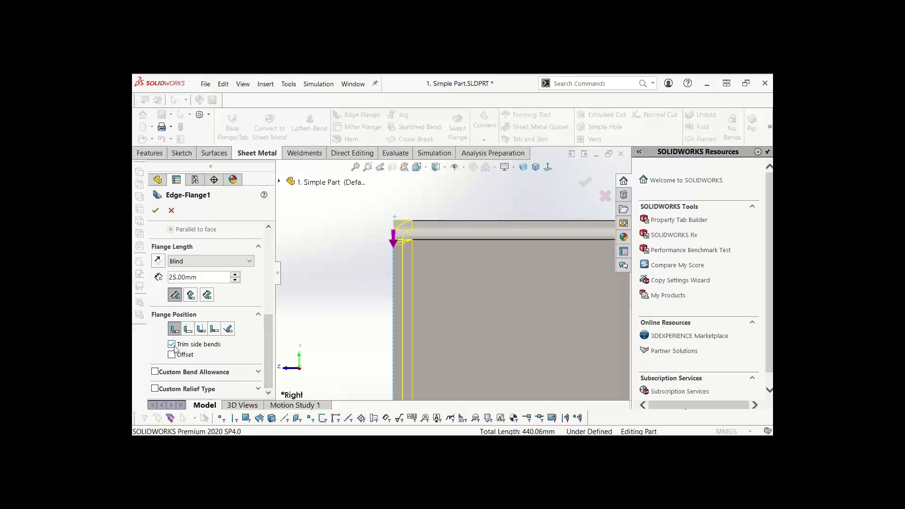
pyautogui.click(189, 331)
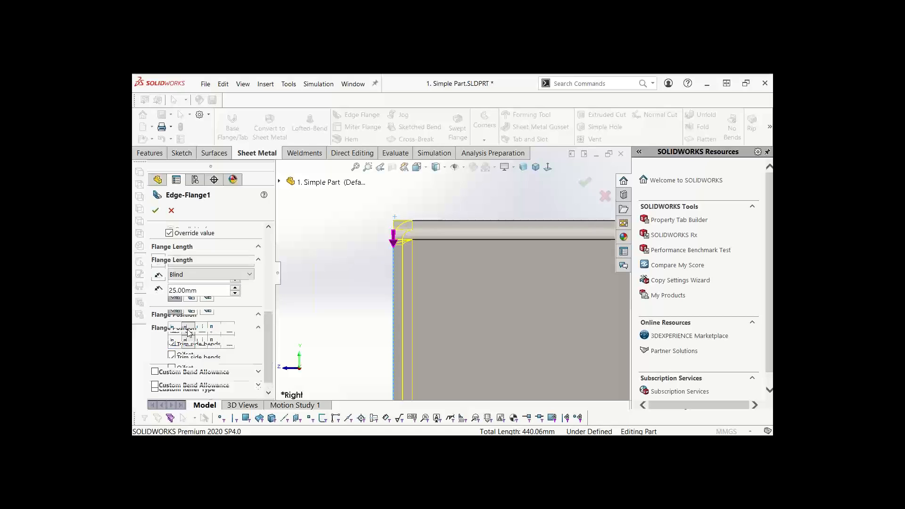
pyautogui.click(202, 331)
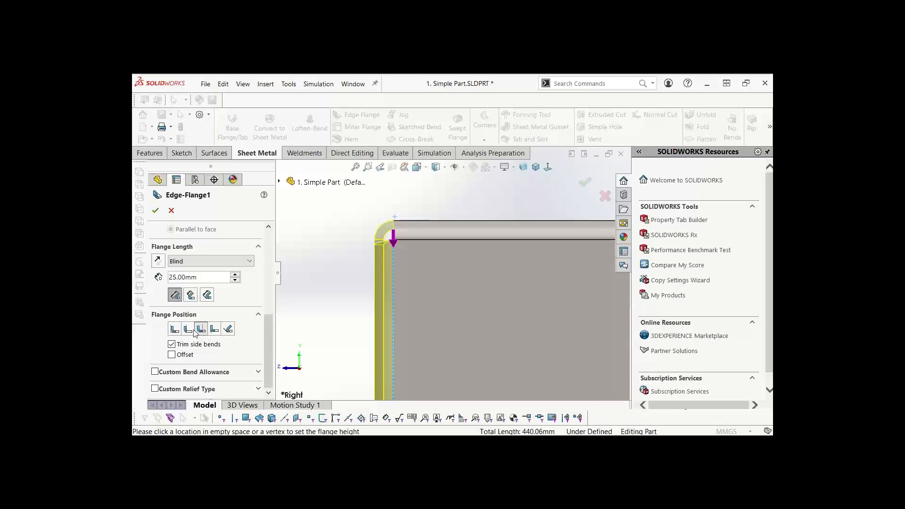
pyautogui.click(189, 332)
pyautogui.click(175, 333)
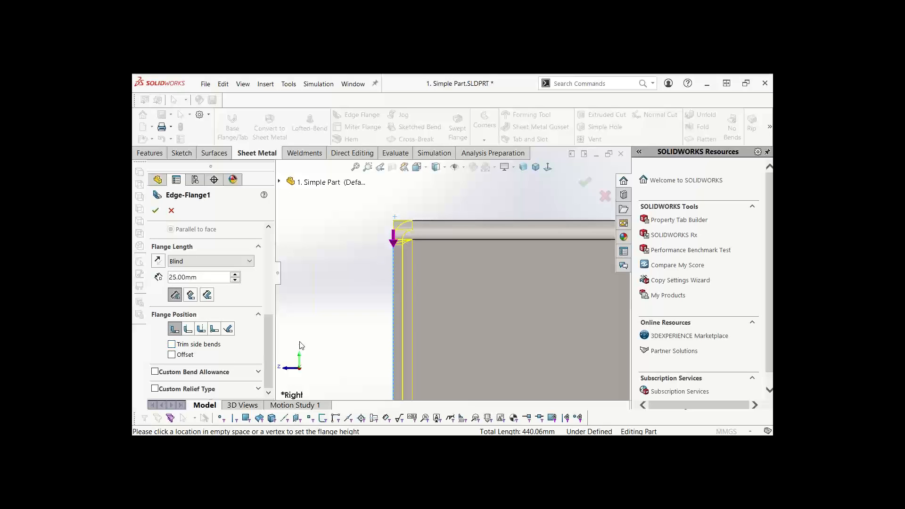
pyautogui.click(154, 211)
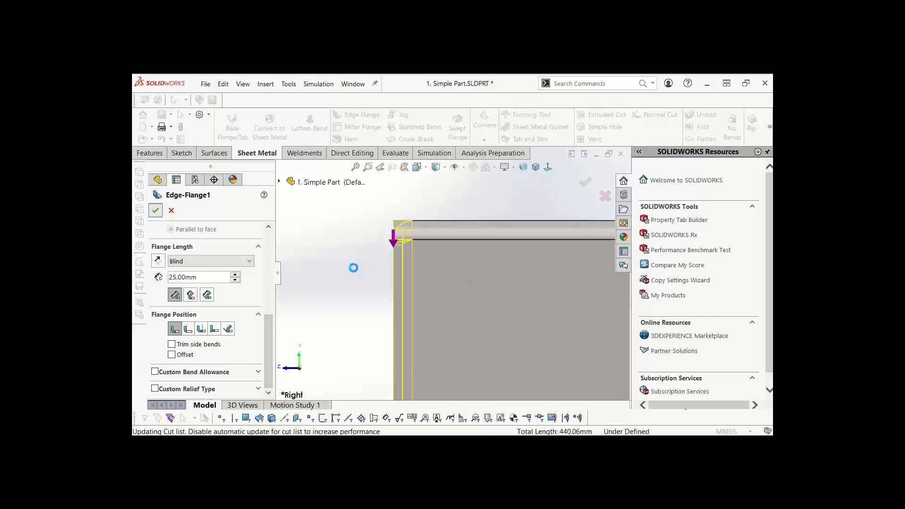
# Inspect the bend corner between top and leg, and edit the edge flange to turn on Trim side bends
pyautogui.press('f')
pyautogui.moveTo(480, 239); pyautogui.dragTo(472, 261, button='middle')
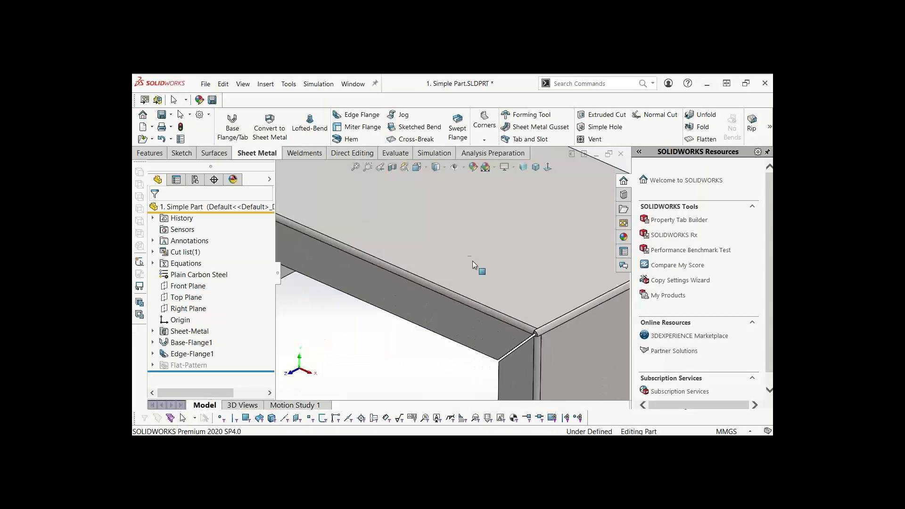
pyautogui.scroll(3, 473, 267)
pyautogui.scroll(-3, 501, 309)
pyautogui.scroll(-5, 497, 302)
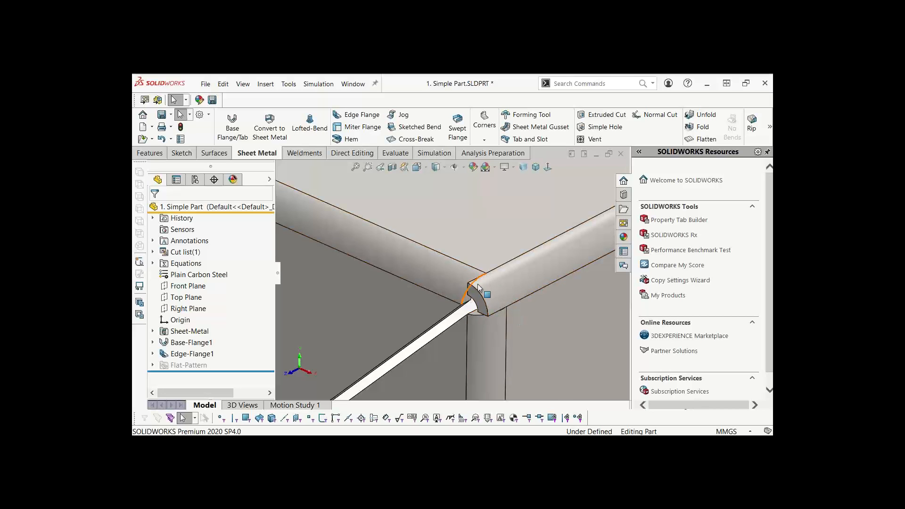
pyautogui.click(189, 353)
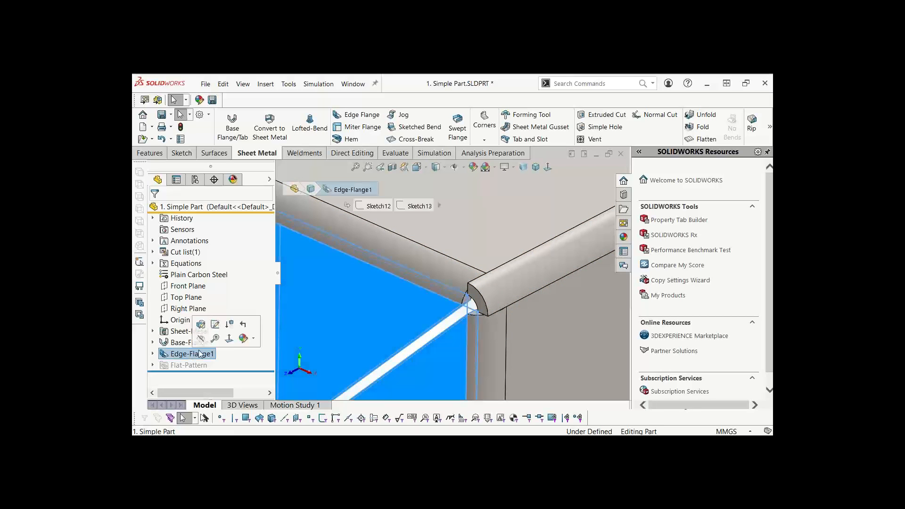
pyautogui.click(205, 322)
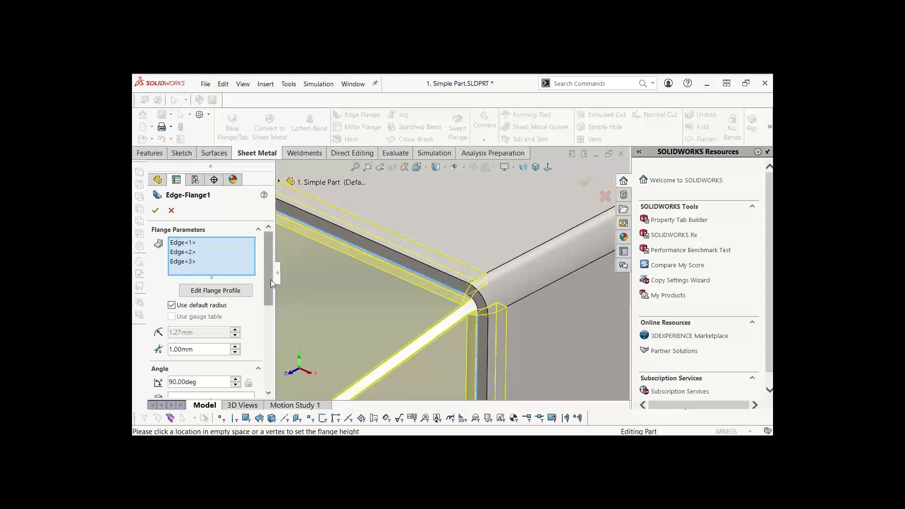
pyautogui.moveTo(271, 279); pyautogui.dragTo(269, 344)
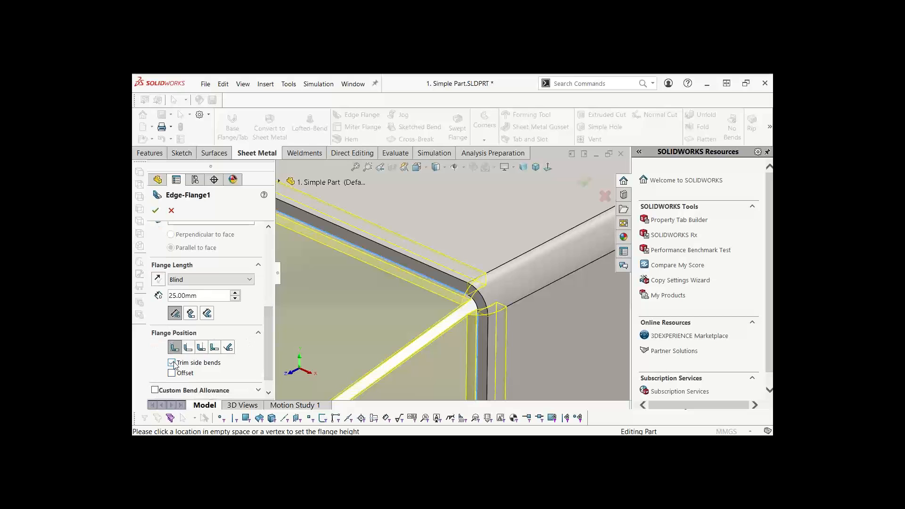
pyautogui.scroll(-3, 460, 308)
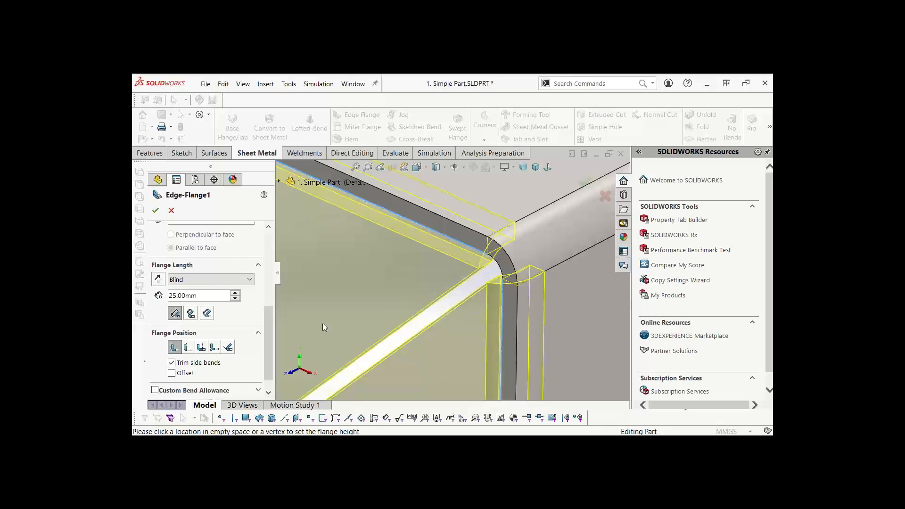
# Try a gap distance of 0.1 mm, set it back to 1 mm, and accept the edited edge flange
pyautogui.moveTo(268, 333); pyautogui.dragTo(262, 288)
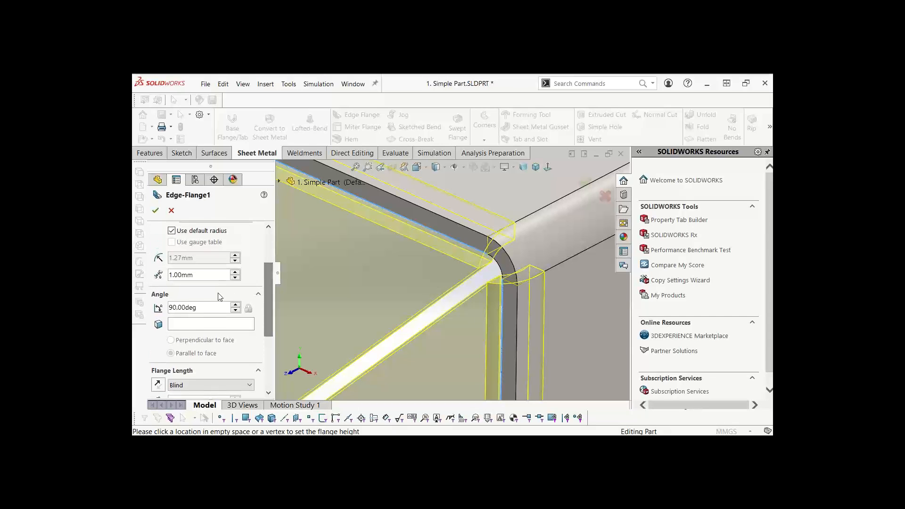
pyautogui.click(189, 275)
pyautogui.write('0.1')
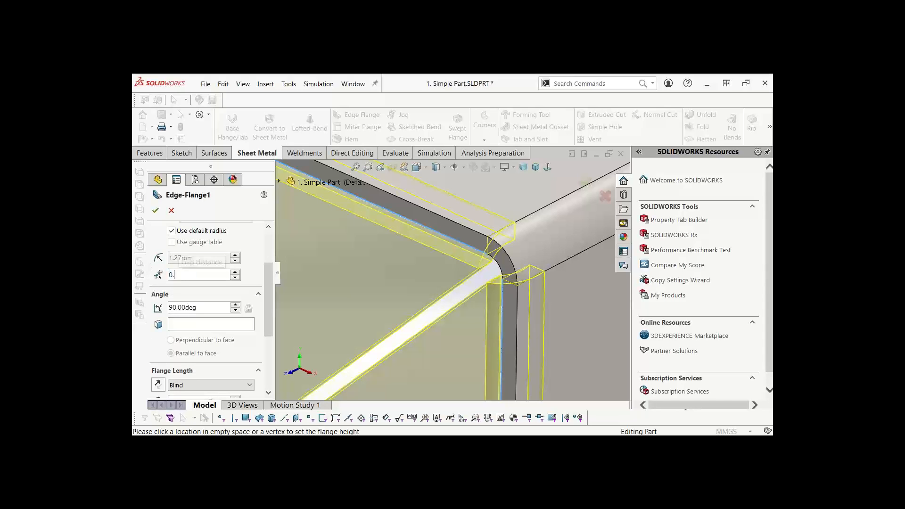
pyautogui.press('Return')
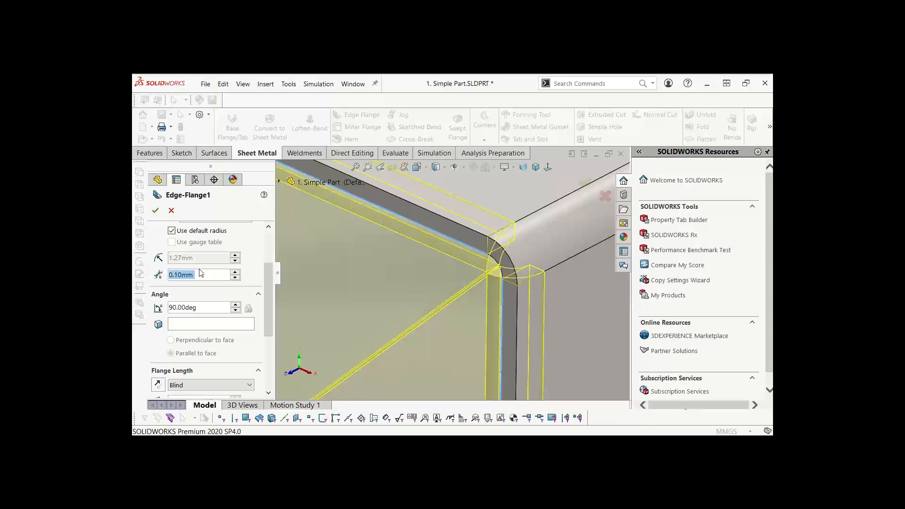
pyautogui.moveTo(179, 275); pyautogui.dragTo(145, 268)
pyautogui.write('1')
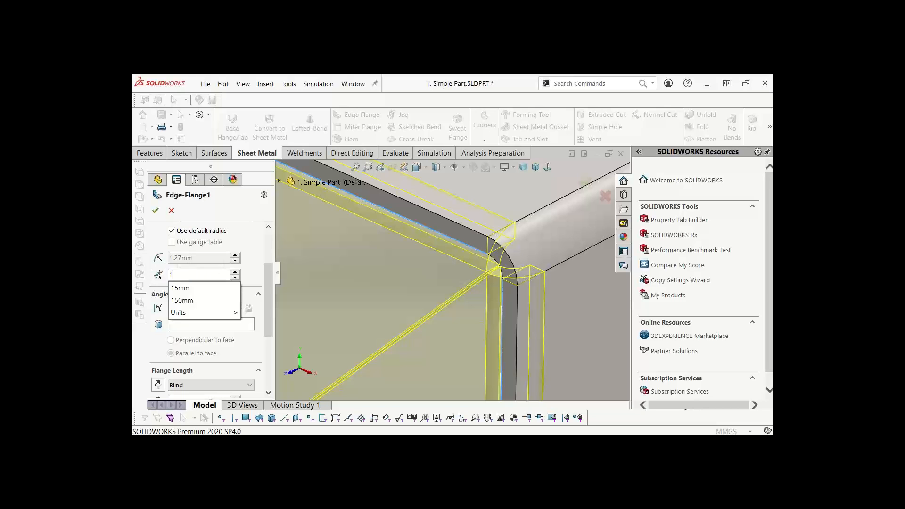
pyautogui.press('Return')
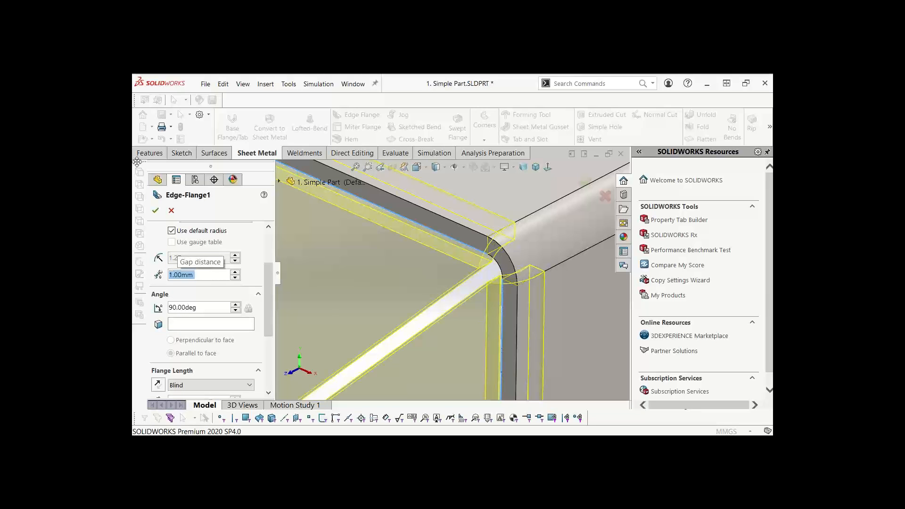
pyautogui.click(155, 210)
# Open a new sketch on the front face of the upper edge flange and view it normal to the sketch plane
pyautogui.press('f')
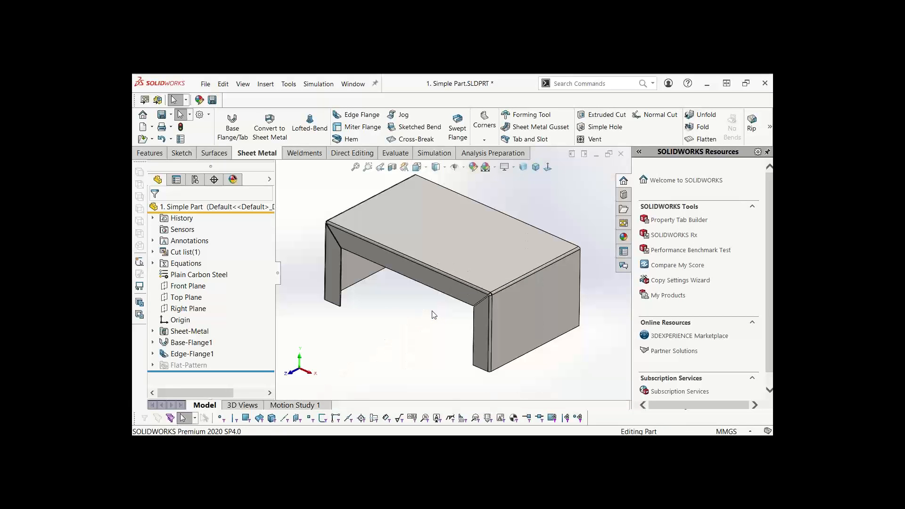
pyautogui.moveTo(405, 298); pyautogui.dragTo(418, 285, button='middle')
pyautogui.scroll(-3, 446, 270)
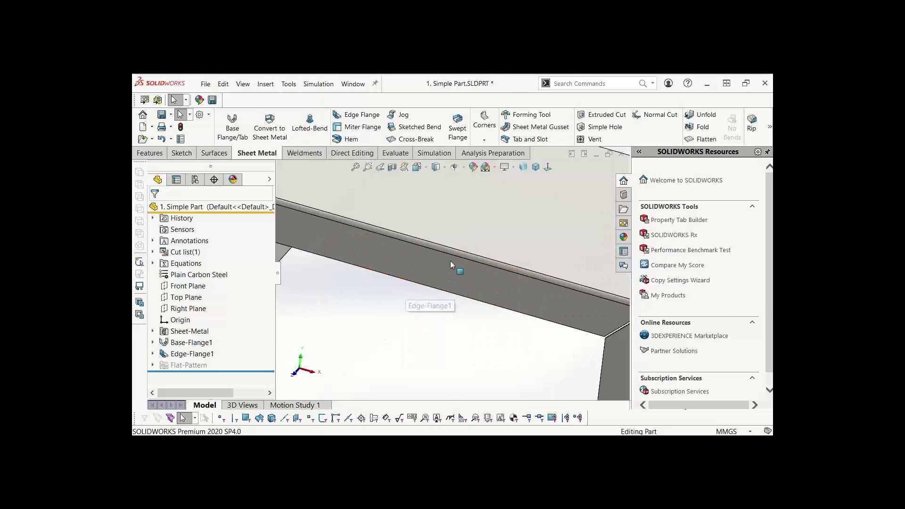
pyautogui.click(439, 275)
pyautogui.click(482, 248)
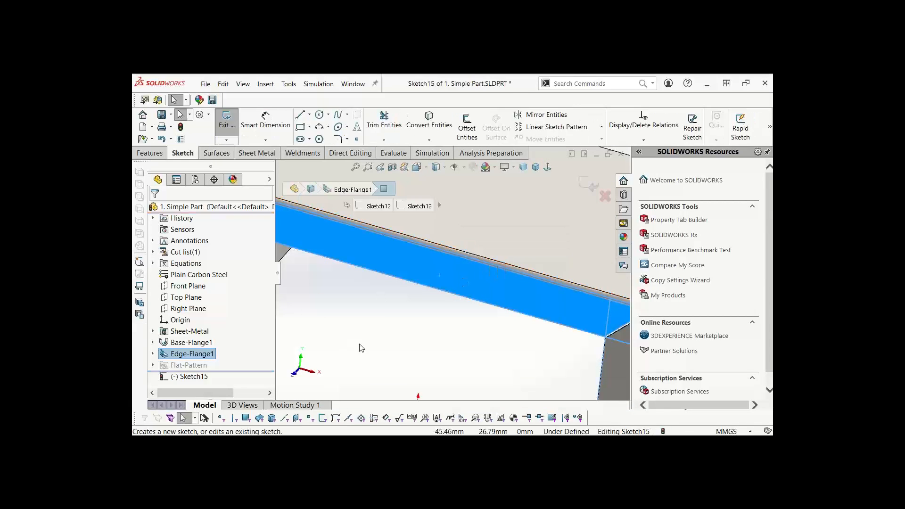
pyautogui.press('space')
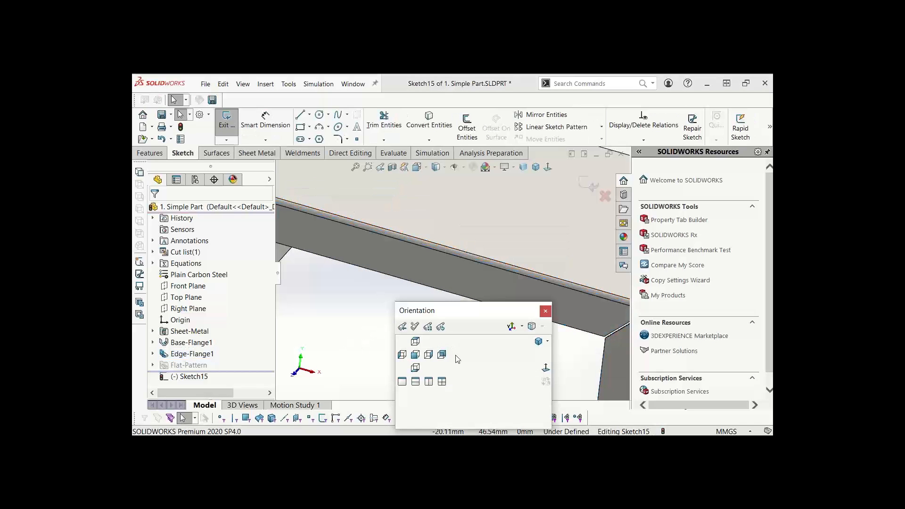
pyautogui.click(546, 367)
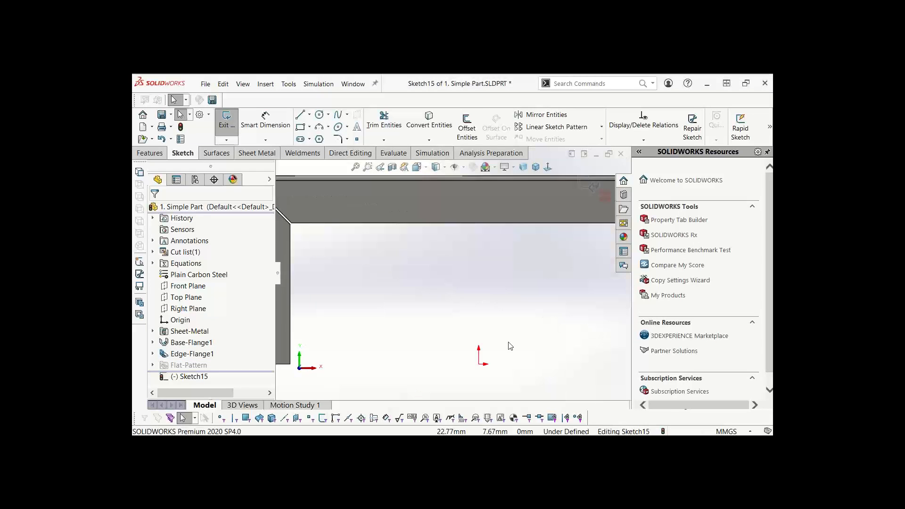
# Sketch a 15 mm diameter circle centred on the midpoint of the upper flange's lower edge
pyautogui.click(320, 115)
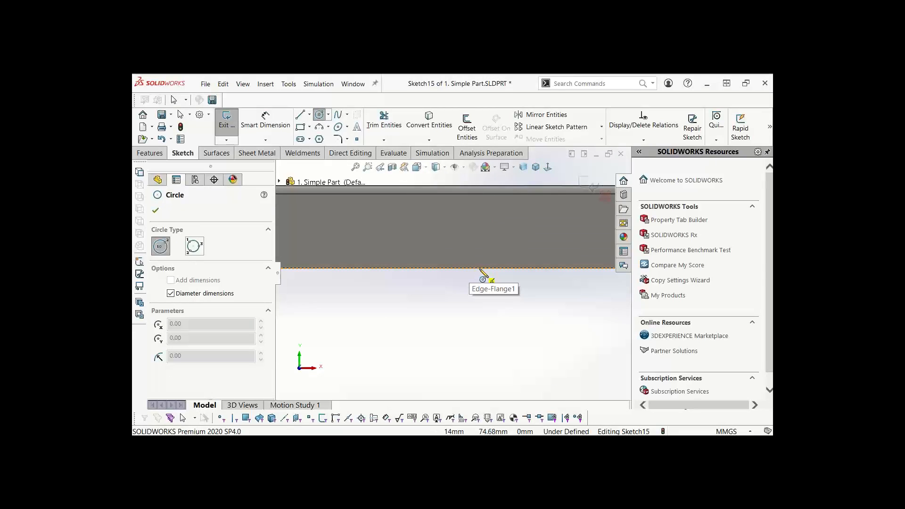
pyautogui.scroll(2, 475, 273)
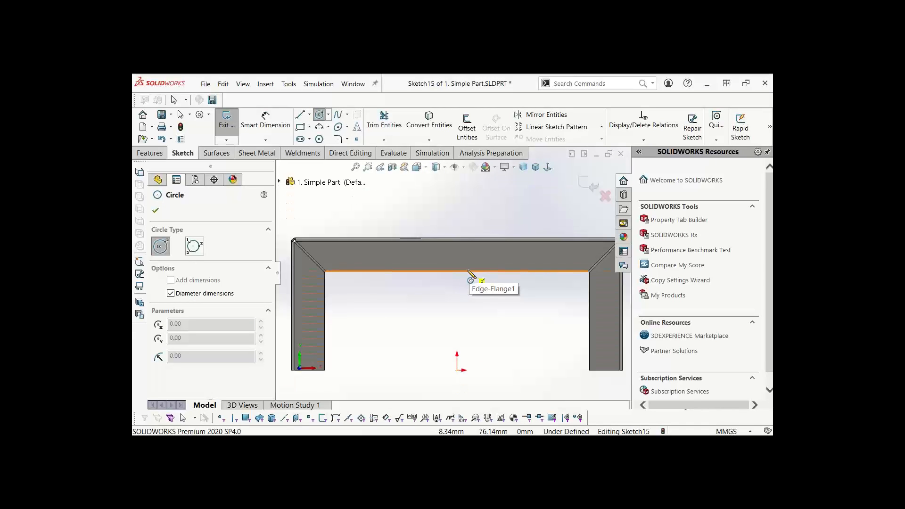
pyautogui.click(457, 271)
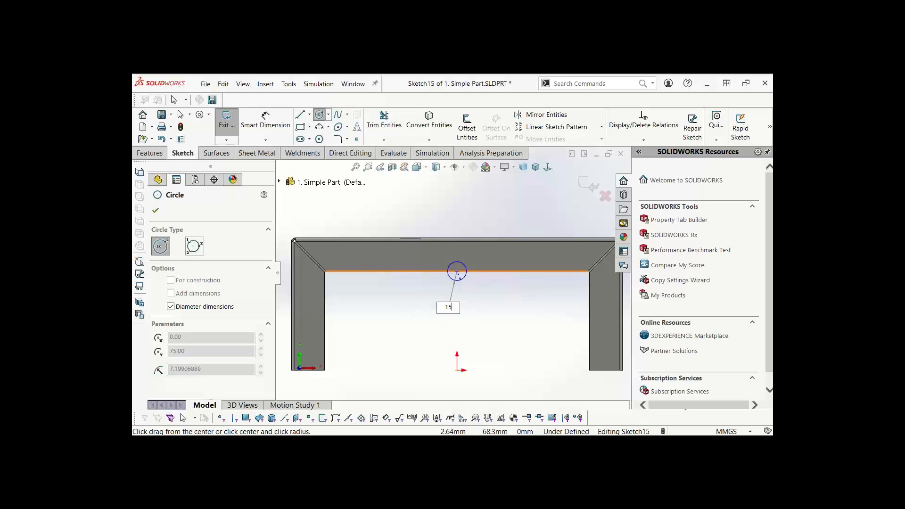
pyautogui.press('Return')
pyautogui.press('Escape')
pyautogui.scroll(-3, 453, 275)
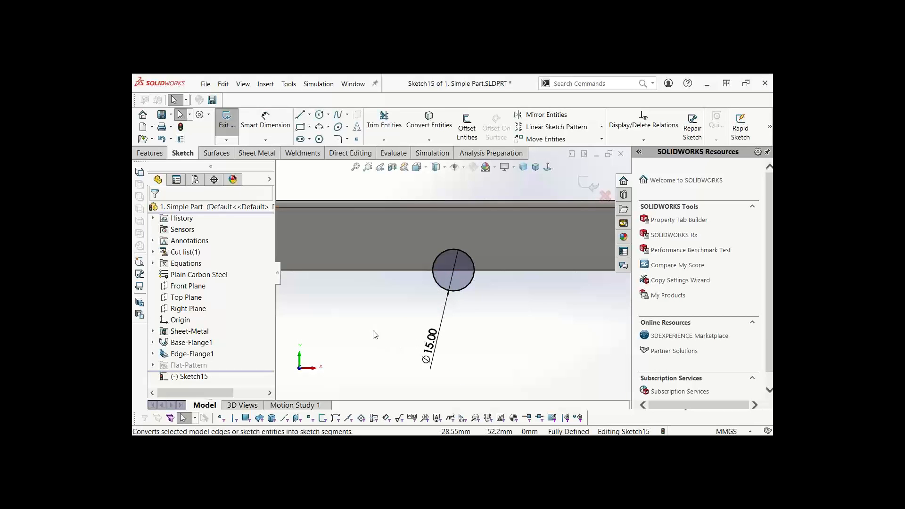
# Exit the sketch and turn the 15 mm circle into a tab merged with the front flange using Base Flange/Tab
pyautogui.moveTo(380, 336); pyautogui.dragTo(409, 303, button='right')
pyautogui.click(395, 308)
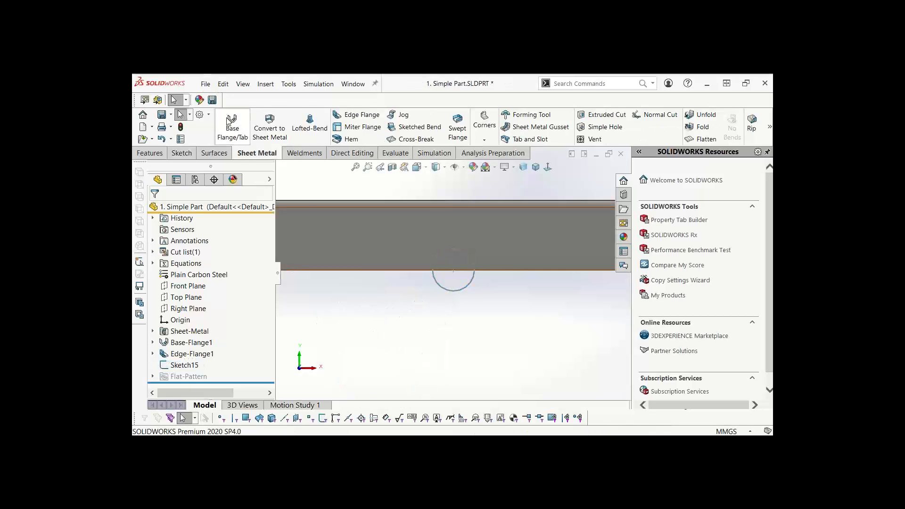
pyautogui.click(232, 125)
pyautogui.click(458, 293)
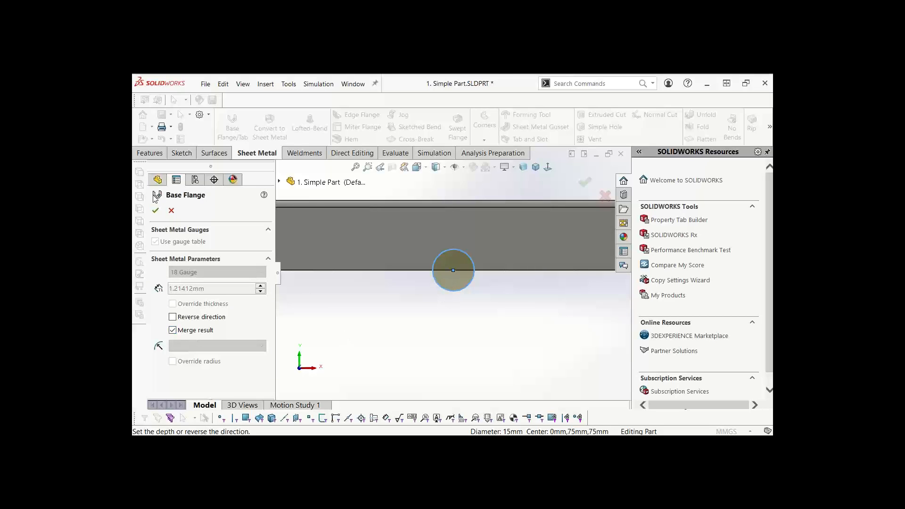
pyautogui.click(156, 211)
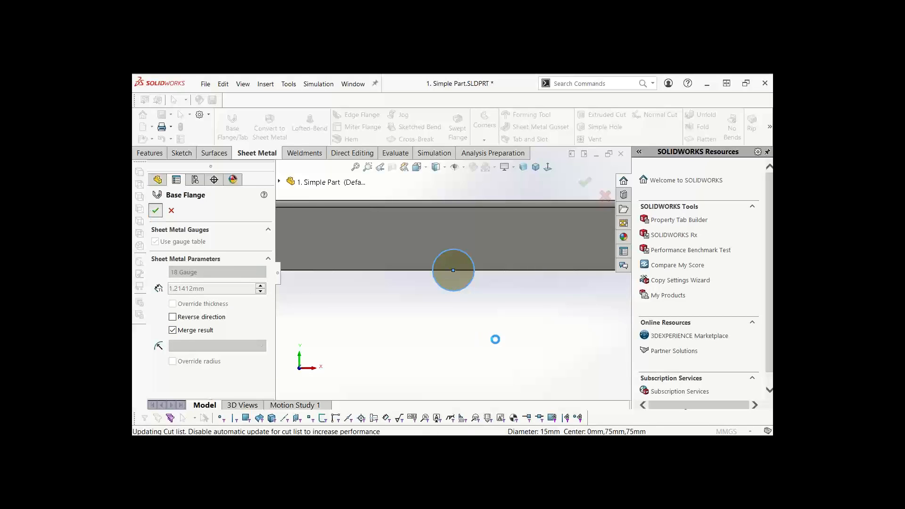
pyautogui.moveTo(525, 308); pyautogui.dragTo(500, 292, button='middle')
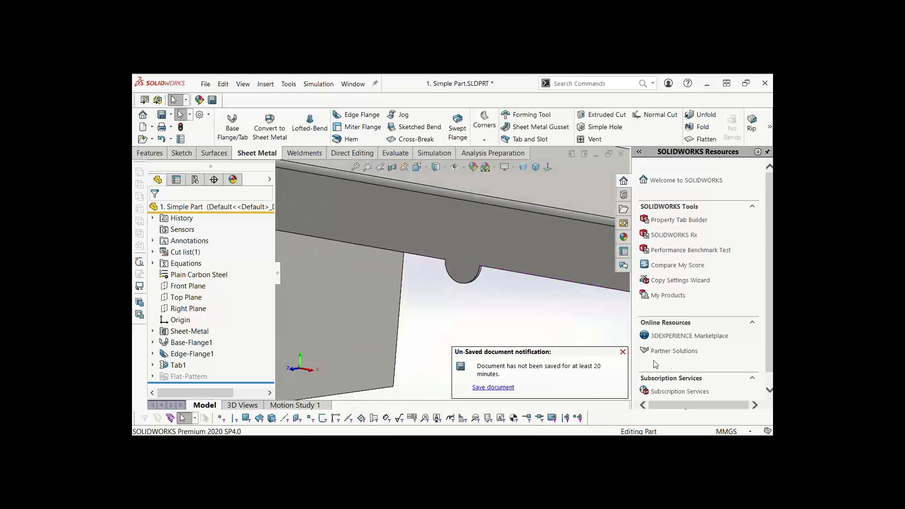
# Open a new sketch on the front face of the rounded tab and view it normal to the sketch plane
pyautogui.click(457, 267)
pyautogui.click(501, 239)
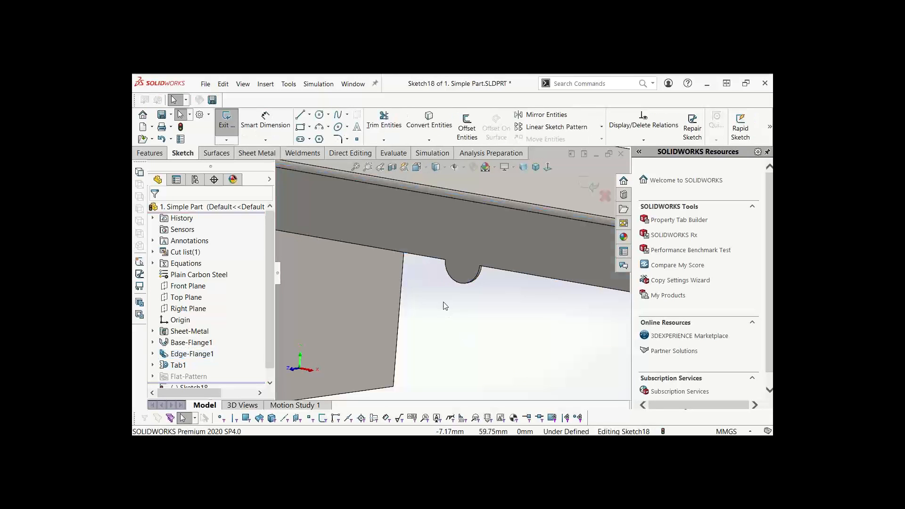
pyautogui.press('space')
pyautogui.click(609, 363)
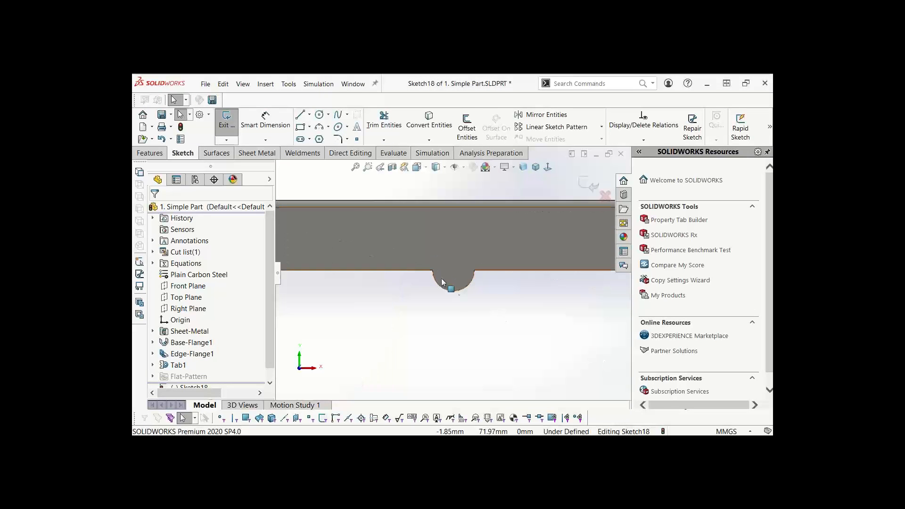
# Sketch a 5 mm diameter circle at the centre of the tab's arc and exit the sketch
pyautogui.click(320, 115)
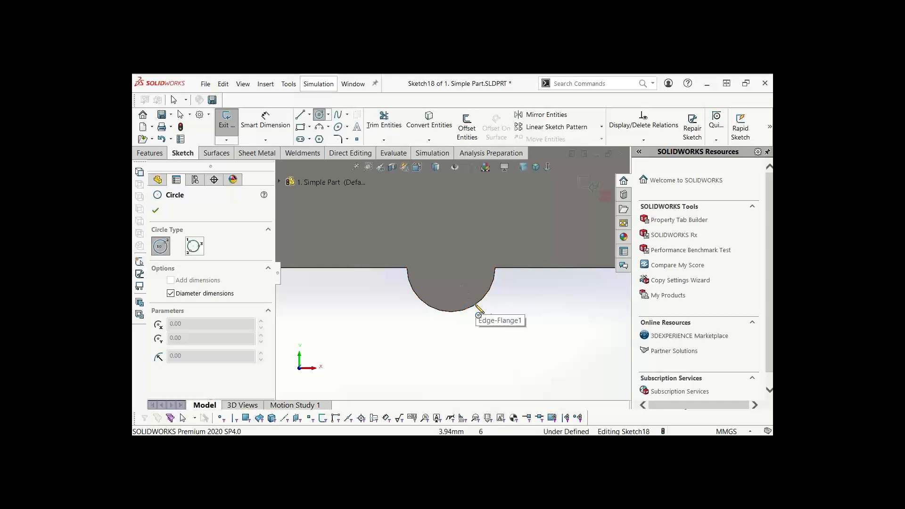
pyautogui.click(451, 268)
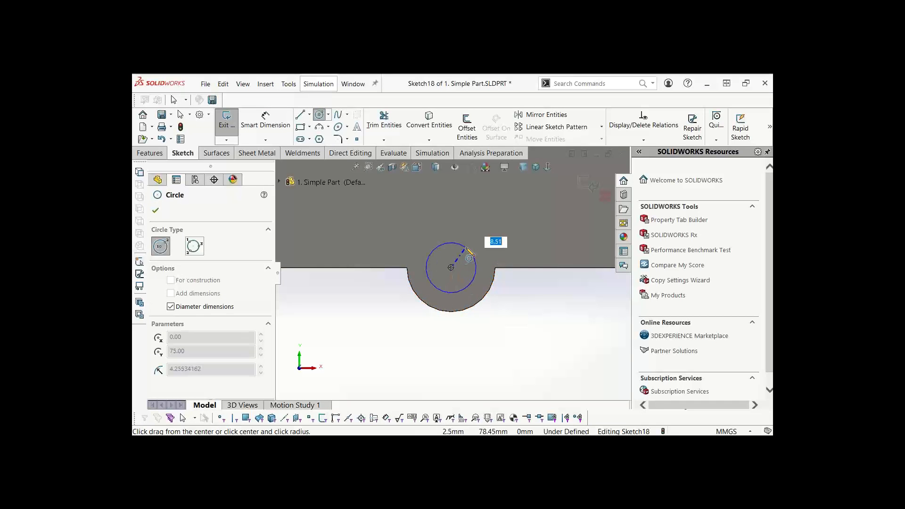
pyautogui.write('5')
pyautogui.press('Return')
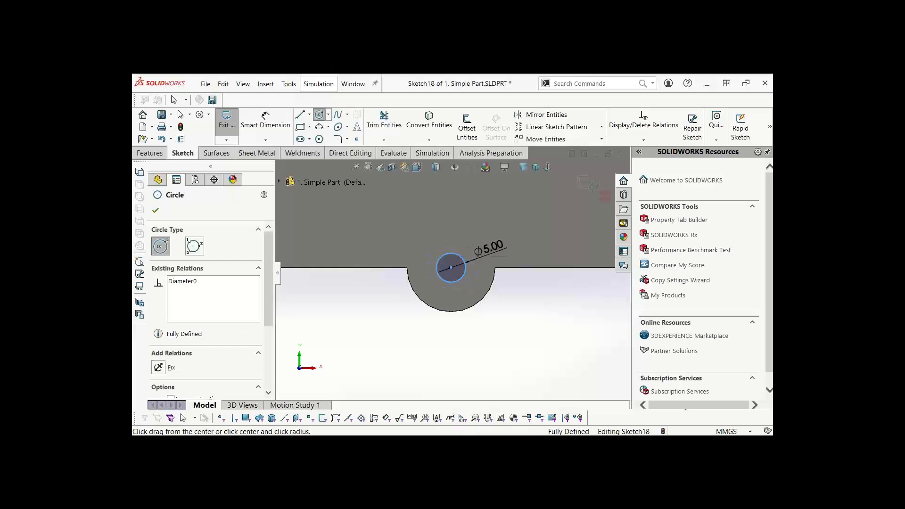
pyautogui.press('Escape')
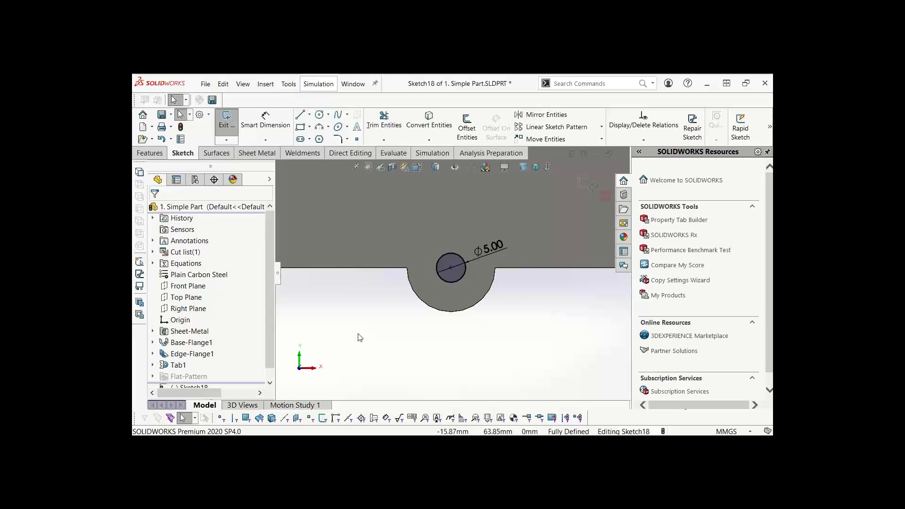
pyautogui.moveTo(359, 337); pyautogui.dragTo(390, 307, button='right')
pyautogui.click(359, 316)
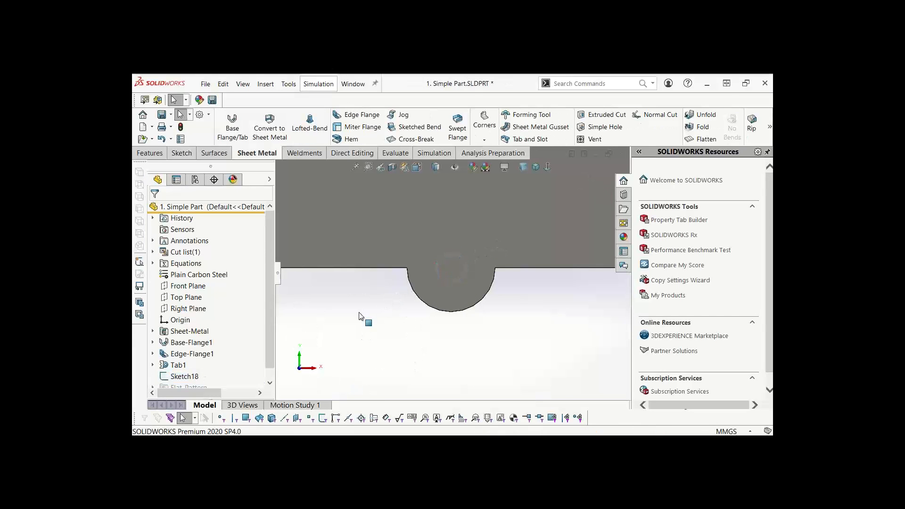
# Create a blind Extruded Cut from the 5 mm circle with Link to thickness and Normal cut enabled
pyautogui.click(604, 117)
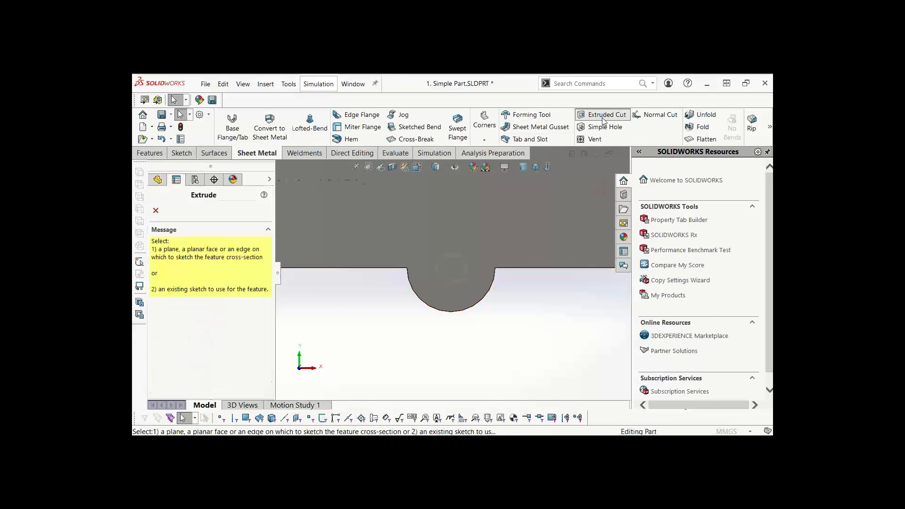
pyautogui.click(450, 282)
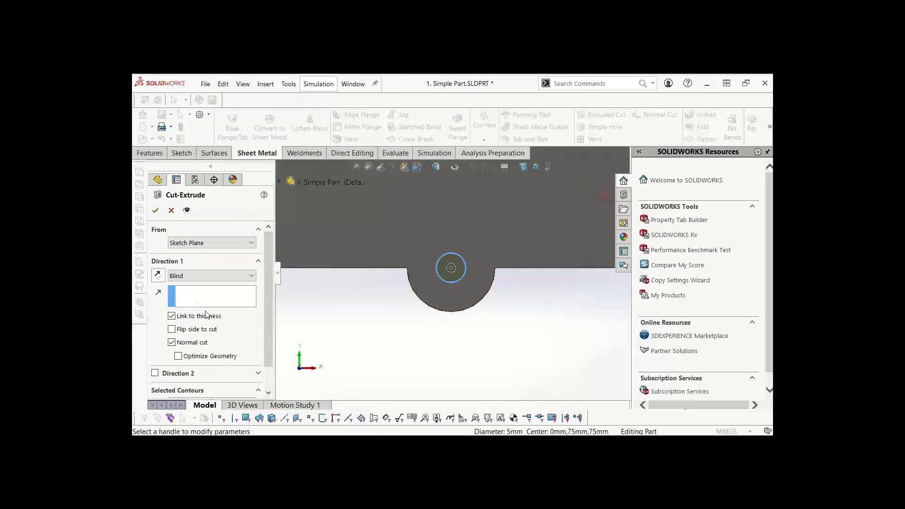
pyautogui.click(172, 316)
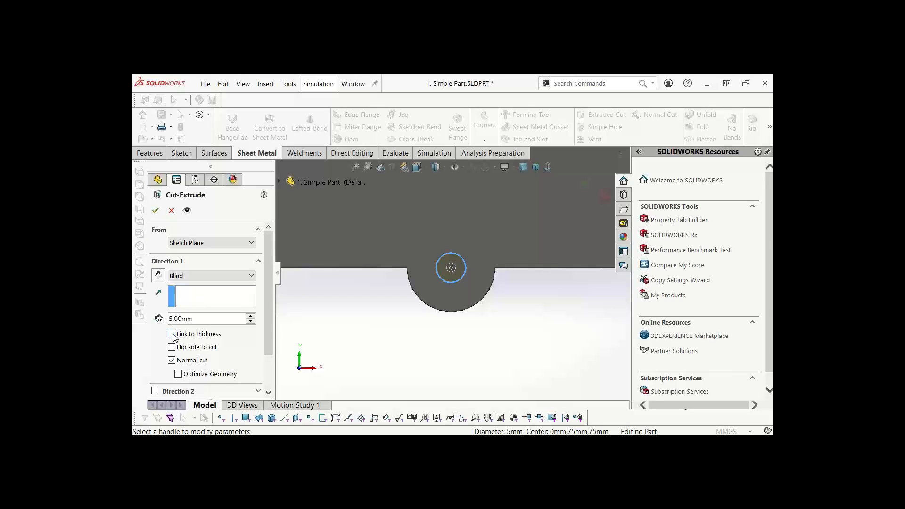
pyautogui.click(172, 334)
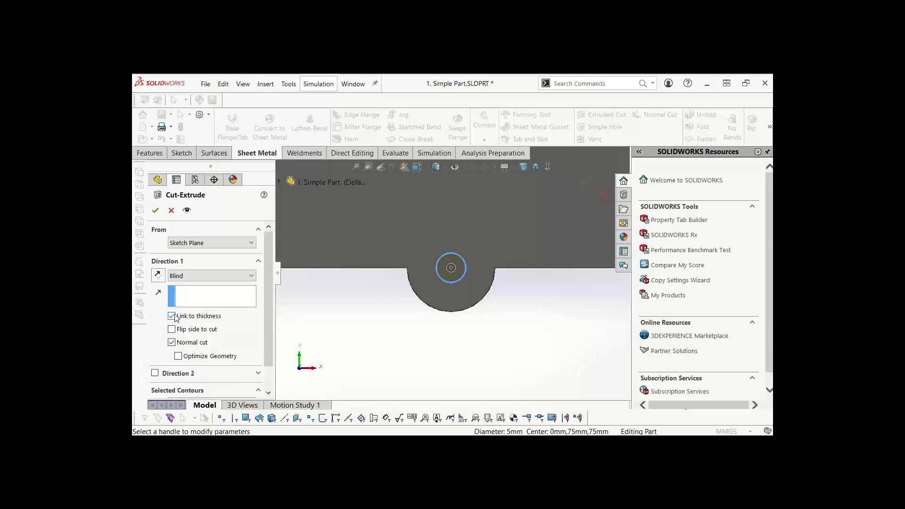
pyautogui.click(156, 212)
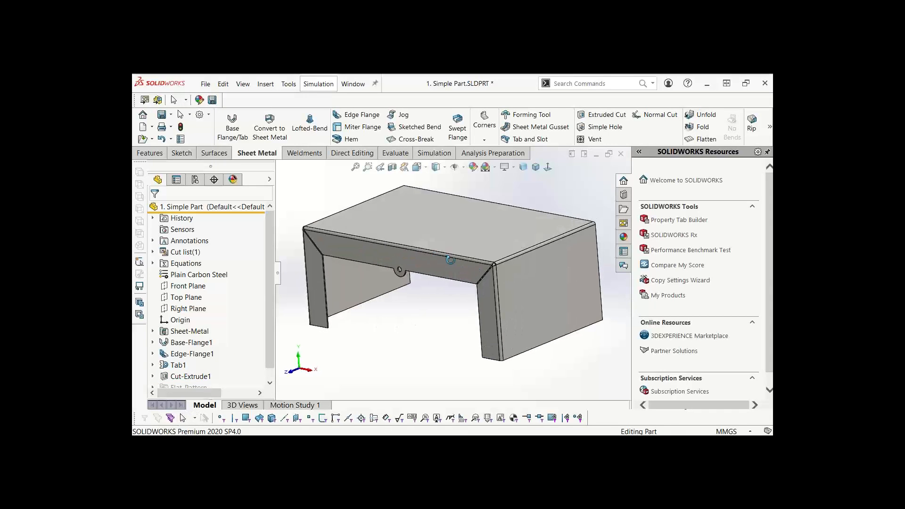
# Start an outward 90° edge flange on the lower outer edge of the right side wall and open its profile for editing
pyautogui.moveTo(452, 263); pyautogui.dragTo(460, 282, button='middle')
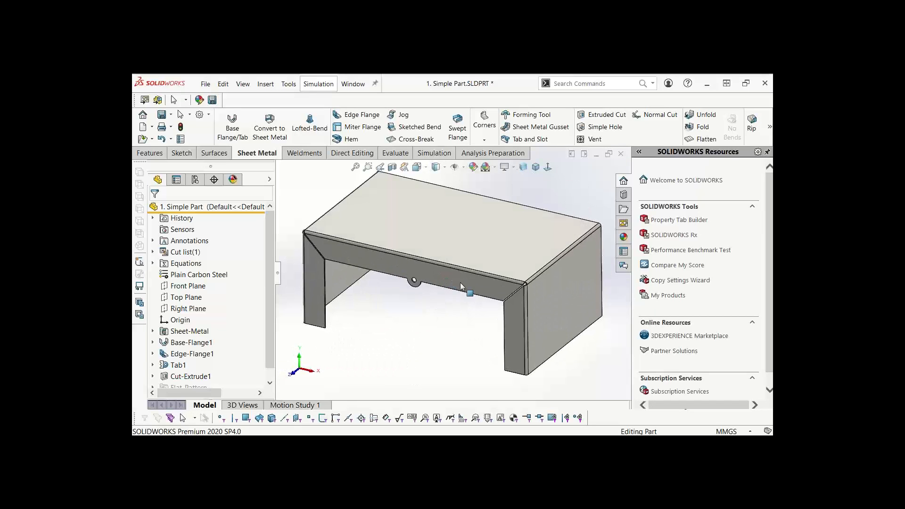
pyautogui.scroll(3, 460, 282)
pyautogui.scroll(-3, 496, 317)
pyautogui.scroll(2, 486, 304)
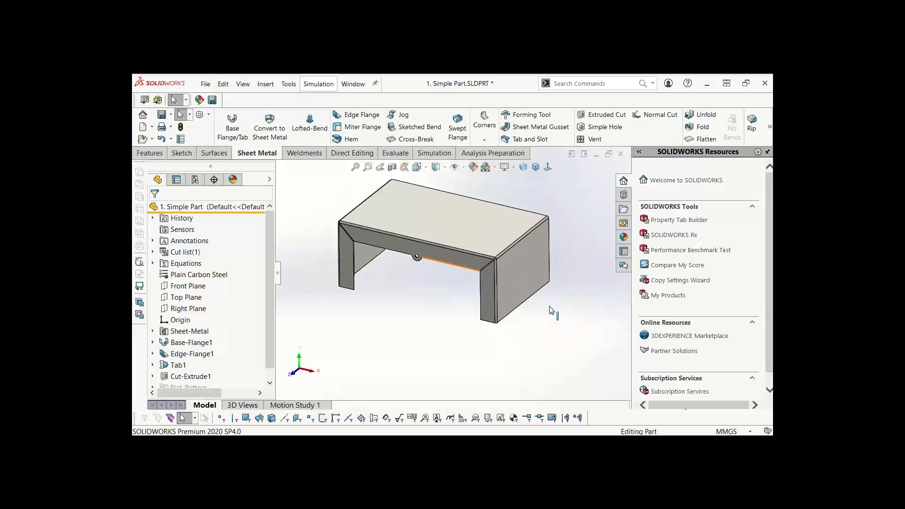
pyautogui.scroll(-5, 493, 309)
pyautogui.scroll(-2, 493, 307)
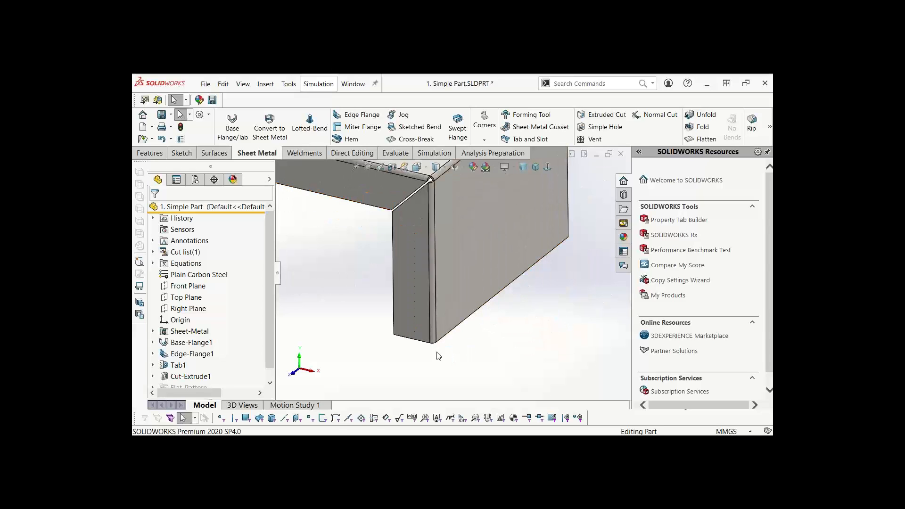
pyautogui.click(361, 115)
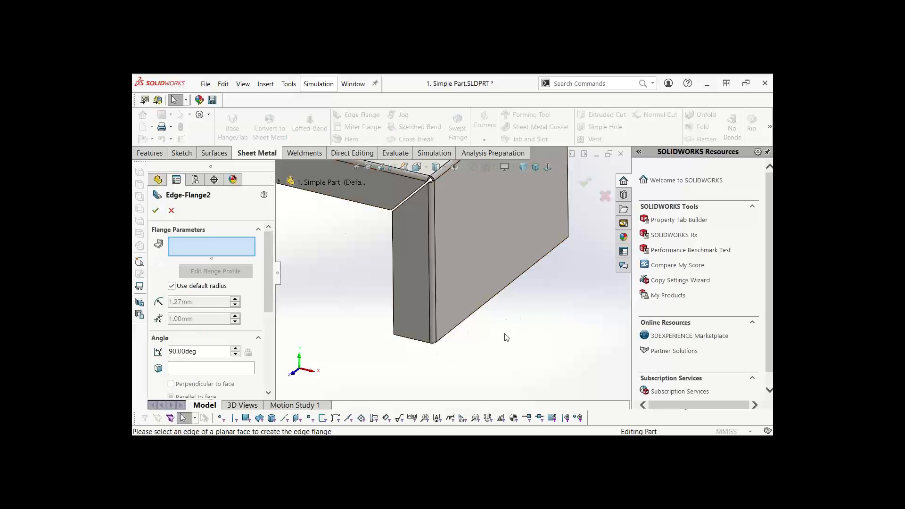
pyautogui.click(472, 325)
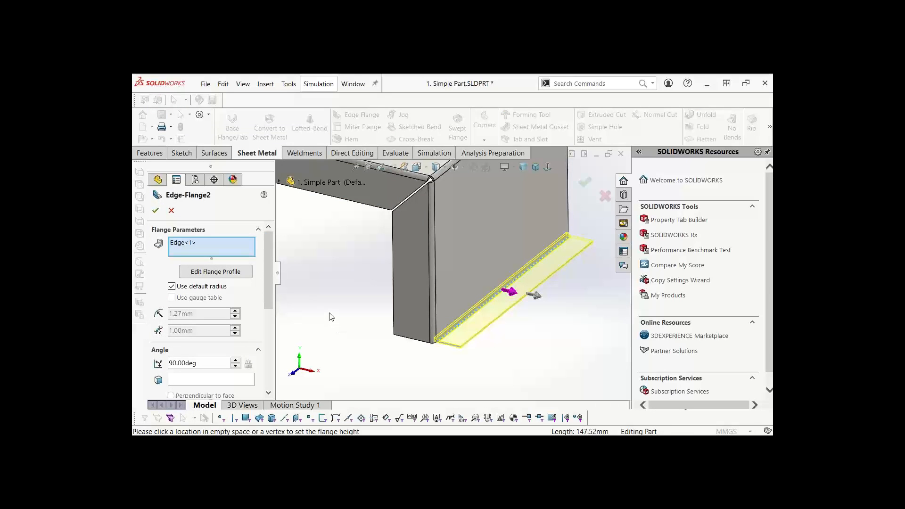
pyautogui.click(218, 272)
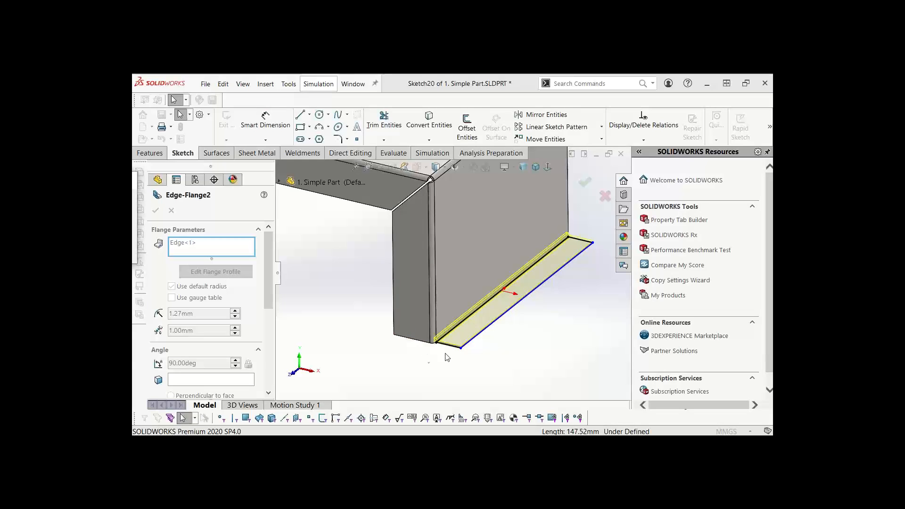
pyautogui.scroll(-3, 447, 357)
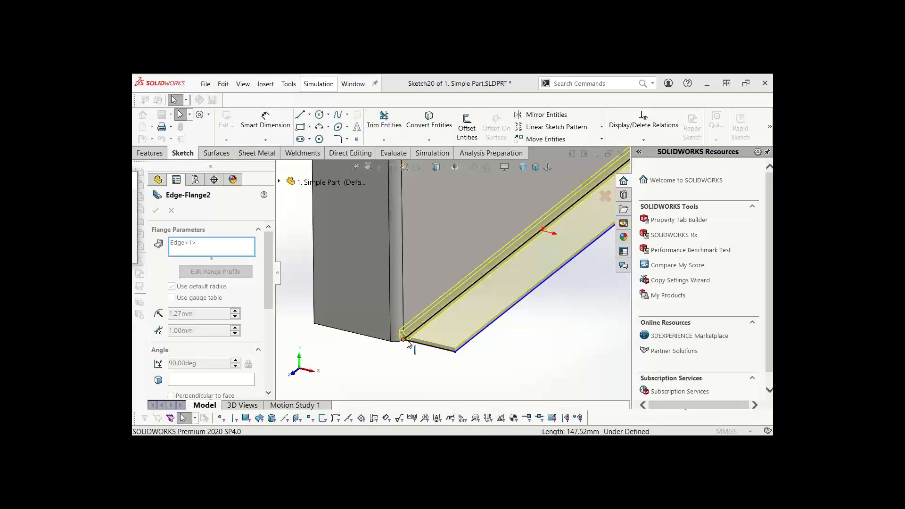
# Narrow the flange profile to about 12.5 mm wide near the wall's front end by moving both ends along the edge
pyautogui.press('Escape')
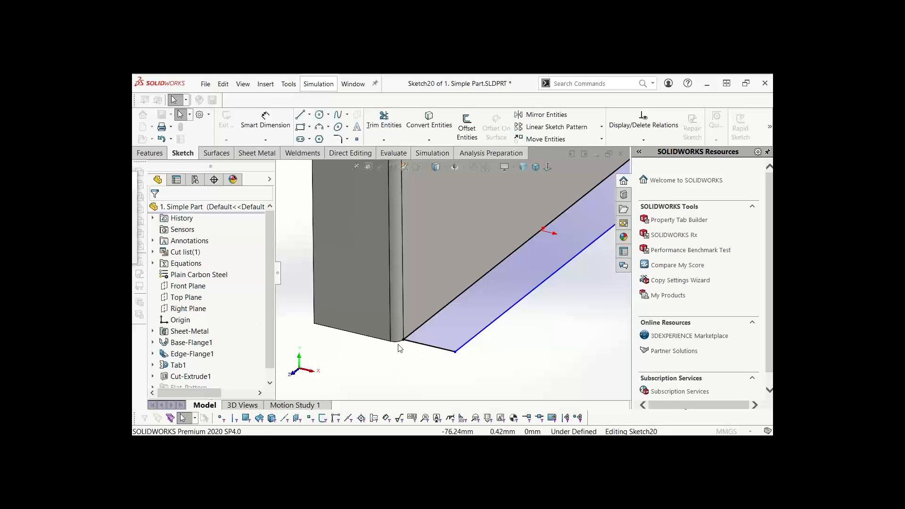
pyautogui.moveTo(404, 344)
pyautogui.mouseDown()
pyautogui.moveTo(458, 313)
pyautogui.moveTo(428, 332)
pyautogui.moveTo(435, 319)
pyautogui.mouseUp()
pyautogui.click(416, 371)
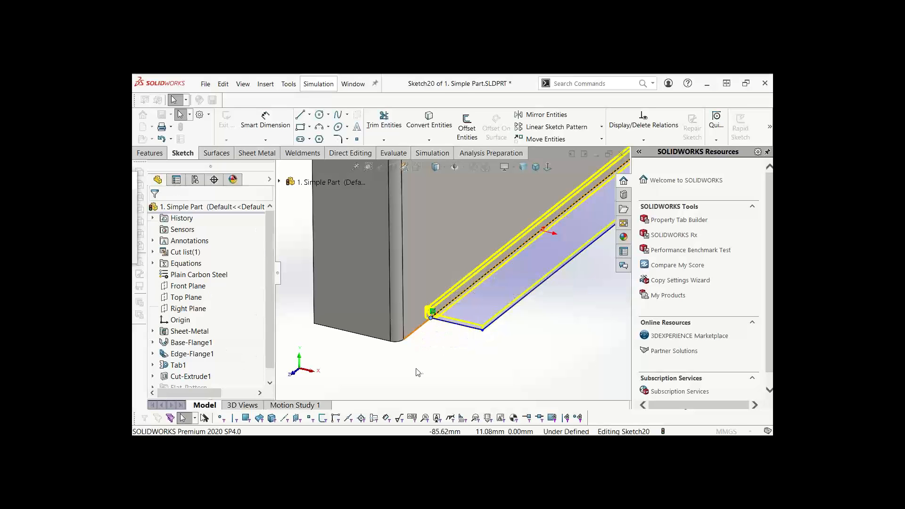
pyautogui.press('f')
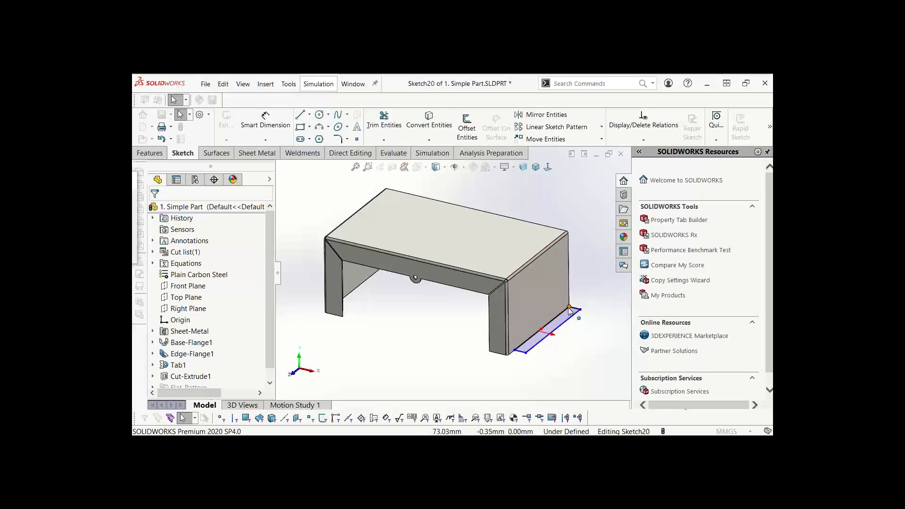
pyautogui.moveTo(570, 308); pyautogui.dragTo(518, 347)
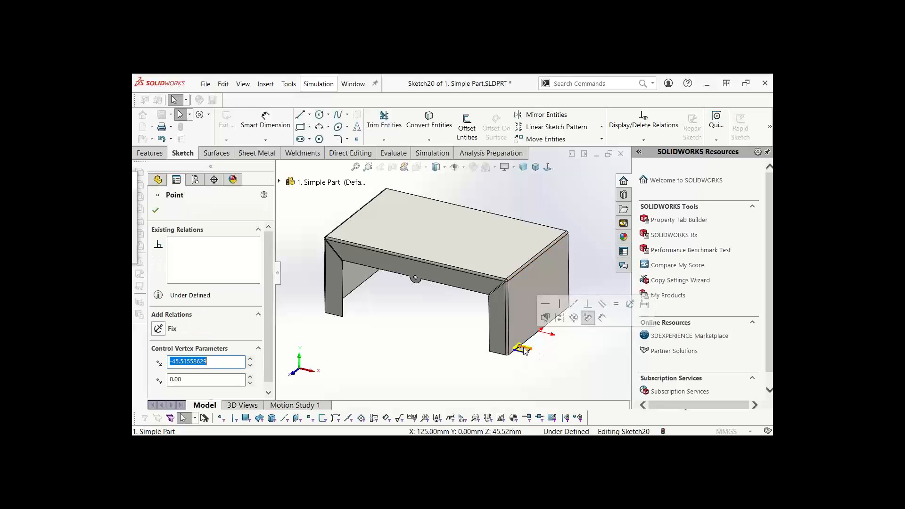
# Sketch a circle centred on the midpoint of the flange profile's outer line and passing through its corner
pyautogui.scroll(-10, 525, 354)
pyautogui.scroll(-3, 614, 306)
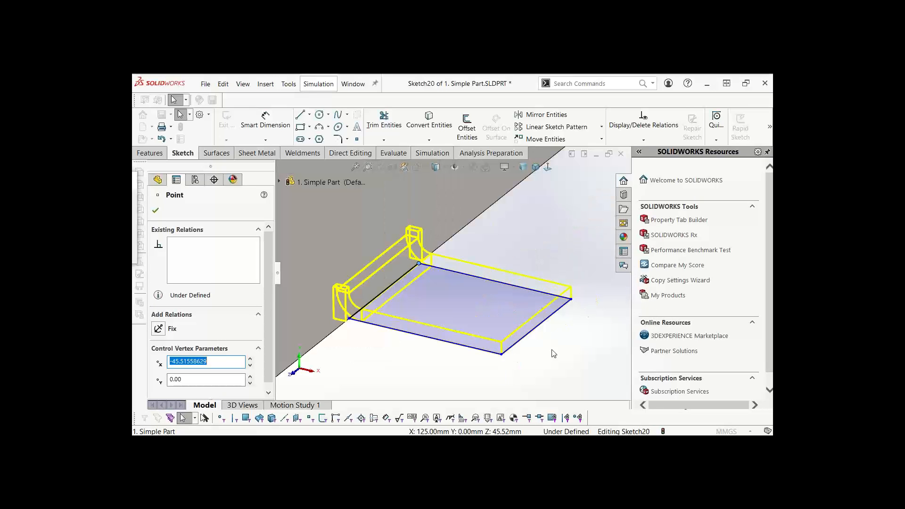
pyautogui.click(319, 114)
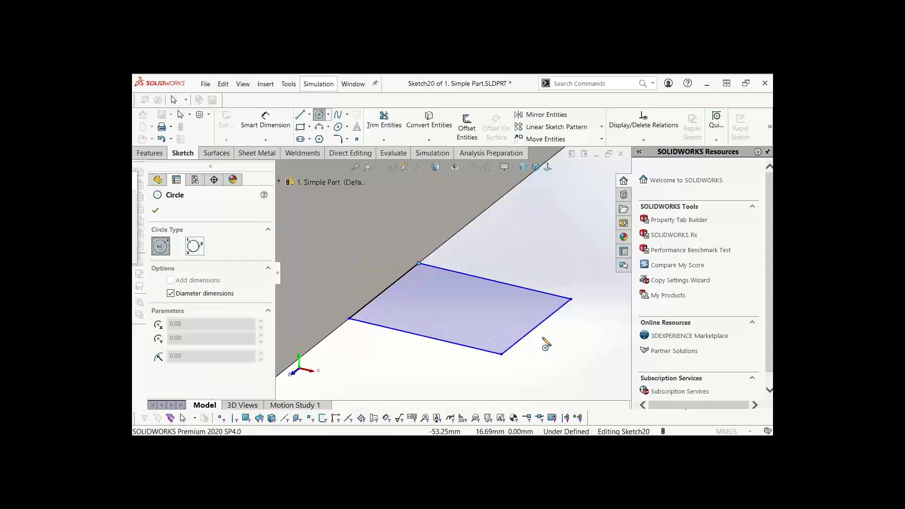
pyautogui.click(536, 326)
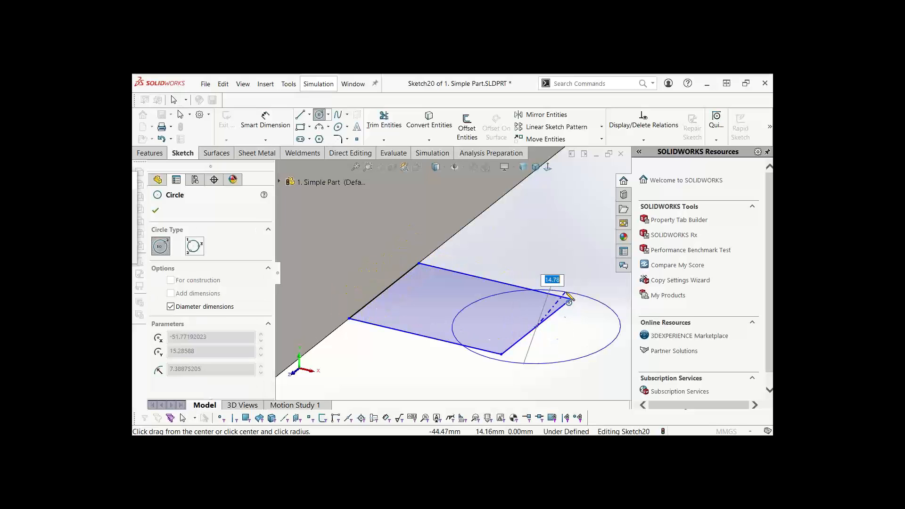
pyautogui.click(571, 299)
pyautogui.rightClick(533, 260)
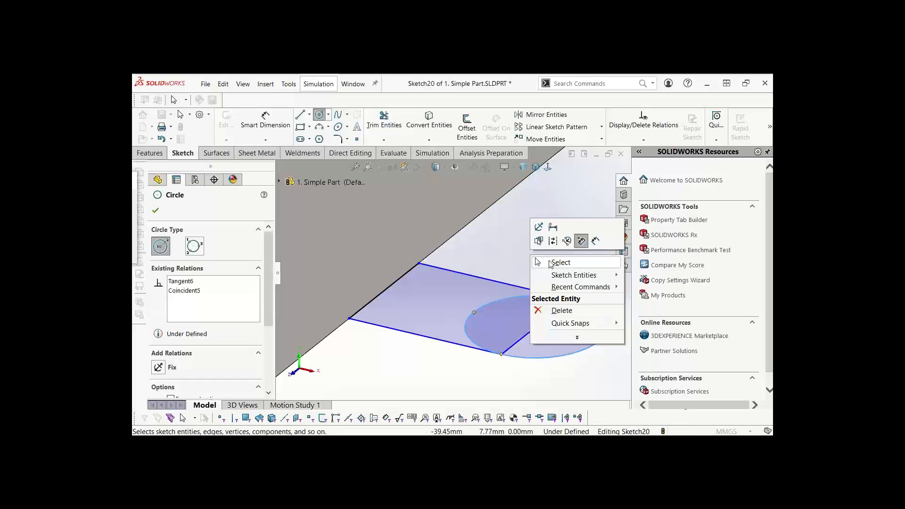
pyautogui.click(542, 257)
# Trim away the circle's inner half and convert the flange profile's straight outer line to construction geometry
pyautogui.moveTo(536, 227); pyautogui.dragTo(499, 272, button='right')
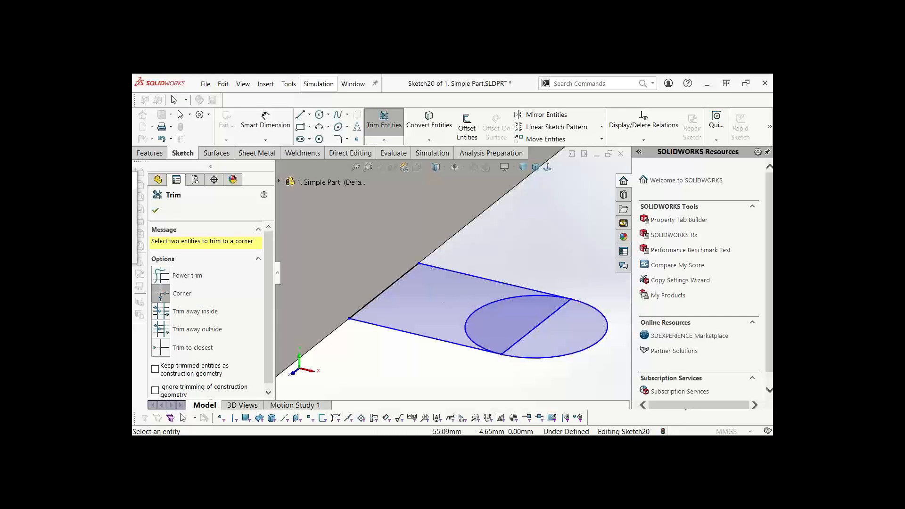
pyautogui.click(160, 276)
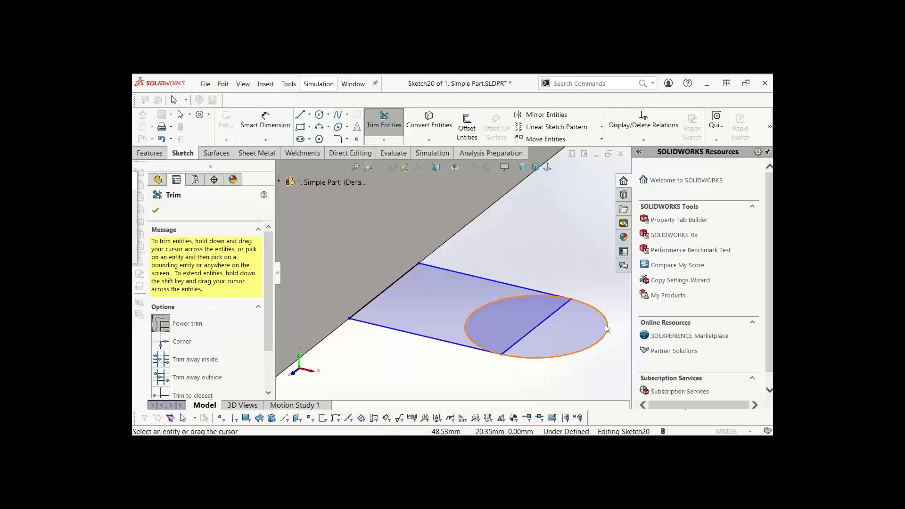
pyautogui.moveTo(455, 295); pyautogui.dragTo(483, 314)
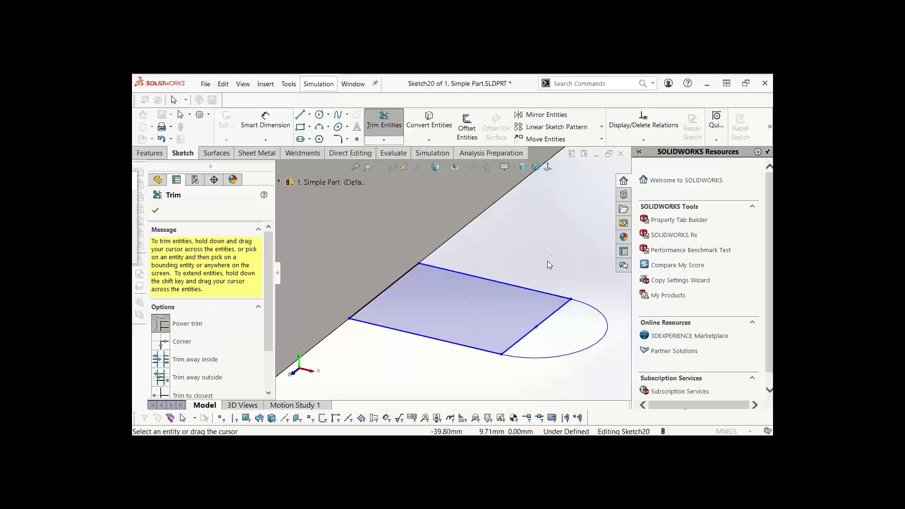
pyautogui.press('Escape')
pyautogui.click(563, 306)
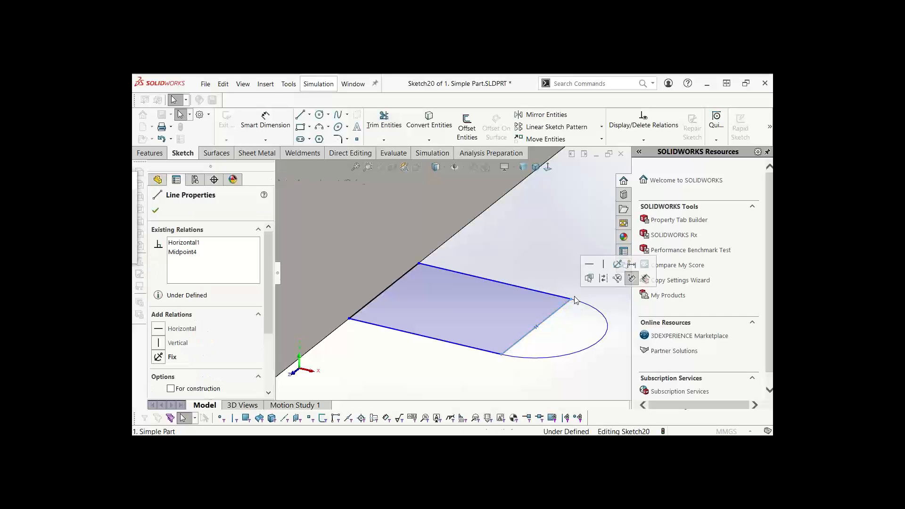
pyautogui.click(603, 279)
pyautogui.click(549, 254)
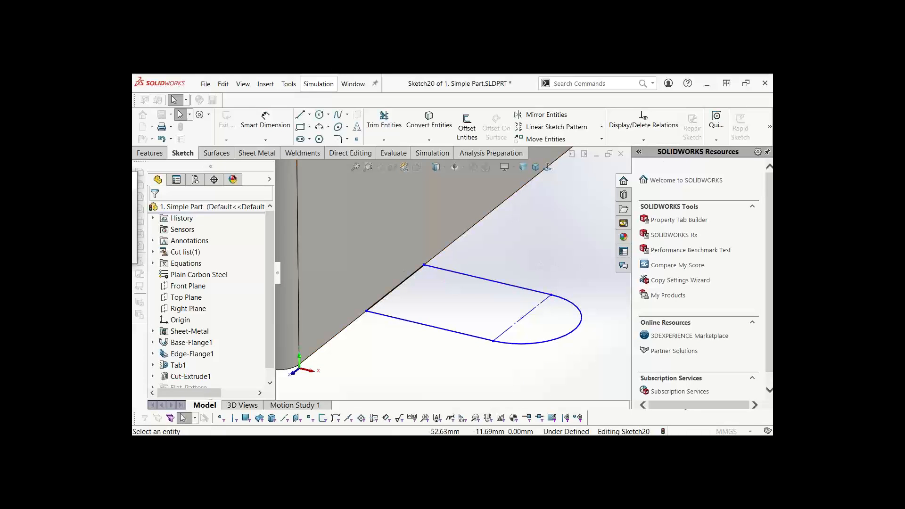
# Finish the flange profile sketch and create the round-ended edge flange with the Material Inside flange position
pyautogui.moveTo(0, 189); pyautogui.dragTo(329, 199)
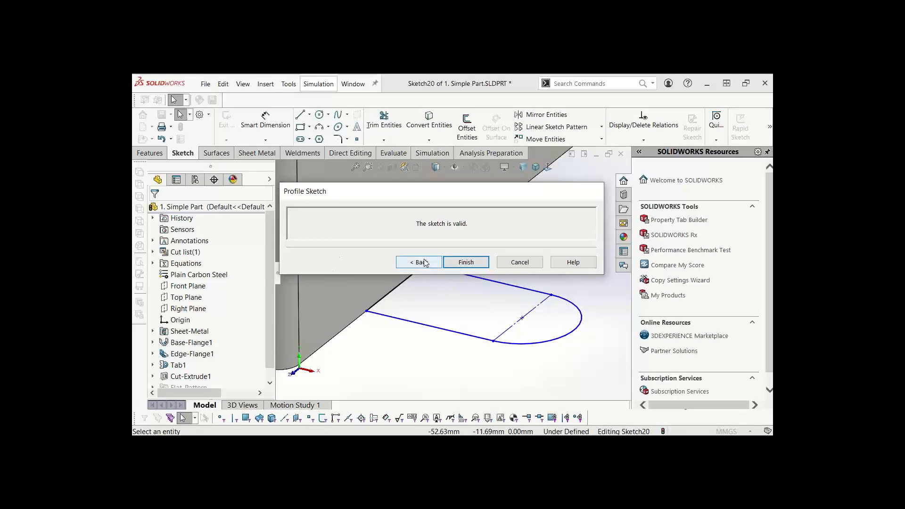
pyautogui.click(466, 262)
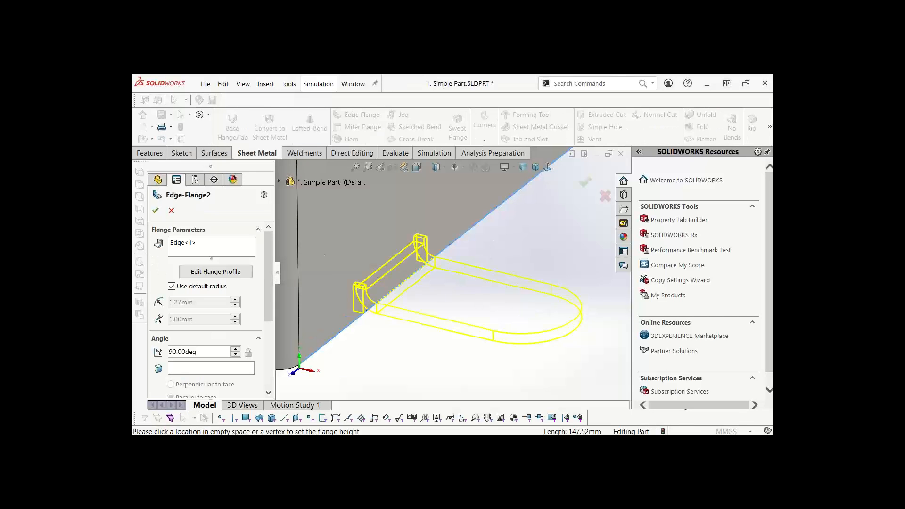
pyautogui.press('space')
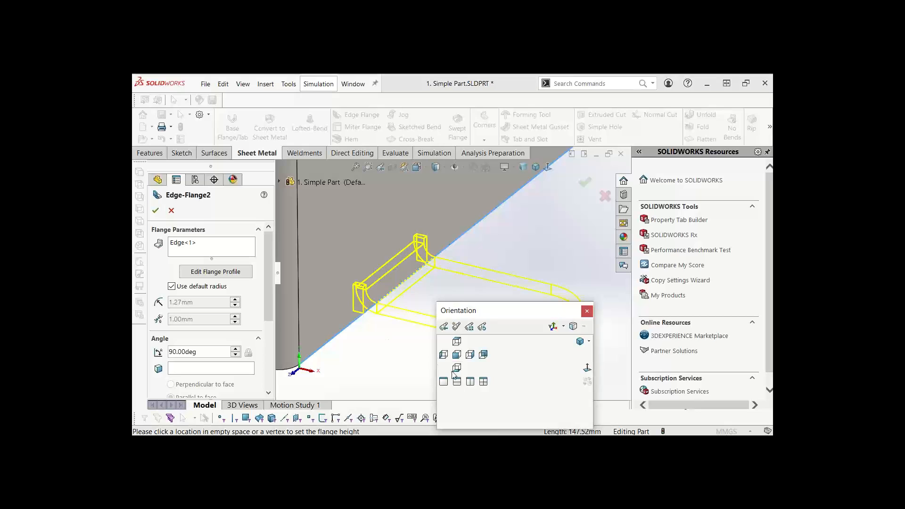
pyautogui.click(458, 356)
pyautogui.scroll(-8, 562, 310)
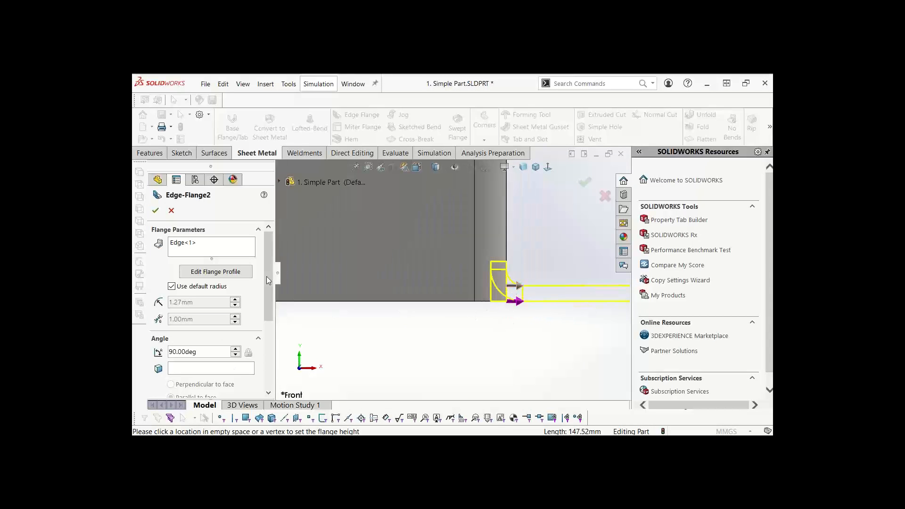
pyautogui.moveTo(267, 271); pyautogui.dragTo(270, 350)
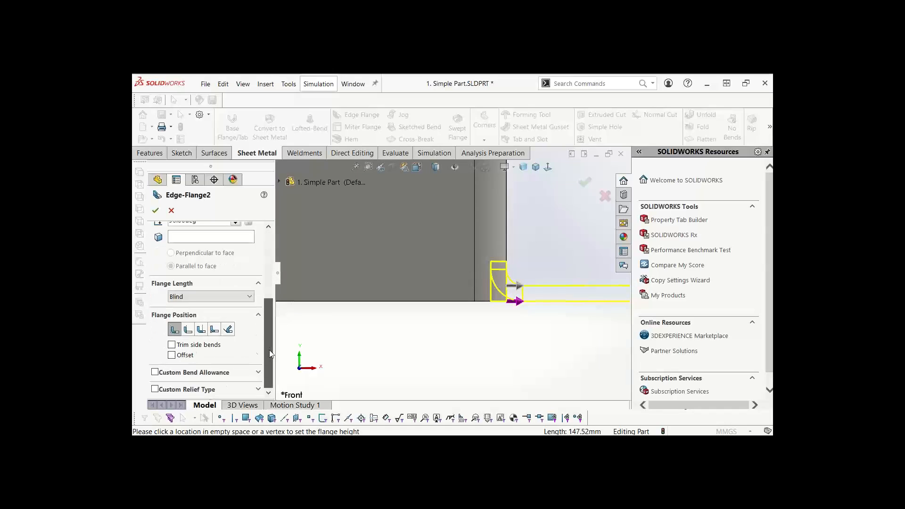
pyautogui.click(187, 330)
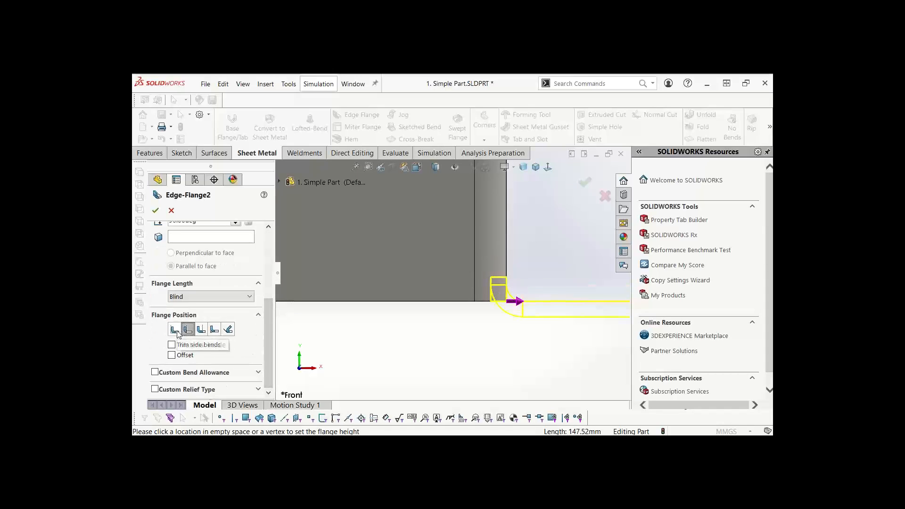
pyautogui.click(174, 330)
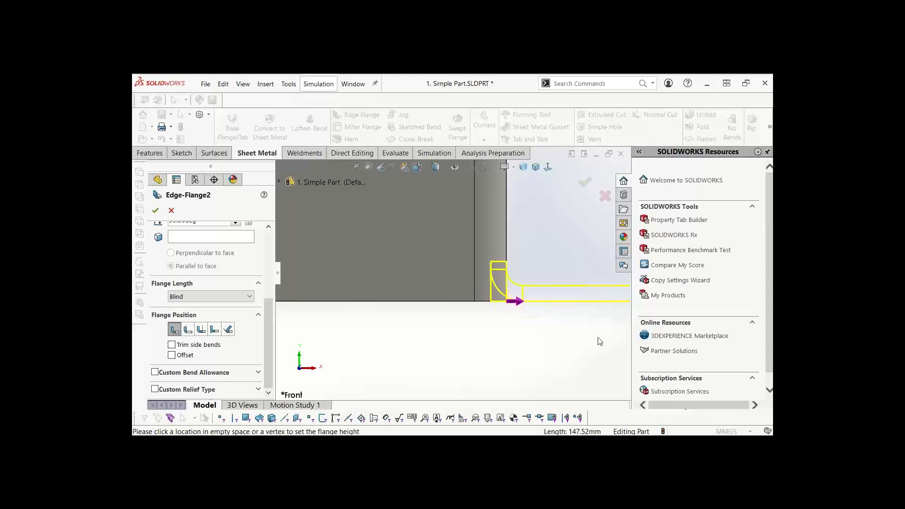
pyautogui.click(156, 212)
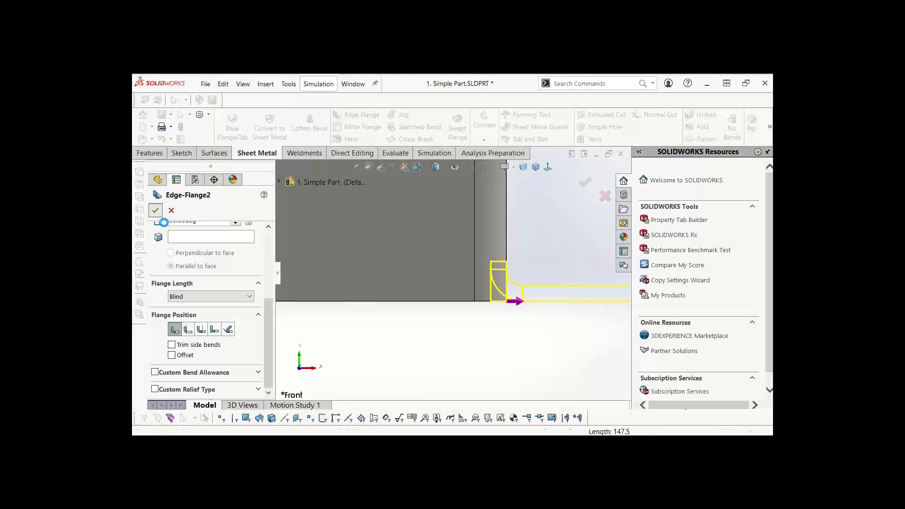
# Examine the round-ended flange, its bend and its relief cuts on the side wall from several angles
pyautogui.middleClick(462, 337)
pyautogui.middleClick(462, 337)
pyautogui.moveTo(564, 303); pyautogui.dragTo(539, 345, button='middle')
pyautogui.scroll(-5, 534, 358)
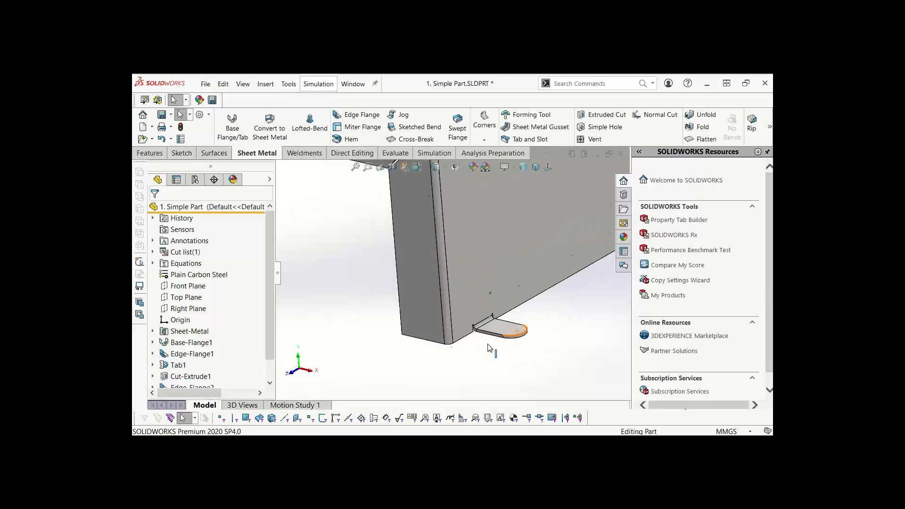
pyautogui.scroll(-4, 488, 344)
pyautogui.moveTo(428, 341); pyautogui.dragTo(432, 356, button='middle')
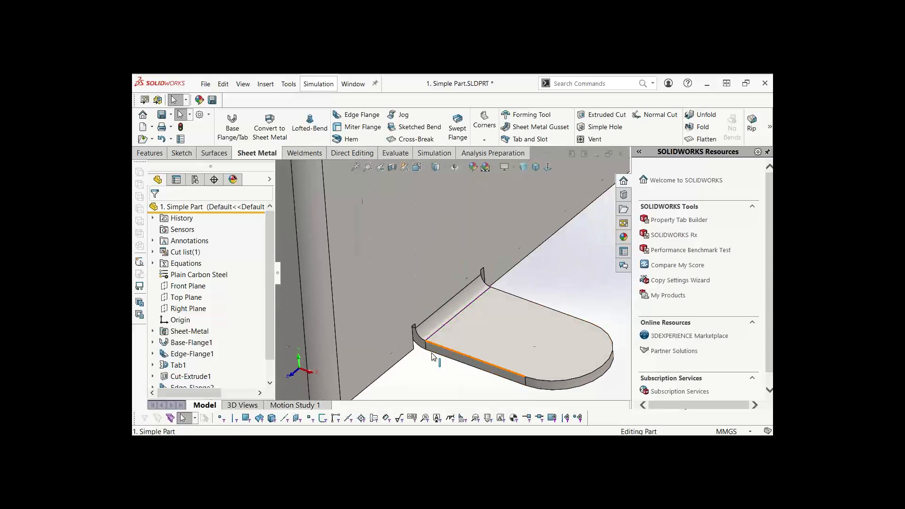
pyautogui.scroll(4, 460, 334)
pyautogui.moveTo(450, 315)
pyautogui.mouseDown(button='middle')
pyautogui.moveTo(430, 317)
pyautogui.moveTo(439, 312)
pyautogui.mouseUp(button='middle')
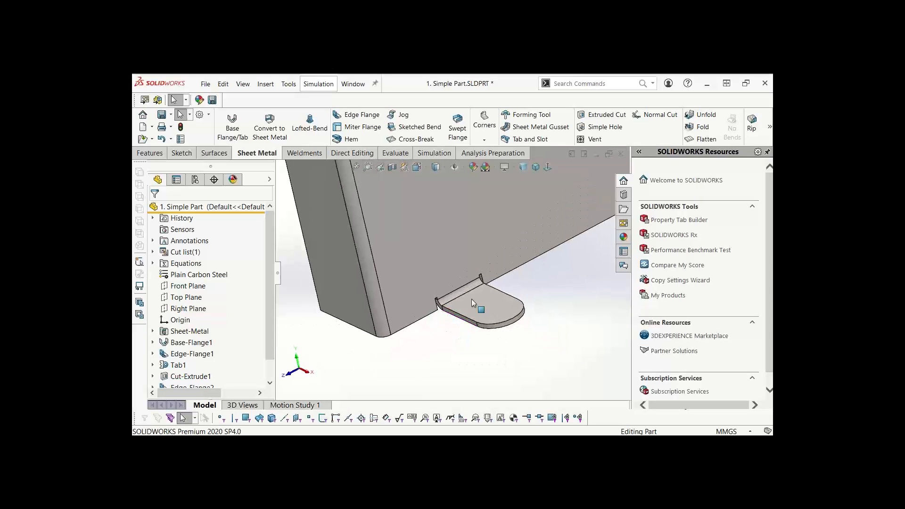
pyautogui.scroll(-6, 472, 299)
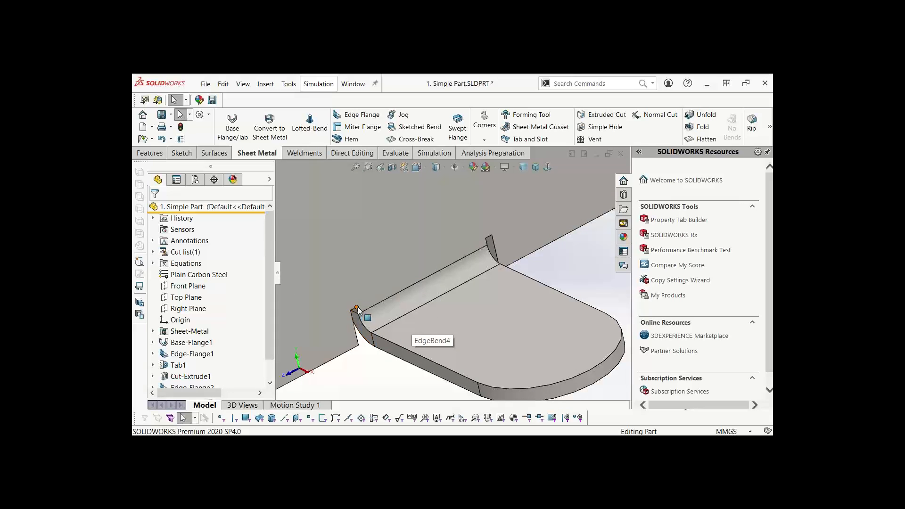
pyautogui.scroll(5, 388, 378)
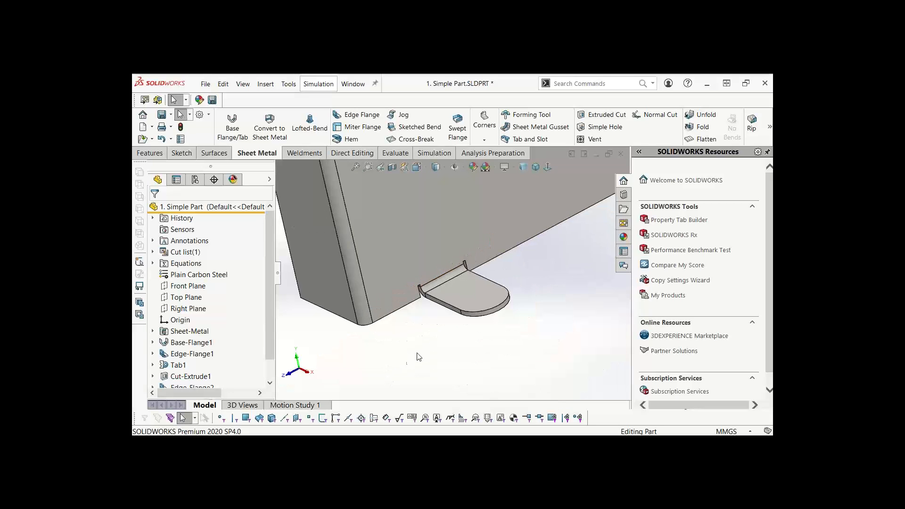
pyautogui.scroll(5, 491, 374)
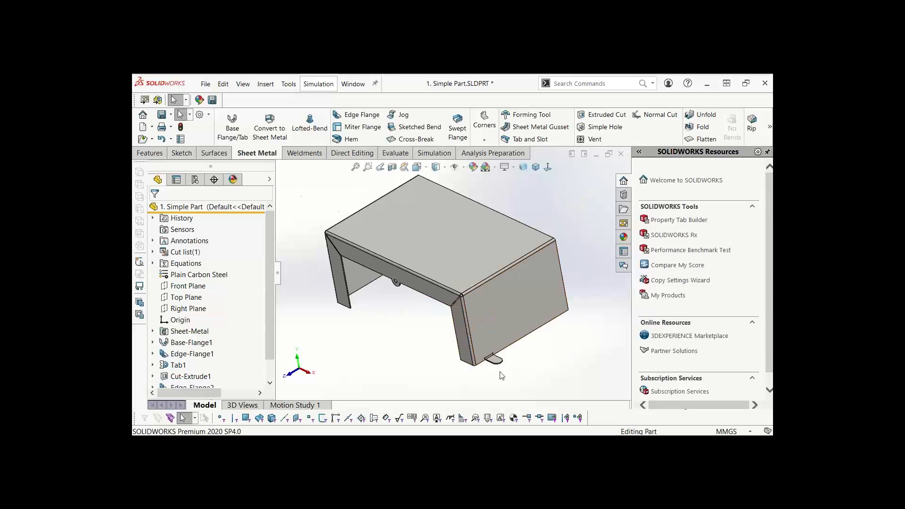
# Start a Hole Wizard hole and place it on the flange's upper face at the centre of its rounded end
pyautogui.scroll(-5, 502, 376)
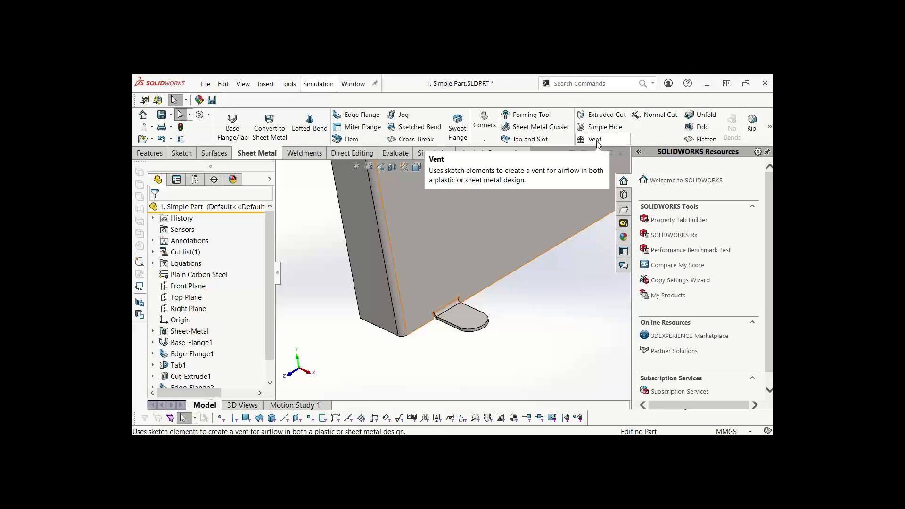
pyautogui.click(150, 153)
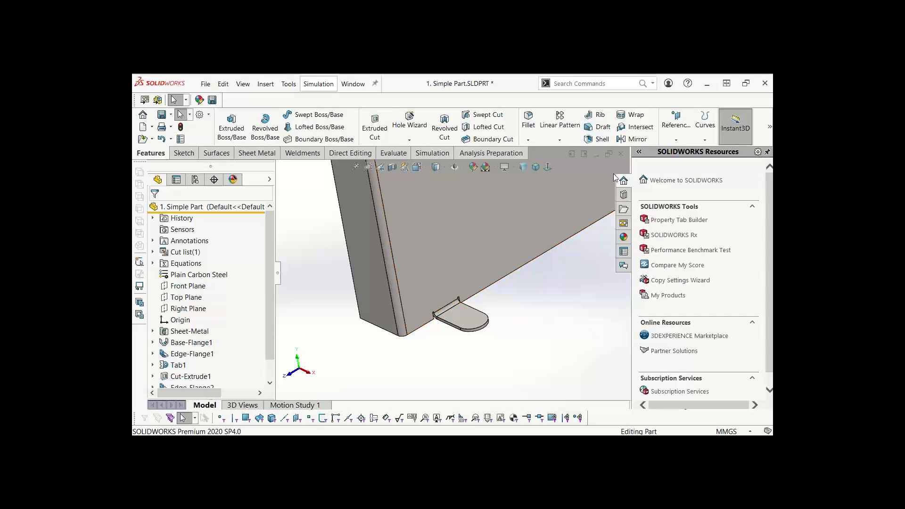
pyautogui.click(417, 118)
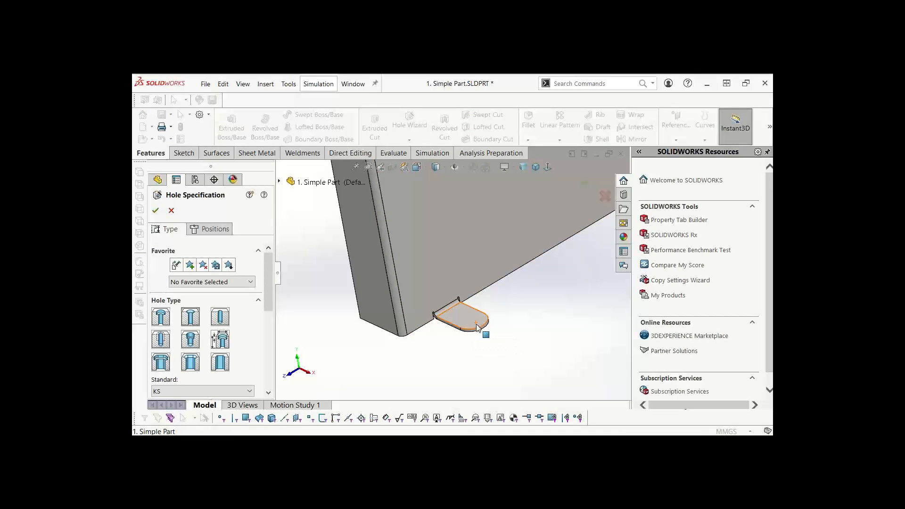
pyautogui.click(209, 228)
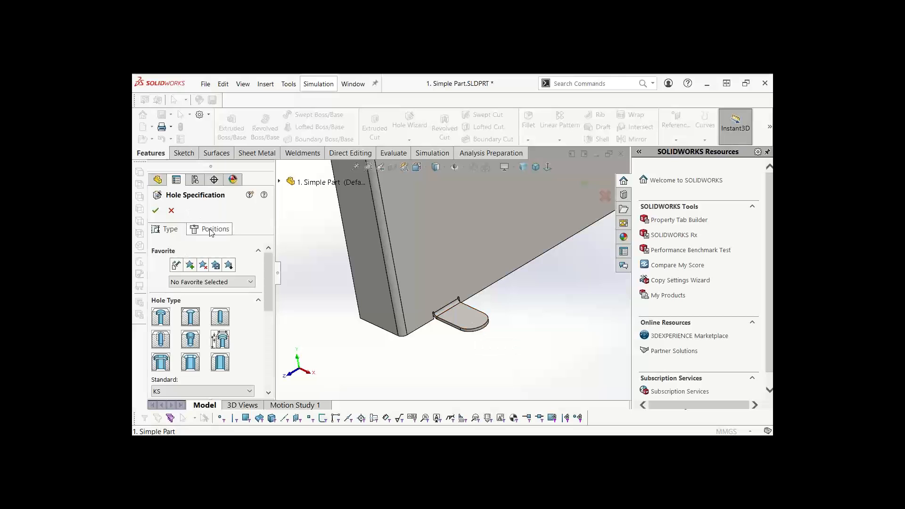
pyautogui.click(478, 324)
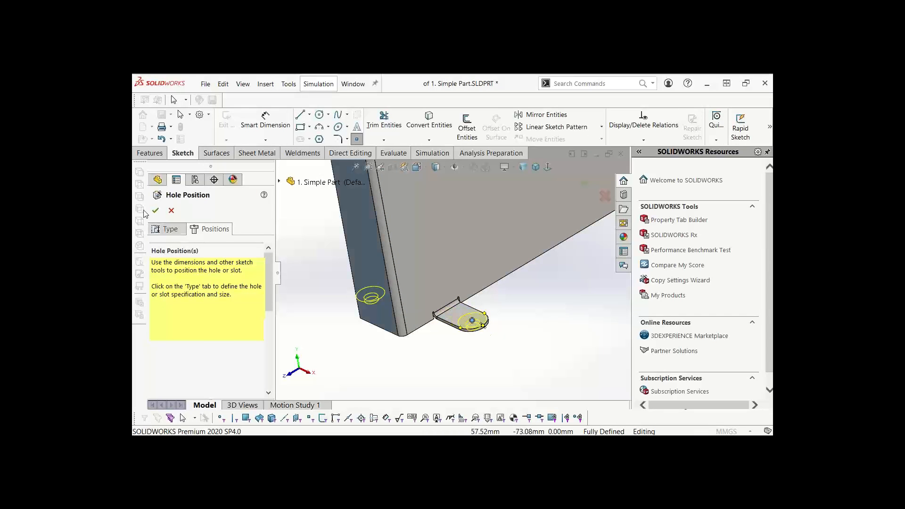
# Try the Tapered Pipe Tap hole type and set the hole standard to IS
pyautogui.click(166, 229)
pyautogui.scroll(-3, 271, 288)
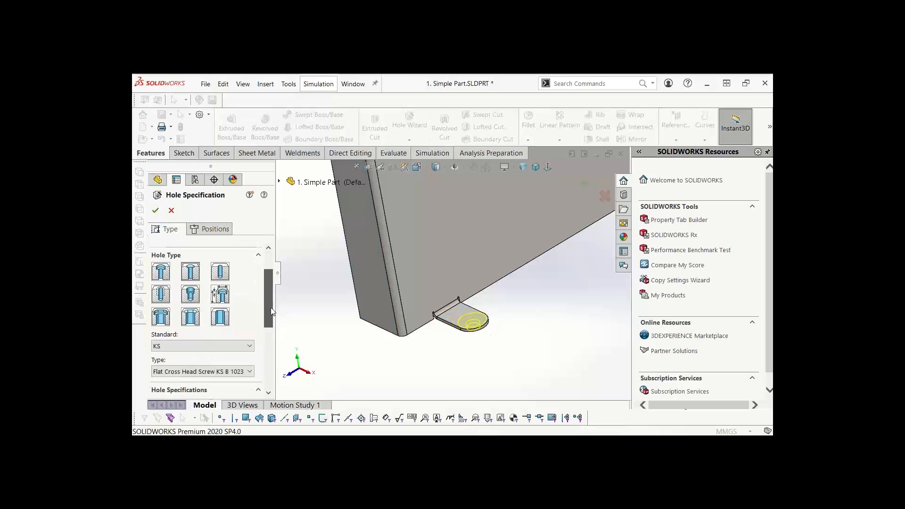
pyautogui.click(191, 255)
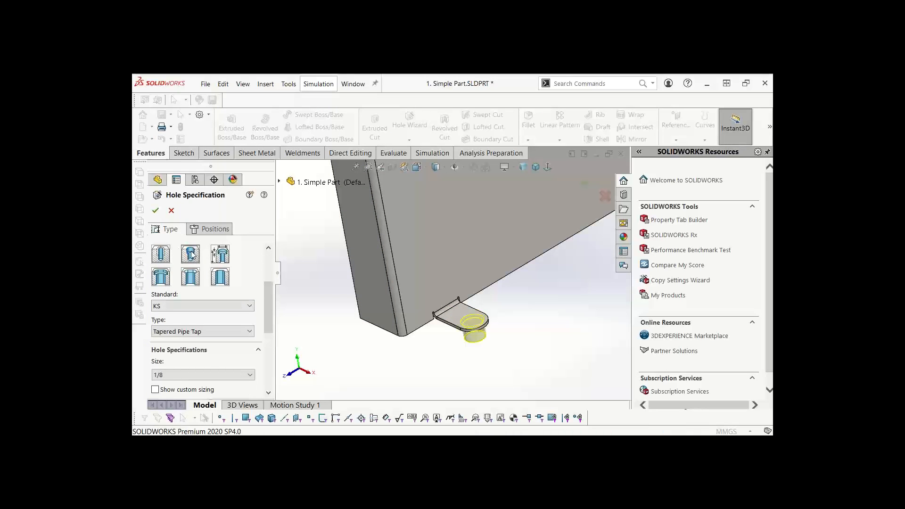
pyautogui.click(191, 308)
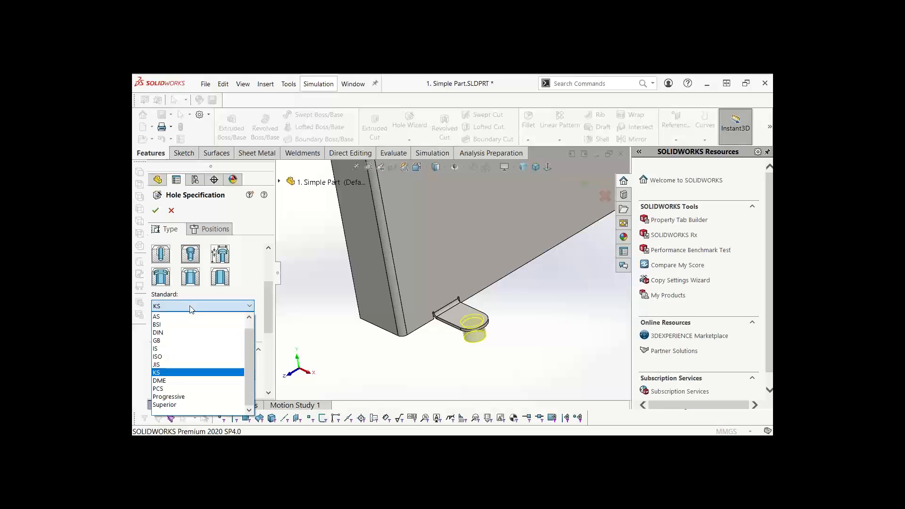
pyautogui.click(191, 357)
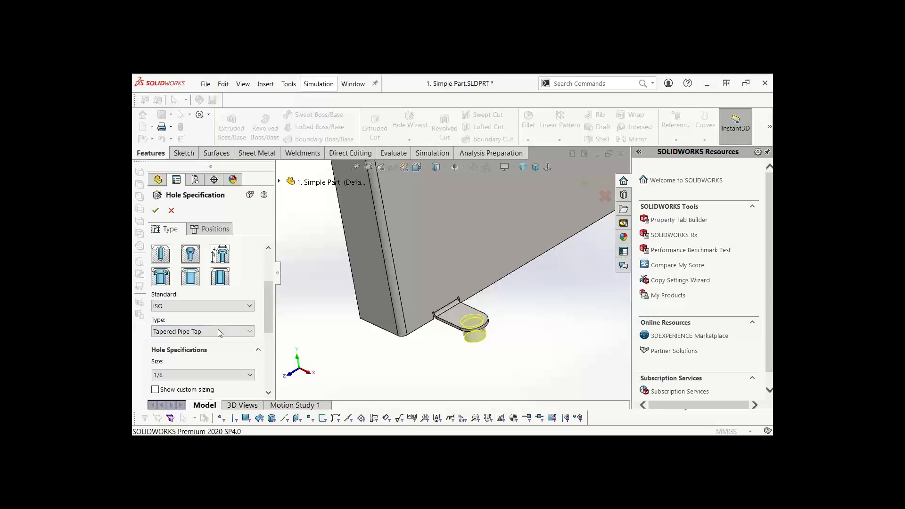
pyautogui.scroll(-1, 267, 316)
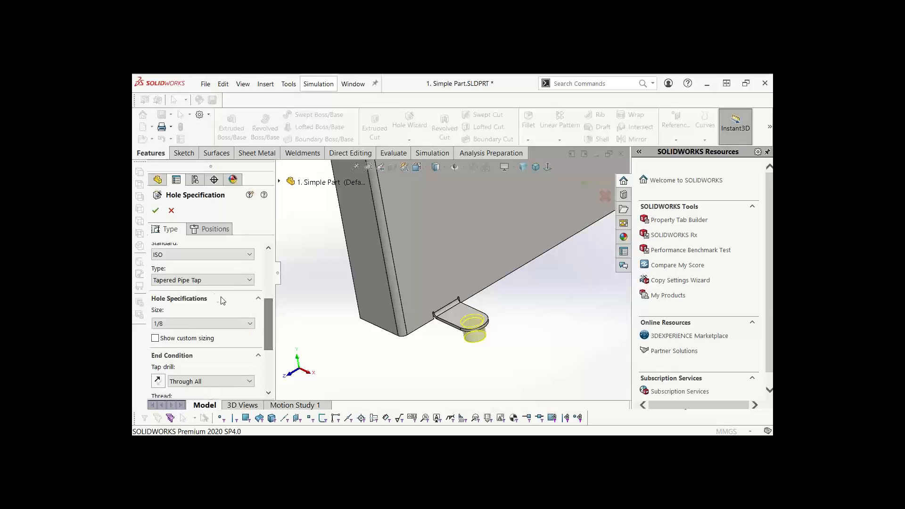
pyautogui.click(192, 260)
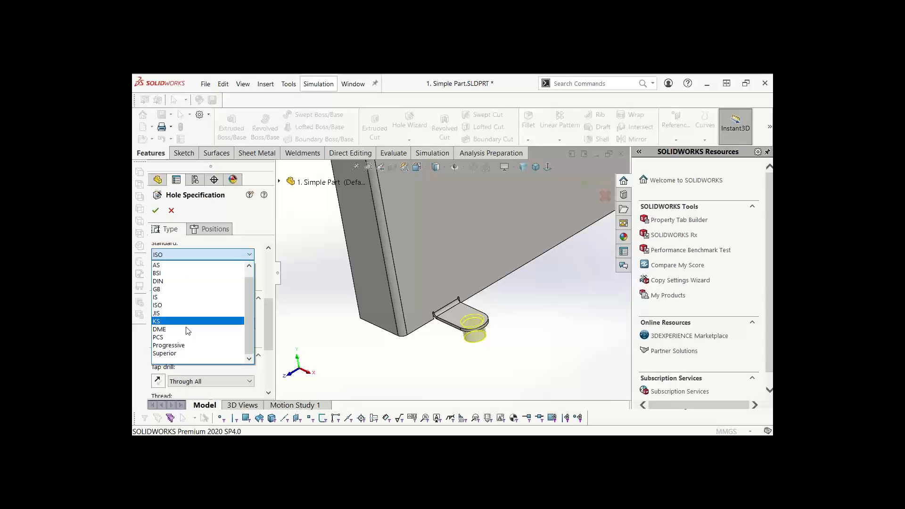
pyautogui.click(170, 297)
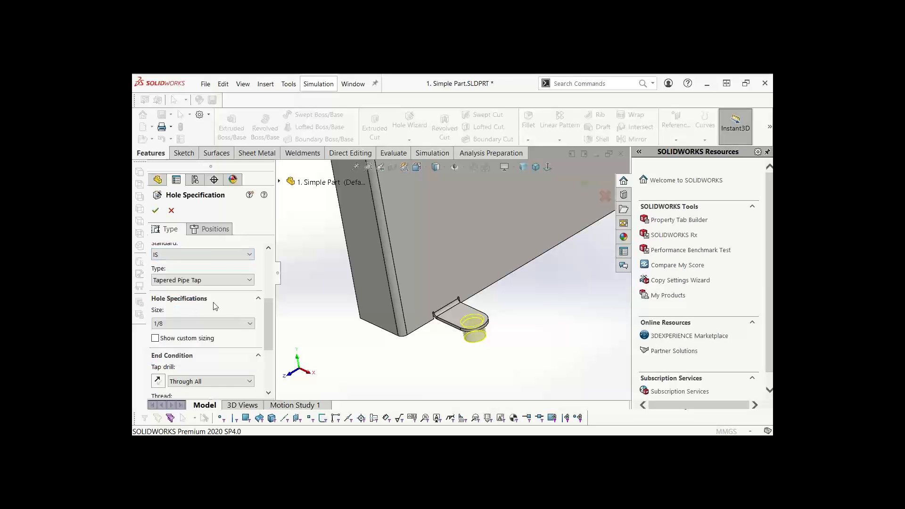
pyautogui.click(189, 280)
pyautogui.click(211, 306)
pyautogui.moveTo(269, 309); pyautogui.dragTo(267, 264)
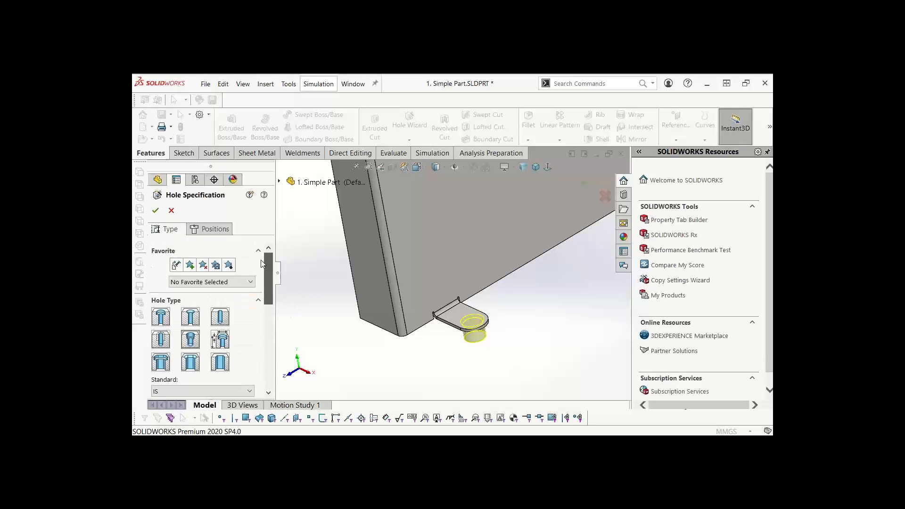
# Change the hole type to Countersink and set its size to M3
pyautogui.click(189, 316)
pyautogui.moveTo(266, 293); pyautogui.dragTo(266, 338)
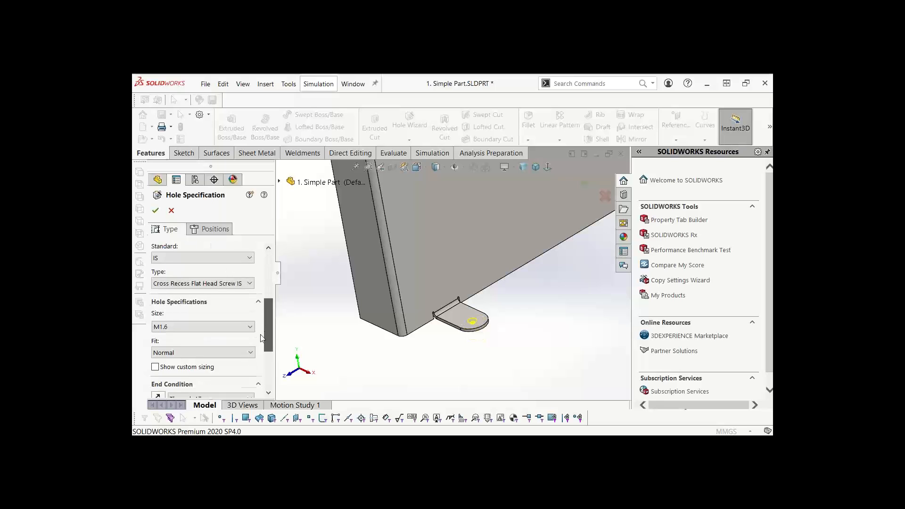
pyautogui.click(184, 329)
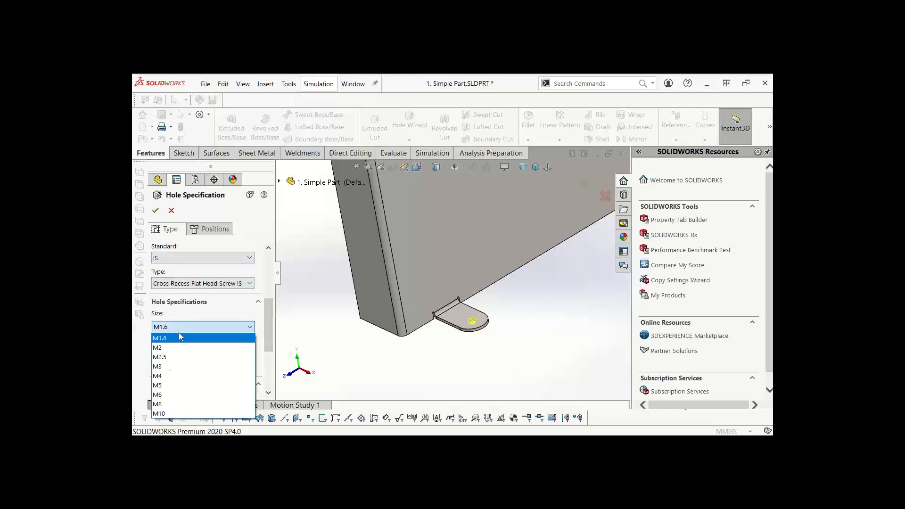
pyautogui.click(177, 368)
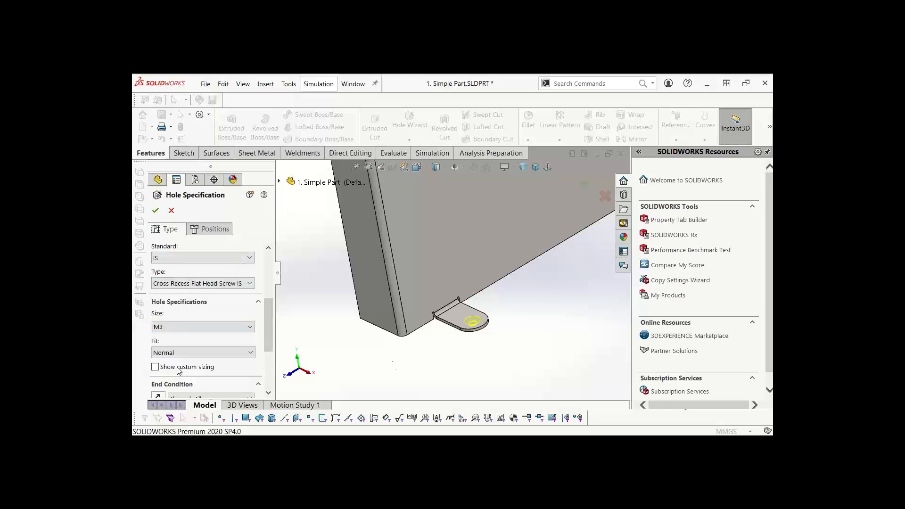
# Finish the M3 countersunk hole for an IS cross recess flat head screw with normal fit on the round-ended flange
pyautogui.scroll(-2, 452, 337)
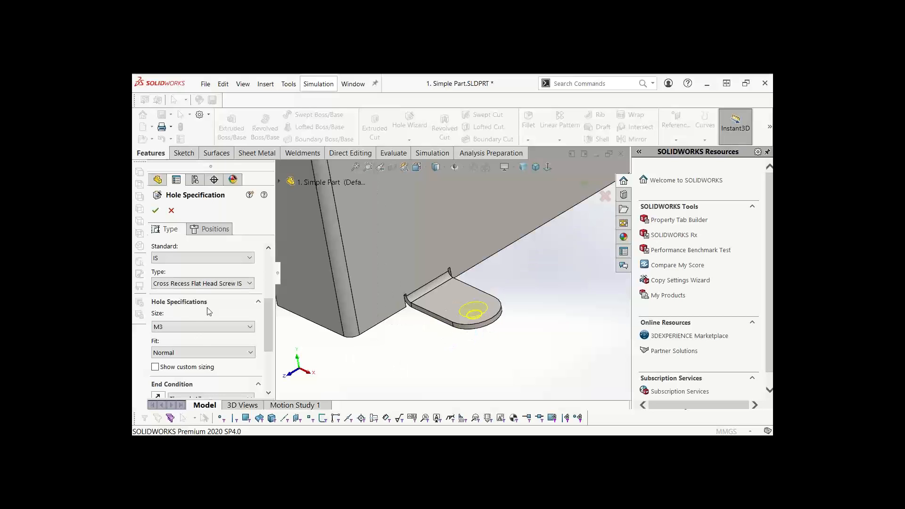
pyautogui.click(156, 210)
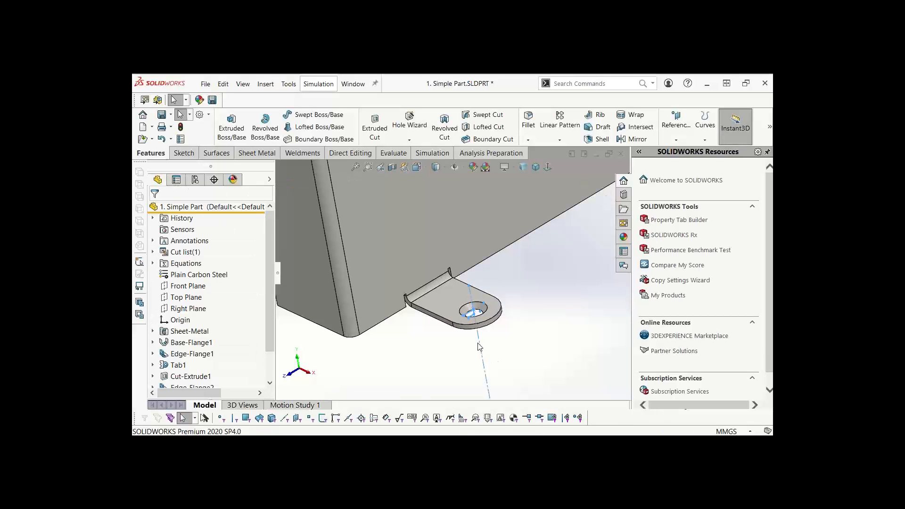
pyautogui.scroll(-4, 477, 311)
pyautogui.scroll(3, 449, 304)
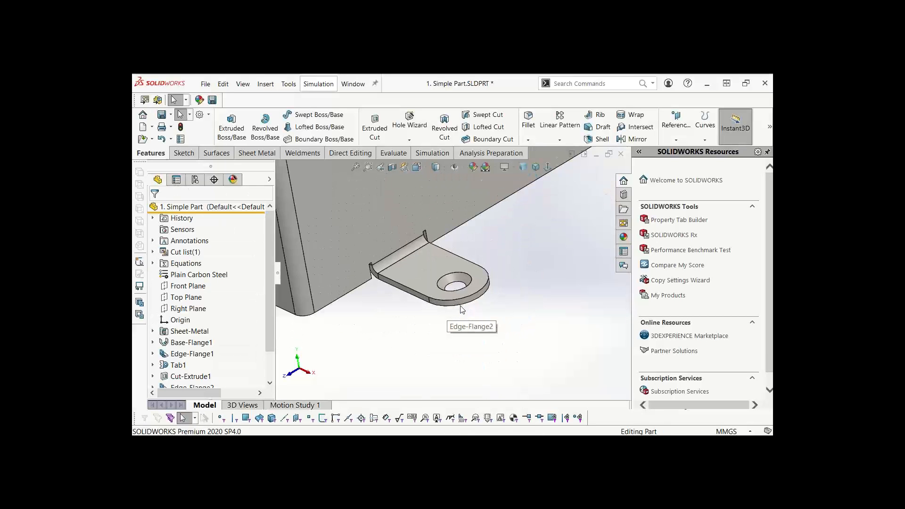
pyautogui.press('f')
pyautogui.moveTo(527, 341); pyautogui.dragTo(524, 321, button='middle')
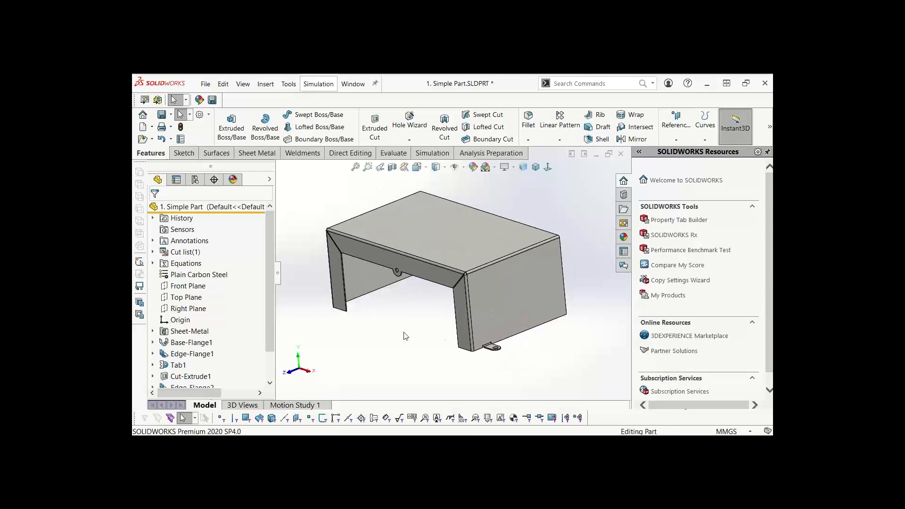
# Start a linear pattern of the round-ended flange and its countersunk hole along the side wall's lower edge
pyautogui.click(560, 124)
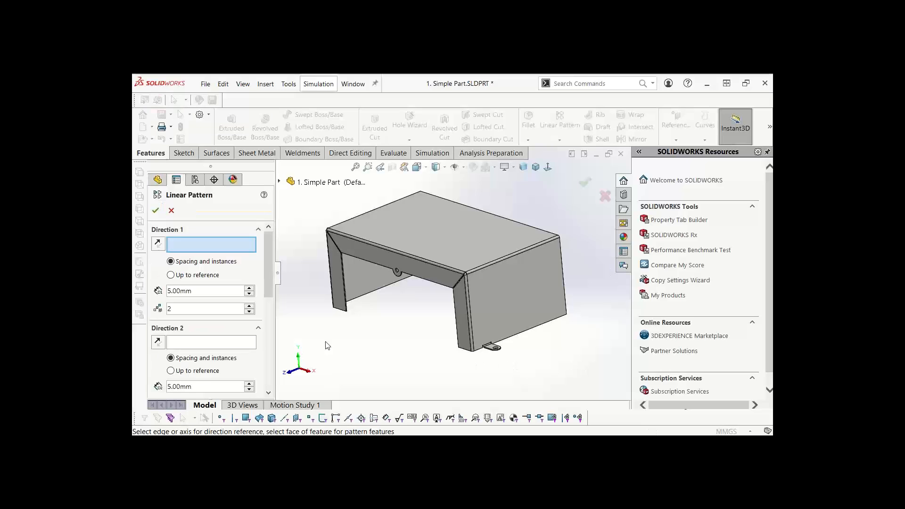
pyautogui.moveTo(423, 367); pyautogui.dragTo(411, 357, button='middle')
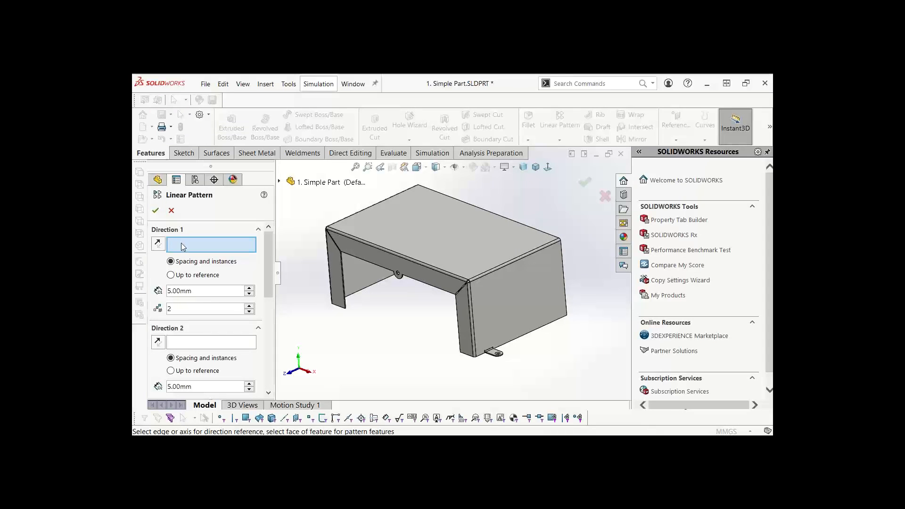
pyautogui.click(508, 345)
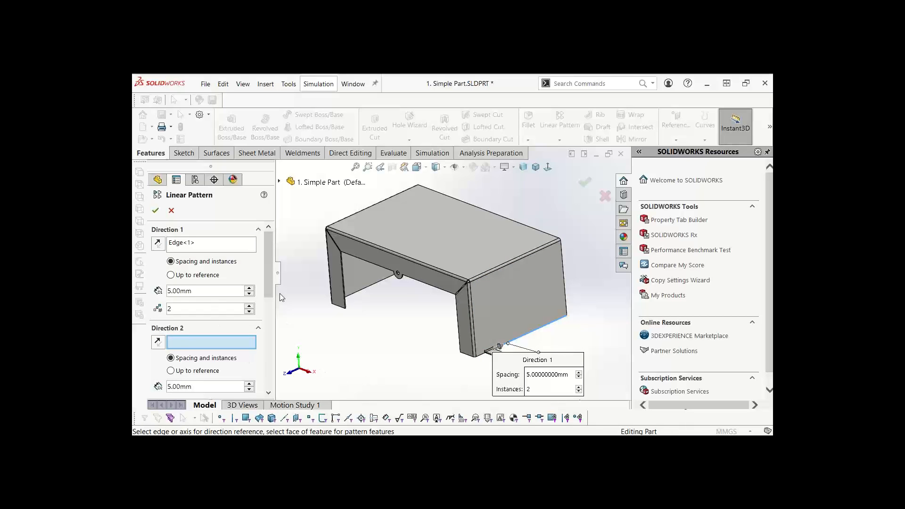
pyautogui.scroll(-3, 266, 284)
pyautogui.click(199, 380)
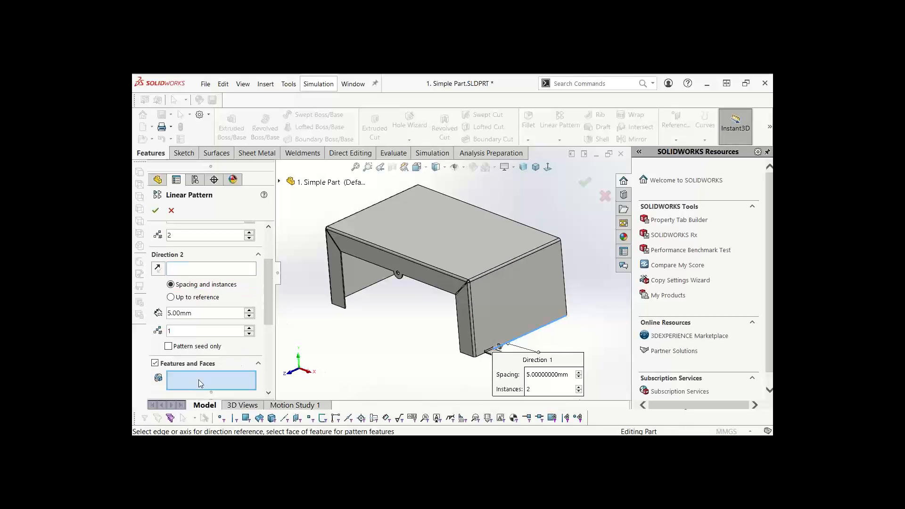
pyautogui.scroll(-5, 490, 336)
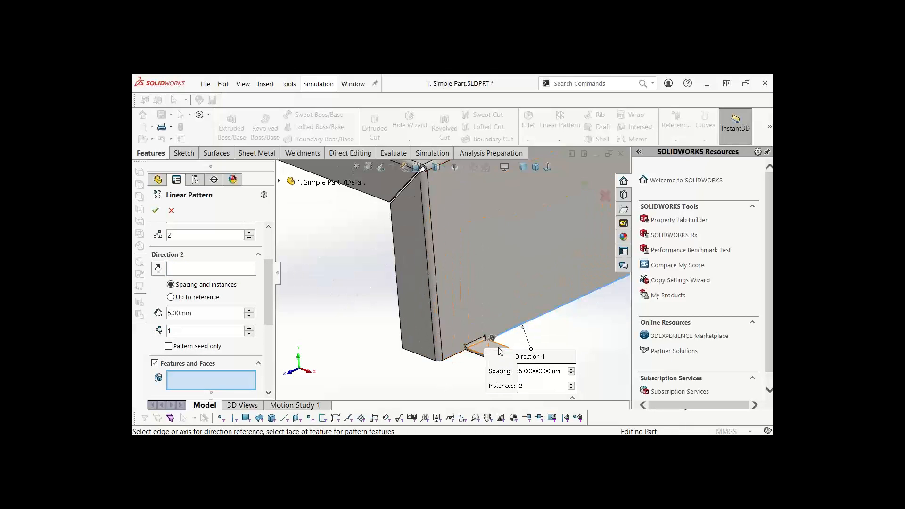
pyautogui.moveTo(548, 363); pyautogui.dragTo(595, 326)
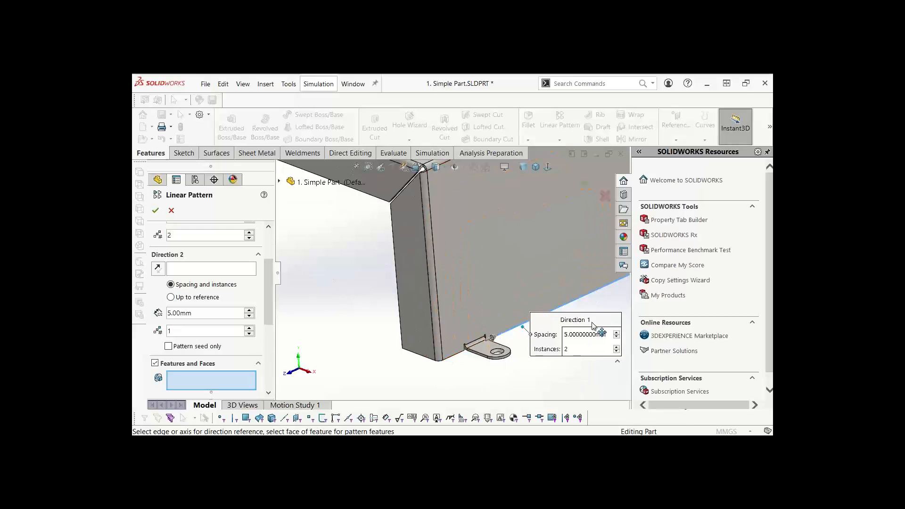
pyautogui.click(480, 351)
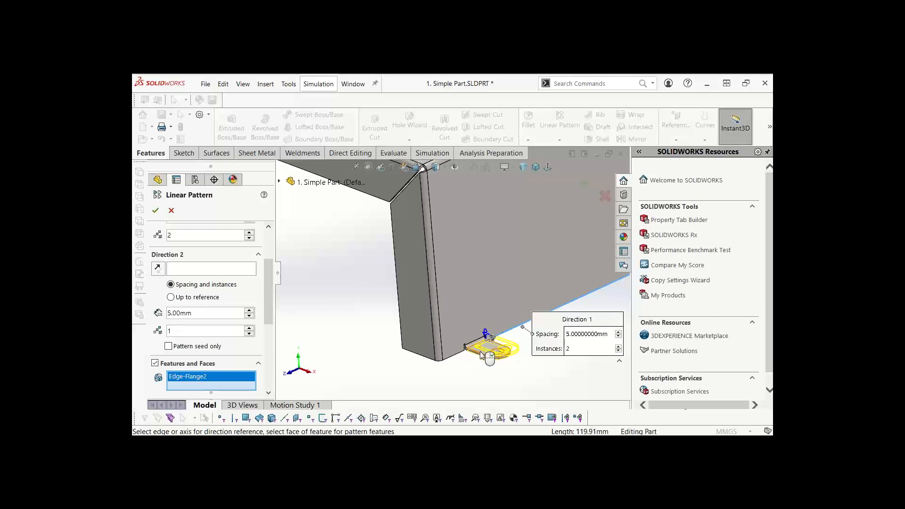
pyautogui.click(279, 182)
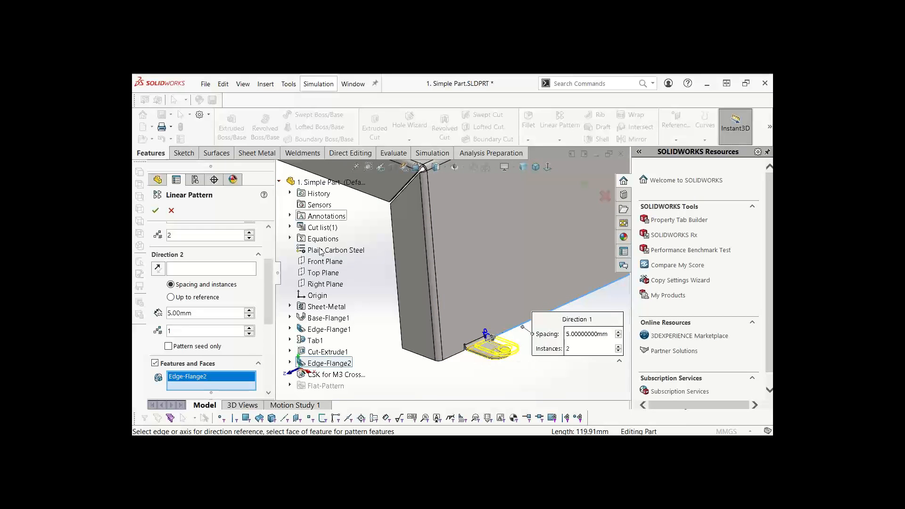
pyautogui.click(320, 376)
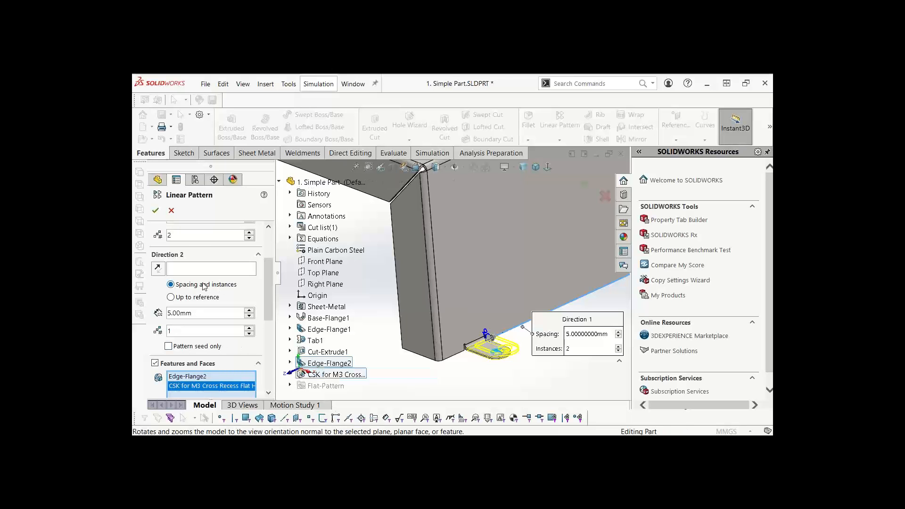
# Set the pattern spacing to 100 mm with 2 instances and finish the linear pattern
pyautogui.scroll(3, 180, 304)
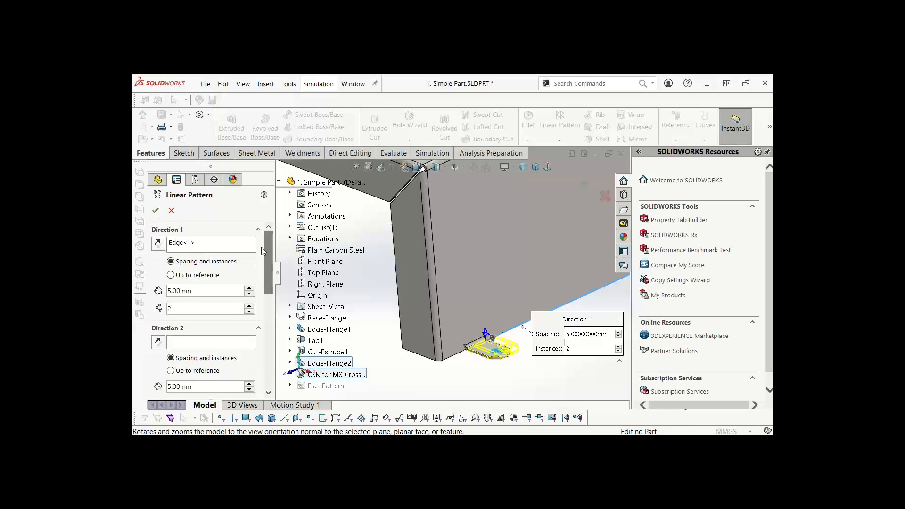
pyautogui.doubleClick(183, 291)
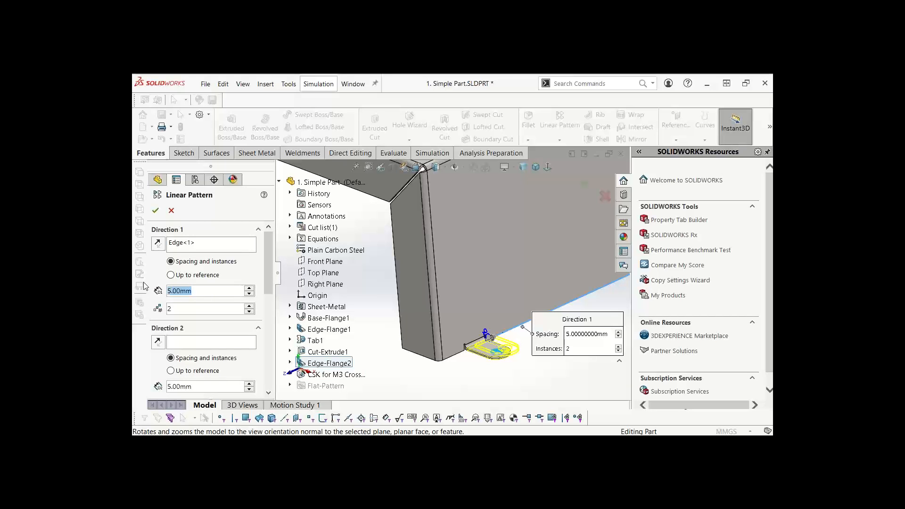
pyautogui.write('100')
pyautogui.press('Return')
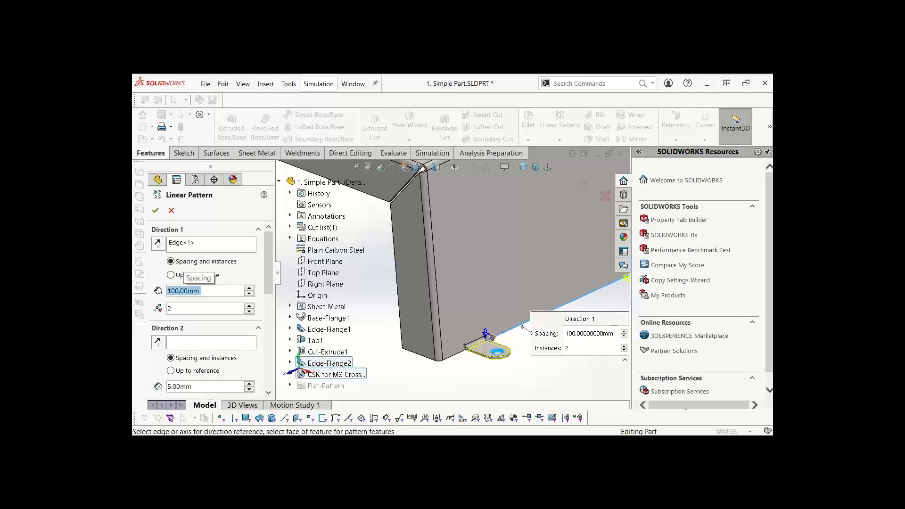
pyautogui.scroll(5, 554, 281)
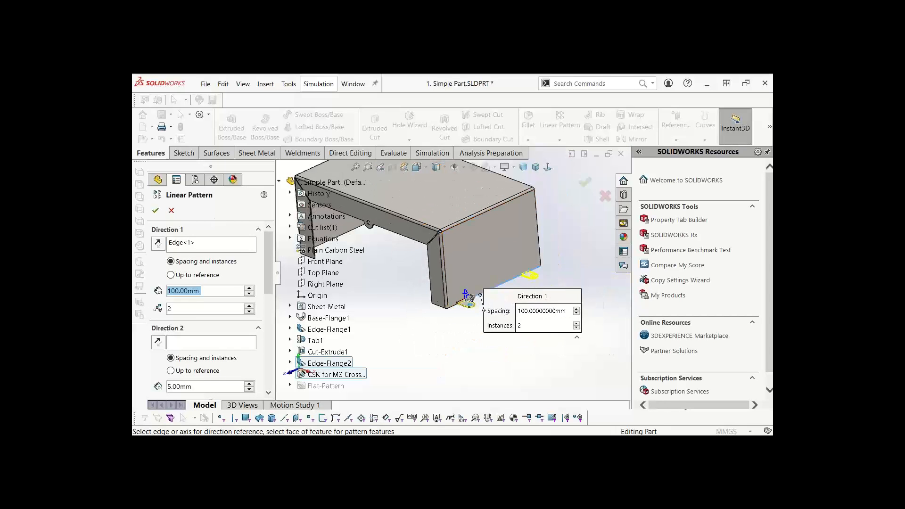
pyautogui.click(156, 211)
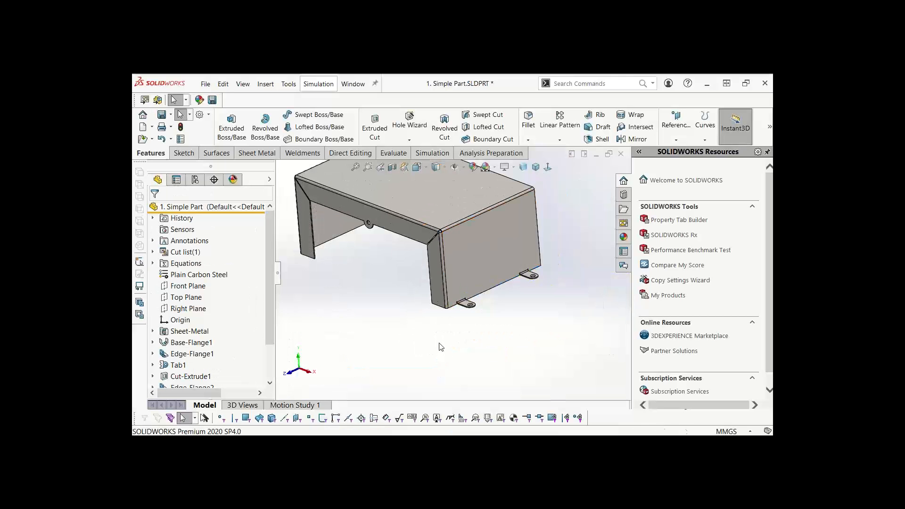
# Examine the patterned flange's bend, relief cuts and countersunk hole up close, and view the whole part
pyautogui.scroll(-5, 535, 276)
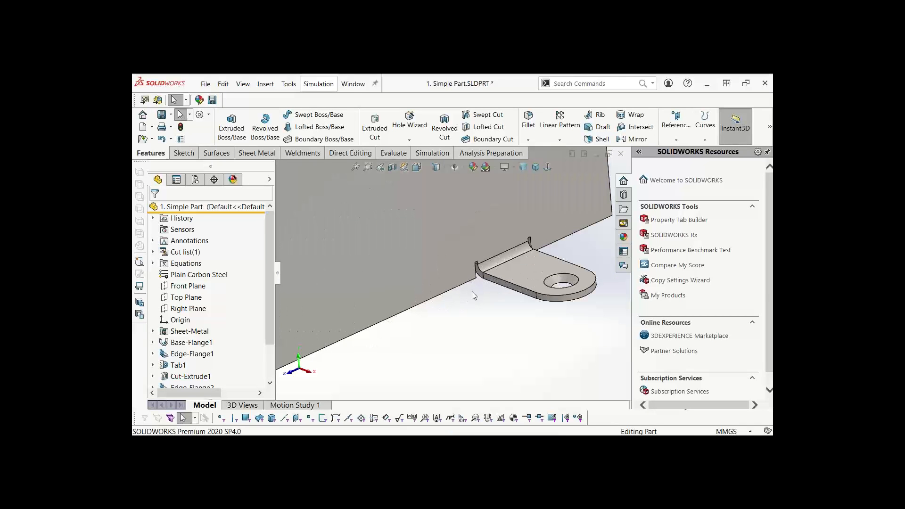
pyautogui.moveTo(473, 284); pyautogui.dragTo(452, 293, button='middle')
pyautogui.scroll(-2, 490, 267)
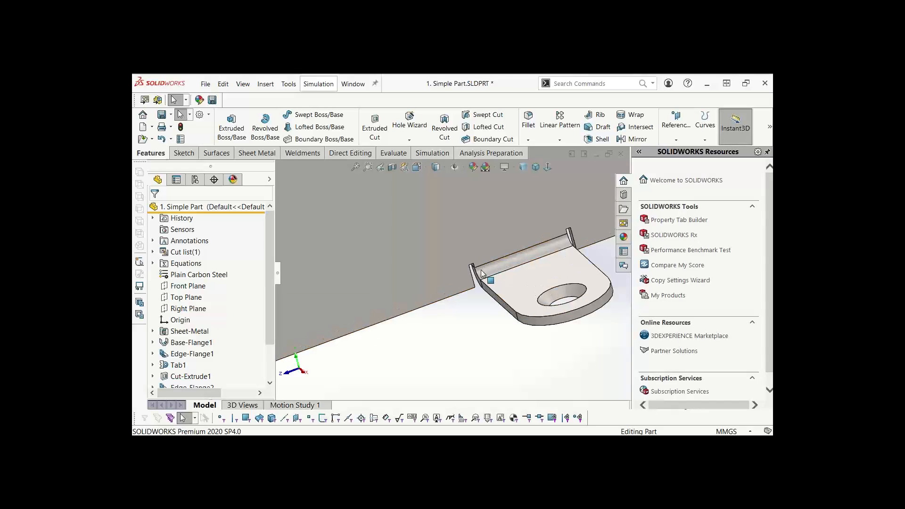
pyautogui.scroll(3, 453, 324)
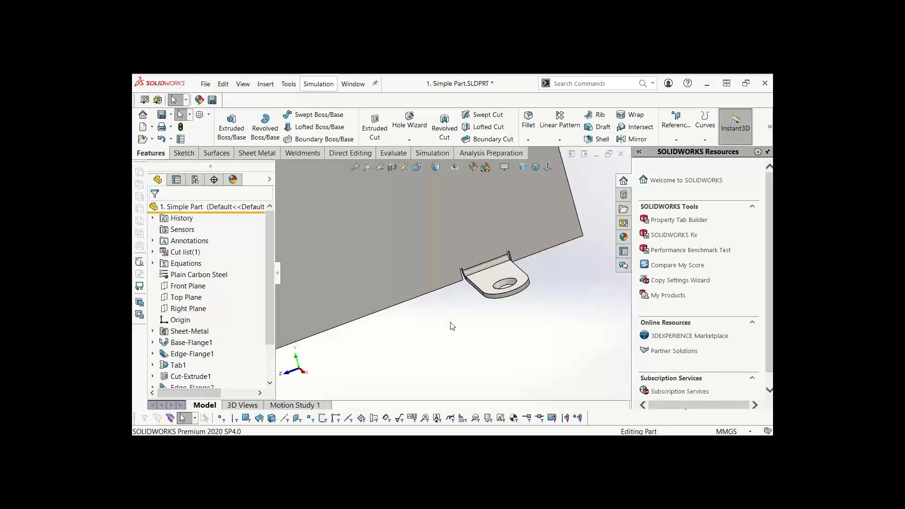
pyautogui.scroll(5, 448, 315)
pyautogui.moveTo(469, 318); pyautogui.dragTo(406, 321, button='middle')
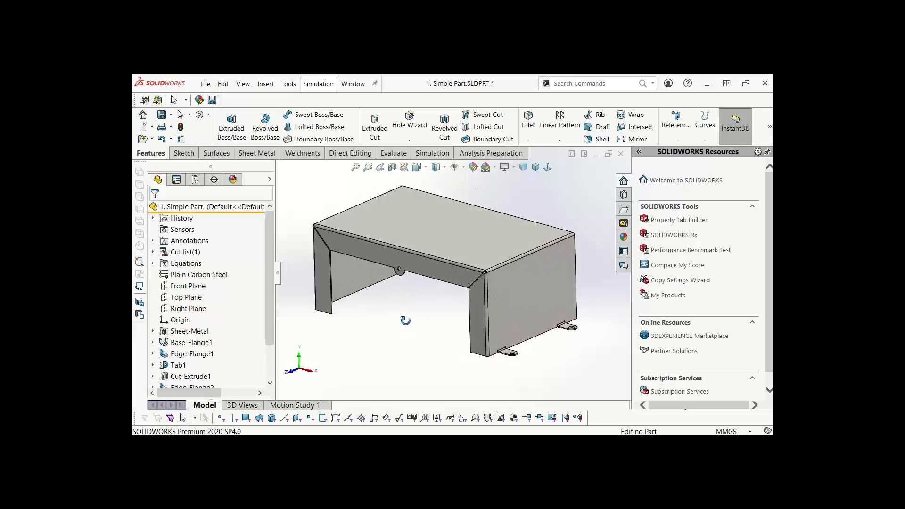
# Toggle the body's flat display from its top face and inspect the part with it
pyautogui.rightClick(429, 229)
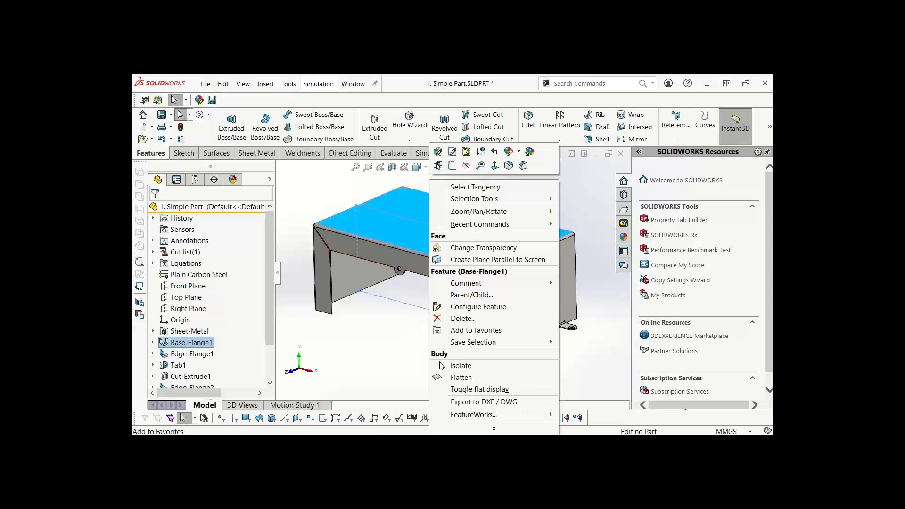
pyautogui.click(387, 357)
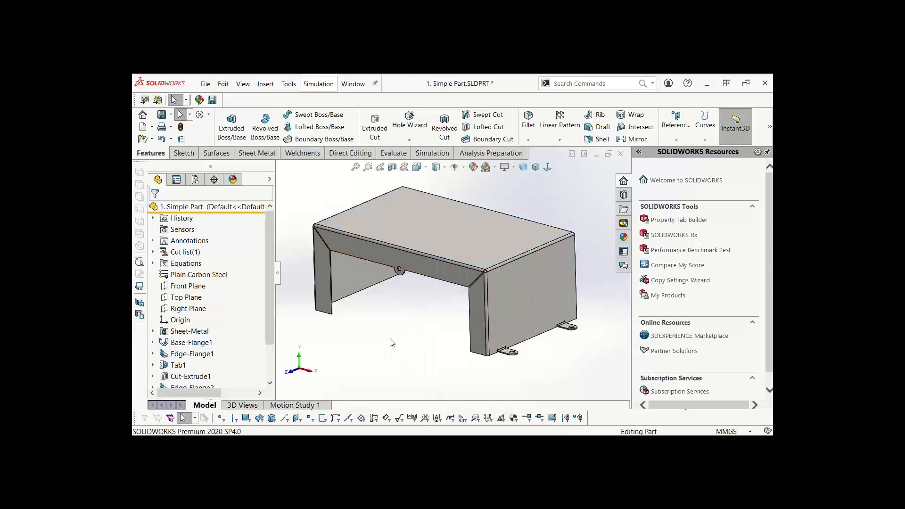
pyautogui.rightClick(449, 218)
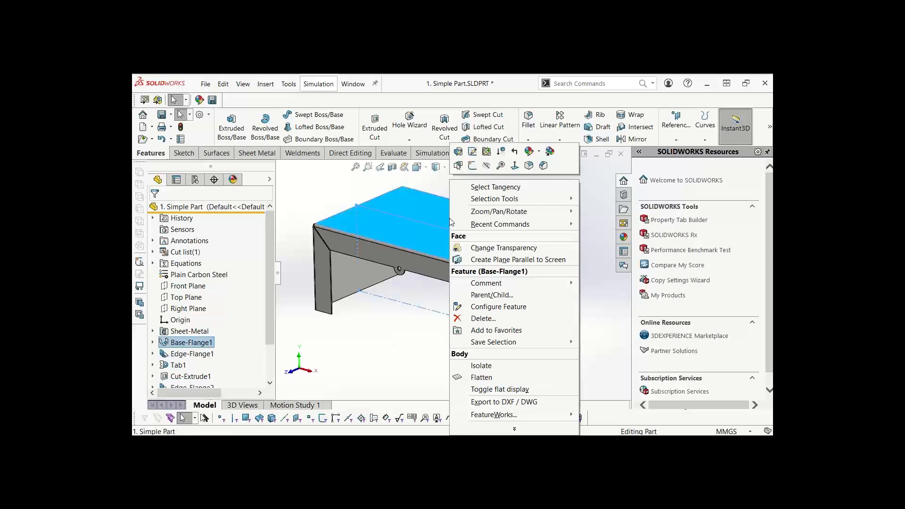
pyautogui.click(487, 390)
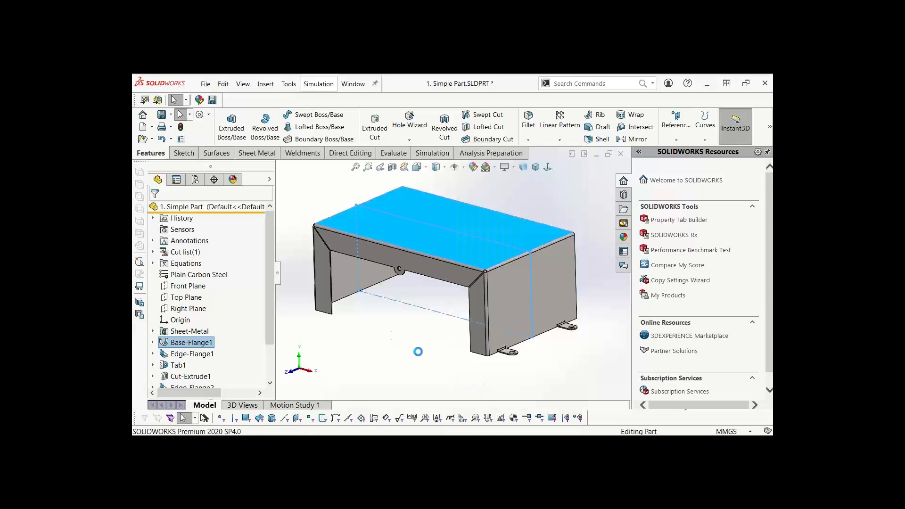
pyautogui.moveTo(436, 293); pyautogui.dragTo(498, 311, button='middle')
pyautogui.click(410, 347)
pyautogui.scroll(-3, 499, 311)
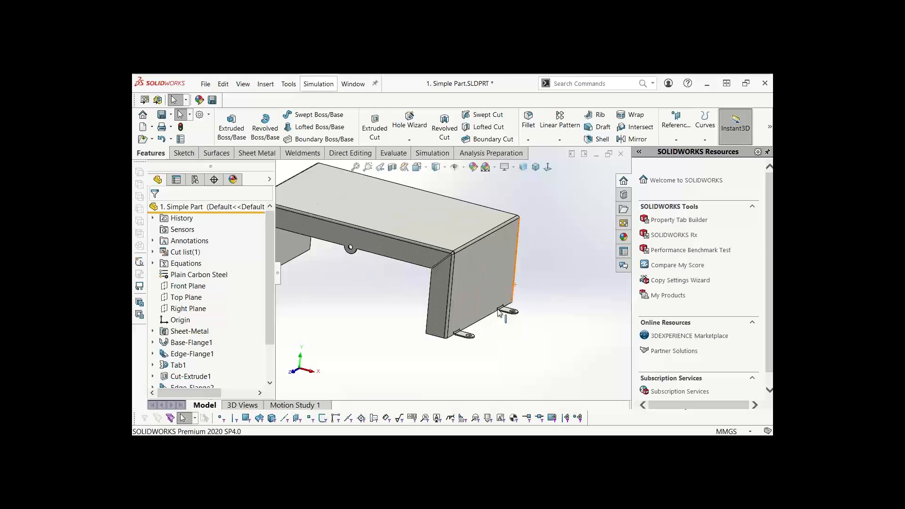
# Mirror the linear pattern, the M3 countersunk hole and the round-ended flange about the Right Plane
pyautogui.scroll(3, 431, 308)
pyautogui.scroll(1, 430, 278)
pyautogui.moveTo(417, 275); pyautogui.dragTo(404, 270, button='middle')
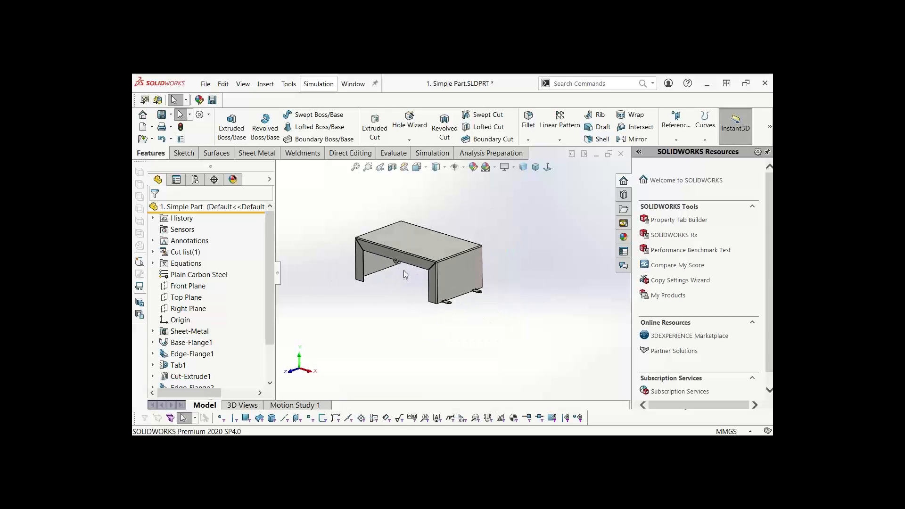
pyautogui.click(560, 140)
pyautogui.click(565, 175)
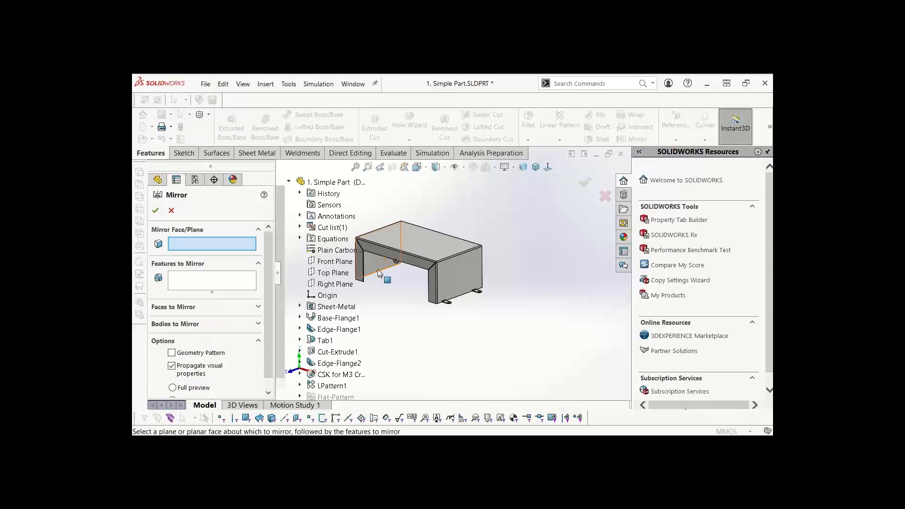
pyautogui.press('f')
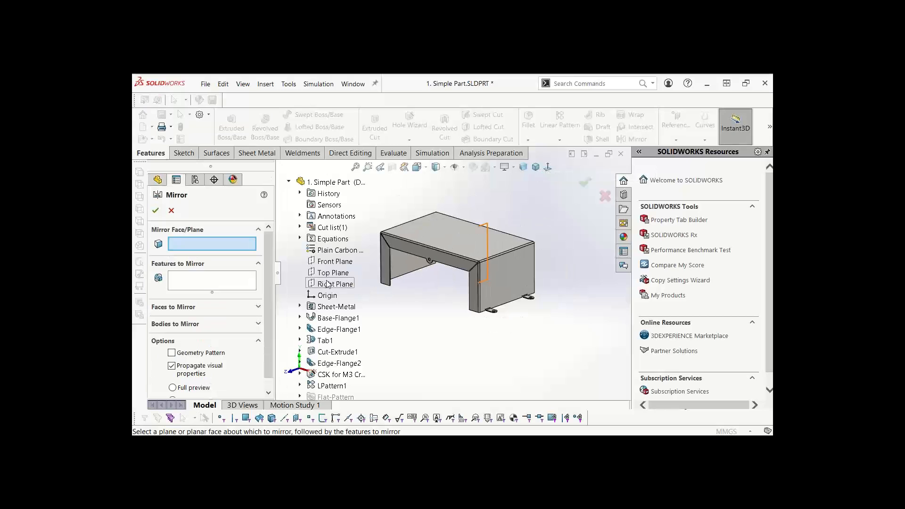
pyautogui.click(329, 283)
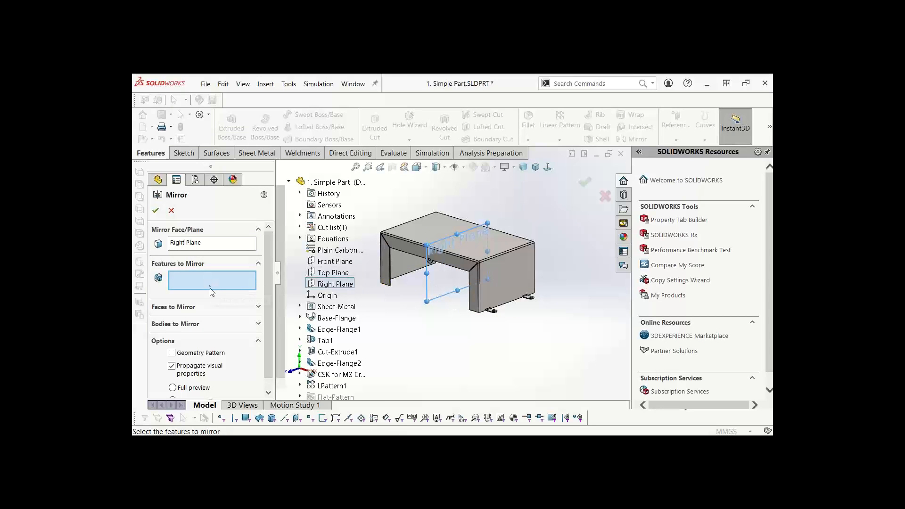
pyautogui.scroll(-1, 345, 371)
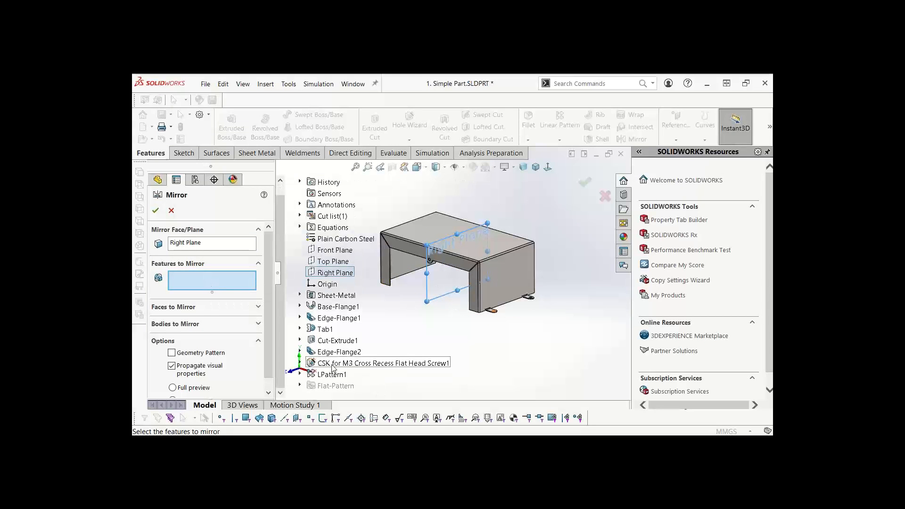
pyautogui.click(332, 375)
pyautogui.click(335, 363)
pyautogui.click(337, 352)
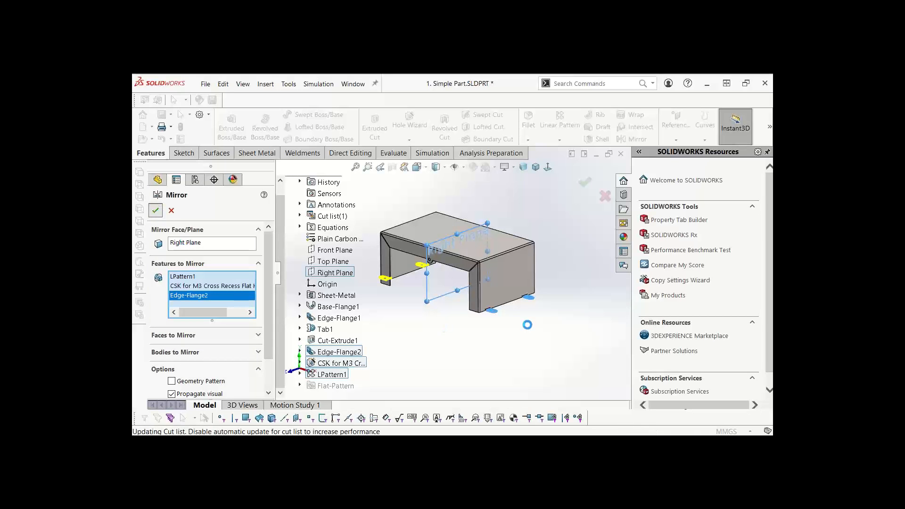
# Examine the mirrored flanges on the opposite side wall and the whole part from several angles
pyautogui.moveTo(425, 299)
pyautogui.mouseDown(button='middle')
pyautogui.moveTo(426, 265)
pyautogui.moveTo(436, 307)
pyautogui.moveTo(428, 301)
pyautogui.moveTo(446, 287)
pyautogui.moveTo(419, 297)
pyautogui.mouseUp(button='middle')
pyautogui.scroll(-6, 465, 296)
pyautogui.press('f')
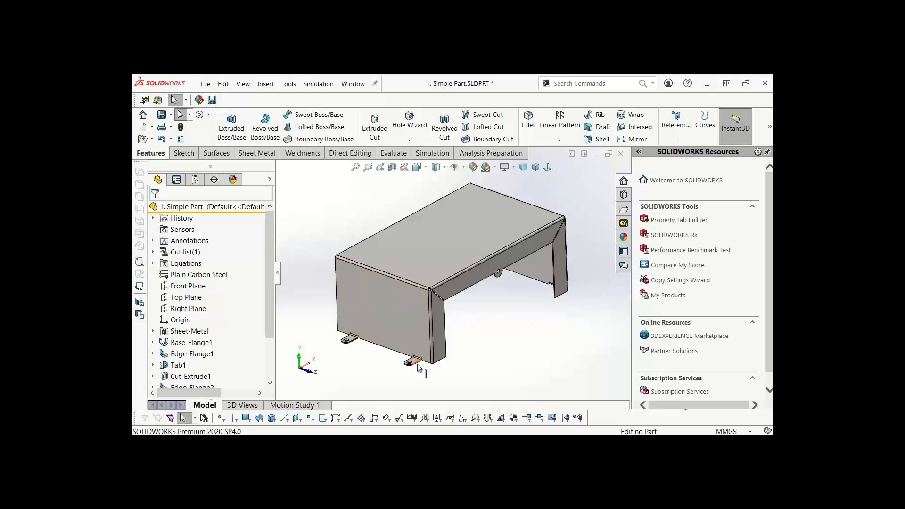
pyautogui.scroll(-2, 418, 370)
pyautogui.press('f')
pyautogui.moveTo(475, 296); pyautogui.dragTo(479, 259, button='middle')
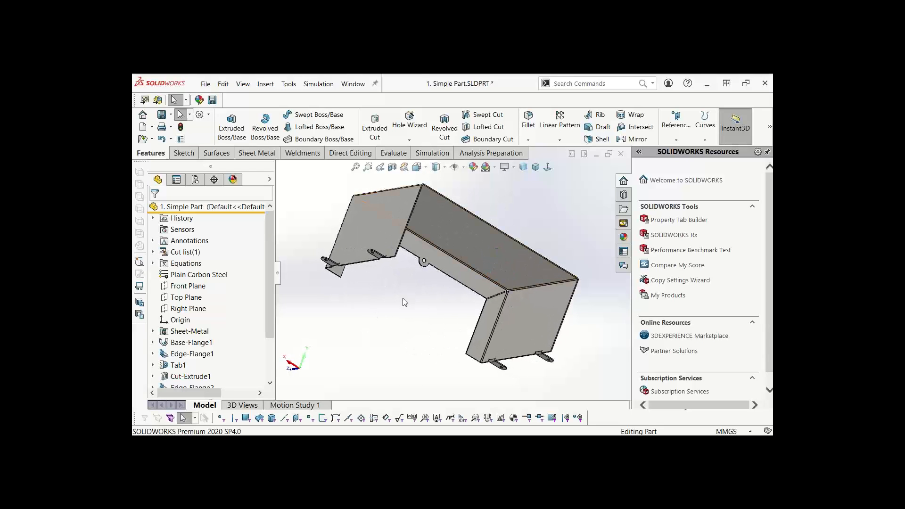
# Start a Miter Flange profile sketch on a plane normal to the end of the side wall's open-side edge, and view it face-on
pyautogui.moveTo(404, 302)
pyautogui.mouseDown(button='middle')
pyautogui.moveTo(406, 281)
pyautogui.moveTo(409, 312)
pyautogui.mouseUp(button='middle')
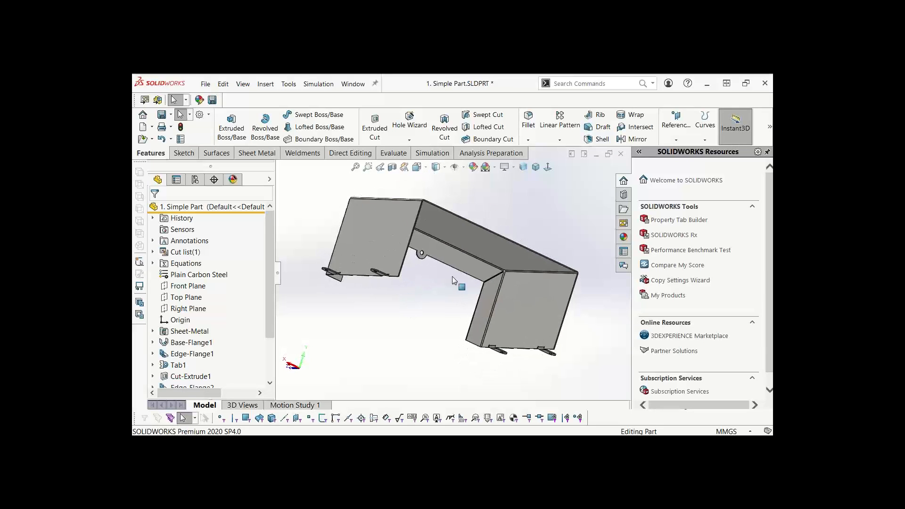
pyautogui.click(257, 152)
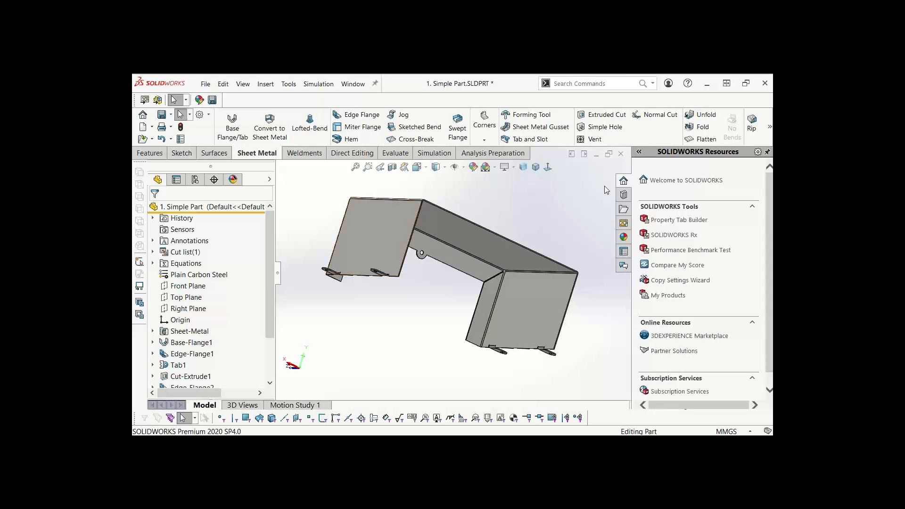
pyautogui.click(366, 131)
pyautogui.click(560, 342)
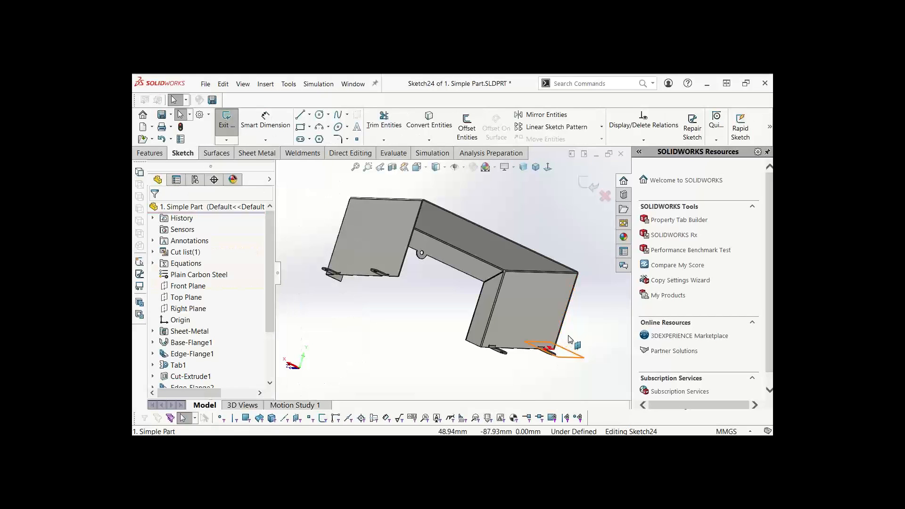
pyautogui.press('space')
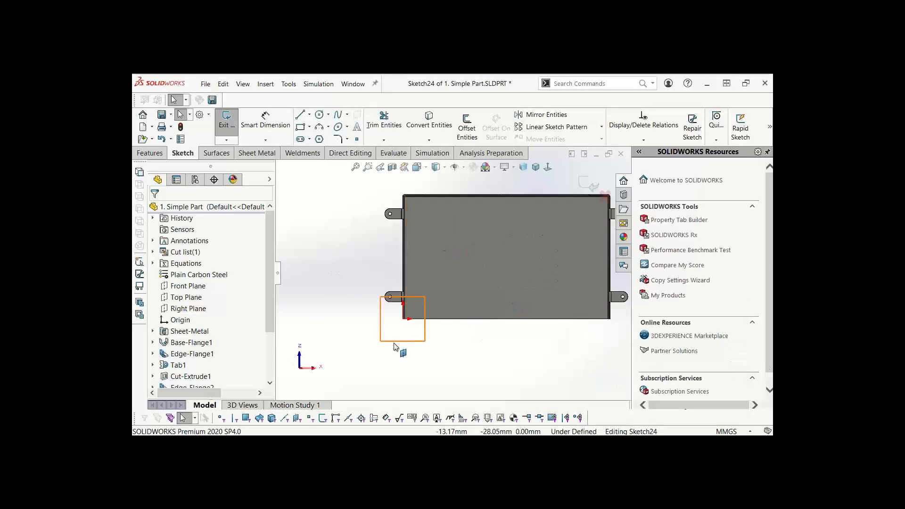
# Sketch a stepped three-line profile from the edge's corner: about 11 mm horizontal, about 9 mm sloping outwards, then about 14 mm horizontal
pyautogui.scroll(-5, 372, 325)
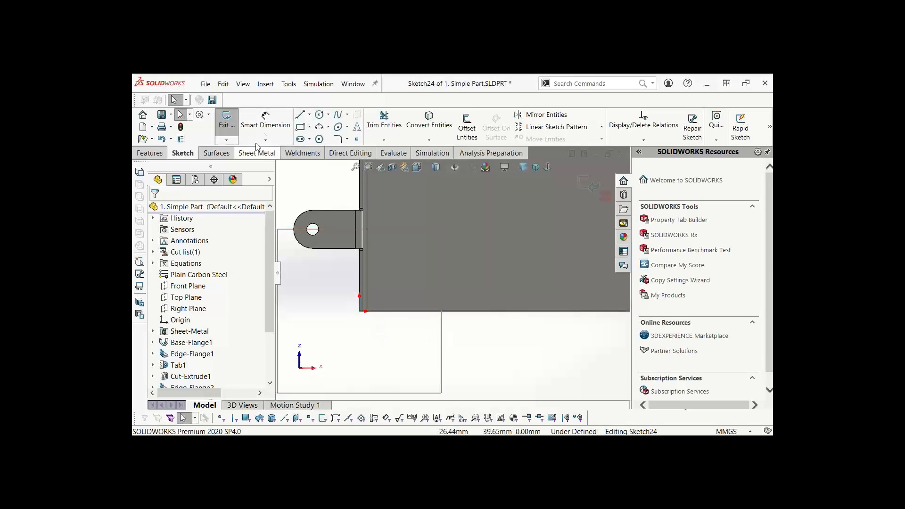
pyautogui.click(301, 115)
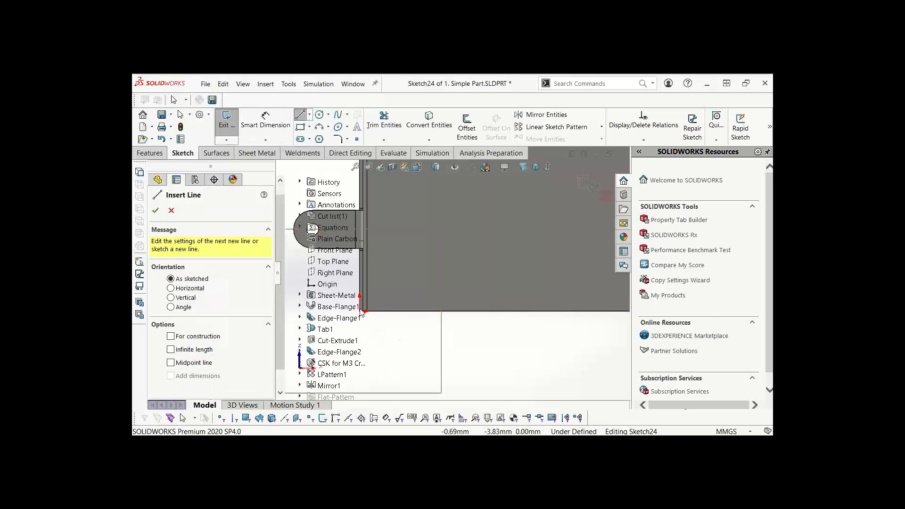
pyautogui.scroll(2, 417, 299)
pyautogui.scroll(-2, 415, 298)
pyautogui.click(399, 295)
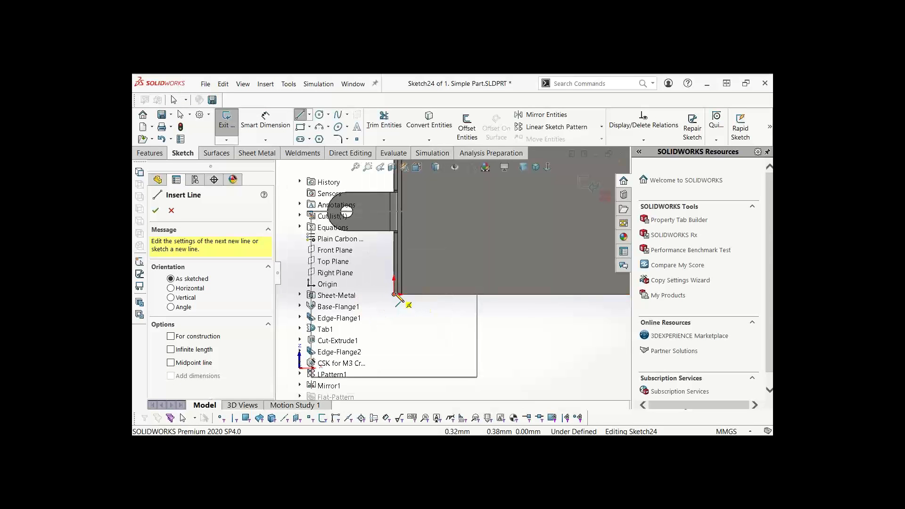
pyautogui.click(430, 295)
pyautogui.click(430, 295)
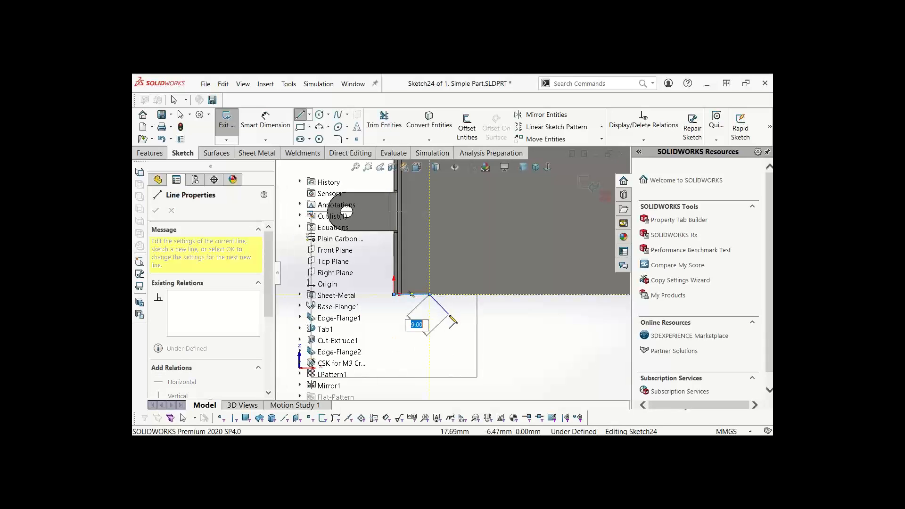
pyautogui.click(449, 316)
pyautogui.click(493, 316)
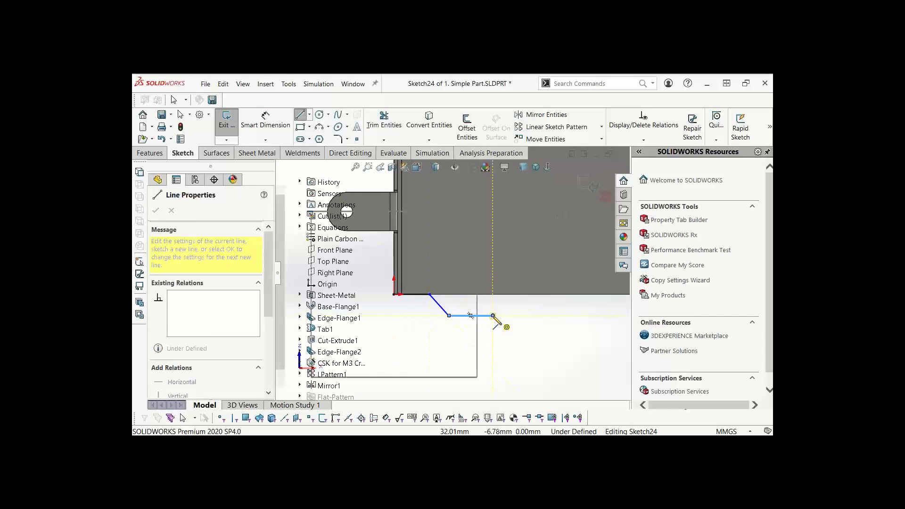
pyautogui.press('Escape')
# Dimension the profile's sloped line at 45° to the plate's edge and its first horizontal line at 10 mm
pyautogui.moveTo(421, 344); pyautogui.dragTo(407, 280, button='right')
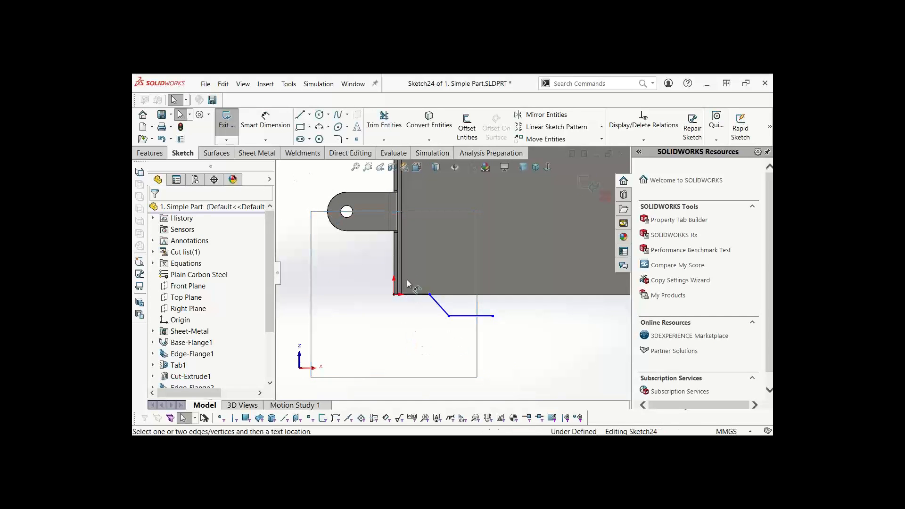
pyautogui.click(443, 309)
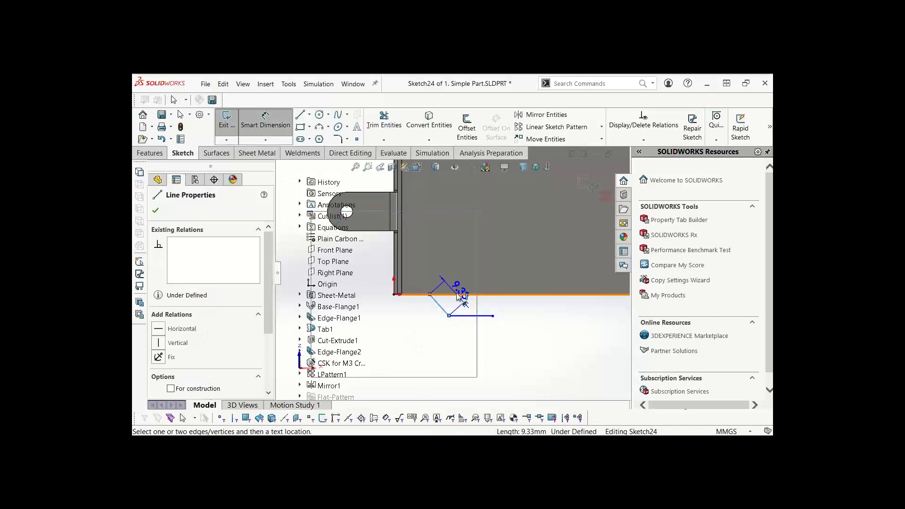
pyautogui.click(456, 294)
pyautogui.click(460, 305)
pyautogui.write('45')
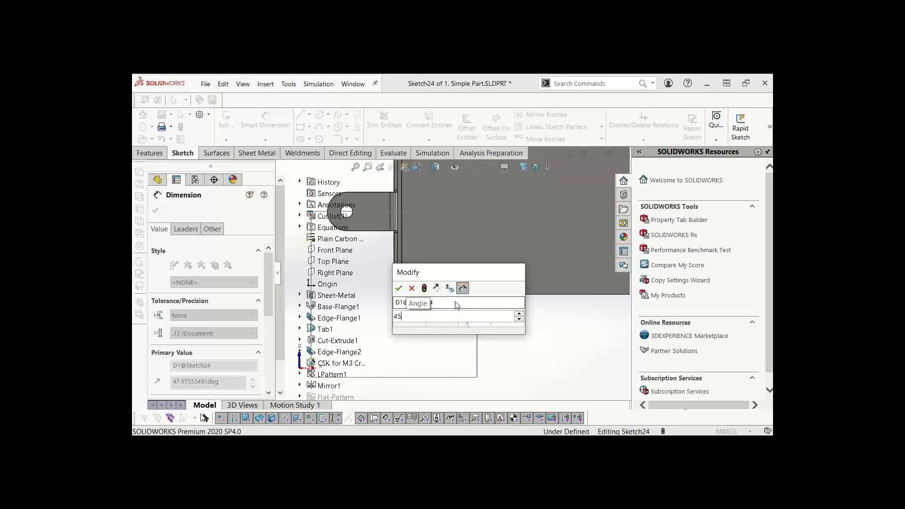
pyautogui.press('Return')
pyautogui.click(413, 295)
pyautogui.click(416, 344)
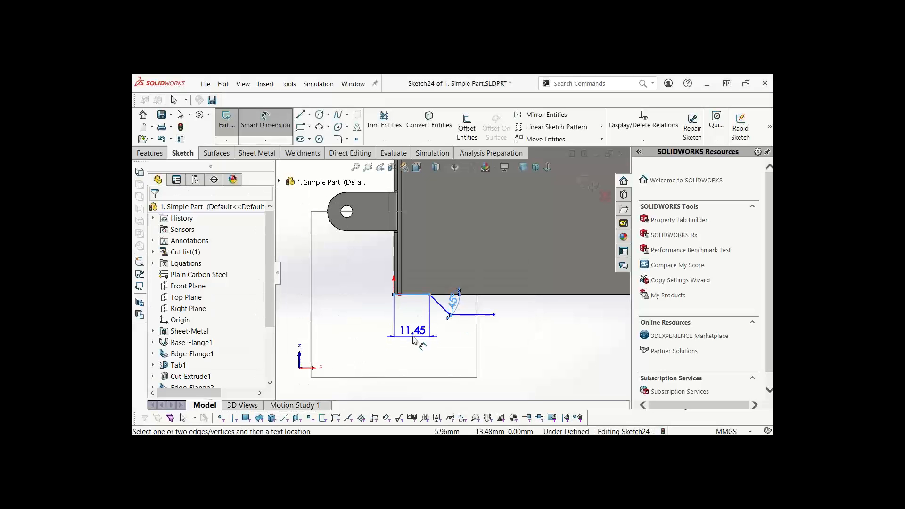
pyautogui.press('Return')
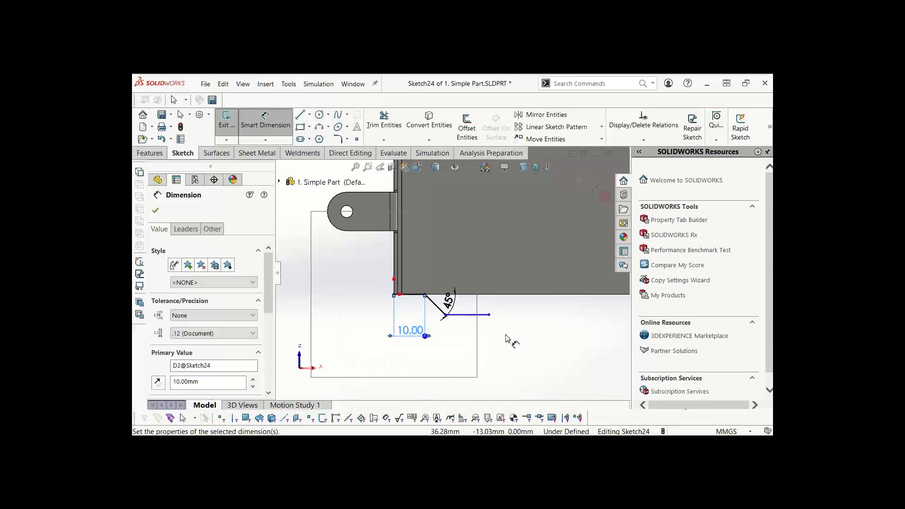
# Dimension the profile's last horizontal line 10 mm from the plate's edge and finish the miter flange sketch
pyautogui.click(490, 295)
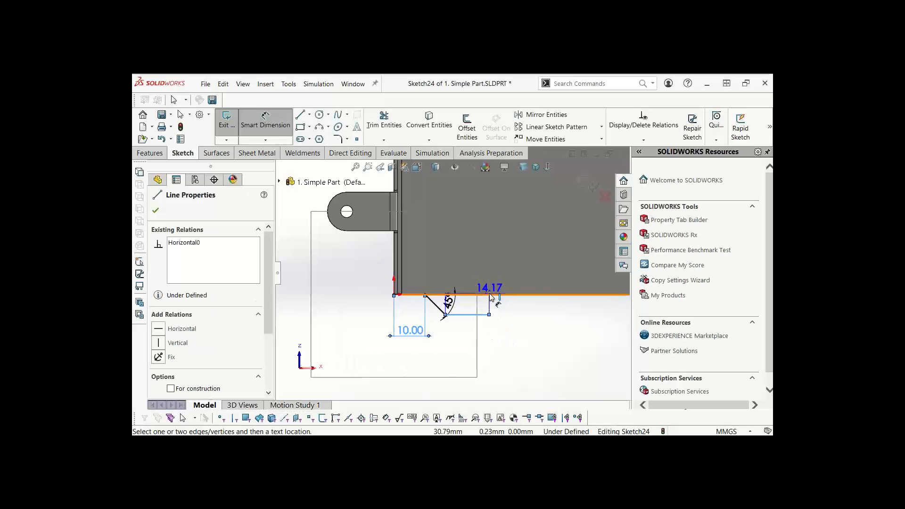
pyautogui.click(490, 295)
pyautogui.click(510, 304)
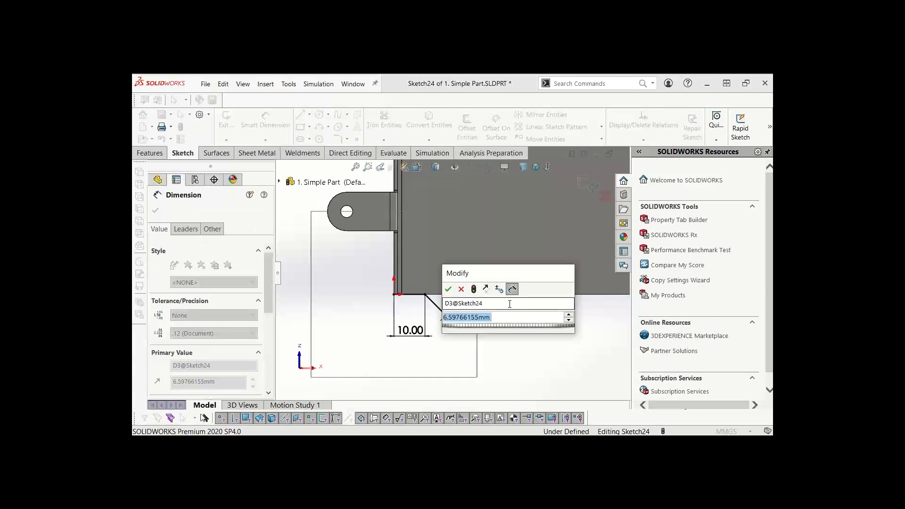
pyautogui.write('10')
pyautogui.press('Return')
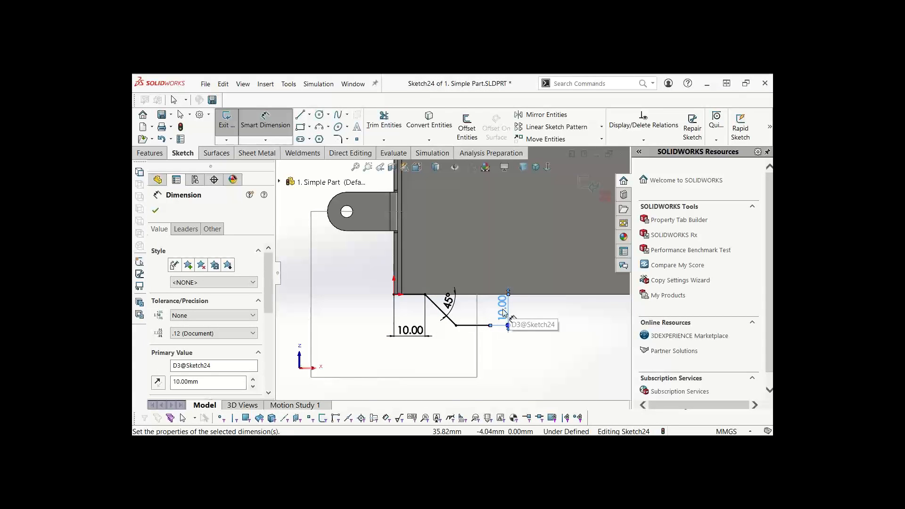
pyautogui.press('Escape')
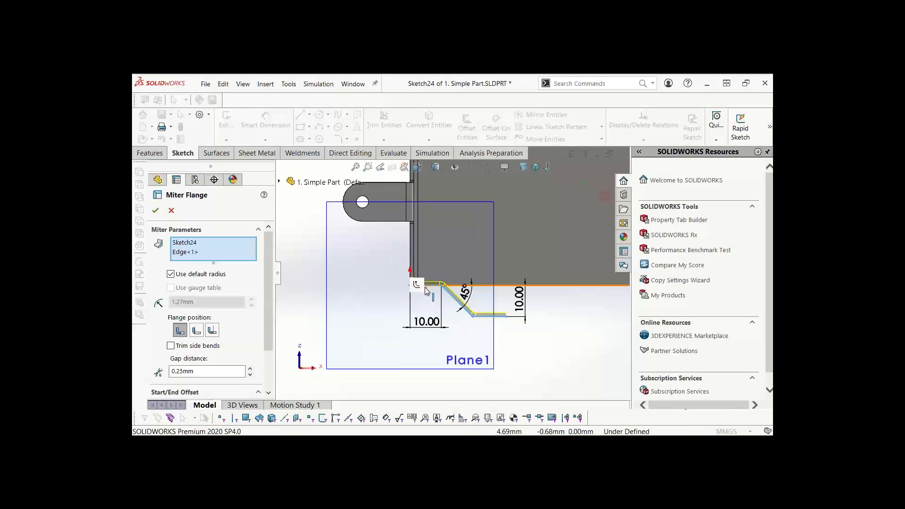
# Compare the Material Outside and Bend Outside positions in the miter flange preview, and return to Material Inside
pyautogui.scroll(-3, 434, 289)
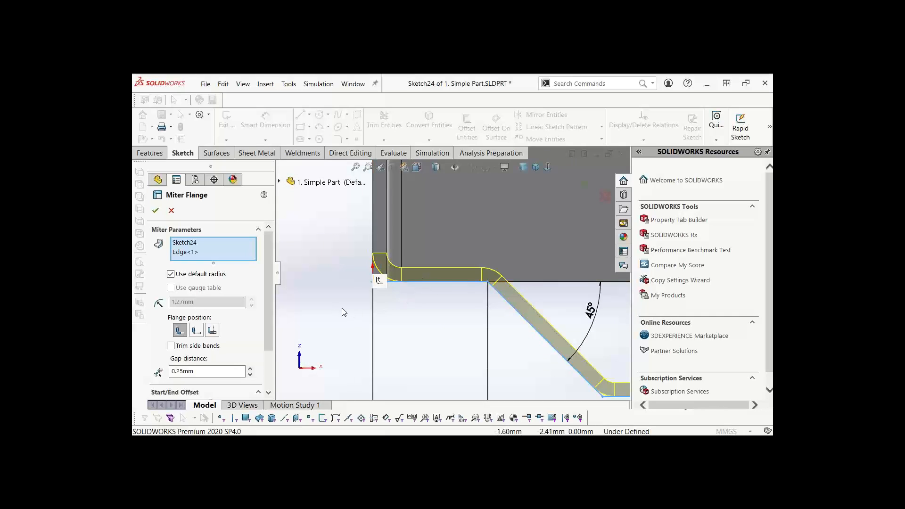
pyautogui.click(198, 333)
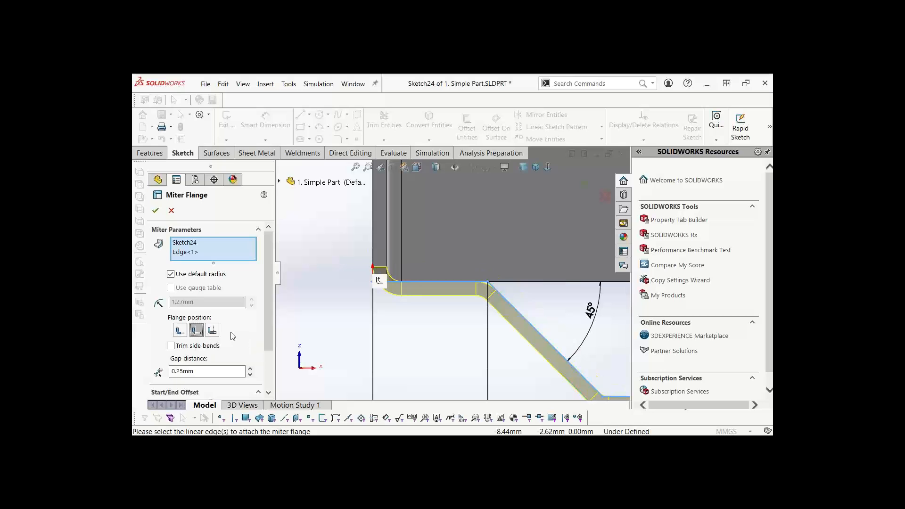
pyautogui.click(213, 333)
pyautogui.click(180, 331)
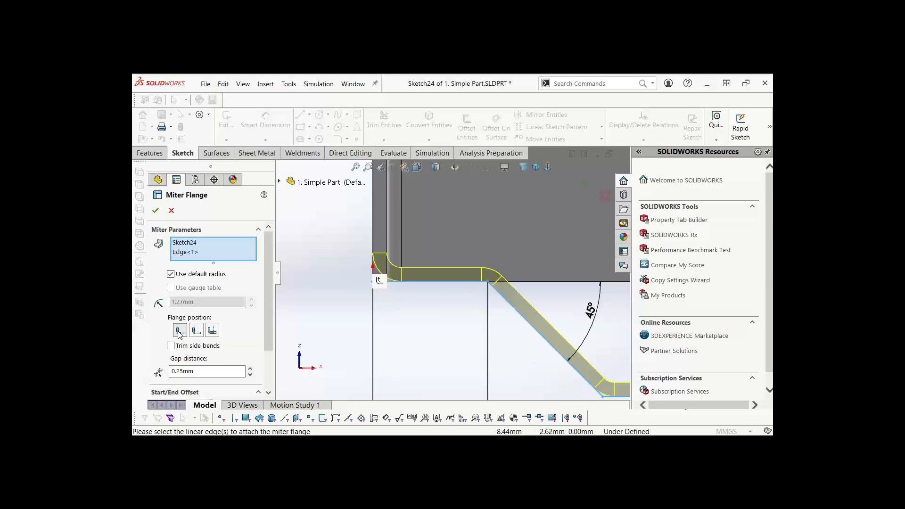
# Propagate the miter flange along the tangent edges of the part's open side
pyautogui.scroll(5, 435, 298)
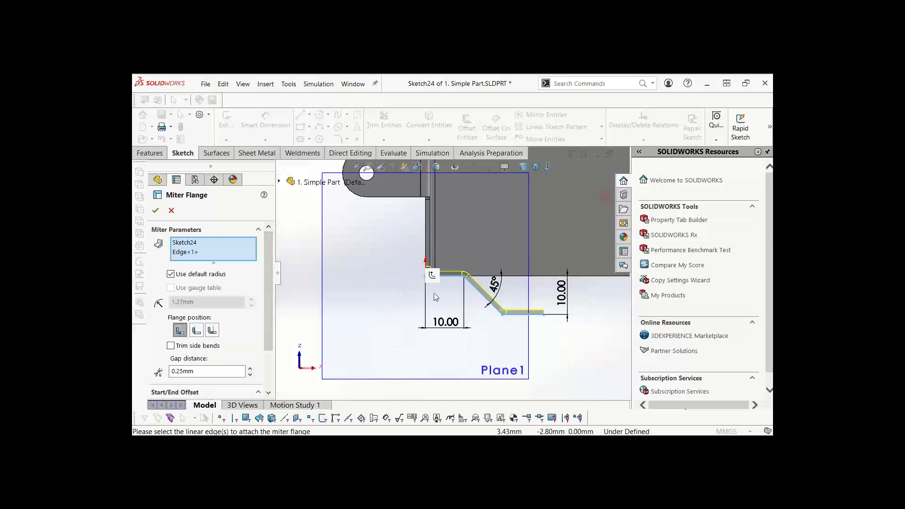
pyautogui.moveTo(504, 297); pyautogui.dragTo(410, 268, button='middle')
pyautogui.click(420, 262)
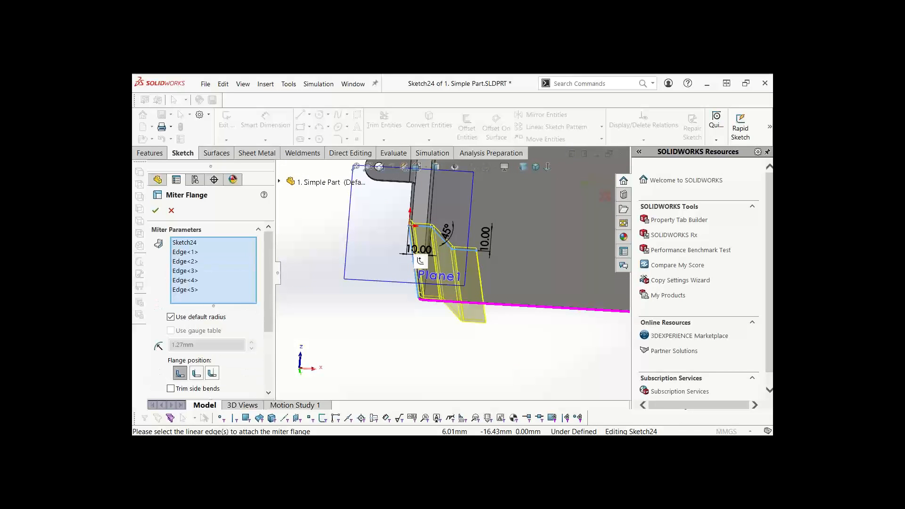
pyautogui.scroll(5, 430, 334)
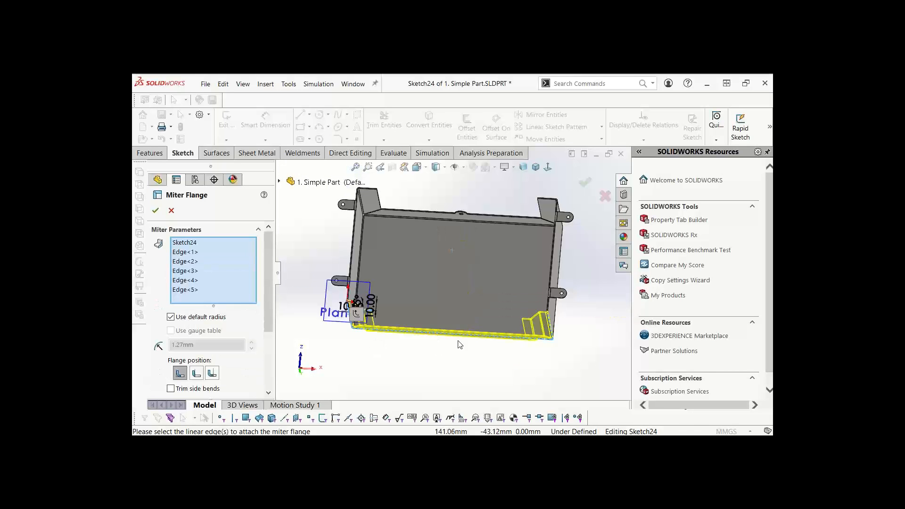
# Set the miter flange's gap distance to 1 mm while checking the mitred corner in the preview
pyautogui.moveTo(459, 344); pyautogui.dragTo(445, 285, button='middle')
pyautogui.scroll(-6, 478, 324)
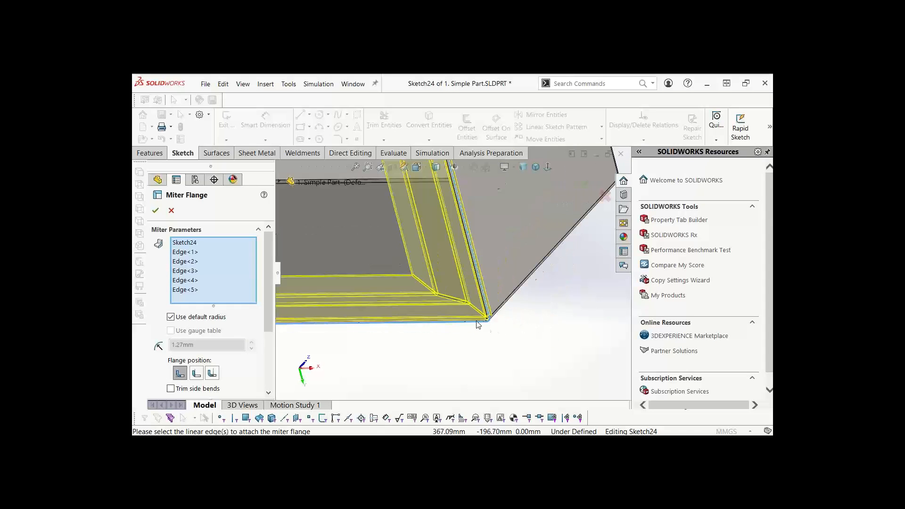
pyautogui.moveTo(456, 321)
pyautogui.mouseDown(button='middle')
pyautogui.moveTo(463, 300)
pyautogui.moveTo(457, 306)
pyautogui.mouseUp(button='middle')
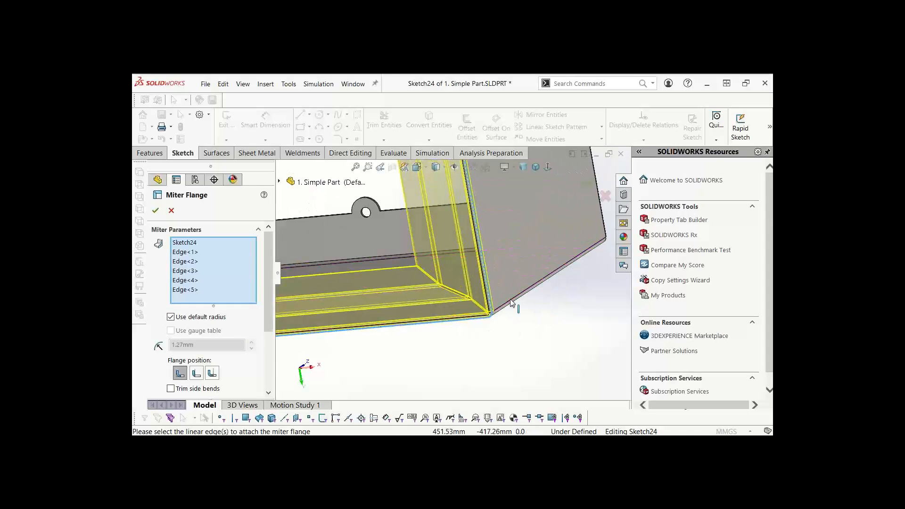
pyautogui.scroll(-3, 455, 287)
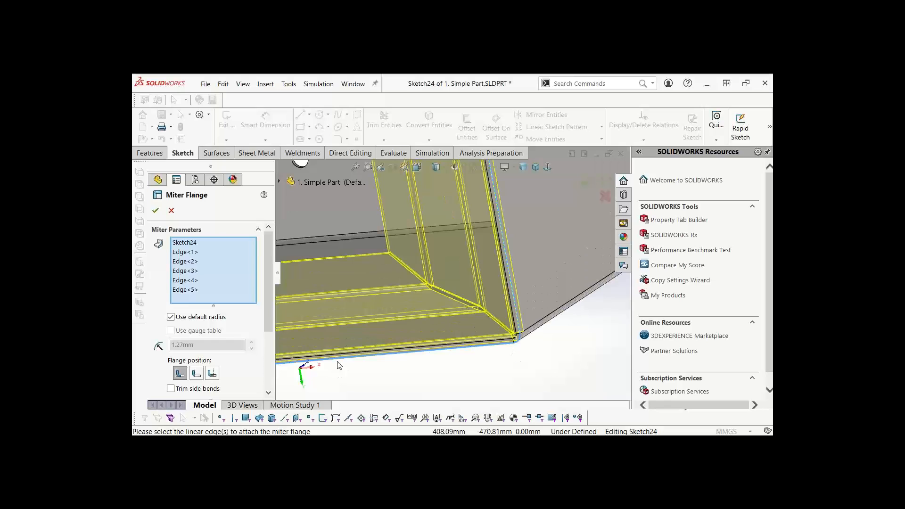
pyautogui.scroll(-3, 263, 307)
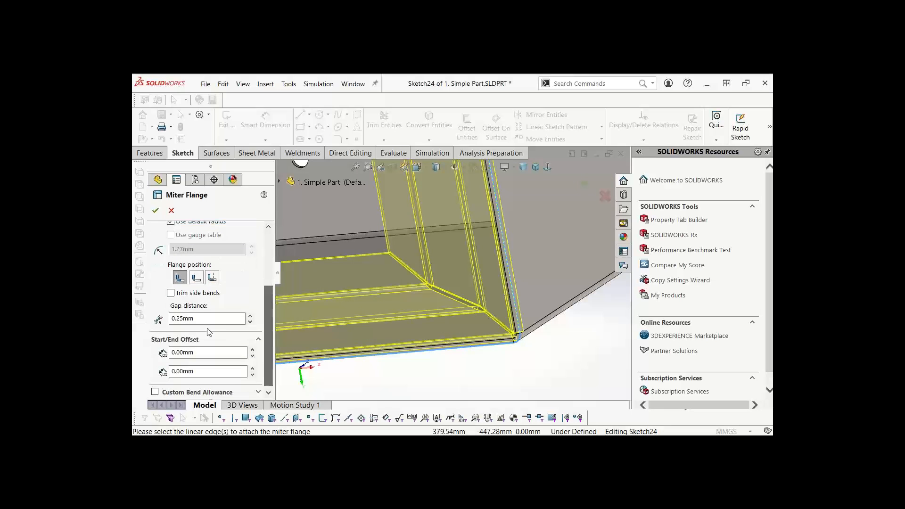
pyautogui.click(204, 319)
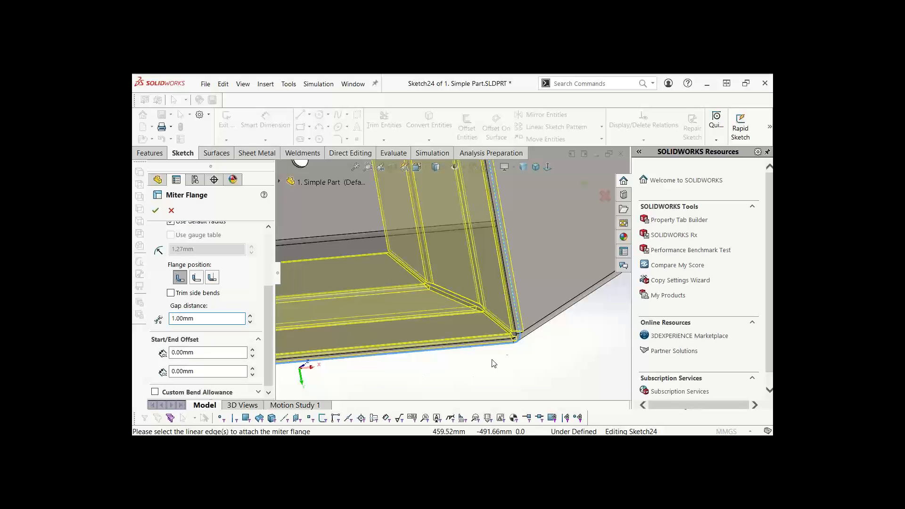
# Set both the start and end offsets of the miter flange to 5 mm and create the flange
pyautogui.scroll(6, 493, 364)
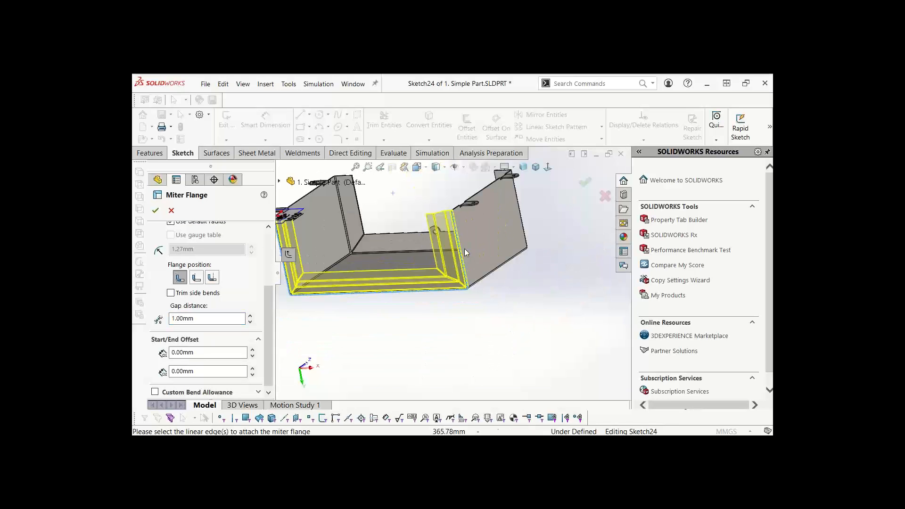
pyautogui.scroll(1, 465, 253)
pyautogui.scroll(-1, 438, 198)
pyautogui.scroll(1, 464, 292)
pyautogui.scroll(-2, 324, 233)
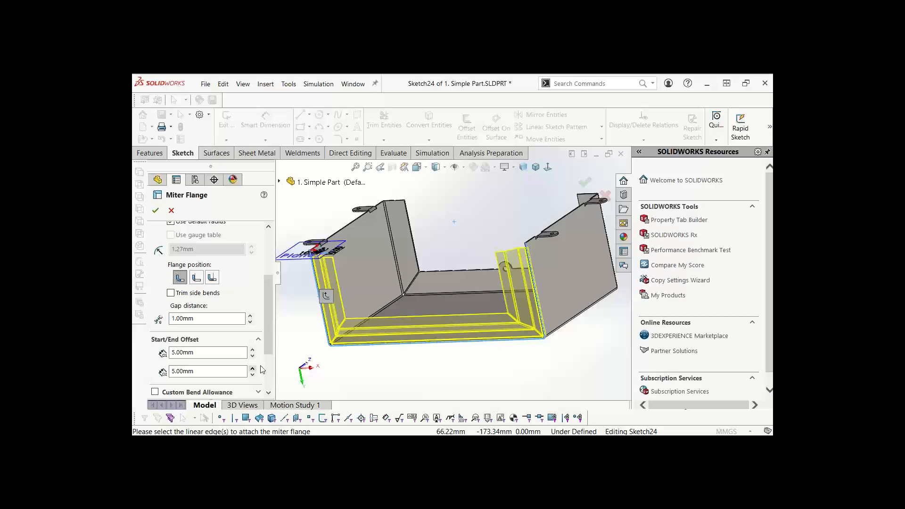
pyautogui.scroll(-3, 525, 250)
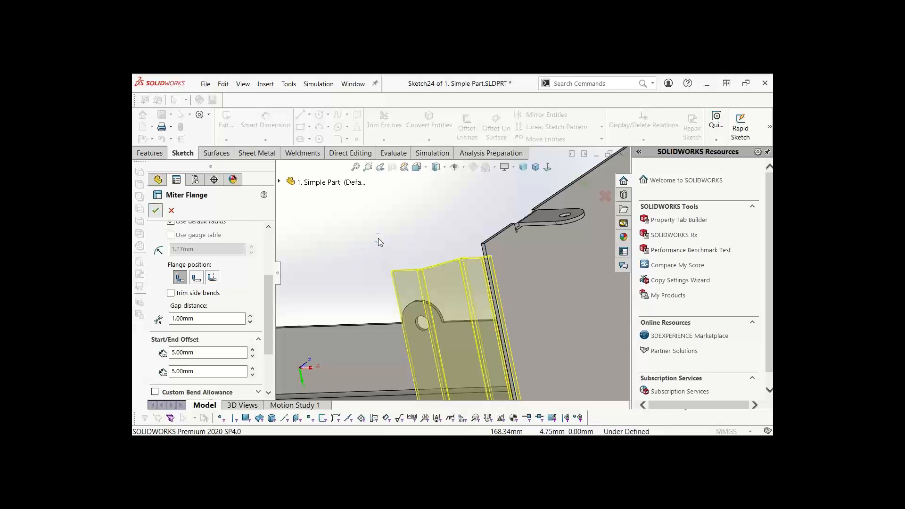
# Examine the miter flange's offset end near the mounting flange up close, and view the whole part
pyautogui.scroll(5, 380, 238)
pyautogui.moveTo(423, 261); pyautogui.dragTo(428, 227, button='middle')
pyautogui.scroll(-6, 351, 278)
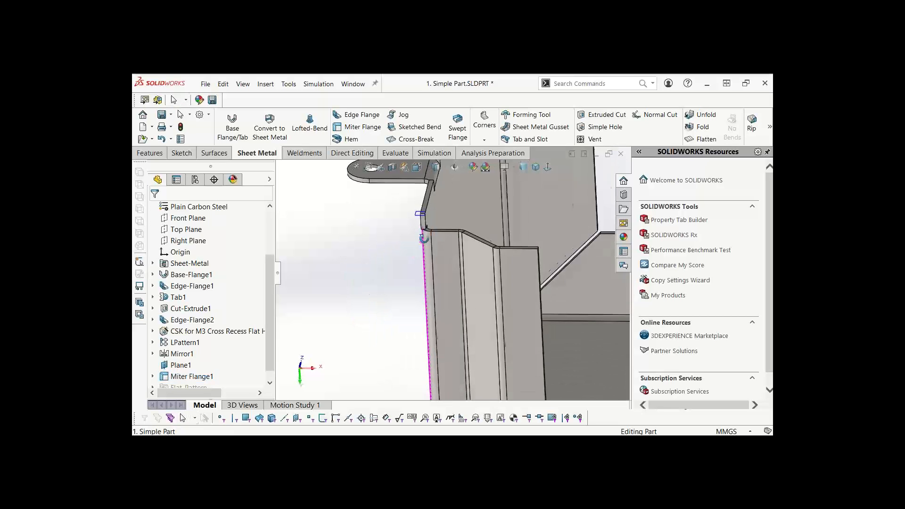
pyautogui.moveTo(381, 264); pyautogui.dragTo(350, 264, button='middle')
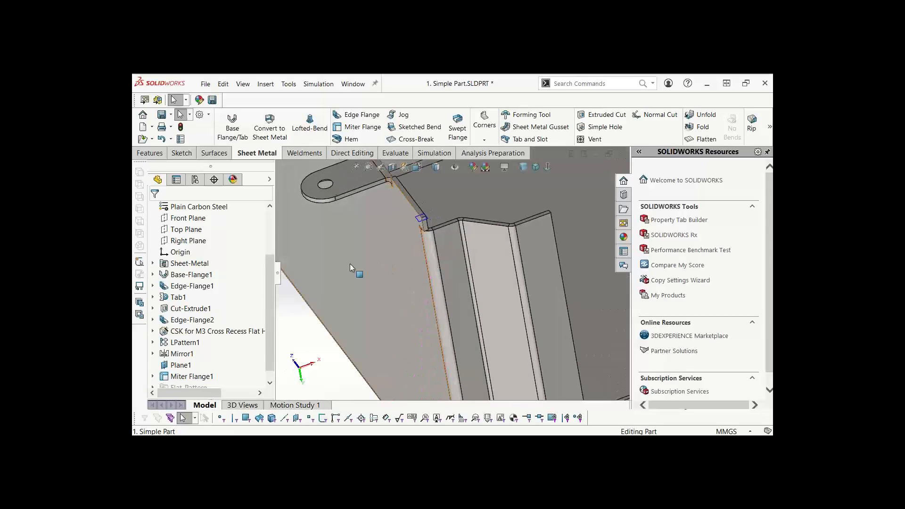
pyautogui.scroll(5, 350, 264)
pyautogui.scroll(5, 315, 303)
pyautogui.moveTo(488, 301); pyautogui.dragTo(468, 303, button='middle')
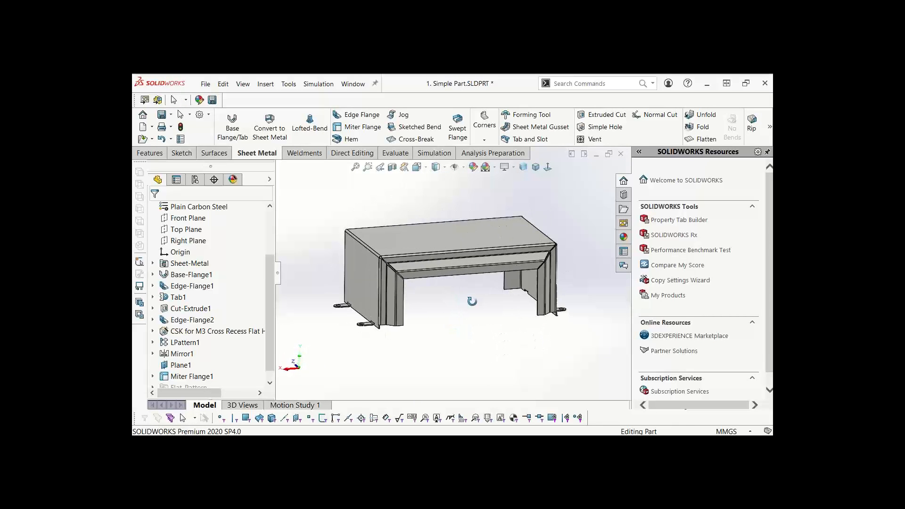
pyautogui.scroll(-6, 466, 273)
pyautogui.click(478, 291)
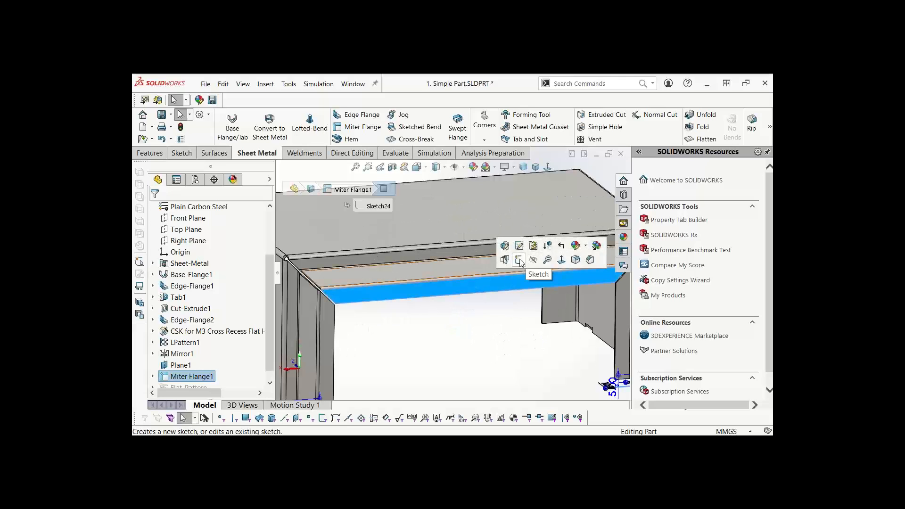
pyautogui.click(521, 264)
pyautogui.press('space')
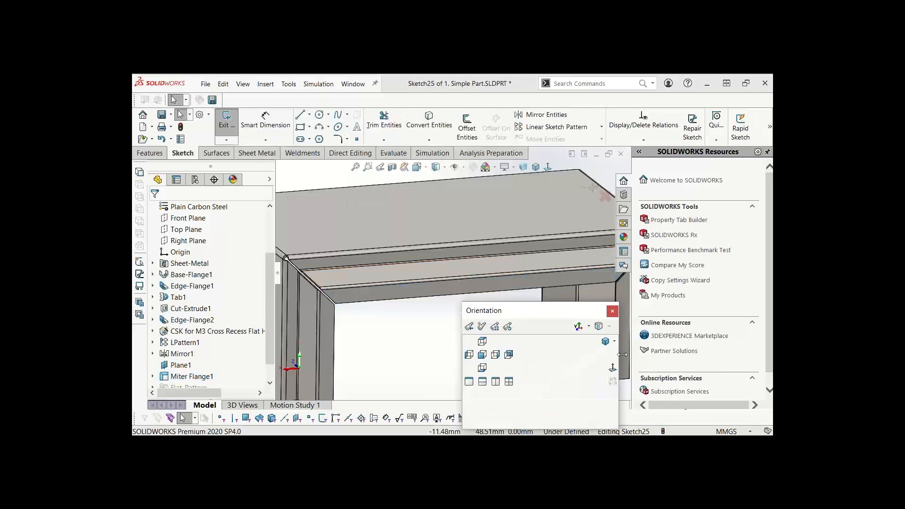
pyautogui.click(613, 368)
pyautogui.press('f')
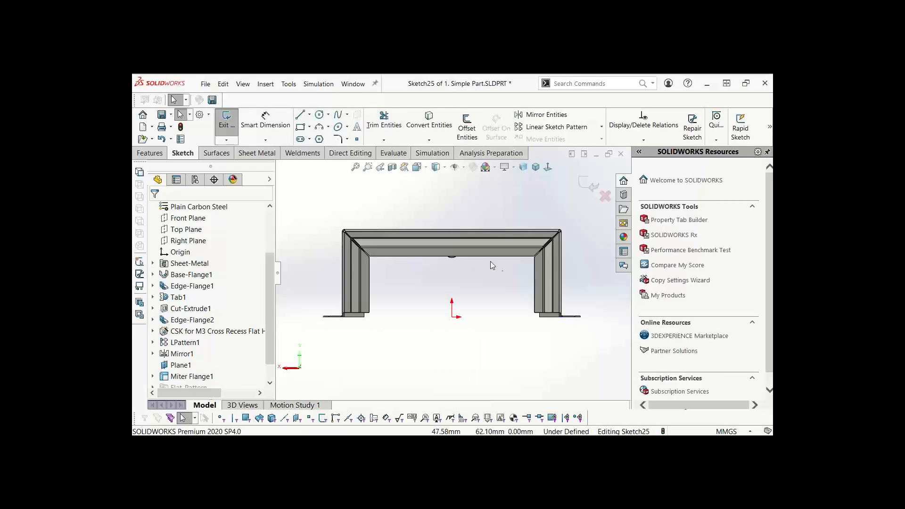
pyautogui.moveTo(404, 341); pyautogui.dragTo(430, 305, button='right')
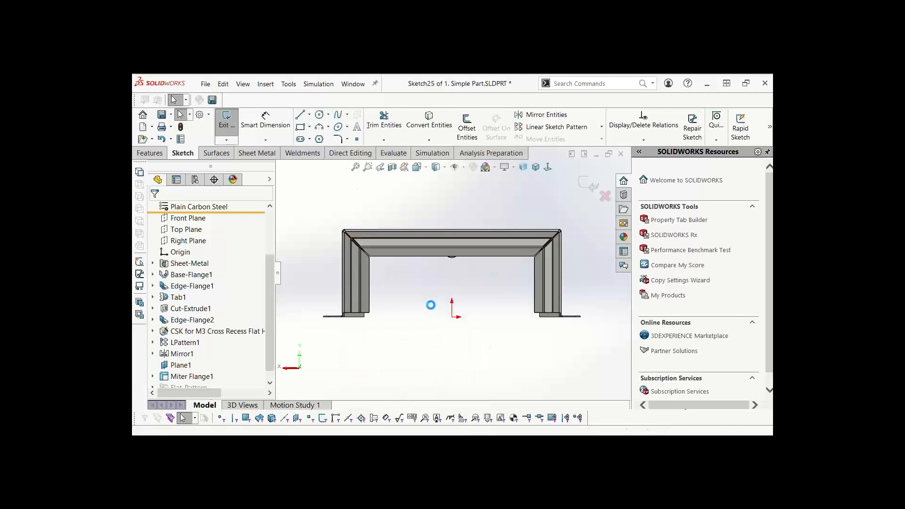
# Sketch a rectangle about 40 mm wide and 85 mm tall on the miter flange's lower face, rising from the origin's level into the flange
pyautogui.click(469, 252)
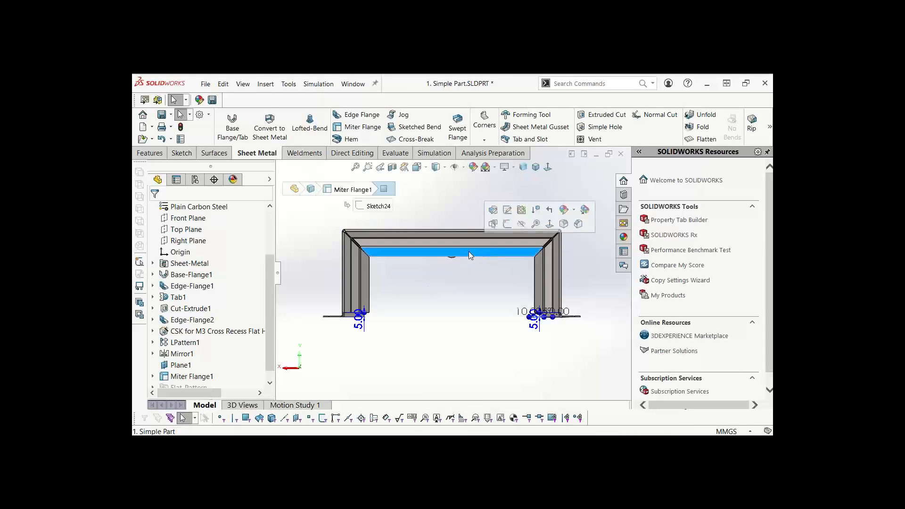
pyautogui.click(494, 224)
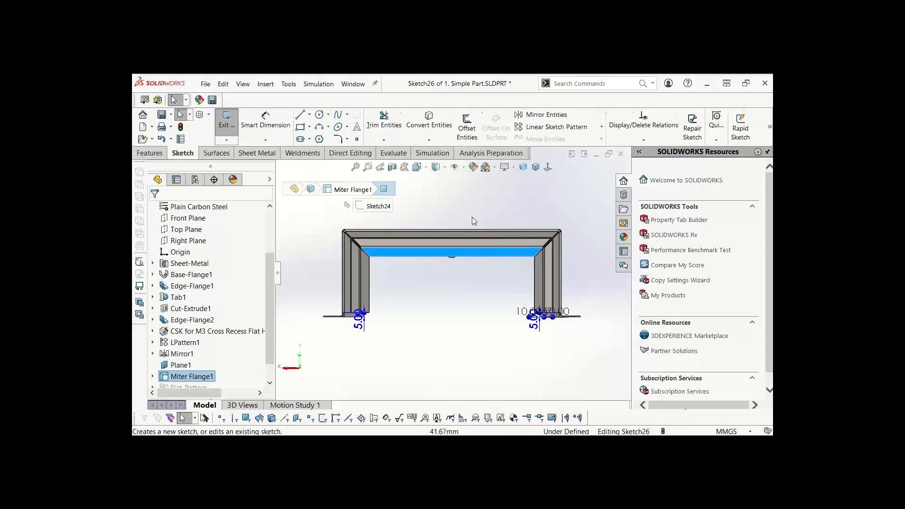
pyautogui.click(300, 126)
pyautogui.click(436, 317)
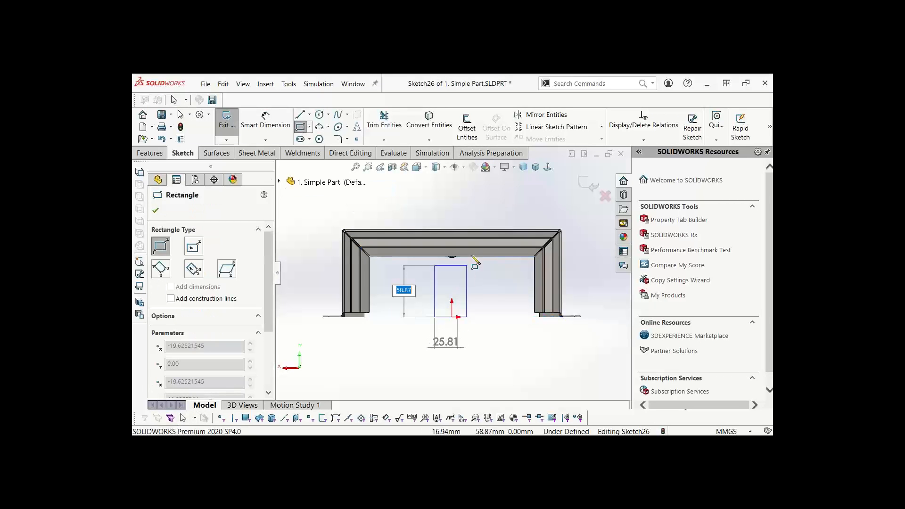
pyautogui.click(470, 241)
pyautogui.press('Escape')
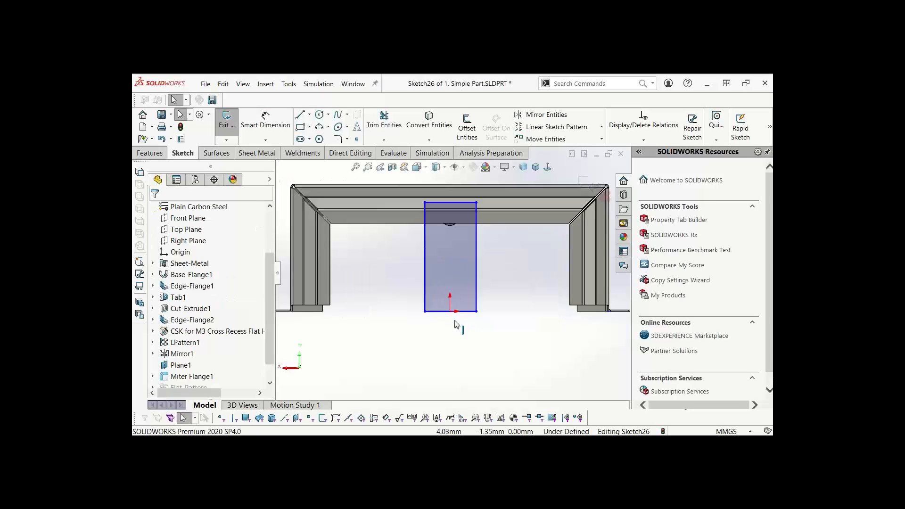
# Add a midpoint relation between the rectangle's bottom line and the origin
pyautogui.scroll(-3, 443, 304)
pyautogui.click(452, 304)
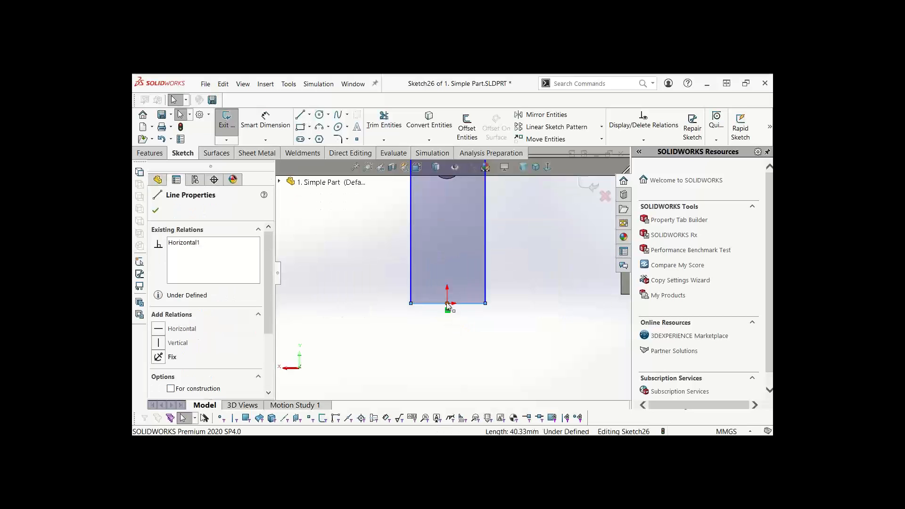
pyautogui.keyDown('ctrl'); pyautogui.click(447, 305); pyautogui.keyUp('ctrl')
pyautogui.click(542, 274)
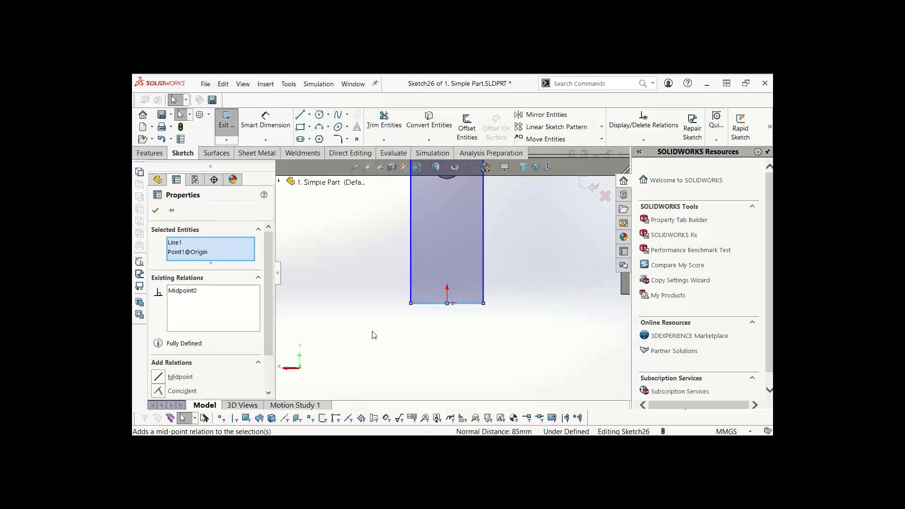
pyautogui.press('Escape')
pyautogui.press('f')
pyautogui.scroll(-3, 485, 252)
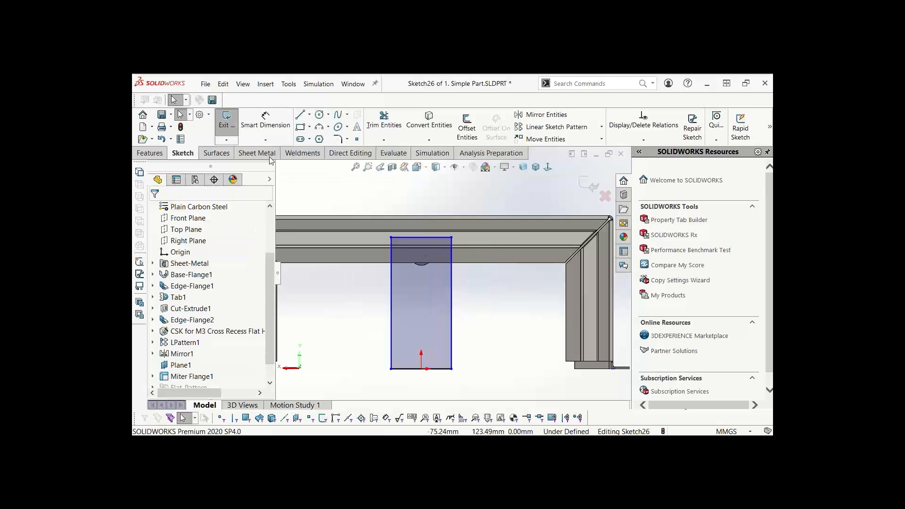
# Dimension the rectangle's width as 30 mm
pyautogui.click(267, 126)
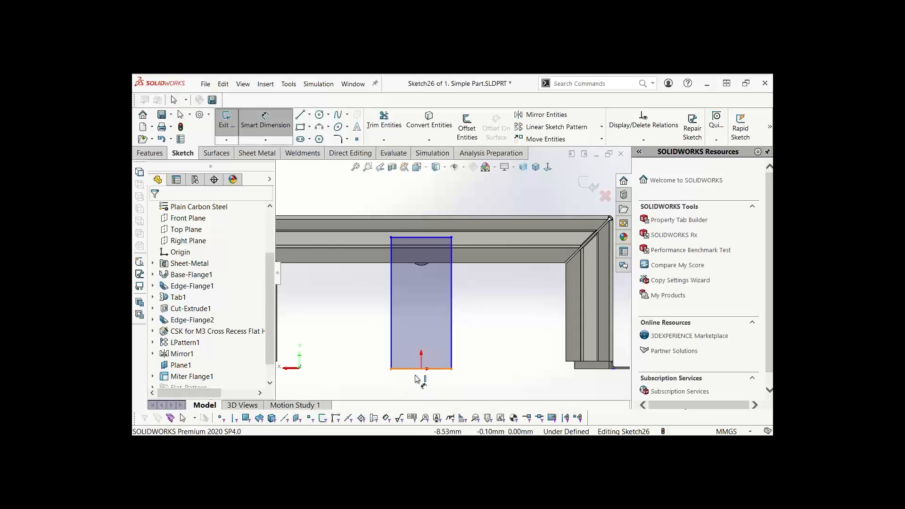
pyautogui.click(417, 378)
pyautogui.click(421, 387)
pyautogui.write('3')
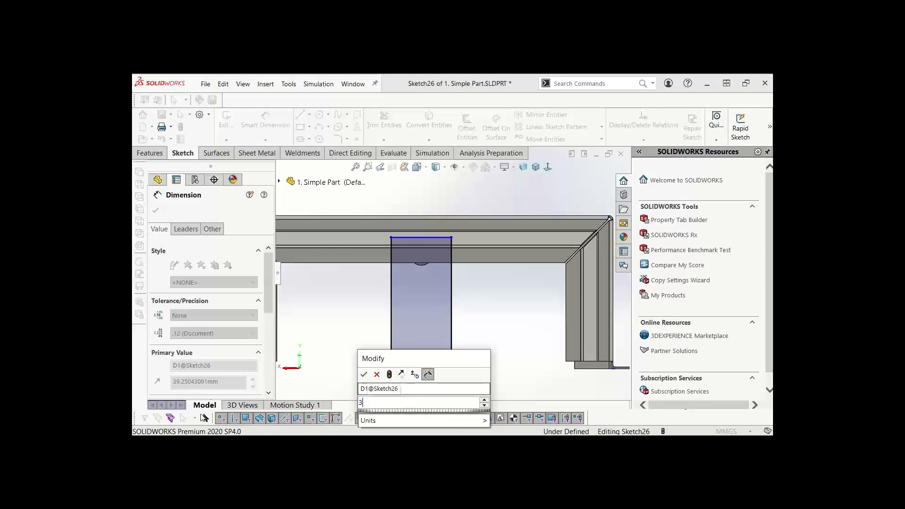
pyautogui.write('0')
pyautogui.press('Return')
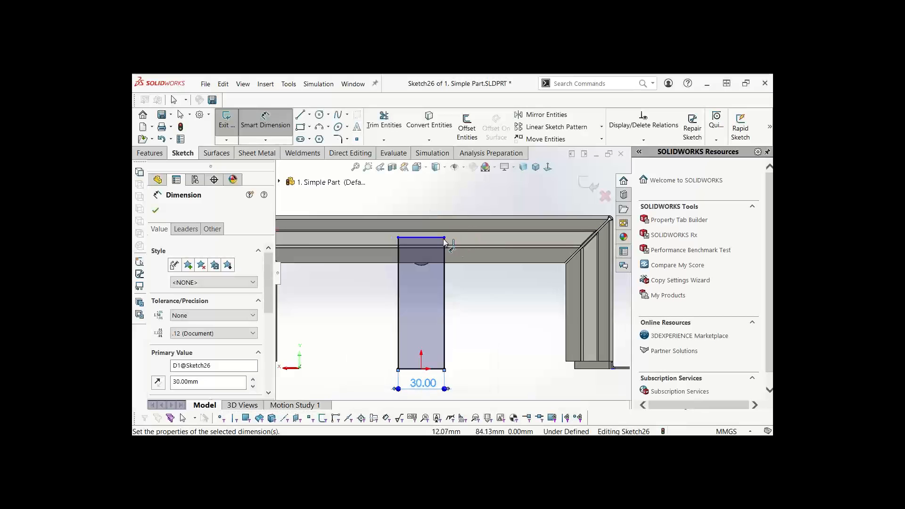
# Dimension the rectangle's top line 4 mm from the miter flange edge above it, and close the sketch
pyautogui.click(452, 239)
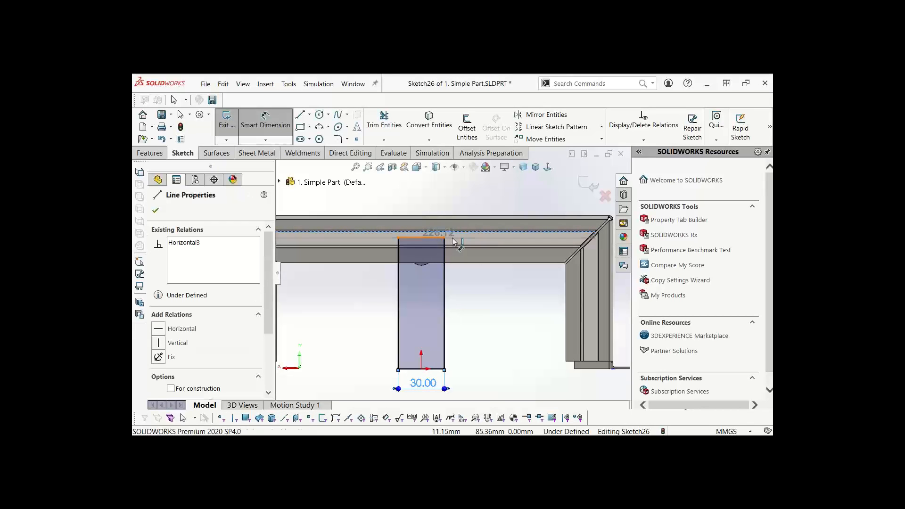
pyautogui.click(454, 232)
pyautogui.click(463, 202)
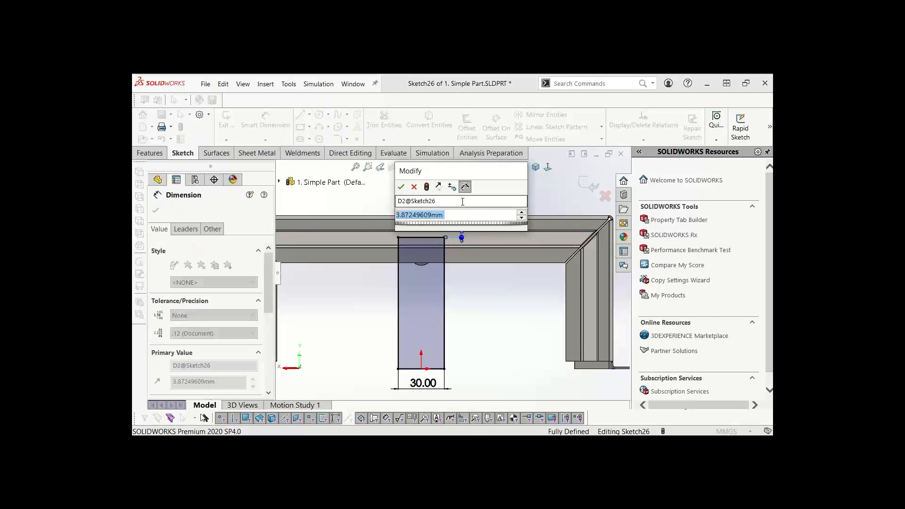
pyautogui.write('4')
pyautogui.press('Return')
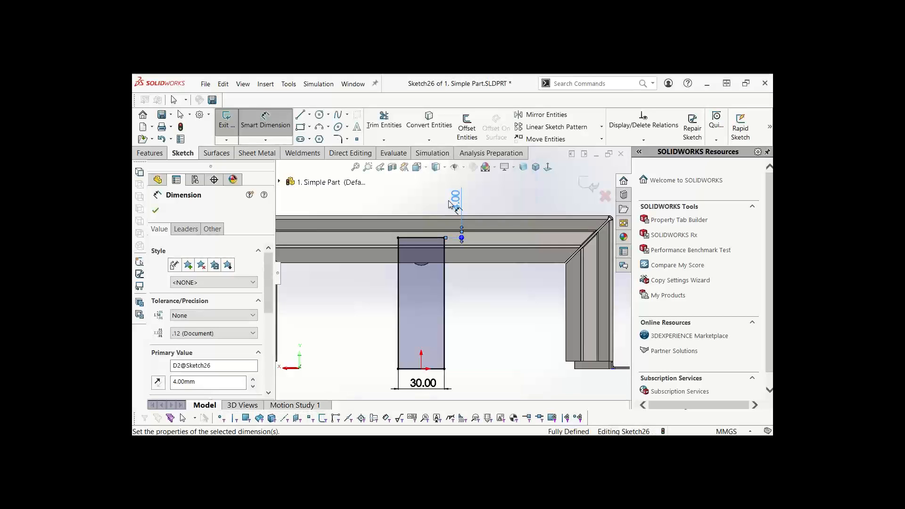
pyautogui.moveTo(487, 310); pyautogui.dragTo(481, 303, button='right')
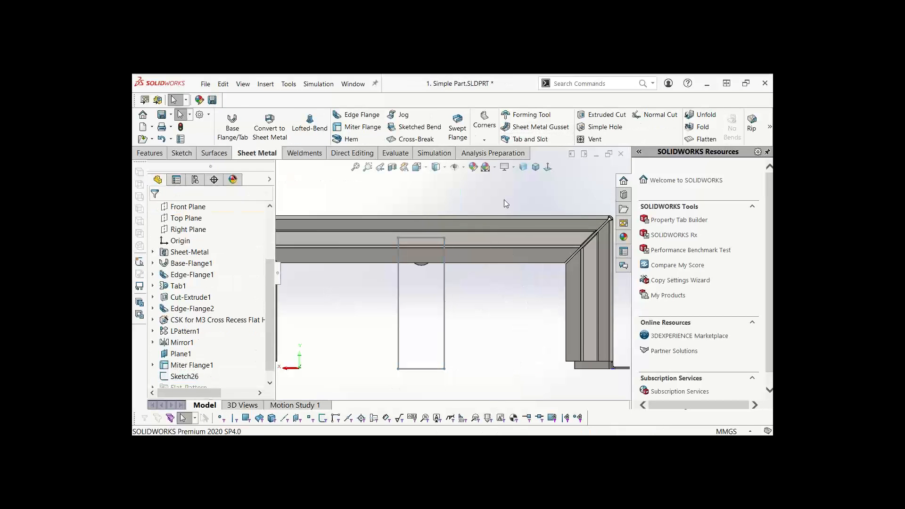
# Cut the rectangle through the miter flange as a blind normal cut 5 mm deep, with the link to thickness turned off
pyautogui.click(598, 116)
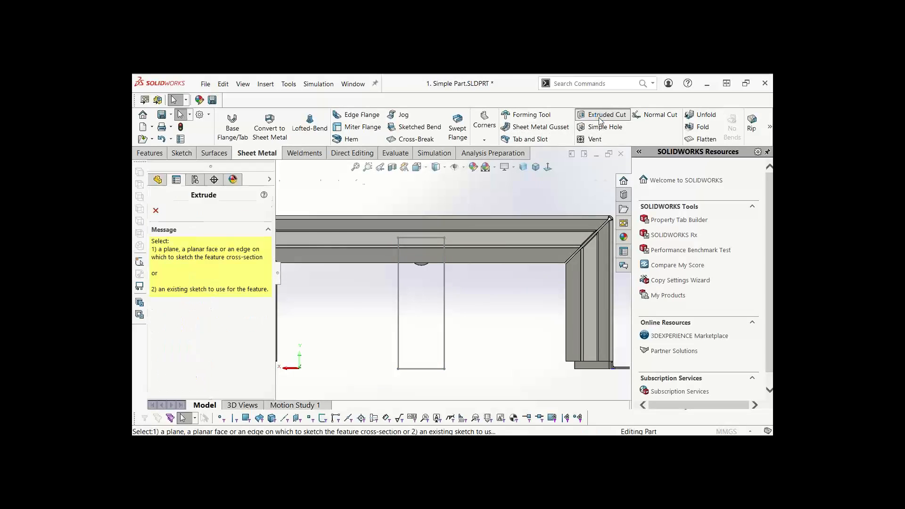
pyautogui.click(447, 300)
pyautogui.moveTo(419, 304)
pyautogui.mouseDown(button='middle')
pyautogui.moveTo(471, 287)
pyautogui.moveTo(556, 302)
pyautogui.mouseUp(button='middle')
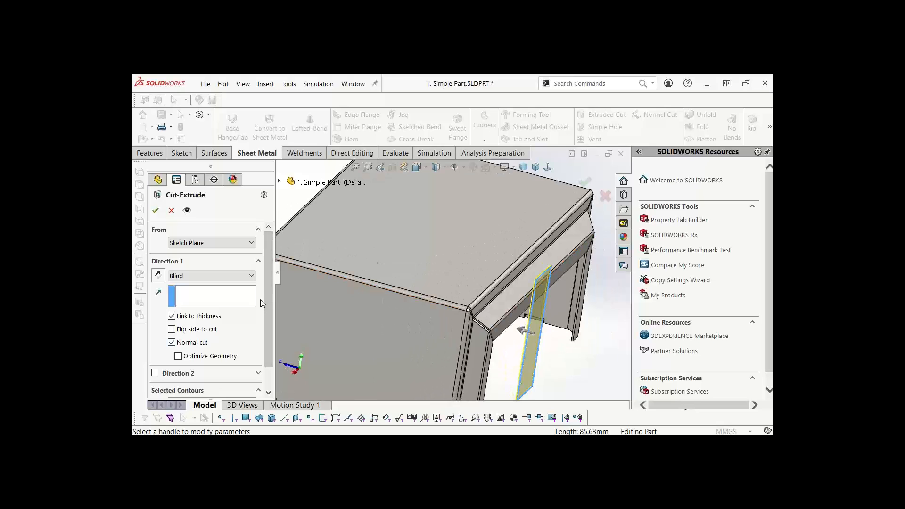
pyautogui.scroll(-1, 270, 306)
pyautogui.scroll(-2, 270, 306)
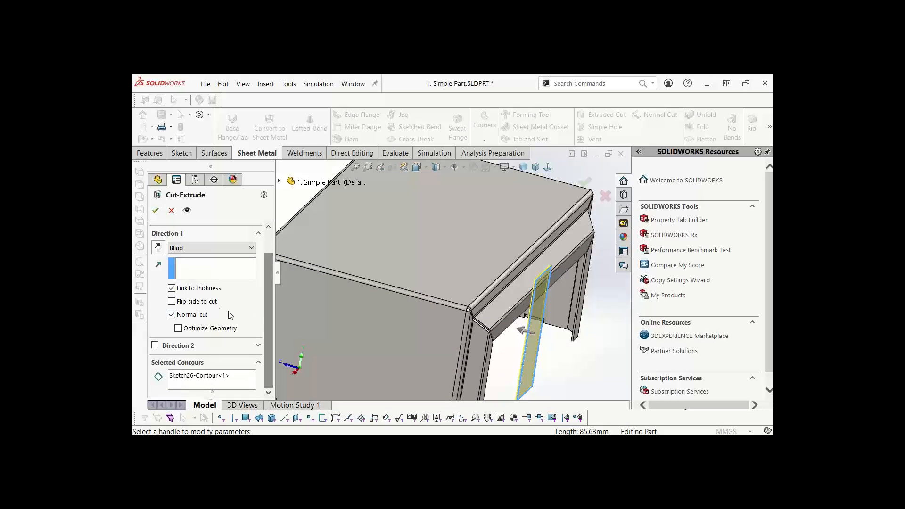
pyautogui.click(173, 289)
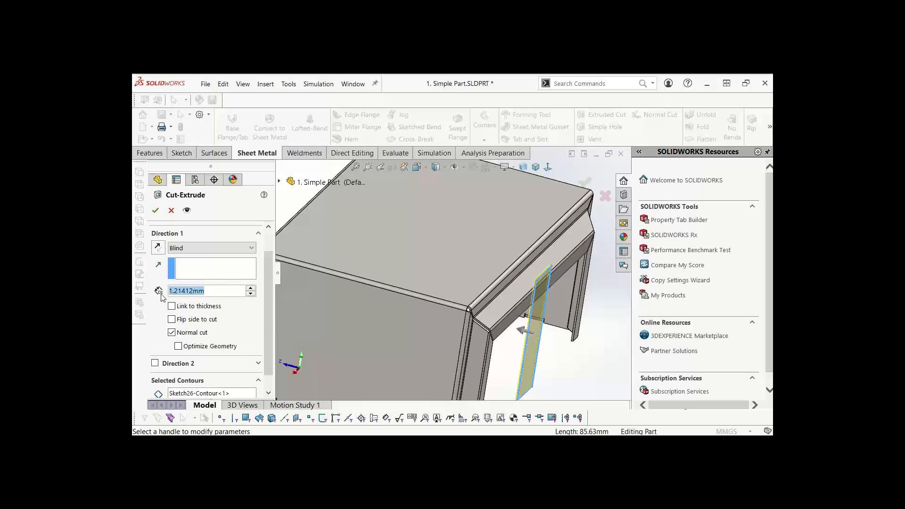
pyautogui.write('5')
pyautogui.press('Return')
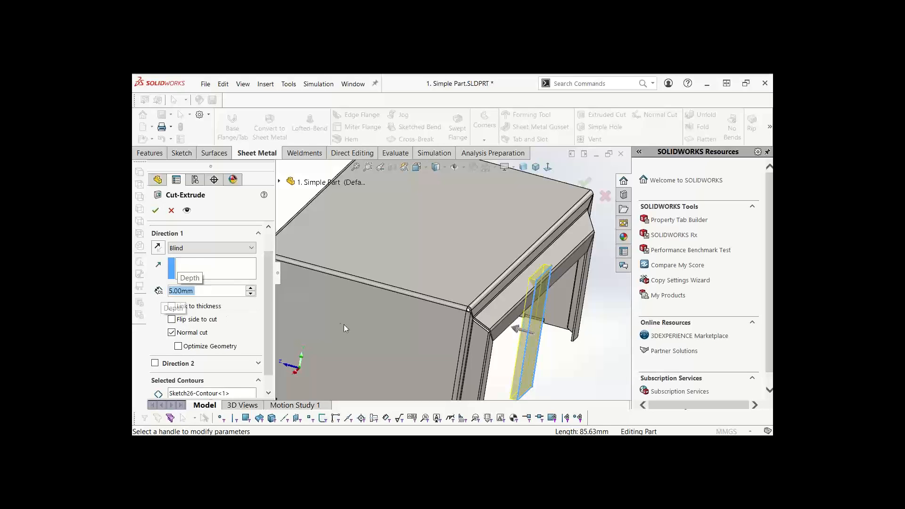
pyautogui.moveTo(521, 296); pyautogui.dragTo(529, 302, button='middle')
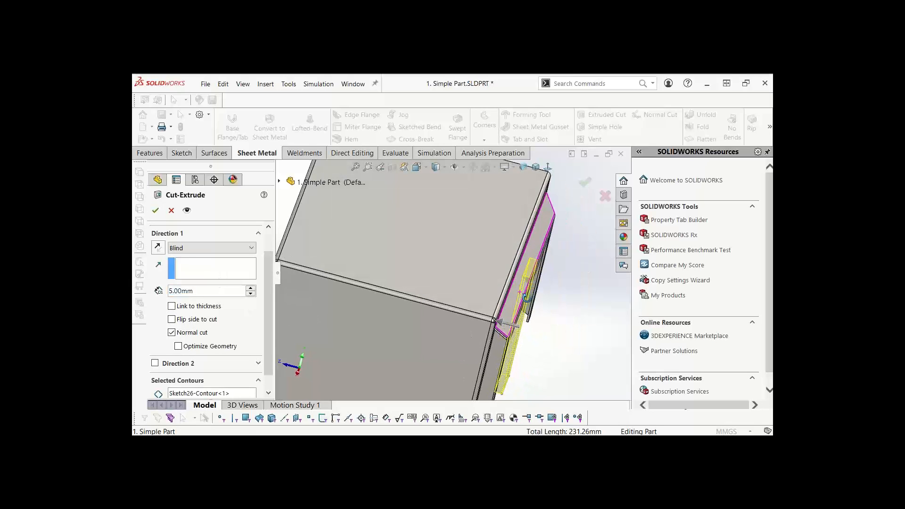
pyautogui.click(154, 211)
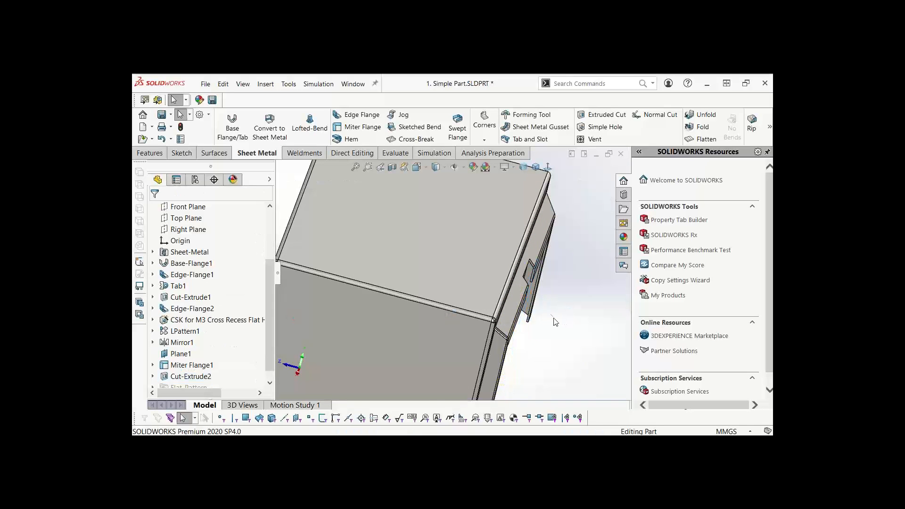
# Examine the new notch in the miter flange up close, and return the part to the isometric view
pyautogui.moveTo(554, 321); pyautogui.dragTo(507, 278, button='middle')
pyautogui.scroll(-5, 398, 222)
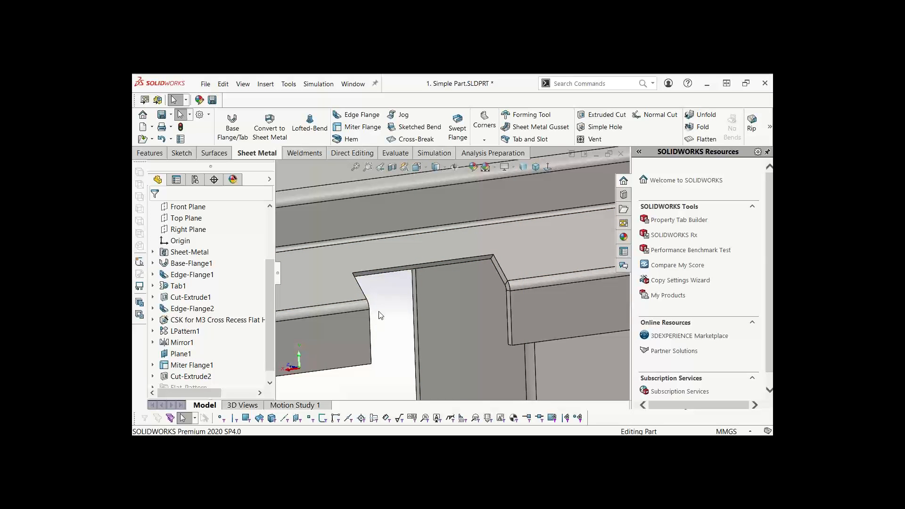
pyautogui.press('f')
pyautogui.moveTo(379, 310); pyautogui.dragTo(547, 301, button='middle')
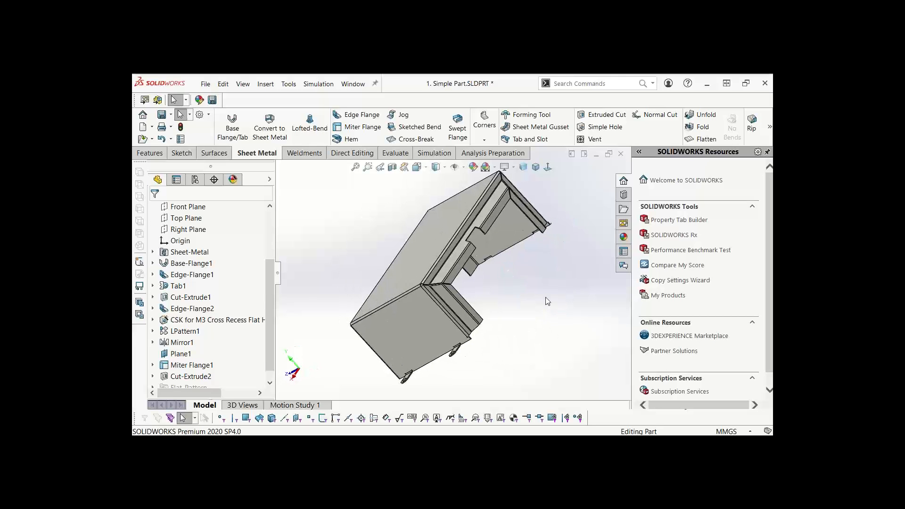
pyautogui.press('space')
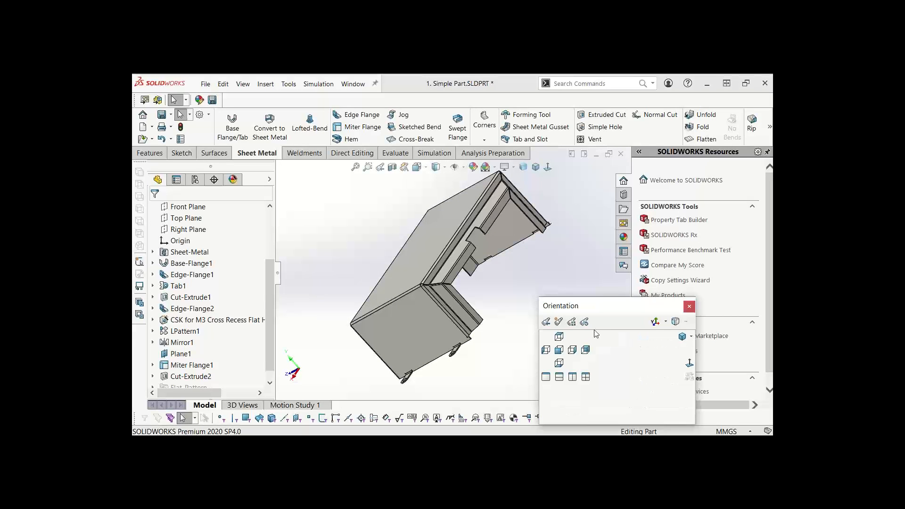
pyautogui.click(683, 337)
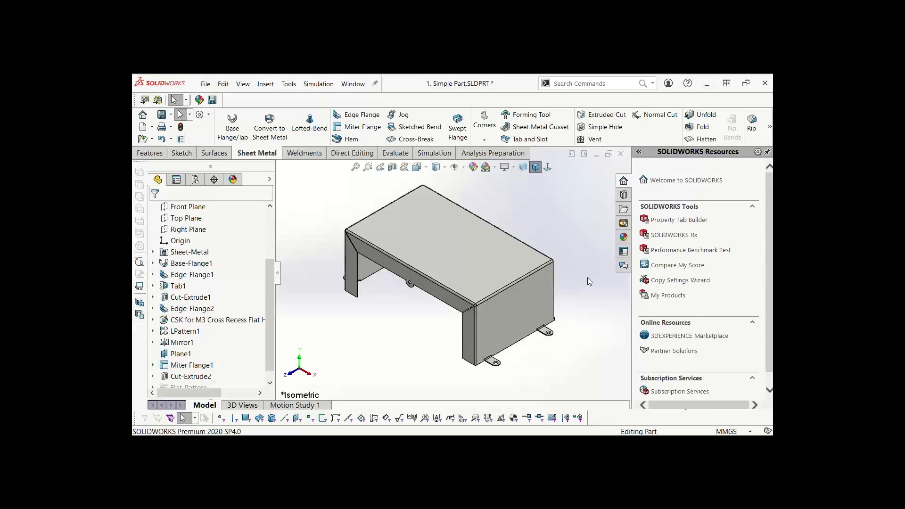
# Open the Sketches folder of the Design Library and enlarge its preview area to show all the stored sketches
pyautogui.click(625, 195)
pyautogui.click(640, 183)
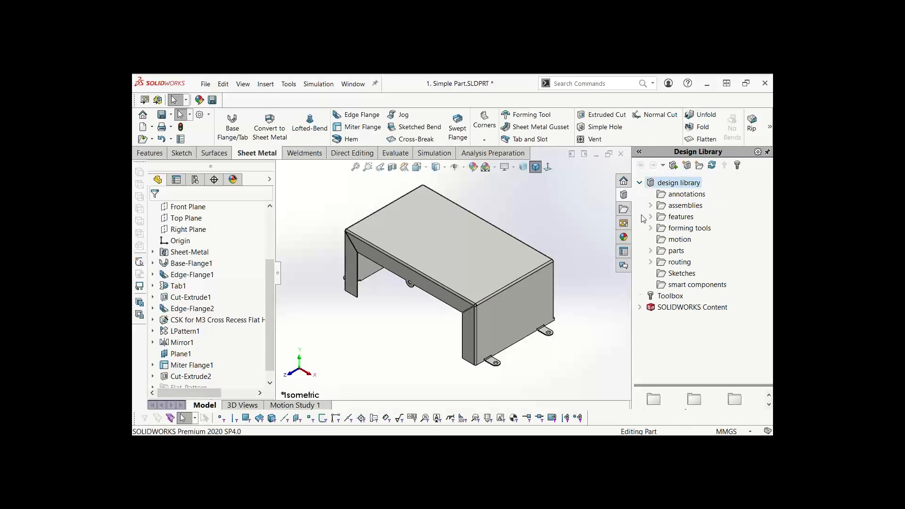
pyautogui.click(669, 276)
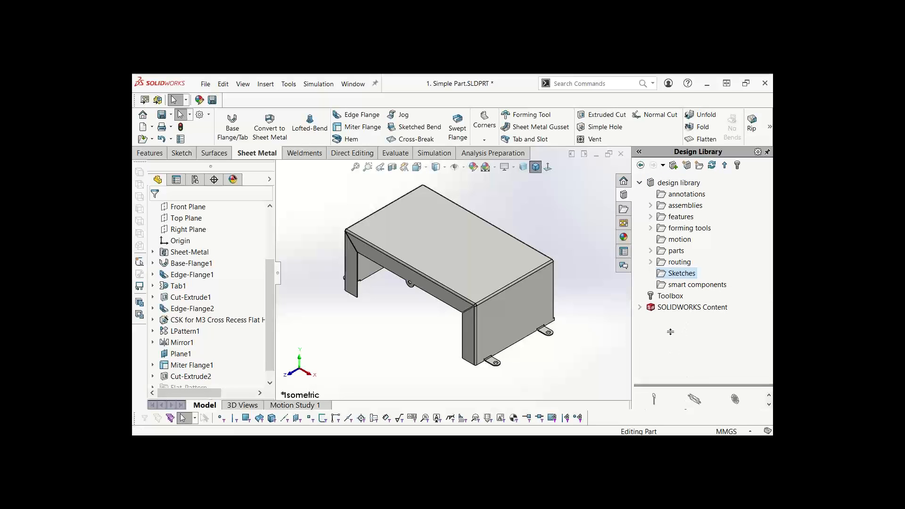
pyautogui.moveTo(685, 385); pyautogui.dragTo(685, 319)
pyautogui.moveTo(650, 388)
pyautogui.mouseDown()
pyautogui.moveTo(591, 362)
pyautogui.moveTo(532, 281)
pyautogui.moveTo(512, 324)
pyautogui.mouseUp()
pyautogui.scroll(-3, 533, 281)
pyautogui.scroll(2, 494, 330)
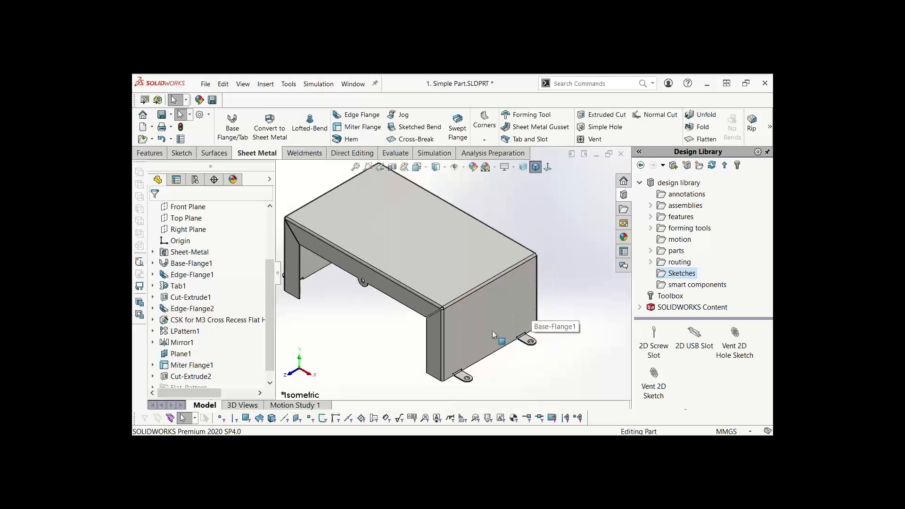
# Start a sketch on the outer face of the side wall with the two mounting tabs and place a point on it
pyautogui.scroll(-2, 491, 333)
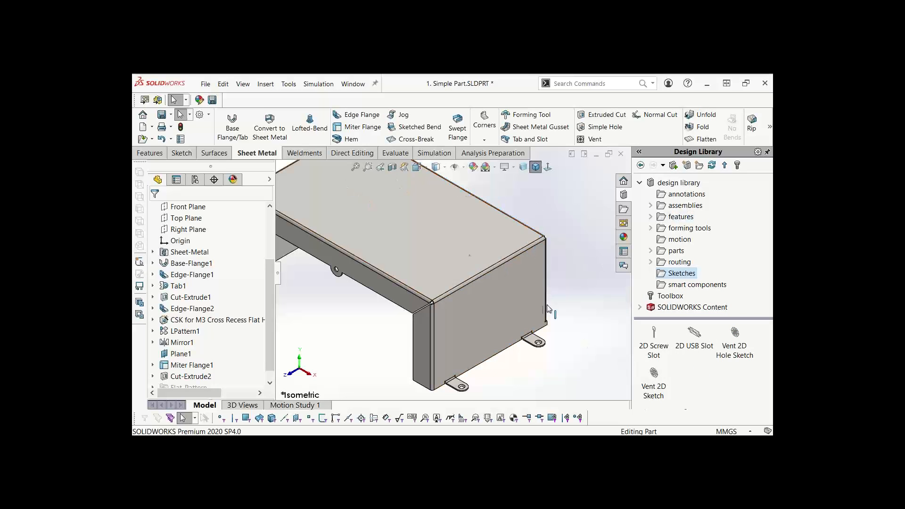
pyautogui.click(519, 307)
pyautogui.click(561, 278)
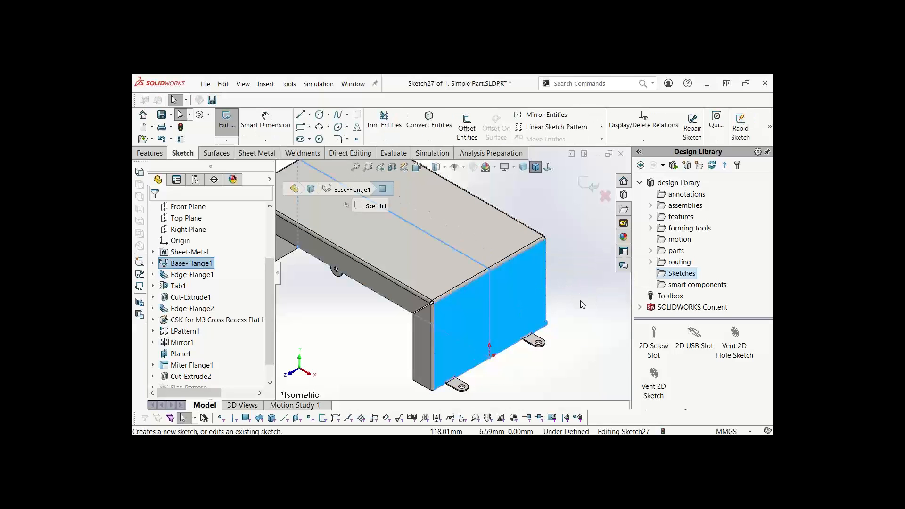
pyautogui.click(357, 140)
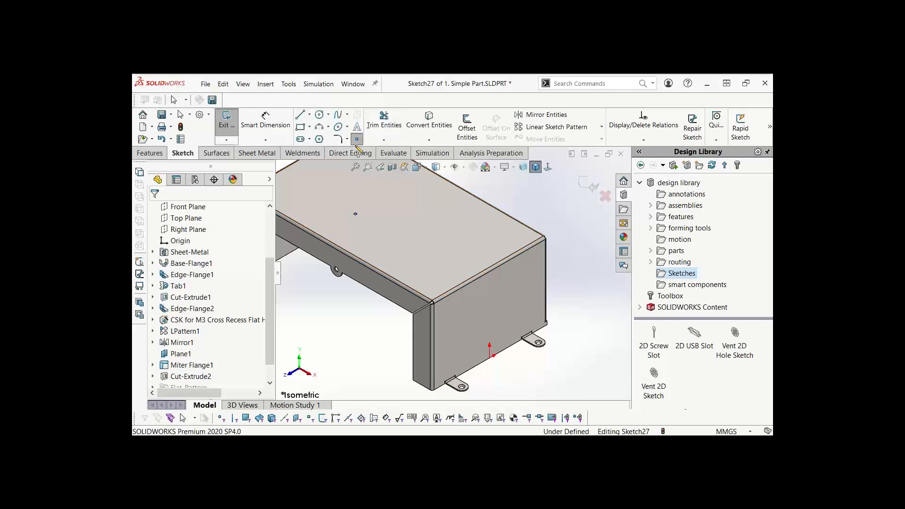
pyautogui.click(518, 300)
pyautogui.rightClick(554, 229)
pyautogui.click(576, 268)
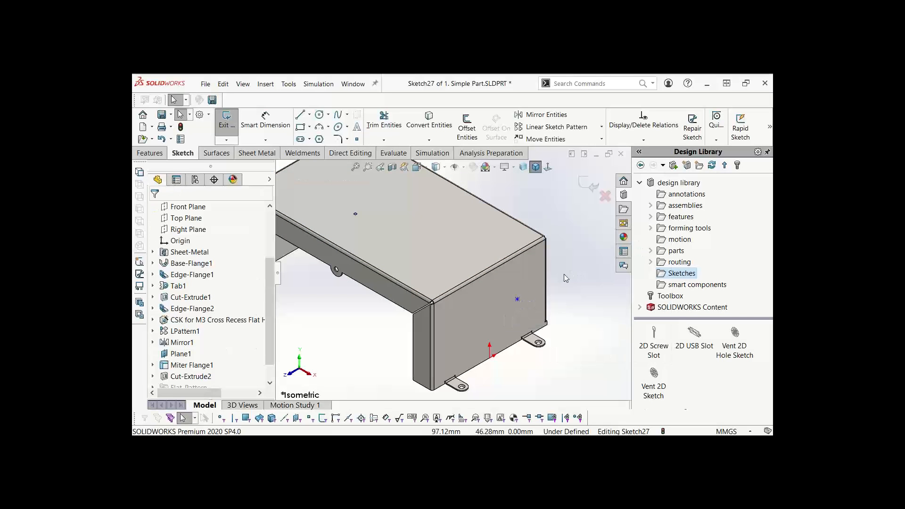
# Move the point to about 24 mm beside and 56 mm above the origin, viewing the face straight on, and close the sketch
pyautogui.press('space')
pyautogui.click(445, 253)
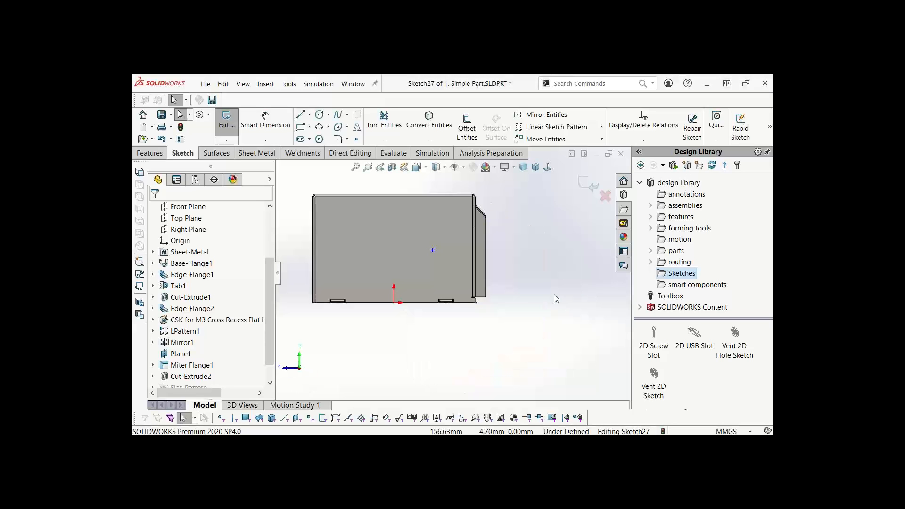
pyautogui.scroll(-3, 441, 253)
pyautogui.click(407, 237)
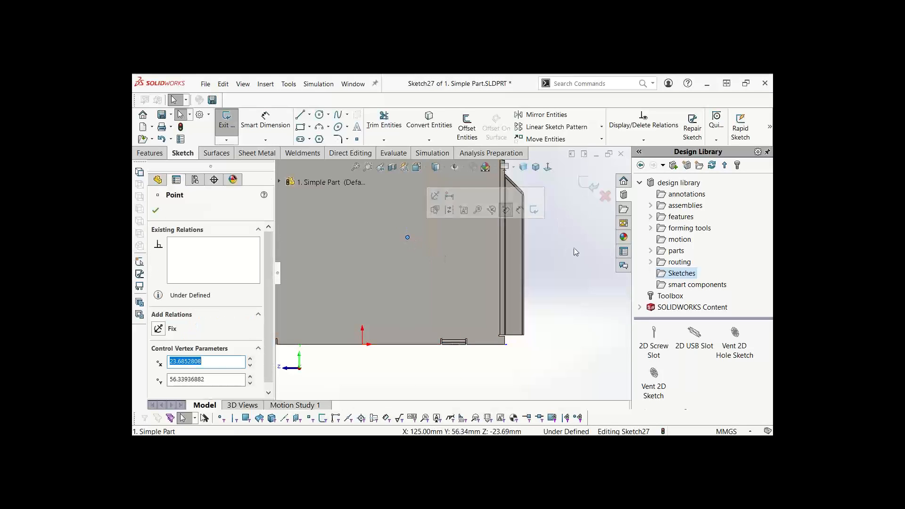
pyautogui.moveTo(572, 249); pyautogui.dragTo(568, 219, button='right')
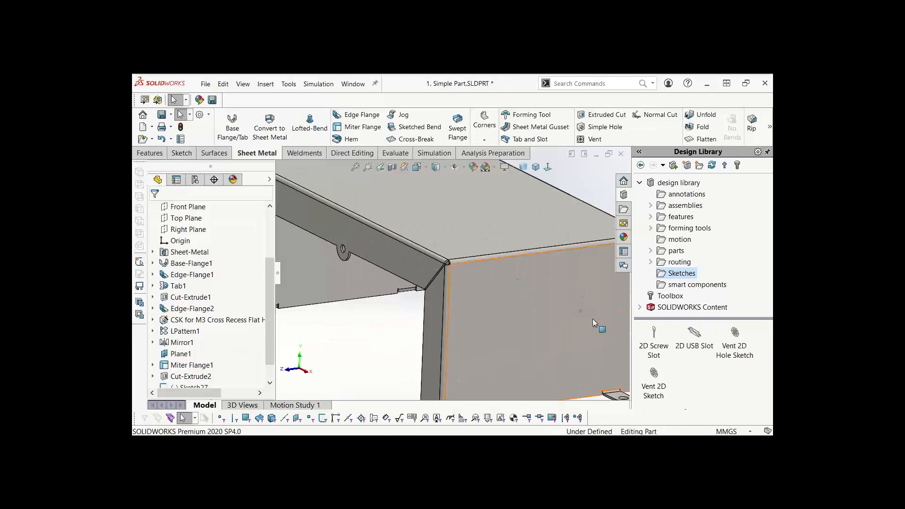
# Insert the Vent 2D Sketch from the Design Library onto the side face near the sketched point
pyautogui.scroll(-2, 601, 325)
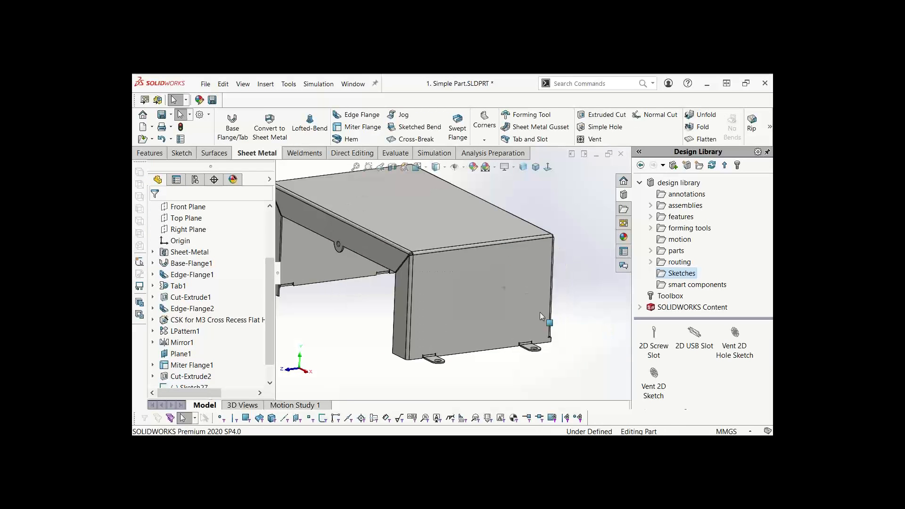
pyautogui.click(509, 297)
pyautogui.click(613, 326)
pyautogui.moveTo(655, 377); pyautogui.dragTo(519, 305)
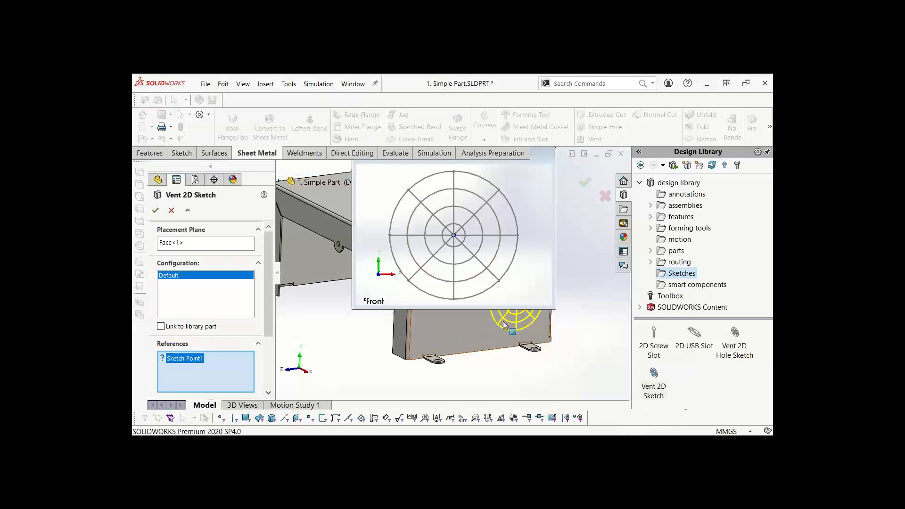
# Locate the vent sketch's centre on the sketched point, with the library preview moved aside, and accept the placement
pyautogui.scroll(1, 455, 320)
pyautogui.scroll(-2, 456, 320)
pyautogui.scroll(-2, 455, 320)
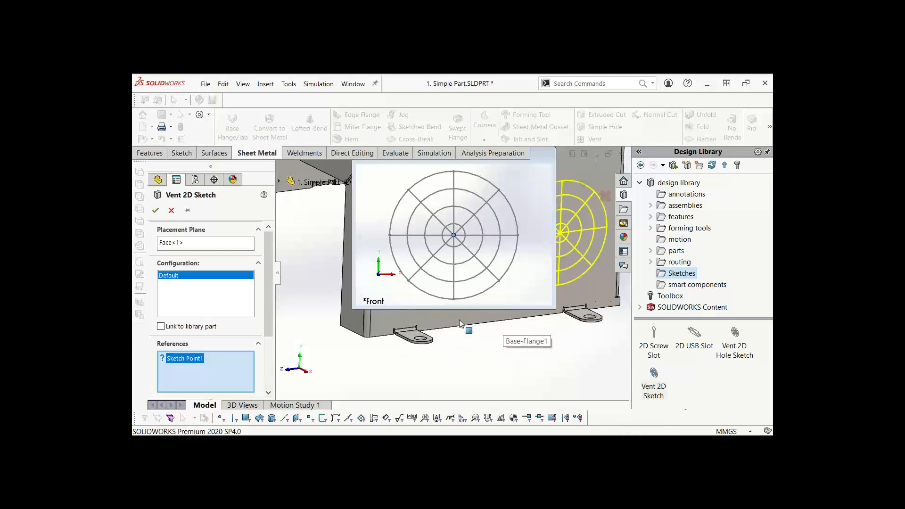
pyautogui.moveTo(537, 155); pyautogui.dragTo(406, 213)
pyautogui.scroll(4, 510, 284)
pyautogui.scroll(2, 485, 299)
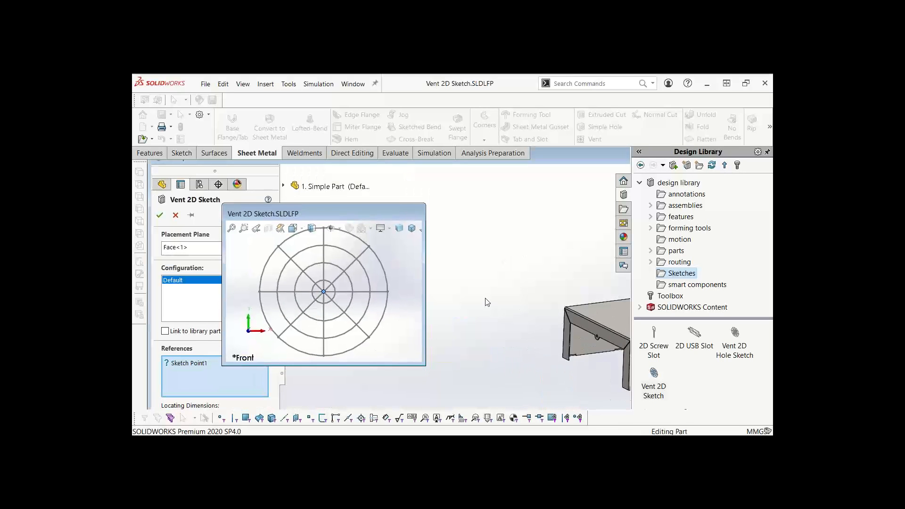
pyautogui.scroll(-5, 470, 298)
pyautogui.scroll(4, 499, 265)
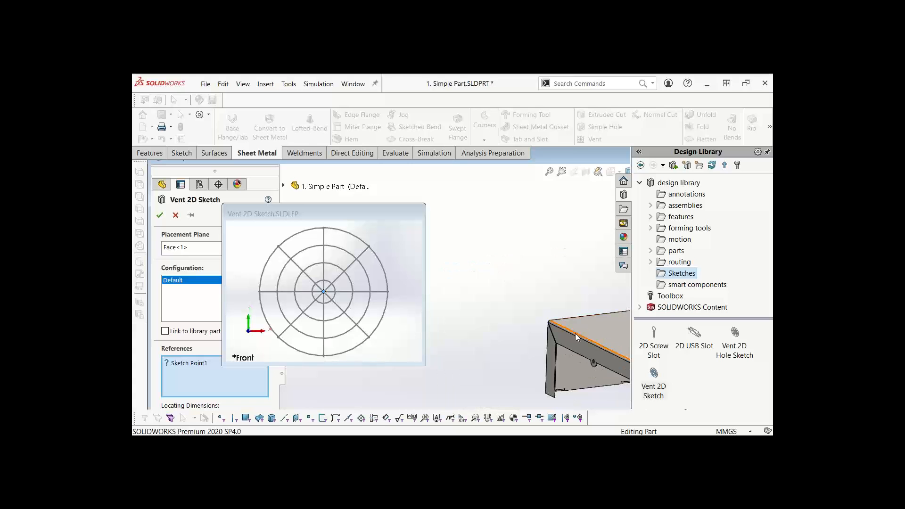
pyautogui.keyDown('ctrl'); pyautogui.moveTo(545, 310); pyautogui.dragTo(399, 227, button='middle'); pyautogui.keyUp('ctrl')
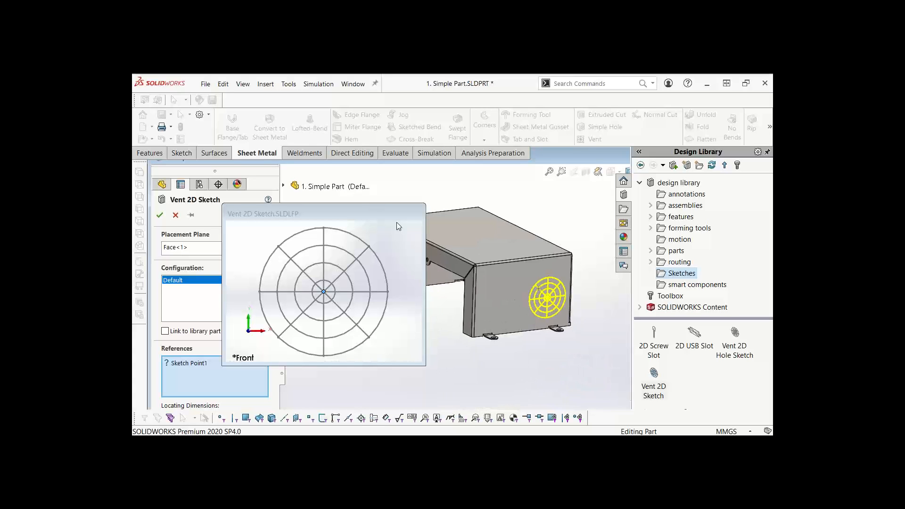
pyautogui.scroll(-6, 539, 287)
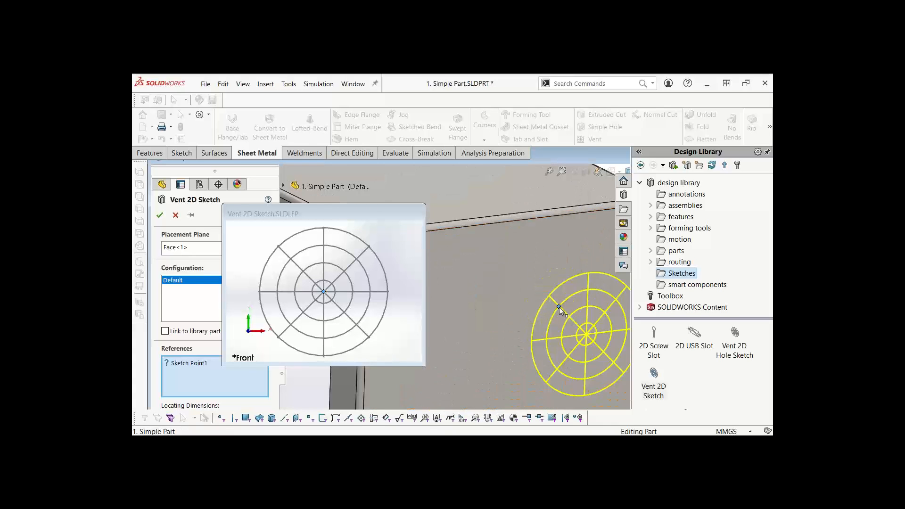
pyautogui.click(560, 308)
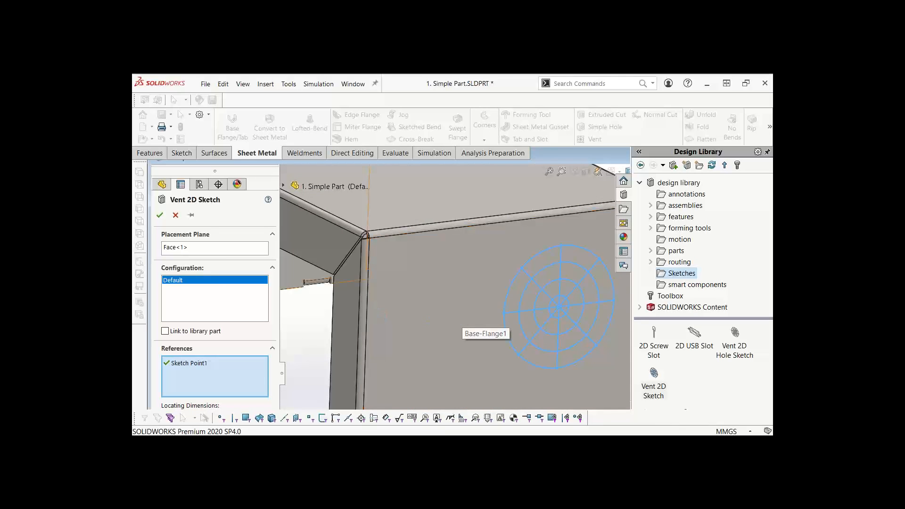
pyautogui.click(160, 215)
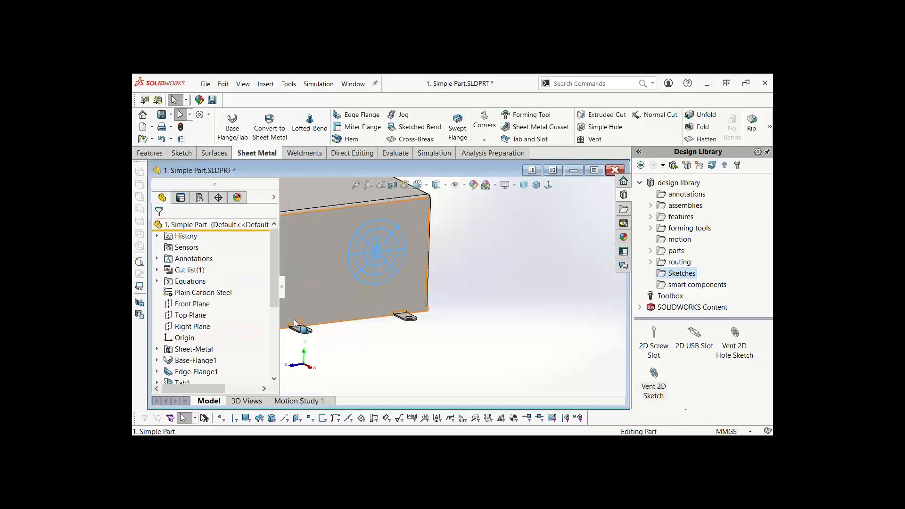
# Maximize the part window and bring the side face with the vent sketch into view
pyautogui.scroll(-3, 401, 356)
pyautogui.moveTo(410, 349); pyautogui.dragTo(488, 307, button='middle')
pyautogui.scroll(-3, 454, 304)
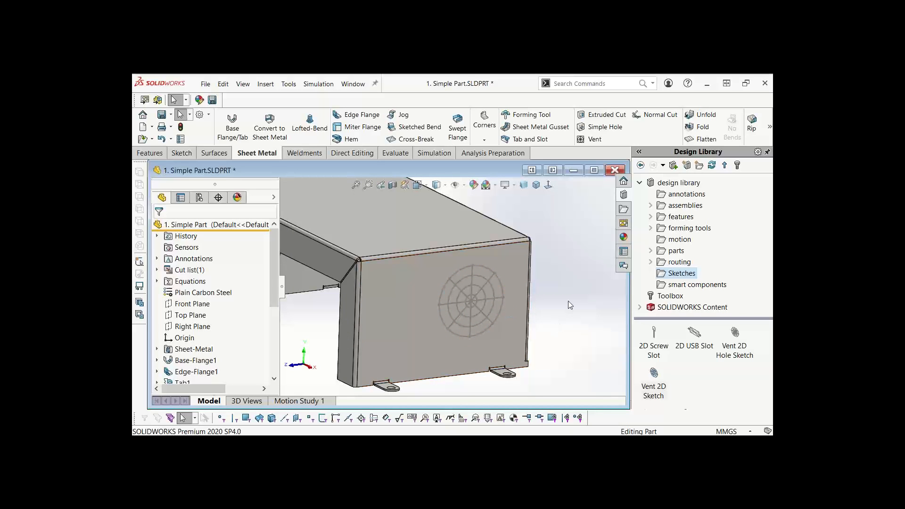
pyautogui.doubleClick(508, 169)
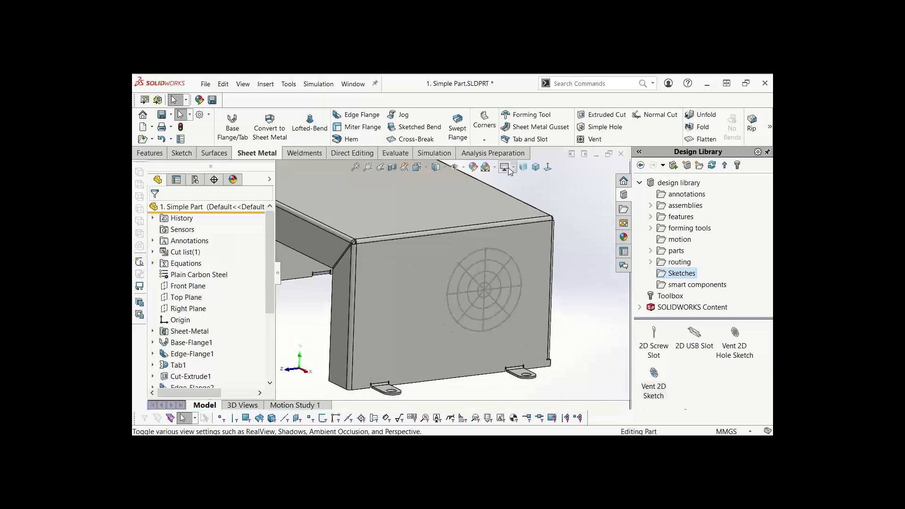
# Start a Vent on the side face using the outermost sketch circle as its boundary
pyautogui.click(598, 139)
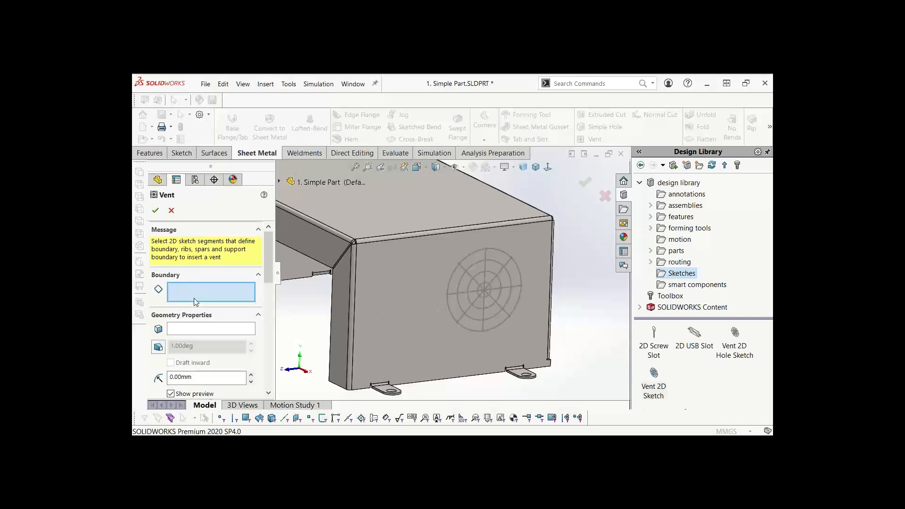
pyautogui.click(453, 279)
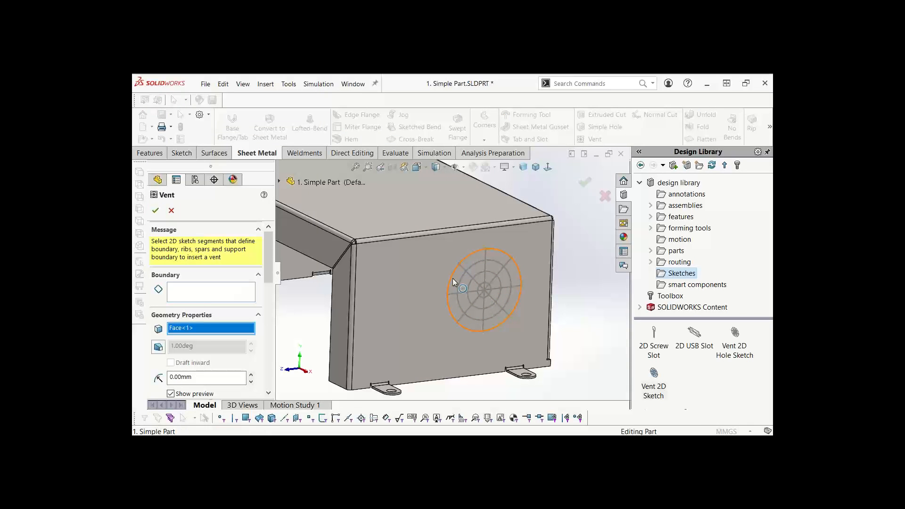
pyautogui.moveTo(266, 277)
pyautogui.mouseDown()
pyautogui.moveTo(270, 323)
pyautogui.moveTo(270, 270)
pyautogui.moveTo(270, 293)
pyautogui.mouseUp()
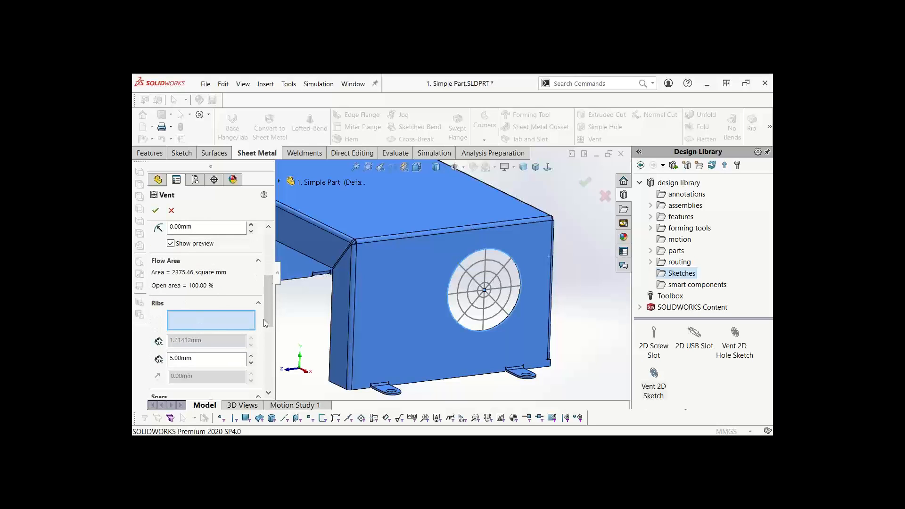
# Add the vertical and horizontal sketch lines as the vent's ribs and set the rib width to 3 mm
pyautogui.click(486, 270)
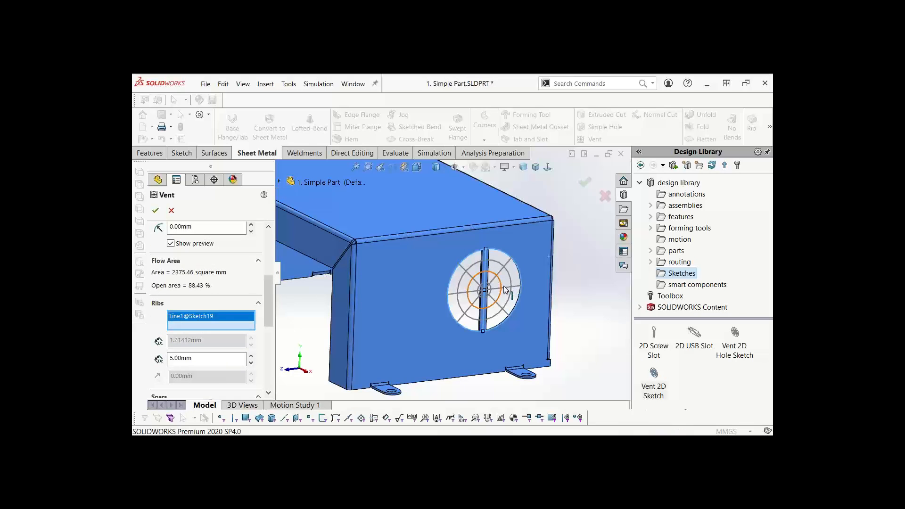
pyautogui.click(508, 288)
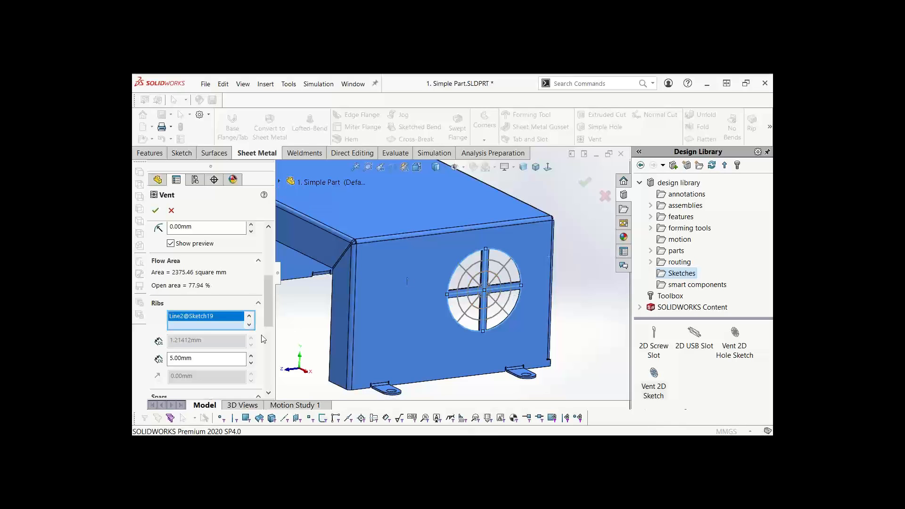
pyautogui.moveTo(272, 298); pyautogui.dragTo(274, 324)
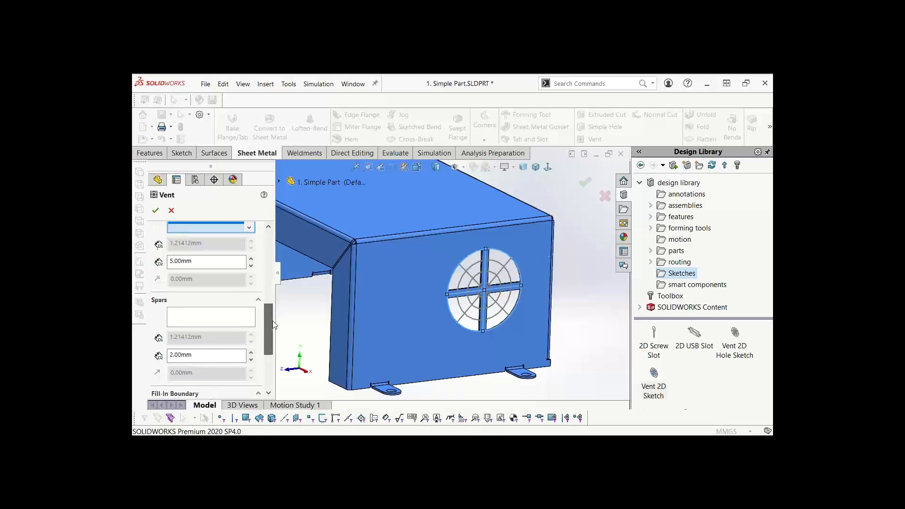
pyautogui.doubleClick(186, 261)
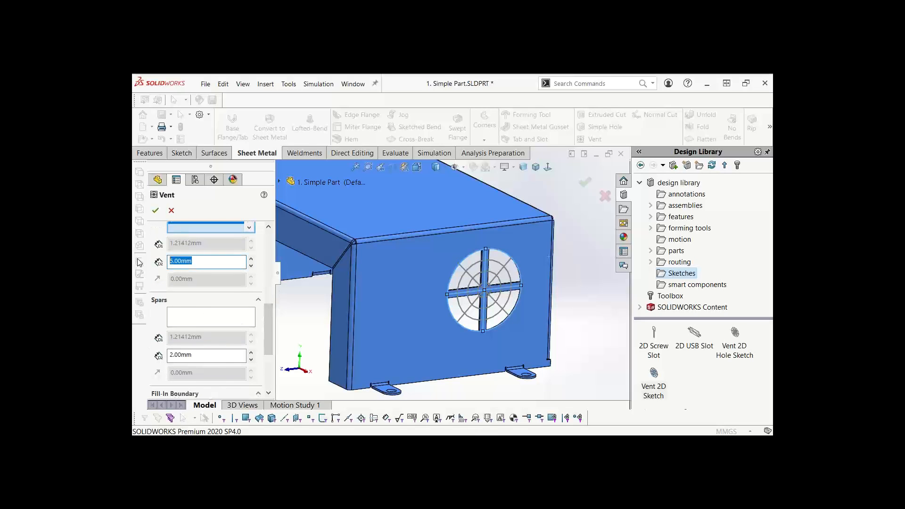
pyautogui.write('3')
pyautogui.press('Return')
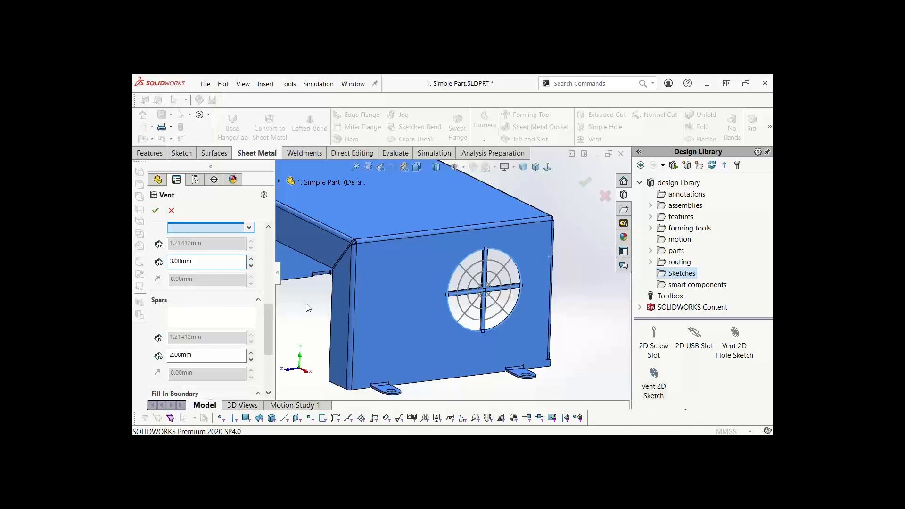
# Add the two diagonal lines and the two intermediate circles as the vent's spars, 2 mm wide
pyautogui.click(201, 315)
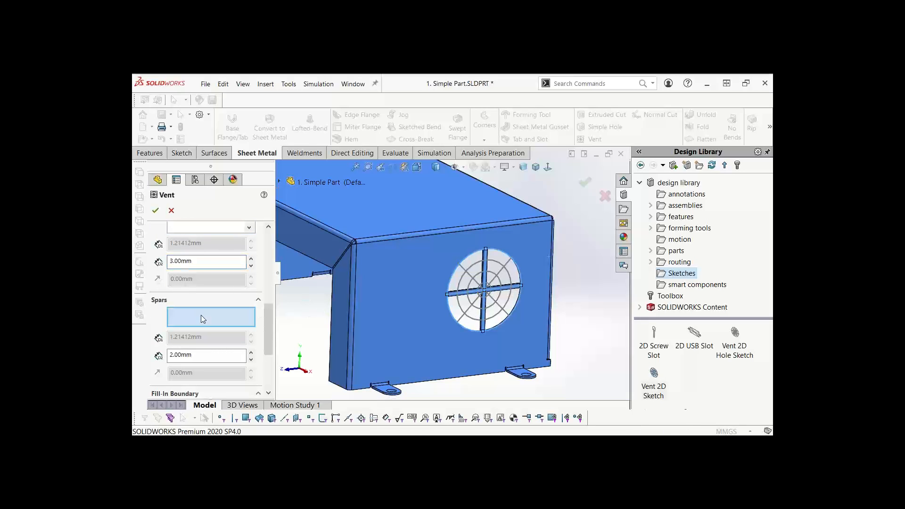
pyautogui.click(470, 275)
pyautogui.click(463, 279)
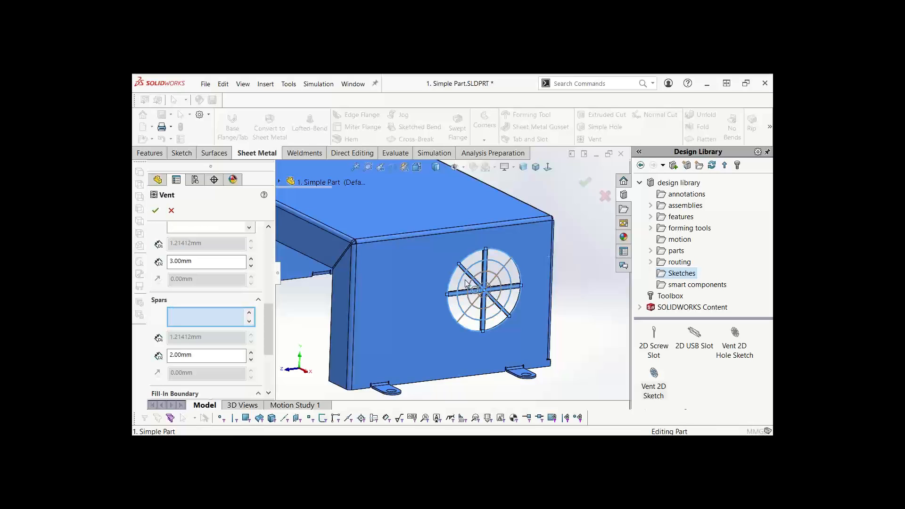
pyautogui.click(480, 318)
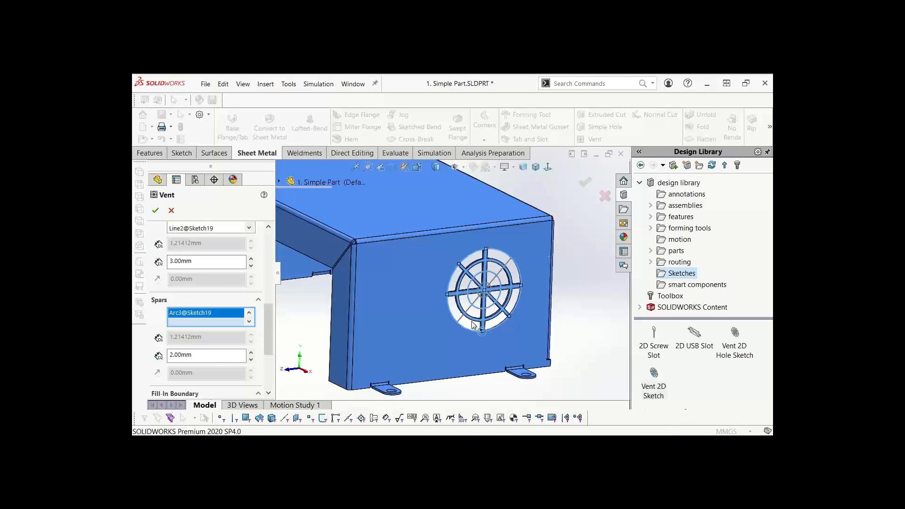
pyautogui.click(503, 273)
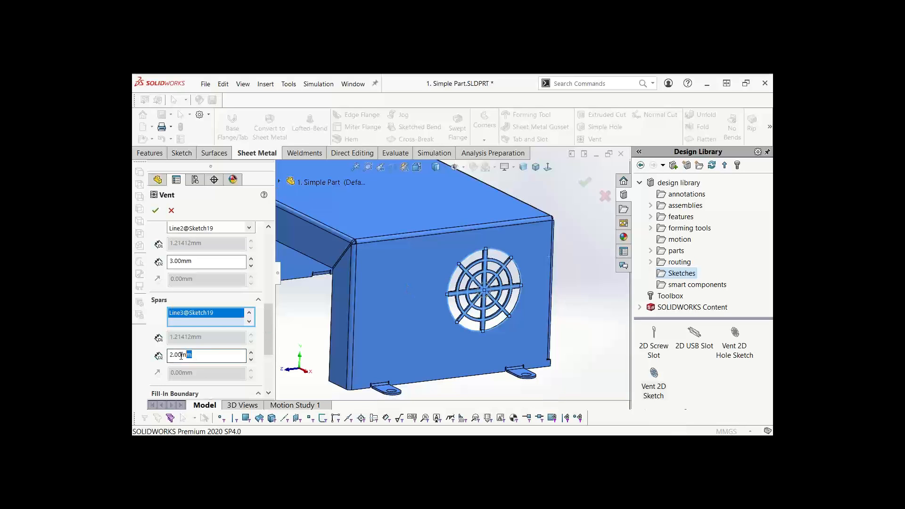
# Use the innermost circle as the vent's fill-in boundary and complete the vent
pyautogui.moveTo(272, 332); pyautogui.dragTo(270, 361)
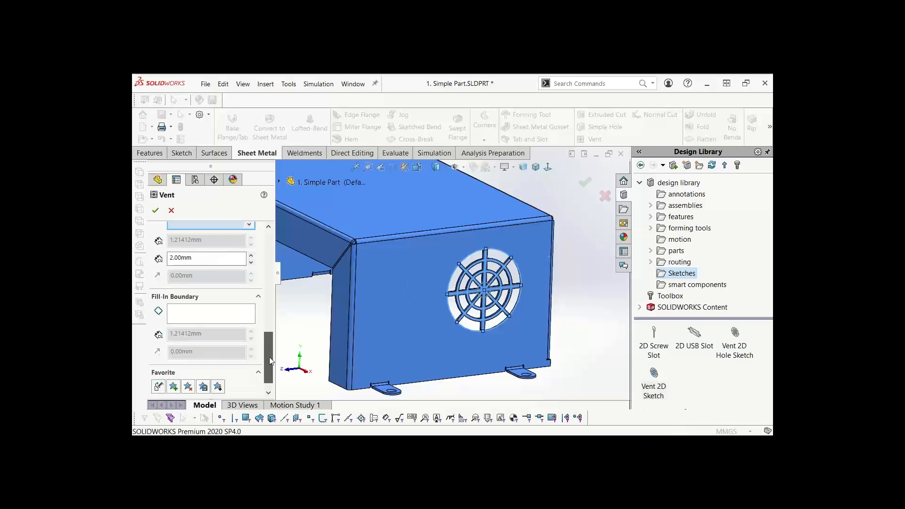
pyautogui.click(207, 313)
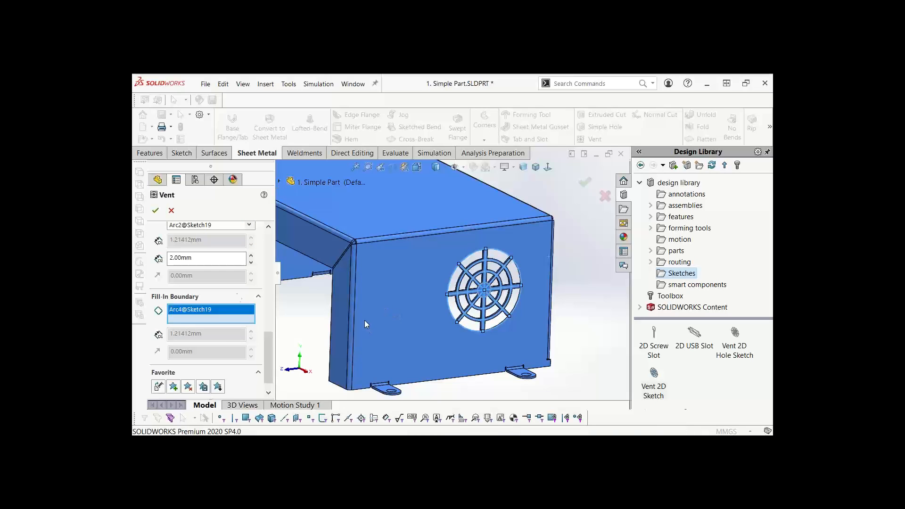
pyautogui.click(155, 210)
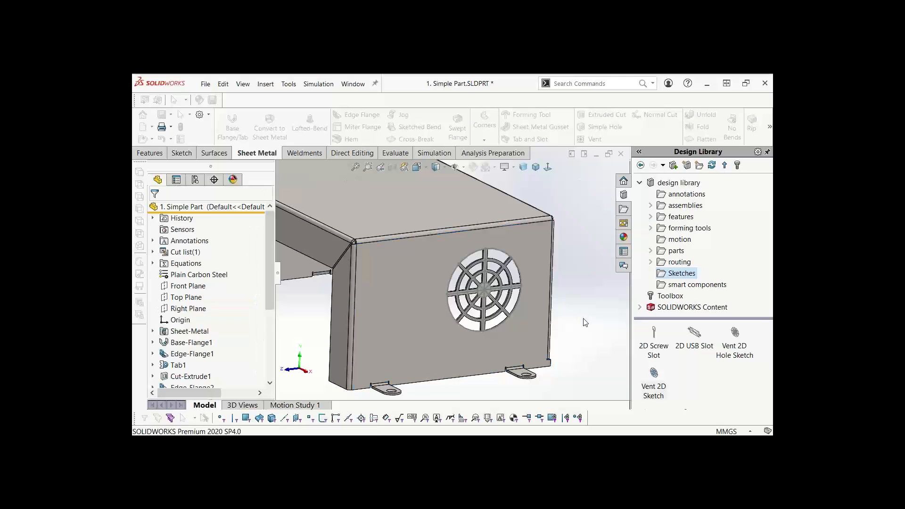
# Sketch a point on the side face beside the vent at about X -41.5, Y 52.3 mm and exit the sketch
pyautogui.scroll(3, 584, 319)
pyautogui.moveTo(576, 311); pyautogui.dragTo(491, 319, button='middle')
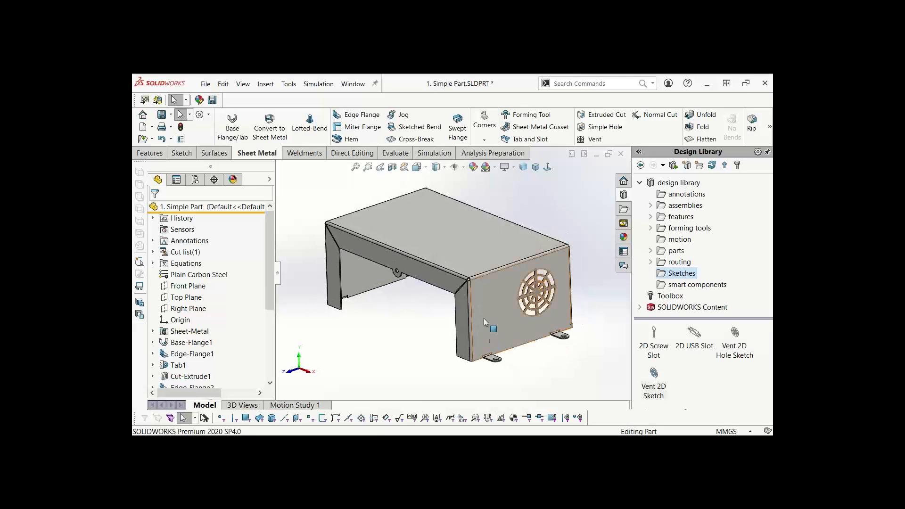
pyautogui.click(500, 313)
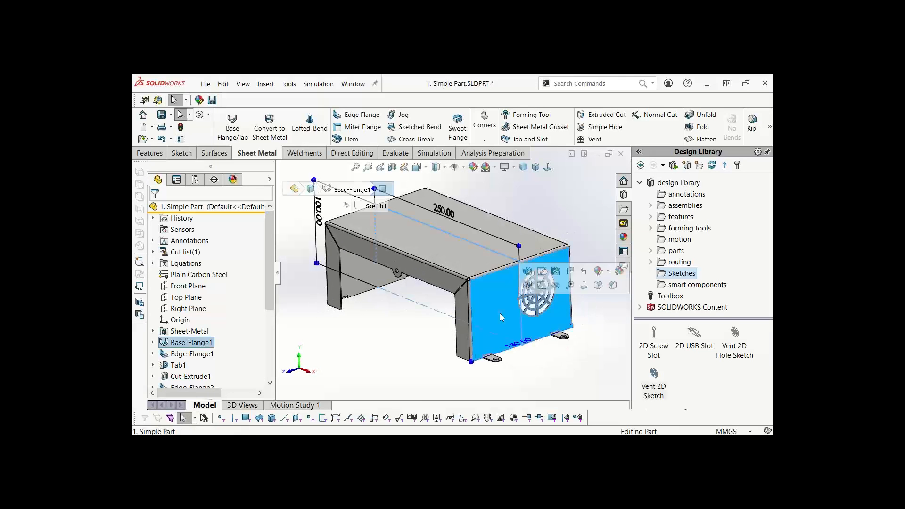
pyautogui.click(541, 286)
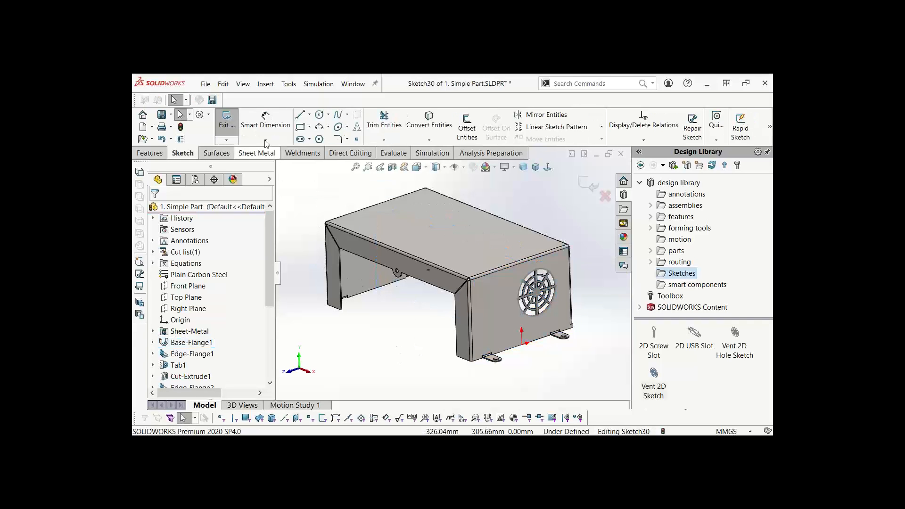
pyautogui.click(358, 139)
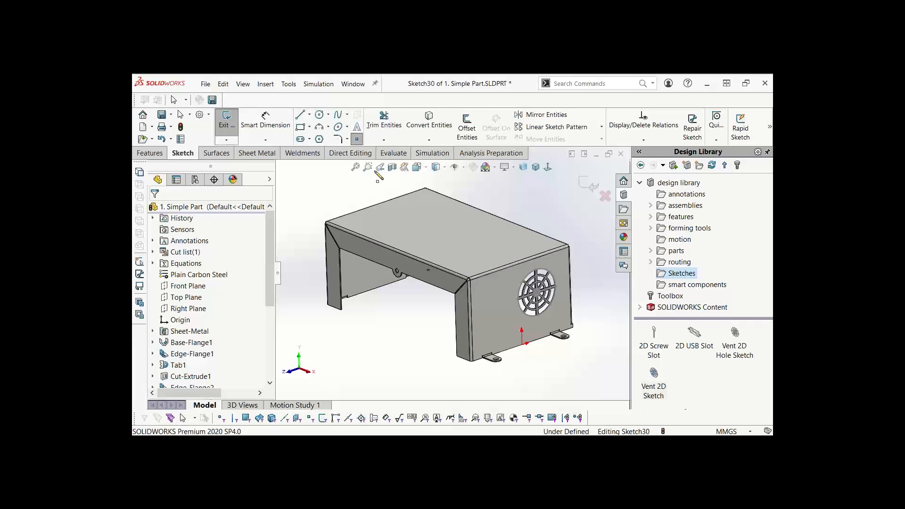
pyautogui.click(493, 311)
pyautogui.rightClick(410, 320)
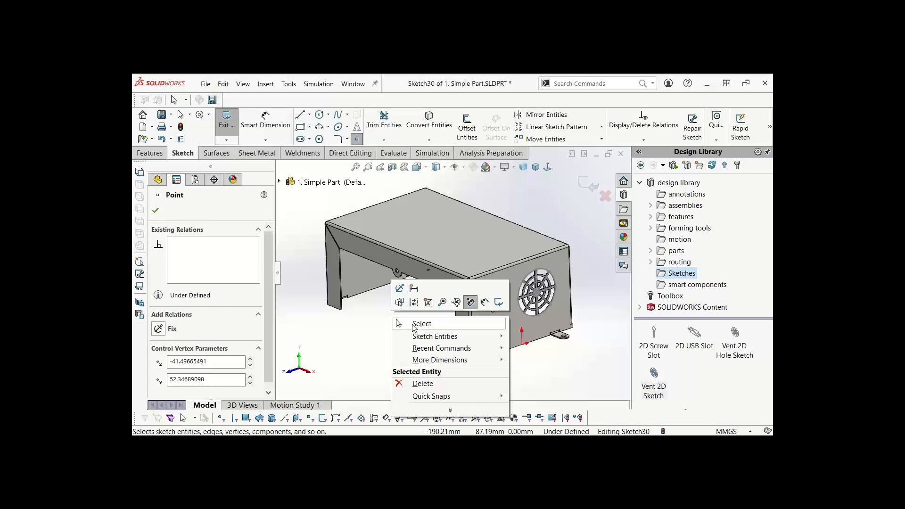
pyautogui.click(417, 325)
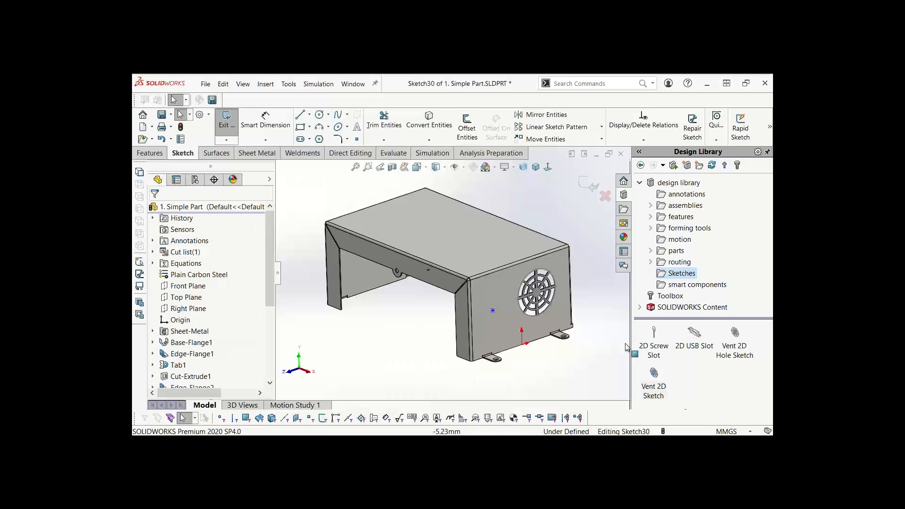
pyautogui.doubleClick(322, 344)
# Place the 2D USB Slot library sketch on the side face in its Default configuration, referenced to the sketched point
pyautogui.moveTo(695, 334)
pyautogui.mouseDown()
pyautogui.moveTo(679, 353)
pyautogui.moveTo(495, 324)
pyautogui.mouseUp()
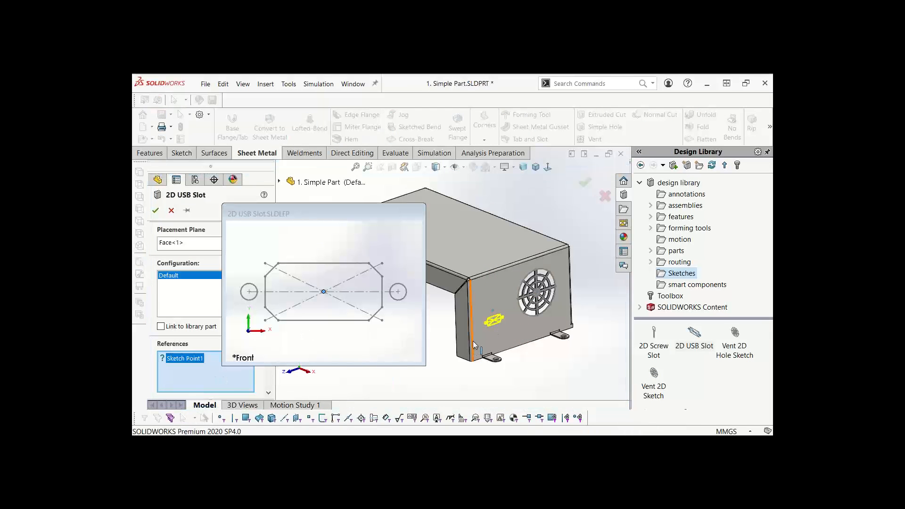
pyautogui.click(493, 311)
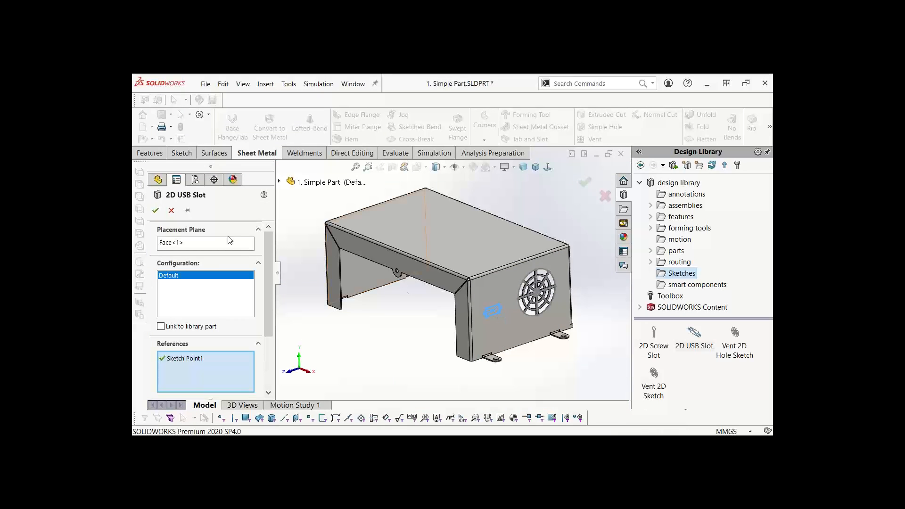
pyautogui.click(155, 210)
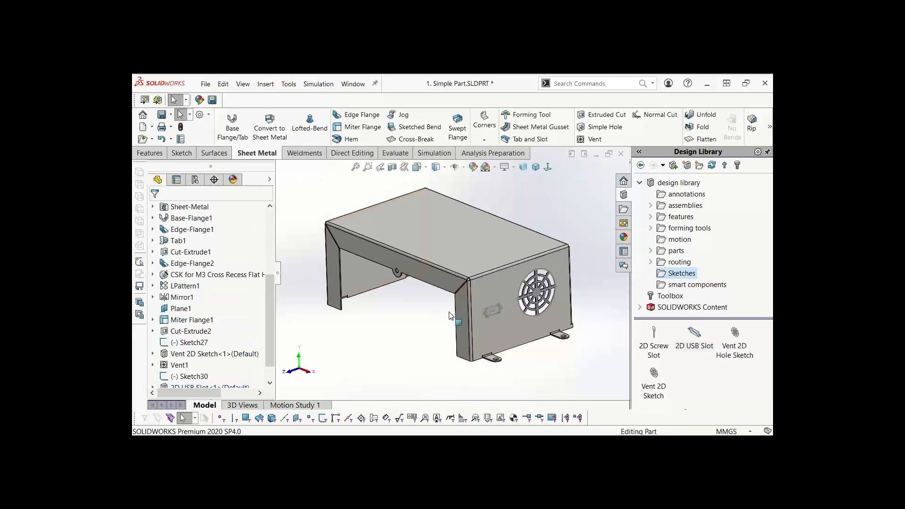
# Extrude-cut the USB slot sketch beside the vent, 5 mm deep blind with Normal cut, through the side wall
pyautogui.scroll(-4, 479, 310)
pyautogui.scroll(-4, 451, 308)
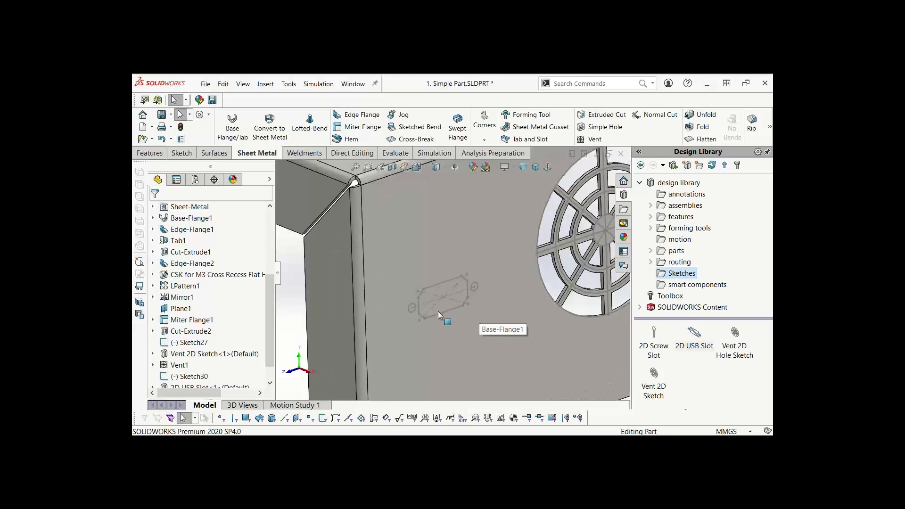
pyautogui.scroll(5, 440, 302)
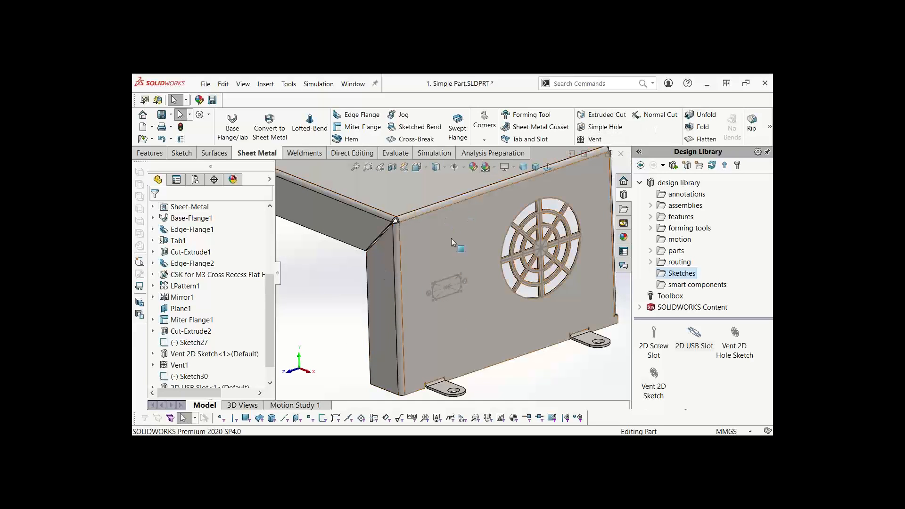
pyautogui.click(604, 114)
pyautogui.click(447, 297)
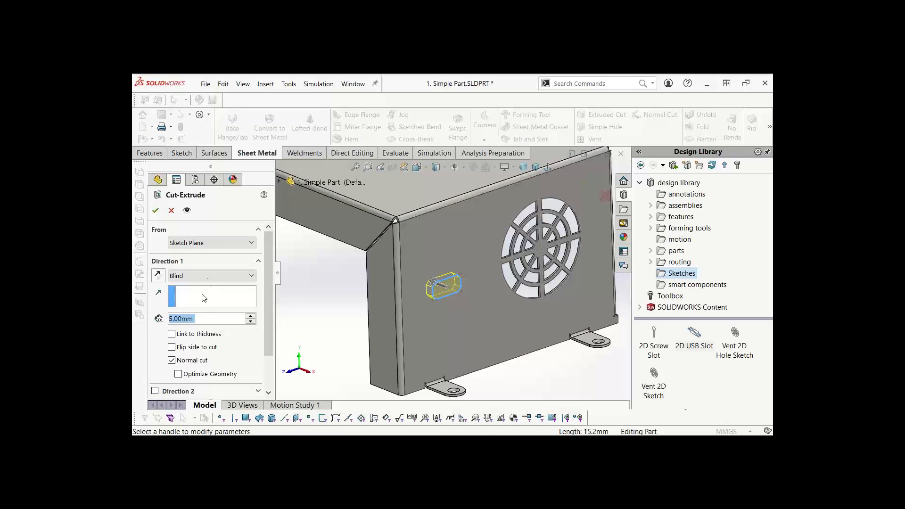
pyautogui.moveTo(269, 300); pyautogui.dragTo(270, 304)
pyautogui.click(156, 210)
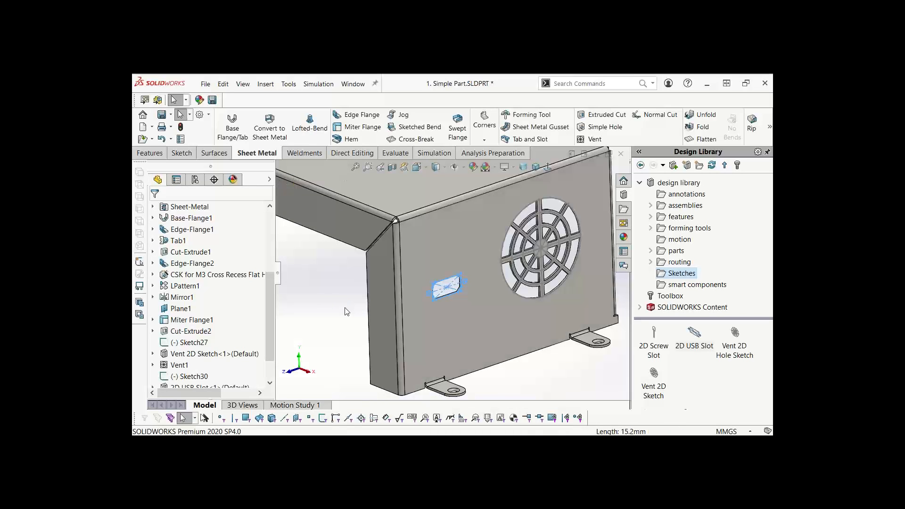
# Sketch a circle about 50 mm in diameter on the enclosure's top face, near the front corner opposite the vent side
pyautogui.press('f')
pyautogui.moveTo(433, 322); pyautogui.dragTo(495, 321, button='middle')
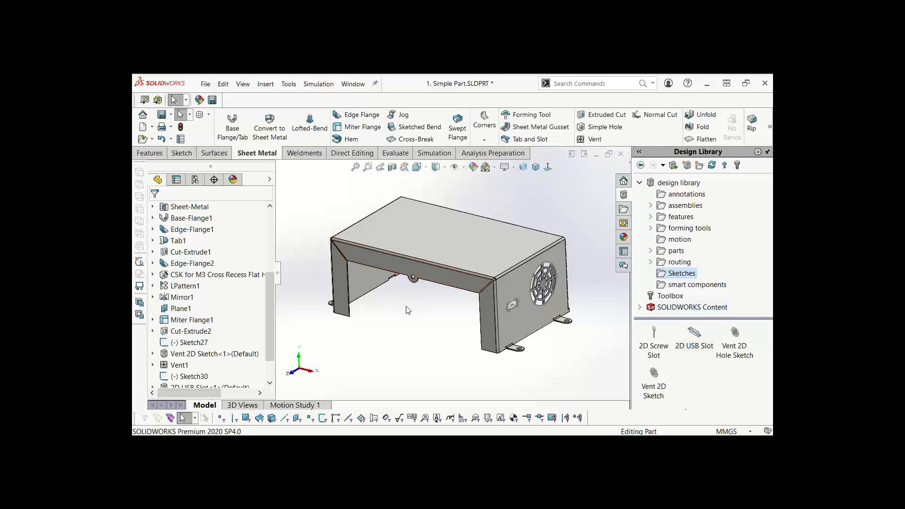
pyautogui.moveTo(405, 306); pyautogui.dragTo(413, 321, button='middle')
pyautogui.click(398, 230)
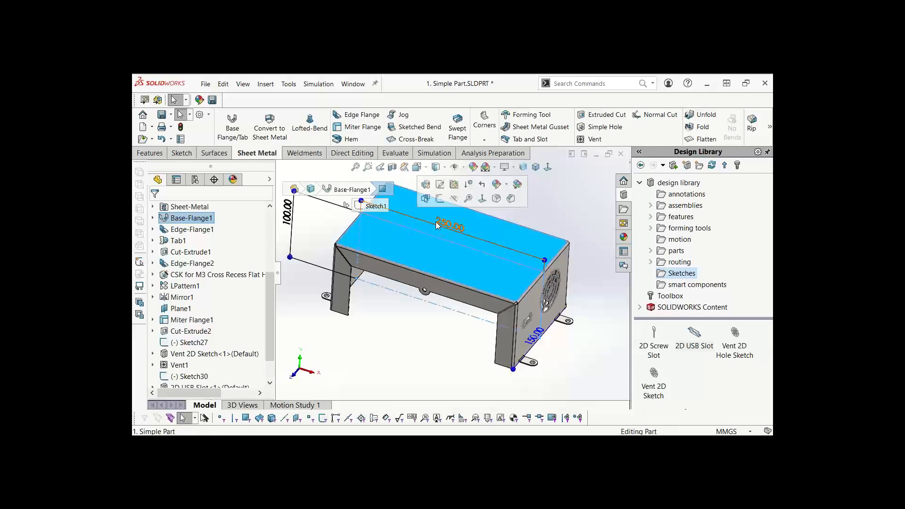
pyautogui.click(440, 199)
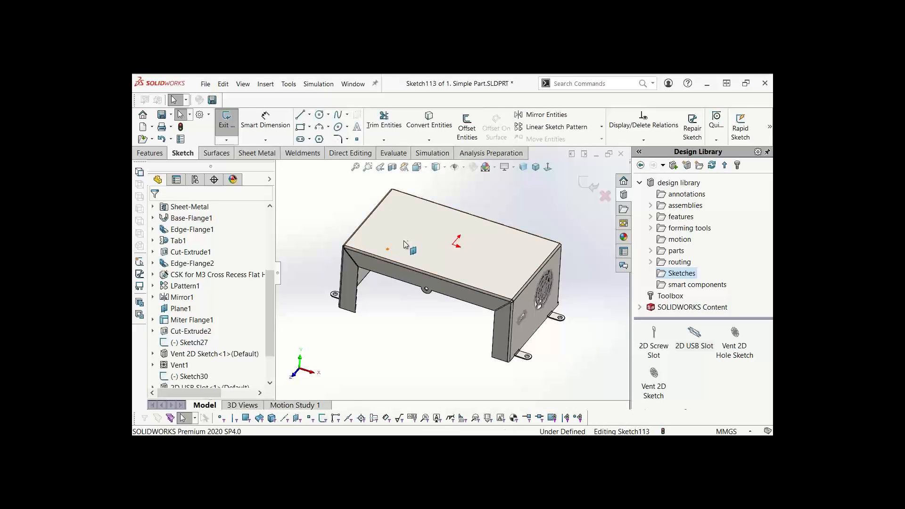
pyautogui.press('space')
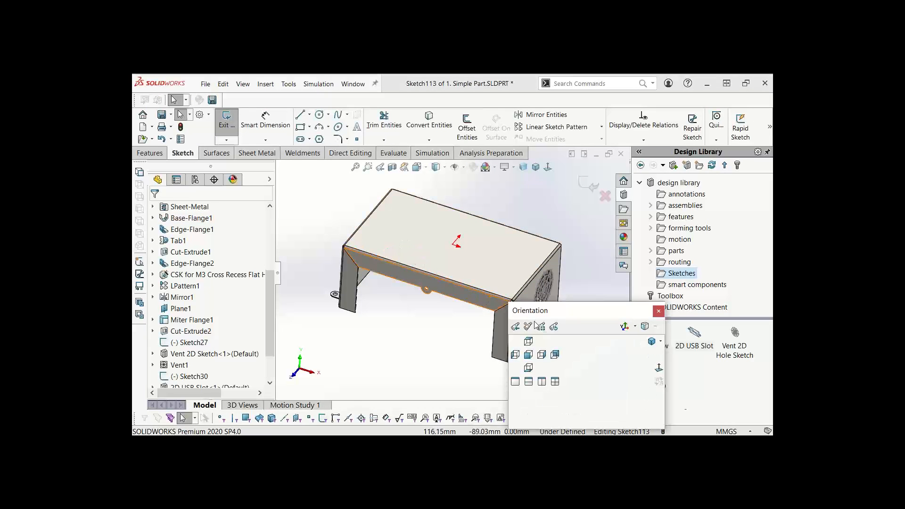
pyautogui.click(659, 368)
pyautogui.scroll(-3, 384, 364)
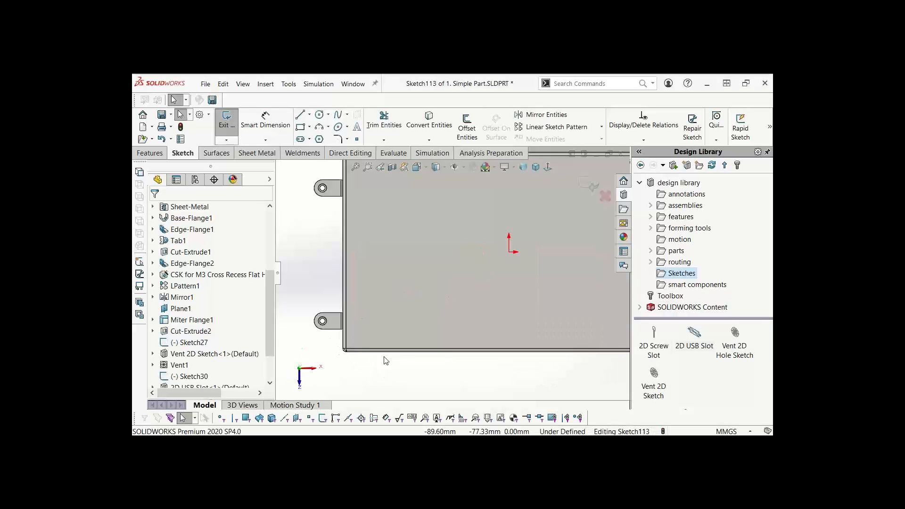
pyautogui.click(319, 115)
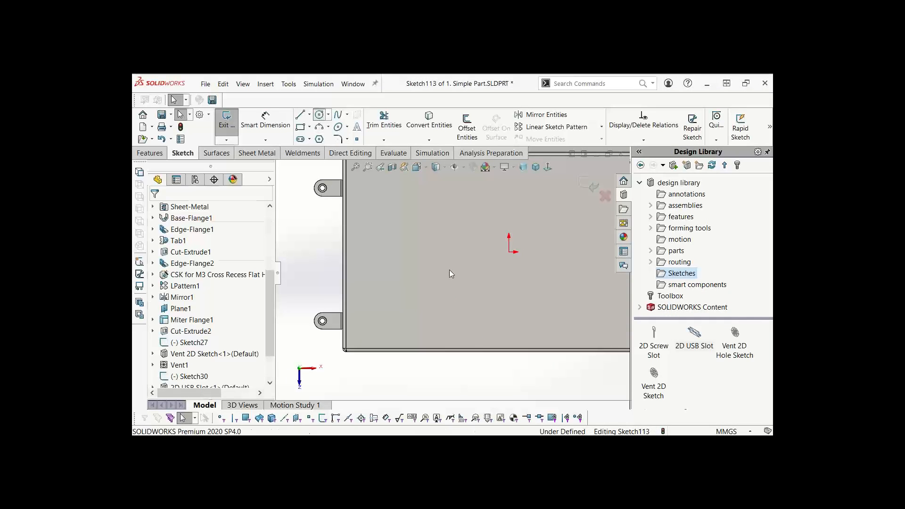
pyautogui.click(396, 283)
pyautogui.click(424, 307)
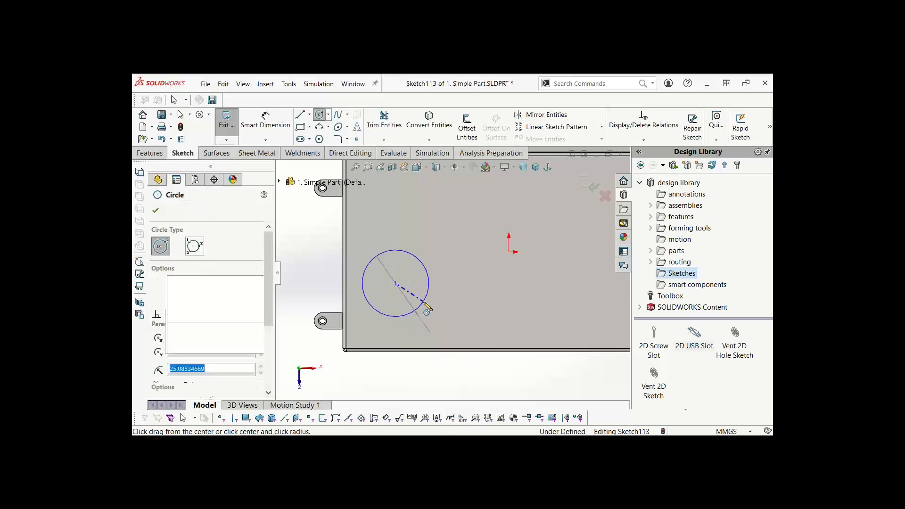
pyautogui.press('Escape')
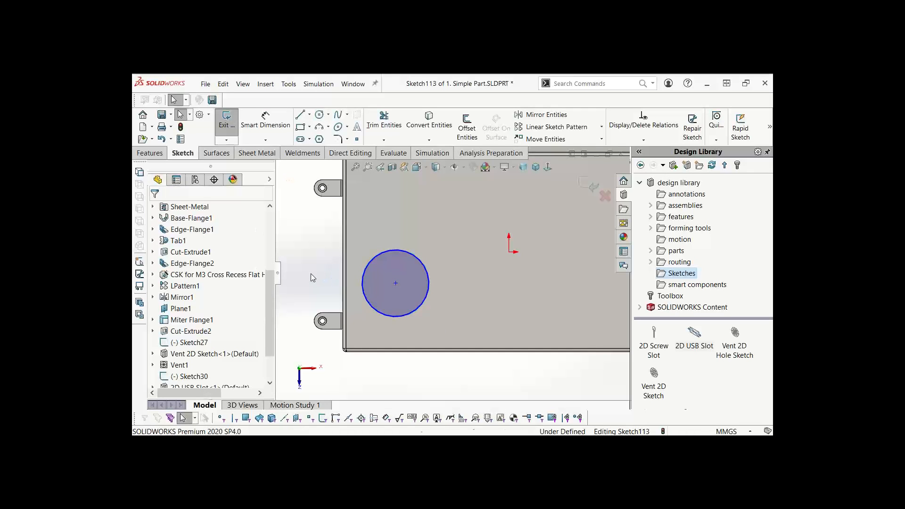
# Dimension the circle's diameter to 50 mm and exit the sketch
pyautogui.moveTo(310, 275); pyautogui.dragTo(312, 223, button='right')
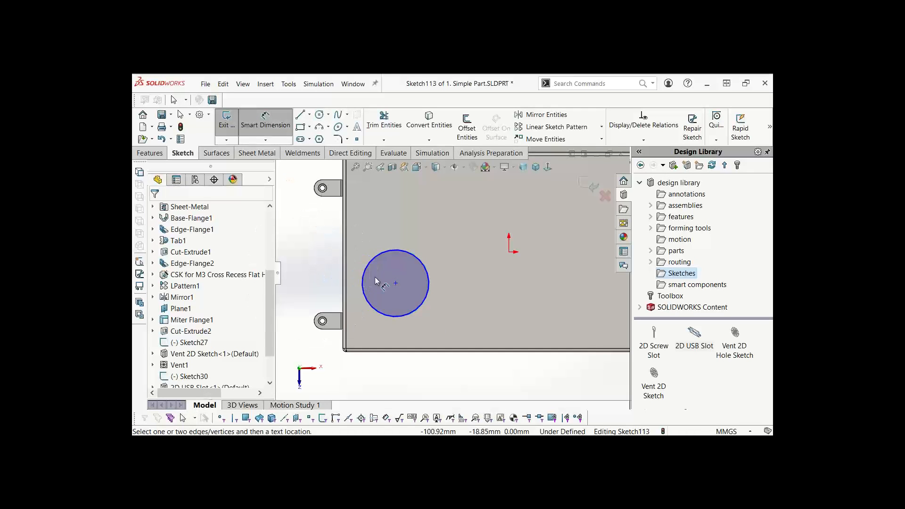
pyautogui.click(365, 267)
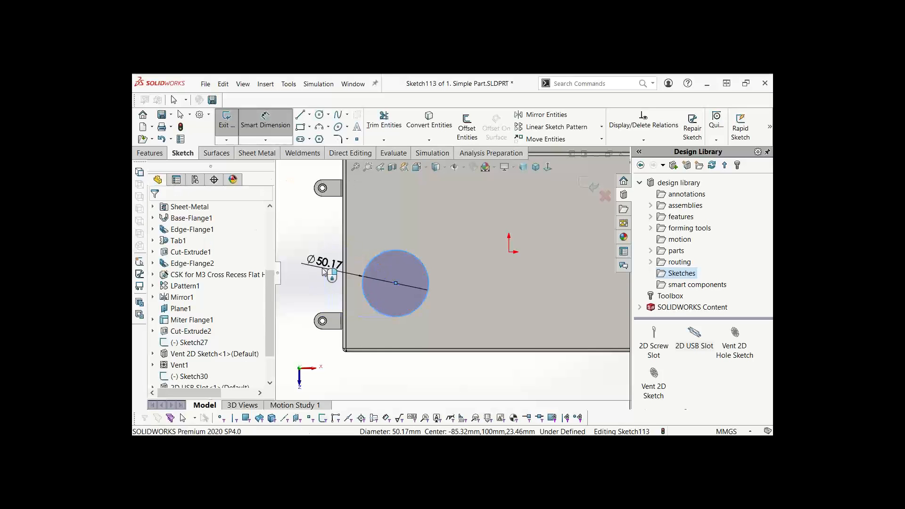
pyautogui.click(324, 272)
pyautogui.write('50.00mm')
pyautogui.press('Return')
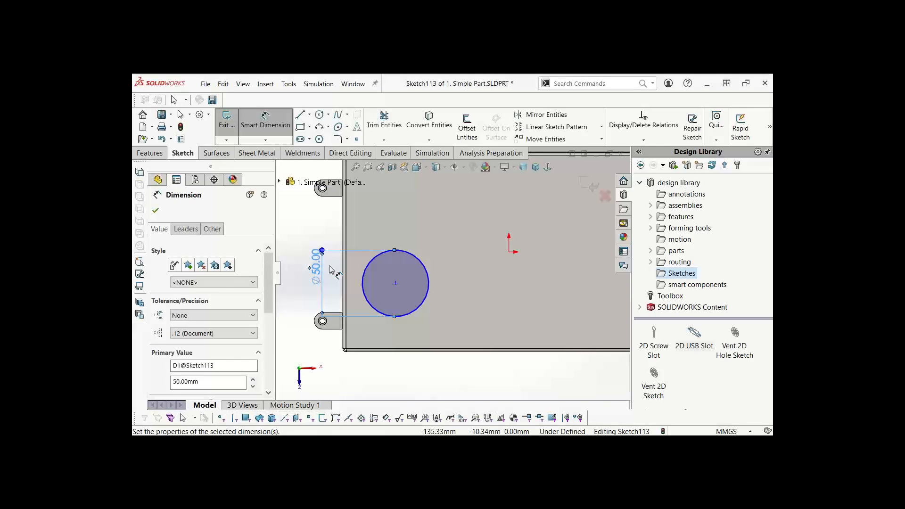
pyautogui.press('Escape')
pyautogui.moveTo(300, 239); pyautogui.dragTo(338, 212, button='right')
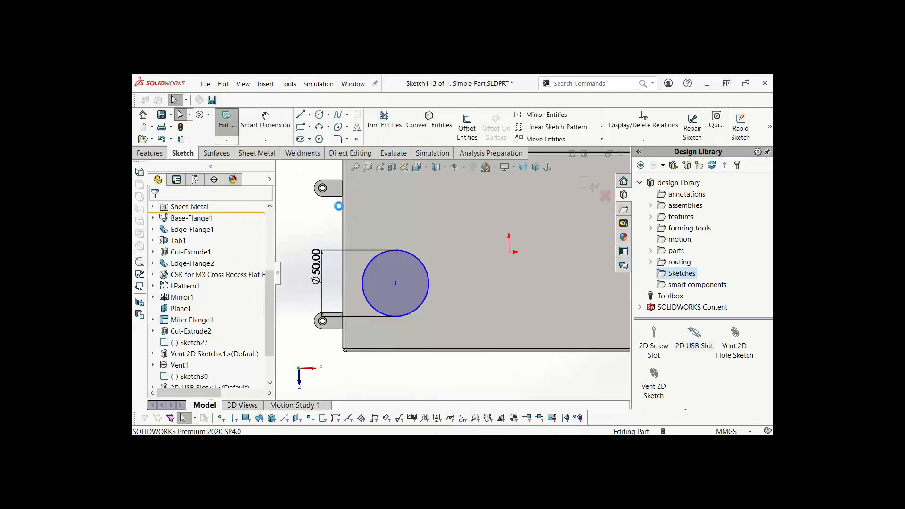
pyautogui.click(319, 244)
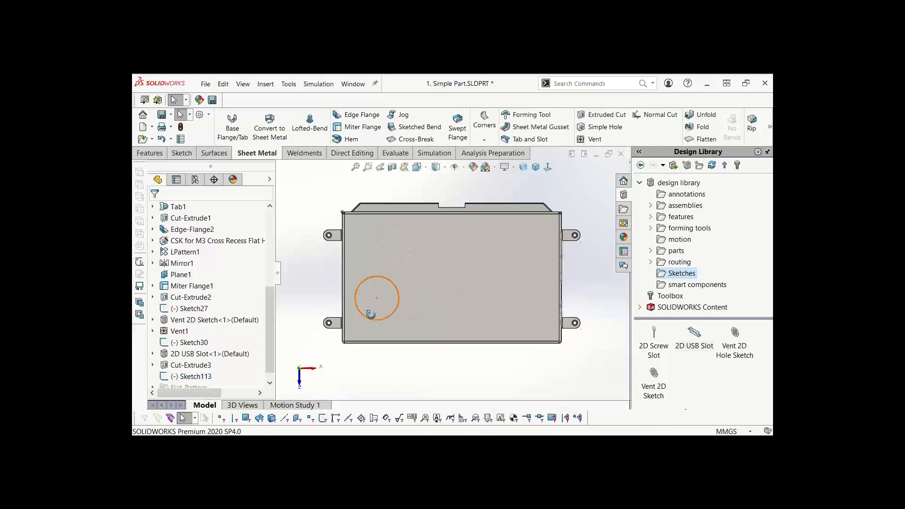
# Set up a Fill Pattern bounded by the circle sketch, with the top face's long front edge as the pattern direction
pyautogui.moveTo(368, 310)
pyautogui.mouseDown(button='middle')
pyautogui.moveTo(354, 256)
pyautogui.moveTo(368, 265)
pyautogui.moveTo(346, 244)
pyautogui.mouseUp(button='middle')
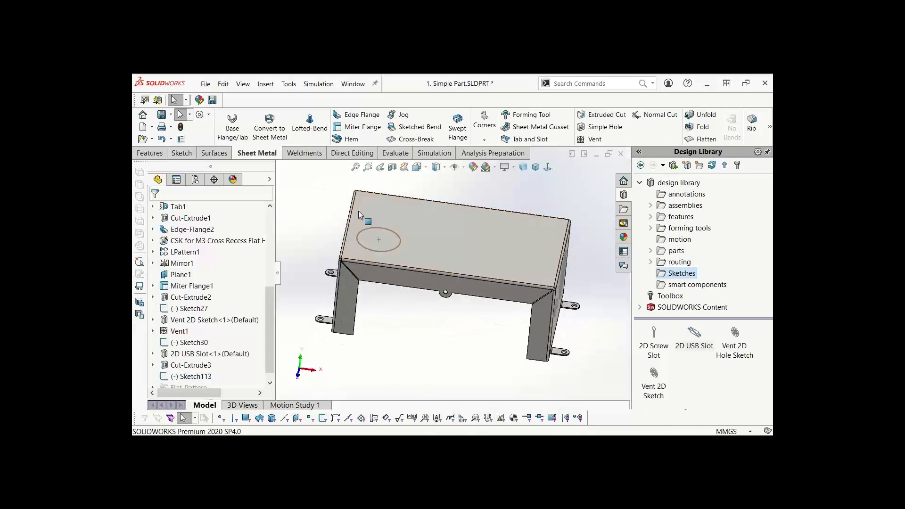
pyautogui.click(150, 153)
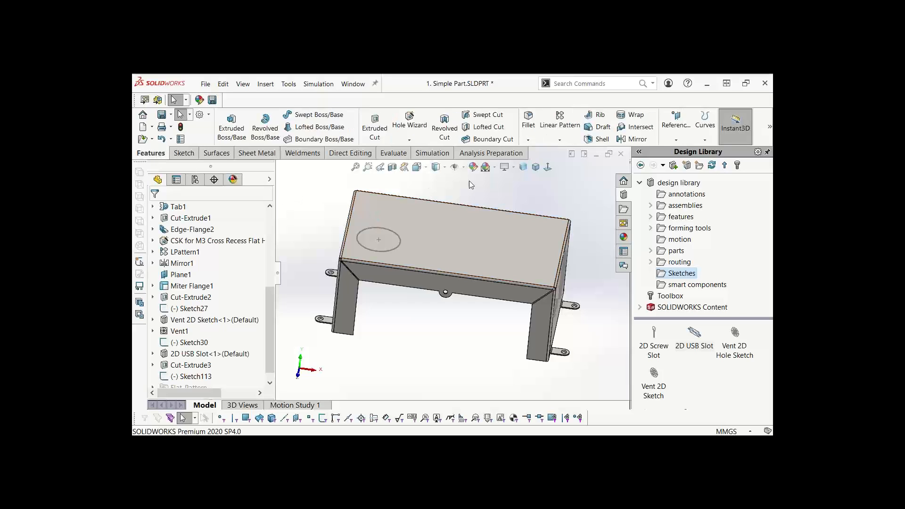
pyautogui.click(555, 137)
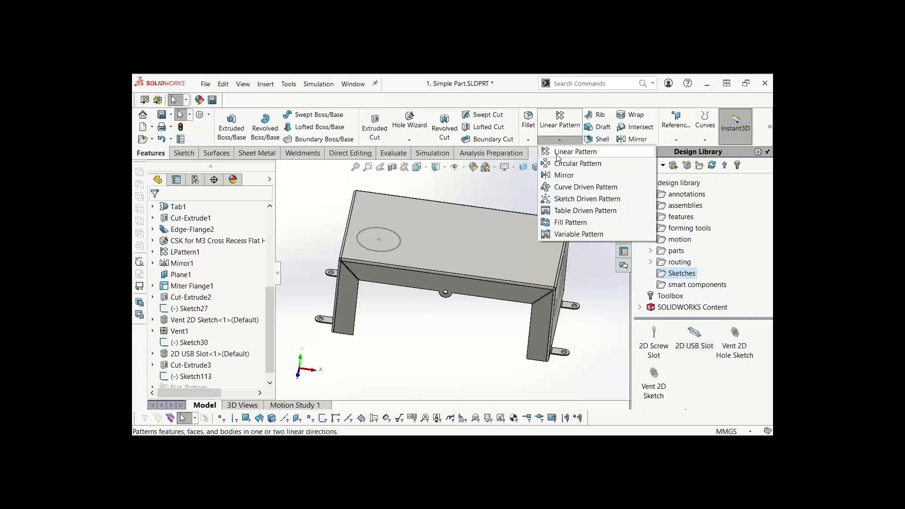
pyautogui.click(569, 223)
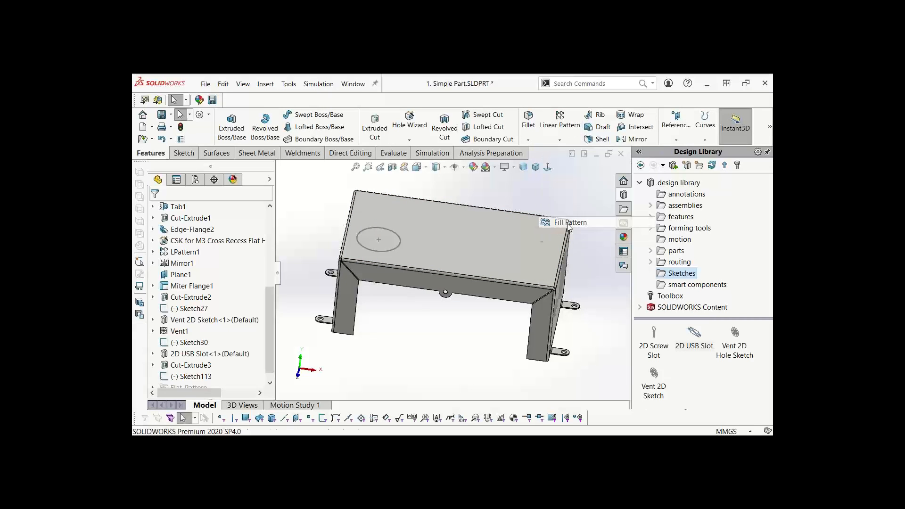
pyautogui.click(394, 249)
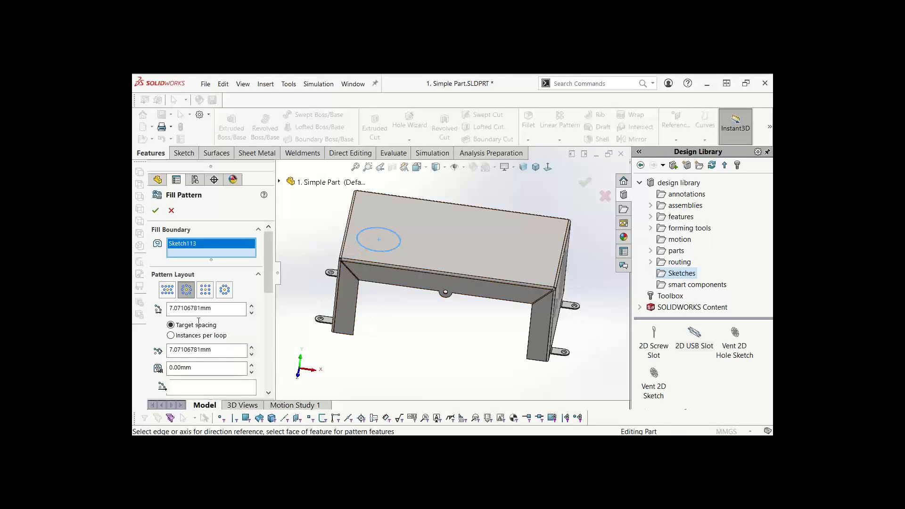
pyautogui.click(218, 387)
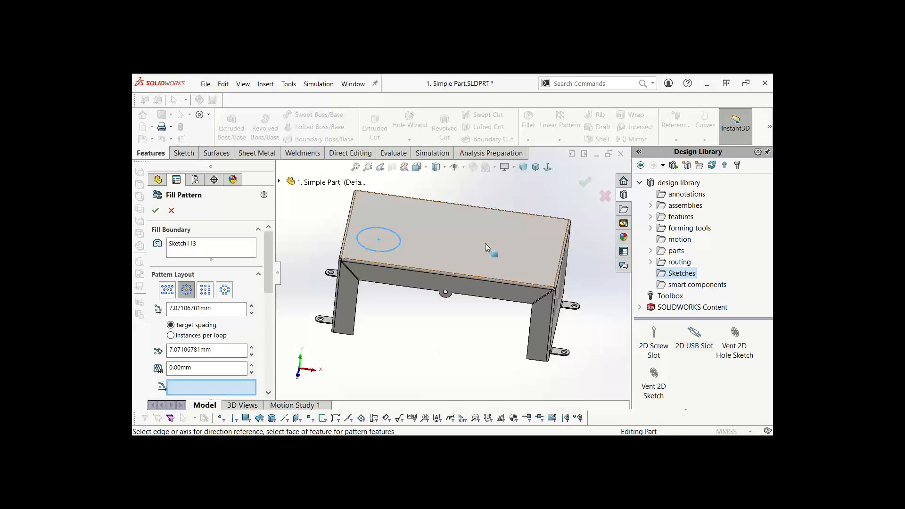
pyautogui.click(400, 265)
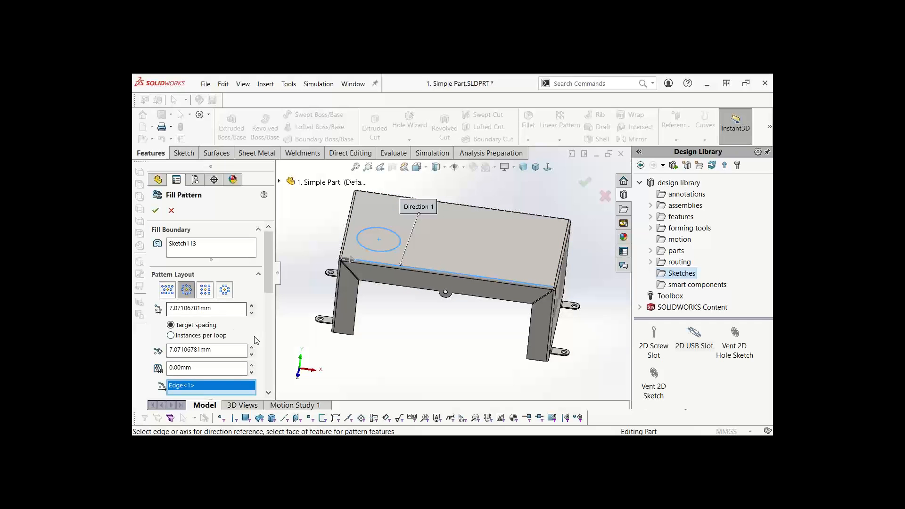
# Use a circular seed cut of 3 mm diameter for the fill pattern and create the perforation
pyautogui.scroll(-5, 270, 276)
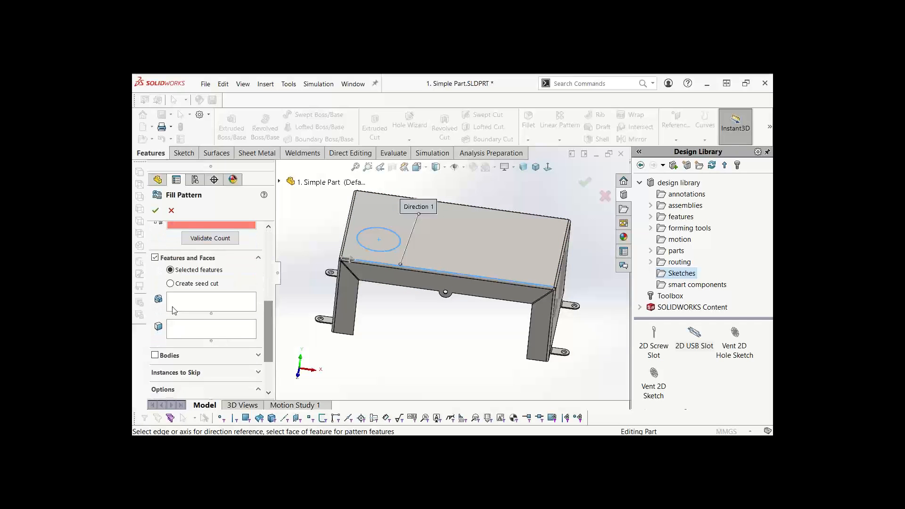
pyautogui.click(170, 284)
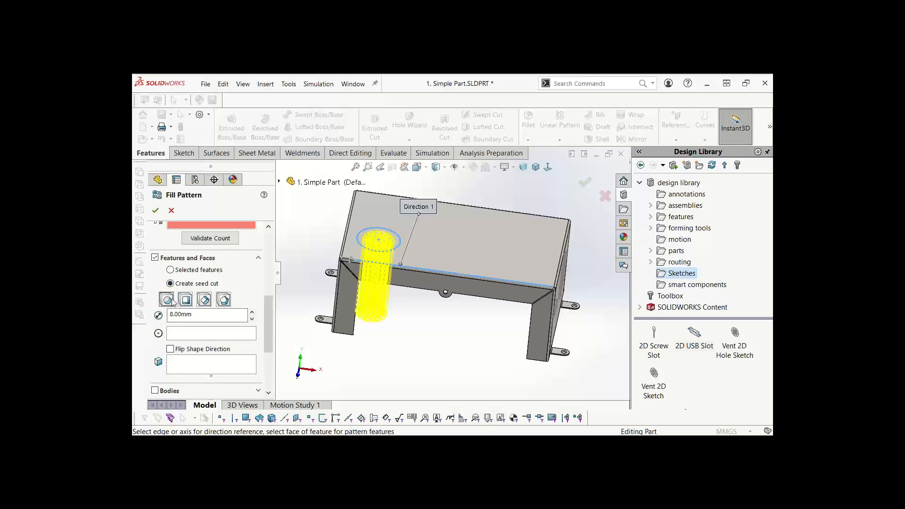
pyautogui.click(188, 301)
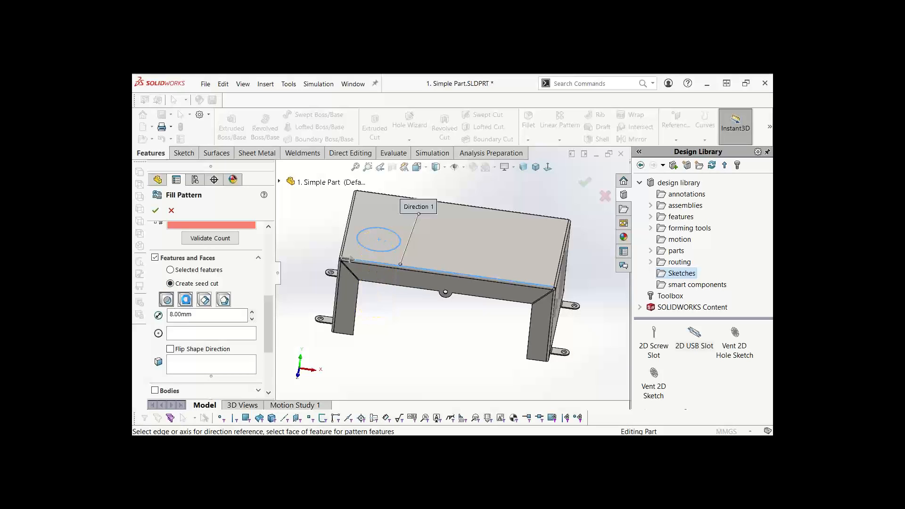
pyautogui.click(166, 301)
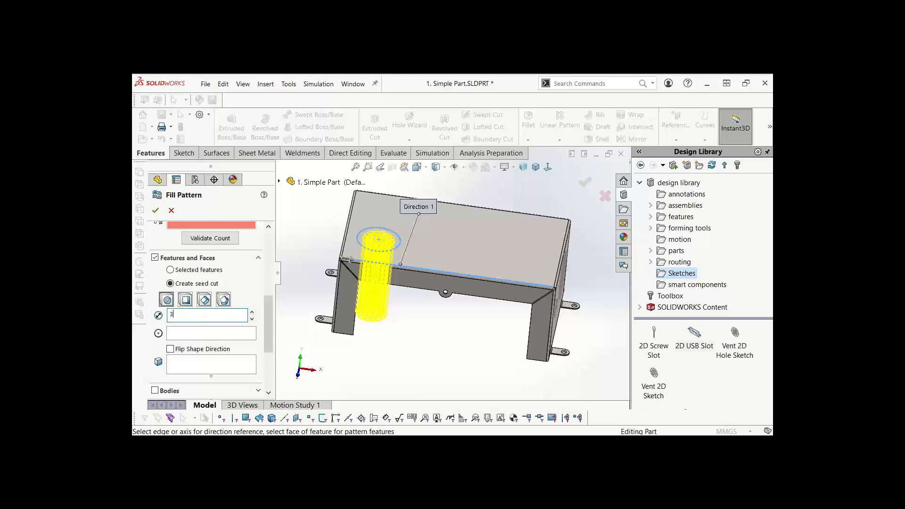
pyautogui.write('3')
pyautogui.press('Return')
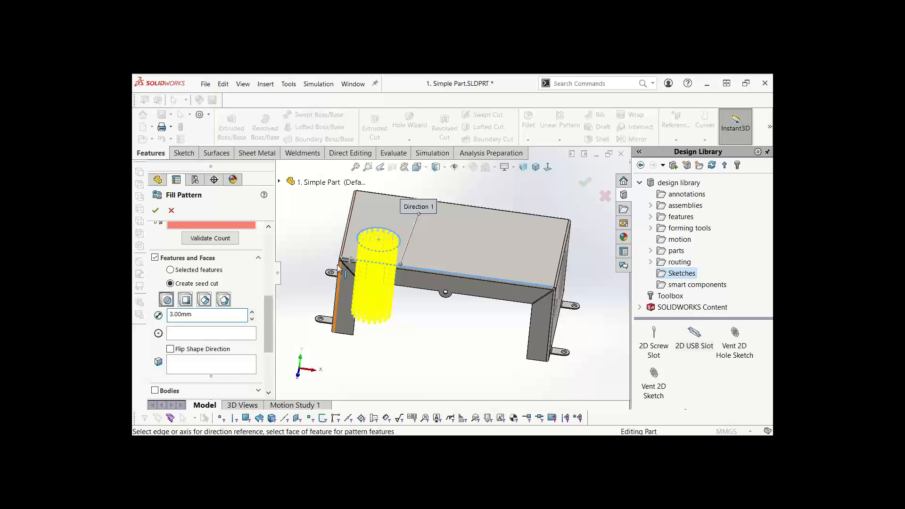
pyautogui.click(154, 213)
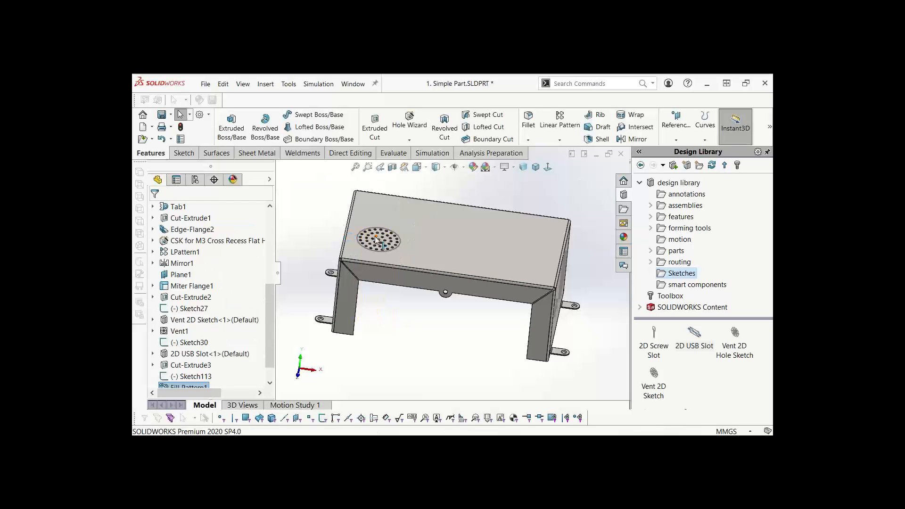
# Examine the perforated hole pattern and its boundary circle on the top face up close and from different angles
pyautogui.scroll(-5, 384, 257)
pyautogui.scroll(-2, 448, 272)
pyautogui.moveTo(439, 254)
pyautogui.mouseDown(button='middle')
pyautogui.moveTo(430, 286)
pyautogui.moveTo(434, 243)
pyautogui.mouseUp(button='middle')
pyautogui.scroll(3, 404, 256)
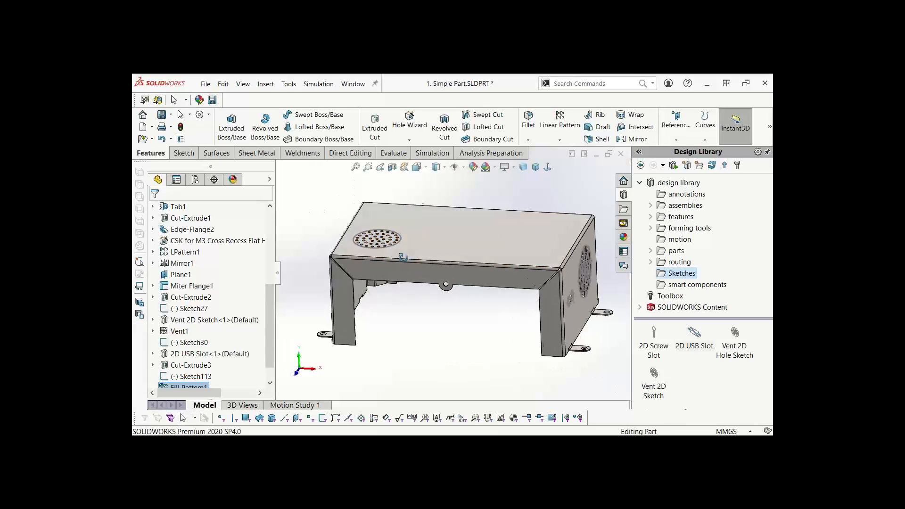
pyautogui.scroll(-4, 434, 278)
pyautogui.click(436, 275)
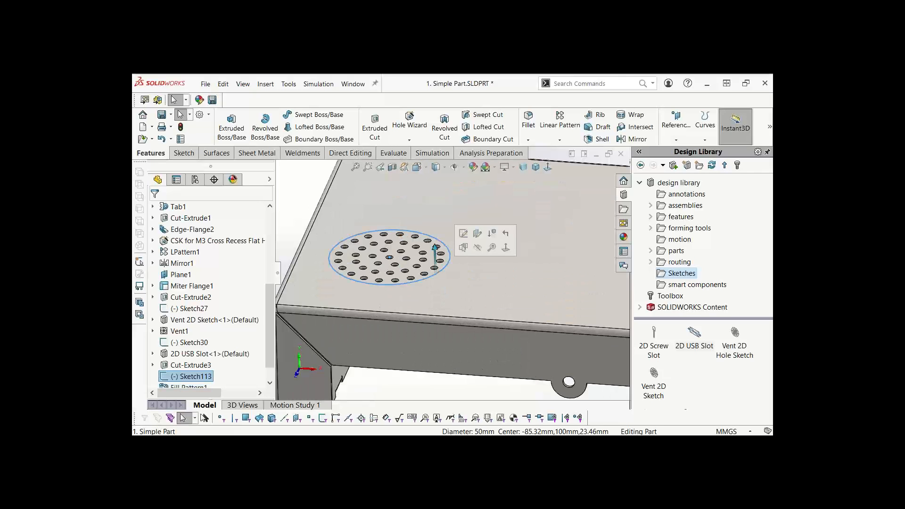
pyautogui.press('Escape')
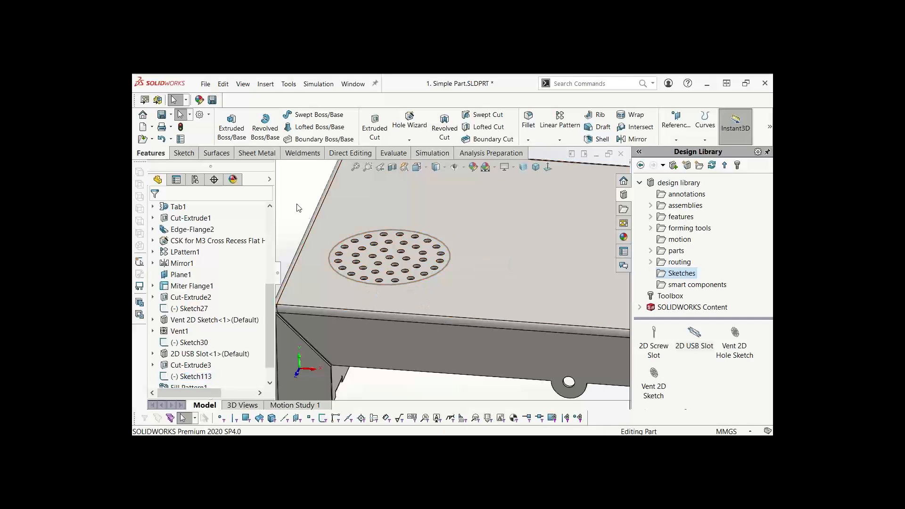
pyautogui.press('f')
pyautogui.moveTo(366, 254); pyautogui.dragTo(410, 272, button='middle')
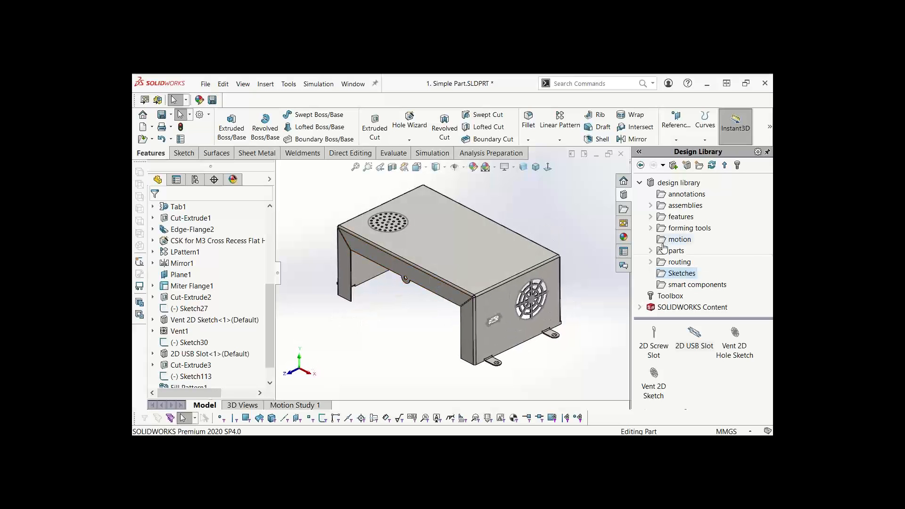
# Place the louver forming tool from the design library on the enclosure's top face, near the end with the round side vent
pyautogui.click(650, 228)
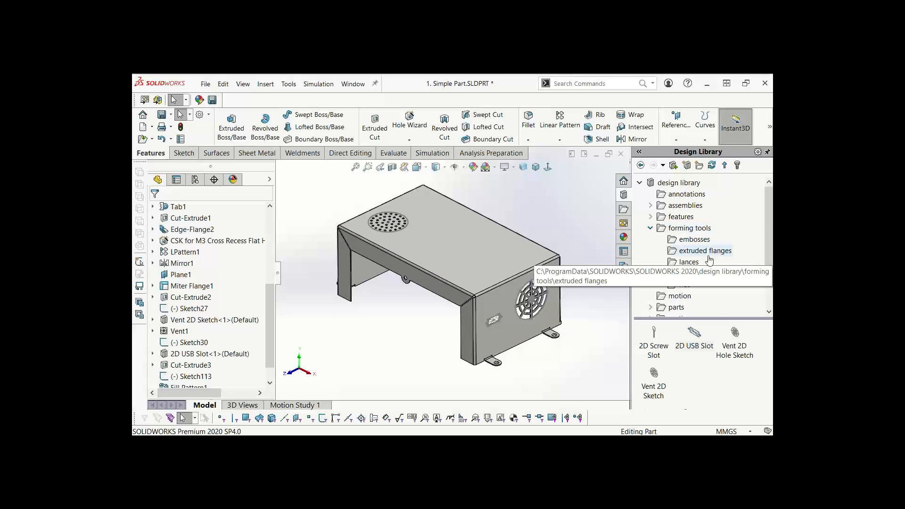
pyautogui.click(684, 274)
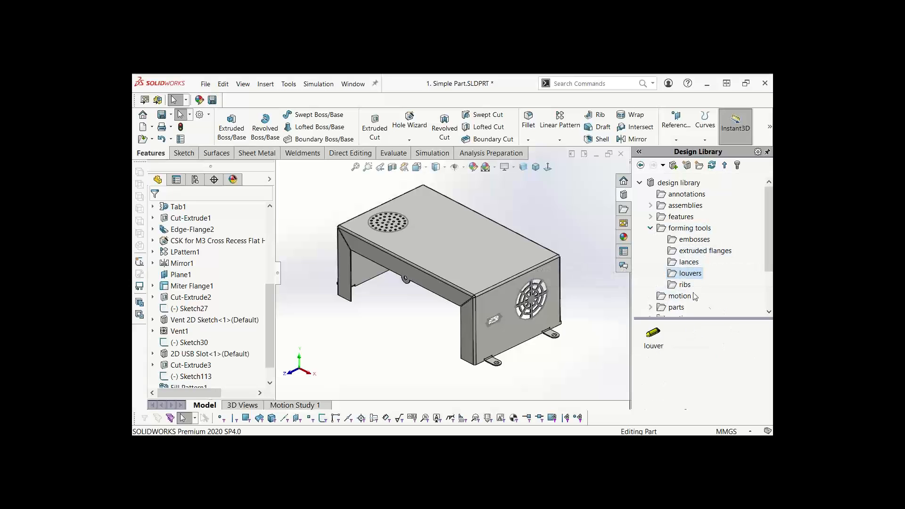
pyautogui.moveTo(657, 336); pyautogui.dragTo(514, 253)
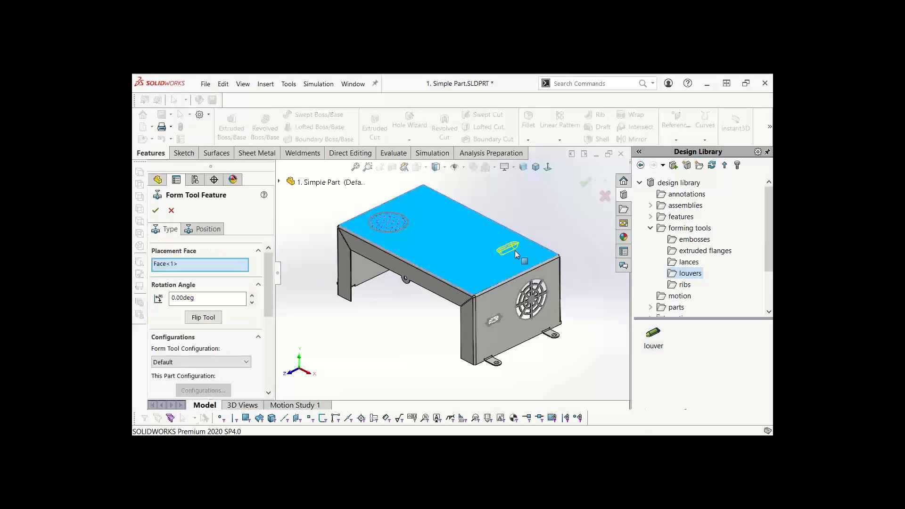
pyautogui.scroll(-3, 485, 255)
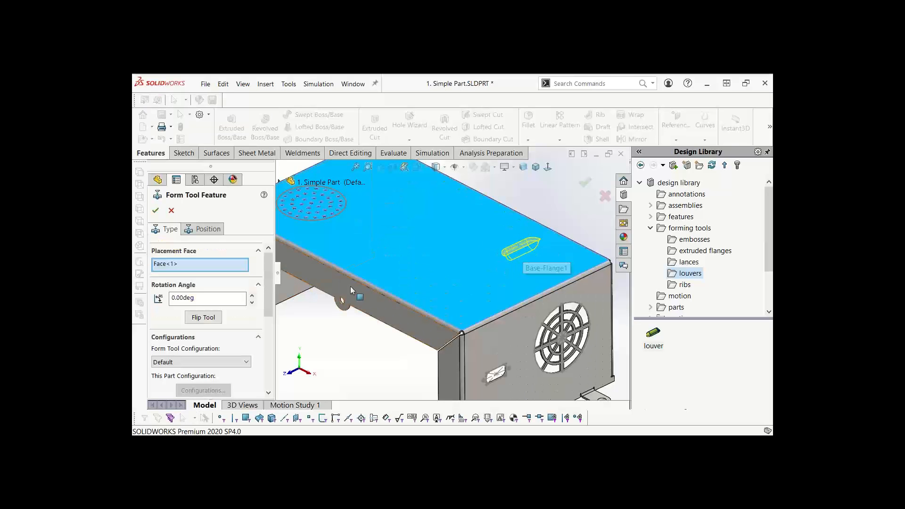
pyautogui.moveTo(515, 266)
pyautogui.mouseDown(button='middle')
pyautogui.moveTo(546, 218)
pyautogui.moveTo(556, 250)
pyautogui.moveTo(528, 252)
pyautogui.moveTo(515, 263)
pyautogui.moveTo(533, 269)
pyautogui.mouseUp(button='middle')
# Set the louver's rotation angle to 90 degrees
pyautogui.click(207, 298)
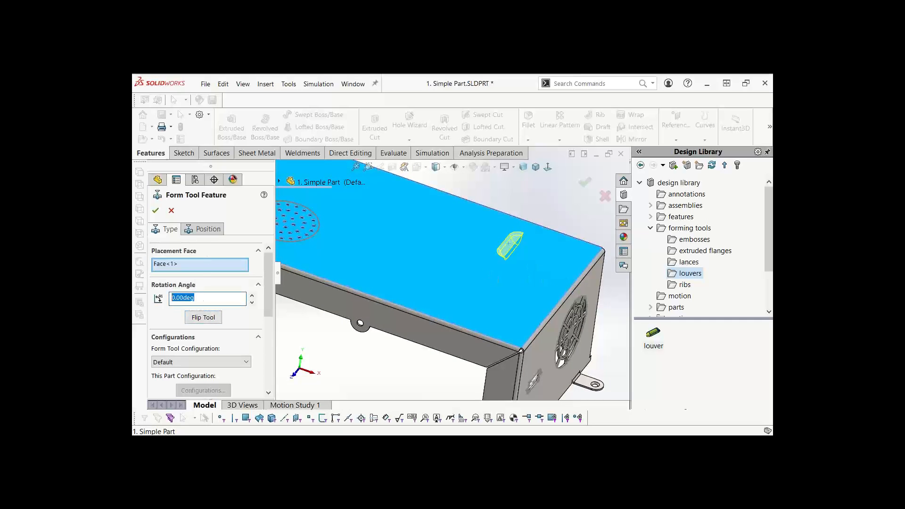
pyautogui.write('90')
pyautogui.press('Return')
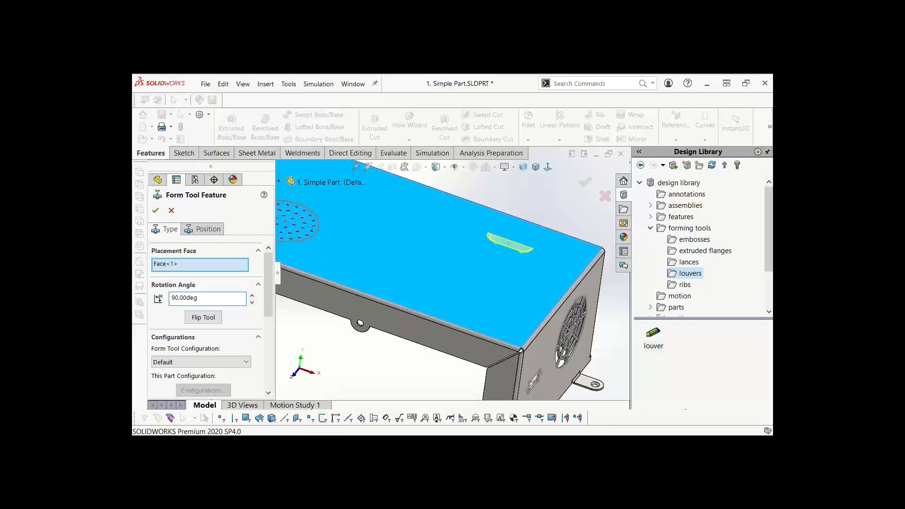
# Flip the louver tool, set its rotation angle to 270 degrees and create the louver
pyautogui.click(203, 318)
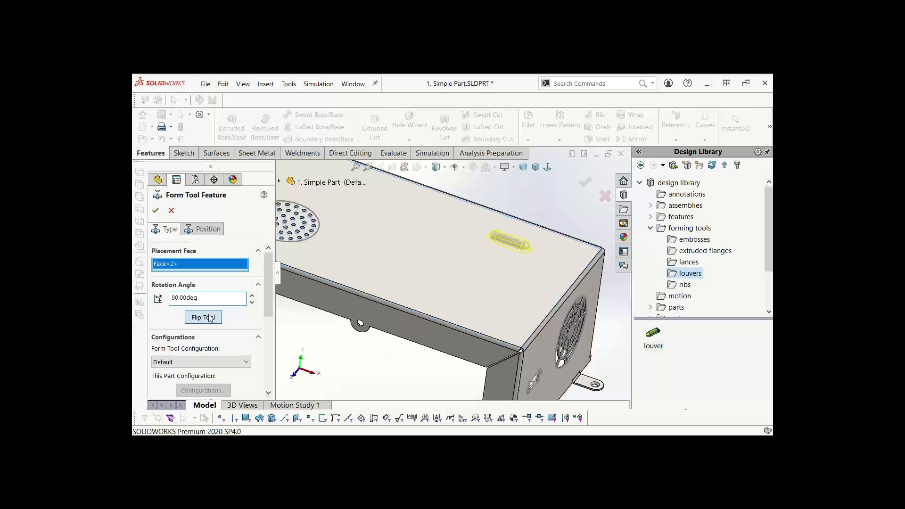
pyautogui.moveTo(528, 267); pyautogui.dragTo(472, 259, button='middle')
pyautogui.doubleClick(206, 298)
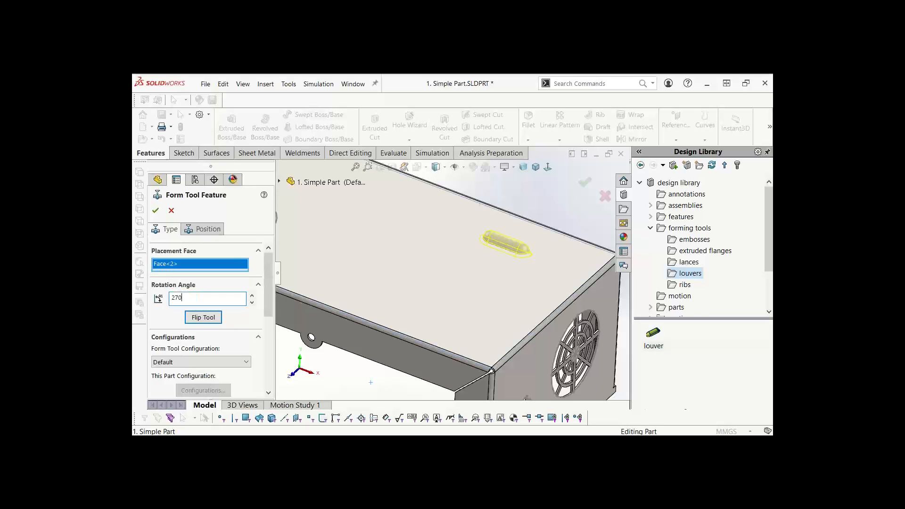
pyautogui.press('Return')
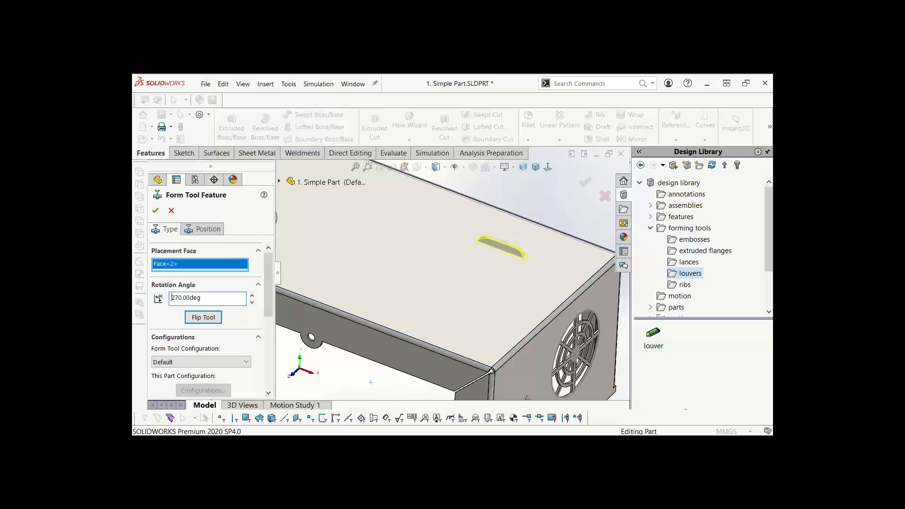
pyautogui.click(159, 210)
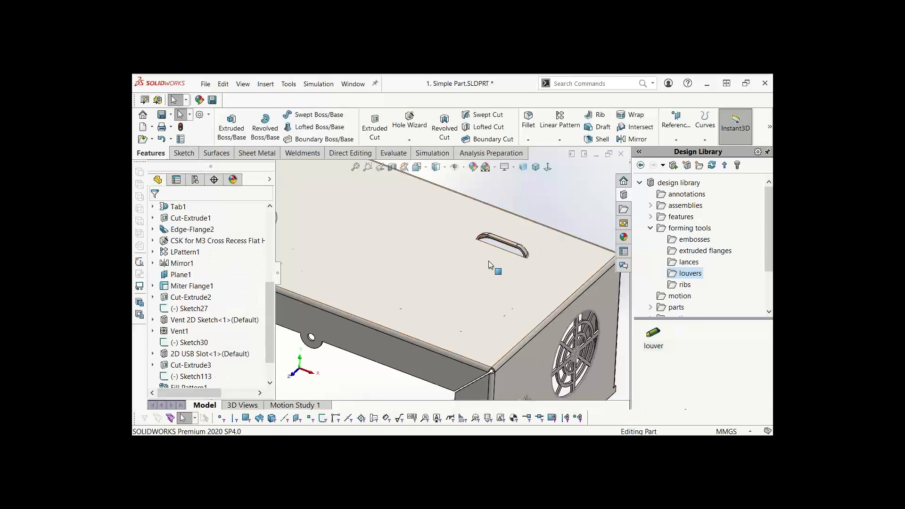
# Start a Linear Pattern with the top face's short edge above the round side vent as the first direction
pyautogui.scroll(2, 489, 262)
pyautogui.moveTo(502, 261); pyautogui.dragTo(505, 315, button='middle')
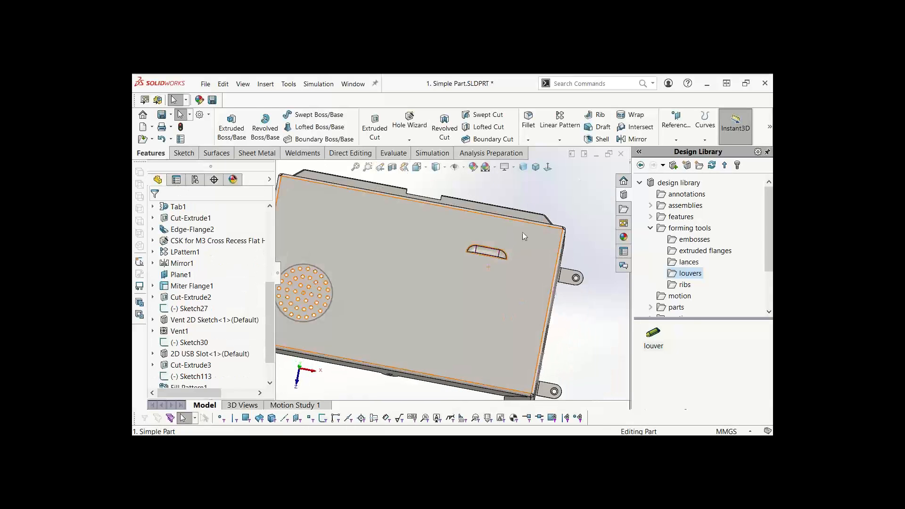
pyautogui.moveTo(517, 208); pyautogui.dragTo(524, 225, button='middle')
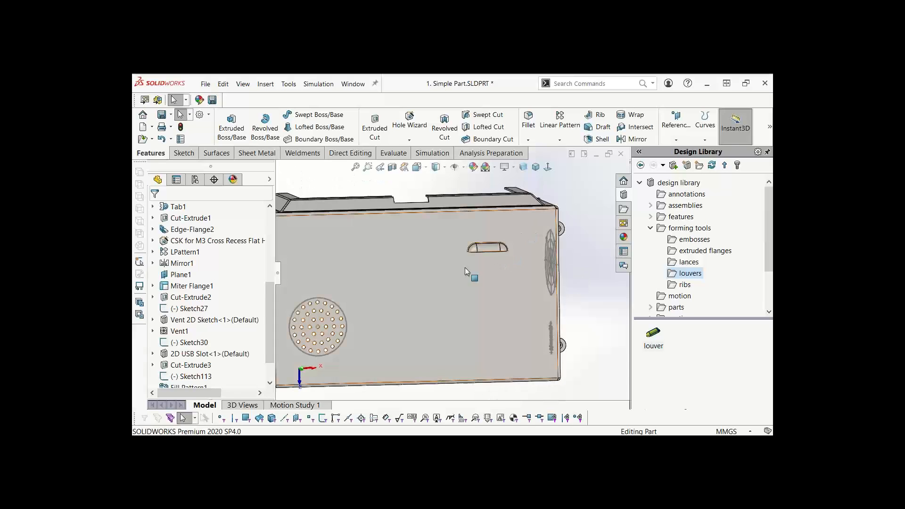
pyautogui.moveTo(465, 267); pyautogui.dragTo(476, 163, button='middle')
pyautogui.click(560, 140)
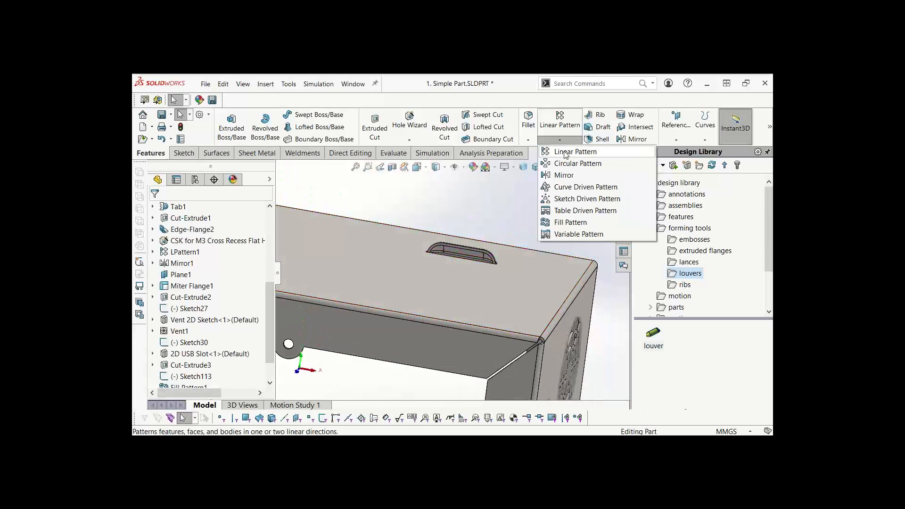
pyautogui.click(565, 152)
pyautogui.moveTo(518, 227); pyautogui.dragTo(477, 262, button='middle')
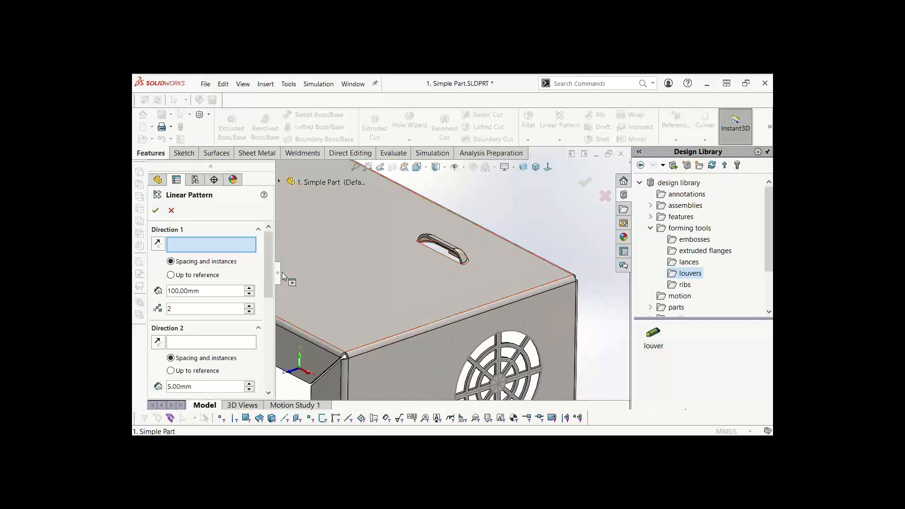
pyautogui.click(477, 307)
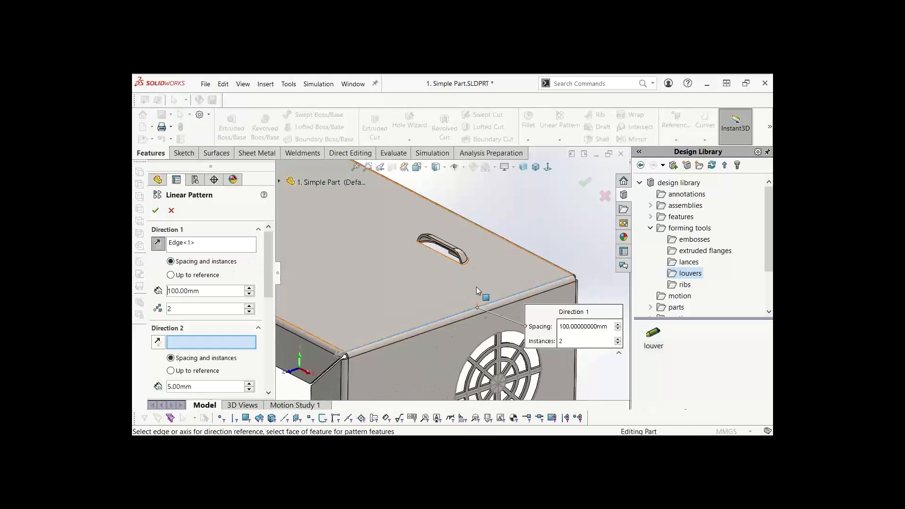
# Select the louver on the top face as the feature to repeat in the linear pattern
pyautogui.moveTo(266, 294); pyautogui.dragTo(272, 384)
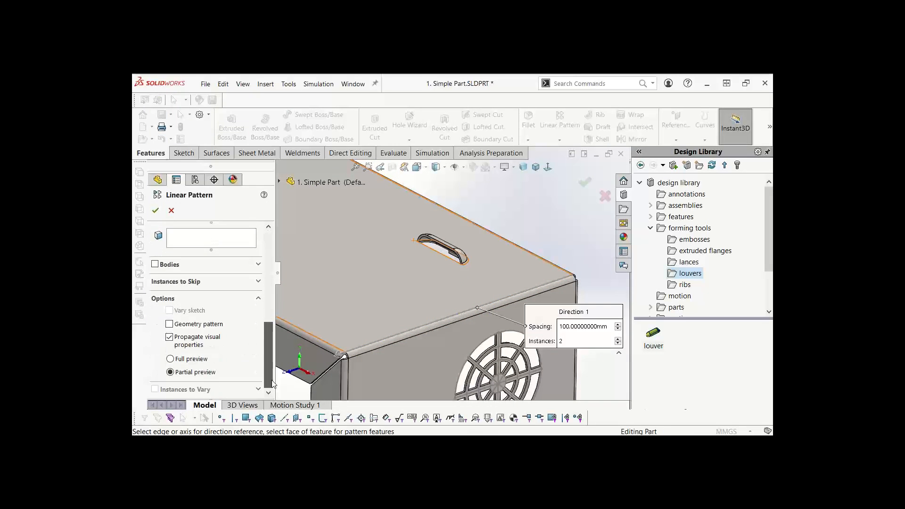
pyautogui.click(200, 243)
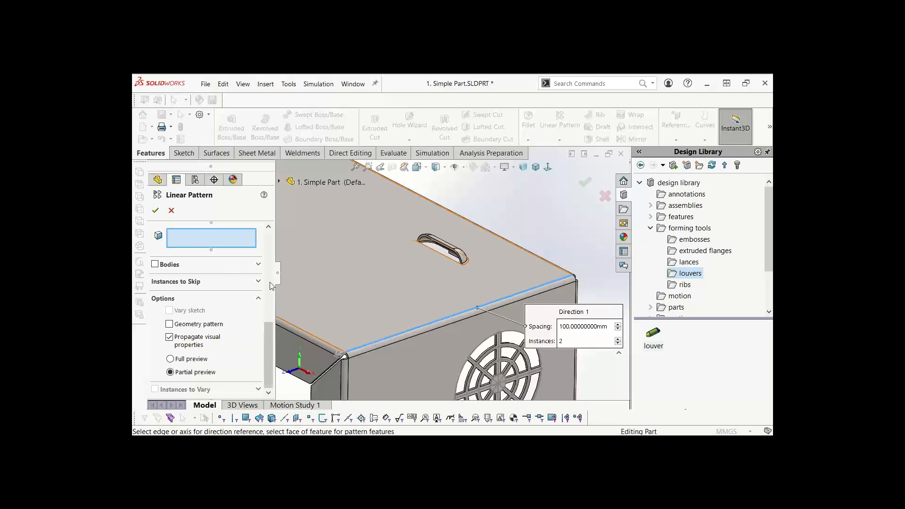
pyautogui.moveTo(272, 332); pyautogui.dragTo(271, 285)
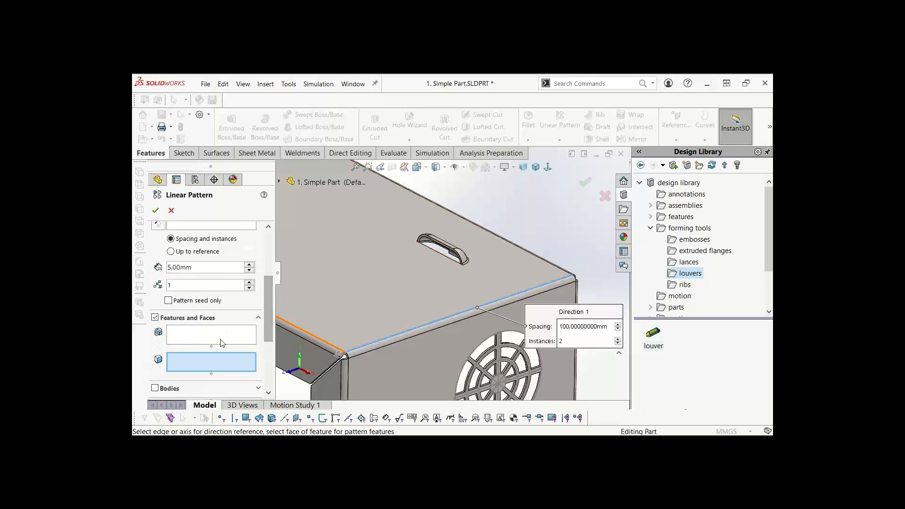
pyautogui.moveTo(450, 249); pyautogui.dragTo(427, 287, button='middle')
pyautogui.click(440, 250)
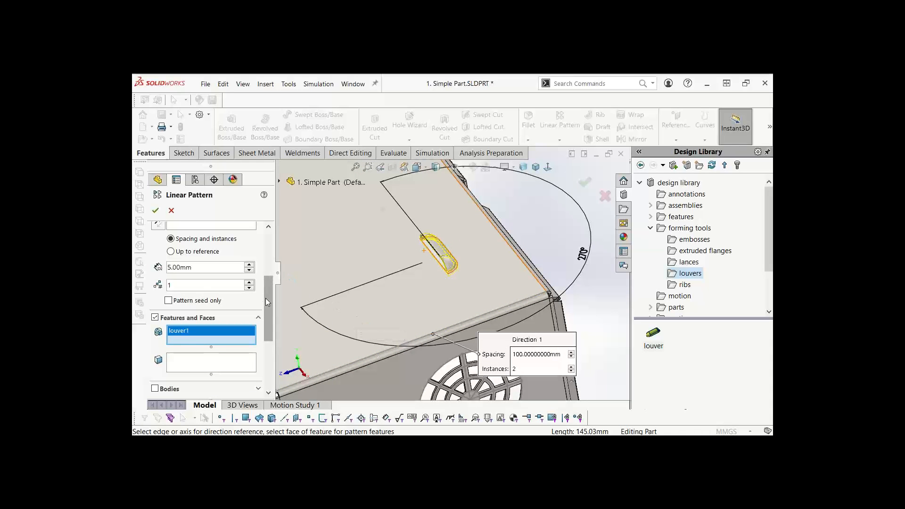
# Try Direction 1 spacings of 110 mm and 105 mm for the louver pattern
pyautogui.scroll(3, 269, 302)
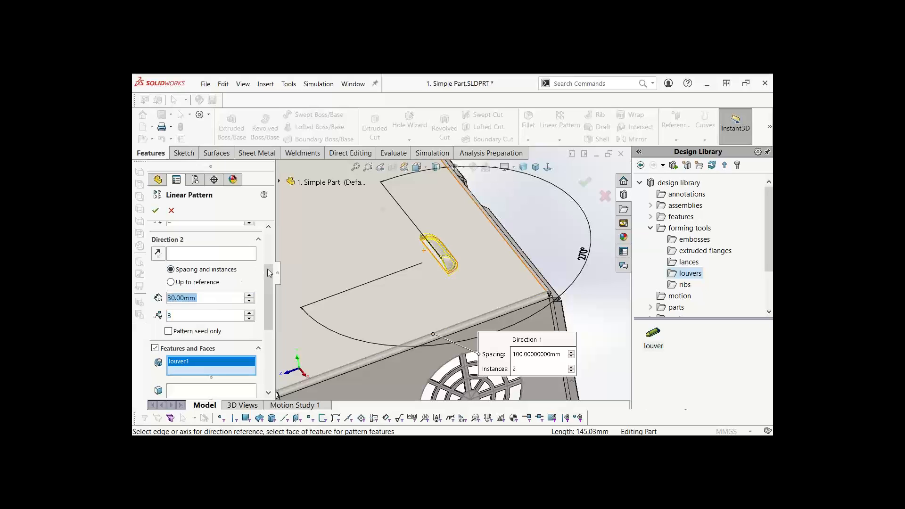
pyautogui.scroll(6, 269, 273)
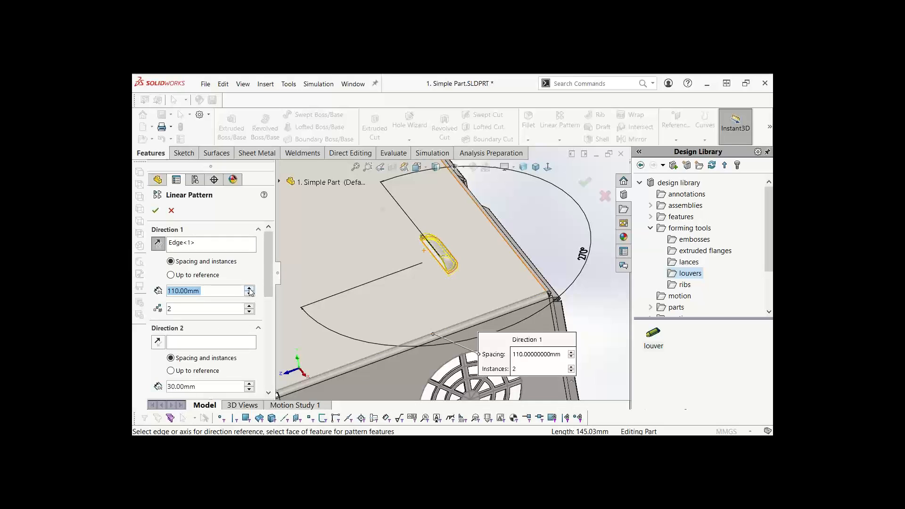
pyautogui.scroll(2, 493, 260)
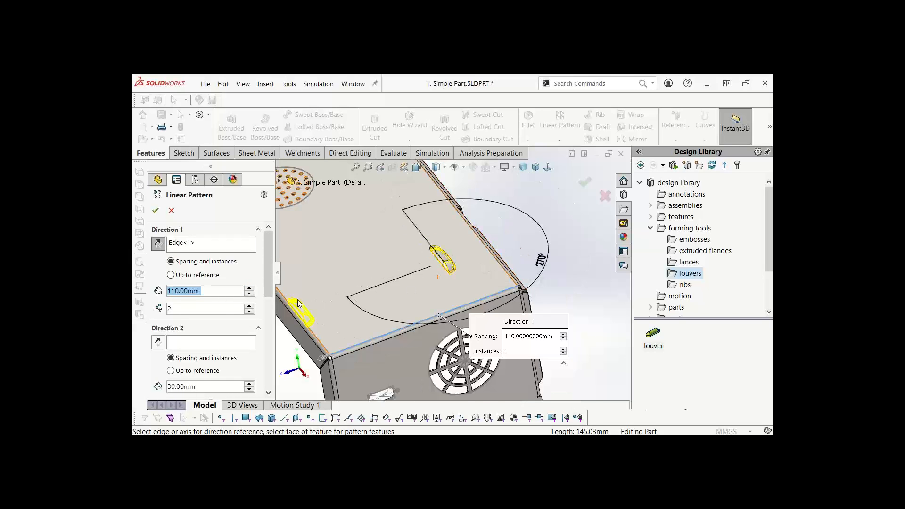
pyautogui.scroll(-1, 295, 288)
pyautogui.click(250, 294)
pyautogui.click(249, 293)
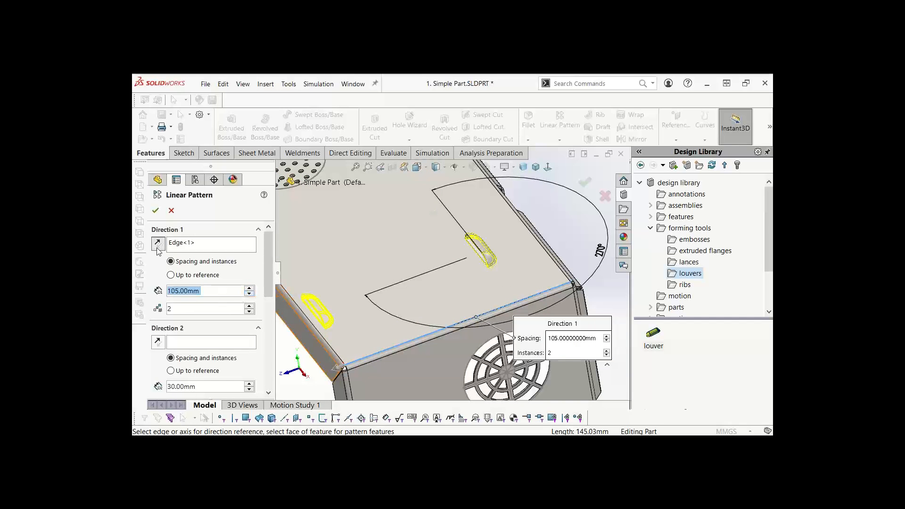
# Set the Direction 1 spacing to 20 mm with 3 instances and create the louver pattern
pyautogui.write('22')
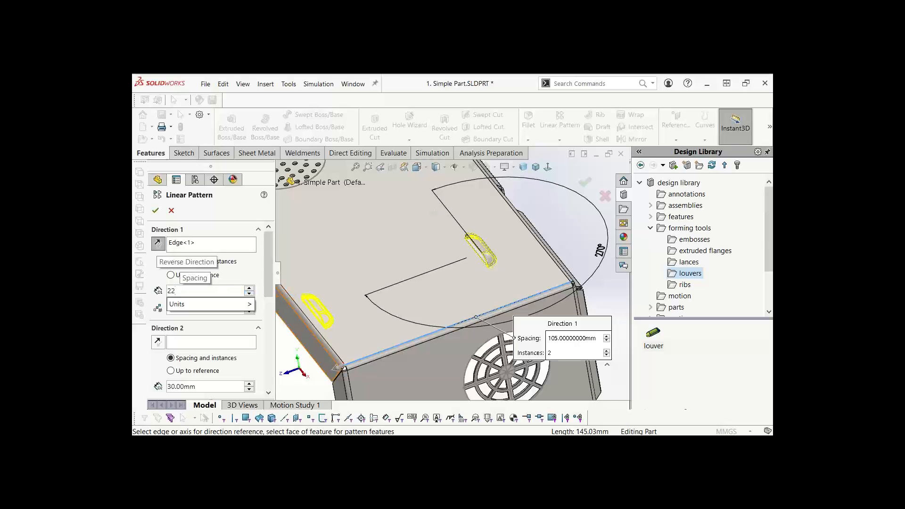
pyautogui.press('BackSpace')
pyautogui.write('0')
pyautogui.press('Return')
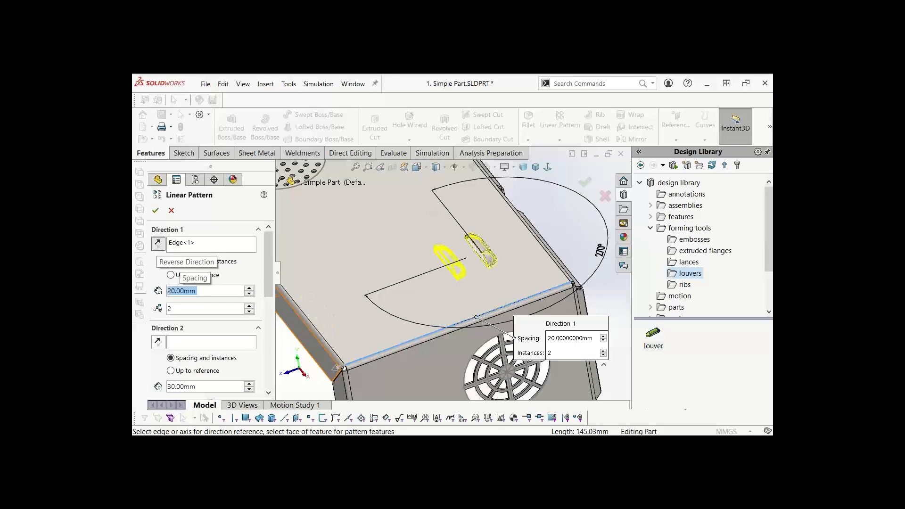
pyautogui.click(249, 307)
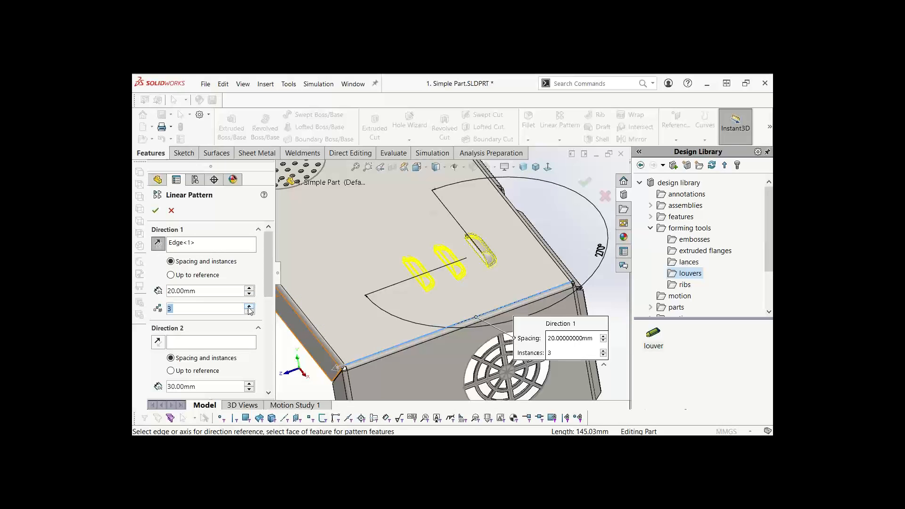
pyautogui.click(155, 211)
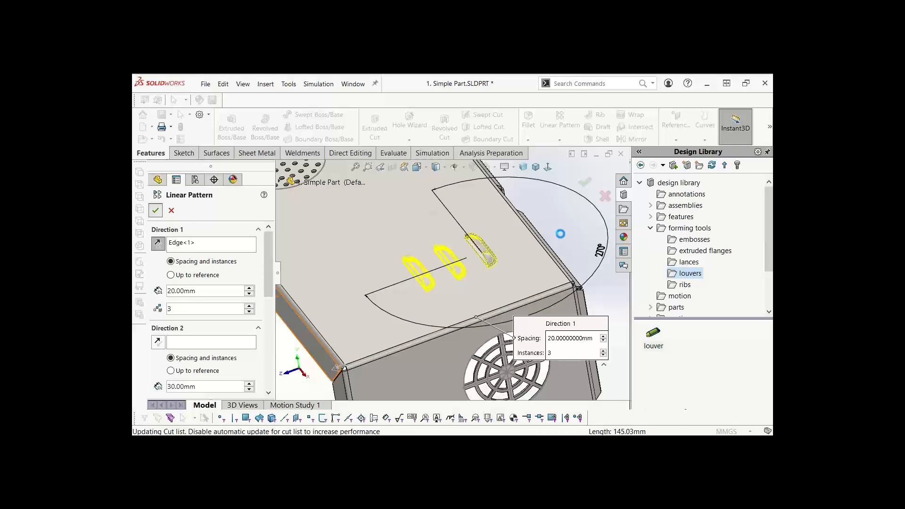
# Toggle the flat display from the enclosure's top face to view the unfolded outline over the bent part, and dismiss it
pyautogui.hotkey('ctrl', '7')
pyautogui.moveTo(509, 246); pyautogui.dragTo(467, 238, button='middle')
pyautogui.rightClick(456, 234)
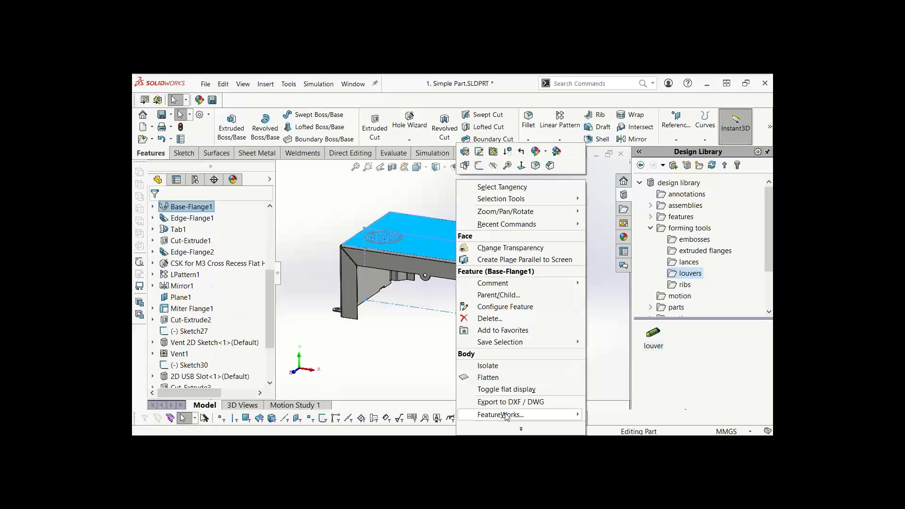
pyautogui.click(492, 388)
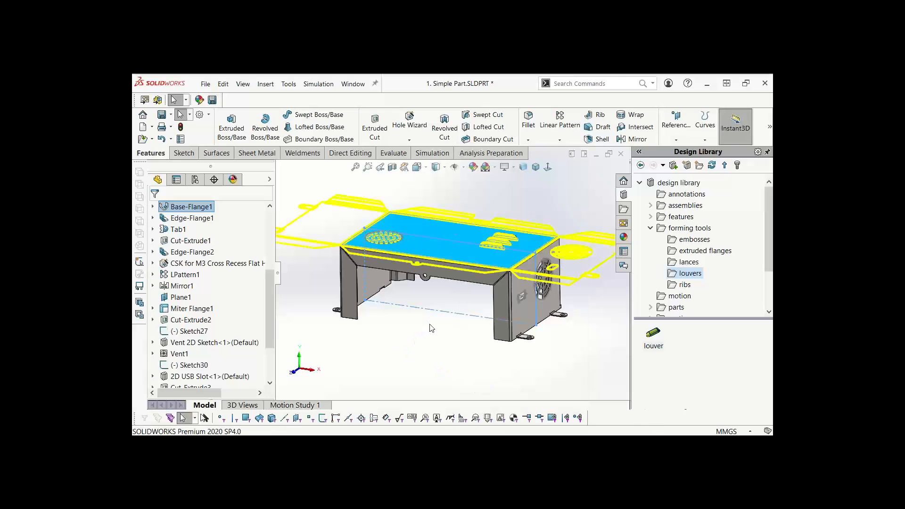
pyautogui.moveTo(448, 322); pyautogui.dragTo(406, 334, button='middle')
pyautogui.click(436, 345)
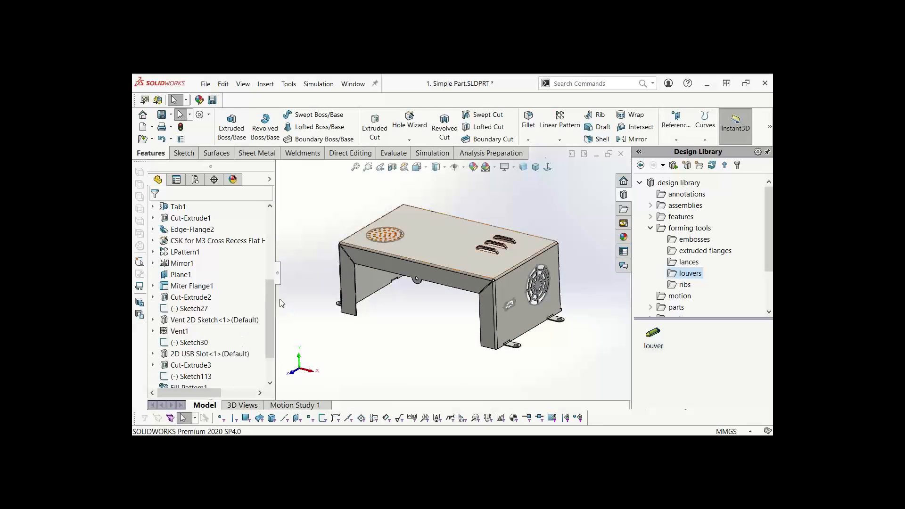
# Flatten the sheet metal enclosure and inspect the unfolded blank and its mounting tabs up close
pyautogui.click(257, 153)
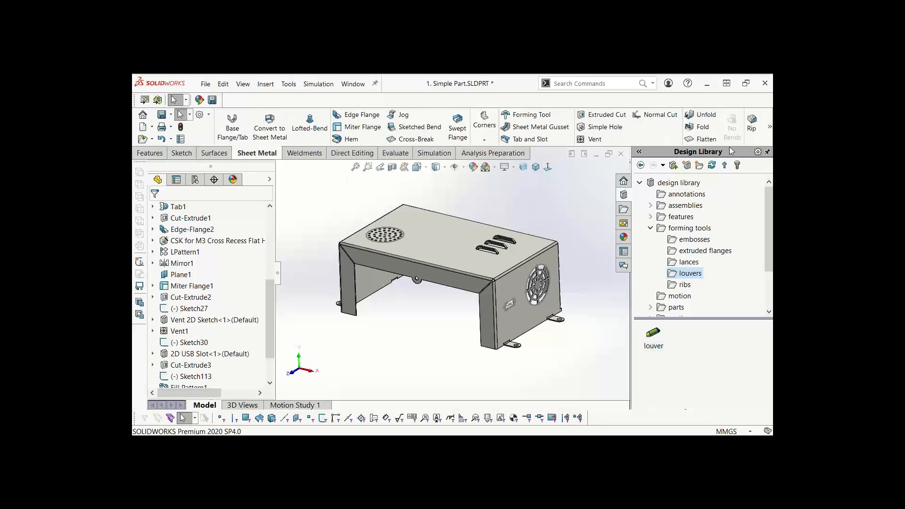
pyautogui.click(700, 140)
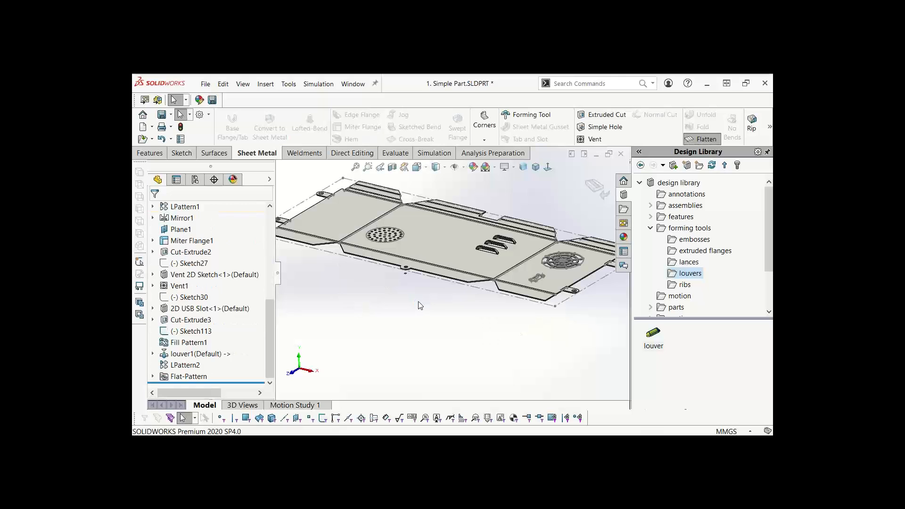
pyautogui.moveTo(443, 331); pyautogui.dragTo(341, 282, button='middle')
pyautogui.scroll(-10, 342, 282)
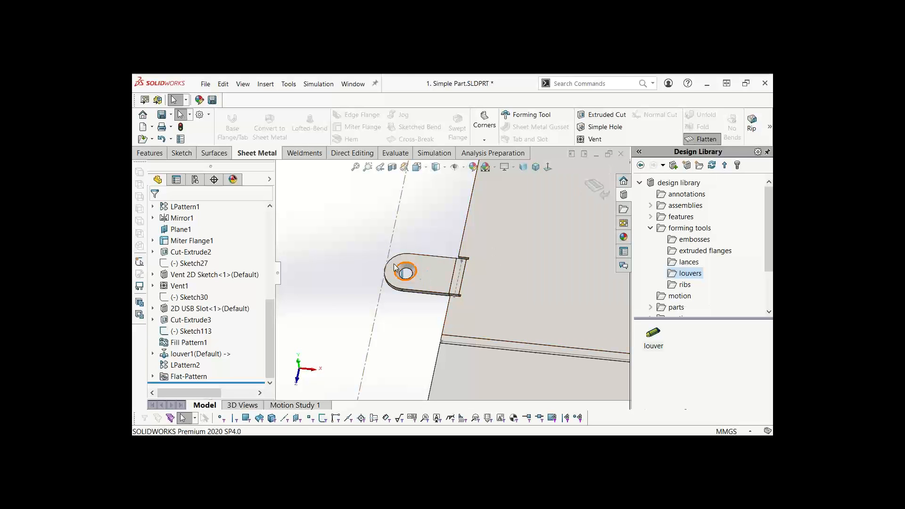
pyautogui.press('f')
pyautogui.scroll(-6, 318, 276)
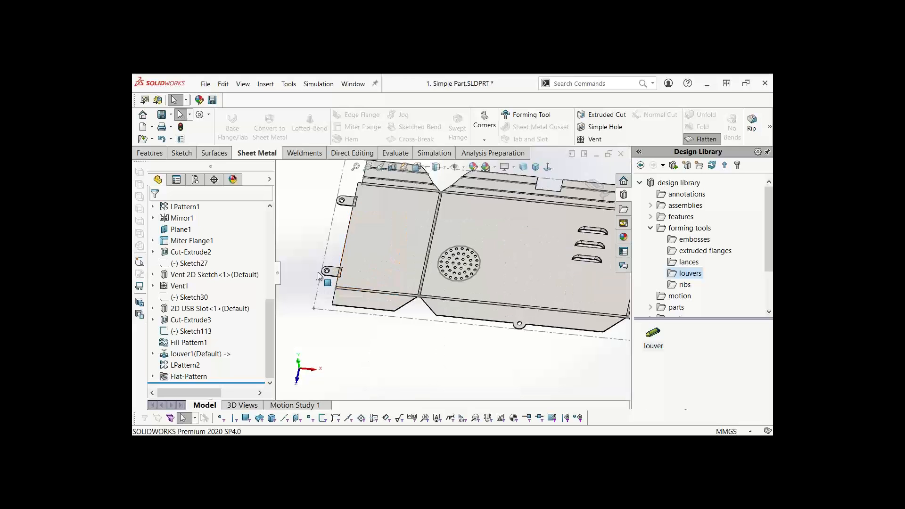
pyautogui.press('f')
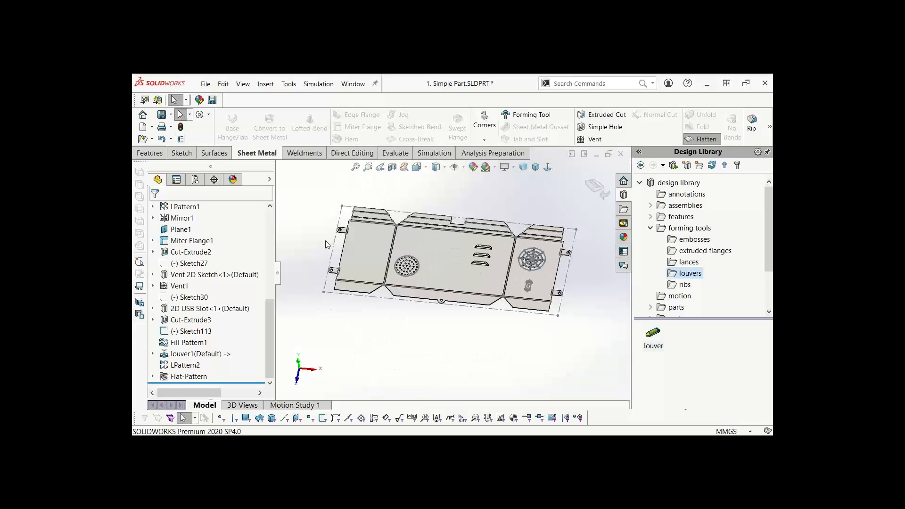
# Review the flat pattern feature's current settings, reapply them, and examine the bend regions of the unfolded blank up close
pyautogui.moveTo(478, 322)
pyautogui.mouseDown(button='middle')
pyautogui.moveTo(486, 317)
pyautogui.moveTo(472, 330)
pyautogui.mouseUp(button='middle')
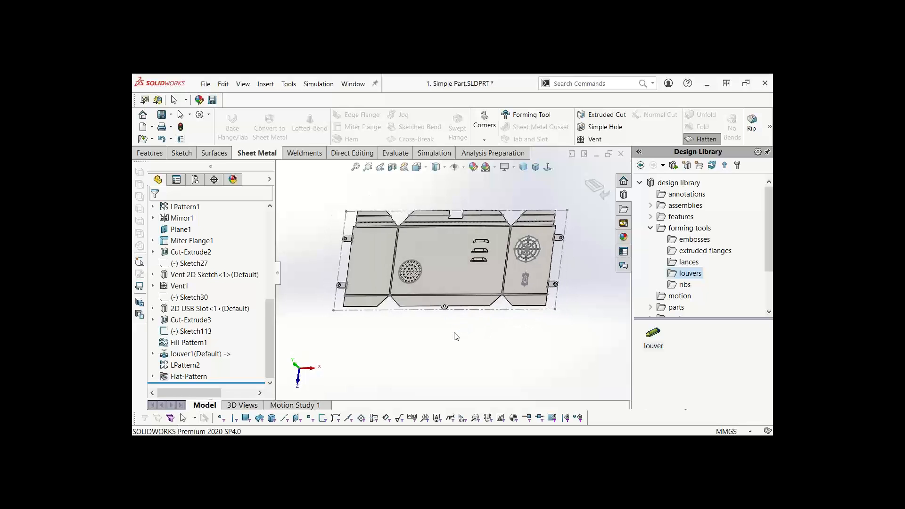
pyautogui.click(152, 376)
pyautogui.click(171, 377)
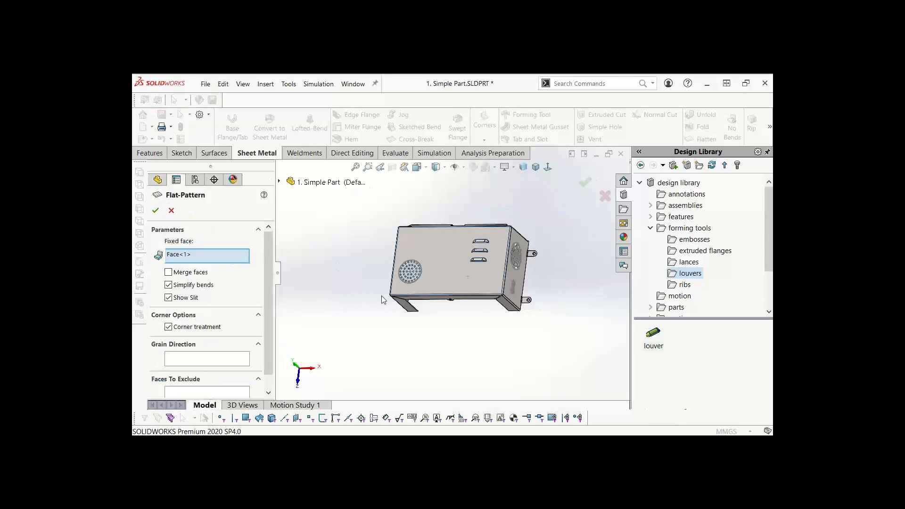
pyautogui.moveTo(471, 282)
pyautogui.mouseDown(button='middle')
pyautogui.moveTo(479, 277)
pyautogui.moveTo(491, 313)
pyautogui.moveTo(485, 285)
pyautogui.mouseUp(button='middle')
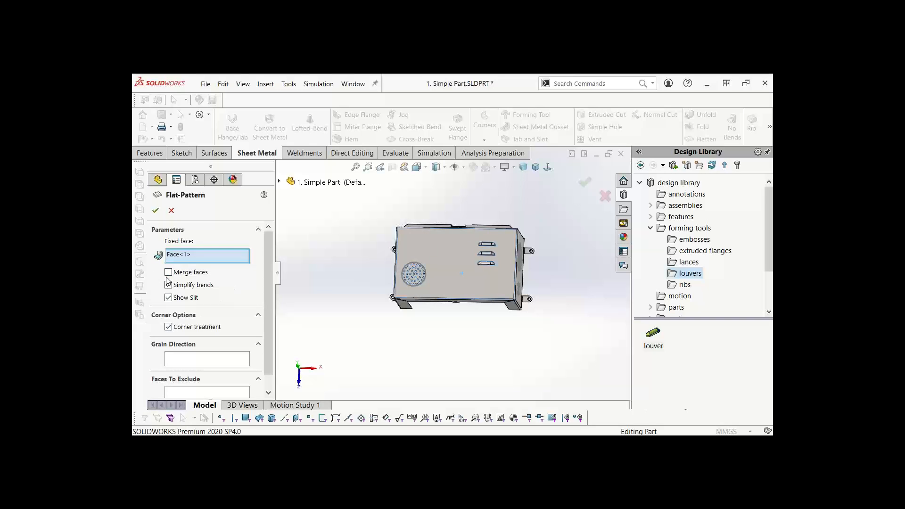
pyautogui.click(155, 210)
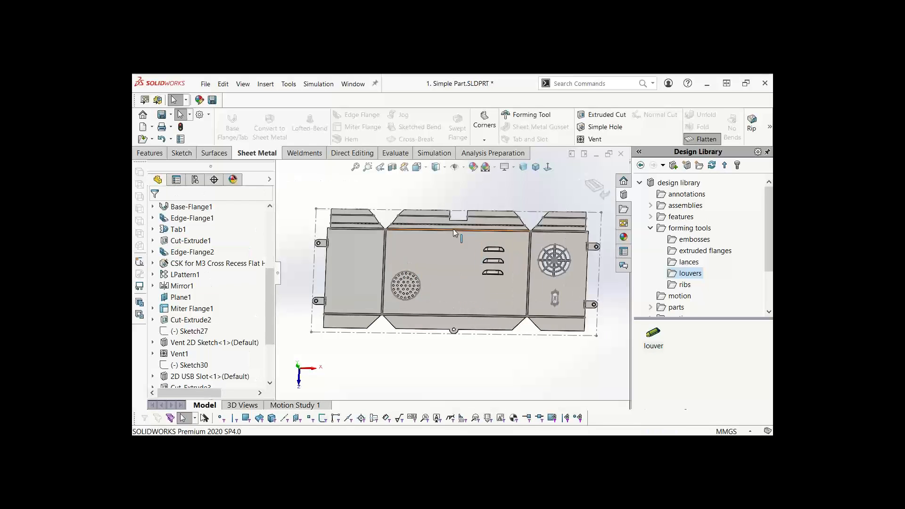
pyautogui.scroll(-5, 454, 228)
pyautogui.scroll(-4, 417, 236)
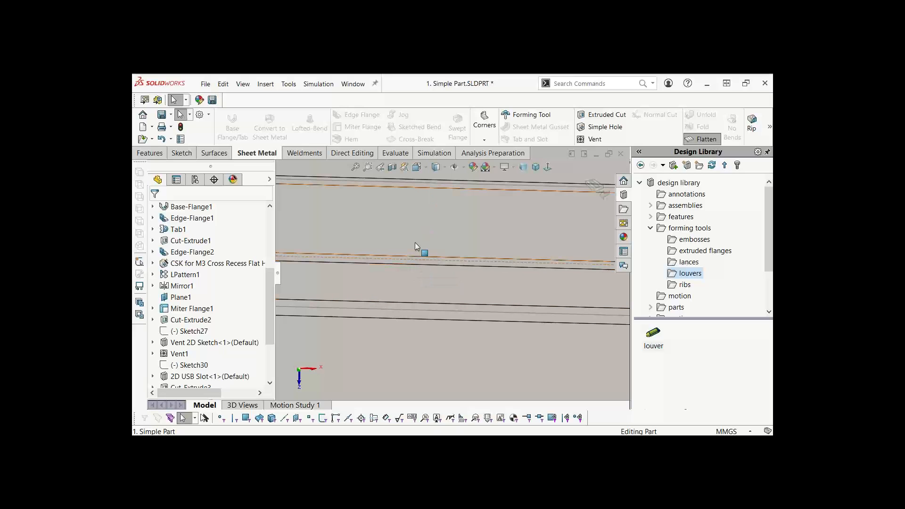
pyautogui.scroll(5, 422, 271)
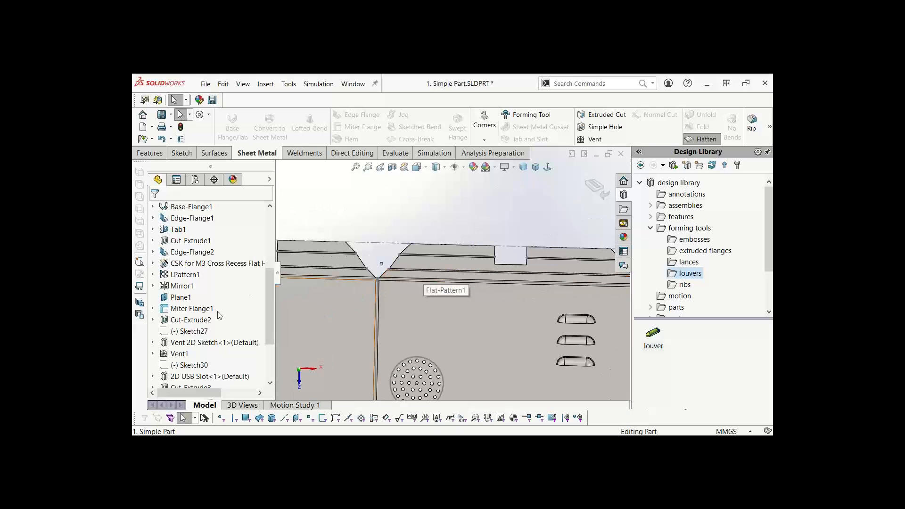
# Edit the flat pattern feature to merge faces and rebuild the flattened blank with the simplified bend regions
pyautogui.scroll(-3, 203, 368)
pyautogui.click(198, 376)
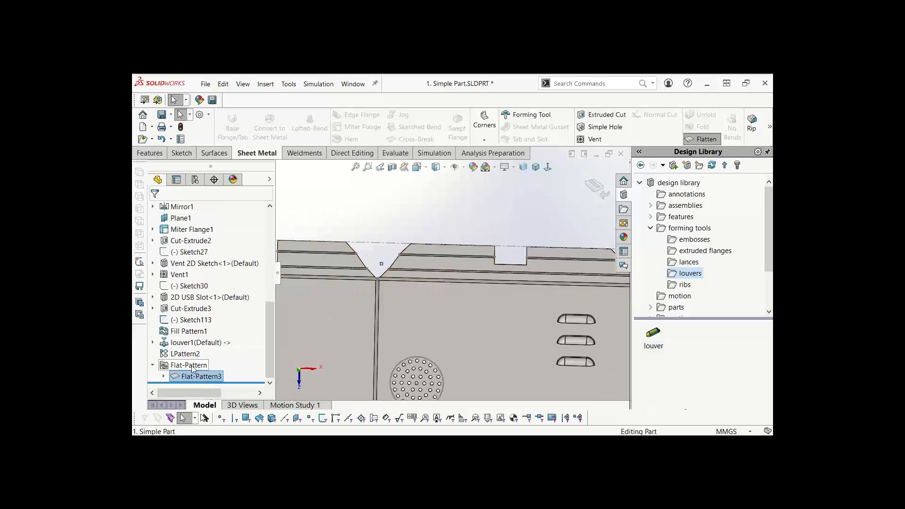
pyautogui.rightClick(198, 376)
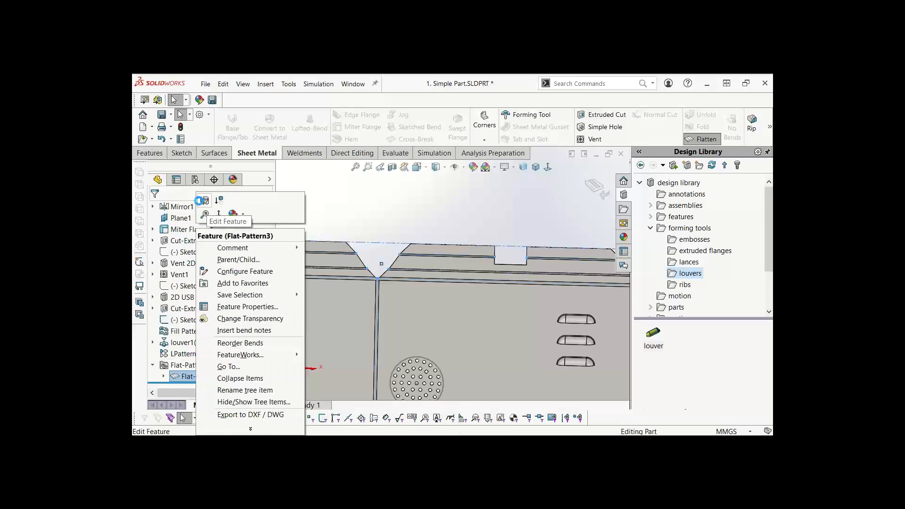
pyautogui.click(199, 200)
pyautogui.click(169, 273)
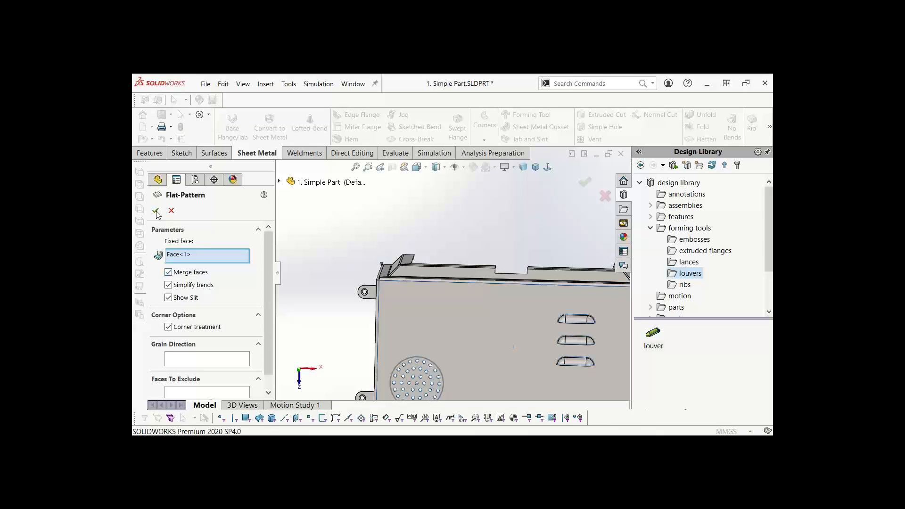
pyautogui.click(155, 210)
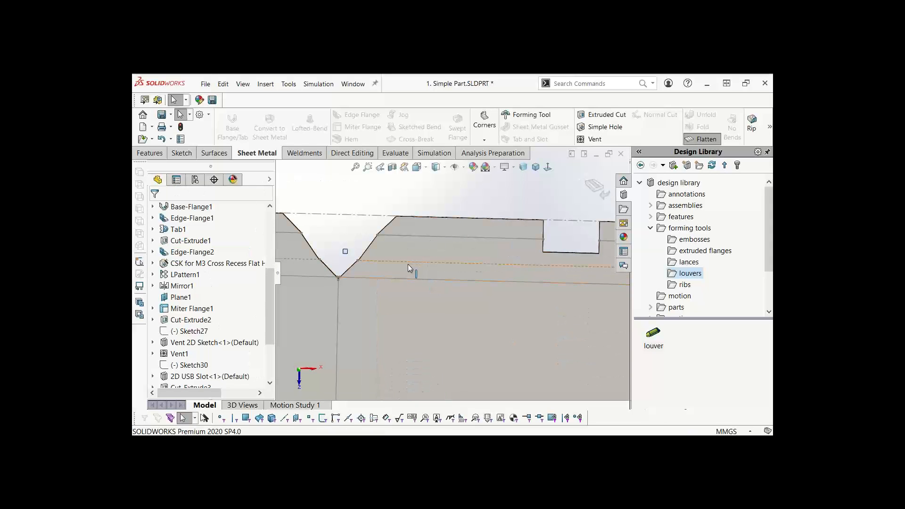
pyautogui.press('f')
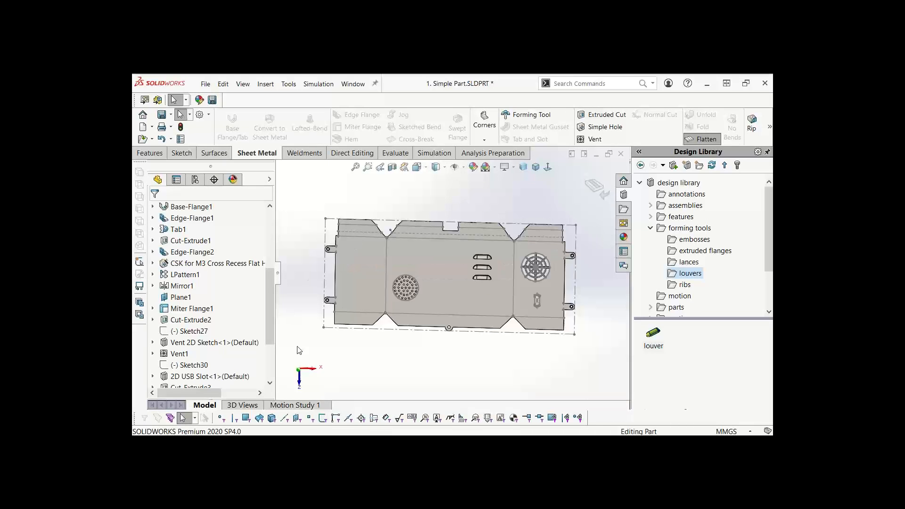
# Reopen the flat pattern feature for editing and set its grain direction along the long lower edge of the enclosure's top face
pyautogui.scroll(-2, 196, 375)
pyautogui.scroll(-3, 196, 375)
pyautogui.click(201, 377)
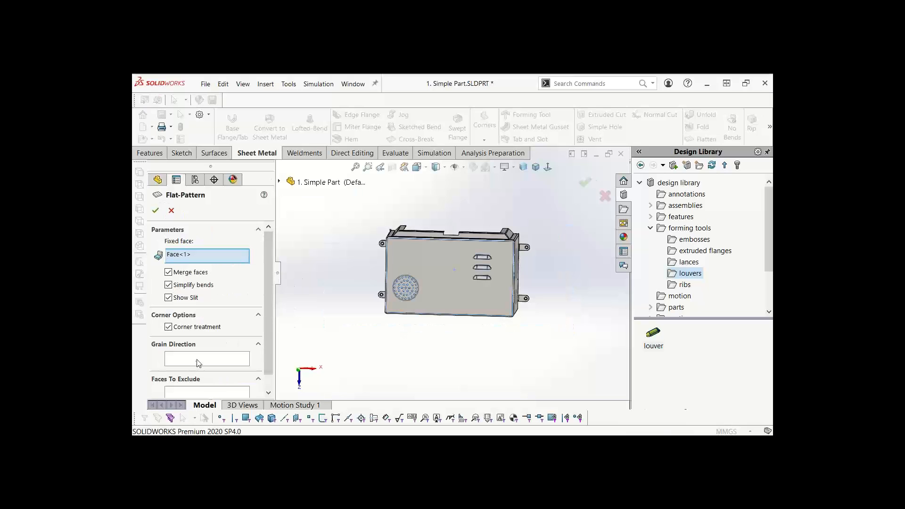
pyautogui.click(196, 361)
pyautogui.click(453, 314)
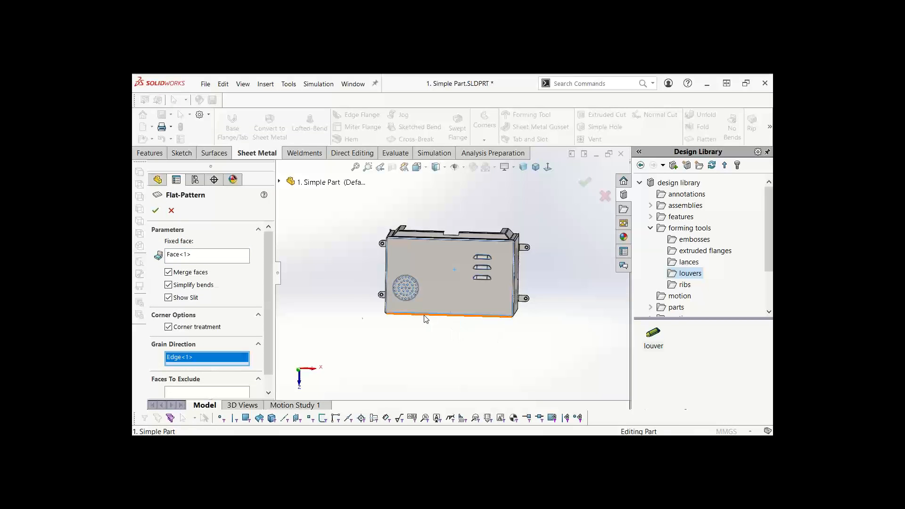
pyautogui.scroll(2, 391, 299)
pyautogui.scroll(3, 390, 299)
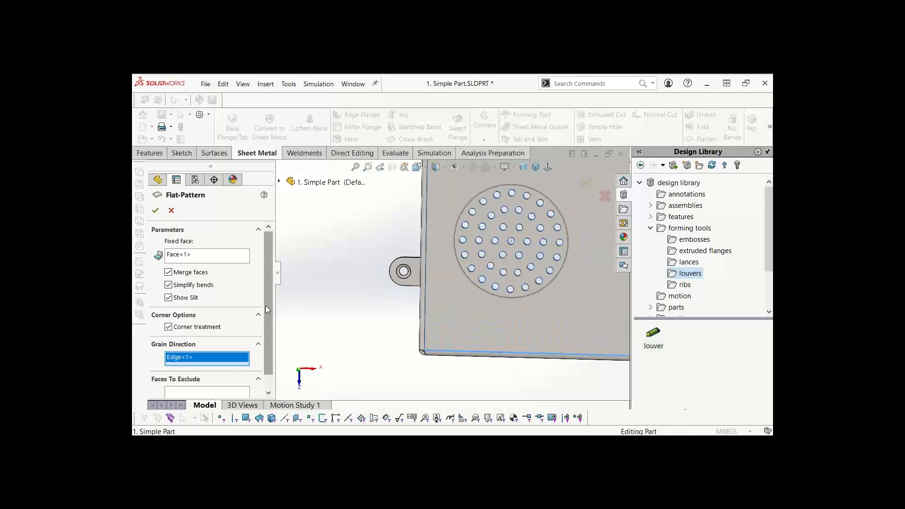
# Exclude the countersink faces of the two mounting tabs on the enclosure's left side from the flat pattern
pyautogui.scroll(-1, 270, 313)
pyautogui.click(207, 380)
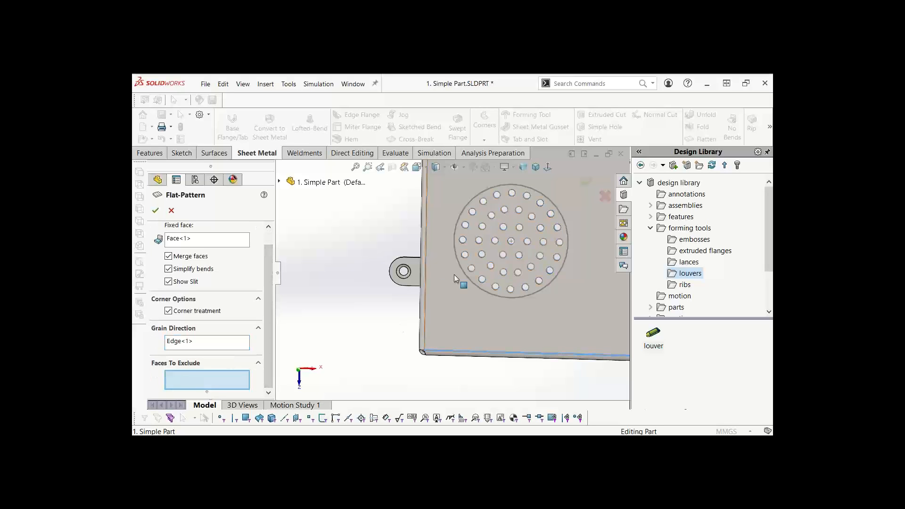
pyautogui.scroll(2, 395, 278)
pyautogui.scroll(1, 396, 278)
pyautogui.click(422, 267)
pyautogui.scroll(2, 424, 269)
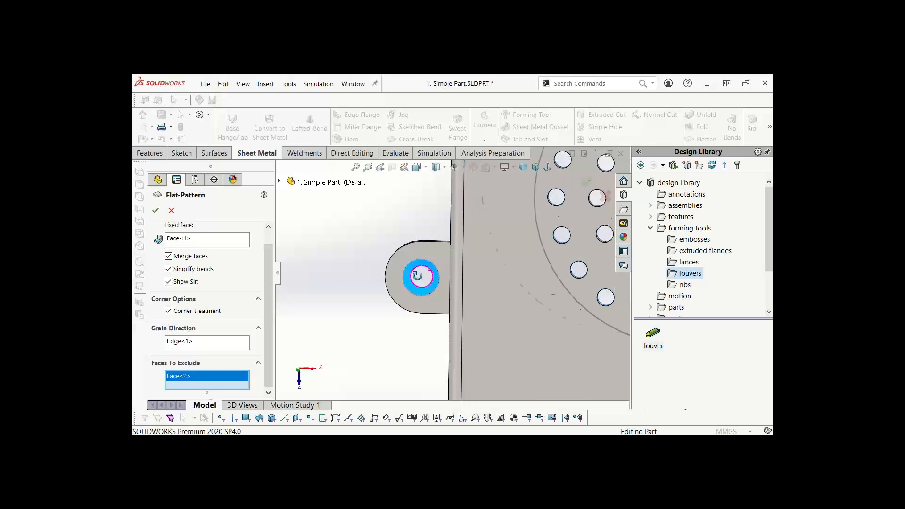
pyautogui.scroll(3, 424, 274)
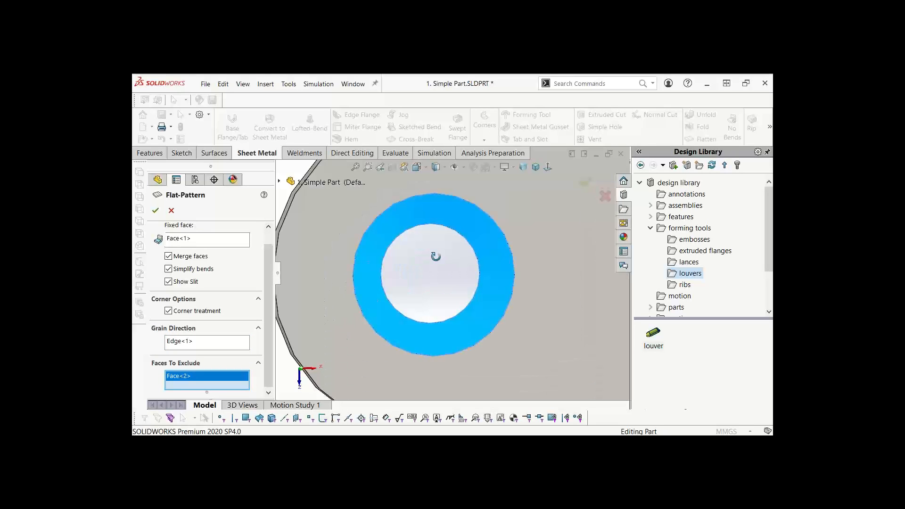
pyautogui.press('f')
pyautogui.scroll(5, 330, 238)
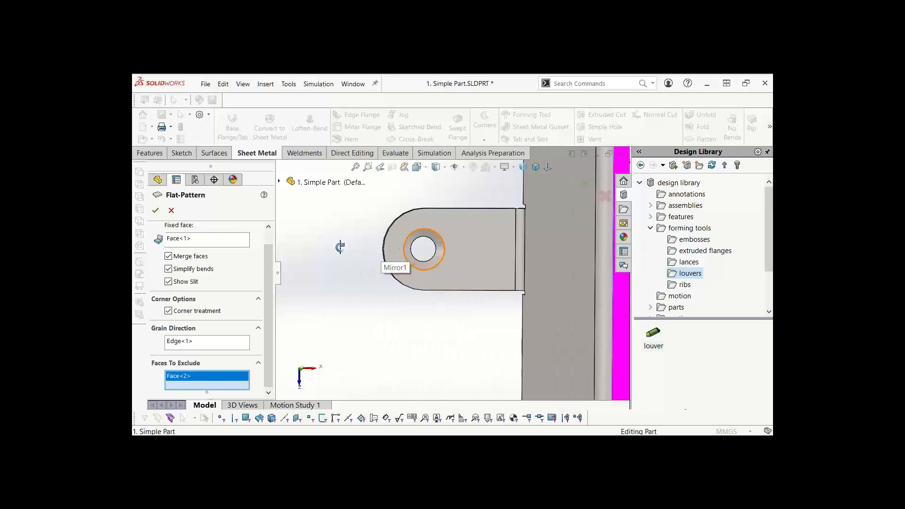
pyautogui.click(434, 234)
pyautogui.press('f')
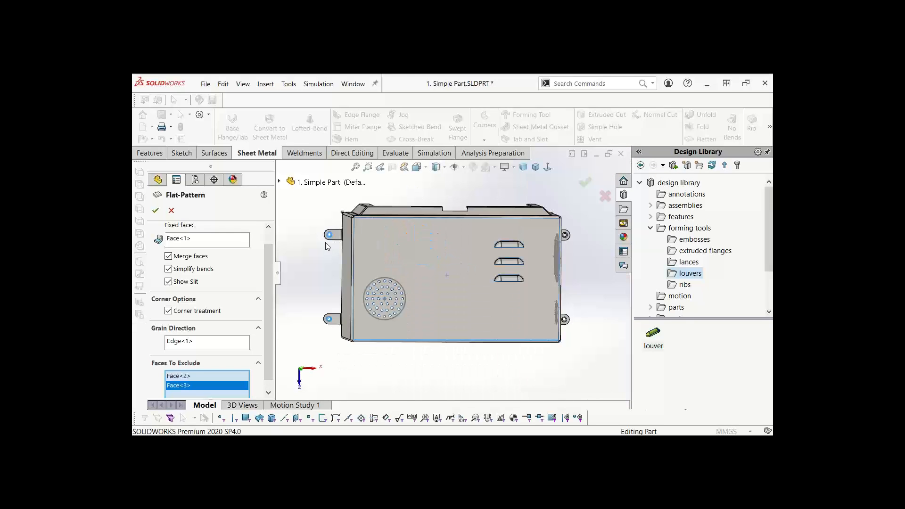
# Exclude the countersink faces of the two right-side mounting tabs as well, apply the flat pattern changes, and check a flattened tab
pyautogui.scroll(5, 477, 236)
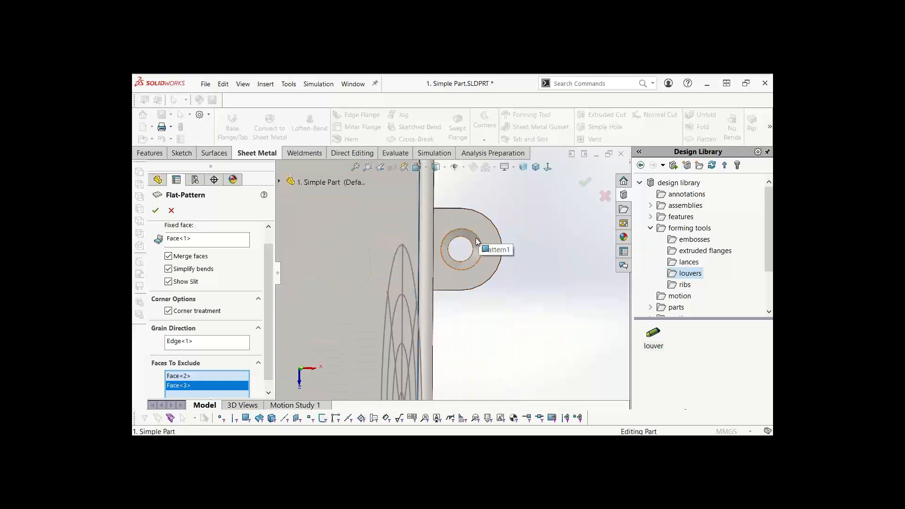
pyautogui.click(476, 238)
pyautogui.press('f')
pyautogui.scroll(5, 497, 285)
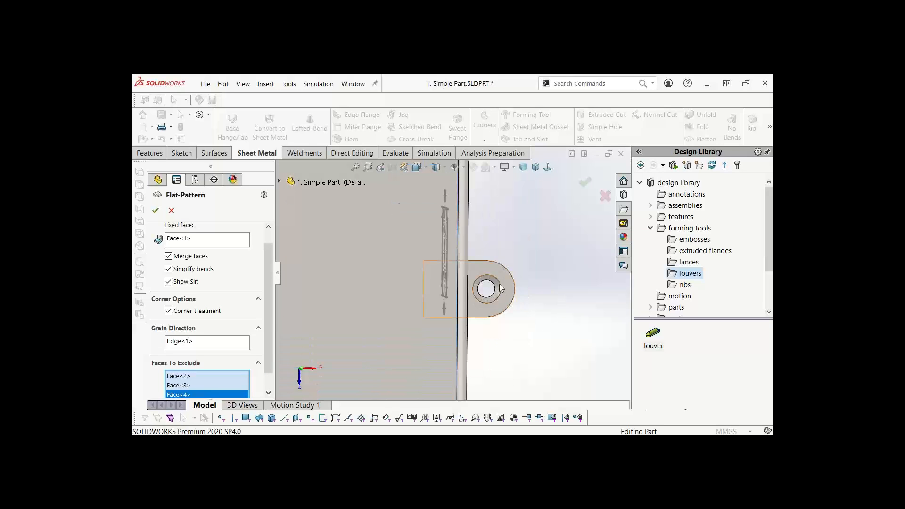
pyautogui.click(496, 286)
pyautogui.click(156, 211)
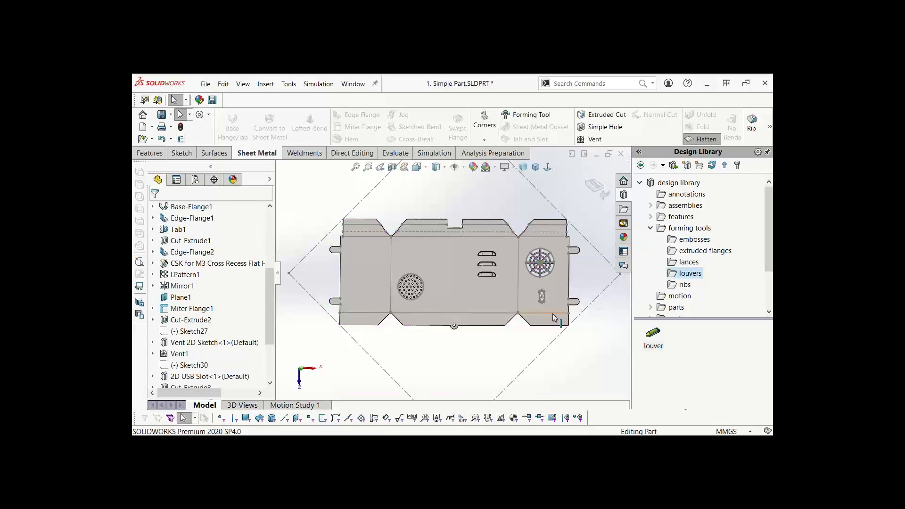
pyautogui.scroll(5, 554, 309)
pyautogui.scroll(5, 521, 309)
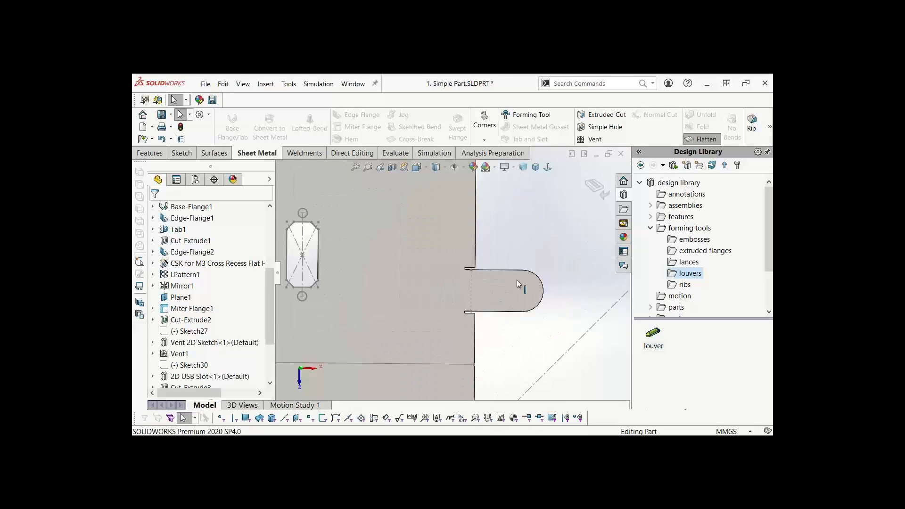
pyautogui.press('f')
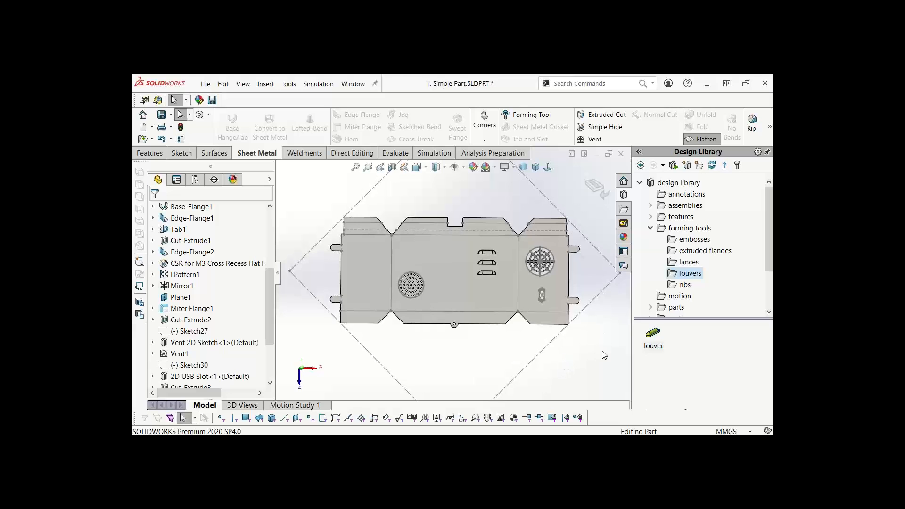
# Start a DXF export of the flattened part under the file name 1. Simple Part.DXF
pyautogui.rightClick(431, 289)
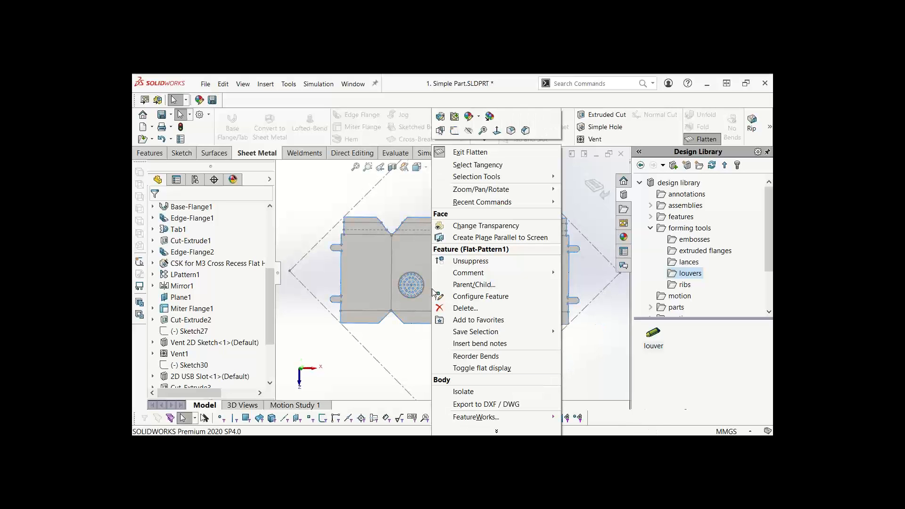
pyautogui.click(478, 407)
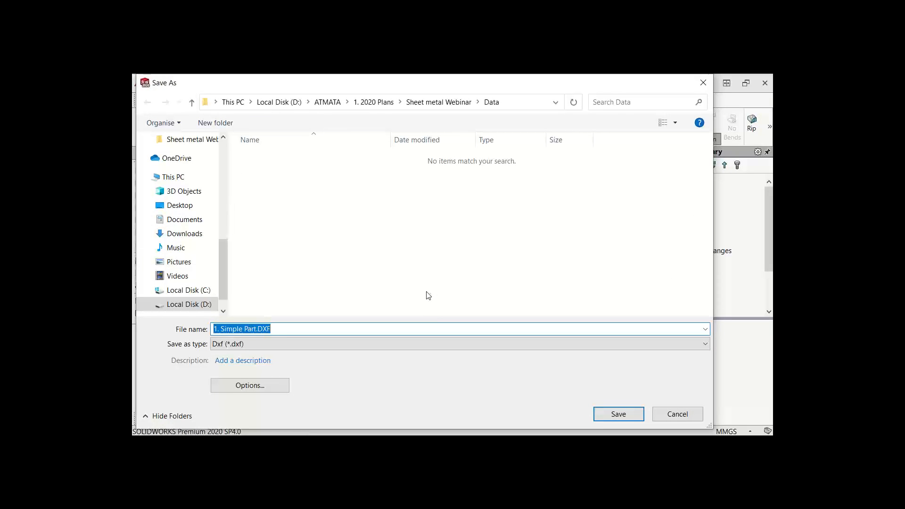
pyautogui.click(619, 414)
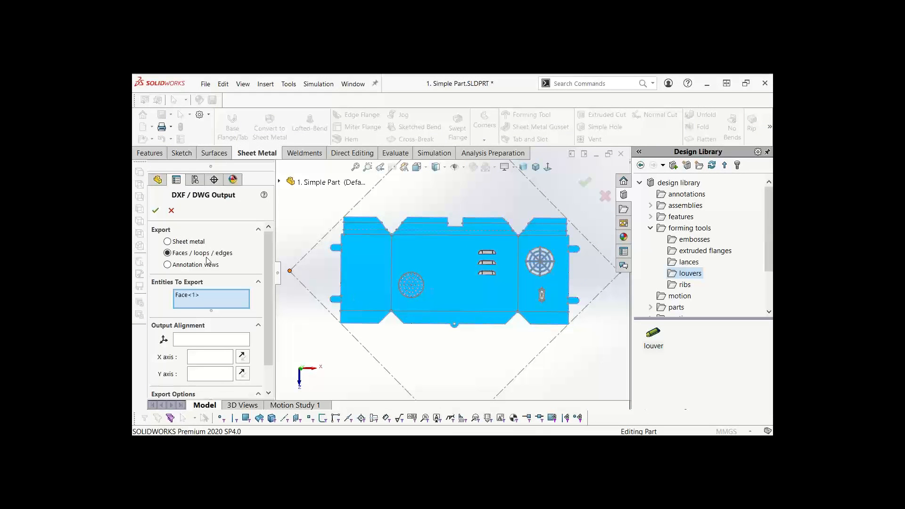
# Try the Sheet metal export with geometry and bend lines, aligning the X axis to the lower-left flange edge, and cancel the export
pyautogui.click(167, 242)
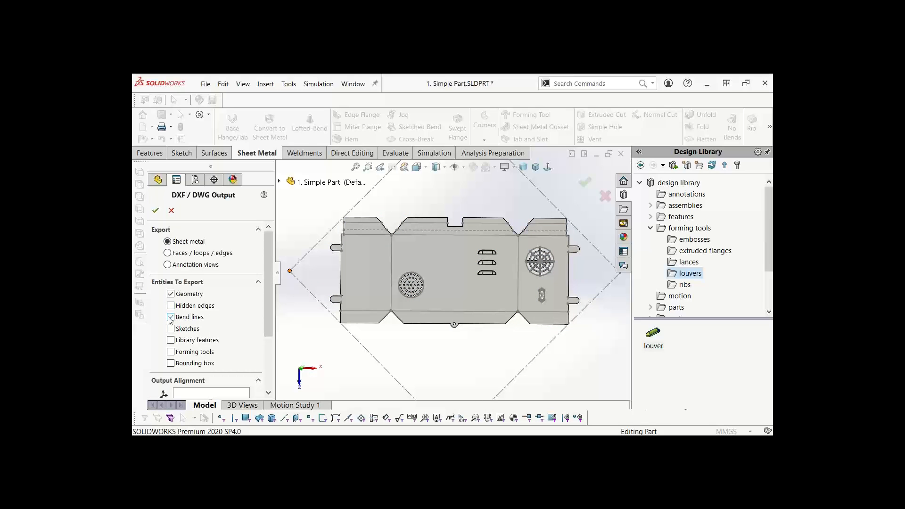
pyautogui.scroll(-3, 270, 302)
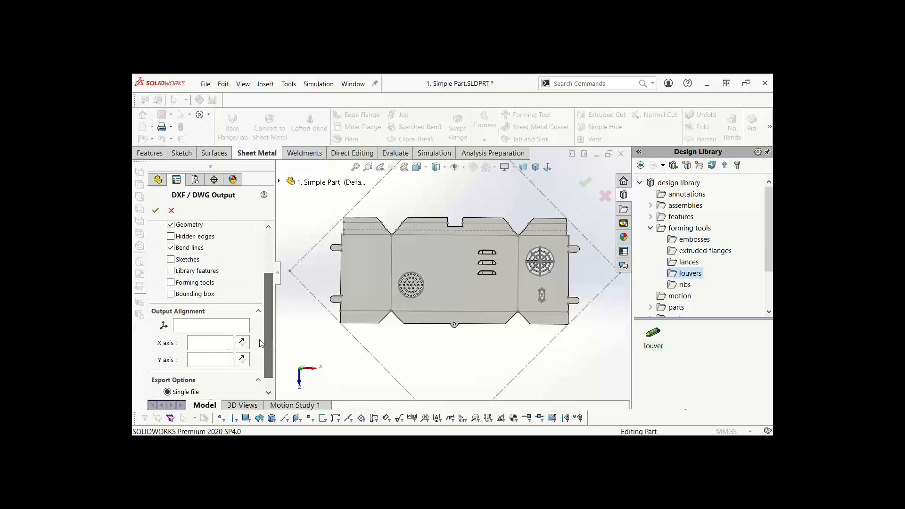
pyautogui.click(202, 327)
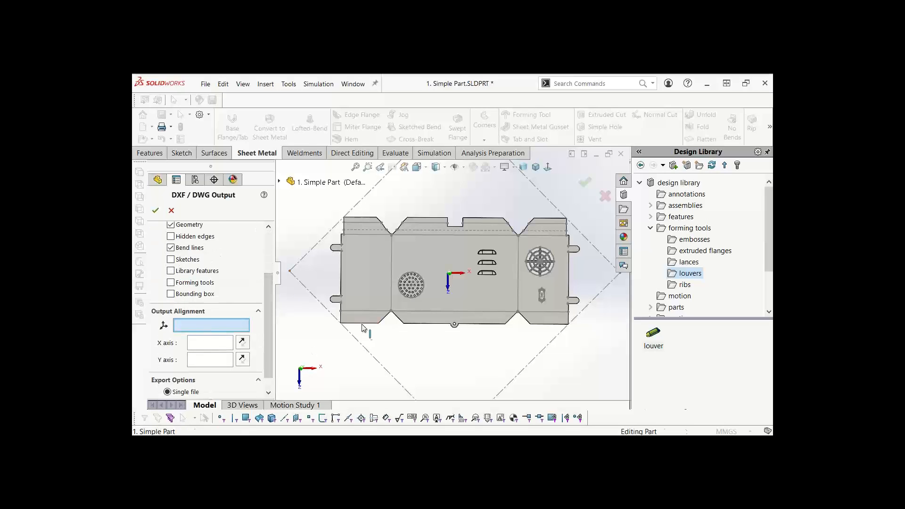
pyautogui.click(207, 347)
pyautogui.click(364, 324)
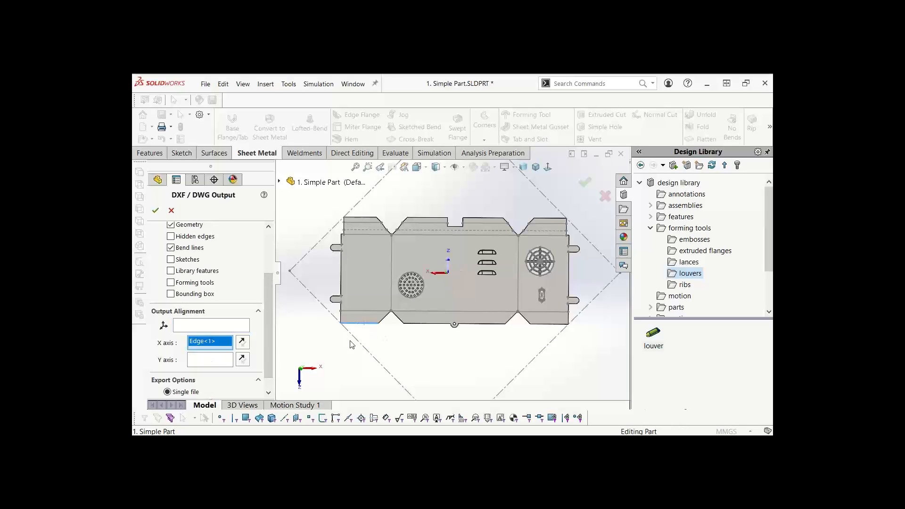
pyautogui.scroll(-1, 267, 312)
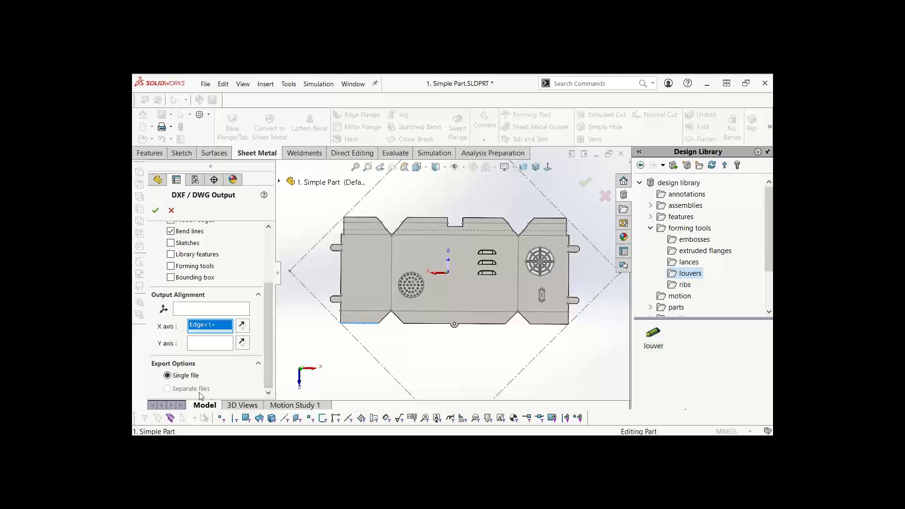
pyautogui.click(172, 210)
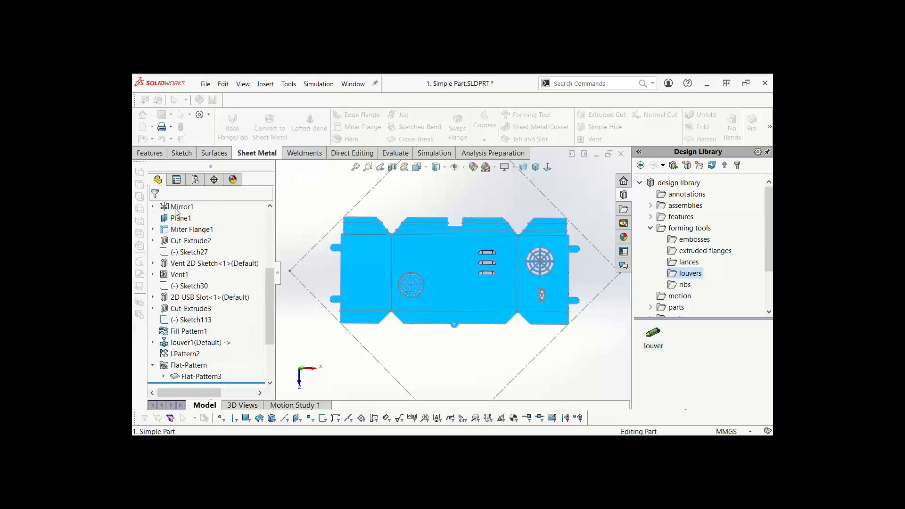
pyautogui.click(320, 200)
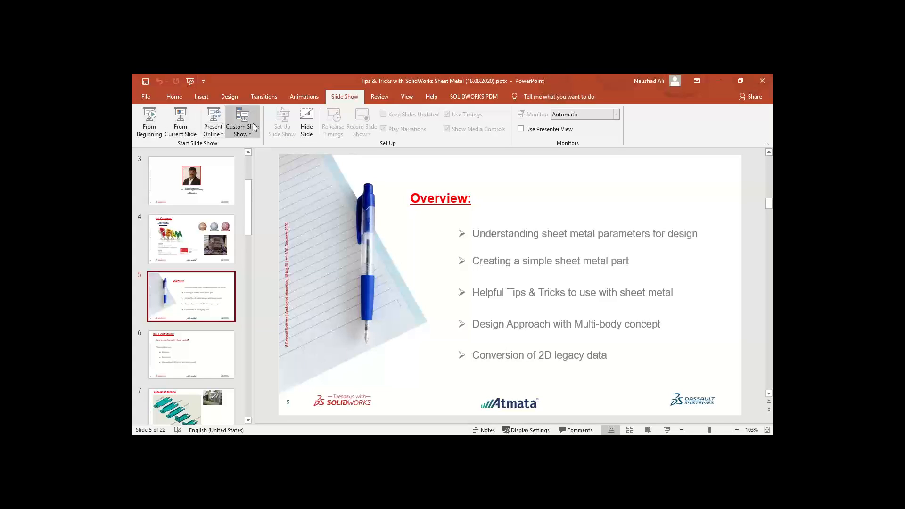
# Switch to the sheet metal presentation in PowerPoint and start the slide show from the current slide
pyautogui.click(179, 127)
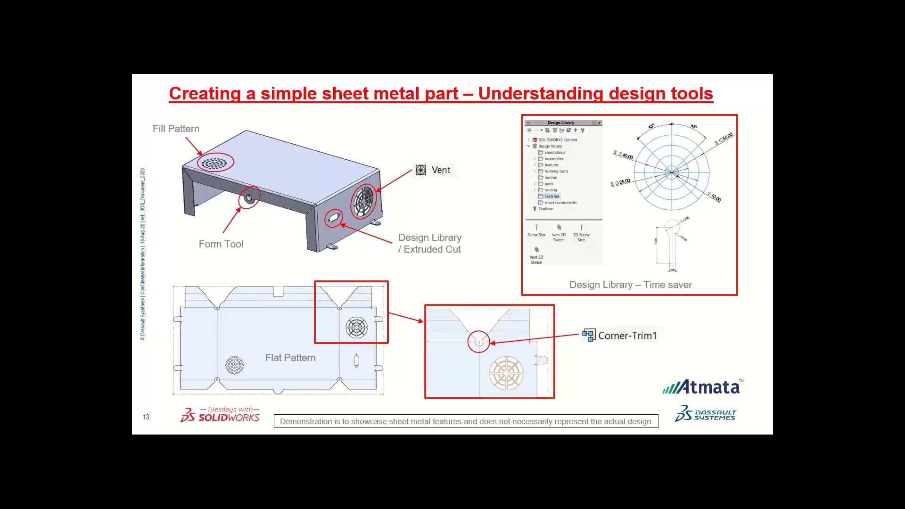
# End the slide show, switch to SOLIDWORKS, and try a Corner-Trim on all collected corners of the flat pattern
pyautogui.press('Escape')
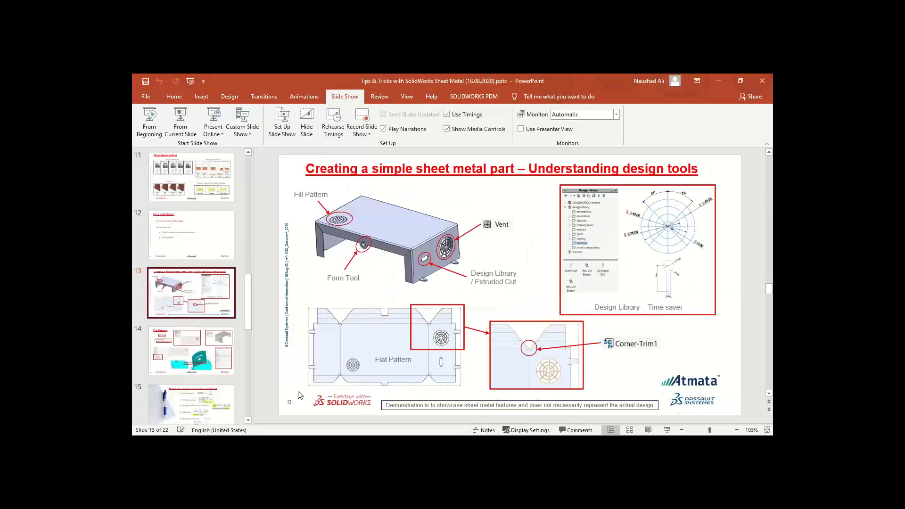
pyautogui.hotkey('alt', 'Tab')
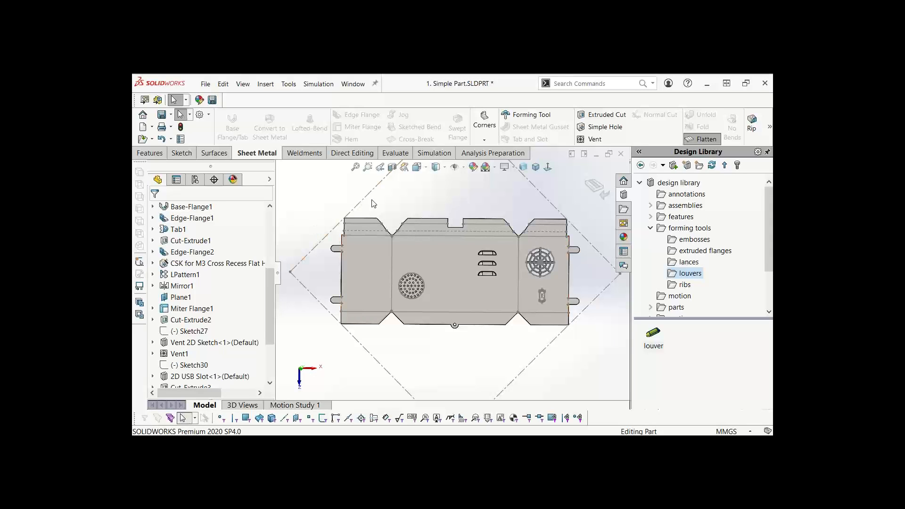
pyautogui.click(485, 140)
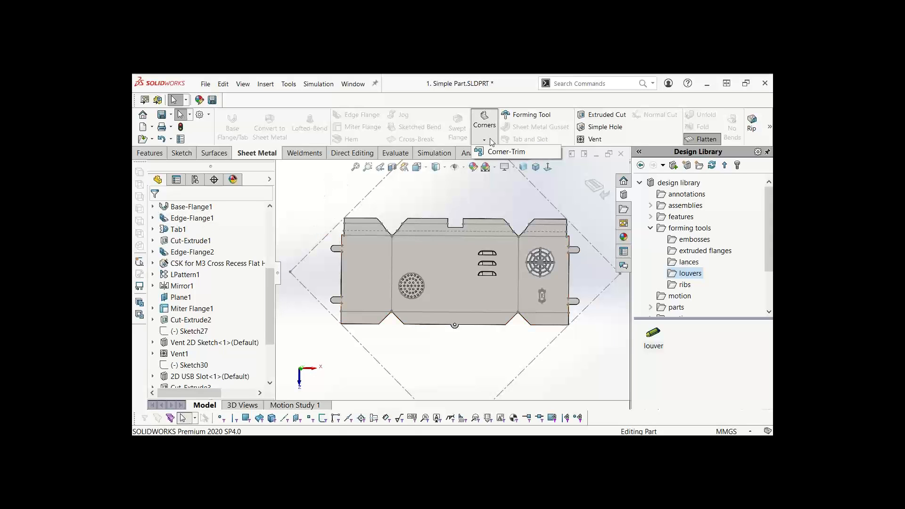
pyautogui.click(496, 152)
pyautogui.scroll(-2, 397, 248)
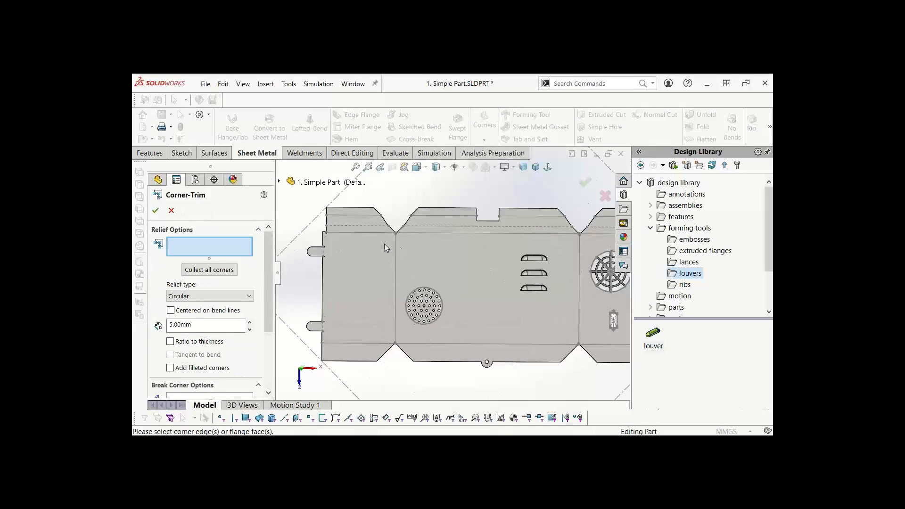
pyautogui.scroll(2, 465, 259)
pyautogui.click(209, 271)
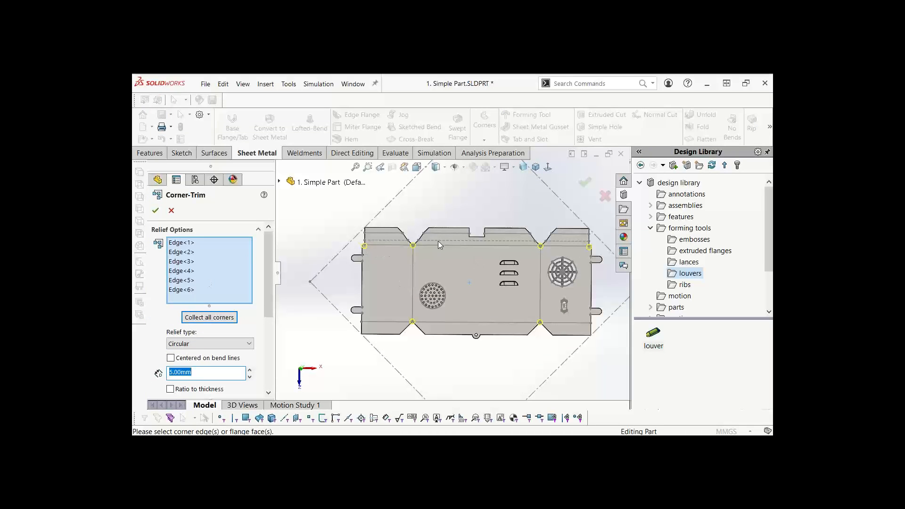
pyautogui.scroll(-5, 421, 247)
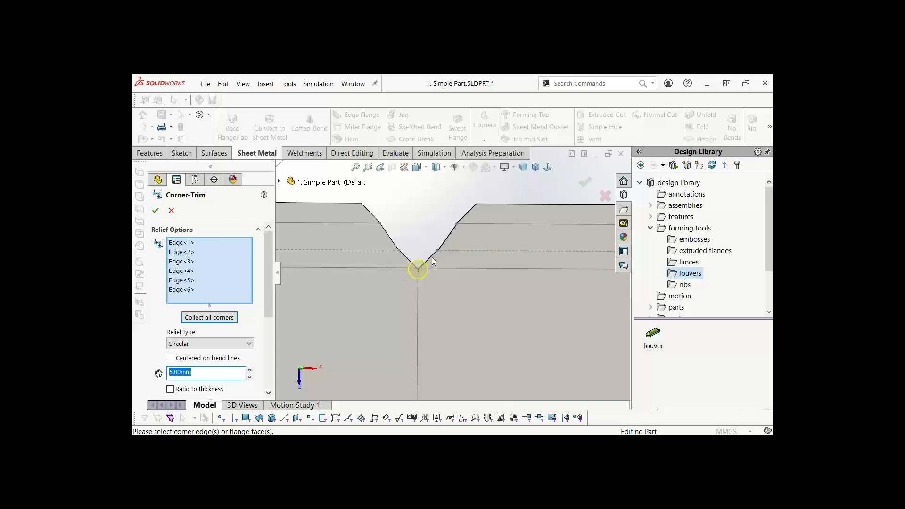
# Try the Square and Bend Waist relief types for the corner trim and return to Circular
pyautogui.click(202, 344)
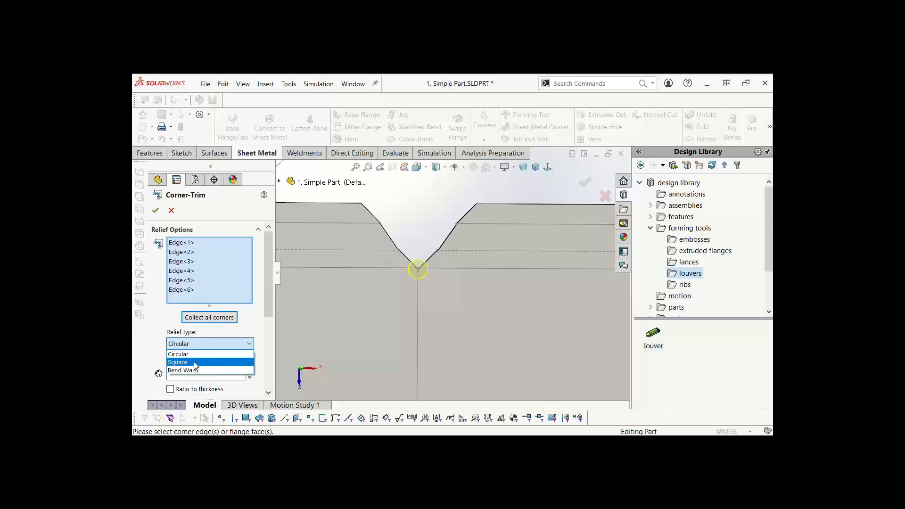
pyautogui.click(195, 362)
pyautogui.click(202, 344)
pyautogui.click(192, 371)
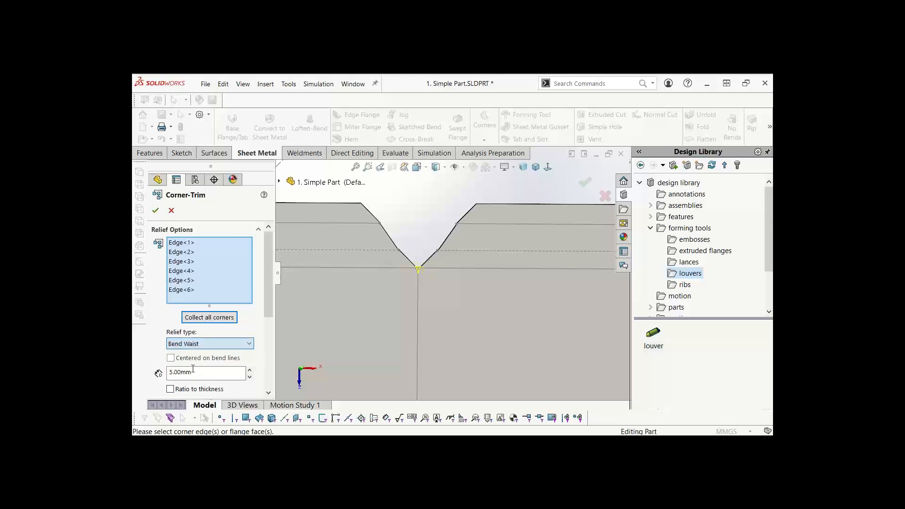
pyautogui.click(196, 343)
pyautogui.click(190, 355)
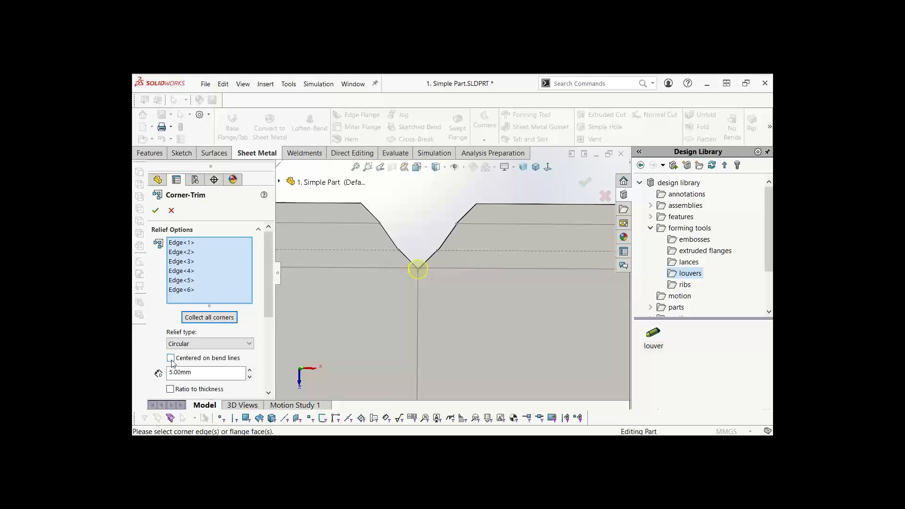
# Try a 10 mm circular corner relief centered on the bend lines and cancel the corner trim
pyautogui.moveTo(209, 374); pyautogui.dragTo(147, 372)
pyautogui.write('10')
pyautogui.press('Return')
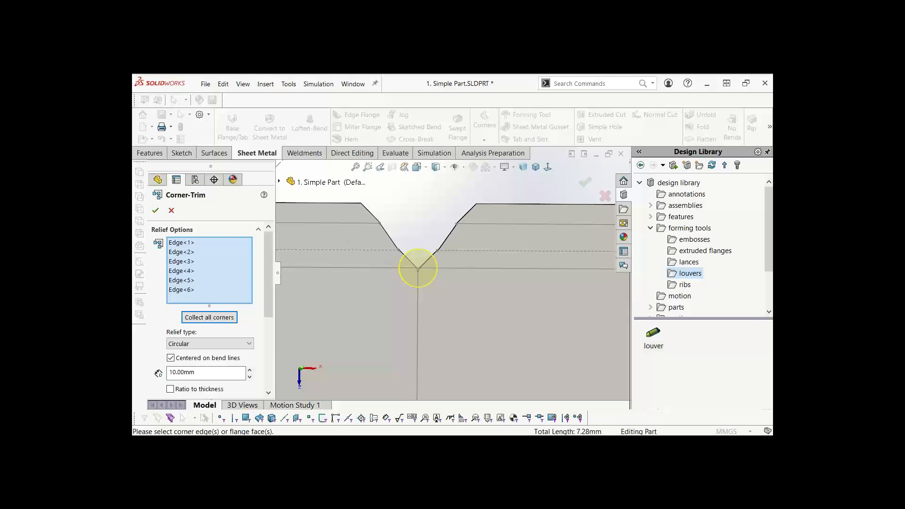
pyautogui.click(171, 210)
pyautogui.press('f')
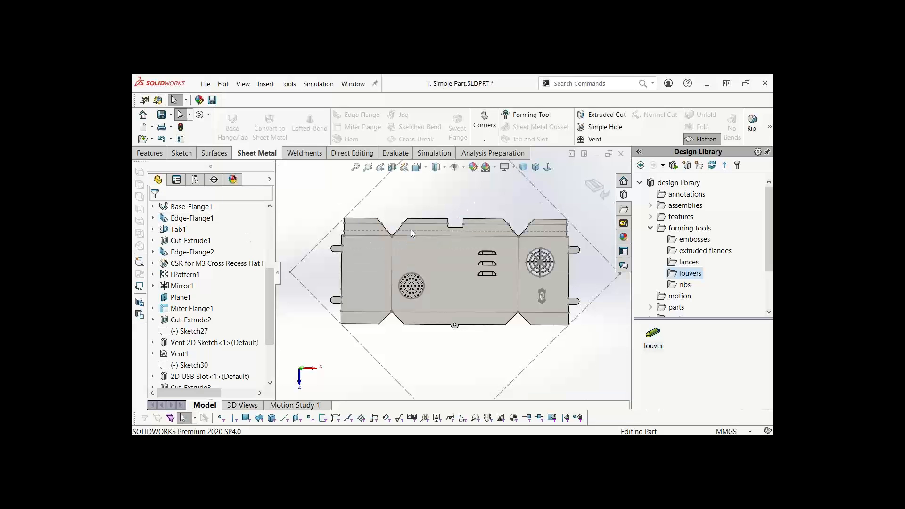
# Switch to PowerPoint, start the slide show from the current slide, and advance past Flat Patterns to the helpful tips and tricks slide
pyautogui.hotkey('alt', 'Tab')
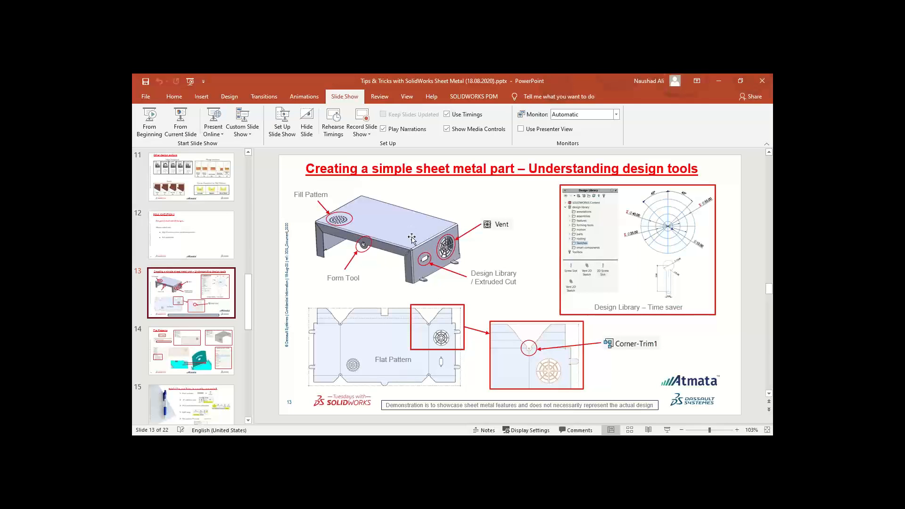
pyautogui.click(184, 124)
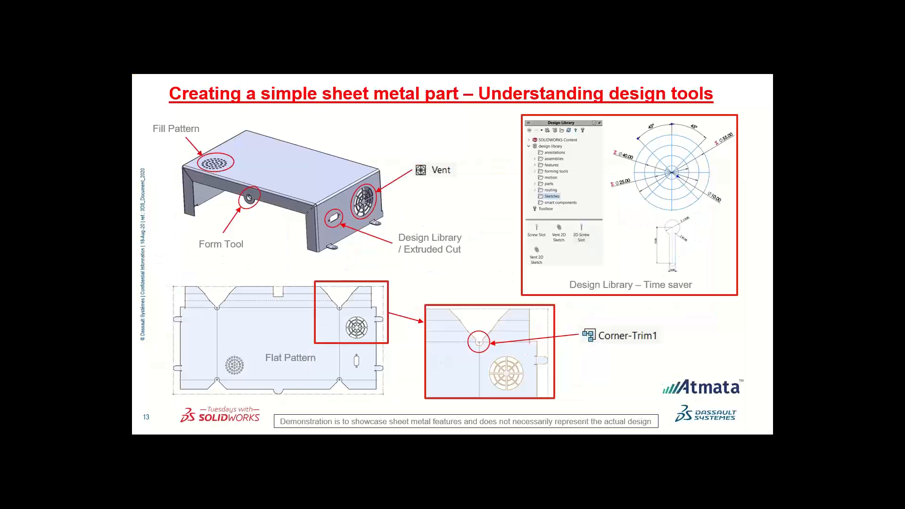
pyautogui.click(415, 250)
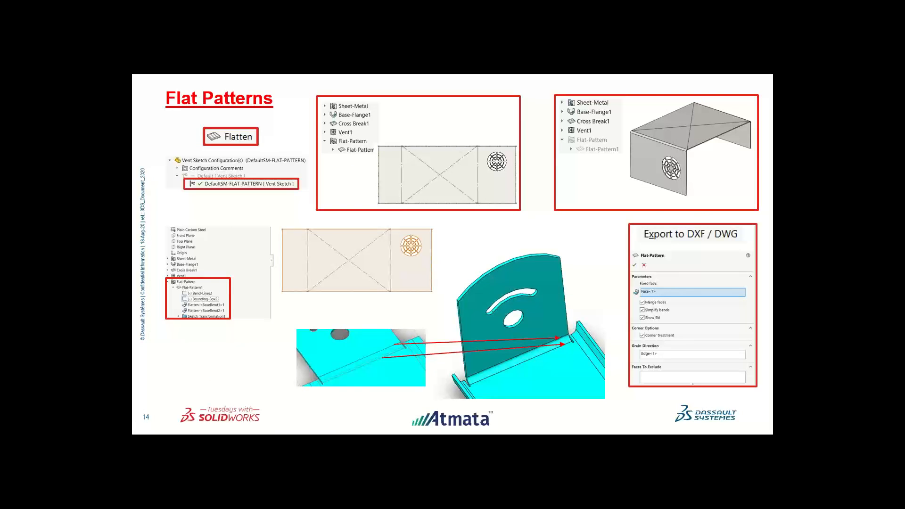
pyautogui.press('Right')
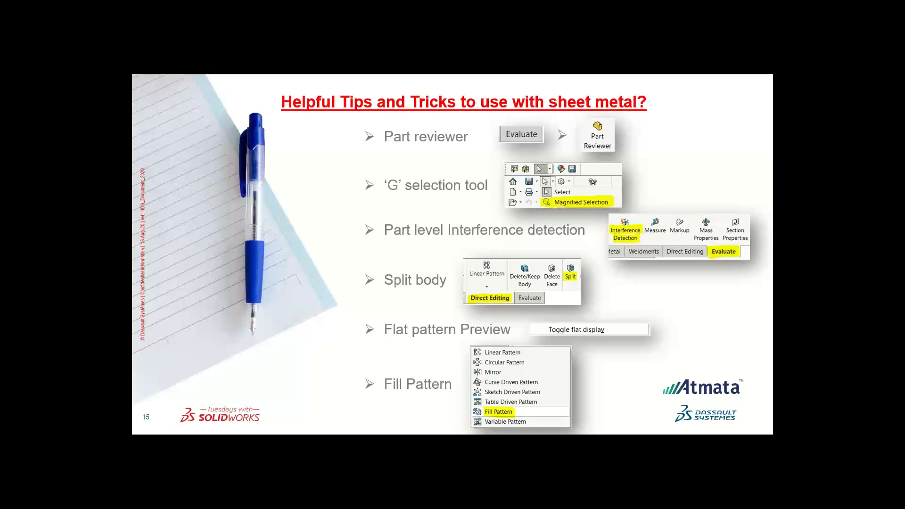
# End the slide show, switch back to SOLIDWORKS, and return the flattened enclosure to its folded state
pyautogui.press('Escape')
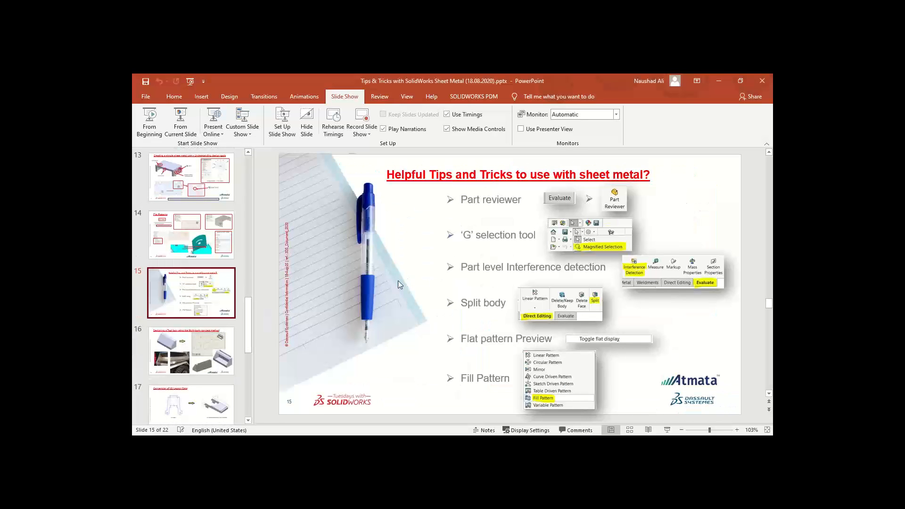
pyautogui.hotkey('alt', 'Tab')
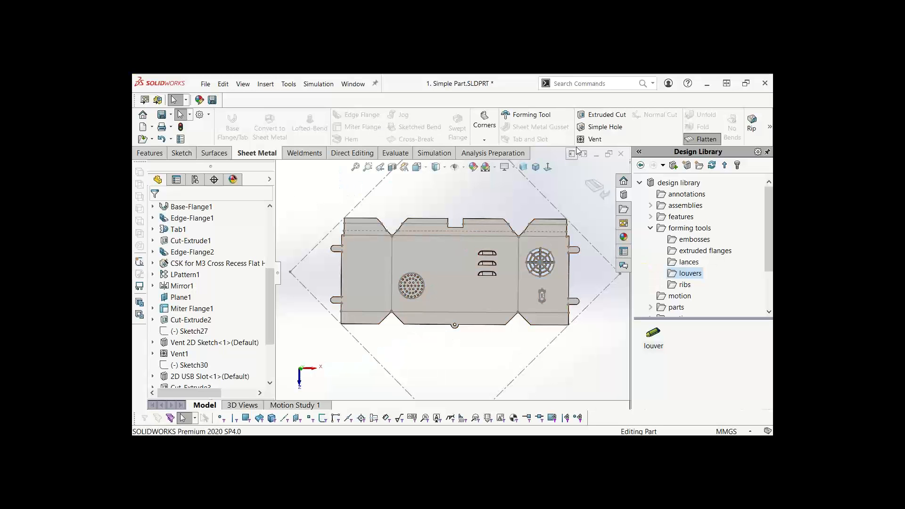
pyautogui.click(716, 138)
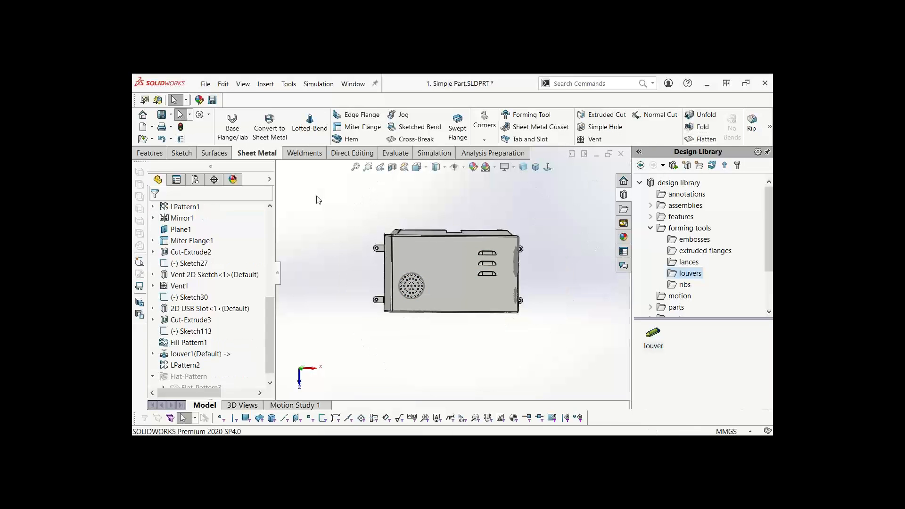
pyautogui.scroll(-3, 452, 276)
pyautogui.moveTo(477, 299); pyautogui.dragTo(492, 213, button='middle')
pyautogui.scroll(2, 451, 200)
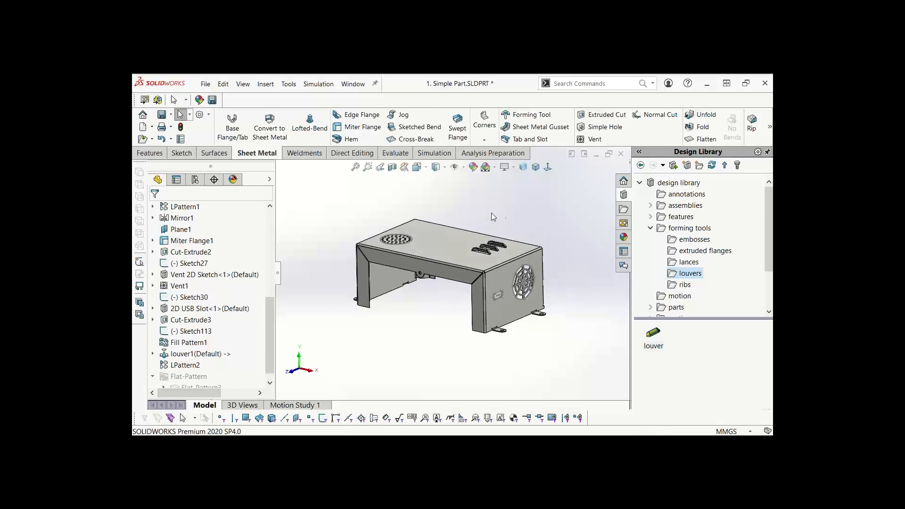
# Open the Part Reviewer for the folded enclosure, with the whole part in view
pyautogui.click(395, 153)
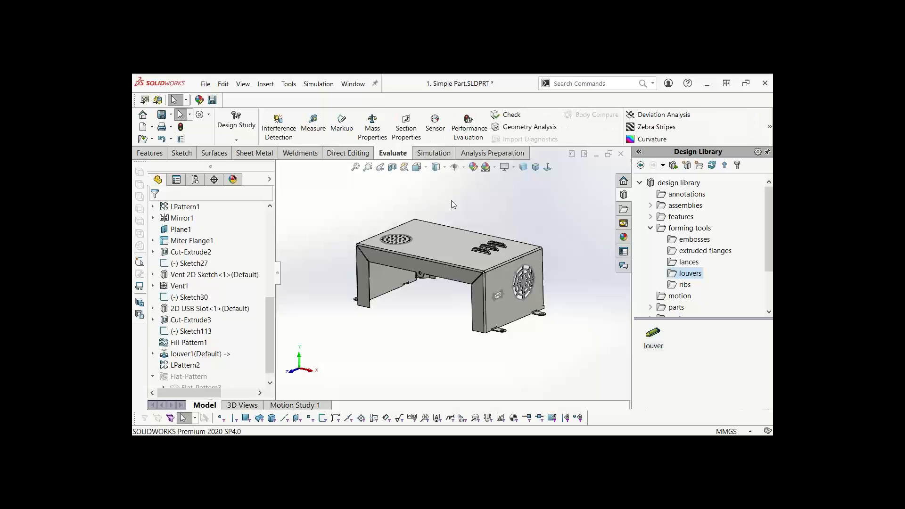
pyautogui.click(770, 132)
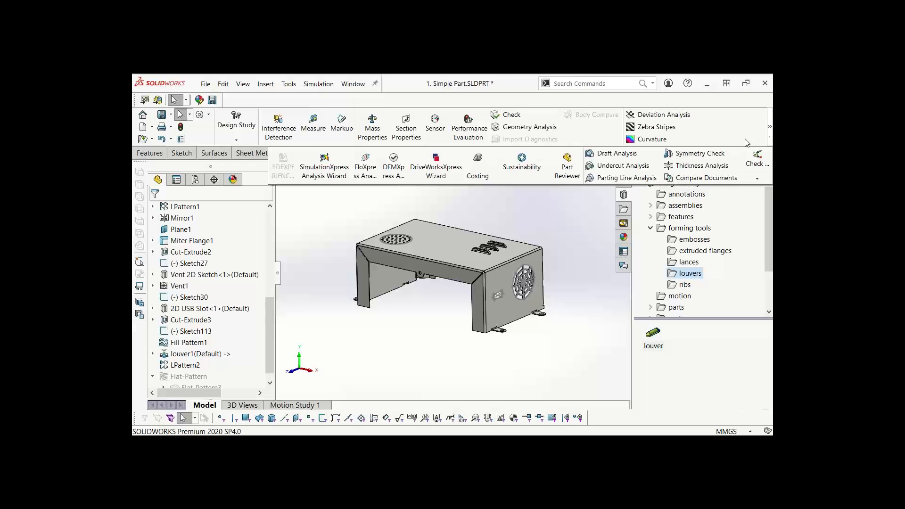
pyautogui.click(568, 171)
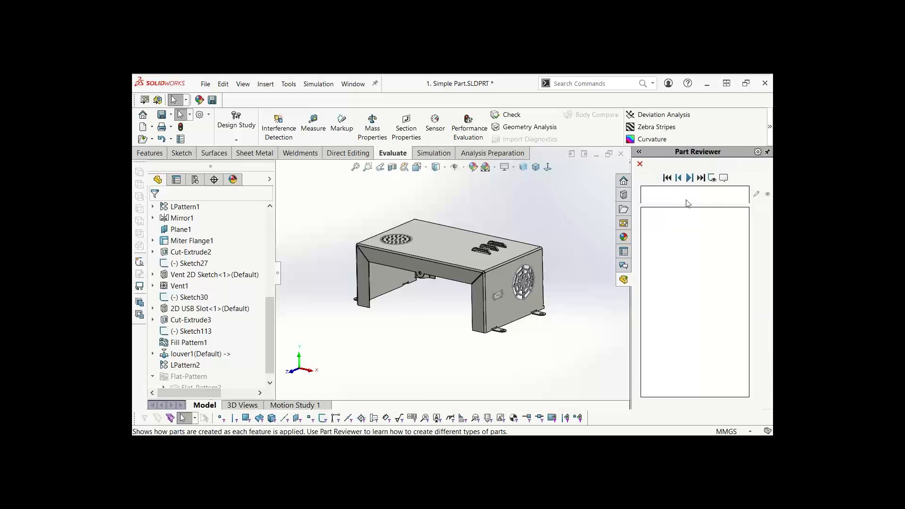
pyautogui.click(768, 152)
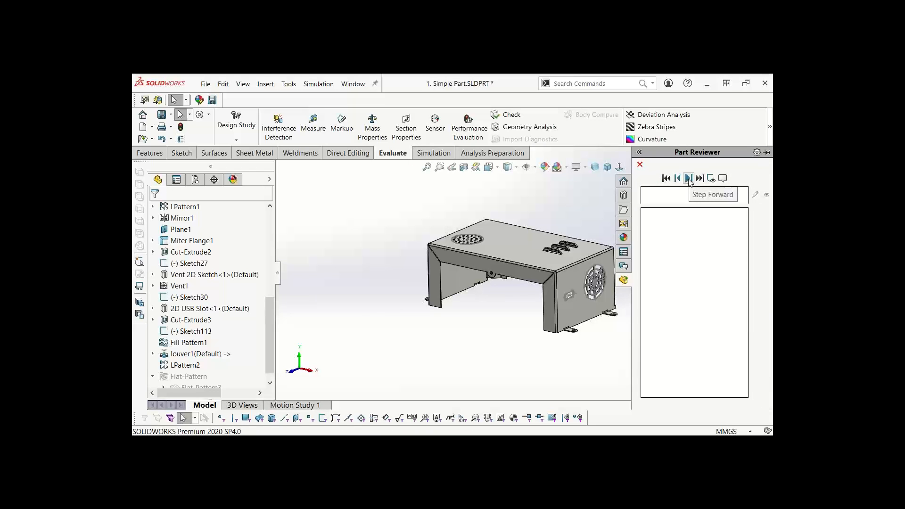
pyautogui.scroll(-2, 518, 262)
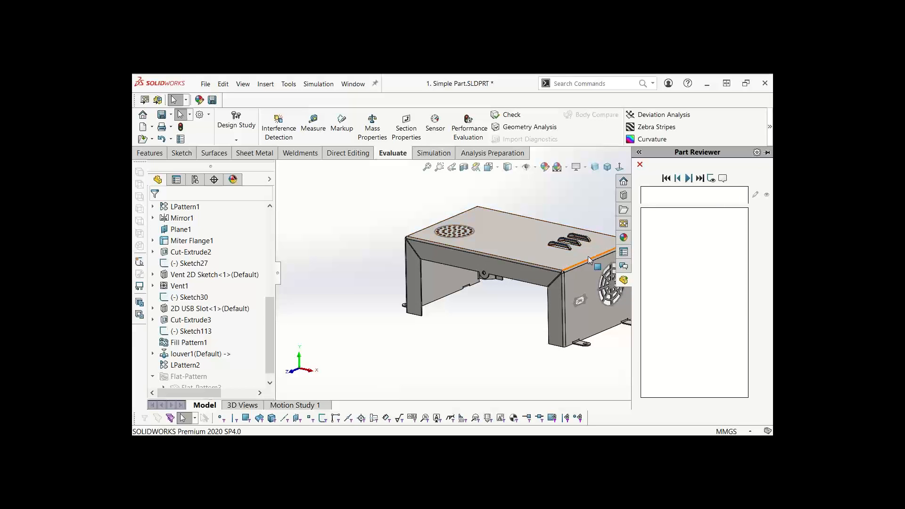
pyautogui.keyDown('ctrl'); pyautogui.moveTo(552, 278); pyautogui.dragTo(461, 275, button='middle'); pyautogui.keyUp('ctrl')
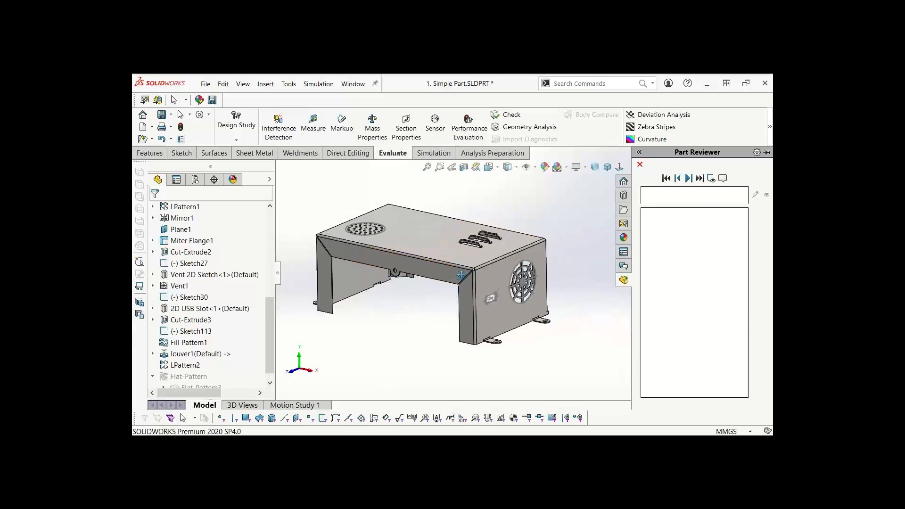
# Review the build history feature by feature from Sheet-Metal through Mirror1, and jump to the end of the part
pyautogui.click(688, 178)
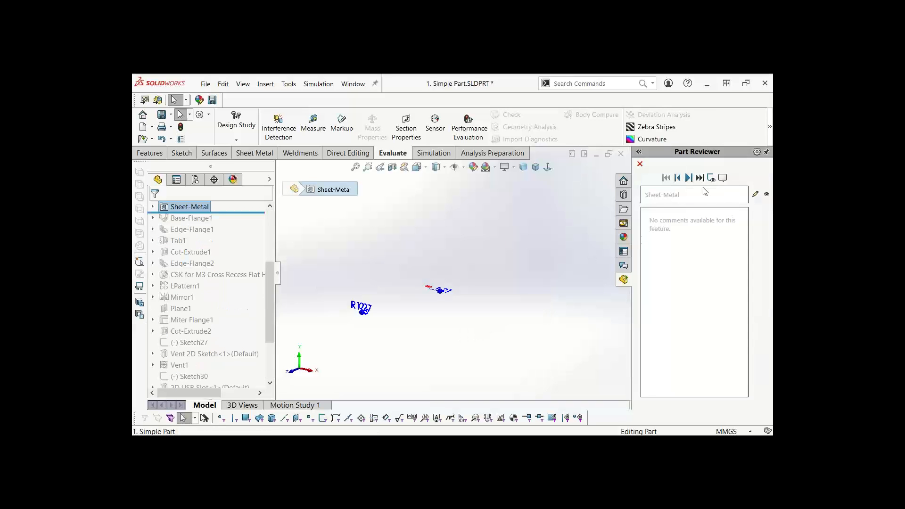
pyautogui.click(688, 178)
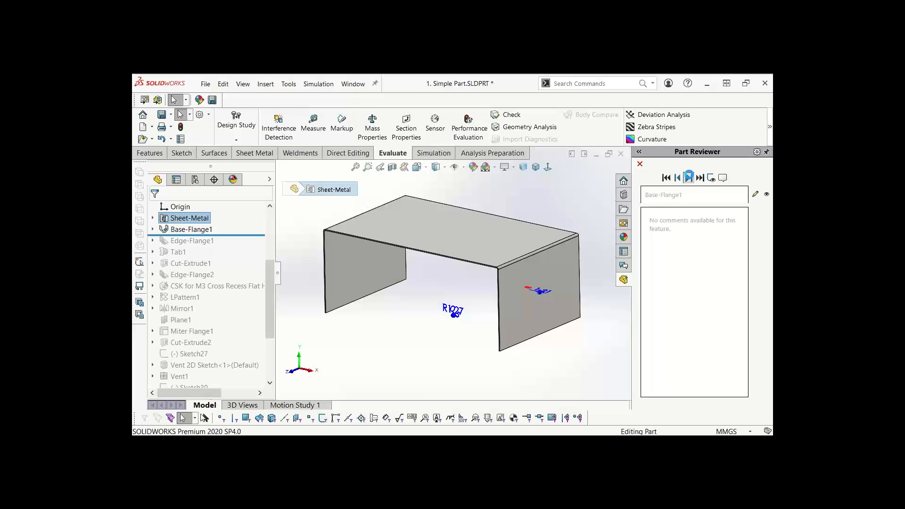
pyautogui.click(689, 178)
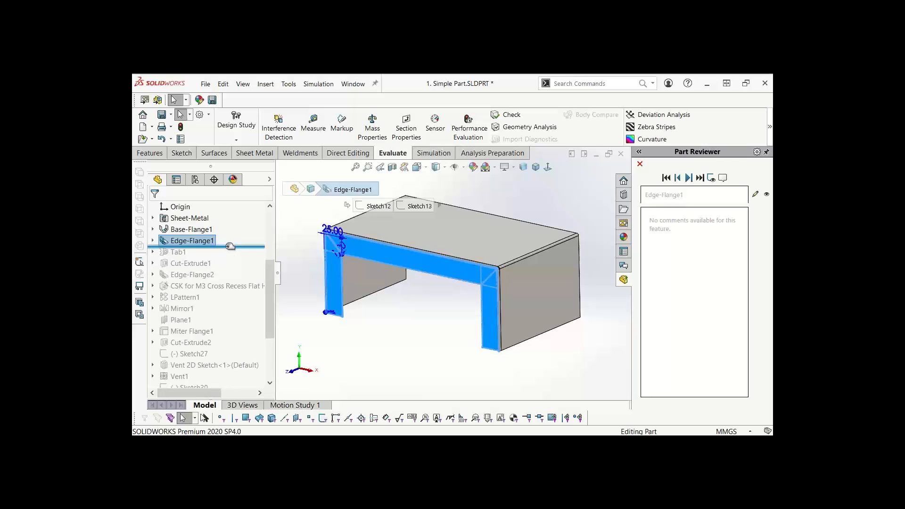
pyautogui.click(689, 178)
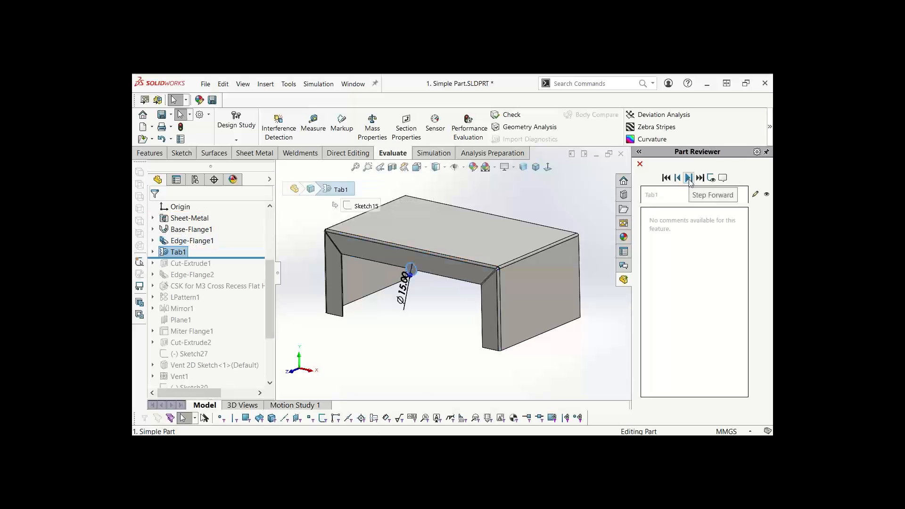
pyautogui.click(689, 178)
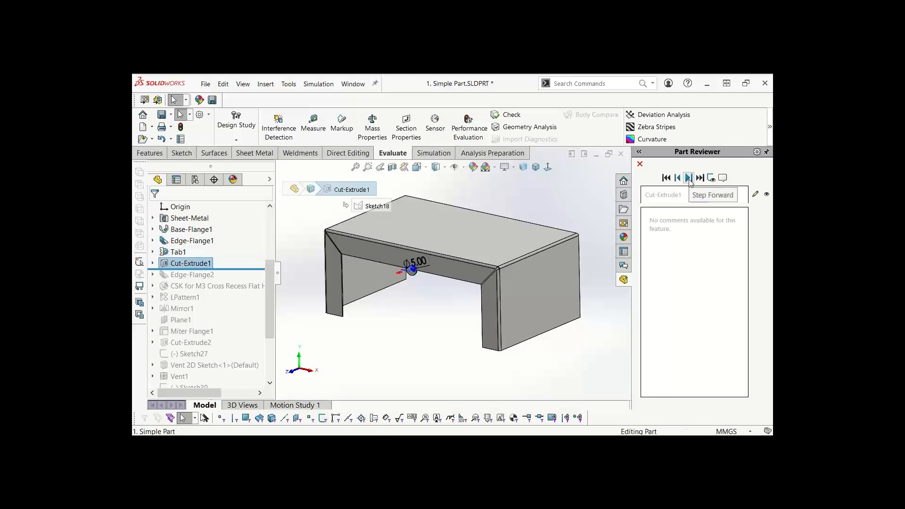
pyautogui.click(689, 178)
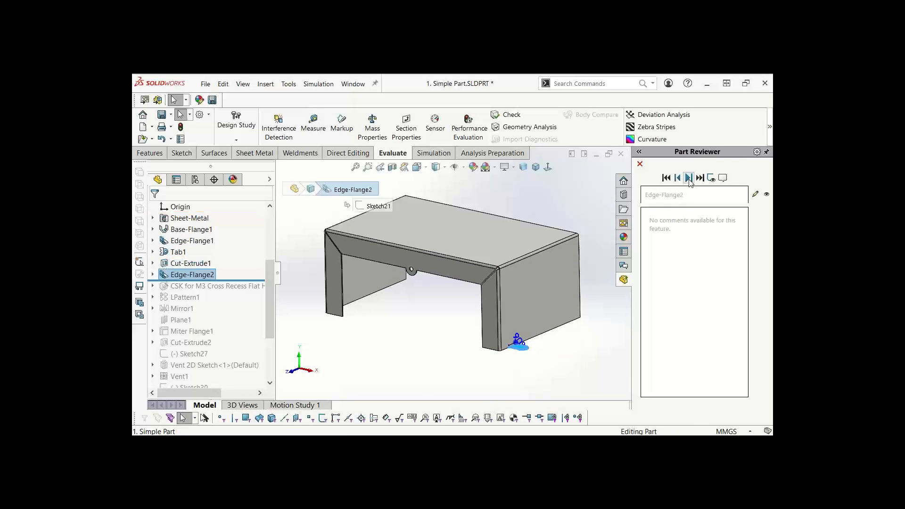
pyautogui.click(689, 178)
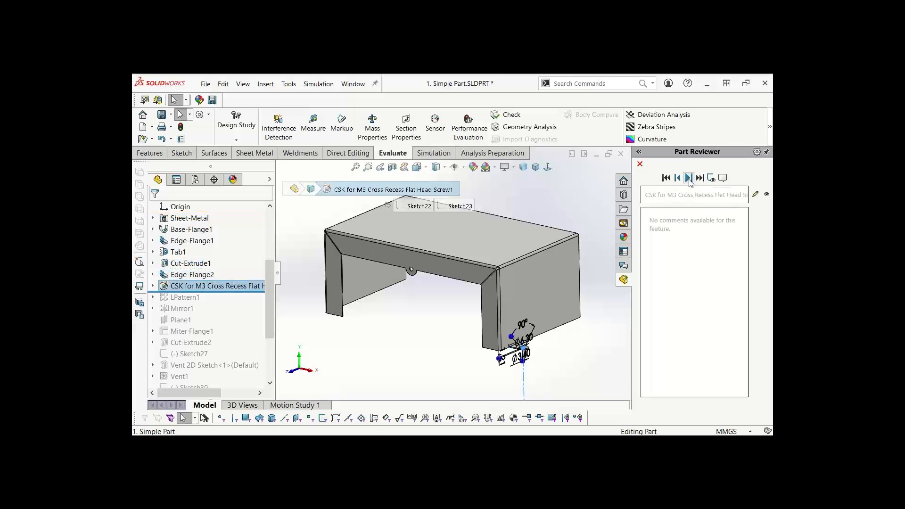
pyautogui.click(689, 177)
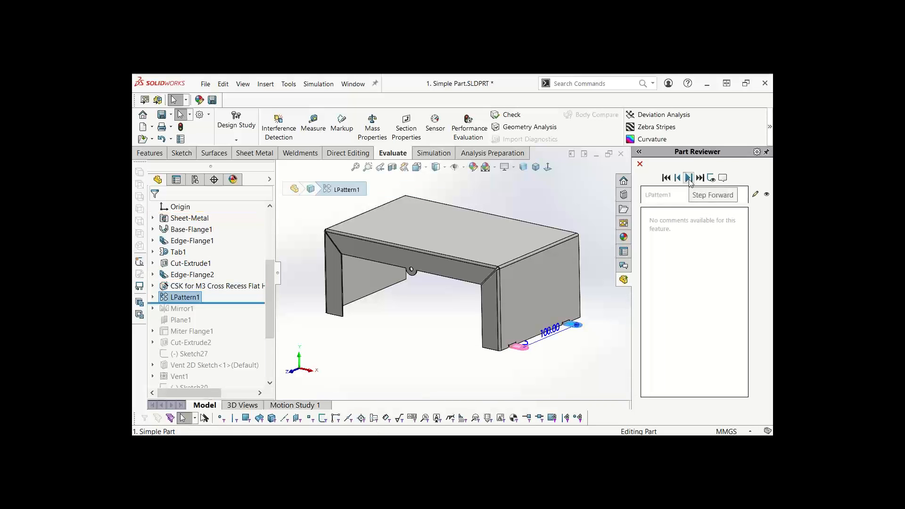
pyautogui.click(689, 177)
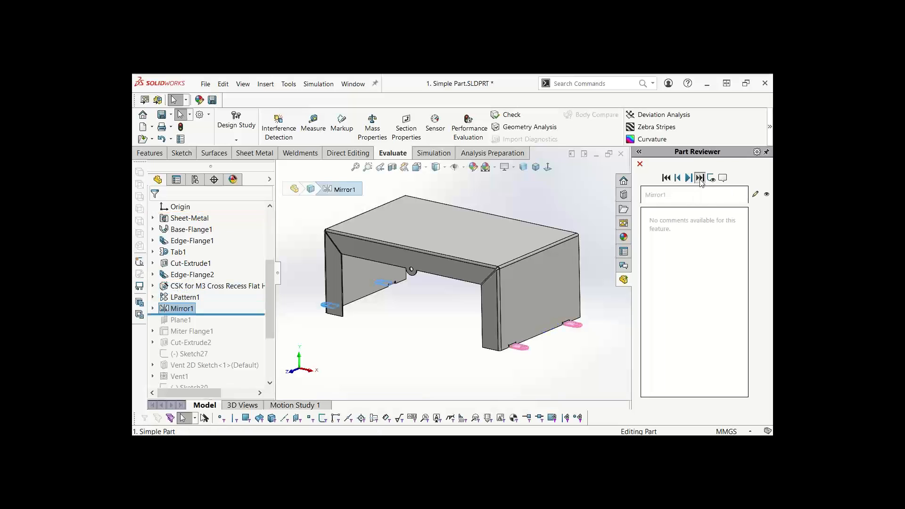
pyautogui.click(701, 177)
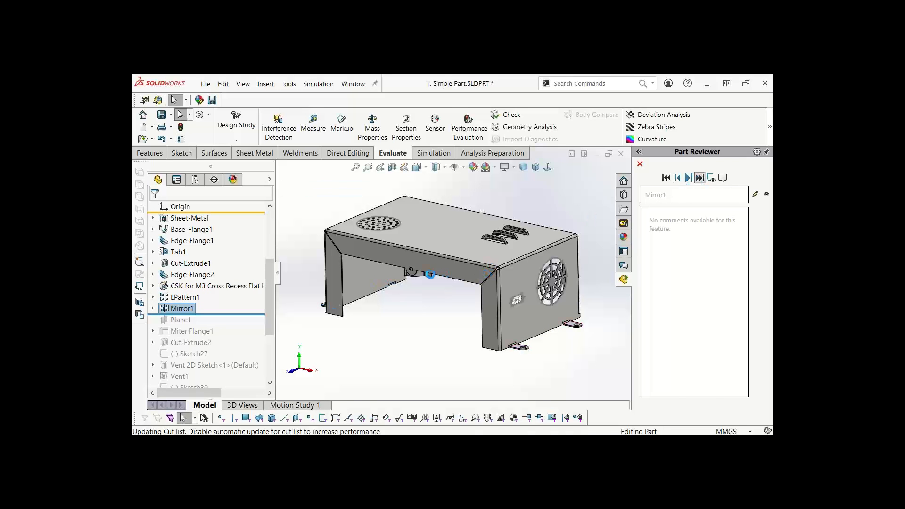
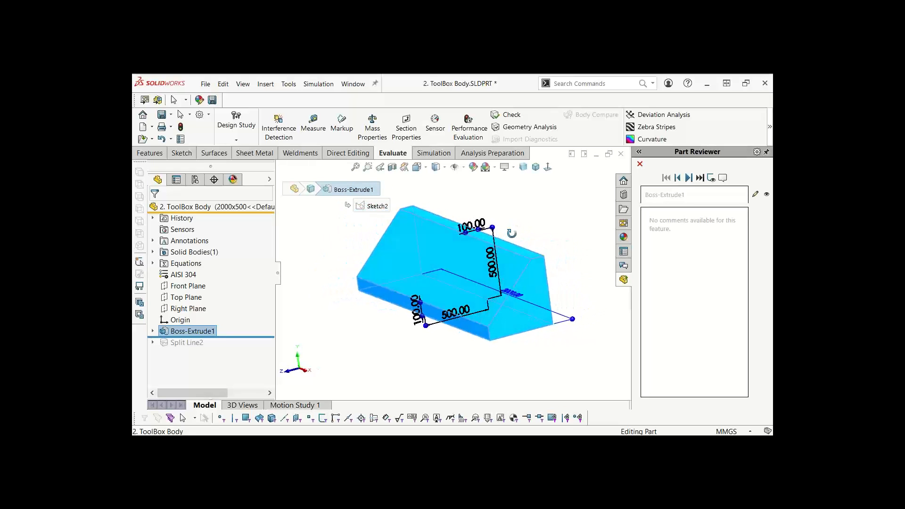
# Review the tool box body's build history through Split Line2 and compare it with the multi-body tool box slide in PowerPoint, returning to SOLIDWORKS
pyautogui.click(688, 179)
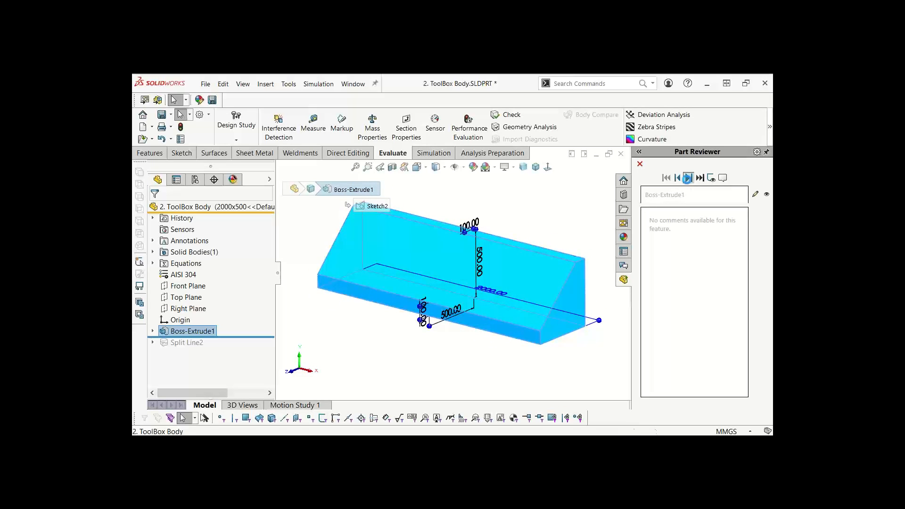
pyautogui.click(210, 343)
pyautogui.moveTo(456, 353)
pyautogui.mouseDown(button='middle')
pyautogui.moveTo(461, 342)
pyautogui.moveTo(466, 353)
pyautogui.mouseUp(button='middle')
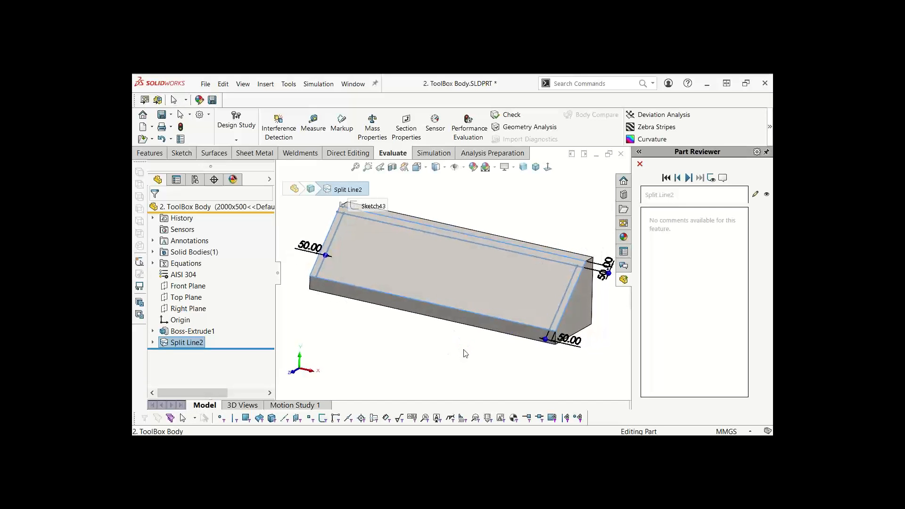
pyautogui.hotkey('alt', 'Tab')
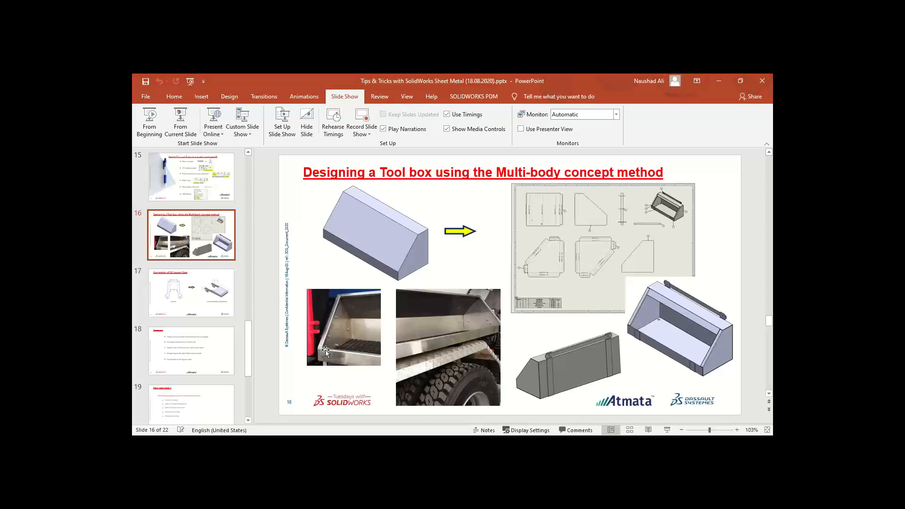
pyautogui.hotkey('alt', 'Tab')
pyautogui.click(507, 206)
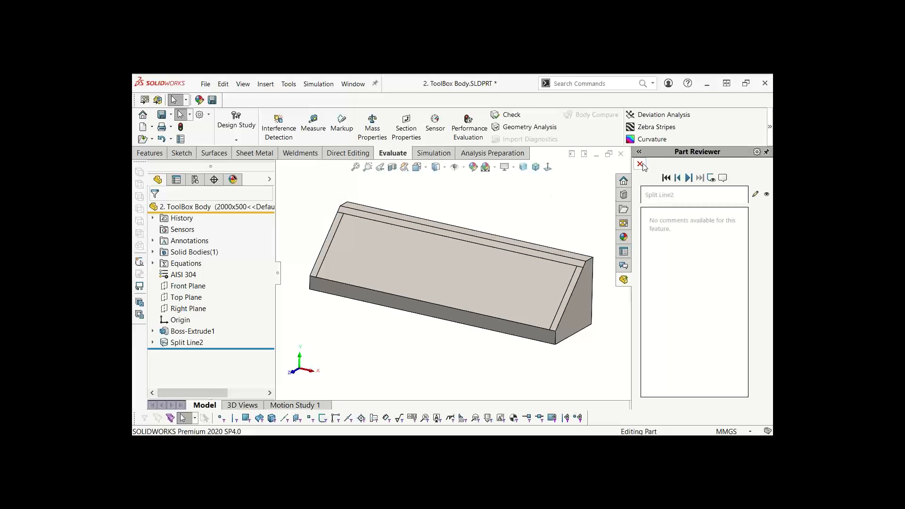
# Unpin and close the Part Reviewer, leaving the whole tool box body in view
pyautogui.click(767, 152)
pyautogui.click(641, 165)
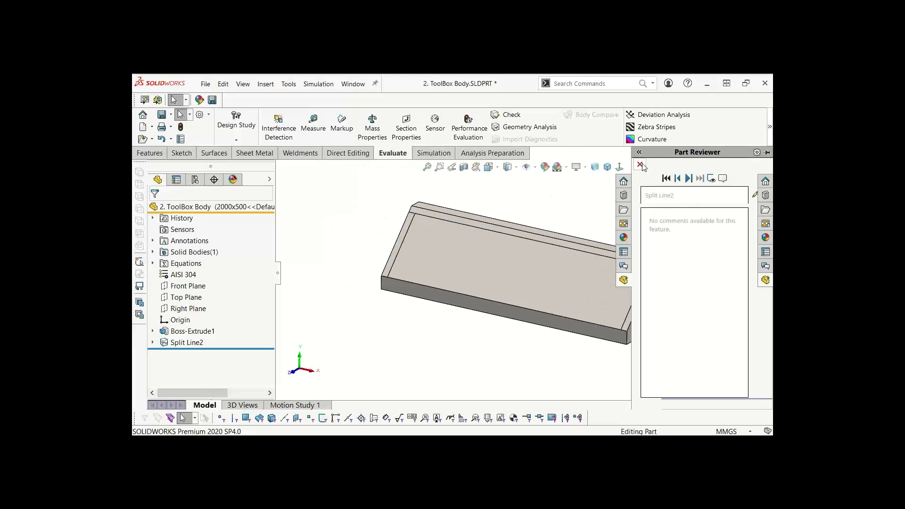
pyautogui.moveTo(558, 223)
pyautogui.mouseDown(button='middle')
pyautogui.moveTo(552, 205)
pyautogui.moveTo(559, 213)
pyautogui.mouseUp(button='middle')
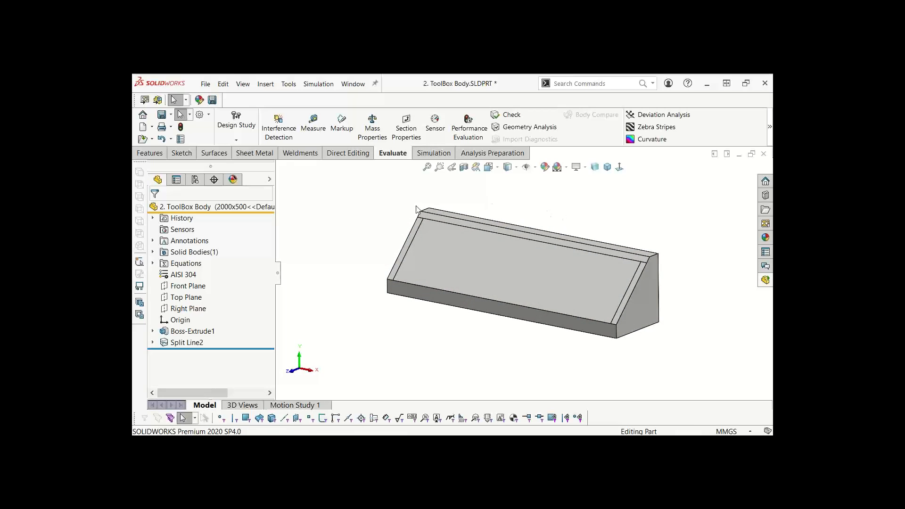
# Start Convert to Sheet Metal on the tool box body using the gauge table SAMPLE TABLE - STEEL - ENGLISH UNITS
pyautogui.click(253, 158)
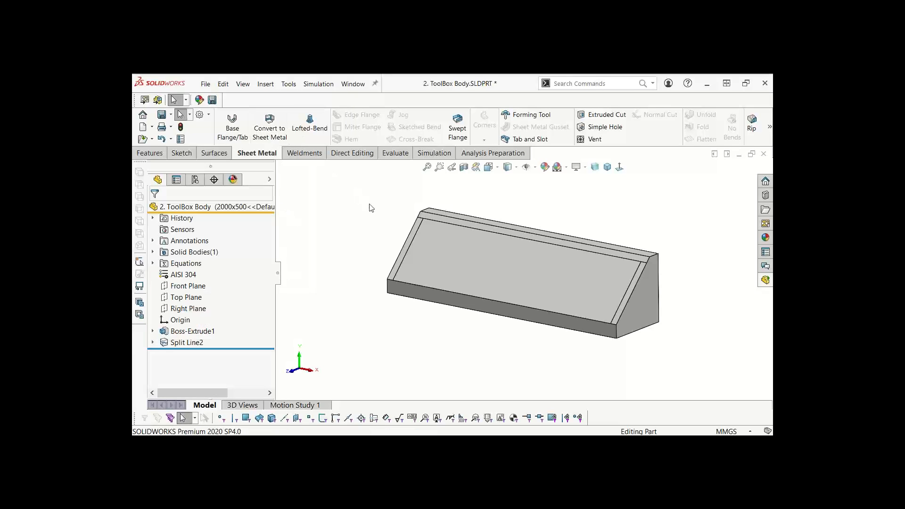
pyautogui.moveTo(370, 206); pyautogui.dragTo(374, 210, button='middle')
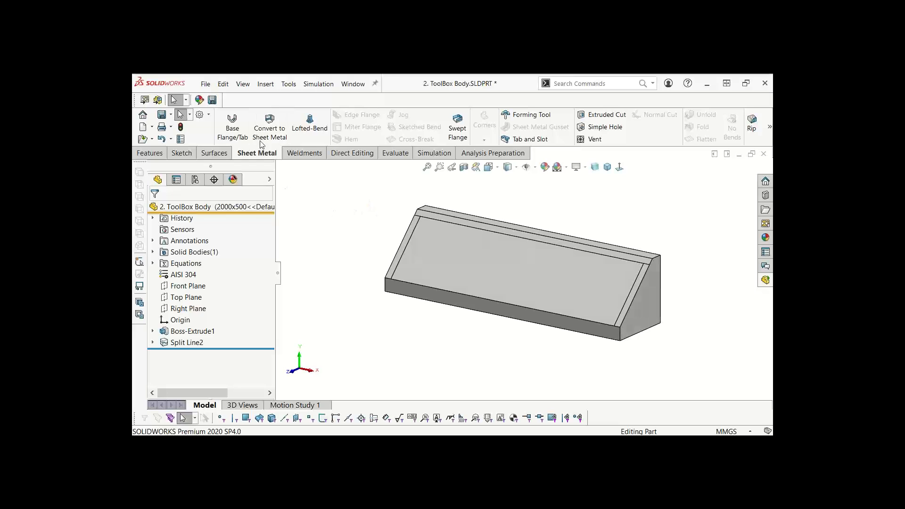
pyautogui.doubleClick(174, 254)
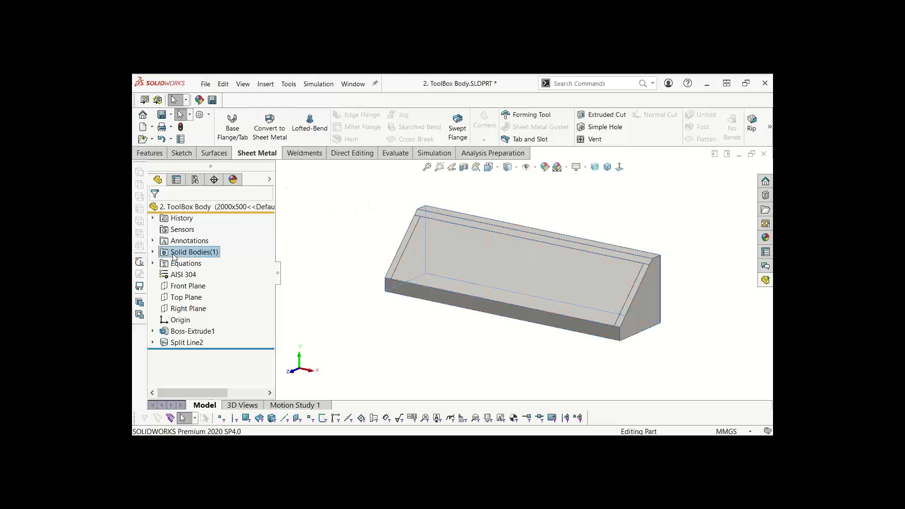
pyautogui.click(269, 123)
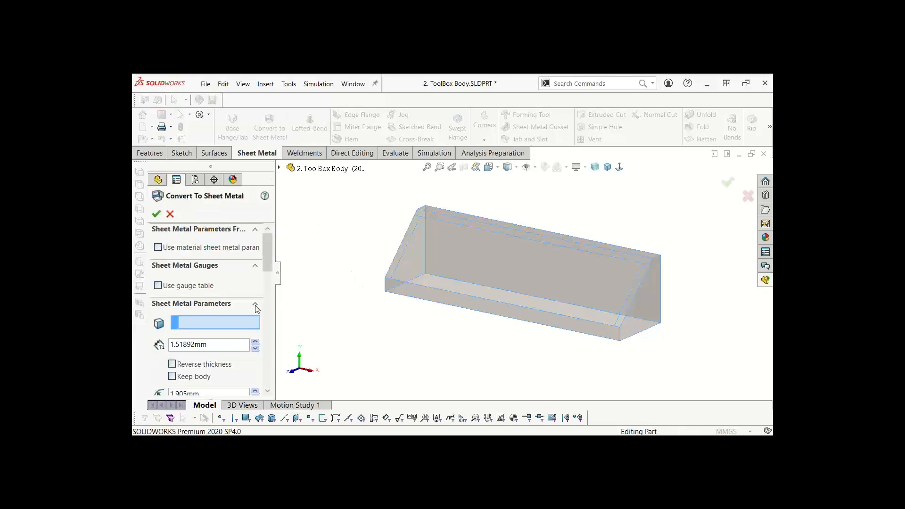
pyautogui.click(158, 286)
pyautogui.click(203, 301)
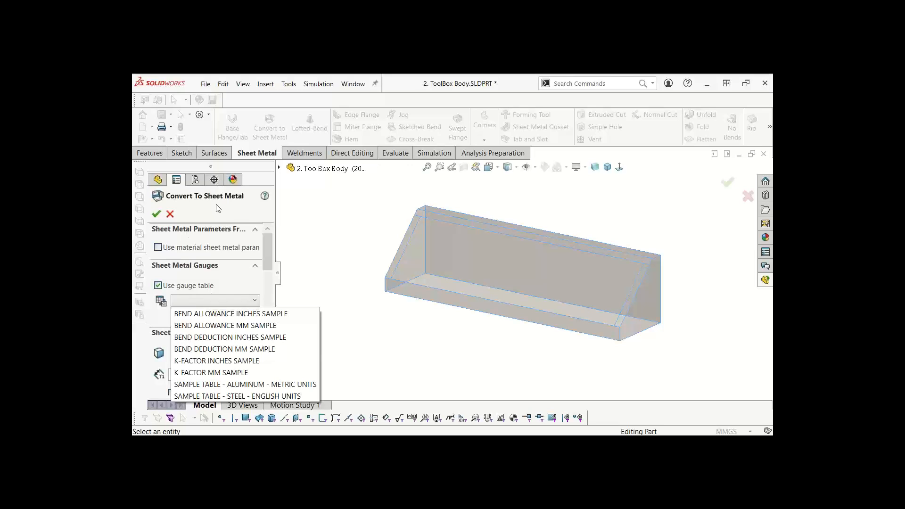
pyautogui.click(273, 398)
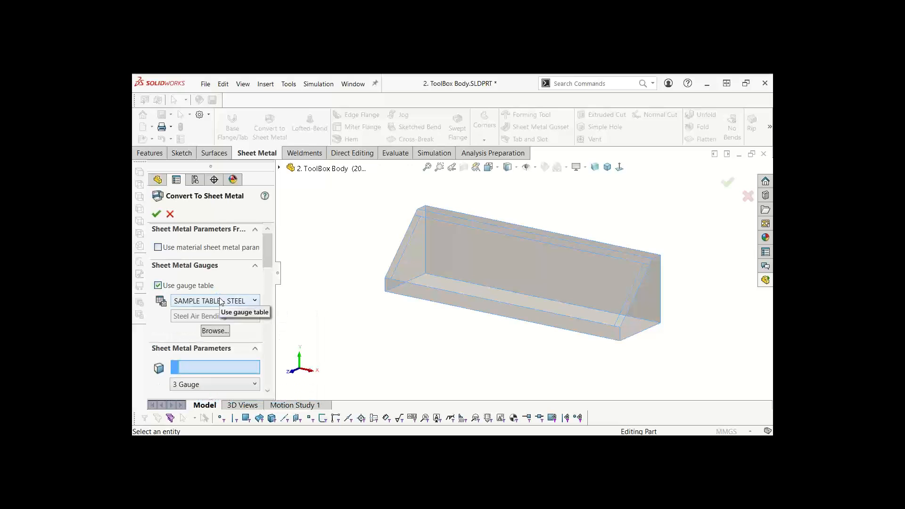
# Set the sheet to 16 Gauge with the table's 1.91 mm bend radius, leaving Override Radius off
pyautogui.moveTo(267, 253); pyautogui.dragTo(265, 285)
pyautogui.scroll(2, 264, 283)
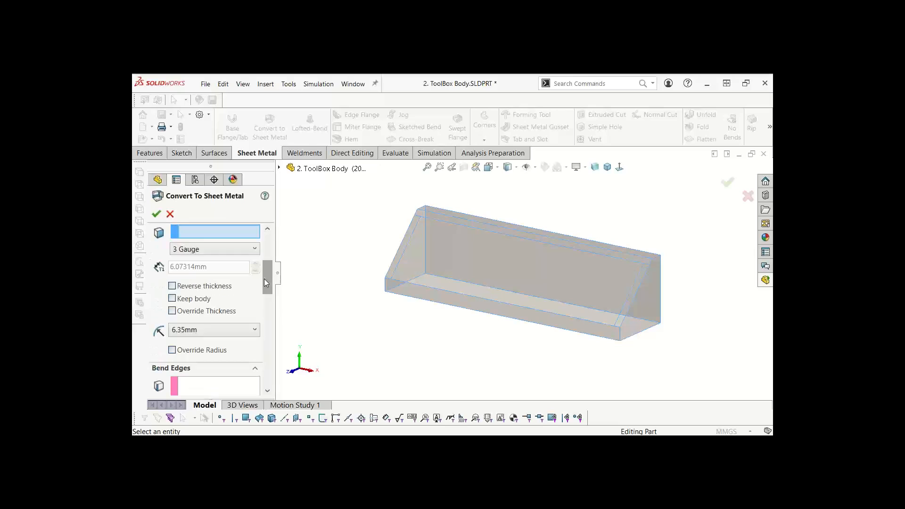
pyautogui.click(184, 250)
pyautogui.scroll(-1, 202, 406)
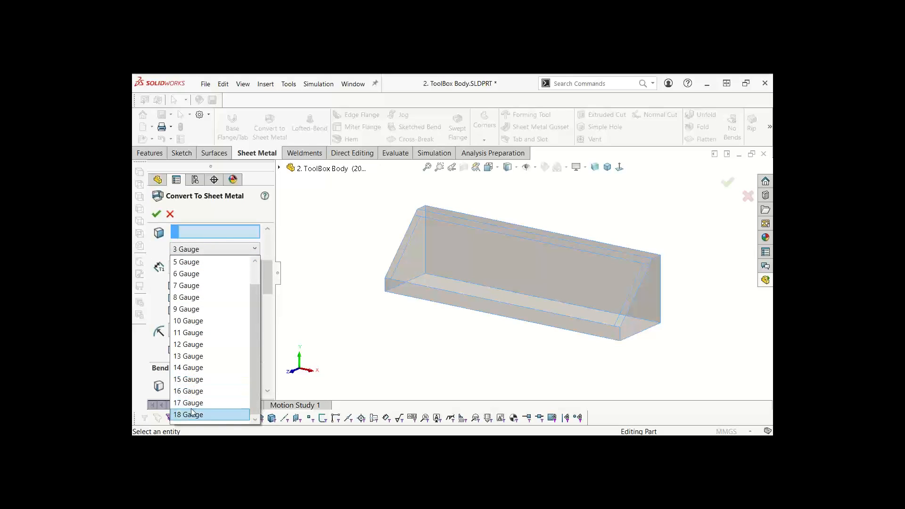
pyautogui.click(190, 393)
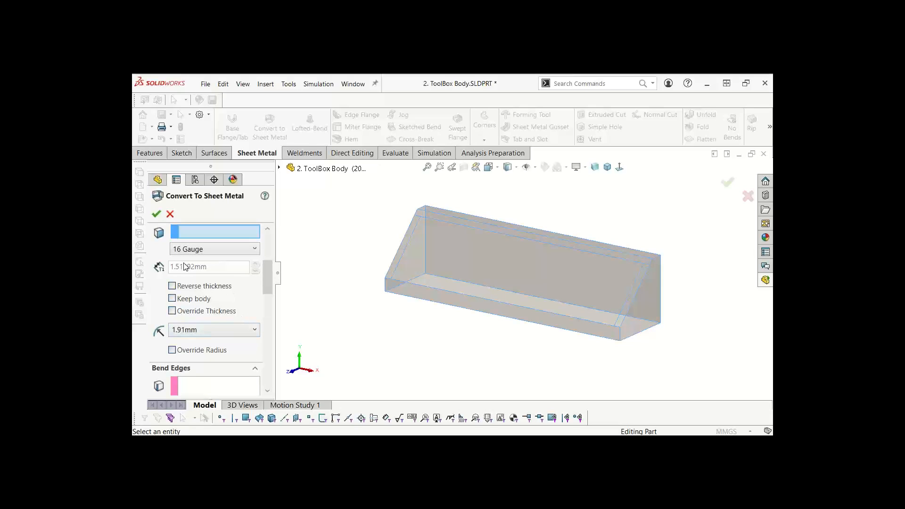
pyautogui.click(194, 331)
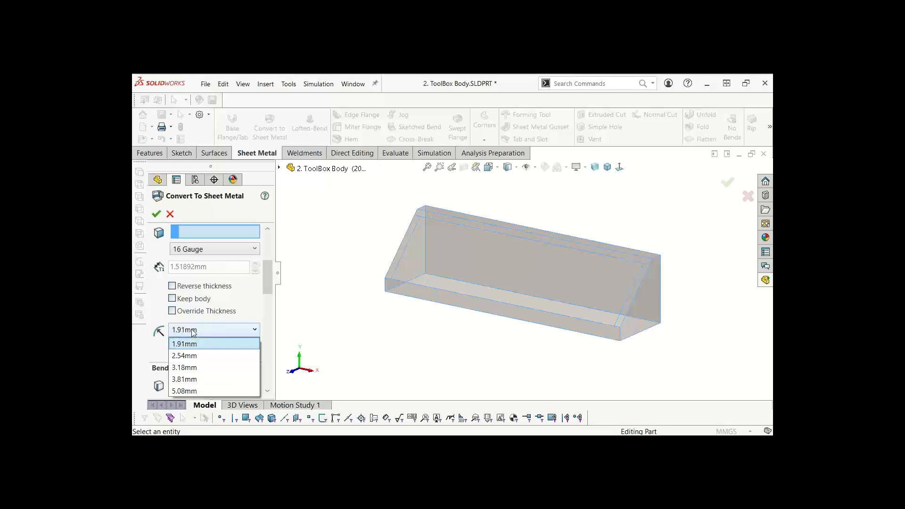
pyautogui.click(190, 332)
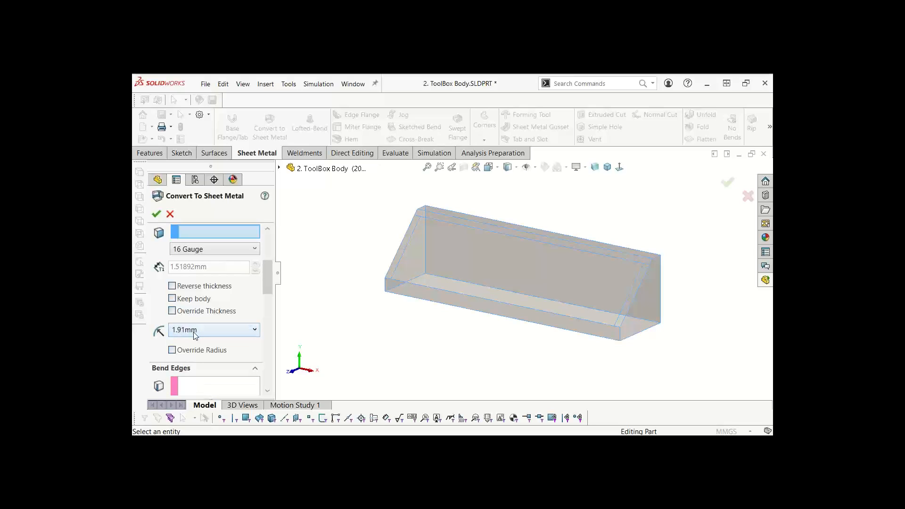
pyautogui.click(172, 351)
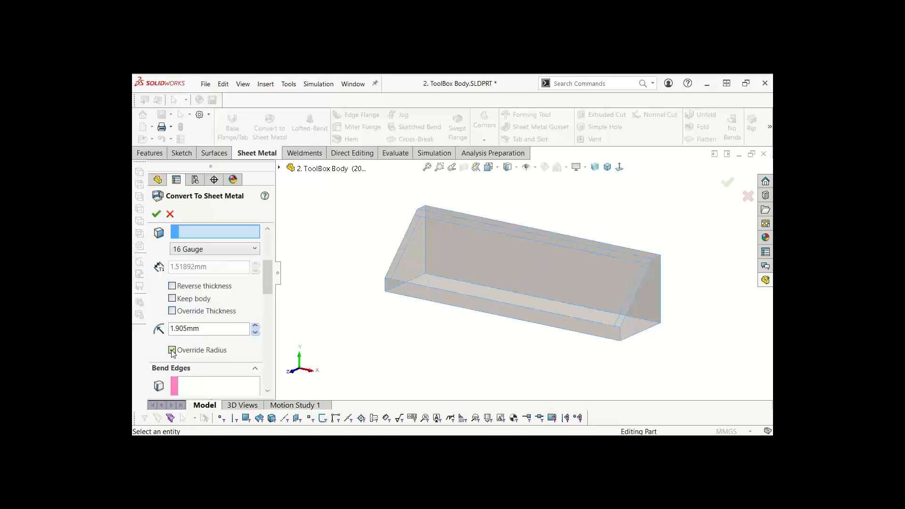
pyautogui.click(172, 350)
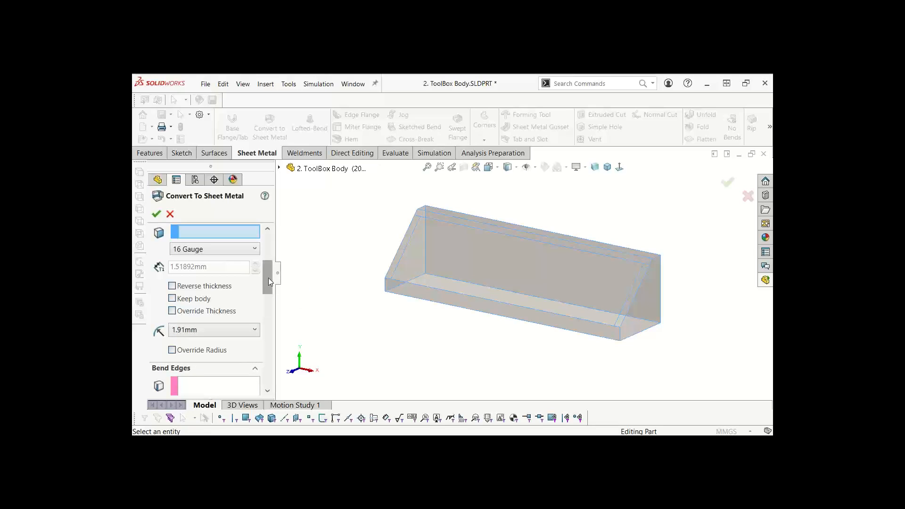
# Pick the underside face of the tool box body as the fixed face for the conversion
pyautogui.moveTo(268, 278)
pyautogui.mouseDown()
pyautogui.moveTo(268, 285)
pyautogui.moveTo(270, 264)
pyautogui.mouseUp()
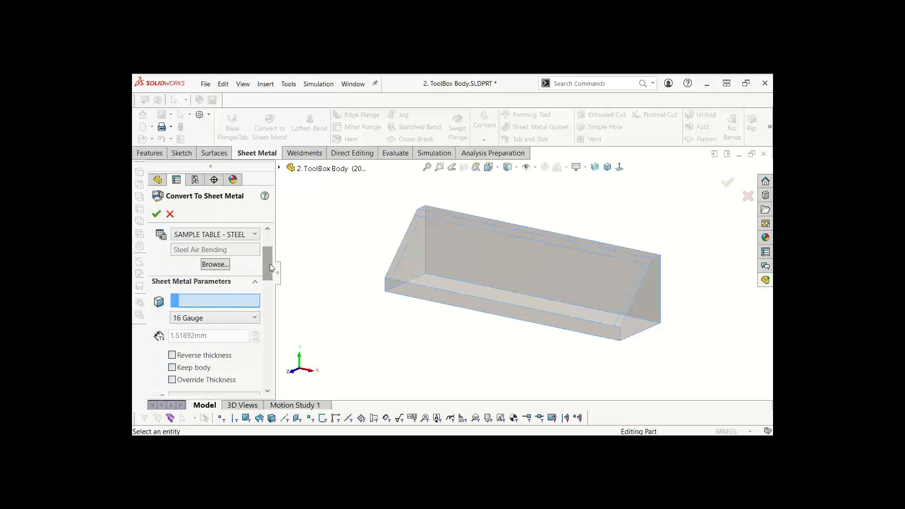
pyautogui.moveTo(441, 340); pyautogui.dragTo(440, 268, button='middle')
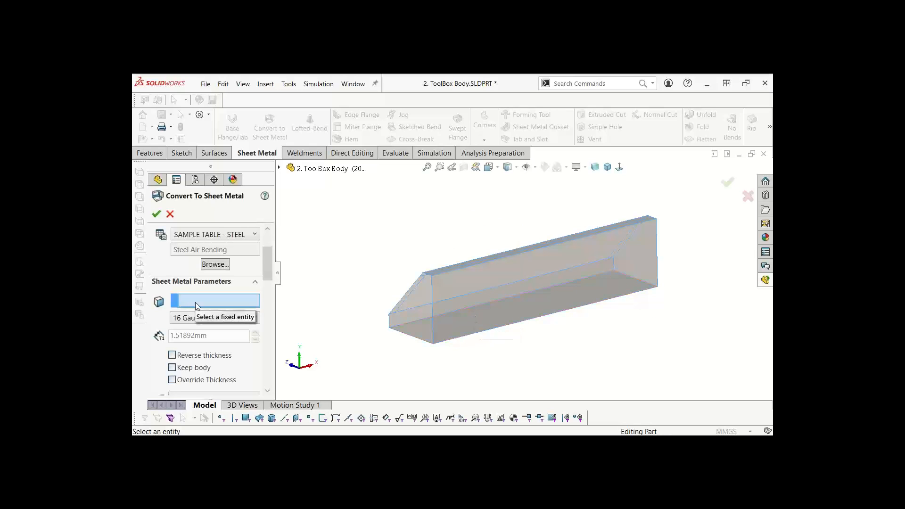
pyautogui.click(490, 314)
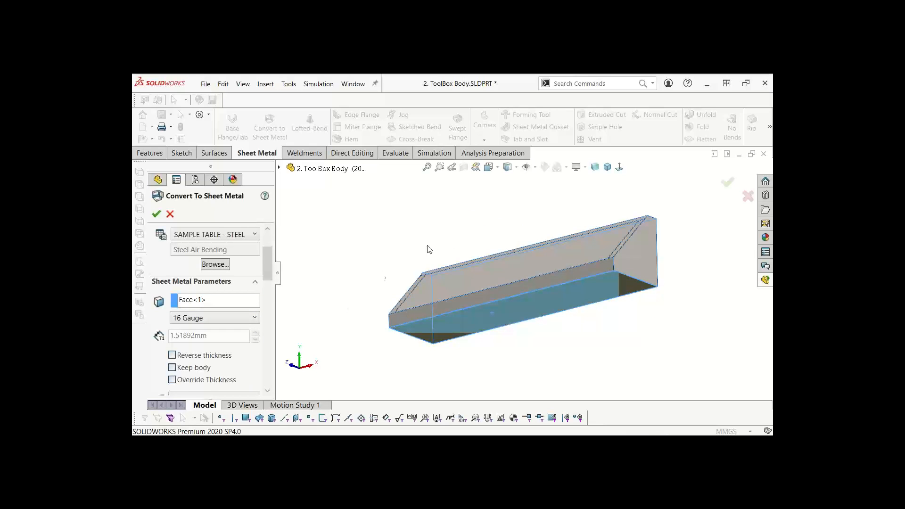
pyautogui.moveTo(429, 249); pyautogui.dragTo(407, 347, button='middle')
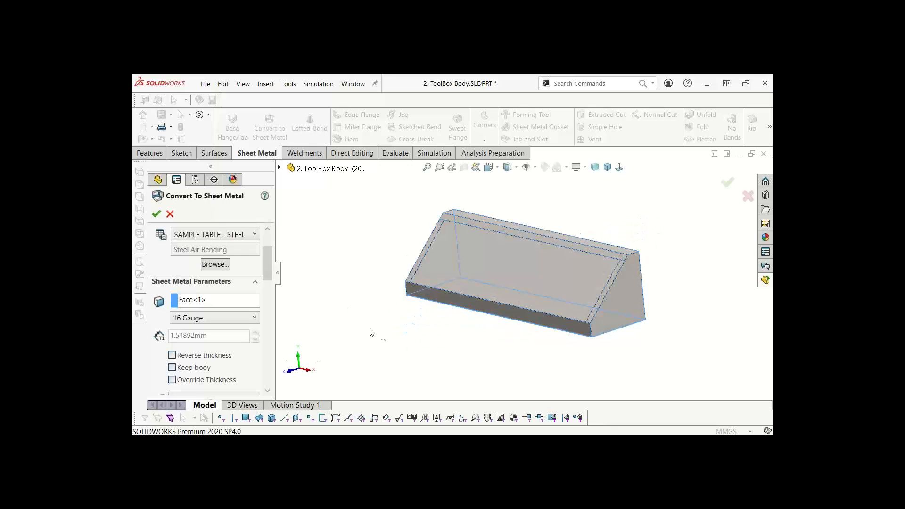
# Choose the four long bend edges: the lower front and rear edges and both edges of the narrow top face
pyautogui.moveTo(265, 264); pyautogui.dragTo(268, 301)
pyautogui.scroll(-5, 565, 321)
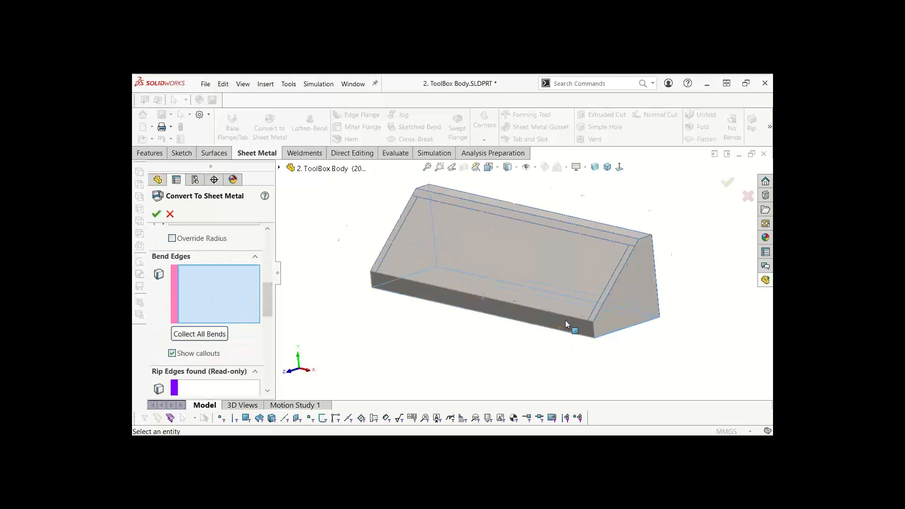
pyautogui.moveTo(477, 344)
pyautogui.mouseDown(button='middle')
pyautogui.moveTo(479, 352)
pyautogui.moveTo(467, 273)
pyautogui.moveTo(480, 346)
pyautogui.mouseUp(button='middle')
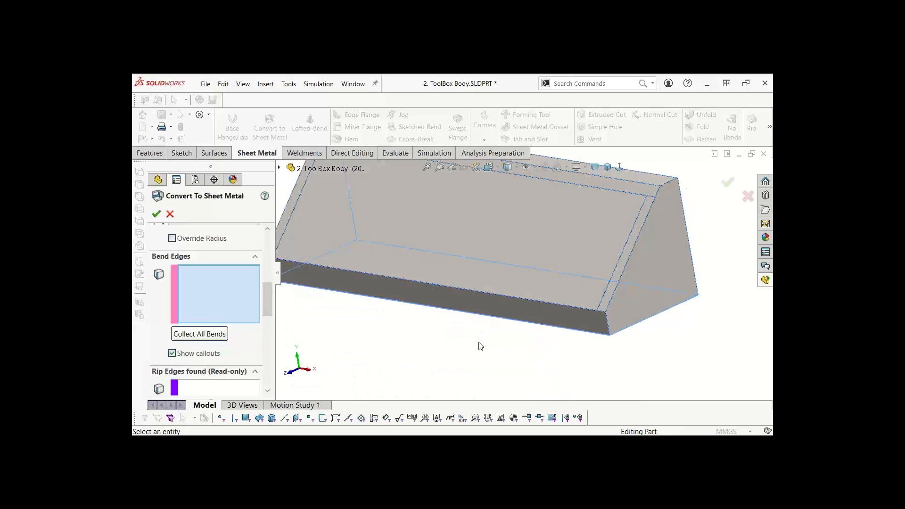
pyautogui.click(488, 318)
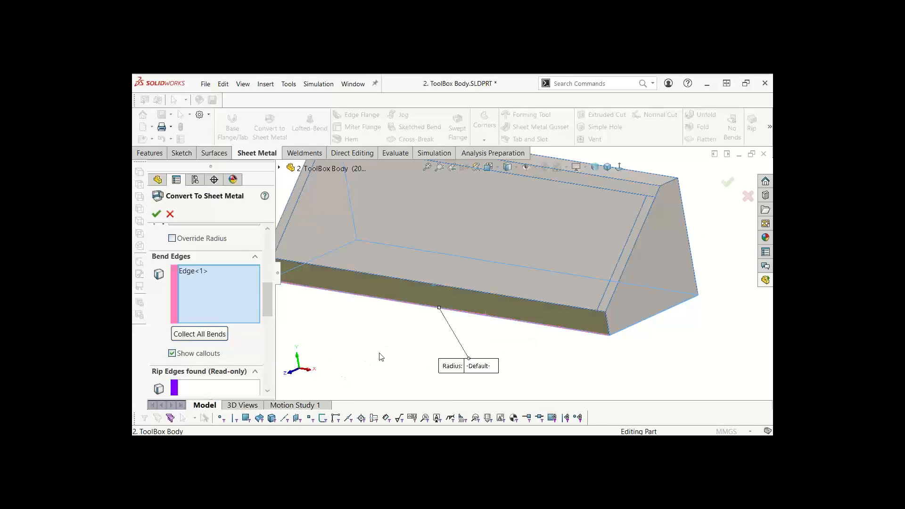
pyautogui.moveTo(381, 357); pyautogui.dragTo(479, 337, button='middle')
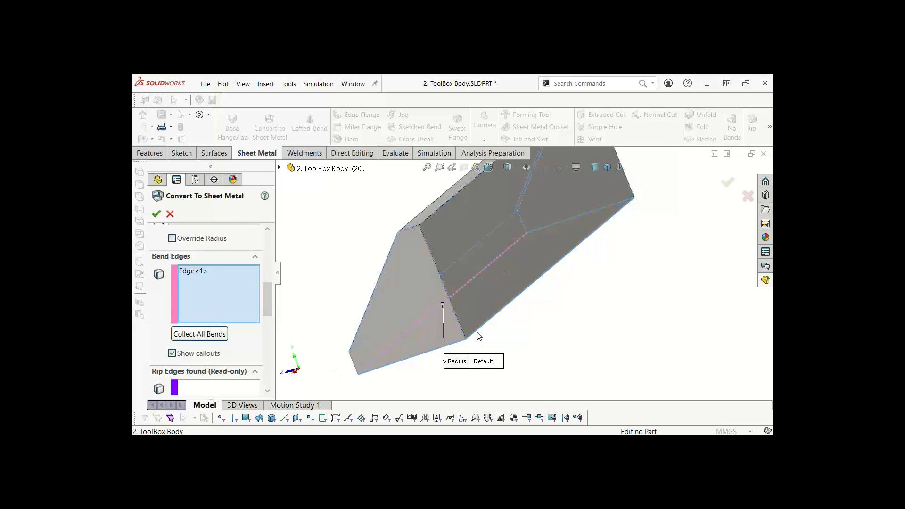
pyautogui.click(486, 337)
pyautogui.moveTo(540, 320); pyautogui.dragTo(529, 257, button='middle')
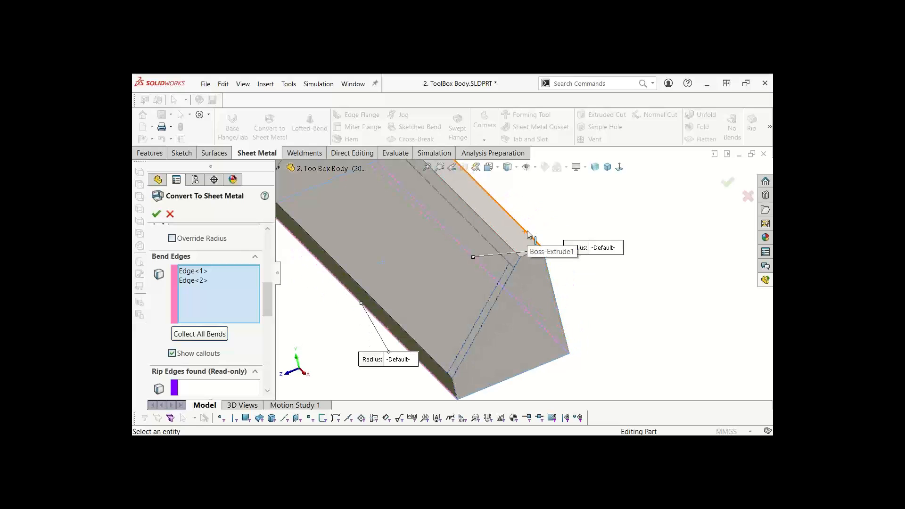
pyautogui.click(527, 233)
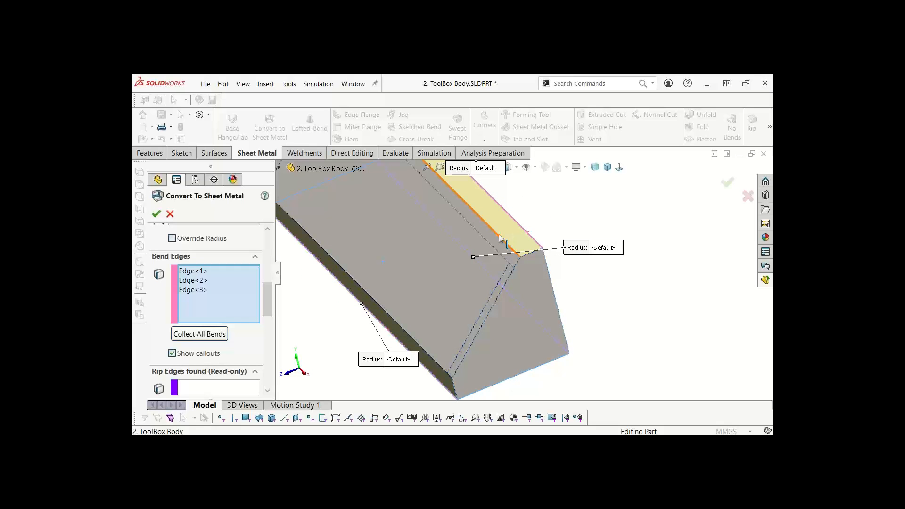
pyautogui.click(473, 254)
# Add the bottom edge of the right end face and its sloped front edge as bend edges, and inspect the upper corner gap
pyautogui.moveTo(600, 316); pyautogui.dragTo(576, 264, button='middle')
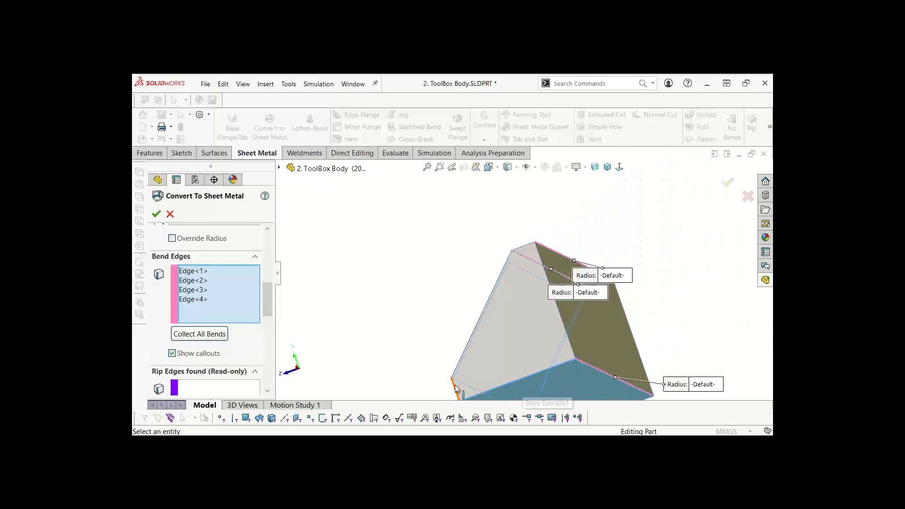
pyautogui.moveTo(546, 208); pyautogui.dragTo(582, 253, button='middle')
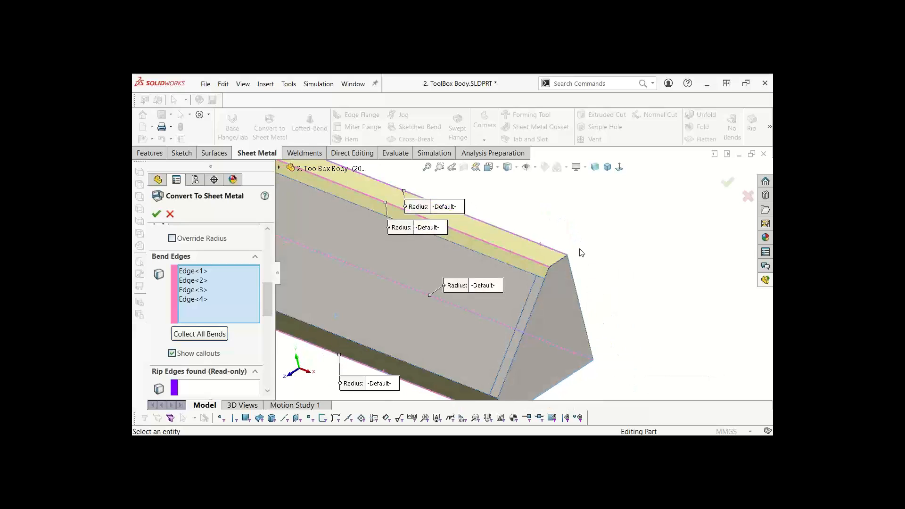
pyautogui.click(575, 374)
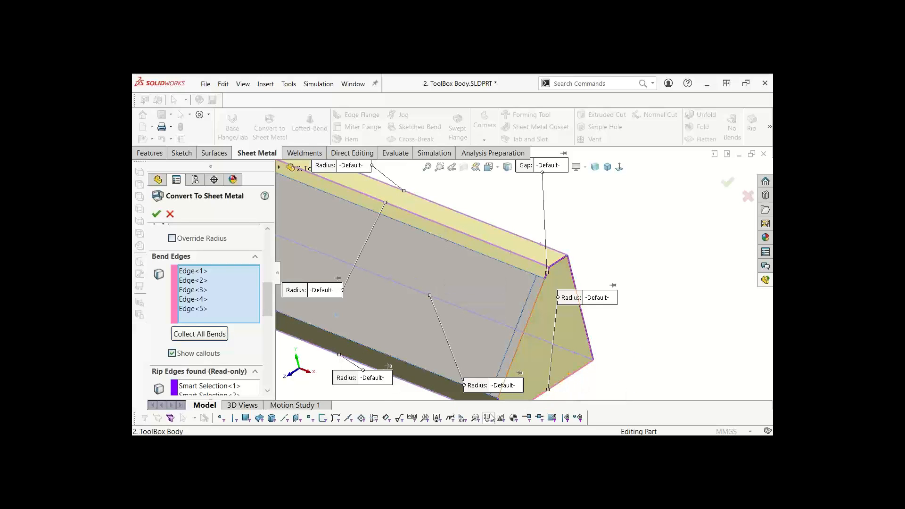
pyautogui.click(522, 343)
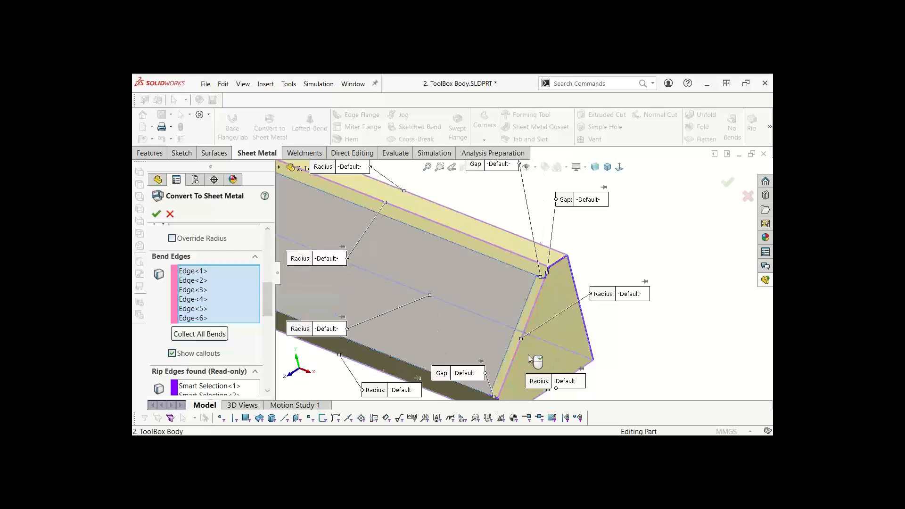
pyautogui.scroll(-3, 543, 274)
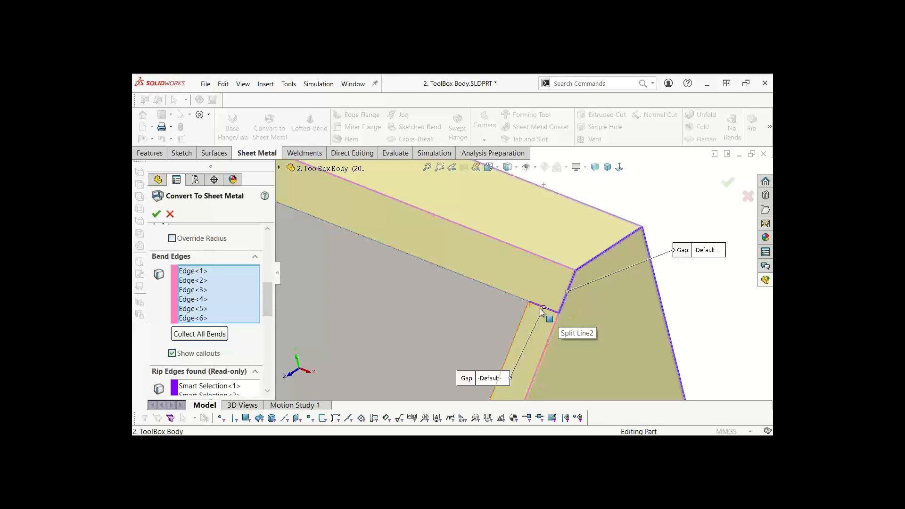
# Add the bottom edge and the sloped front edge of the left end face as bend edges for the conversion
pyautogui.middleClick(686, 301)
pyautogui.moveTo(481, 291); pyautogui.dragTo(454, 316, button='middle')
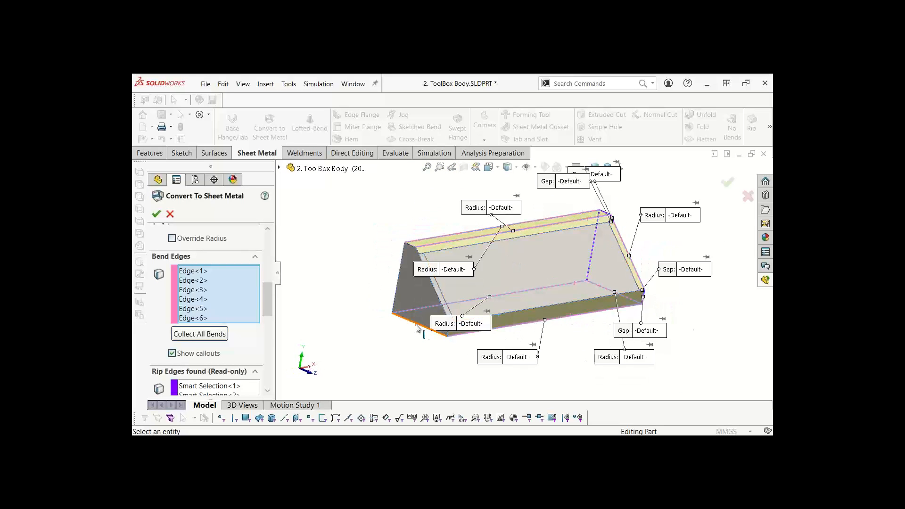
pyautogui.click(415, 293)
pyautogui.click(430, 279)
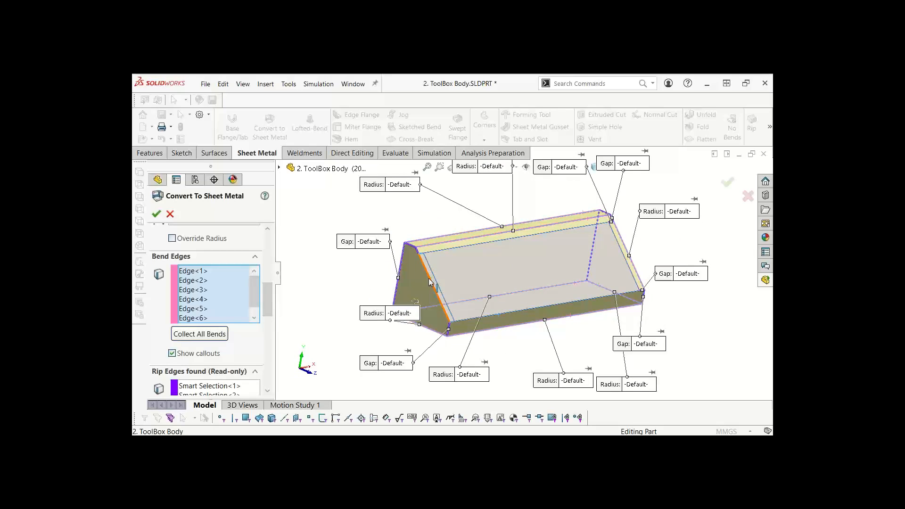
pyautogui.moveTo(540, 291); pyautogui.dragTo(474, 293, button='middle')
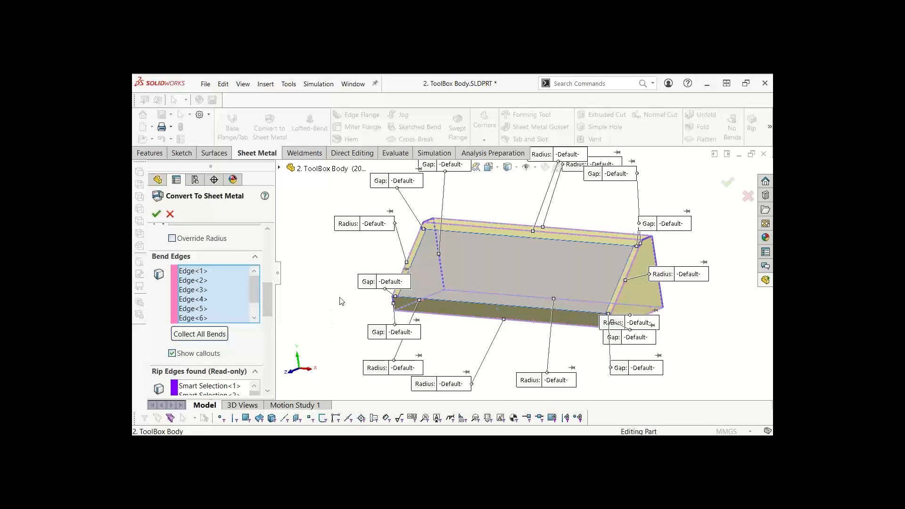
# Examine the sheet thickness direction at a front corner, switching Reverse thickness on and back off for comparison
pyautogui.press('space')
pyautogui.click(364, 350)
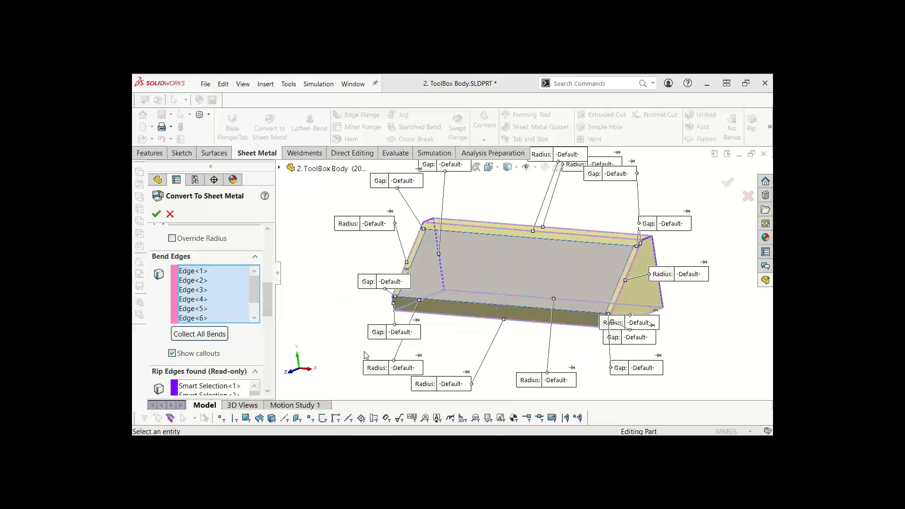
pyautogui.scroll(-10, 380, 305)
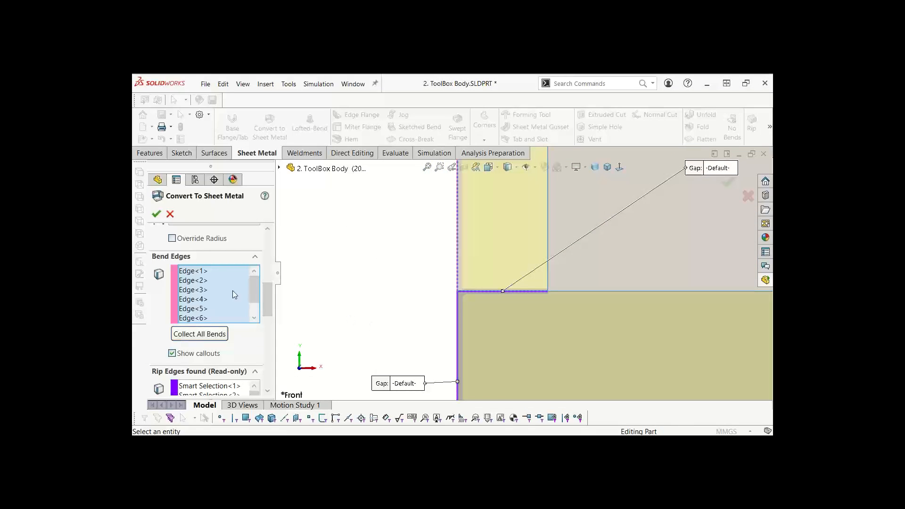
pyautogui.moveTo(271, 295)
pyautogui.mouseDown()
pyautogui.moveTo(268, 315)
pyautogui.moveTo(267, 277)
pyautogui.mouseUp()
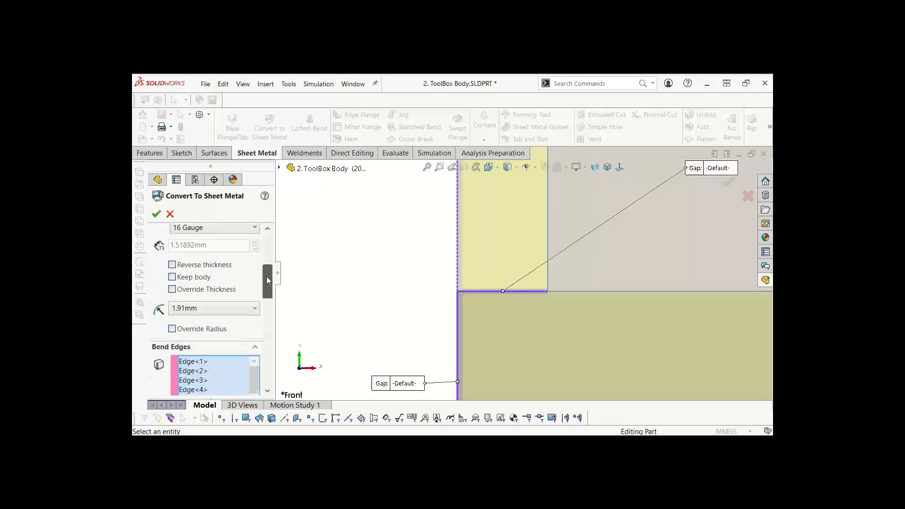
pyautogui.click(173, 266)
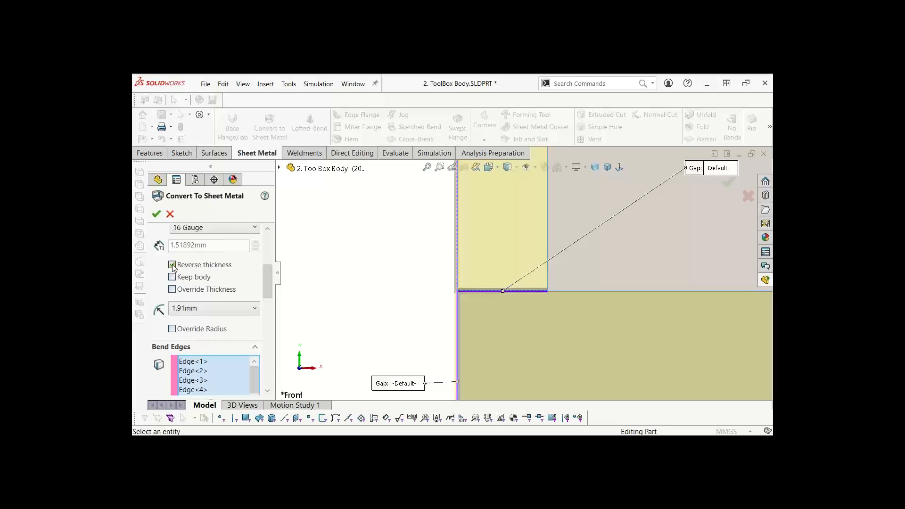
pyautogui.click(173, 265)
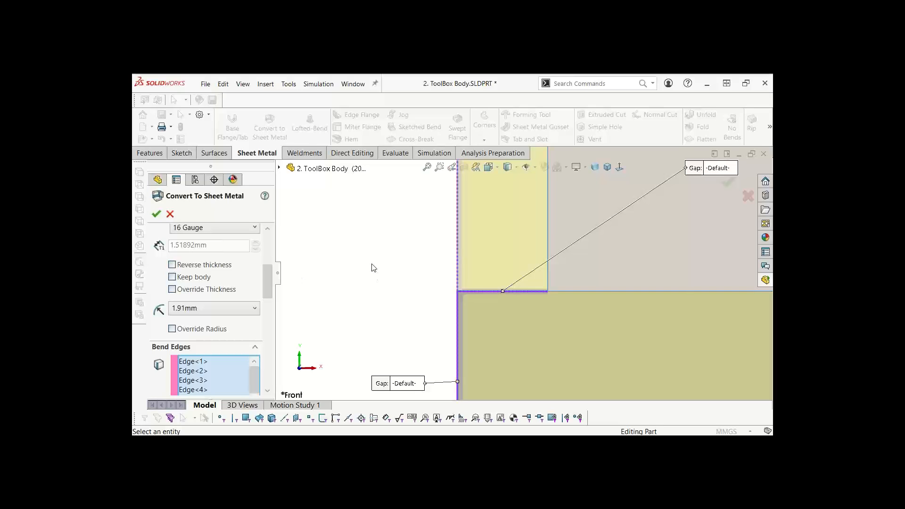
# Complete the conversion of the tool box body to sheet metal and view the whole part
pyautogui.click(156, 214)
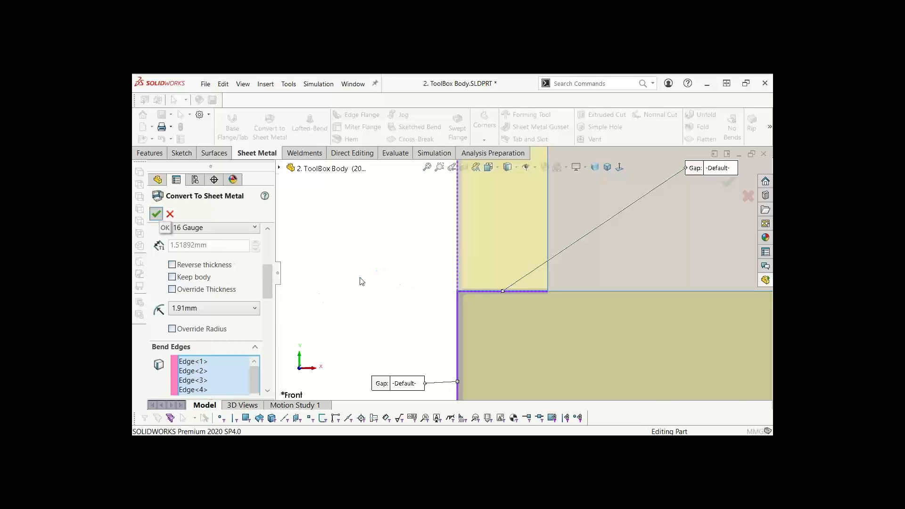
pyautogui.press('f')
pyautogui.moveTo(647, 293); pyautogui.dragTo(571, 312, button='middle')
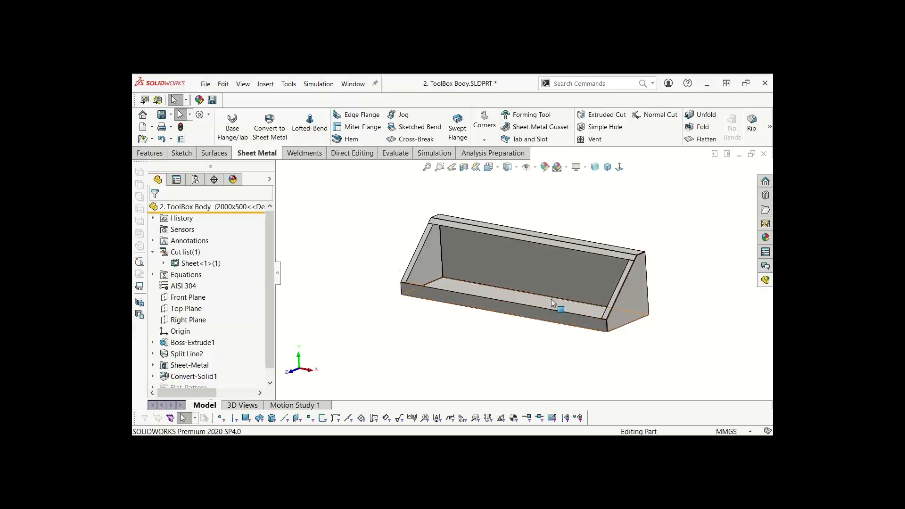
# Preview the unfolded shape of the tool box body using Toggle flat display, and close the preview
pyautogui.rightClick(551, 301)
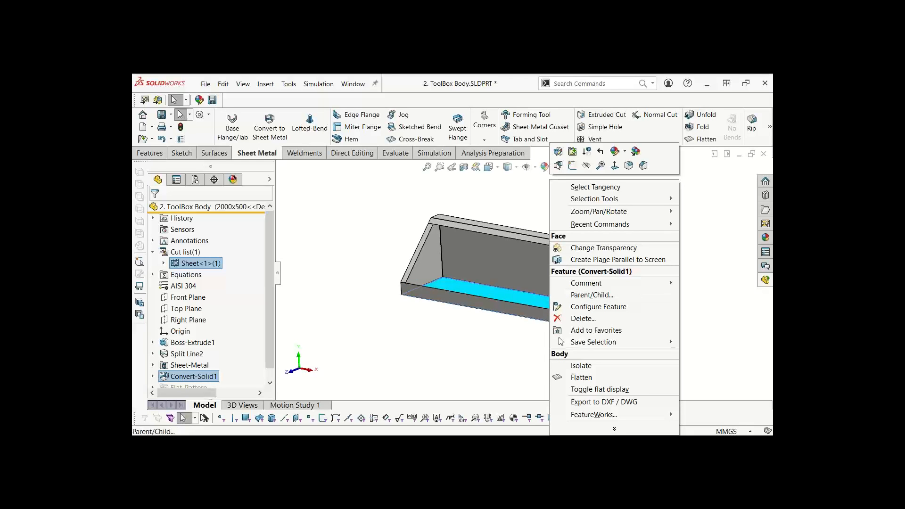
pyautogui.click(599, 390)
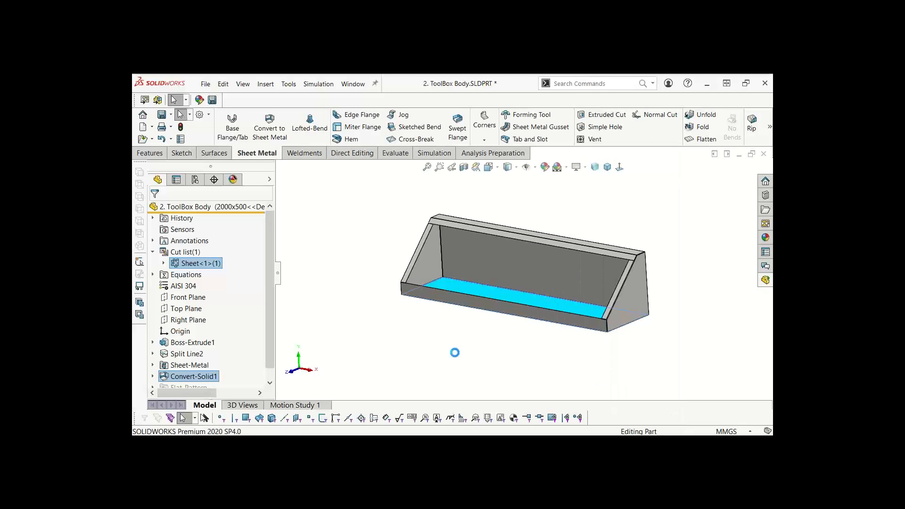
pyautogui.moveTo(485, 334); pyautogui.dragTo(536, 298, button='middle')
pyautogui.click(486, 353)
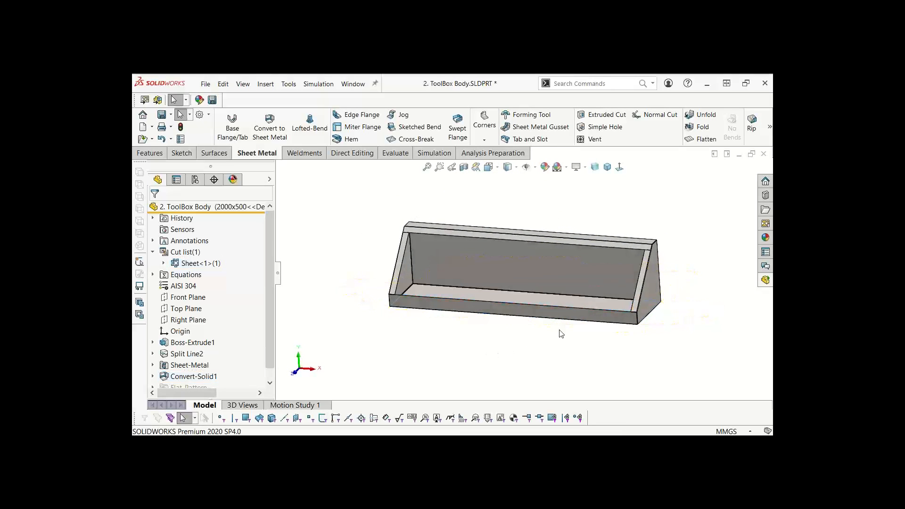
pyautogui.moveTo(561, 334); pyautogui.dragTo(548, 230, button='middle')
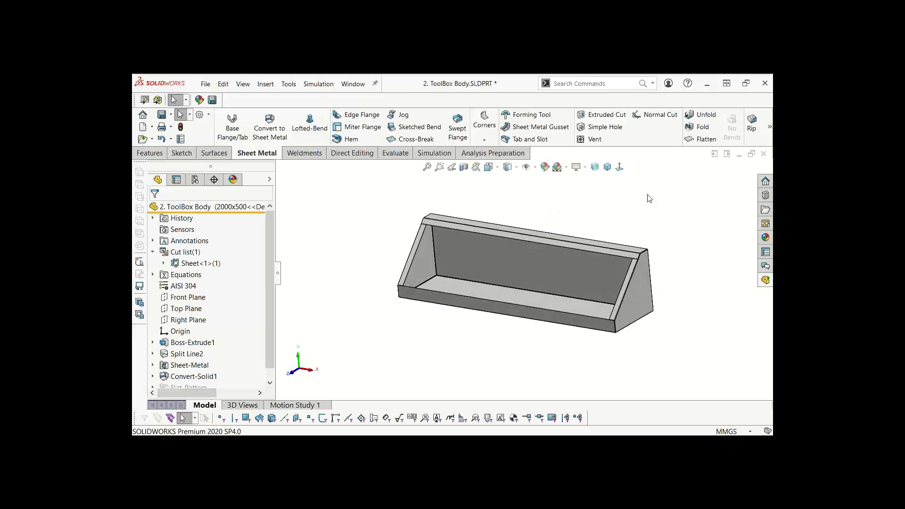
# Create a reference plane offset 300 mm inward from the right end face of the tool box, using Flip offset
pyautogui.click(151, 154)
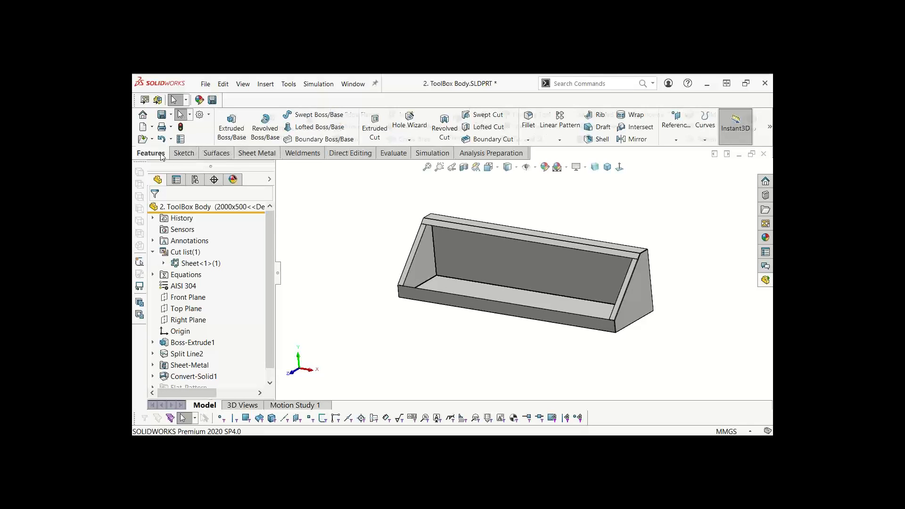
pyautogui.click(676, 124)
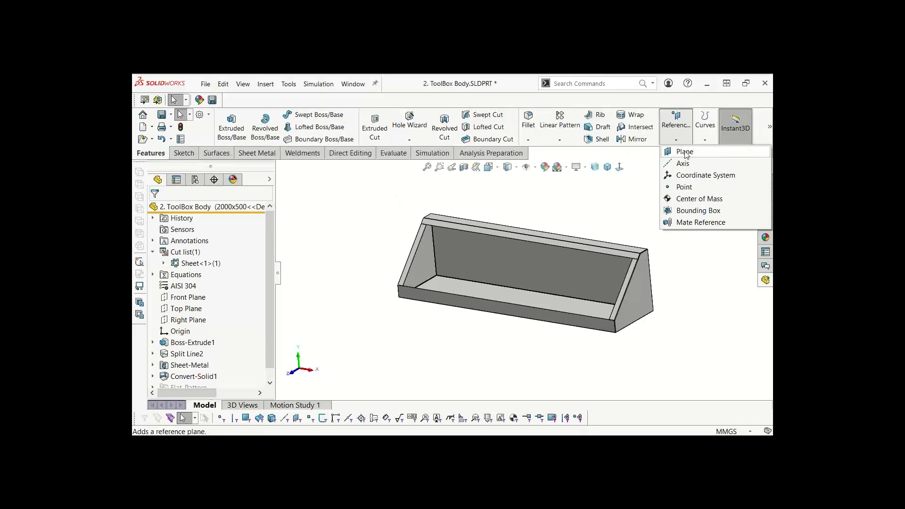
pyautogui.click(679, 152)
pyautogui.click(637, 302)
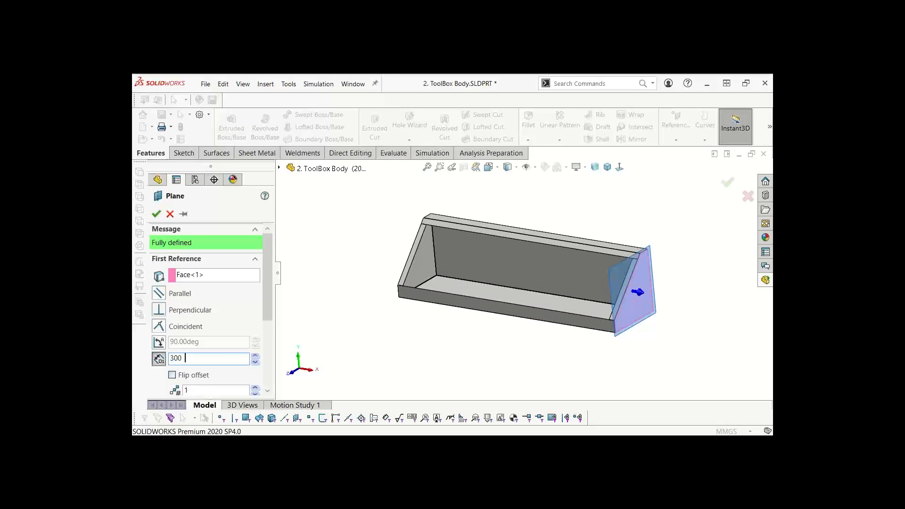
pyautogui.press('Return')
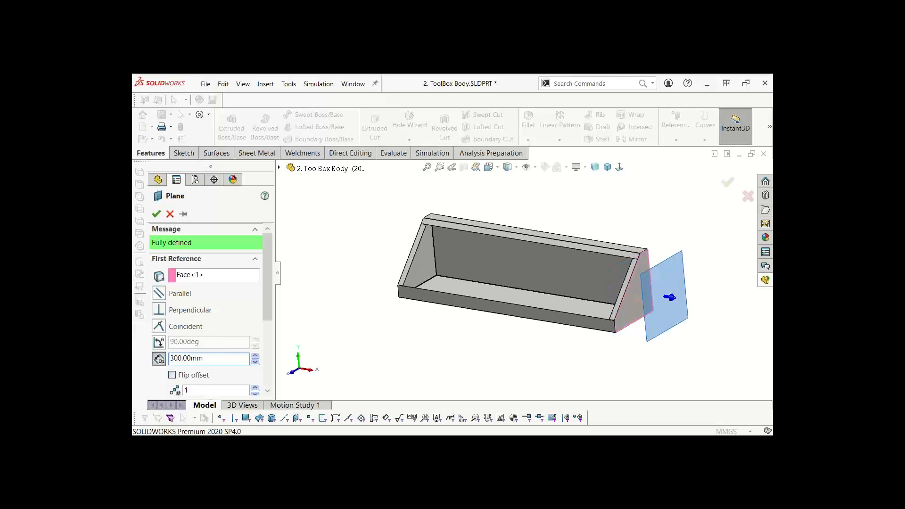
pyautogui.click(172, 375)
pyautogui.click(156, 214)
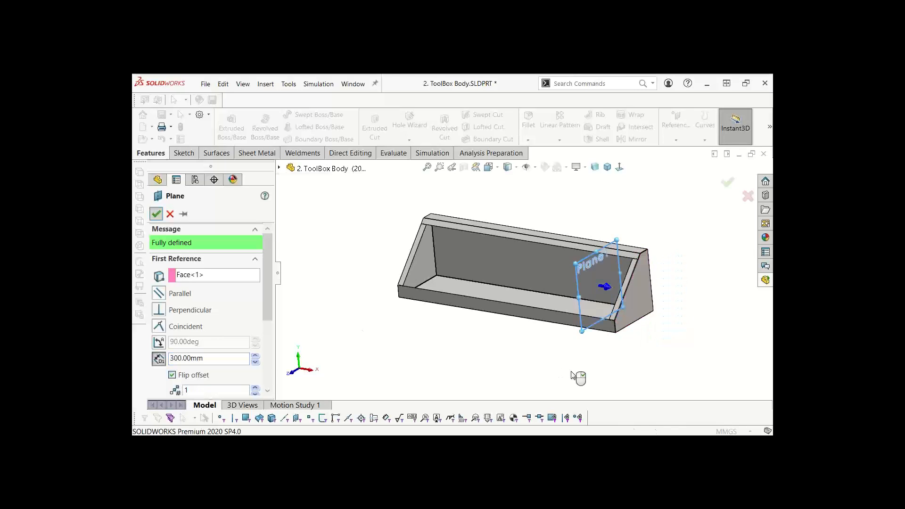
# Start a sketch on the new plane and convert the outer front, bottom and rear edges of the box profile into it
pyautogui.click(585, 332)
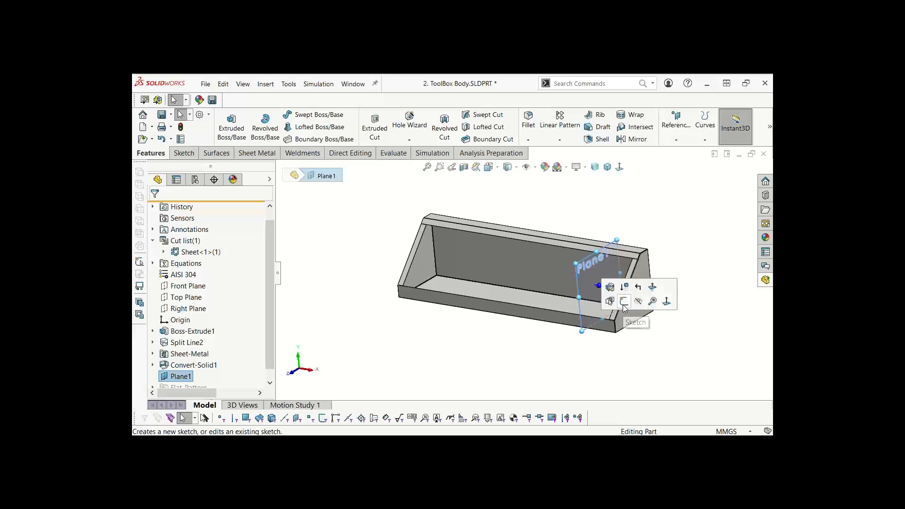
pyautogui.click(613, 287)
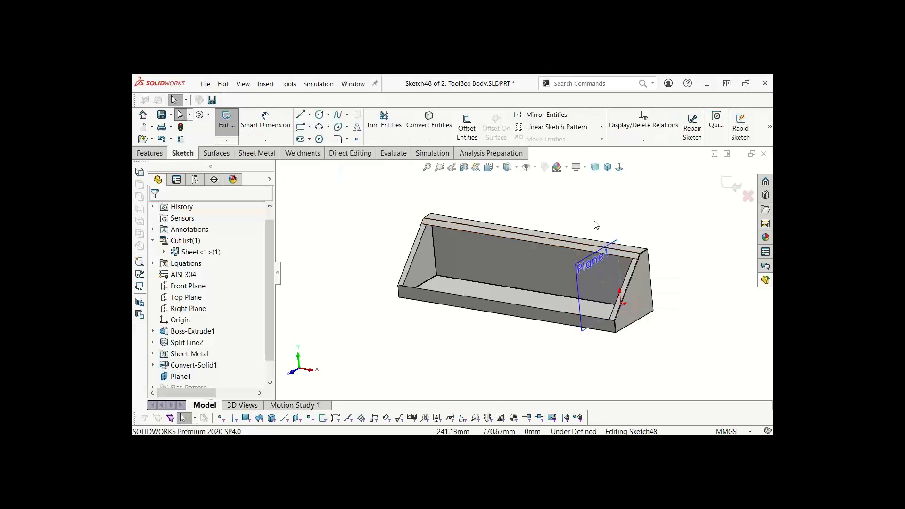
pyautogui.click(620, 167)
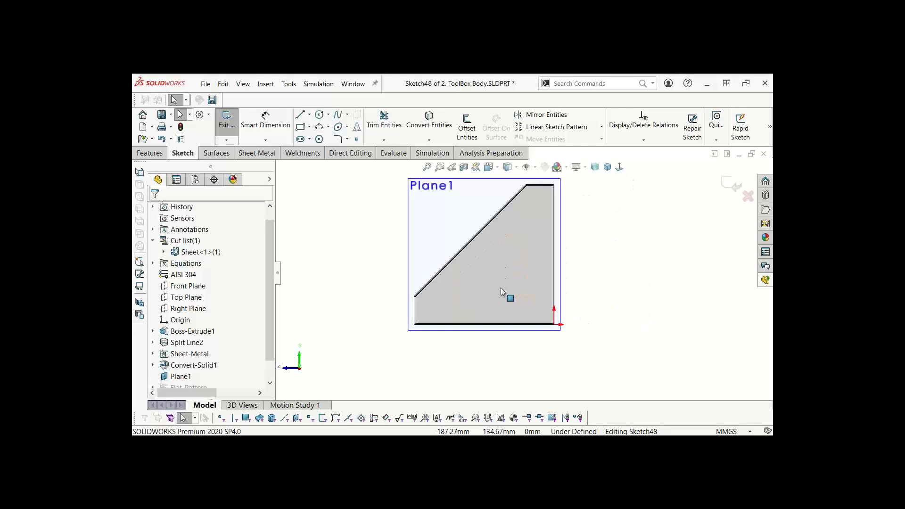
pyautogui.moveTo(395, 366); pyautogui.dragTo(354, 335, button='right')
pyautogui.scroll(-5, 409, 328)
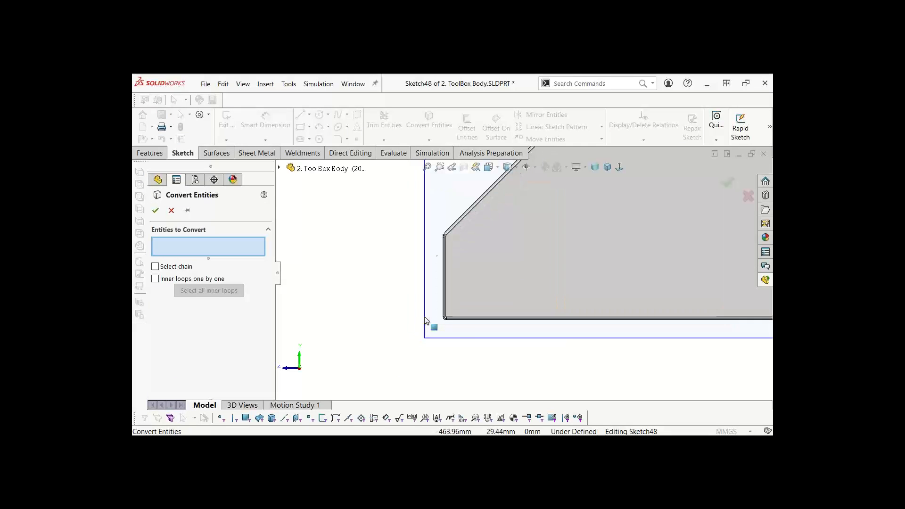
pyautogui.click(444, 297)
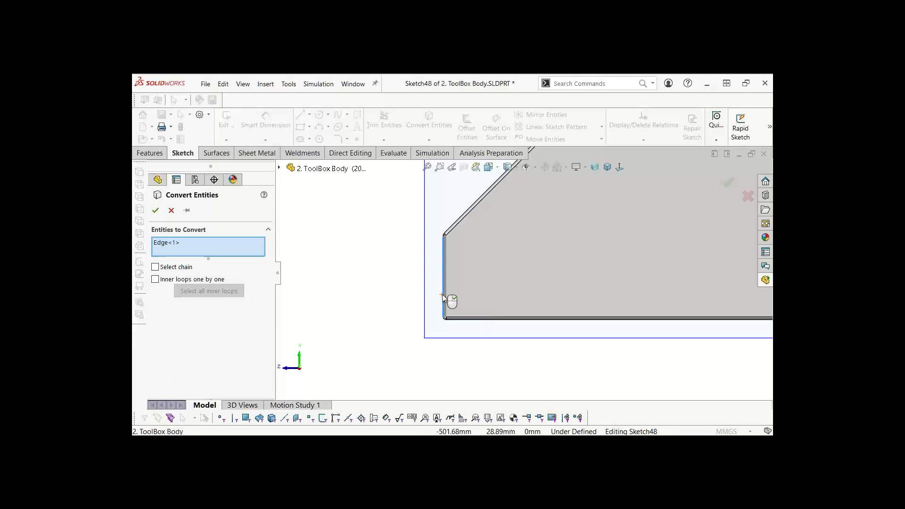
pyautogui.click(457, 321)
pyautogui.press('f')
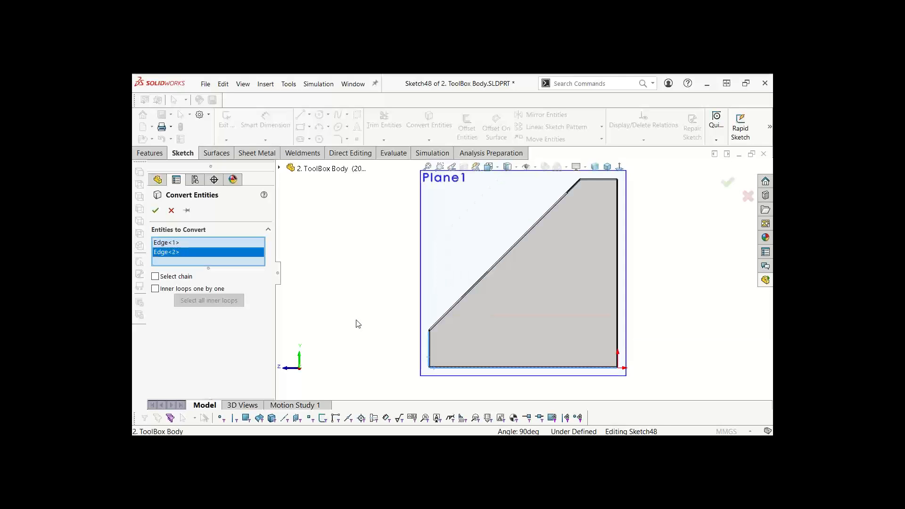
pyautogui.scroll(-5, 648, 330)
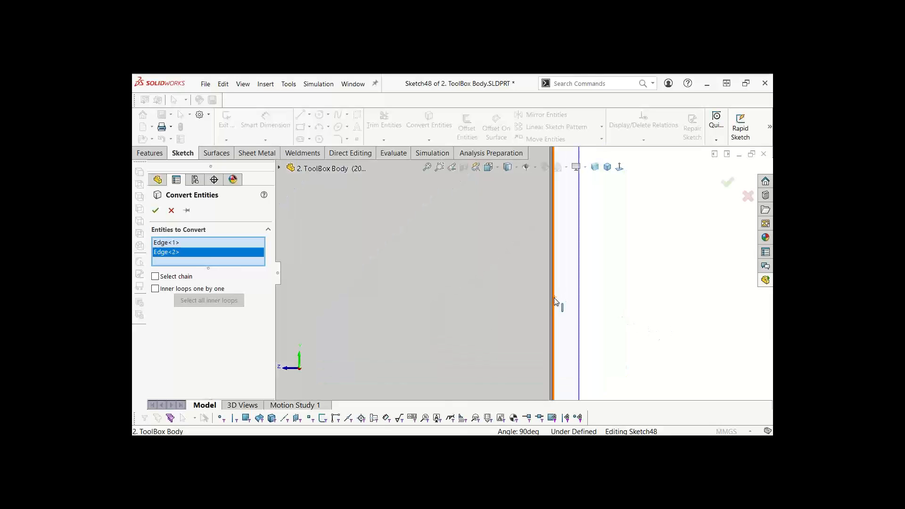
pyautogui.click(554, 299)
pyautogui.press('f')
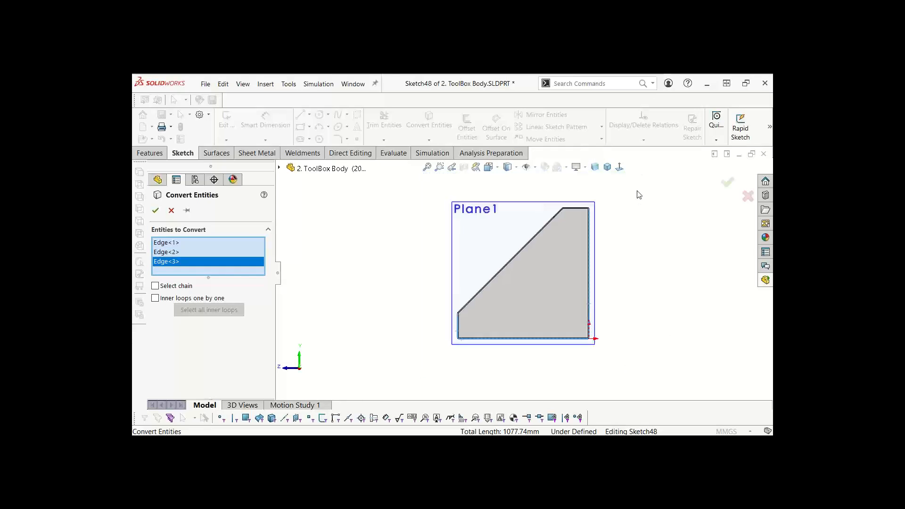
pyautogui.scroll(-5, 601, 198)
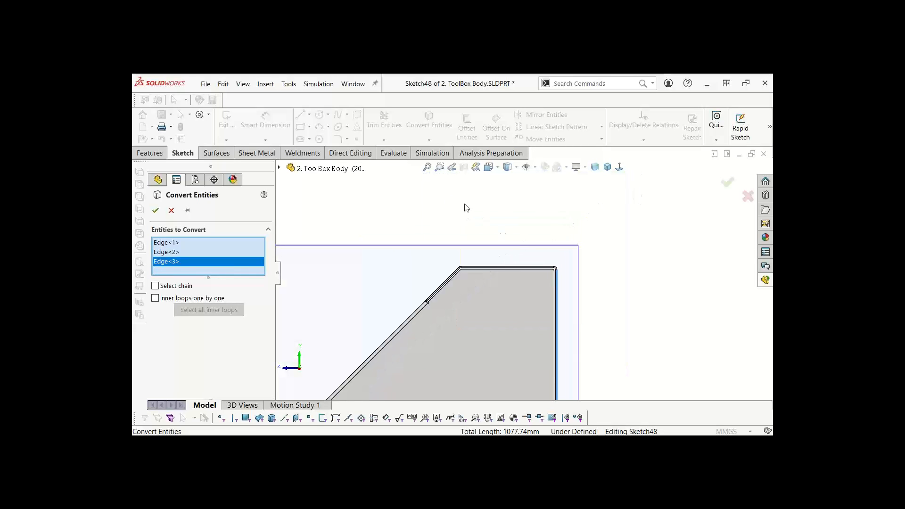
pyautogui.click(155, 211)
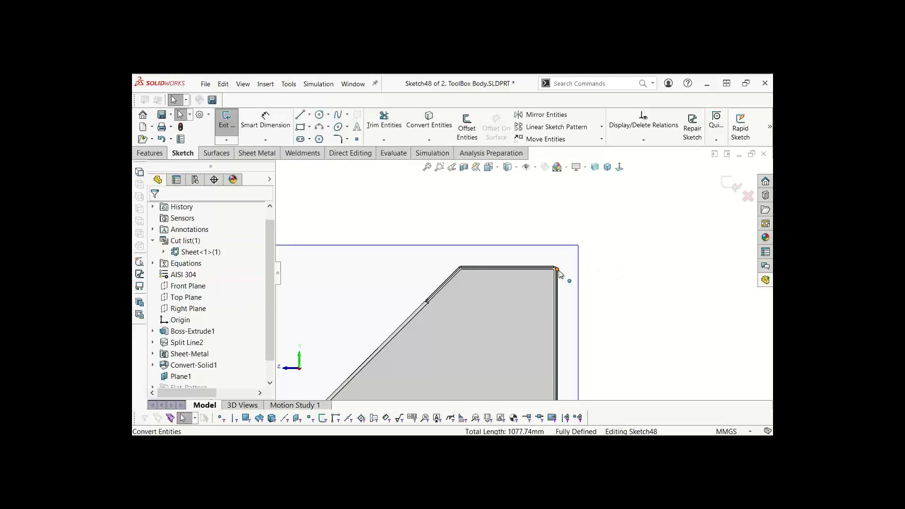
# Stretch the rear vertical sketch line upward until it ends about 90 mm above the box's top edge
pyautogui.moveTo(558, 270); pyautogui.dragTo(571, 191)
pyautogui.press('f')
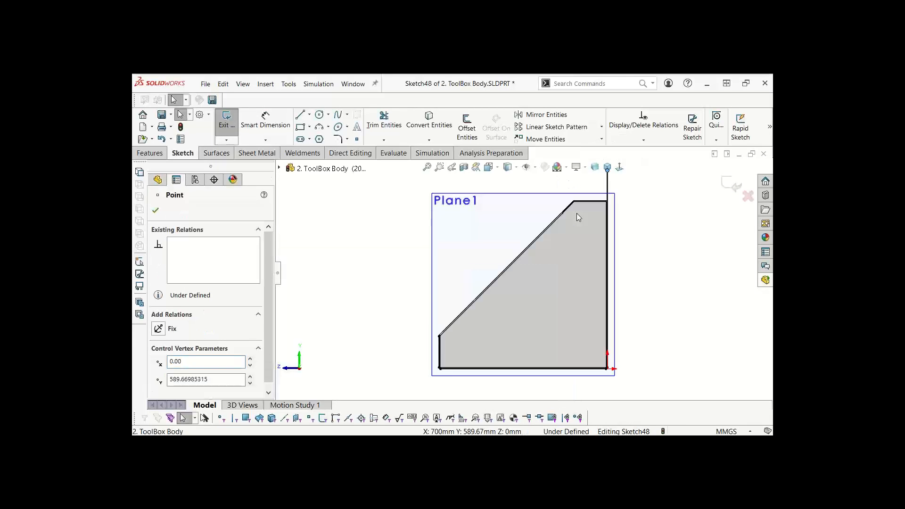
pyautogui.scroll(-3, 656, 188)
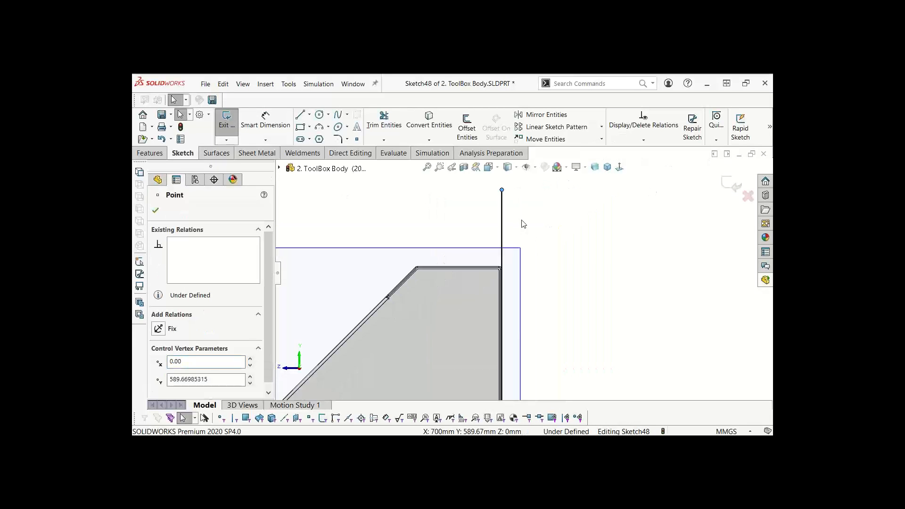
pyautogui.click(431, 224)
# Dimension the upper end of the rear vertical line 150 mm above the box's top edge
pyautogui.click(276, 130)
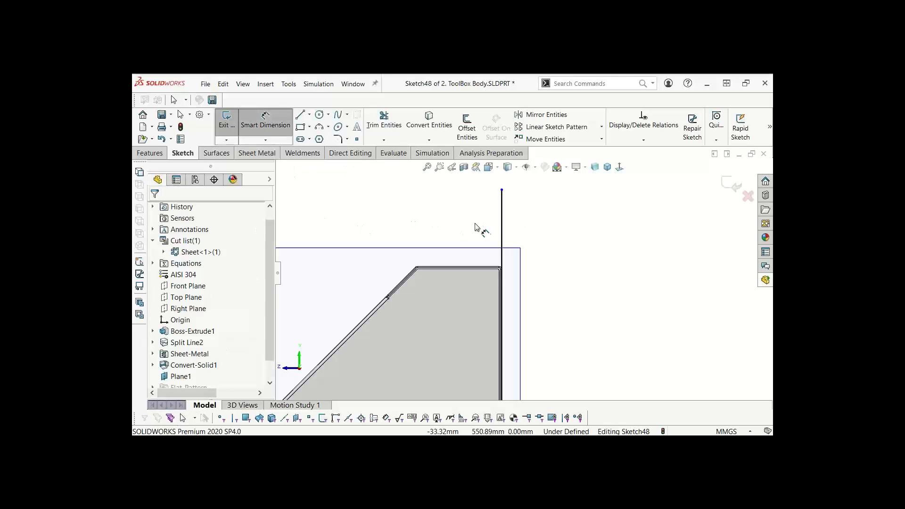
pyautogui.click(499, 267)
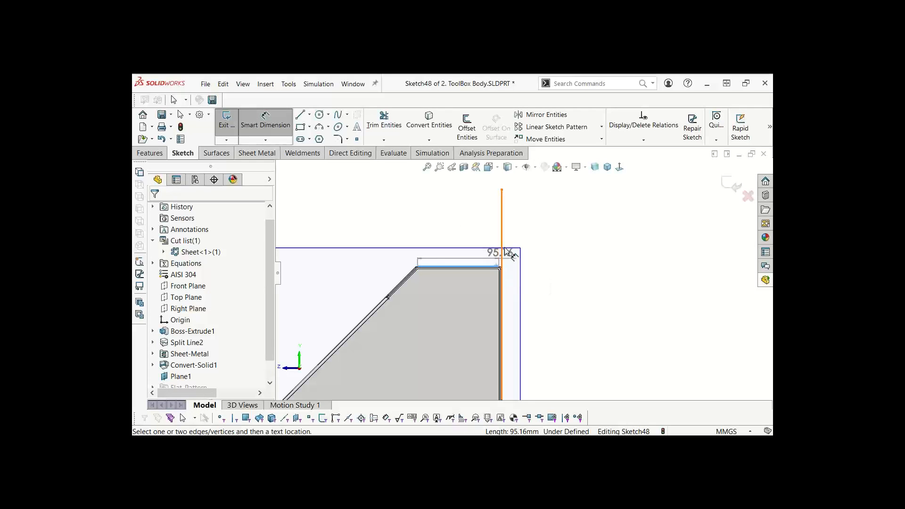
pyautogui.click(501, 190)
pyautogui.click(528, 216)
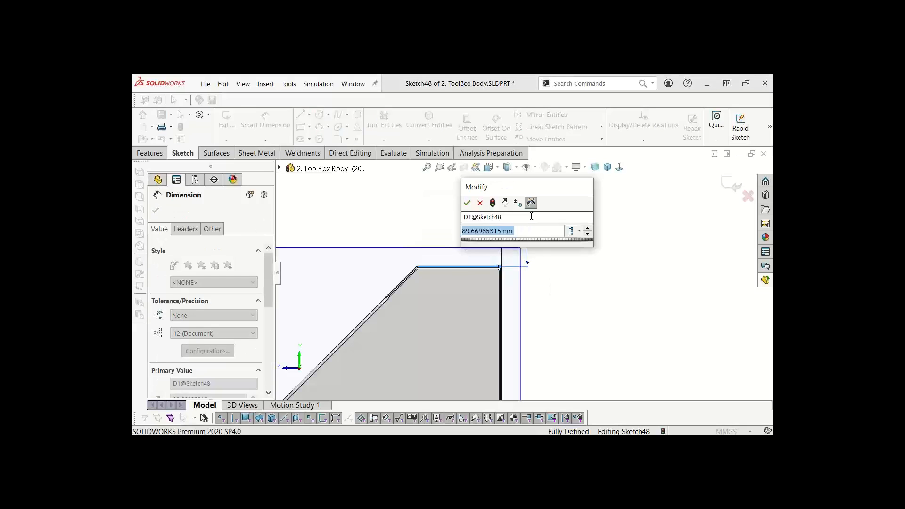
pyautogui.write('150')
pyautogui.press('Return')
pyautogui.click(594, 253)
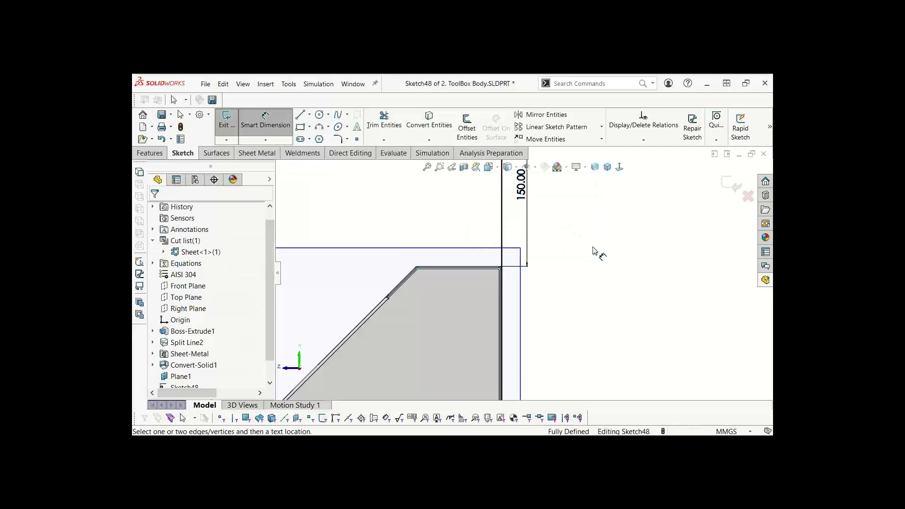
# Trim the front vertical line and the bottom line of the divider sketch to a sharp corner with the Corner option
pyautogui.press('f')
pyautogui.moveTo(420, 315); pyautogui.dragTo(453, 340, button='middle')
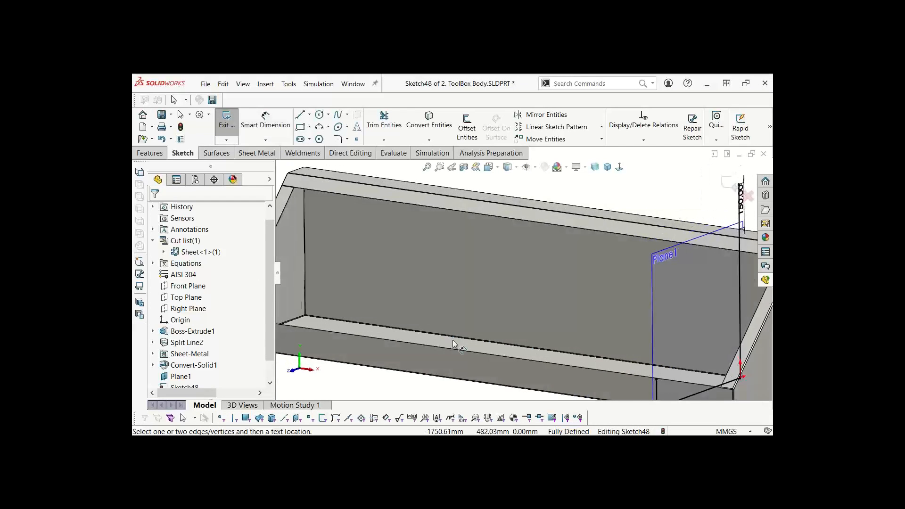
pyautogui.scroll(5, 464, 308)
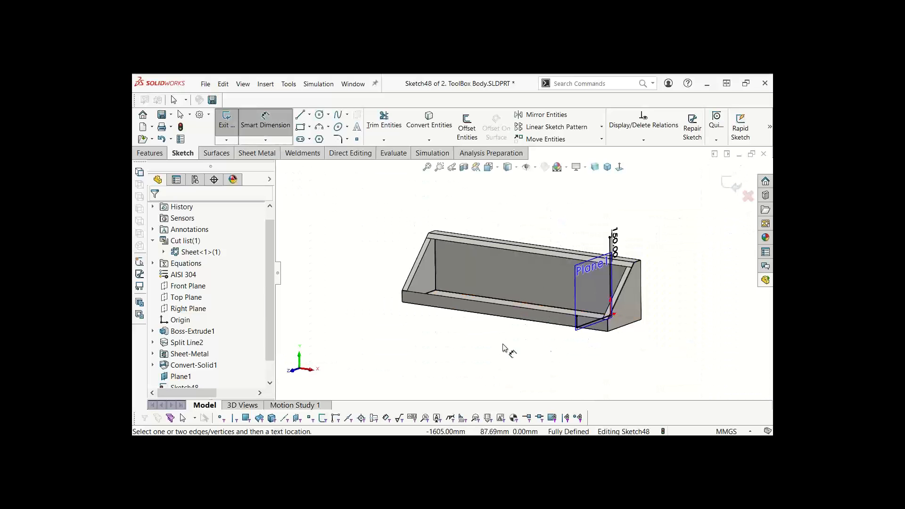
pyautogui.click(620, 168)
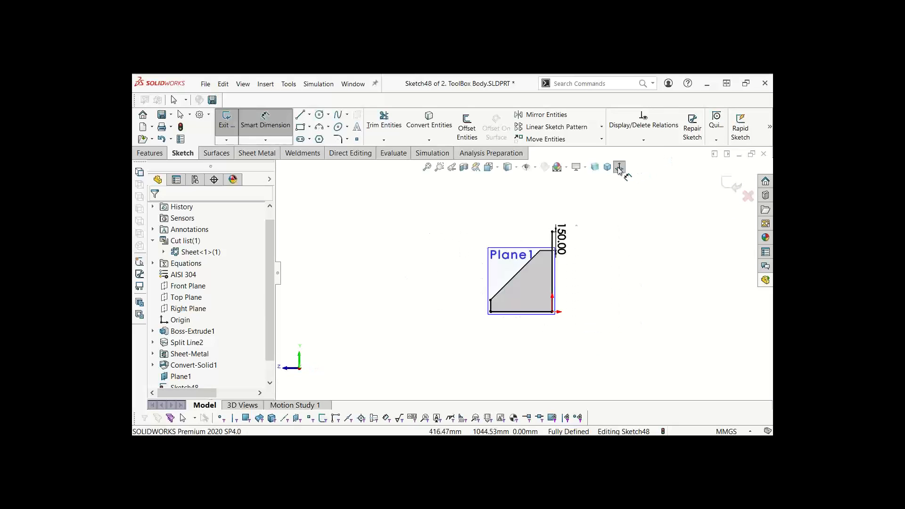
pyautogui.scroll(-5, 498, 311)
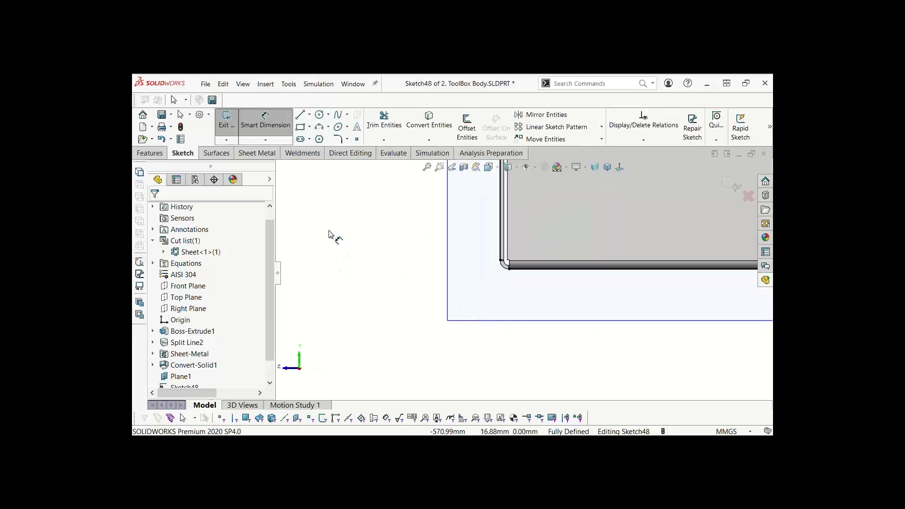
pyautogui.click(384, 122)
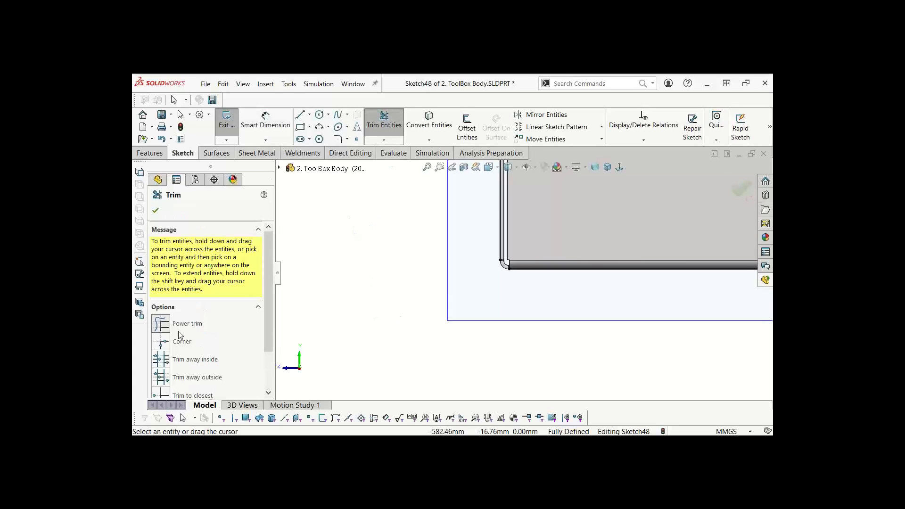
pyautogui.click(160, 344)
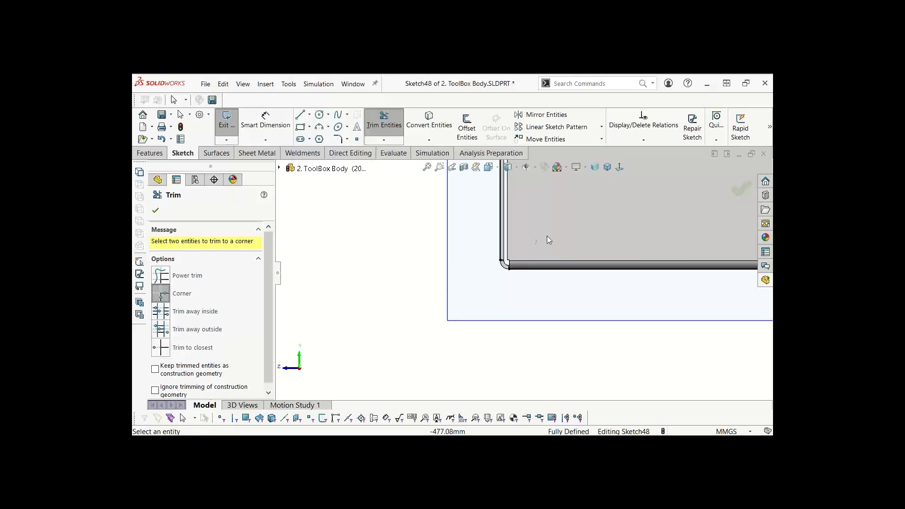
pyautogui.scroll(-3, 508, 262)
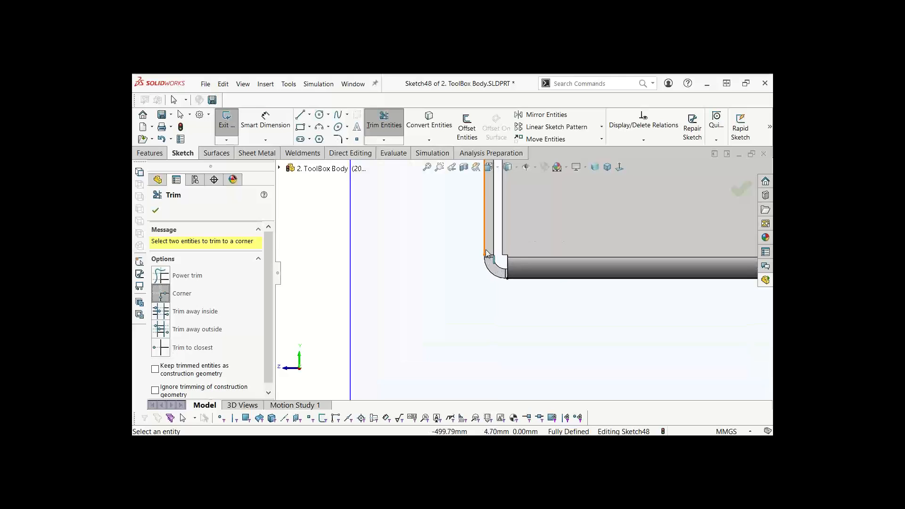
pyautogui.click(486, 254)
pyautogui.click(522, 279)
# Corner-trim the bottom line and the rear vertical line to a sharp corner, and exit the sketch
pyautogui.scroll(3, 312, 281)
pyautogui.scroll(-5, 580, 372)
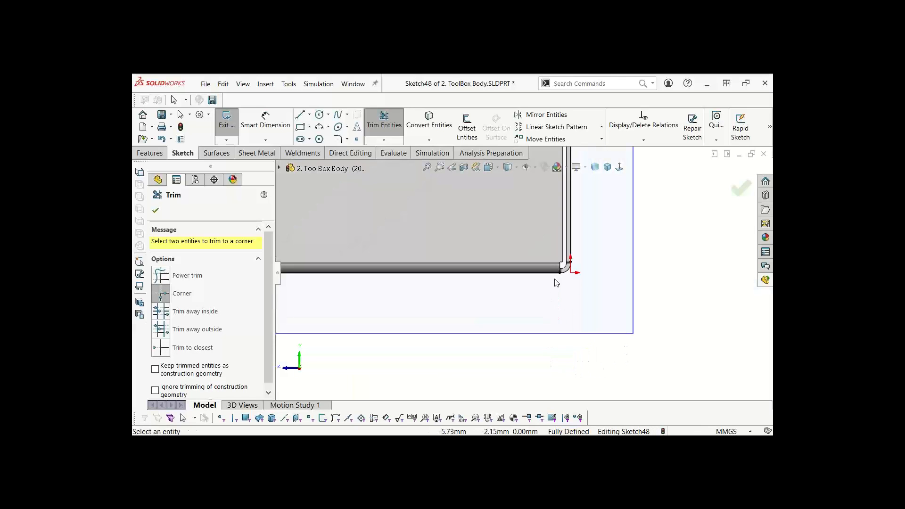
pyautogui.click(555, 275)
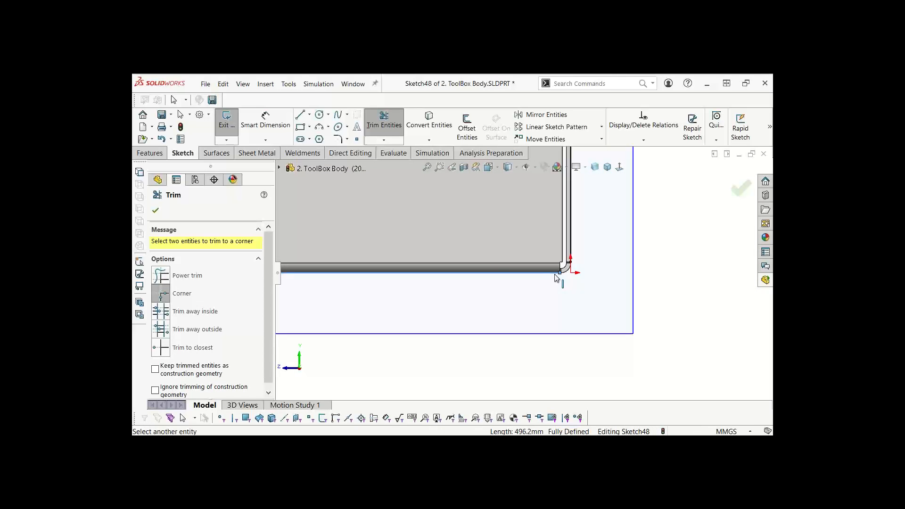
pyautogui.click(572, 249)
pyautogui.press('f')
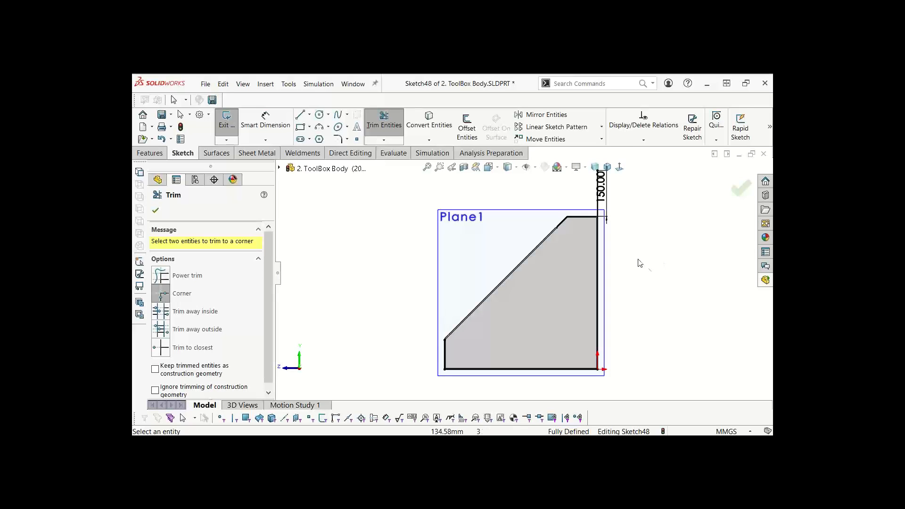
pyautogui.click(737, 191)
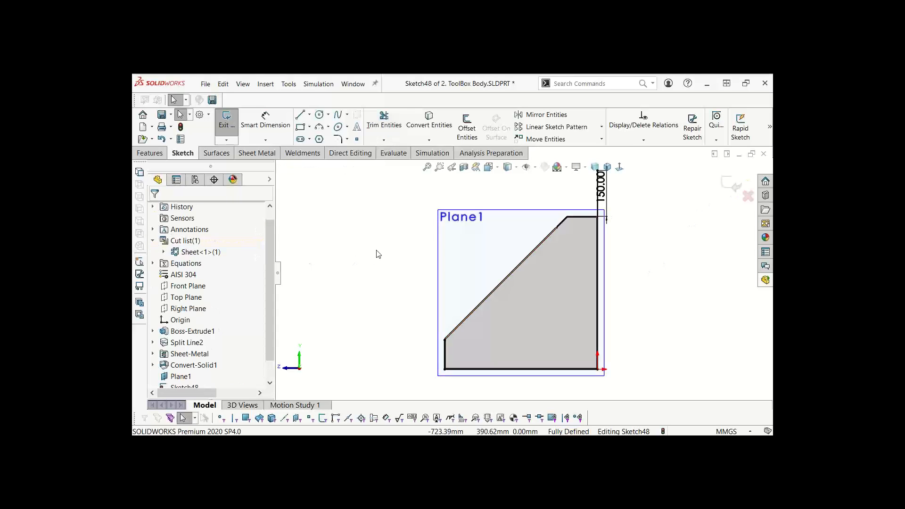
pyautogui.hotkey('ctrl', 's')
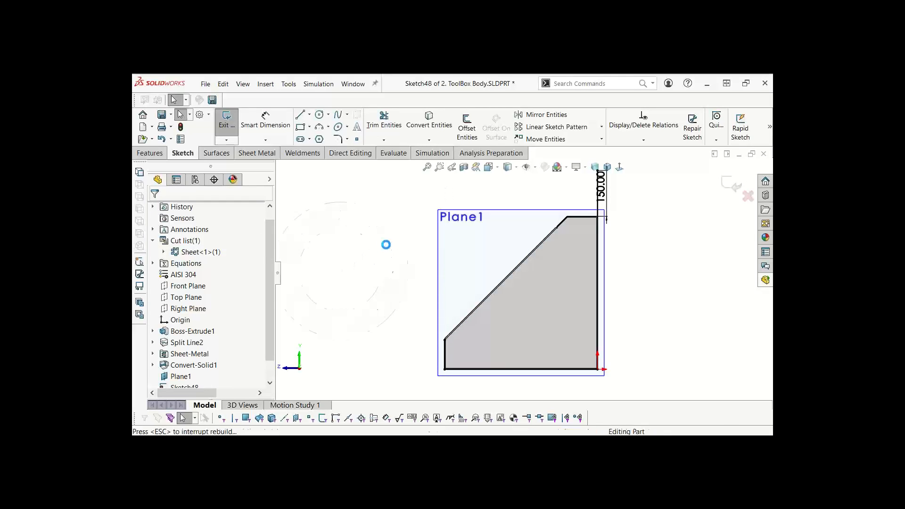
pyautogui.hotkey('ctrl', 'b')
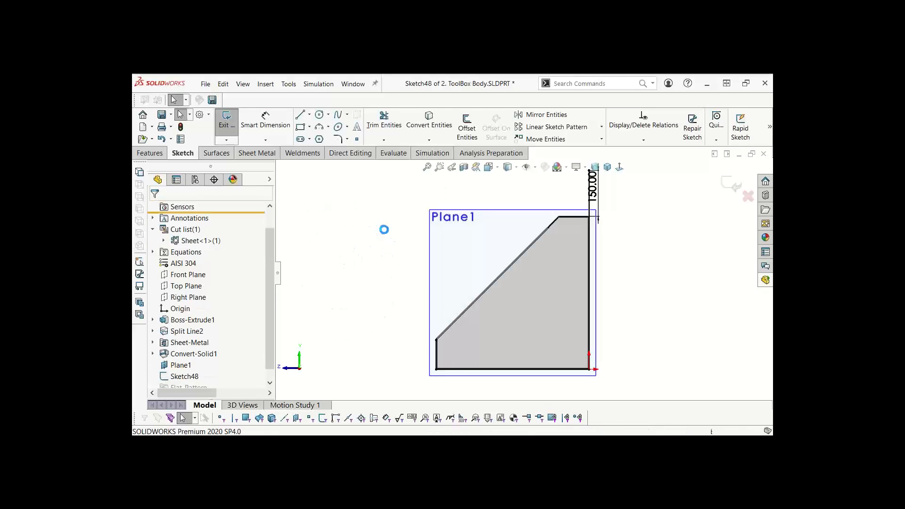
# Start a Base Flange from the divider sketch and override its default parameters with 12 Gauge
pyautogui.moveTo(579, 287); pyautogui.dragTo(559, 324, button='middle')
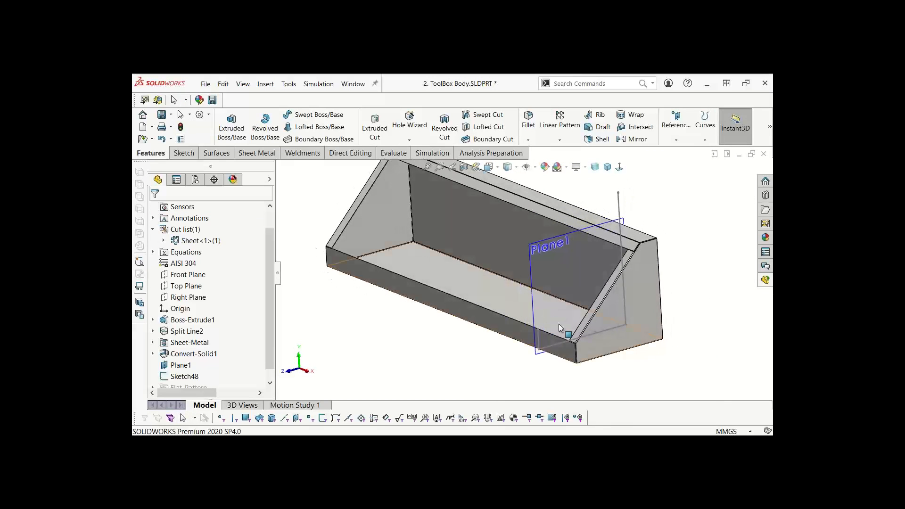
pyautogui.click(257, 153)
pyautogui.click(233, 123)
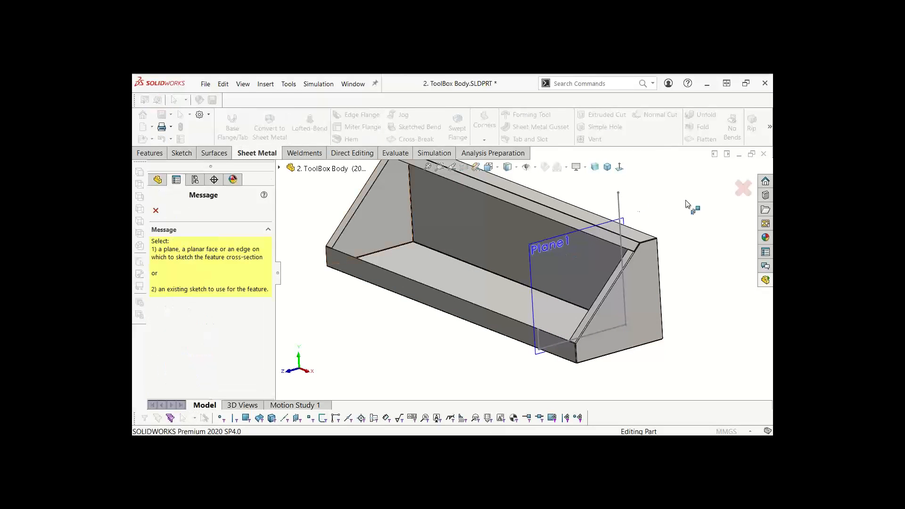
pyautogui.click(620, 210)
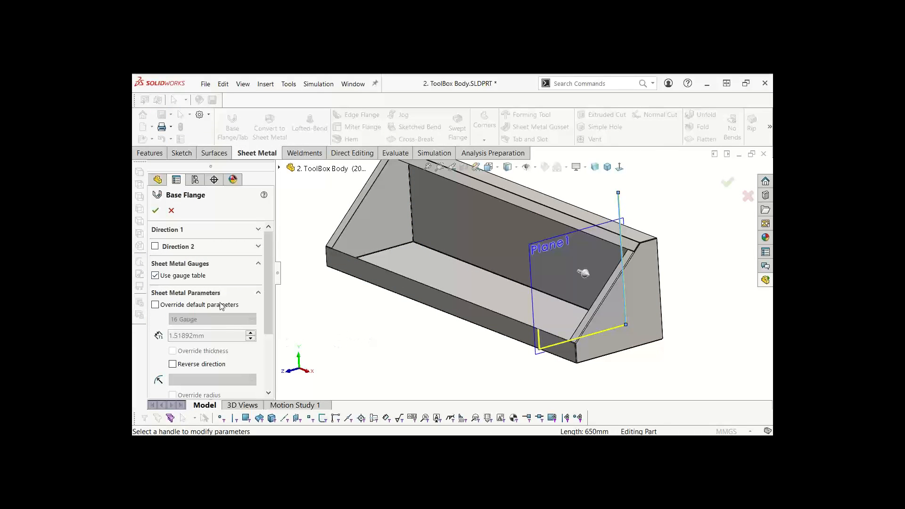
pyautogui.click(155, 305)
pyautogui.click(204, 321)
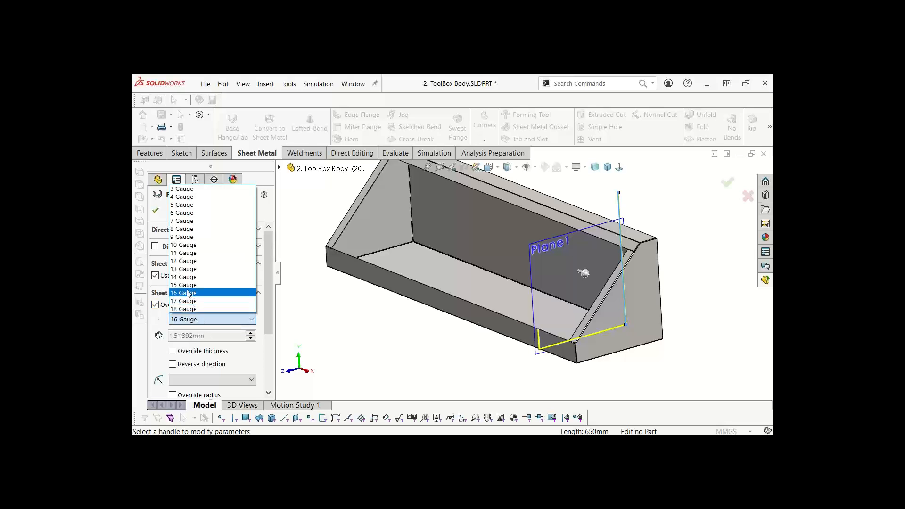
pyautogui.click(184, 263)
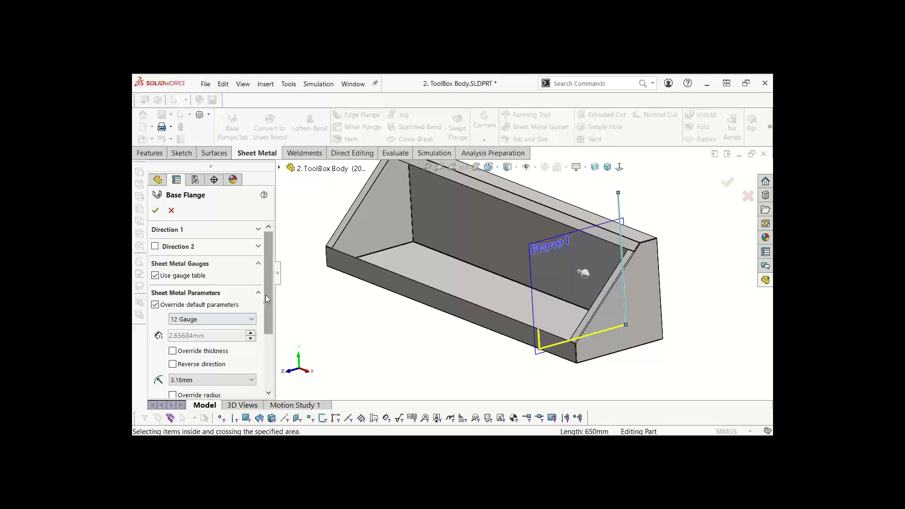
# Set the base flange's Direction 1 to Mid Plane with a width of 75 mm
pyautogui.moveTo(267, 298); pyautogui.dragTo(270, 266)
pyautogui.click(166, 234)
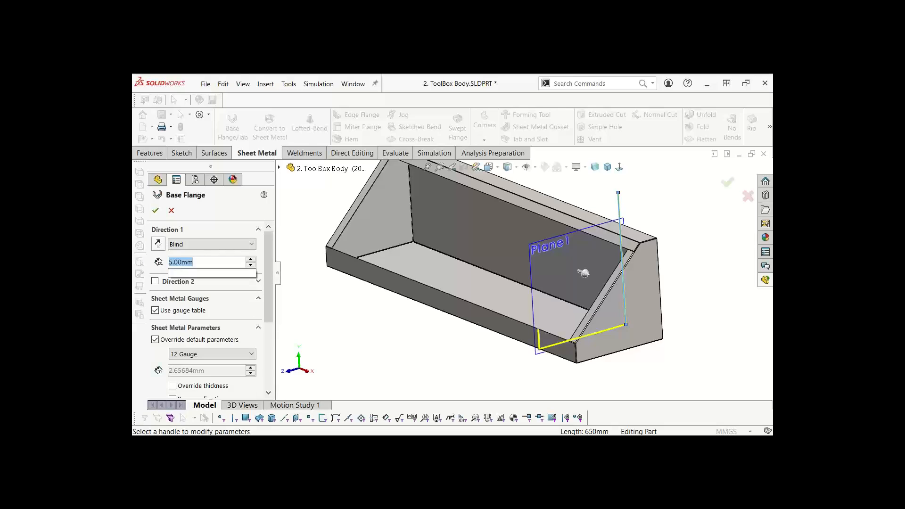
pyautogui.write('75')
pyautogui.press('Return')
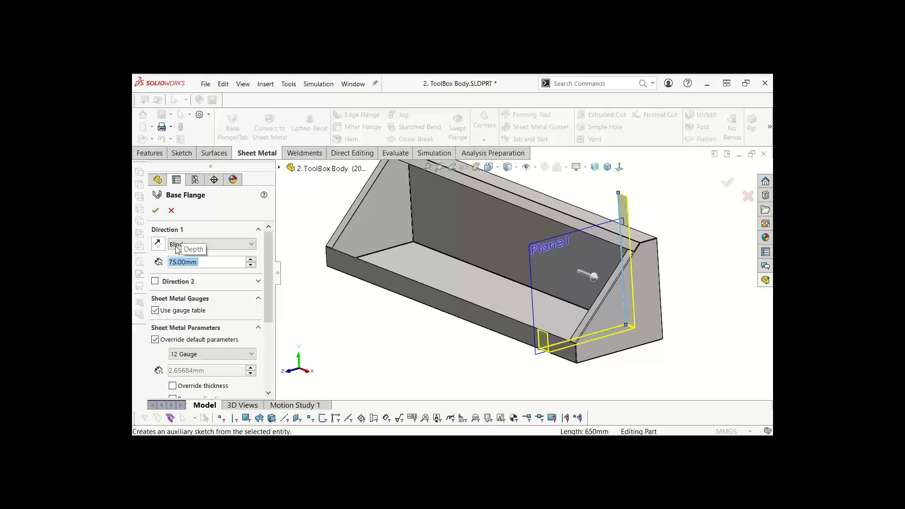
pyautogui.click(207, 244)
pyautogui.click(197, 285)
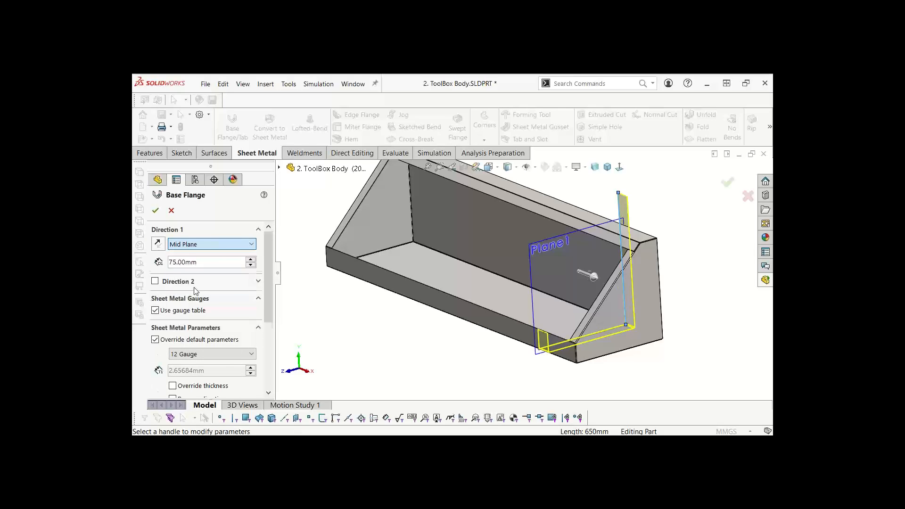
# Reverse the base flange's thickness direction so the strap wraps the outside of the box, and accept the feature
pyautogui.middleClick(413, 326)
pyautogui.middleClick(412, 327)
pyautogui.moveTo(658, 338); pyautogui.dragTo(599, 357, button='middle')
pyautogui.press('space')
pyautogui.click(609, 359)
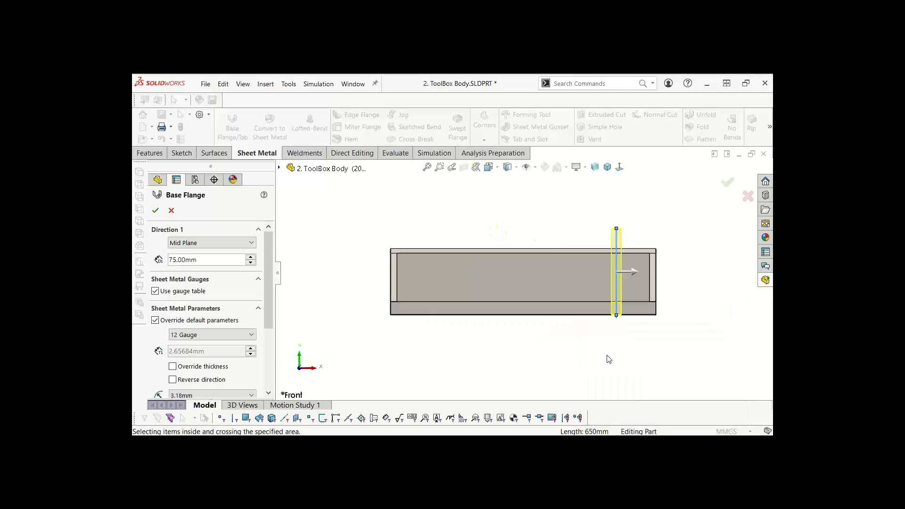
pyautogui.press('space')
pyautogui.click(558, 346)
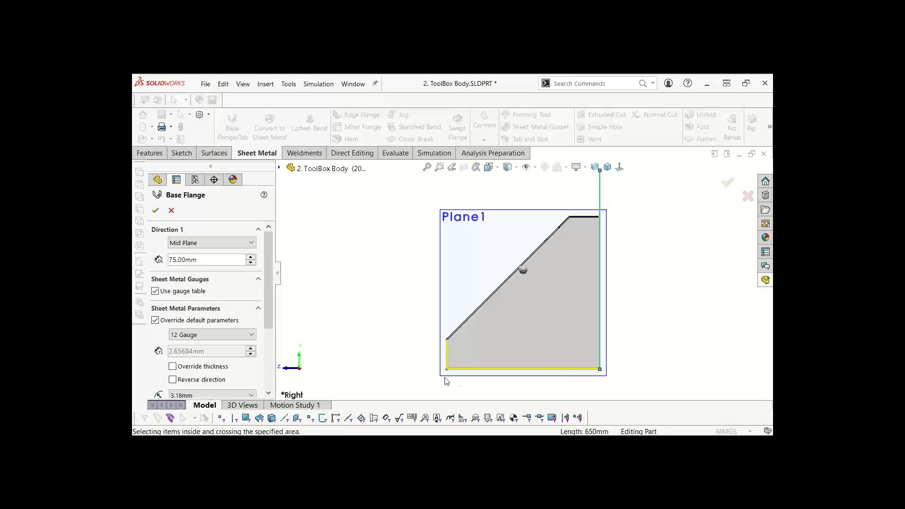
pyautogui.scroll(-5, 447, 381)
pyautogui.scroll(-3, 522, 266)
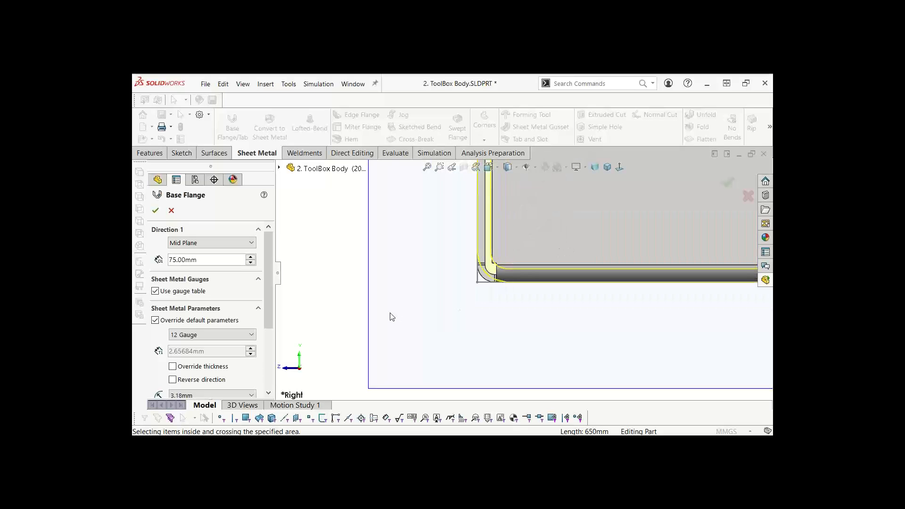
pyautogui.scroll(3, 391, 313)
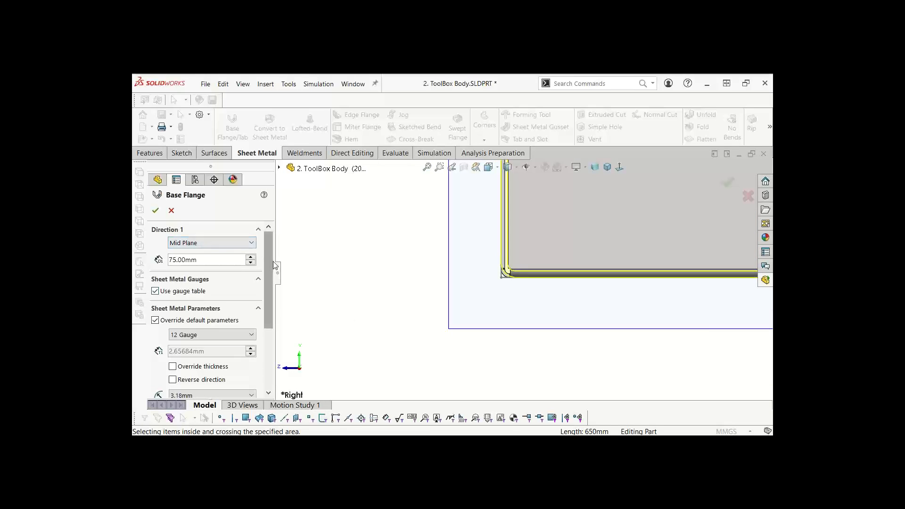
pyautogui.moveTo(273, 261); pyautogui.dragTo(273, 273)
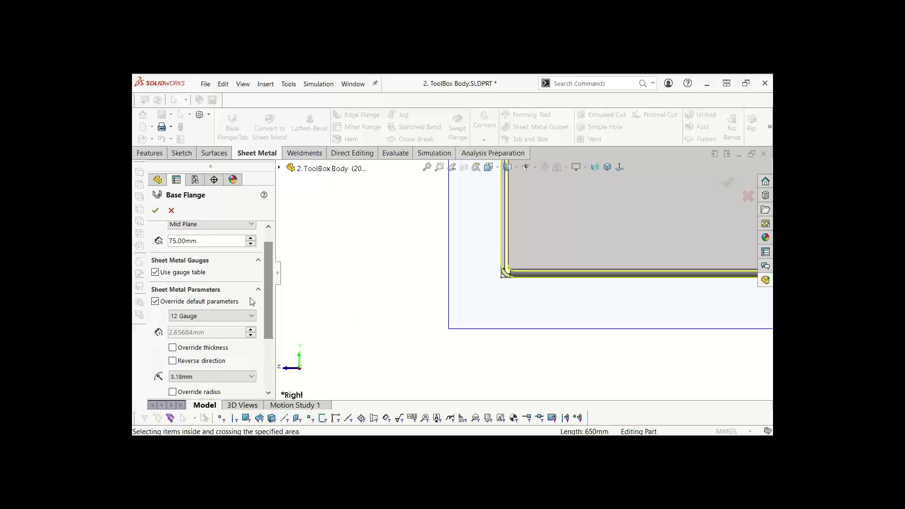
pyautogui.click(173, 361)
pyautogui.scroll(-5, 528, 277)
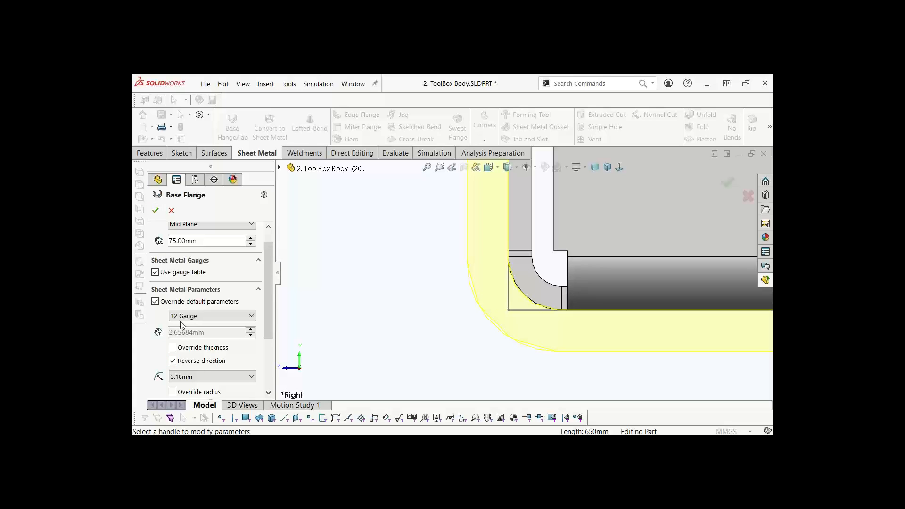
pyautogui.click(156, 211)
# Hide the offset reference plane used for the strap sketch
pyautogui.press('f')
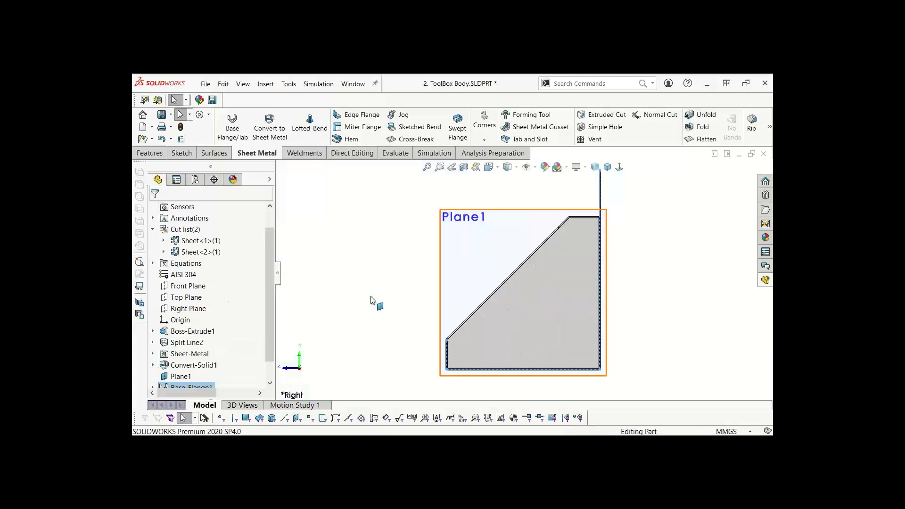
pyautogui.moveTo(616, 279); pyautogui.dragTo(632, 294, button='middle')
pyautogui.scroll(2, 542, 292)
pyautogui.moveTo(561, 287); pyautogui.dragTo(605, 285, button='middle')
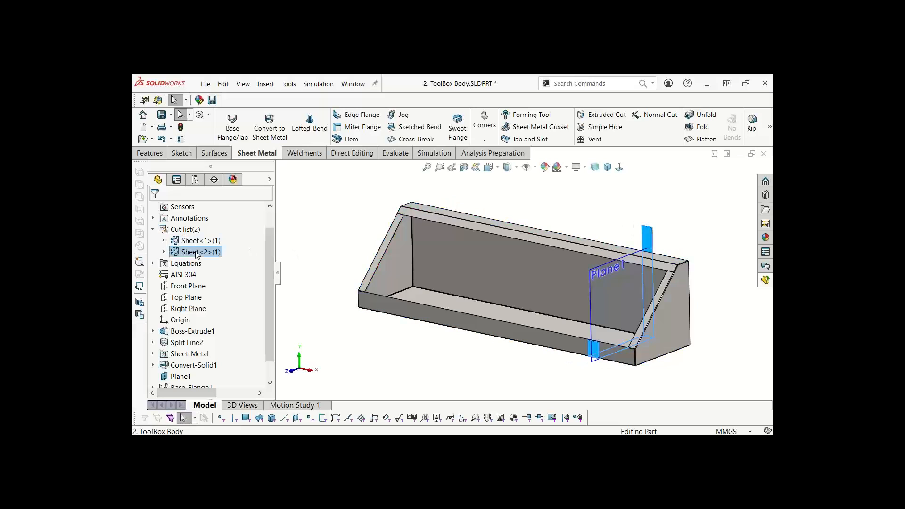
pyautogui.moveTo(745, 263); pyautogui.dragTo(677, 286, button='middle')
pyautogui.scroll(-2, 207, 365)
pyautogui.click(188, 355)
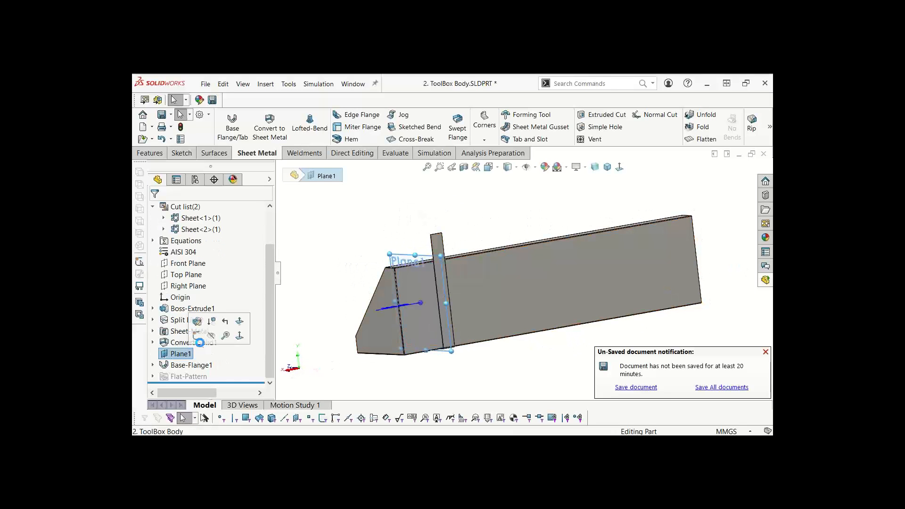
pyautogui.click(366, 235)
# Start a sketch on the rear face of the strap's upright leg
pyautogui.scroll(-3, 532, 271)
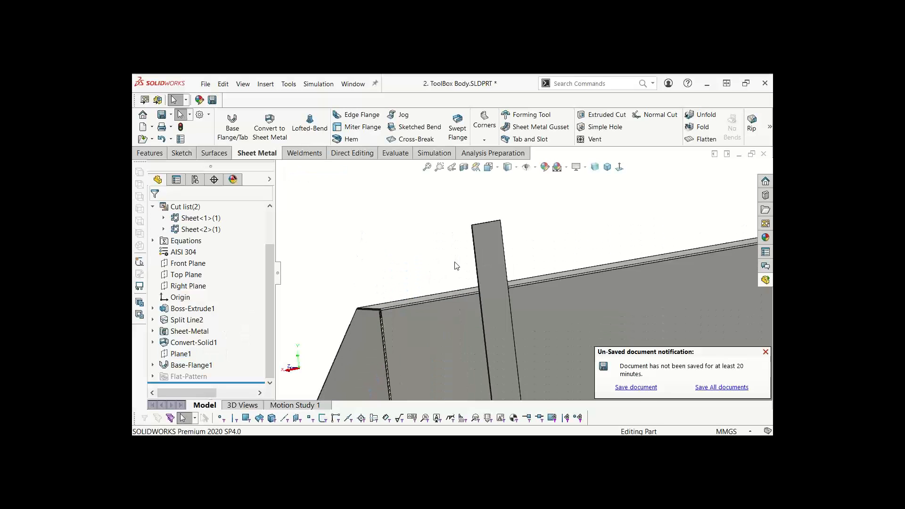
pyautogui.click(533, 271)
pyautogui.click(583, 223)
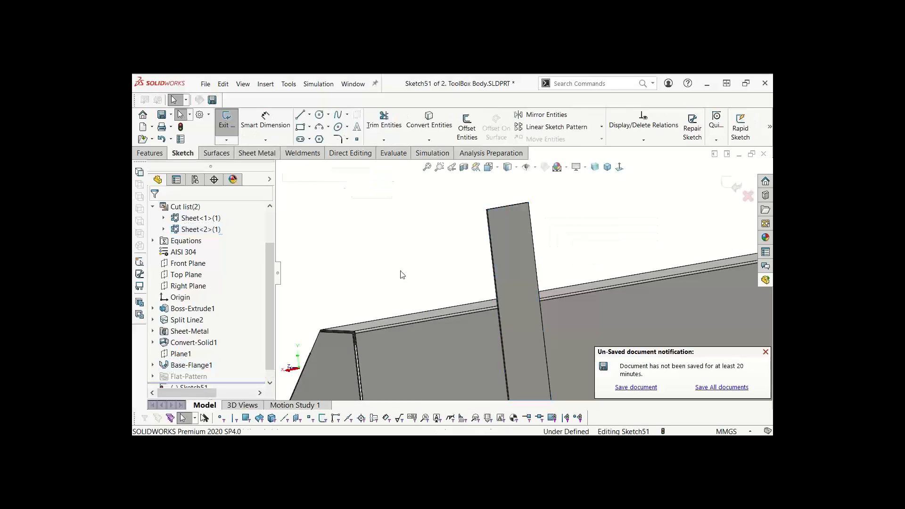
# Sketch a line across the full width of the strap's rear face, level with the box's upper rear edge
pyautogui.scroll(-3, 503, 295)
pyautogui.scroll(-2, 503, 294)
pyautogui.scroll(3, 446, 227)
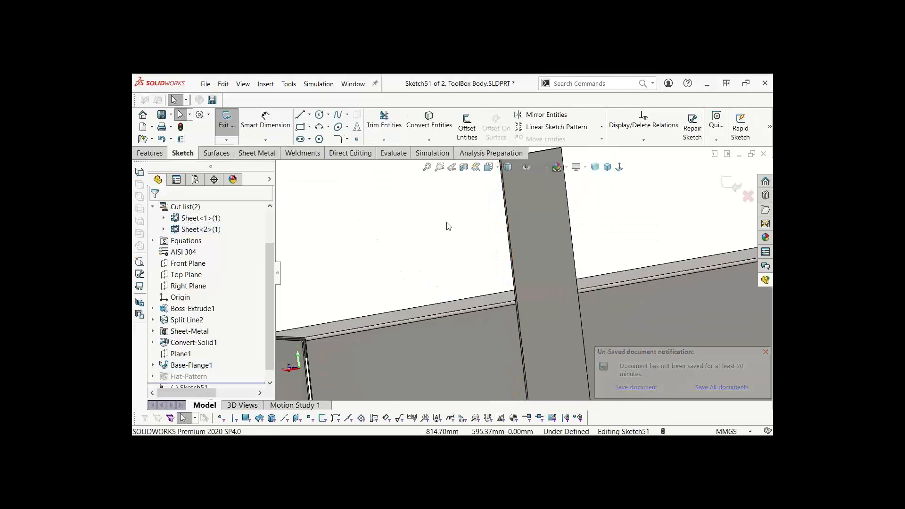
pyautogui.scroll(-3, 552, 294)
pyautogui.click(299, 118)
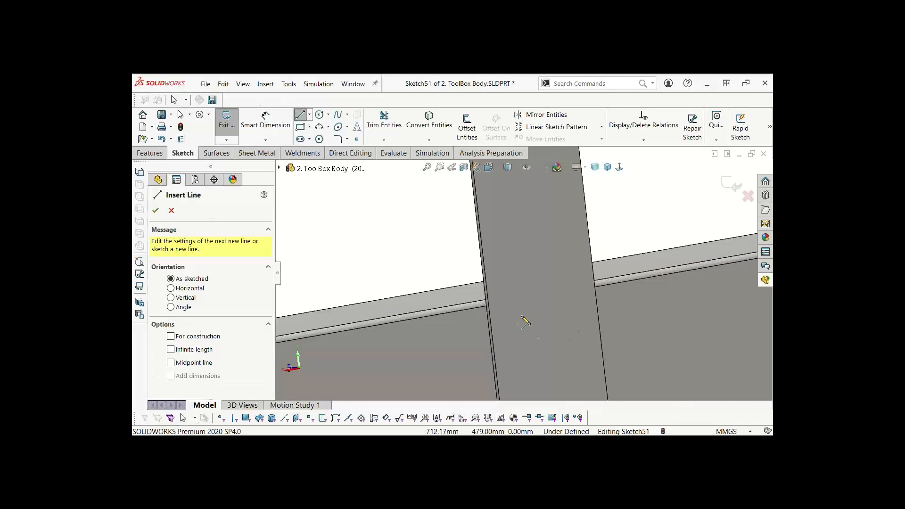
pyautogui.click(488, 302)
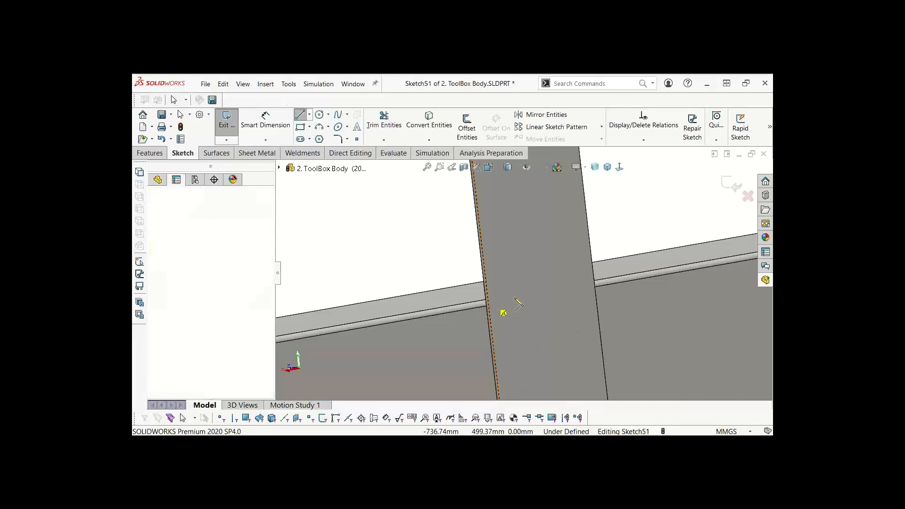
pyautogui.click(593, 285)
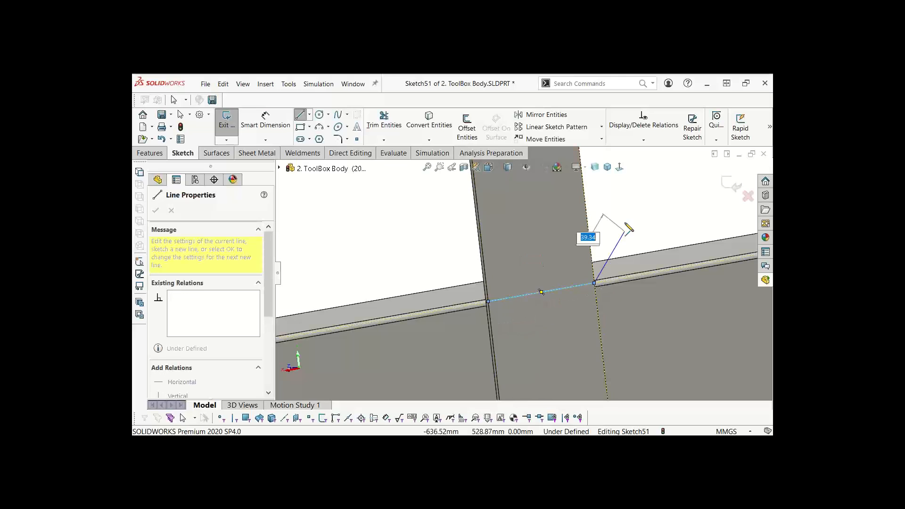
pyautogui.press('Escape')
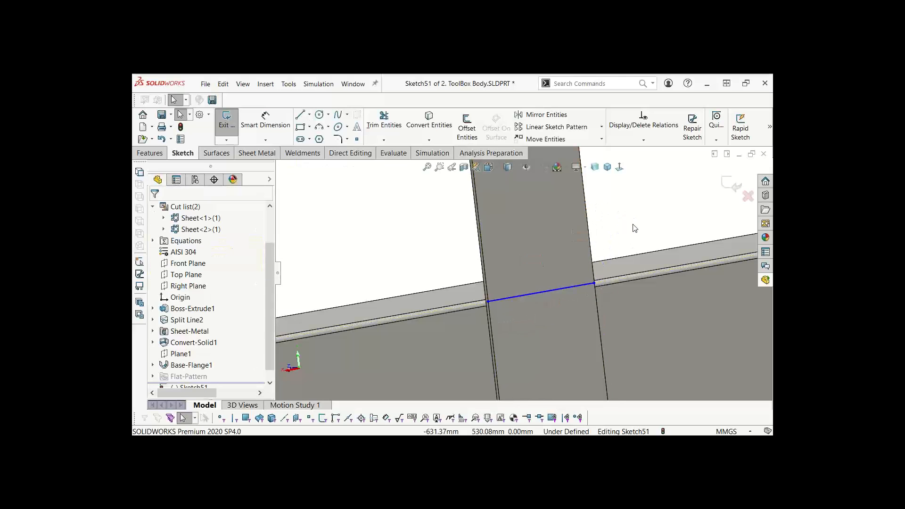
# Make the line collinear with the box's upper rear bend edge and exit the sketch
pyautogui.click(514, 299)
pyautogui.keyDown('ctrl'); pyautogui.click(473, 301); pyautogui.keyUp('ctrl')
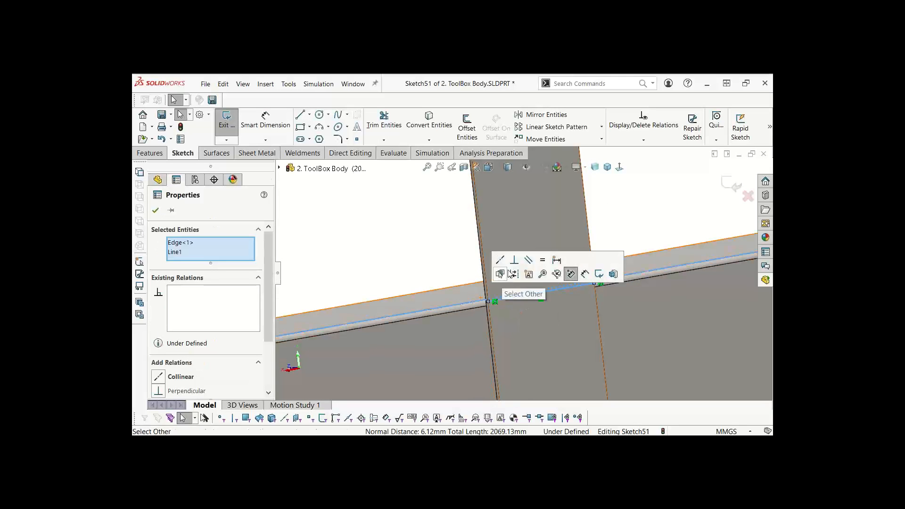
pyautogui.click(502, 263)
pyautogui.doubleClick(410, 260)
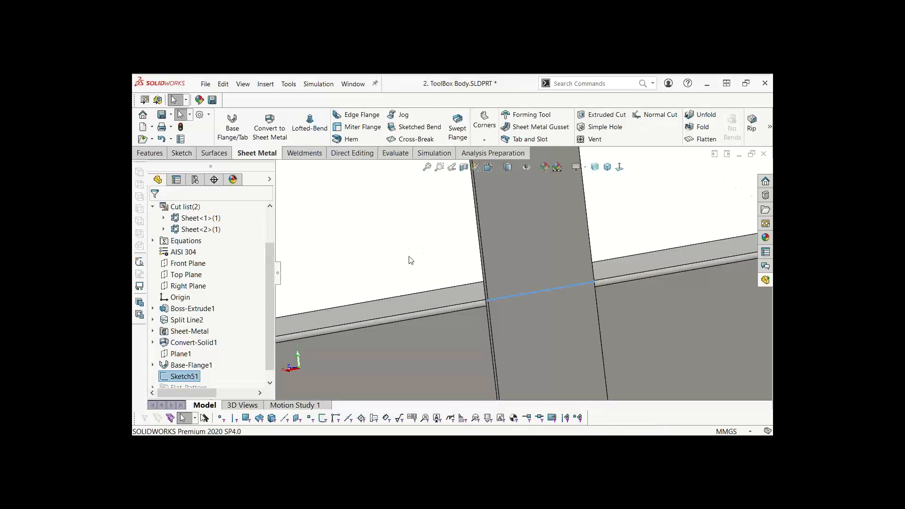
pyautogui.press('f')
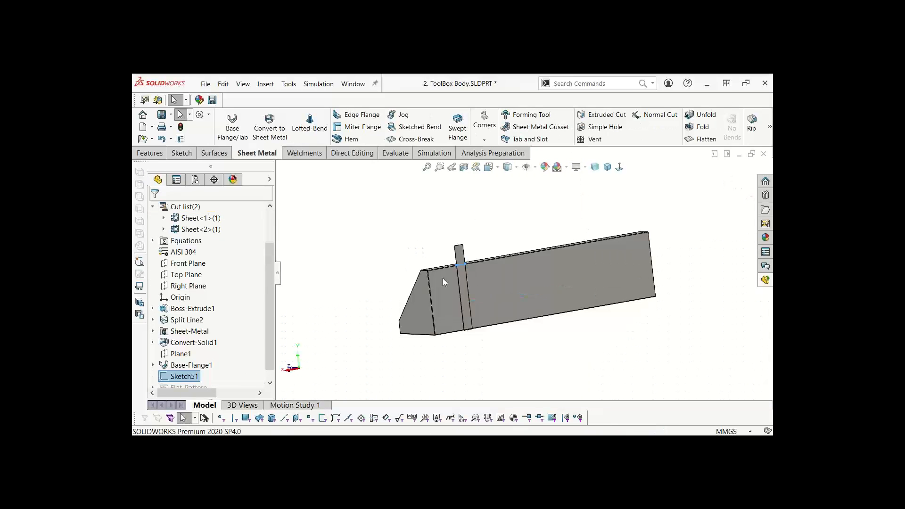
# Start a Jog on the strap's sketched line, with the face below the line as the fixed face
pyautogui.scroll(-4, 457, 268)
pyautogui.click(398, 222)
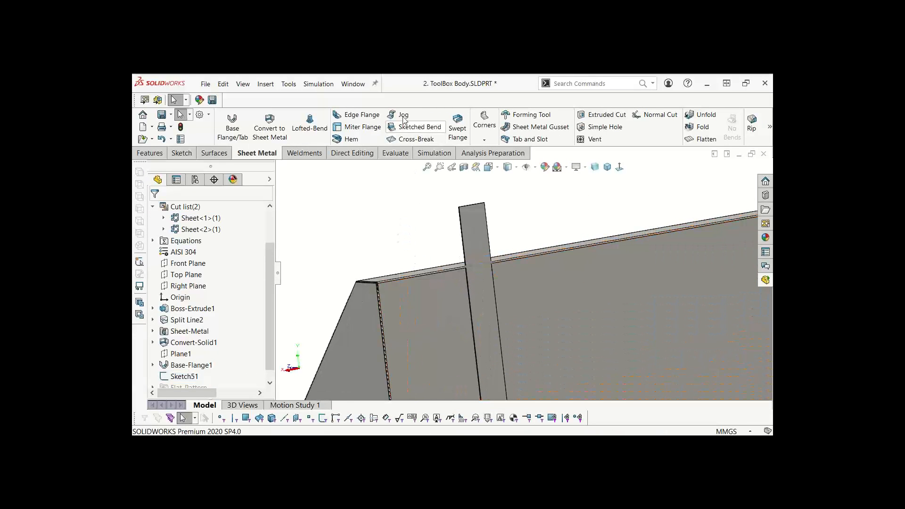
pyautogui.click(415, 127)
pyautogui.click(480, 264)
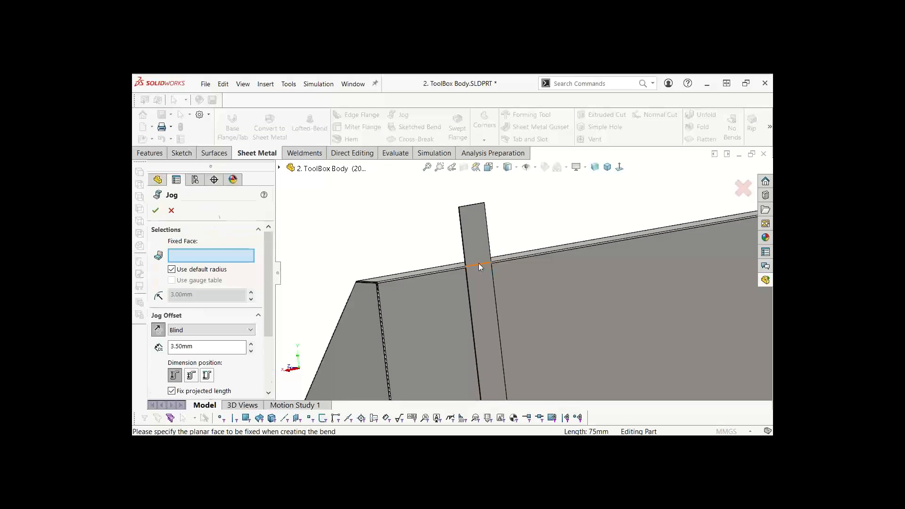
pyautogui.click(471, 271)
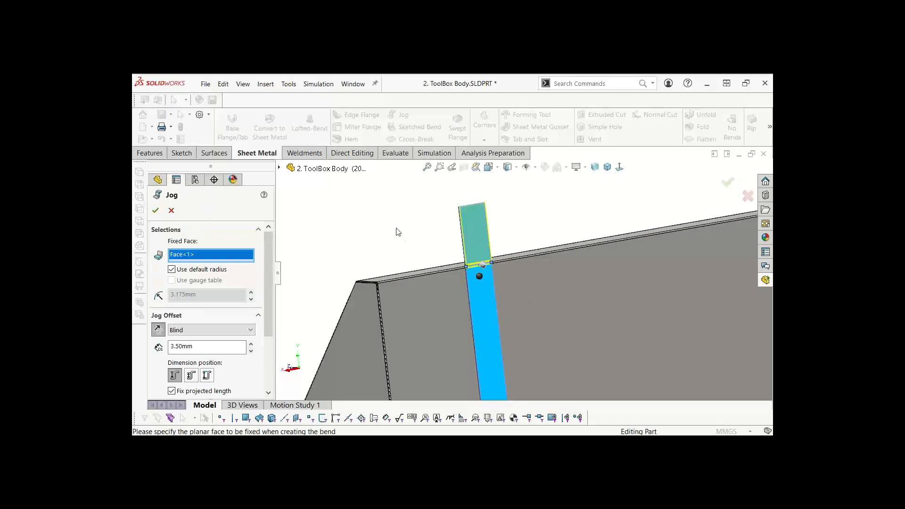
# Reverse the jog offset direction so the strap's upper end shifts towards the box, checking it from the Right view
pyautogui.press('space')
pyautogui.click(457, 287)
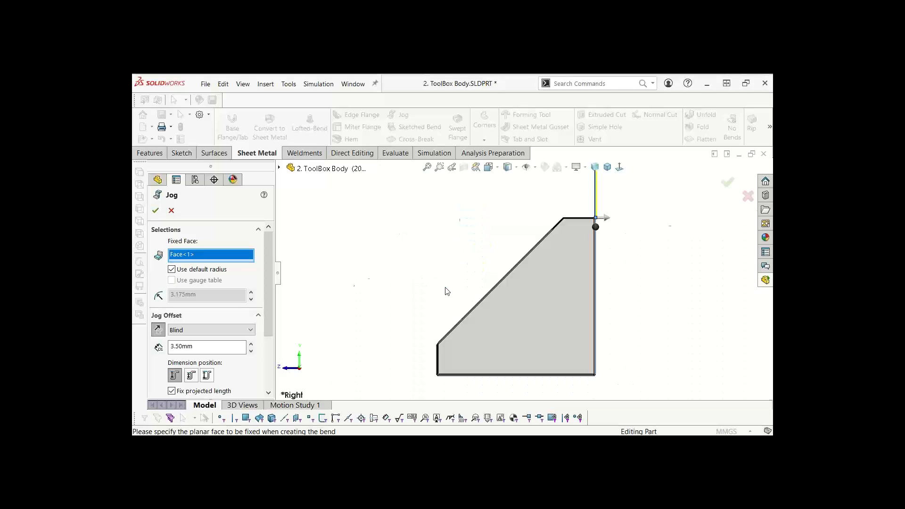
pyautogui.scroll(-5, 597, 278)
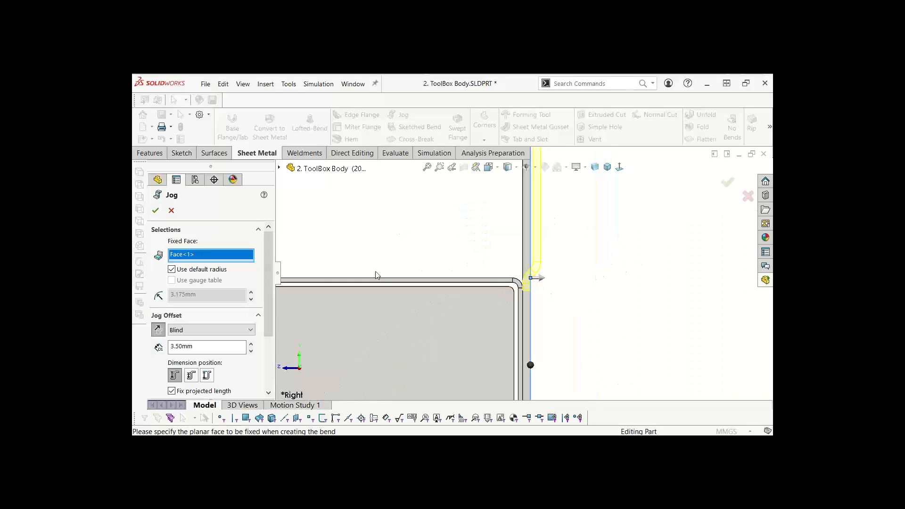
pyautogui.click(158, 330)
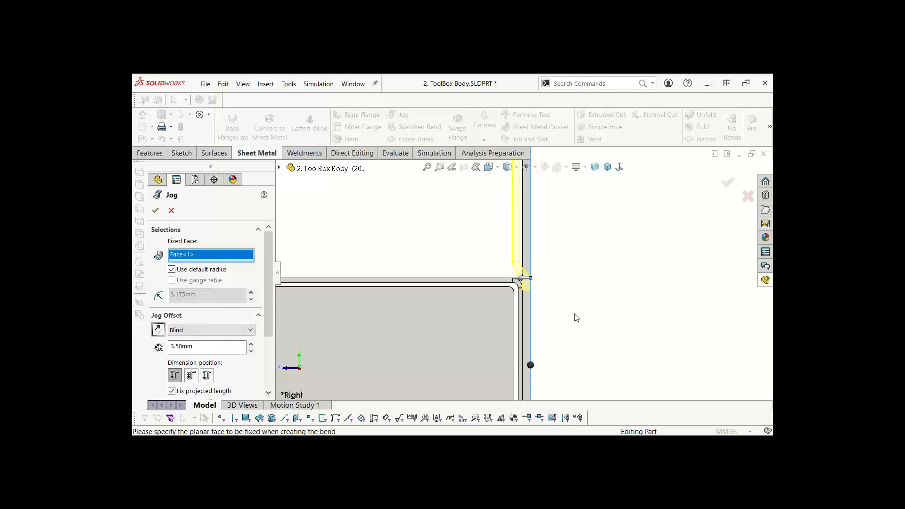
pyautogui.scroll(-2, 536, 257)
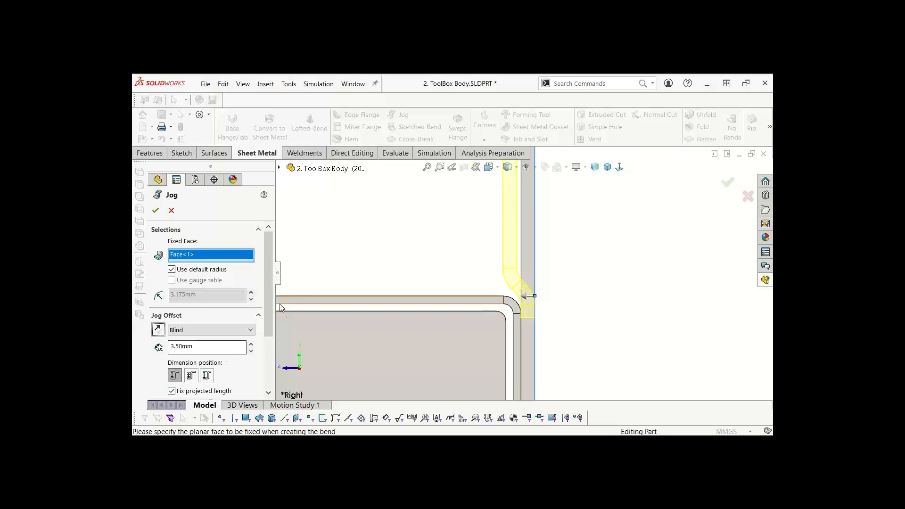
# Set the jog offset to 4 mm with Fix projected length kept on, and accept the jog
pyautogui.moveTo(268, 303); pyautogui.dragTo(273, 342)
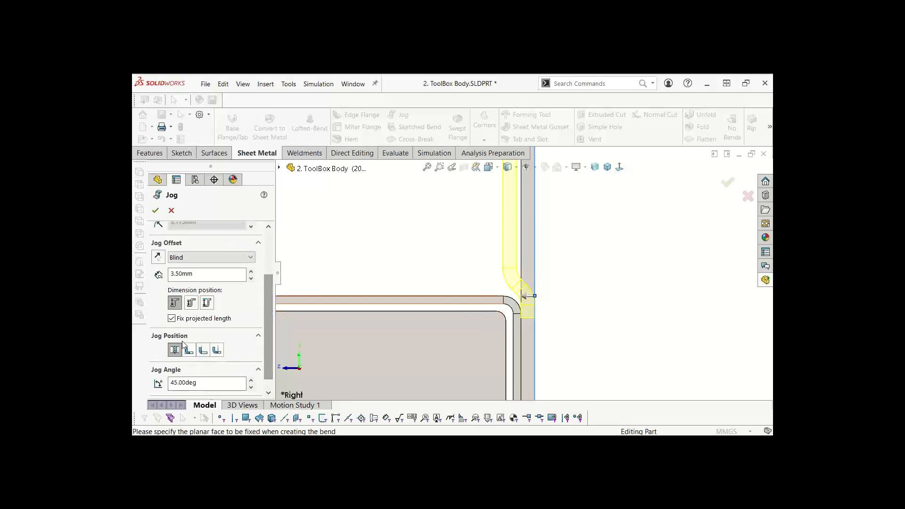
pyautogui.click(171, 319)
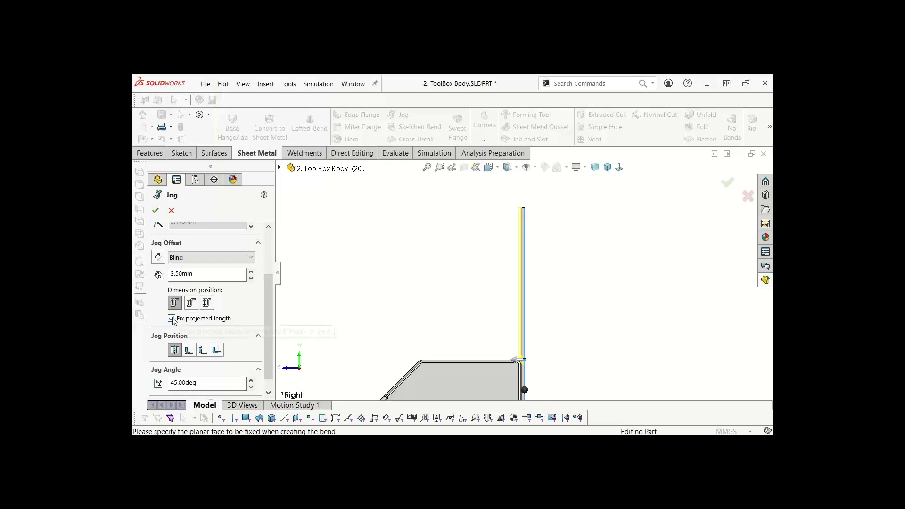
pyautogui.scroll(-3, 512, 217)
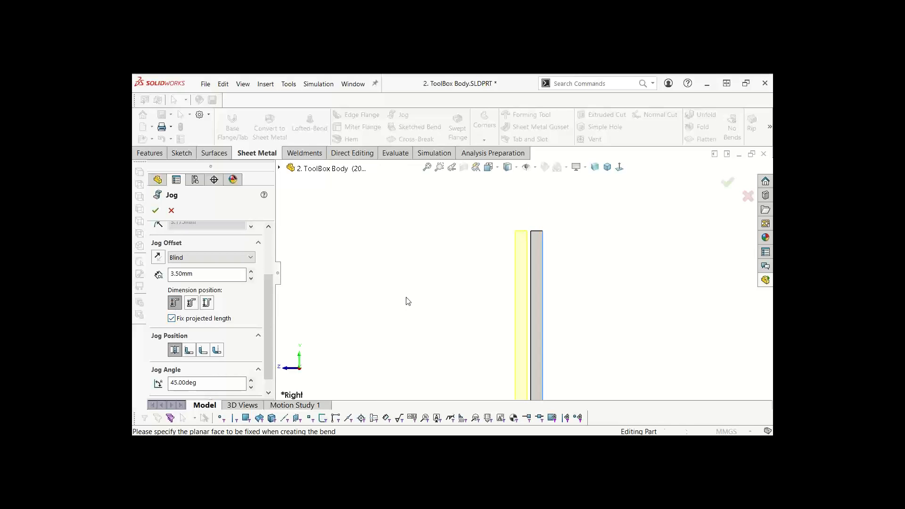
pyautogui.press('f')
pyautogui.scroll(-10, 593, 214)
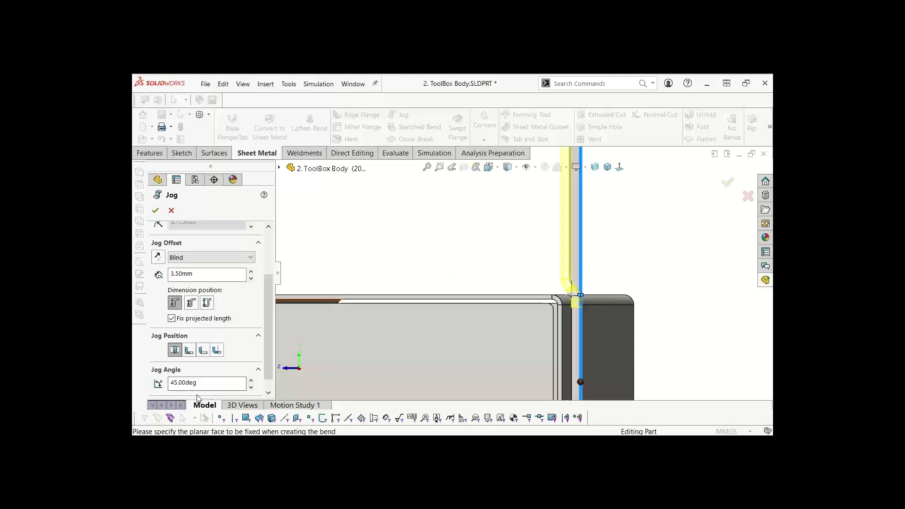
pyautogui.doubleClick(166, 273)
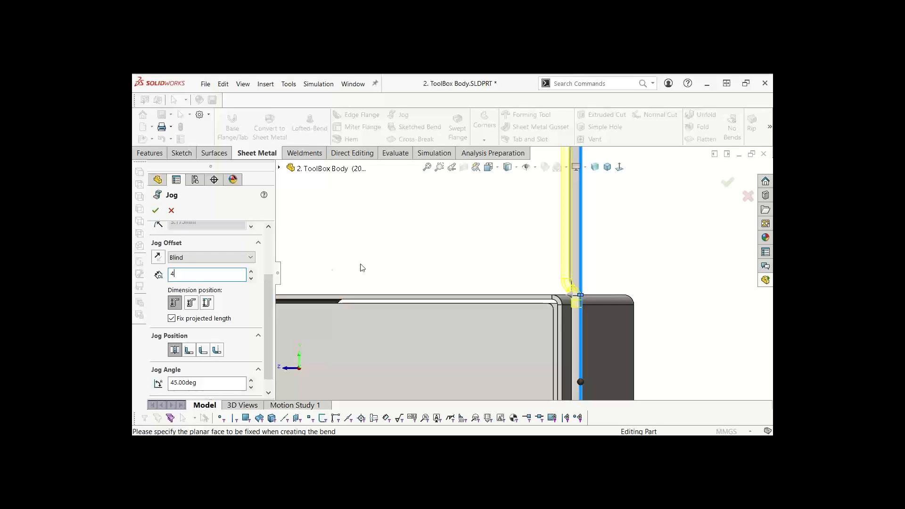
pyautogui.press('Return')
pyautogui.scroll(-3, 553, 250)
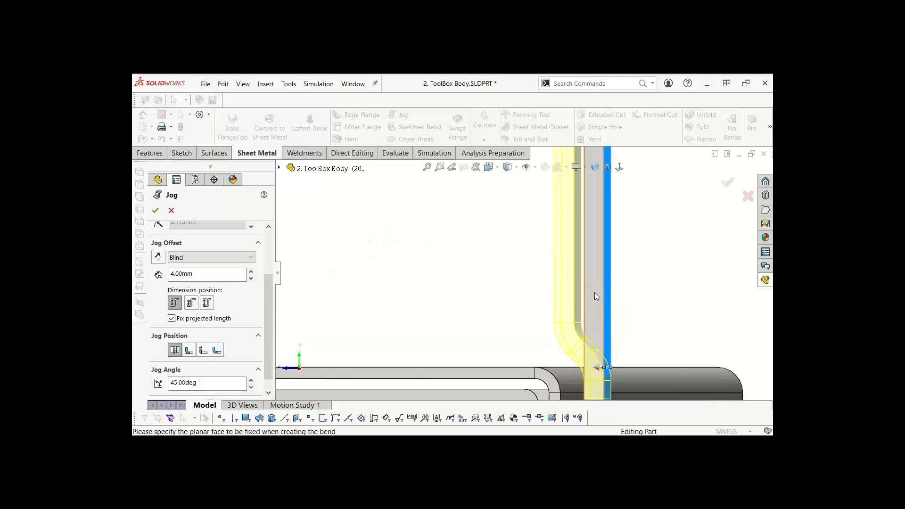
pyautogui.click(156, 211)
pyautogui.press('f')
pyautogui.moveTo(612, 252); pyautogui.dragTo(552, 229, button='middle')
pyautogui.scroll(3, 637, 217)
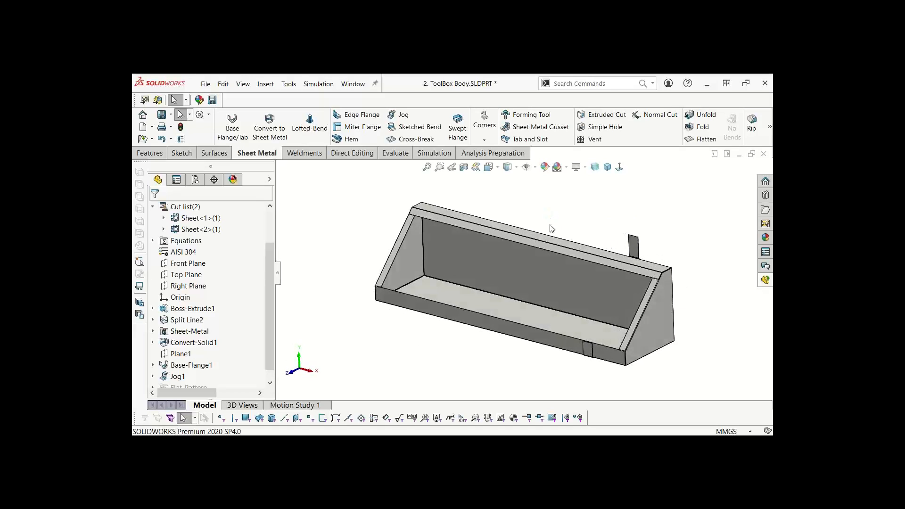
# Run Interference Detection on the bodies of the tool box part and close it
pyautogui.click(396, 154)
pyautogui.click(279, 127)
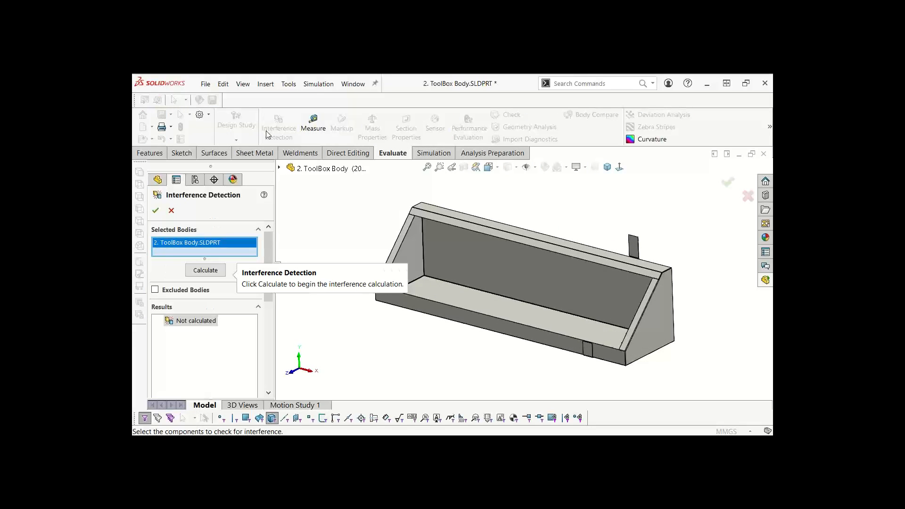
pyautogui.click(171, 210)
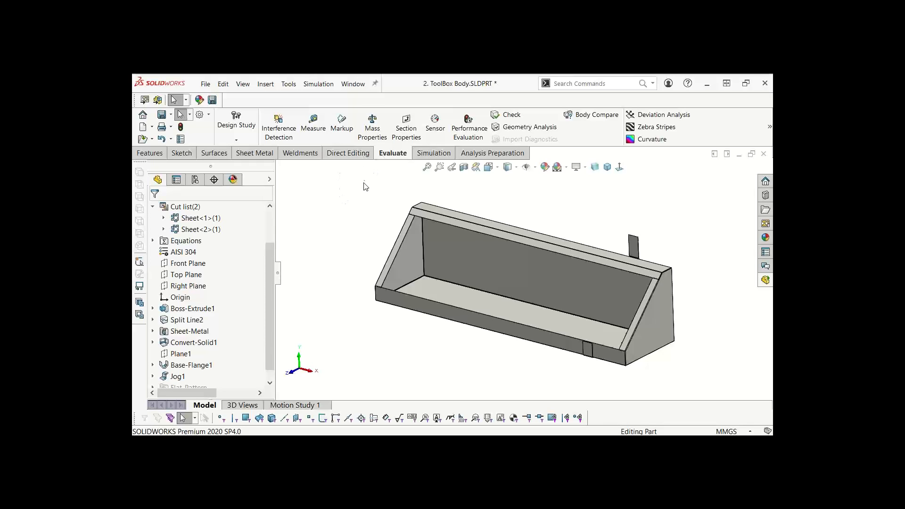
pyautogui.click(279, 125)
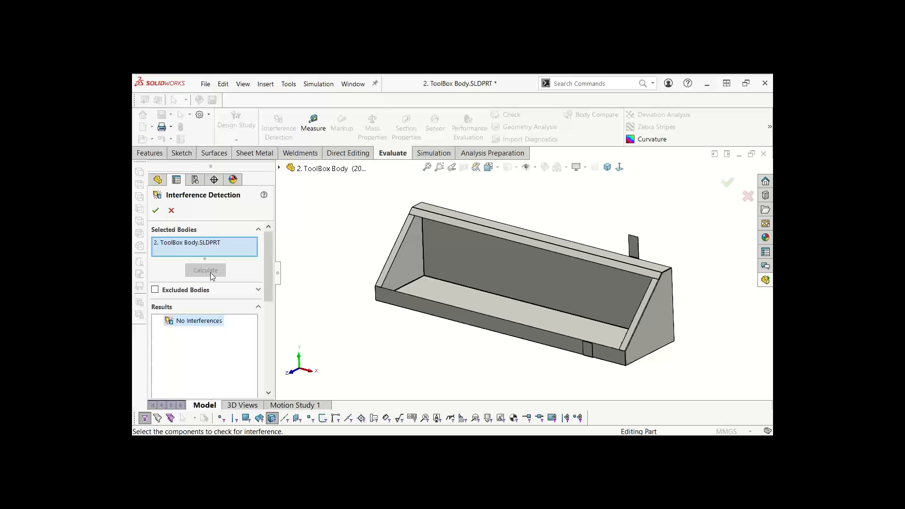
pyautogui.moveTo(574, 281); pyautogui.dragTo(665, 268, button='middle')
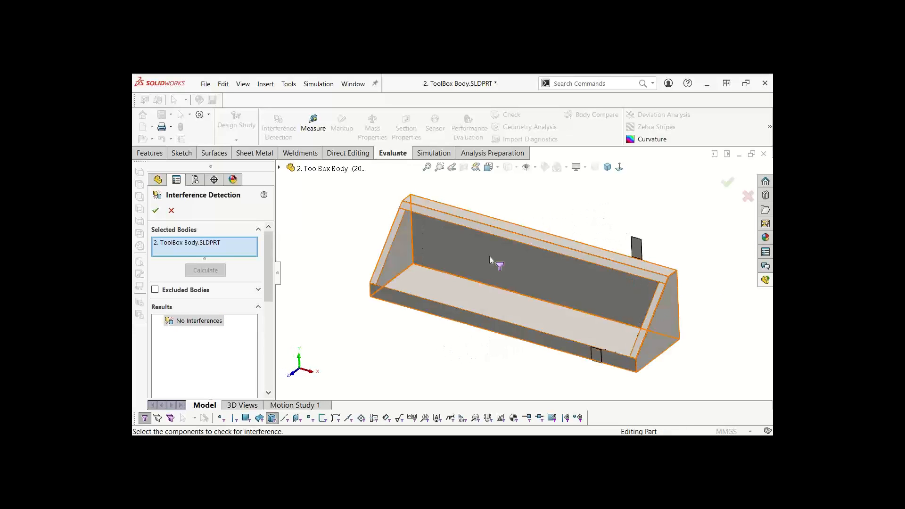
pyautogui.click(171, 210)
# Start the Hole Wizard and place two hole points, one above the other, on the front face of the strap's upper tab
pyautogui.moveTo(356, 240); pyautogui.dragTo(584, 267, button='middle')
pyautogui.scroll(-5, 583, 267)
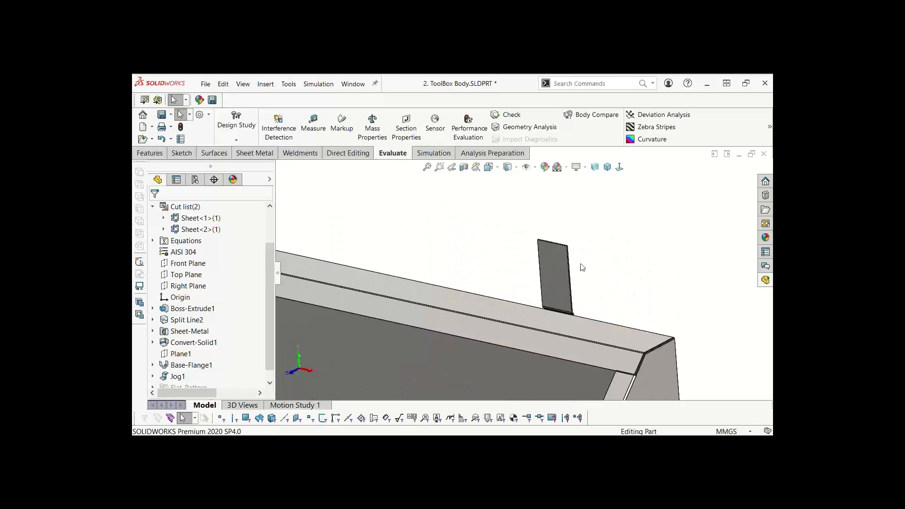
pyautogui.scroll(-3, 535, 283)
pyautogui.scroll(-2, 595, 325)
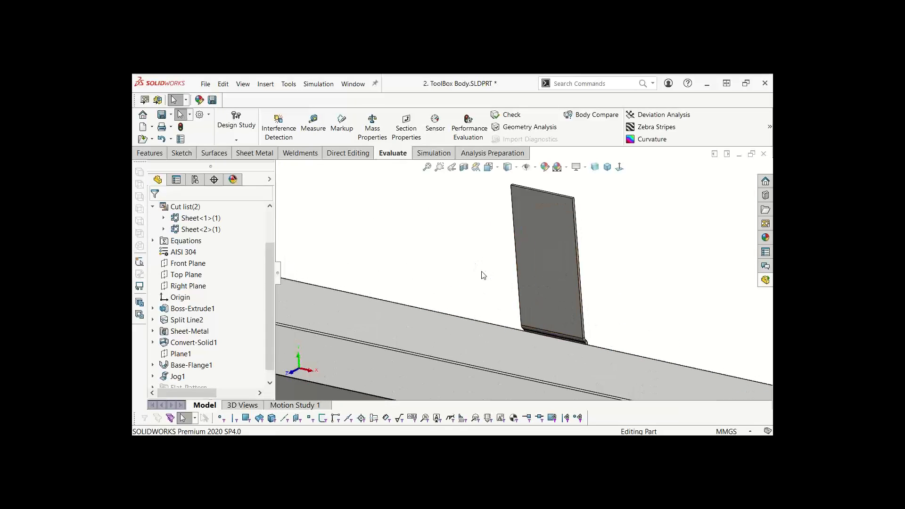
pyautogui.click(250, 155)
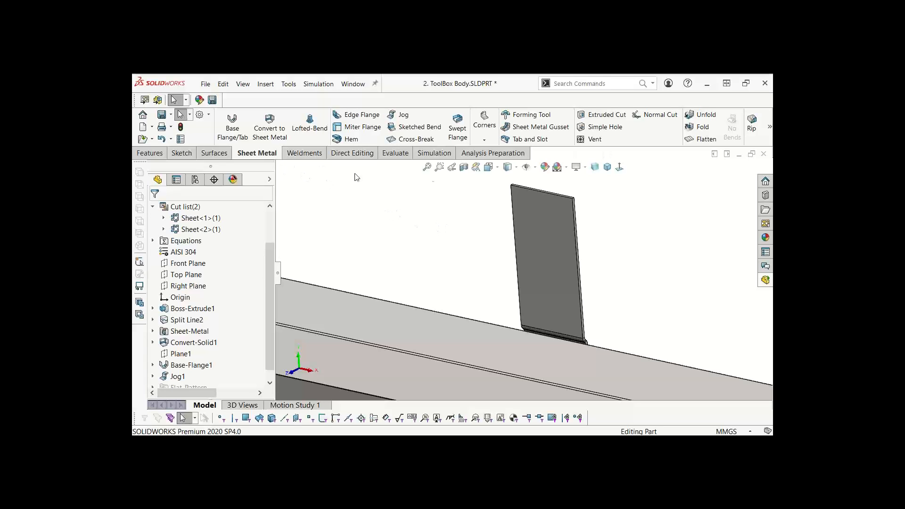
pyautogui.click(150, 153)
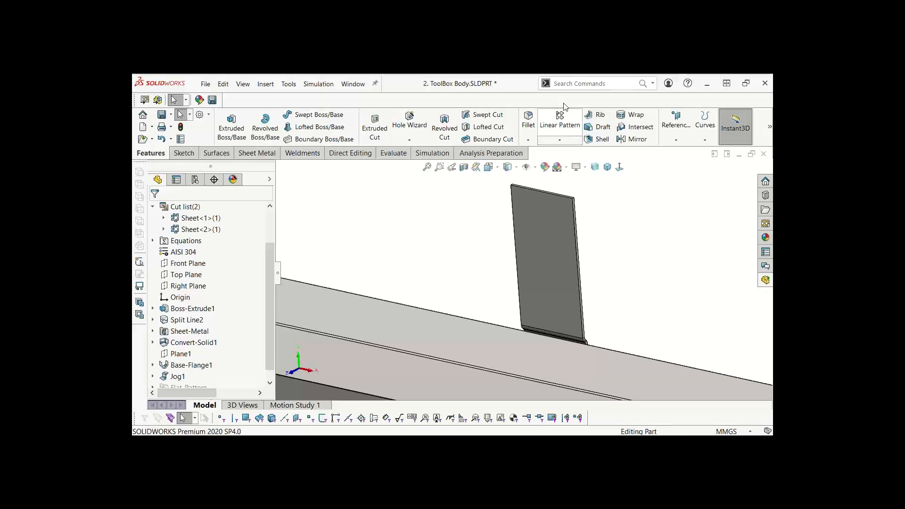
pyautogui.click(409, 124)
pyautogui.scroll(-5, 528, 214)
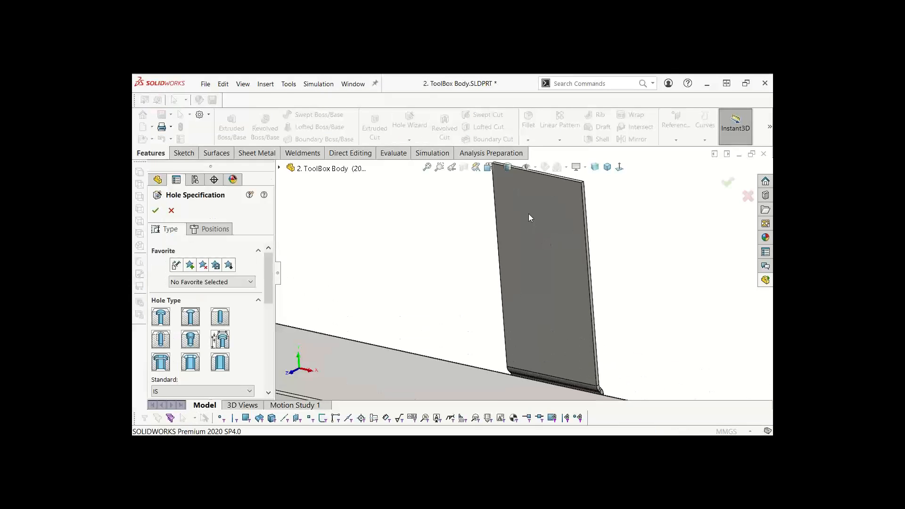
pyautogui.click(211, 228)
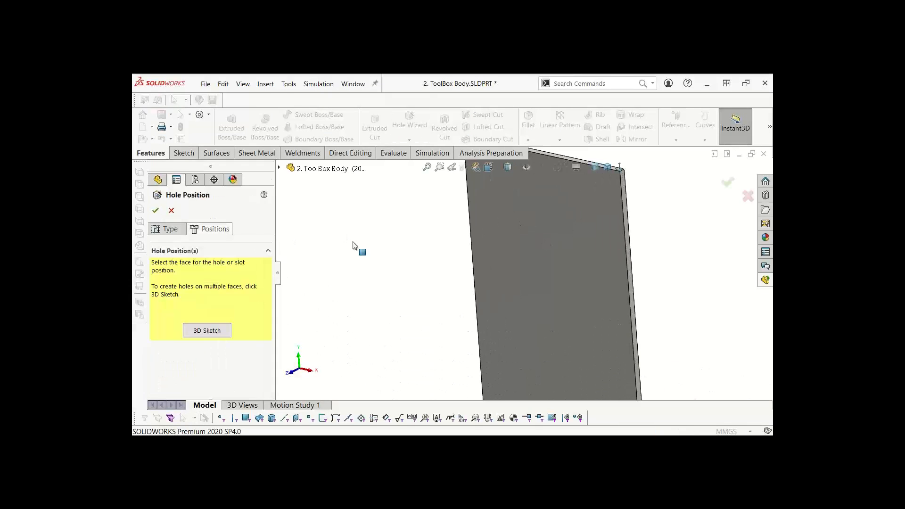
pyautogui.click(551, 211)
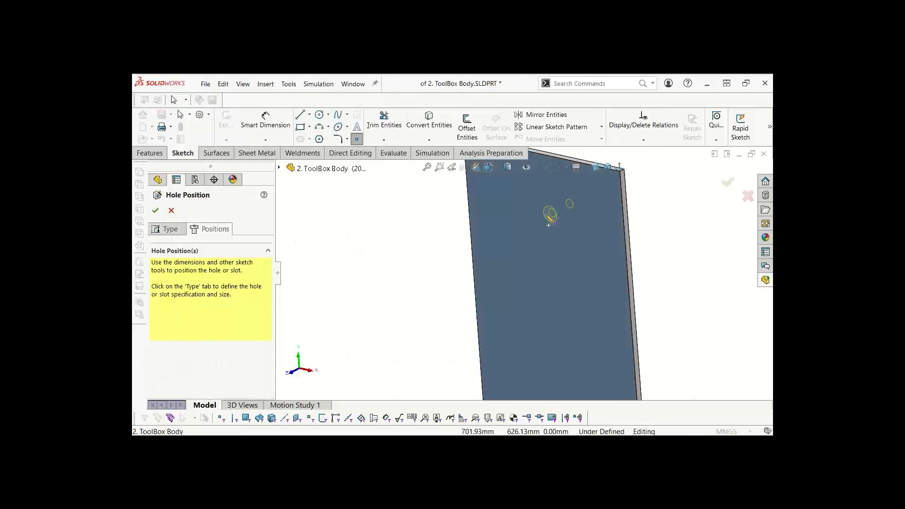
pyautogui.scroll(3, 540, 323)
pyautogui.click(542, 341)
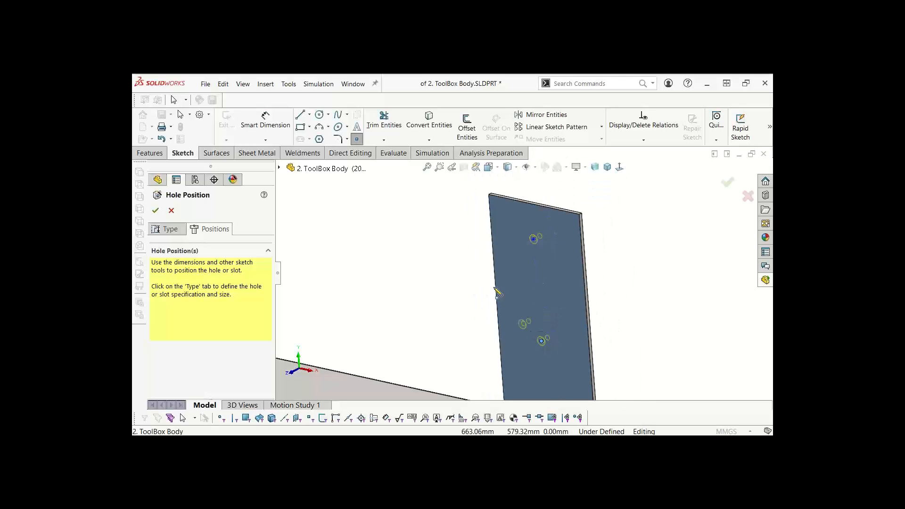
# Set the size of the two flat head screw holes to M8
pyautogui.click(171, 229)
pyautogui.click(212, 229)
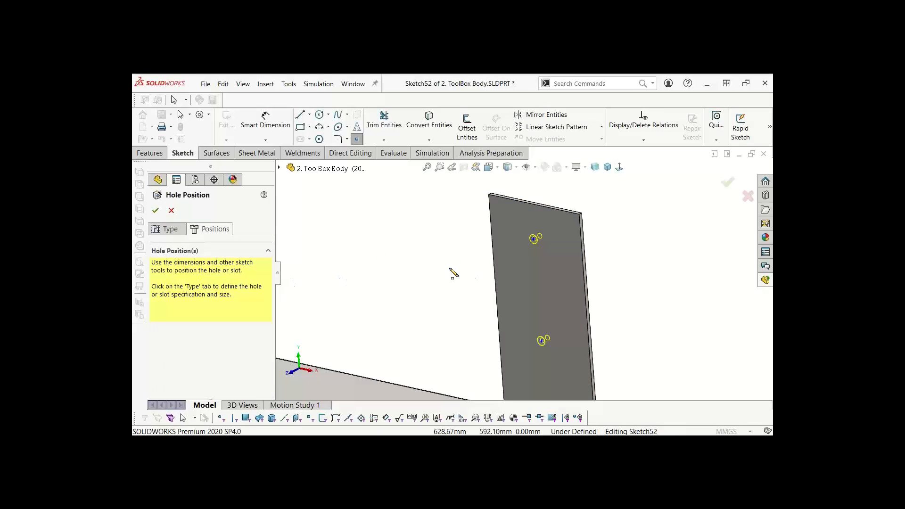
pyautogui.click(171, 230)
pyautogui.scroll(-5, 269, 333)
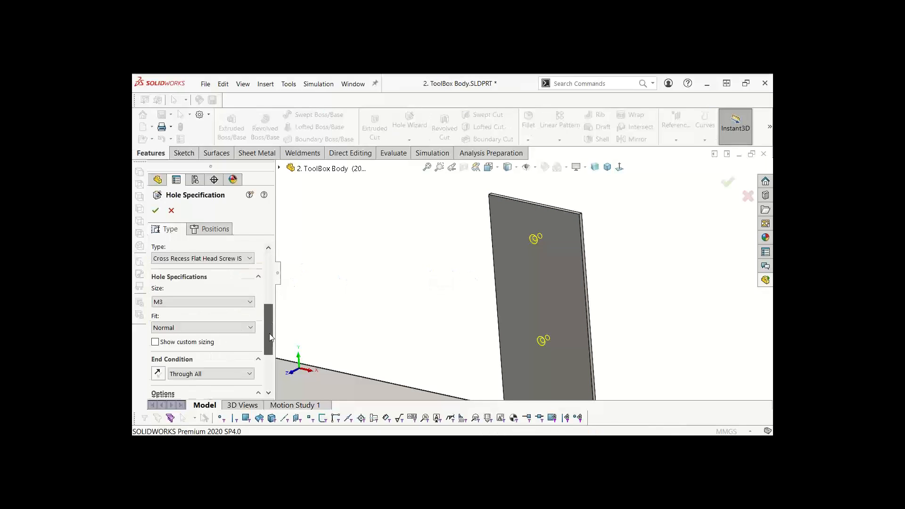
pyautogui.click(203, 280)
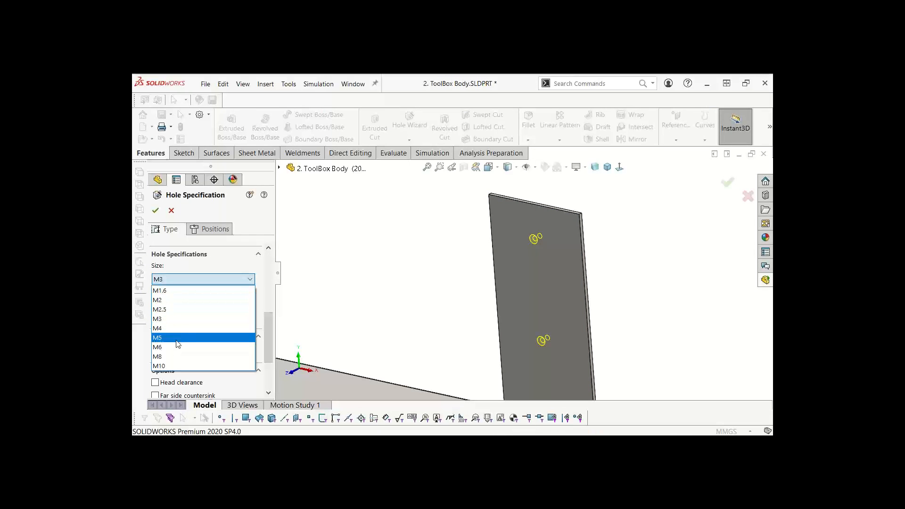
pyautogui.click(178, 356)
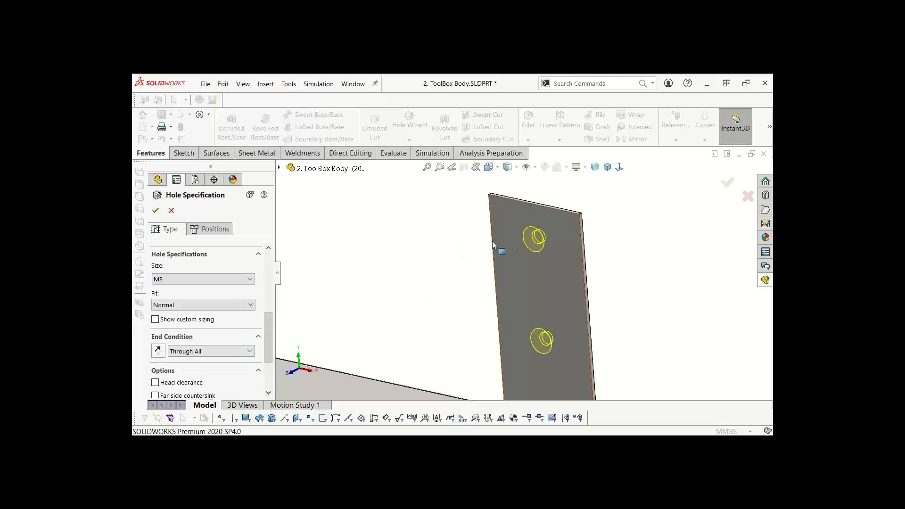
# Open the view orientation options while the hole specification is active
pyautogui.press('space')
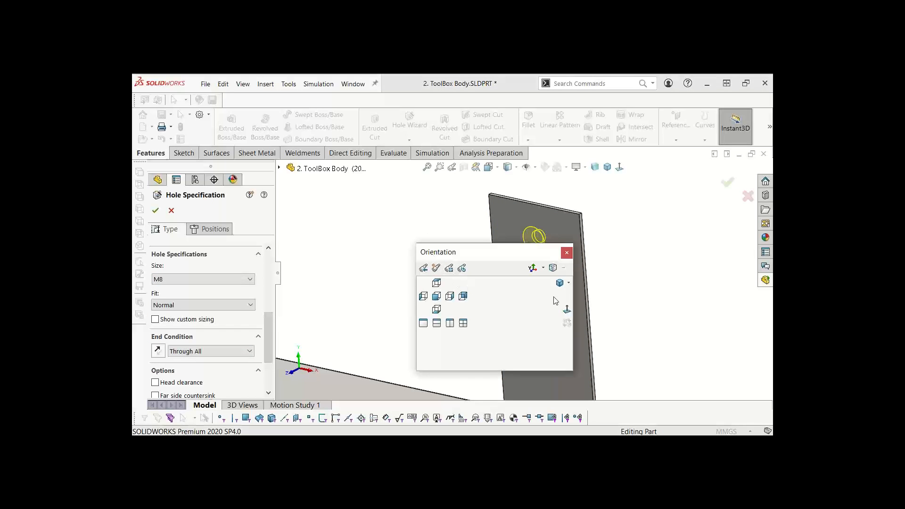
# In the hole position sketch, draw a vertical construction centerline from the midpoint of the bracket's top edge down past both hole points
pyautogui.click(566, 309)
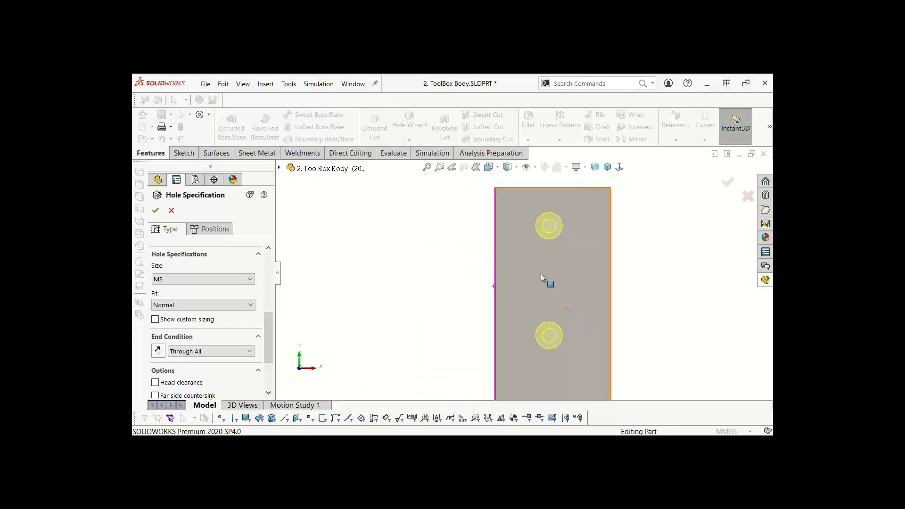
pyautogui.click(216, 230)
pyautogui.click(310, 115)
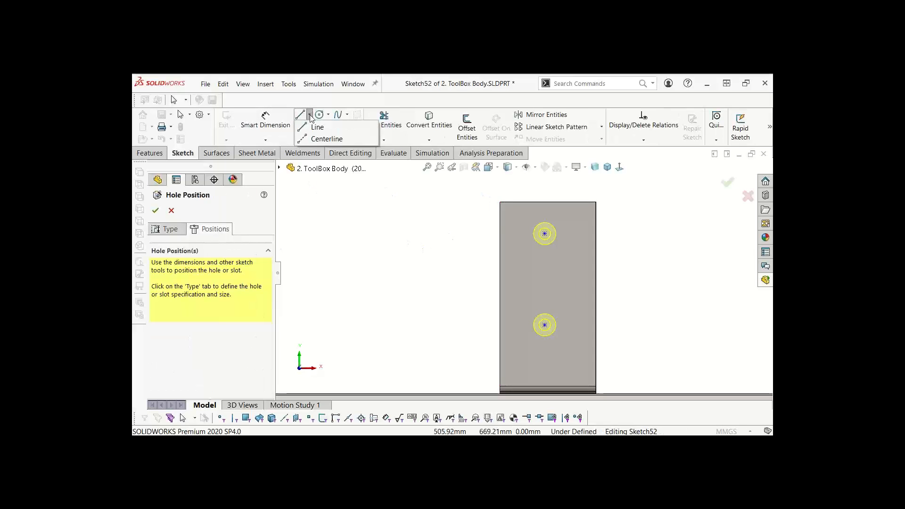
pyautogui.click(327, 139)
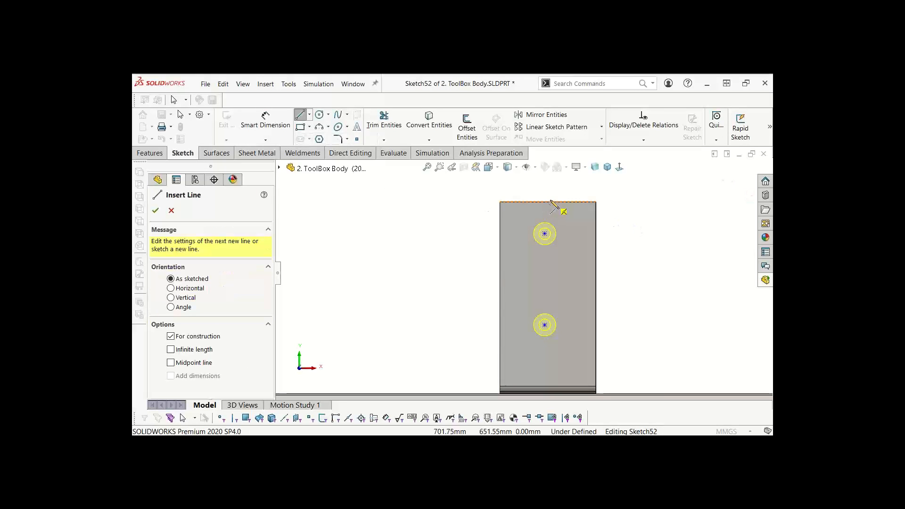
pyautogui.click(547, 202)
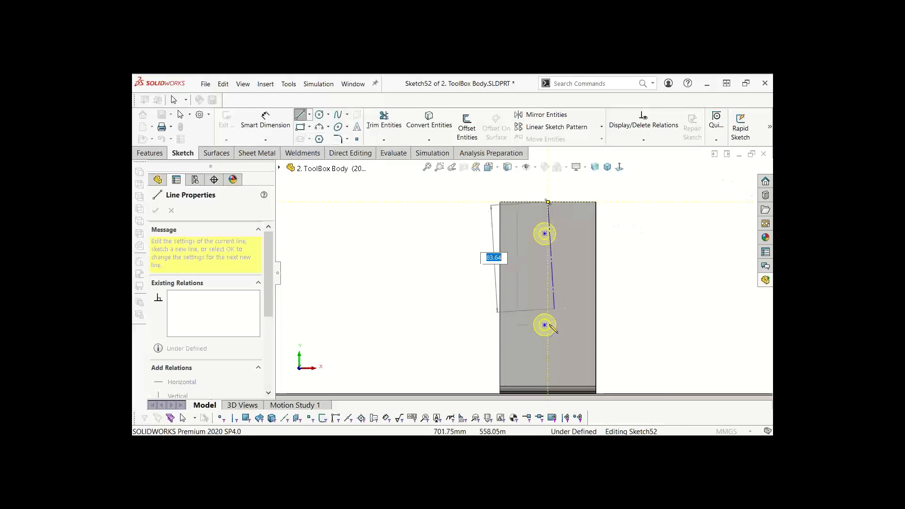
pyautogui.click(548, 353)
pyautogui.press('Escape')
# Place both M8 countersink hole points on the vertical centerline and finish the hole feature
pyautogui.moveTo(544, 233); pyautogui.dragTo(548, 244)
pyautogui.click(549, 331)
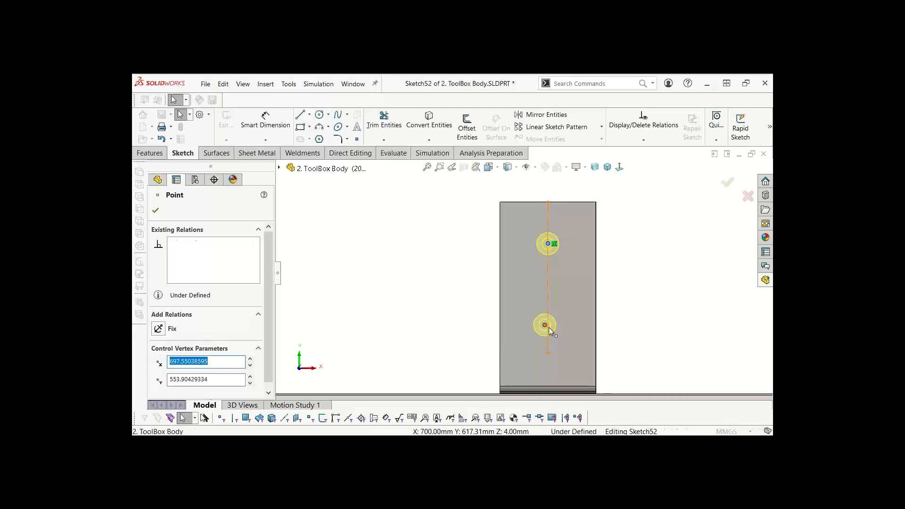
pyautogui.moveTo(550, 332); pyautogui.dragTo(552, 334)
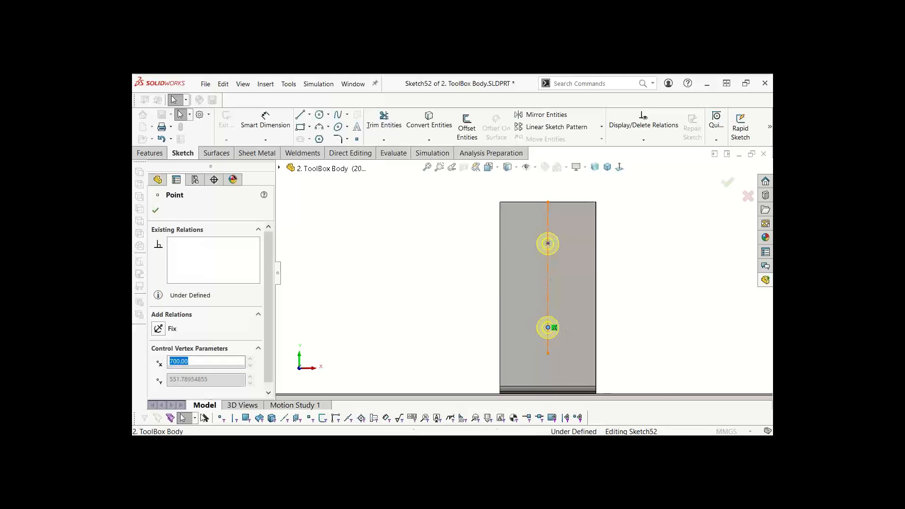
pyautogui.click(414, 261)
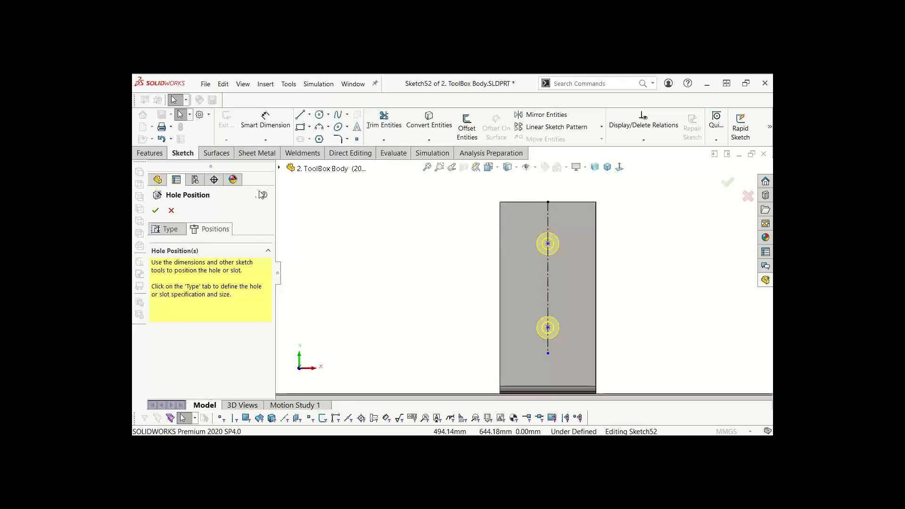
pyautogui.click(156, 212)
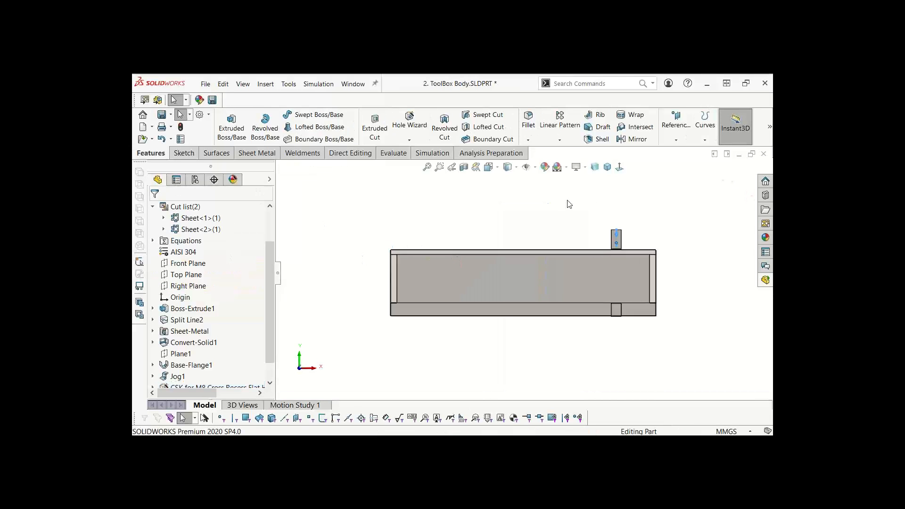
pyautogui.moveTo(569, 204); pyautogui.dragTo(551, 244, button='middle')
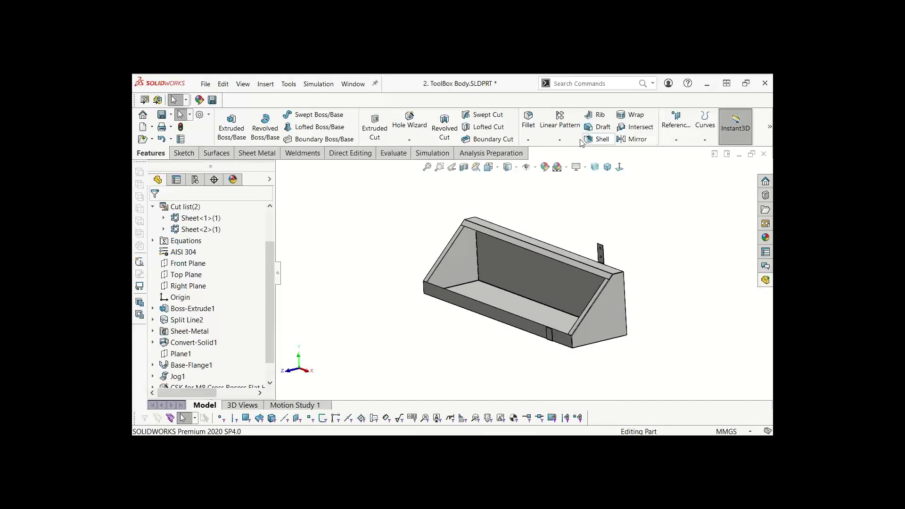
pyautogui.click(559, 140)
pyautogui.click(564, 175)
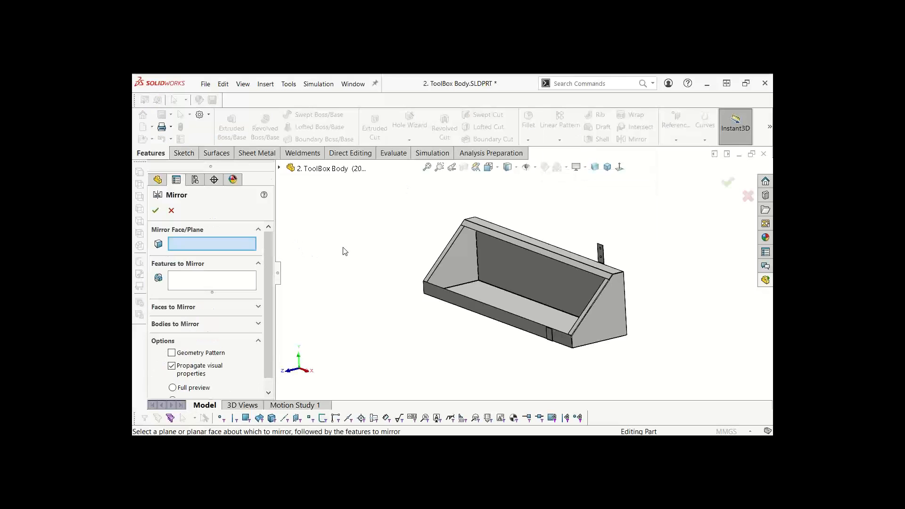
pyautogui.click(171, 210)
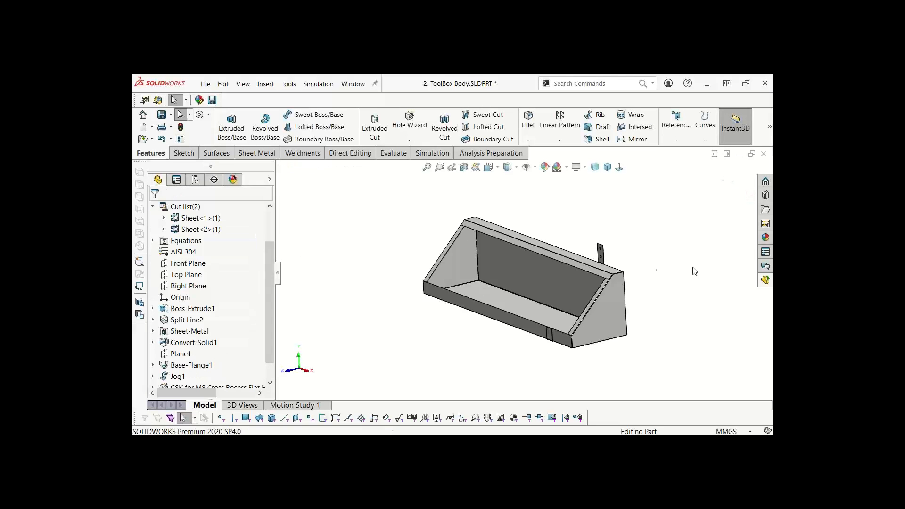
# Start a Break Corner feature on the bracket's upright face with the holes and its short front flange face
pyautogui.scroll(-5, 590, 264)
pyautogui.scroll(-4, 585, 200)
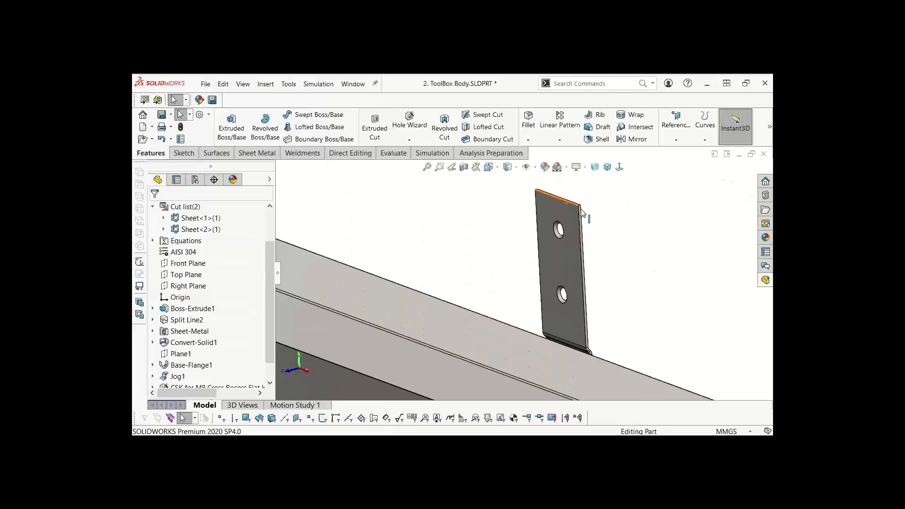
pyautogui.scroll(3, 519, 236)
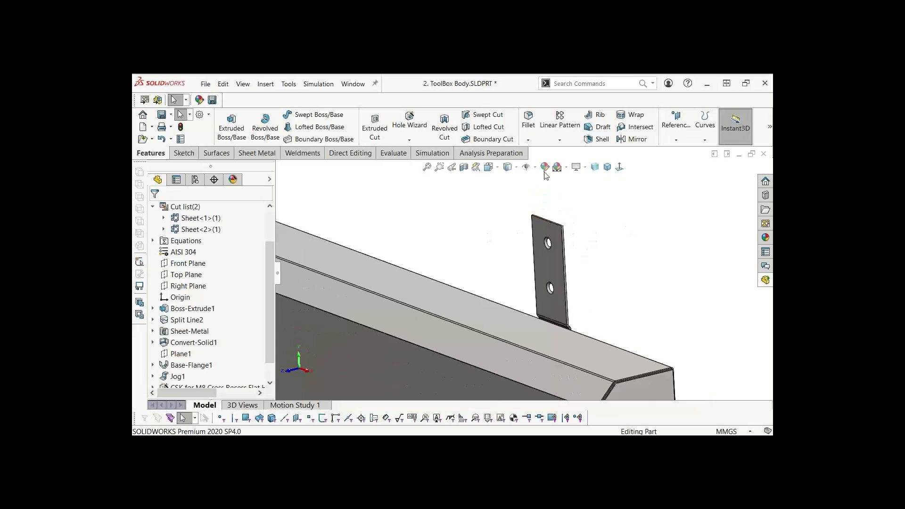
pyautogui.click(257, 154)
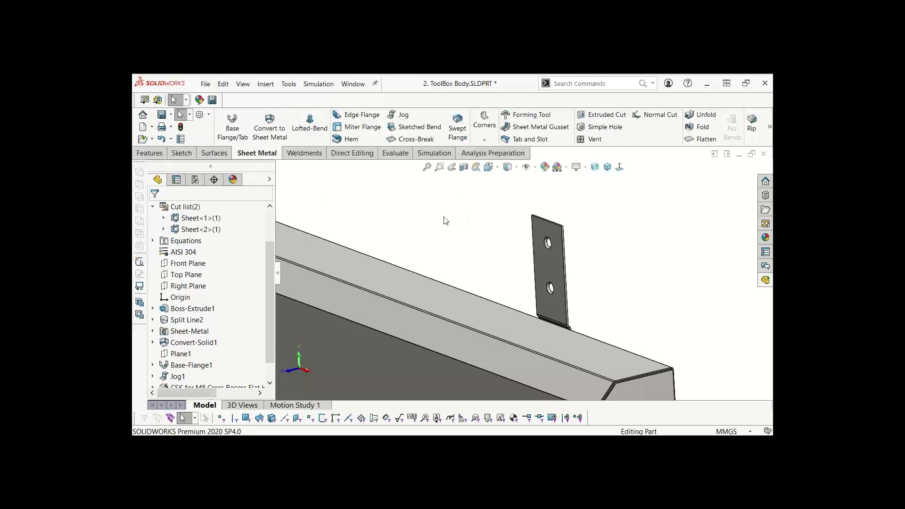
pyautogui.click(485, 141)
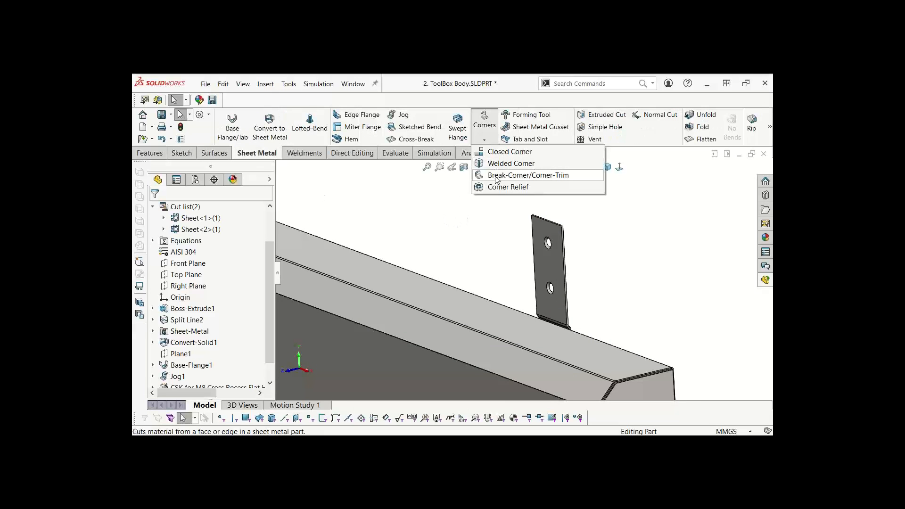
pyautogui.click(496, 177)
pyautogui.click(547, 266)
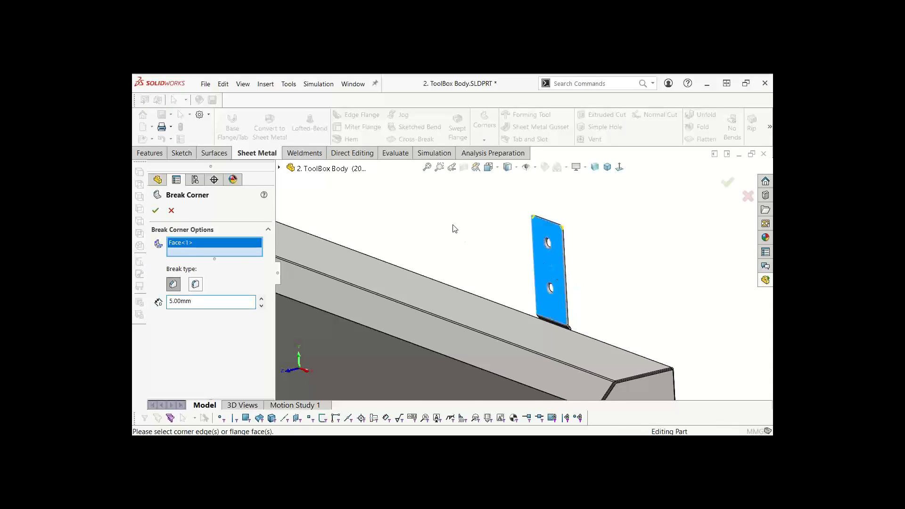
pyautogui.press('f')
pyautogui.scroll(3, 559, 349)
pyautogui.click(553, 335)
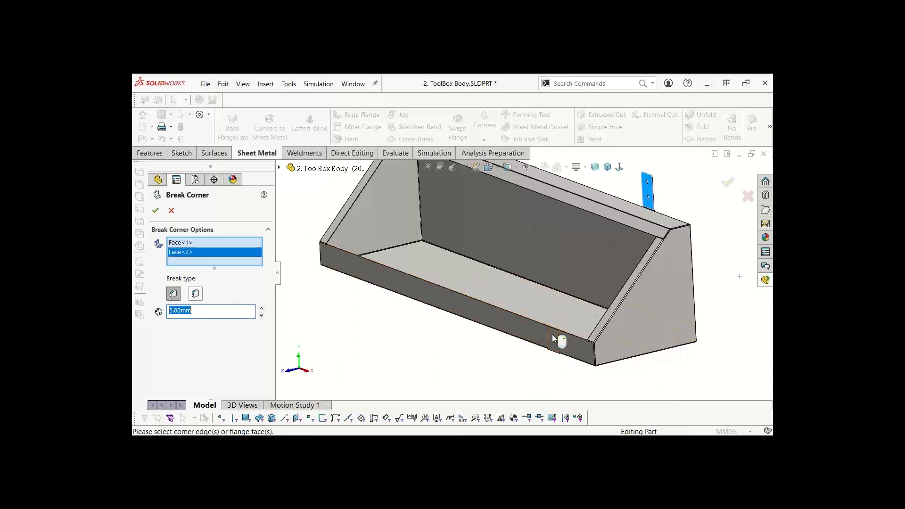
# Apply the chamfer break type with a 5 mm distance to the selected bracket faces
pyautogui.scroll(5, 554, 335)
pyautogui.scroll(4, 543, 314)
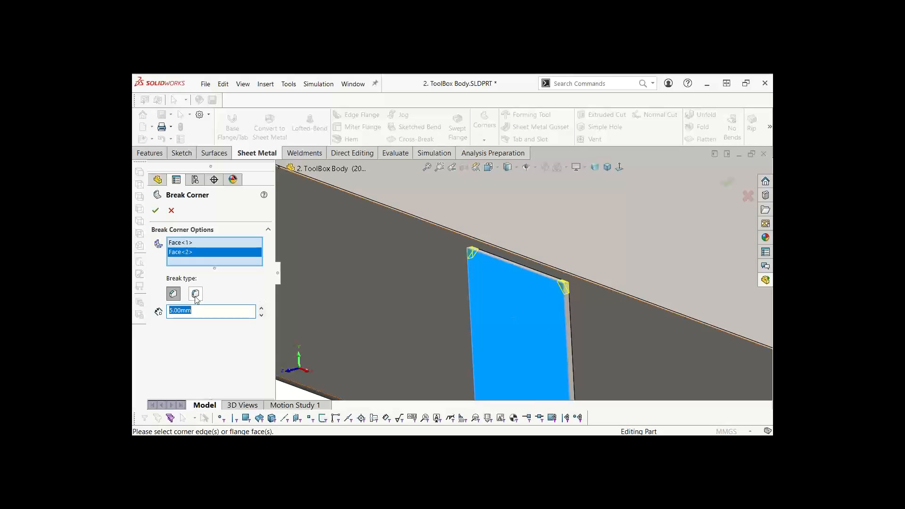
pyautogui.click(173, 295)
pyautogui.click(196, 295)
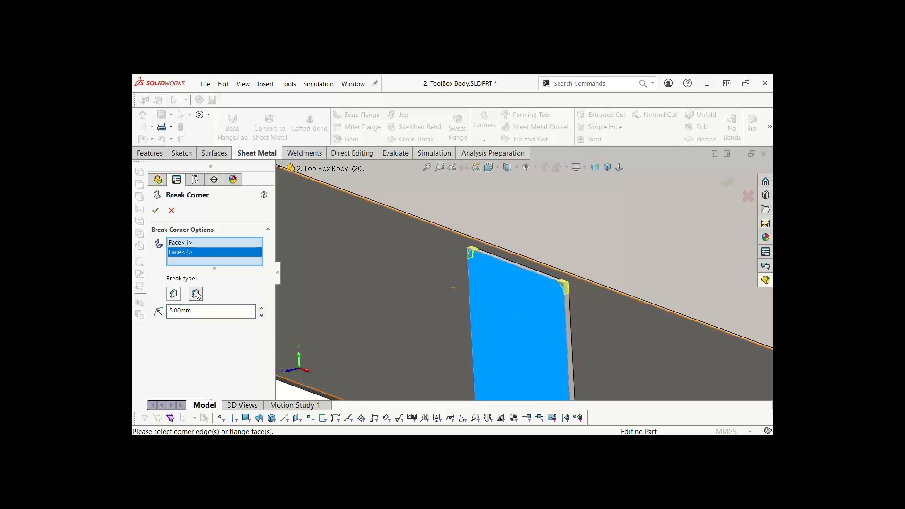
pyautogui.click(173, 294)
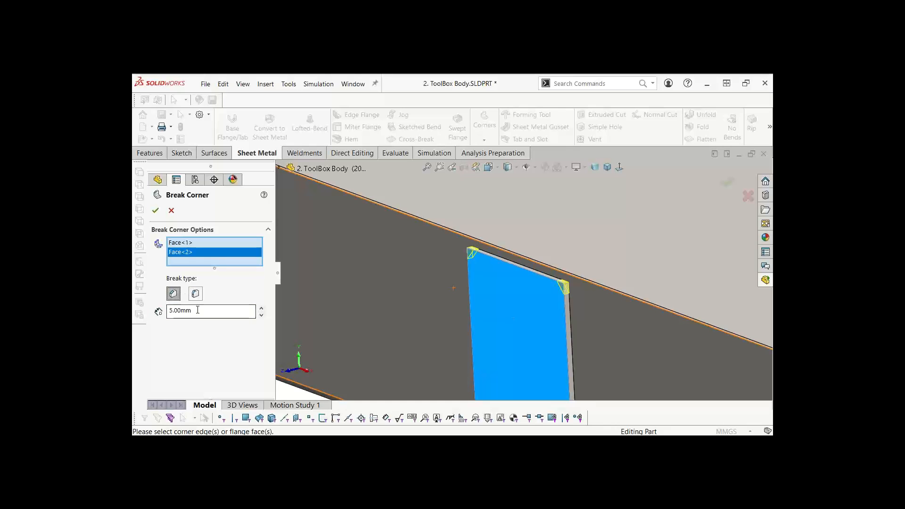
pyautogui.click(156, 213)
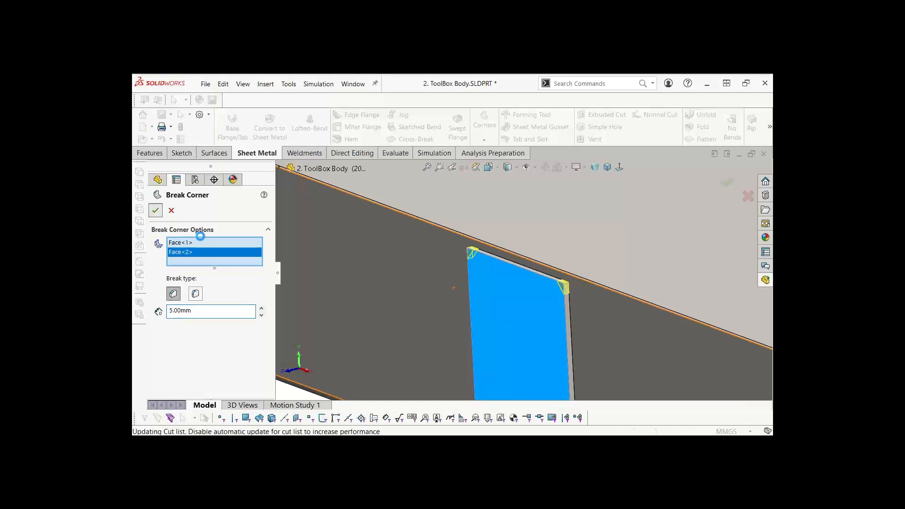
# Mirror the bracket body about the Right Plane to create a second bracket on the toolbox's other side
pyautogui.hotkey('ctrl', '7')
pyautogui.scroll(-5, 603, 228)
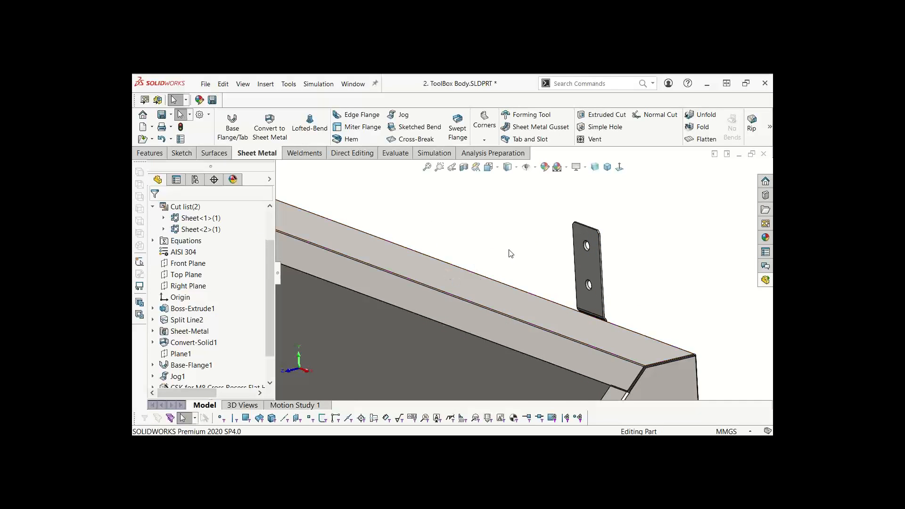
pyautogui.scroll(5, 509, 252)
pyautogui.moveTo(572, 218); pyautogui.dragTo(593, 226, button='middle')
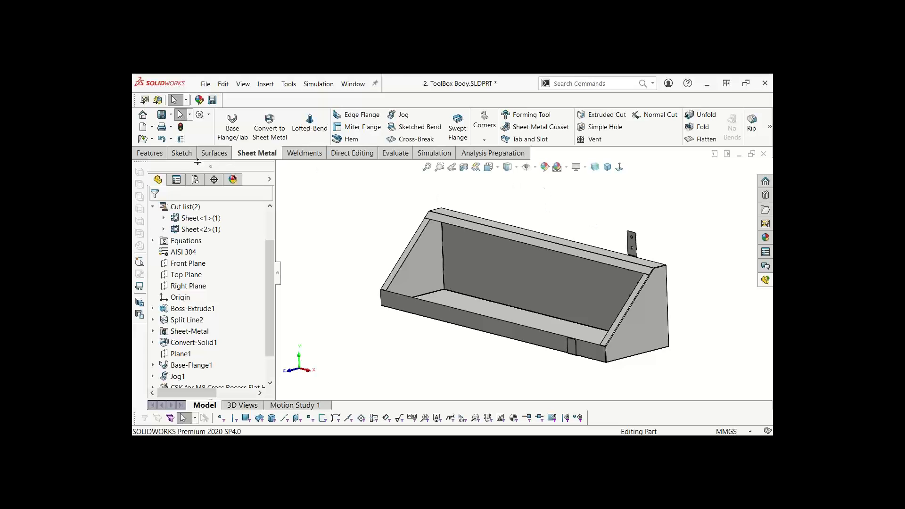
pyautogui.click(153, 154)
pyautogui.click(638, 139)
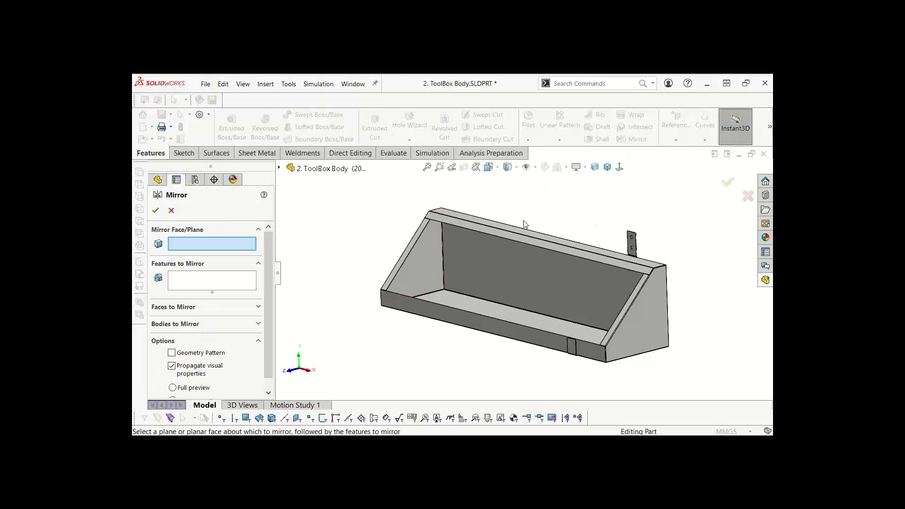
pyautogui.click(279, 168)
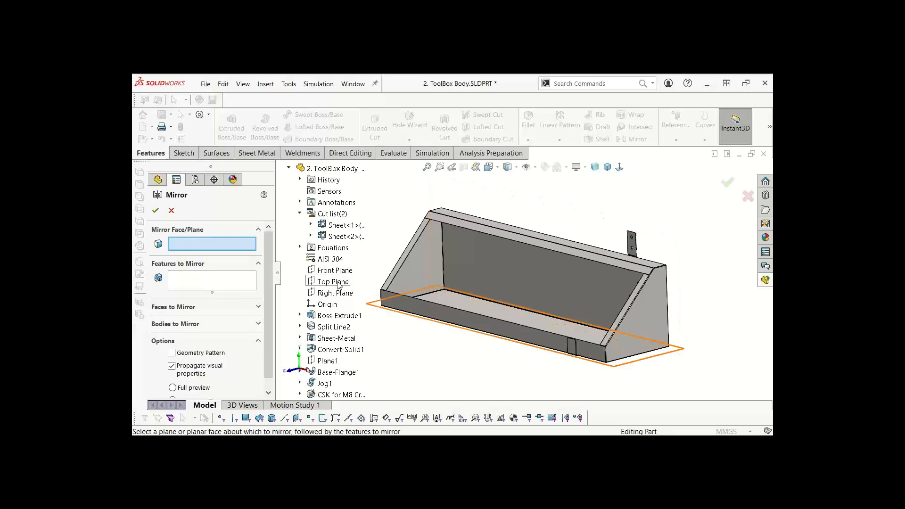
pyautogui.click(336, 292)
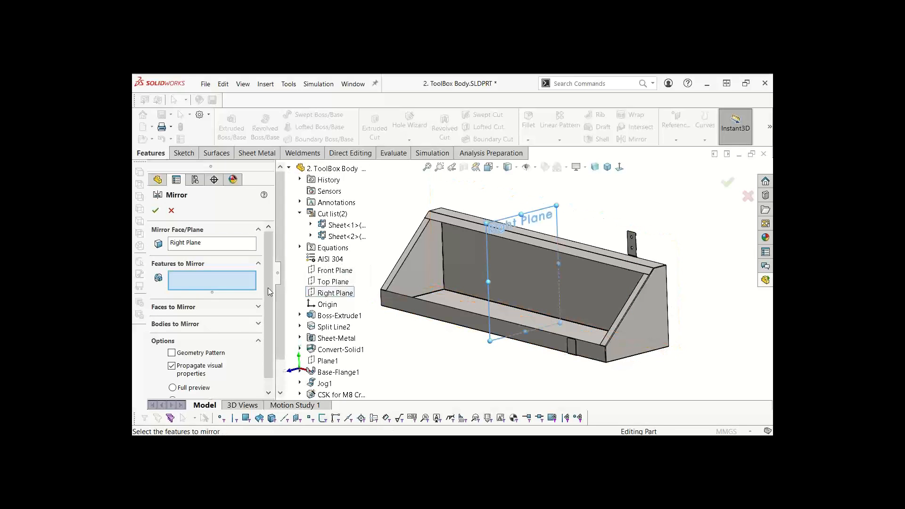
pyautogui.scroll(-1, 267, 297)
pyautogui.click(173, 313)
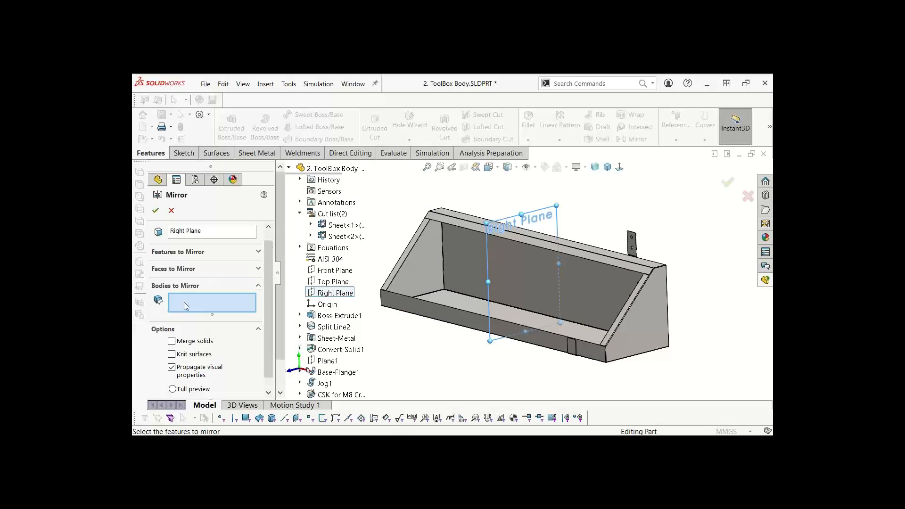
pyautogui.click(633, 245)
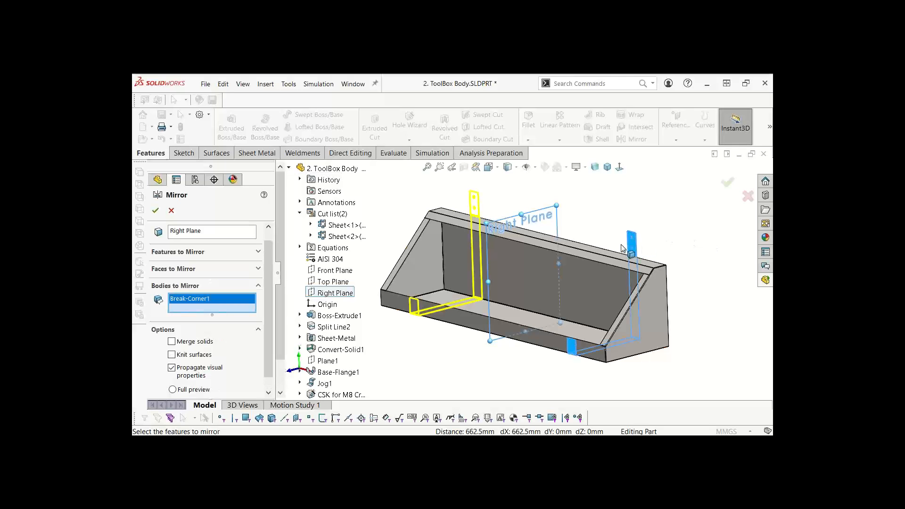
pyautogui.click(161, 214)
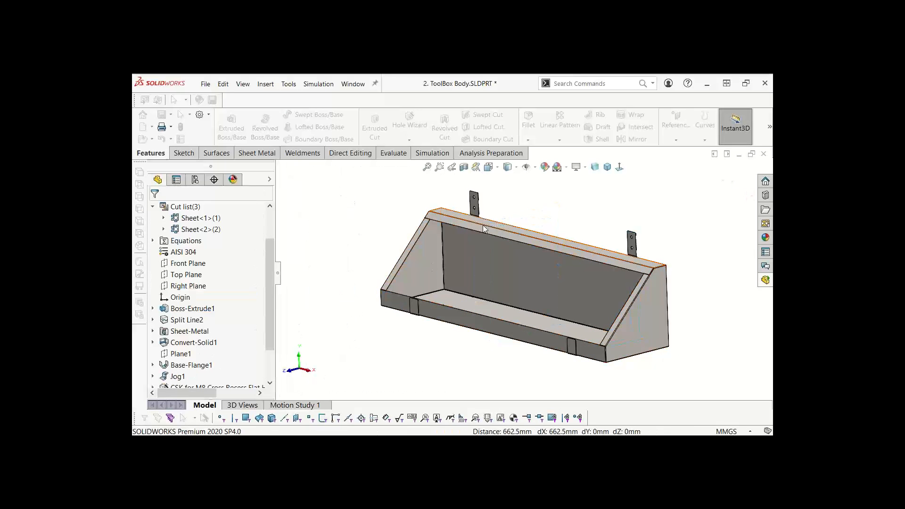
# Toggle the flat display of the original bracket to preview its unfolded shape
pyautogui.moveTo(514, 204); pyautogui.dragTo(527, 216, button='middle')
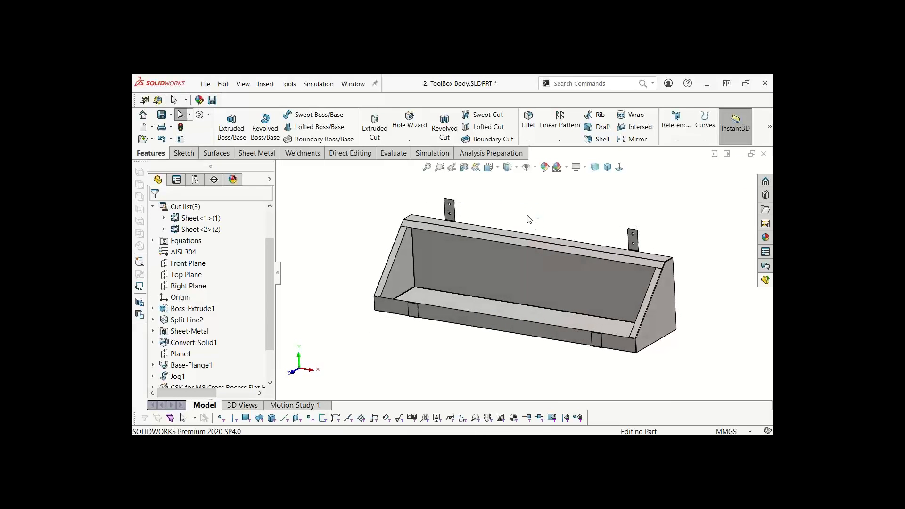
pyautogui.rightClick(629, 257)
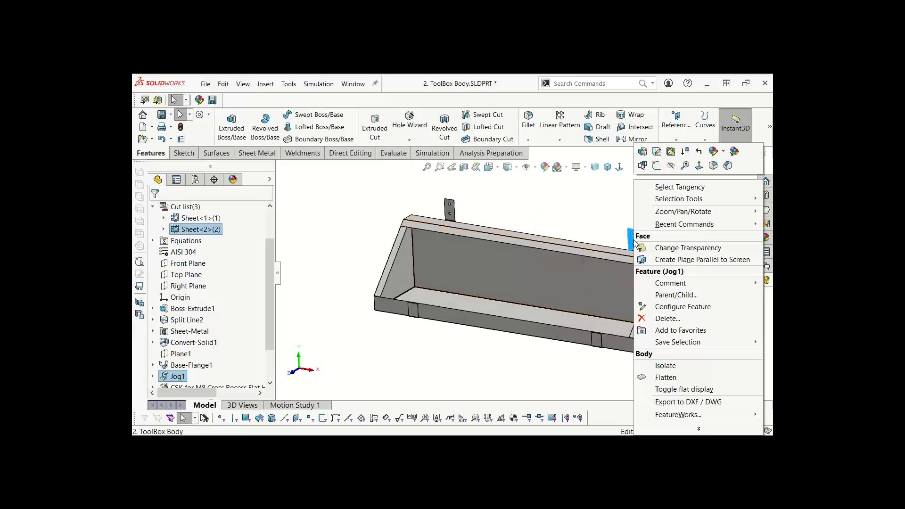
pyautogui.click(684, 390)
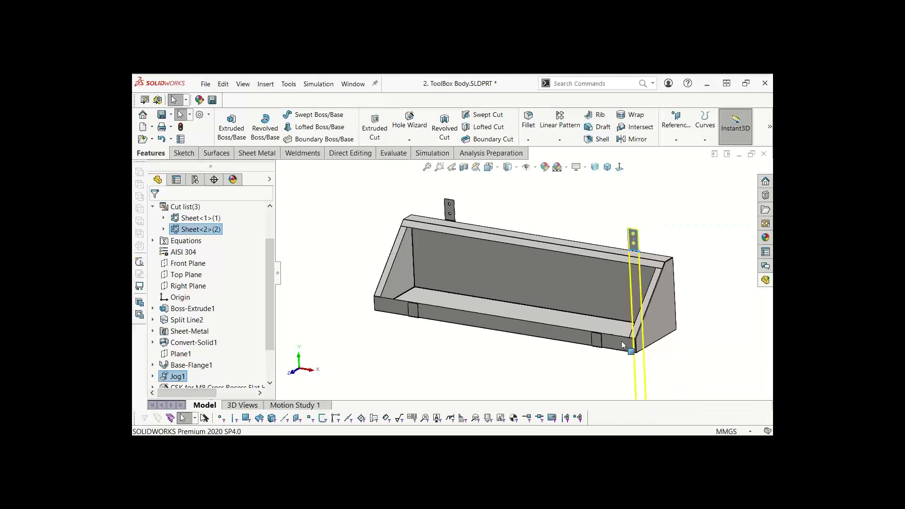
# Toggle the flat display of the main toolbox body to preview its unfolded blank
pyautogui.moveTo(621, 341); pyautogui.dragTo(542, 234, button='middle')
pyautogui.rightClick(540, 233)
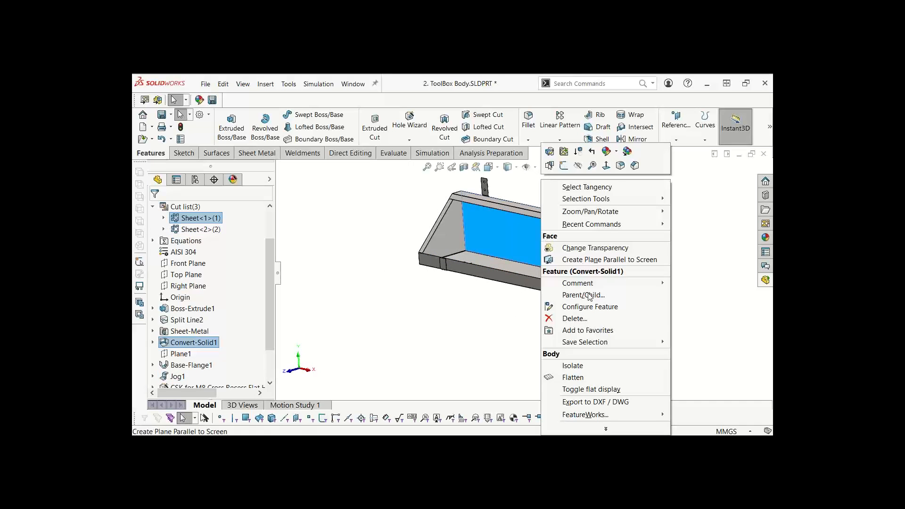
pyautogui.click(591, 391)
pyautogui.moveTo(510, 290); pyautogui.dragTo(385, 259, button='middle')
pyautogui.click(447, 321)
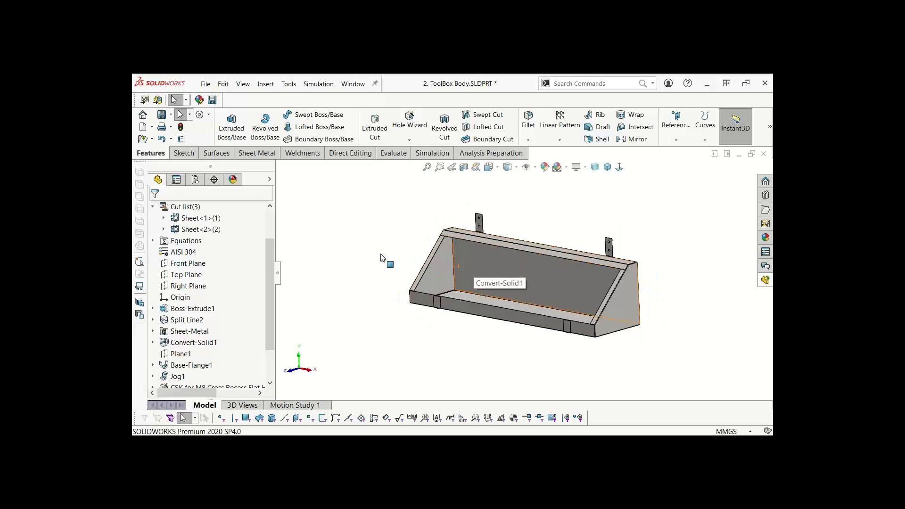
# Open the cut-list properties of Sheet<1> to examine its sheet metal data
pyautogui.rightClick(201, 218)
pyautogui.click(226, 232)
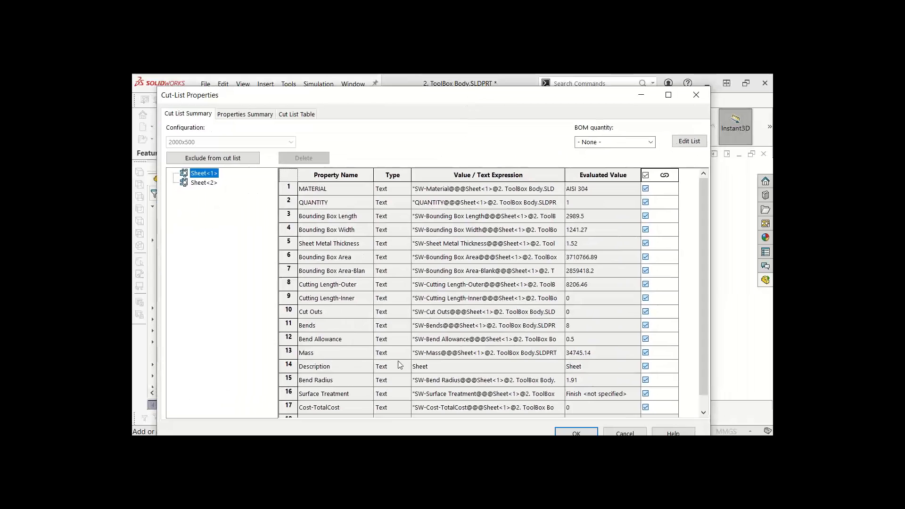
# Unlink the Description property of Sheet<1> in the cut list and set it to "Main Sheet"
pyautogui.click(646, 367)
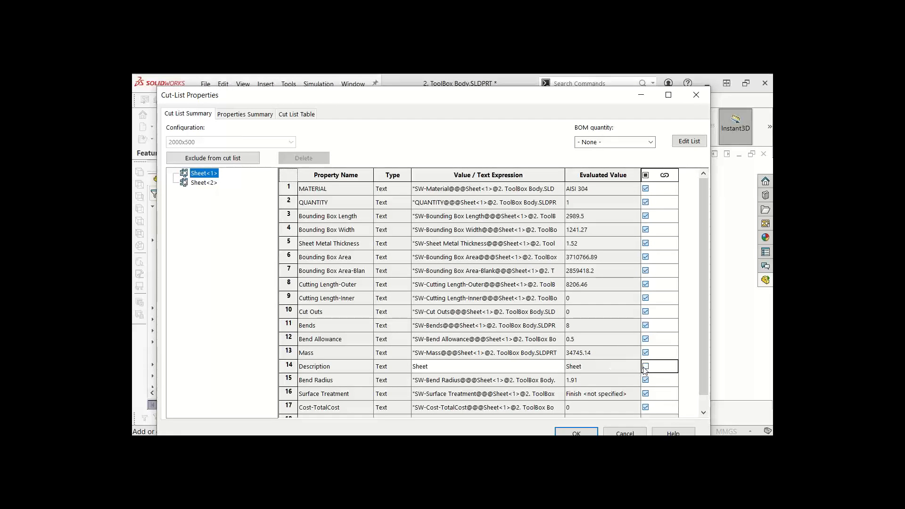
pyautogui.click(461, 368)
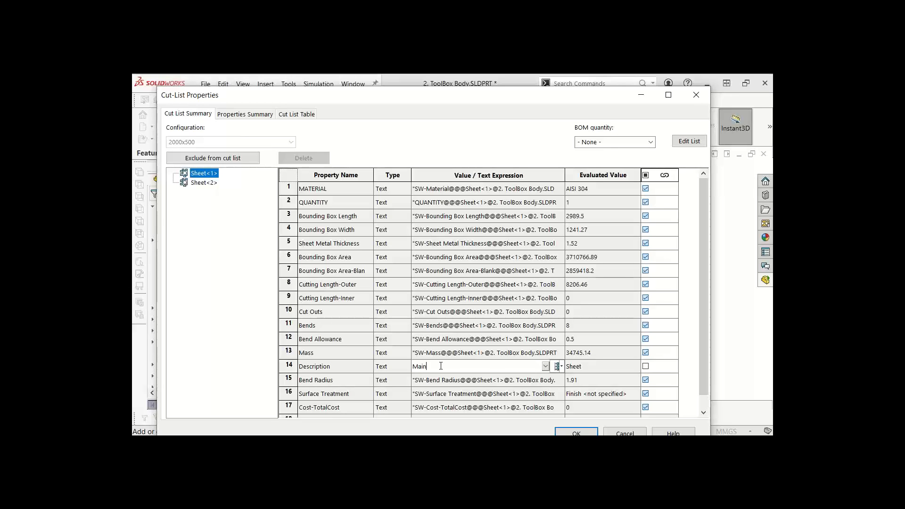
pyautogui.press('Tab')
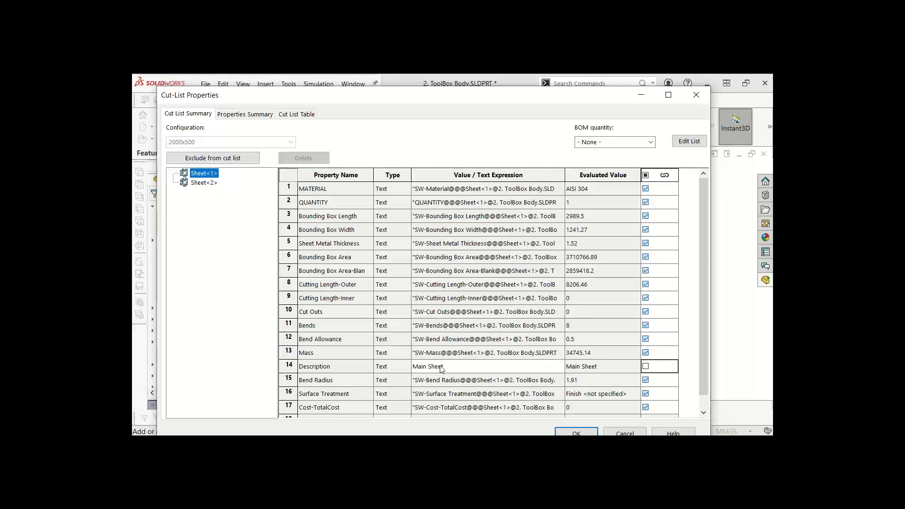
# Unlink the Description property of Sheet<2>, set it to "Bracket", and apply the cut-list properties
pyautogui.moveTo(423, 96); pyautogui.dragTo(513, 113)
pyautogui.click(295, 199)
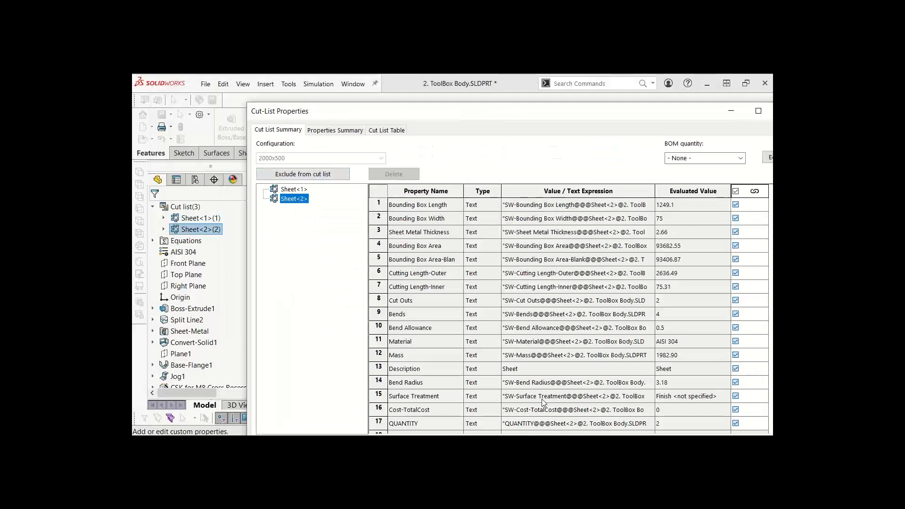
pyautogui.click(737, 369)
pyautogui.click(520, 370)
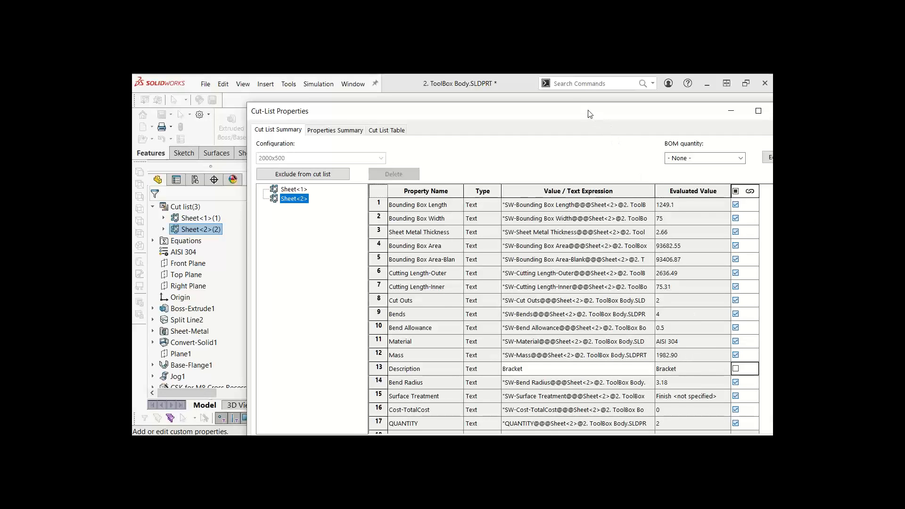
pyautogui.moveTo(590, 114); pyautogui.dragTo(486, 74)
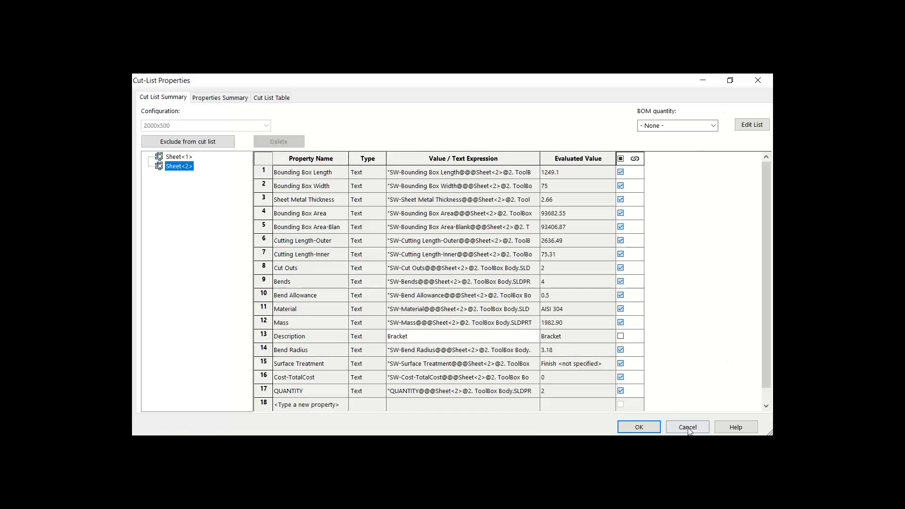
pyautogui.click(639, 428)
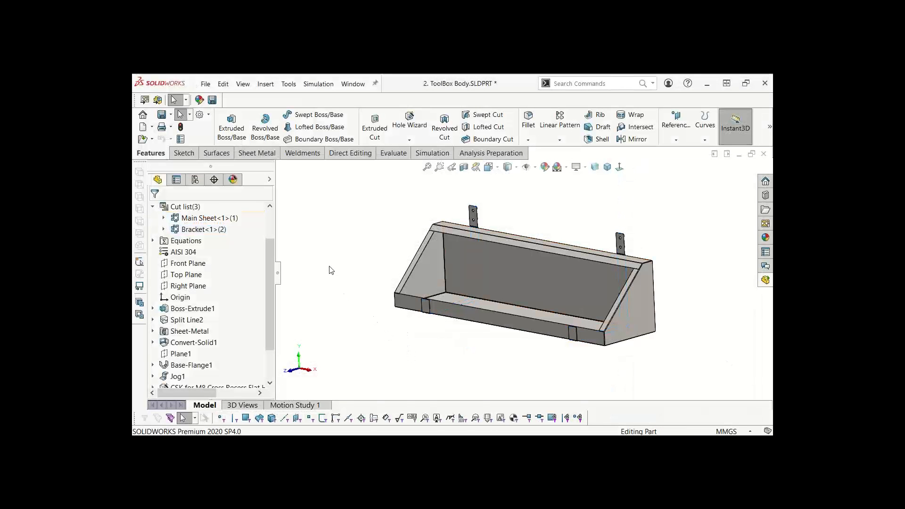
# Save the toolbox part and create a drawing from it using the Drawing template on an A1 (ISO) sheet
pyautogui.click(212, 100)
pyautogui.moveTo(363, 227); pyautogui.dragTo(366, 232, button='middle')
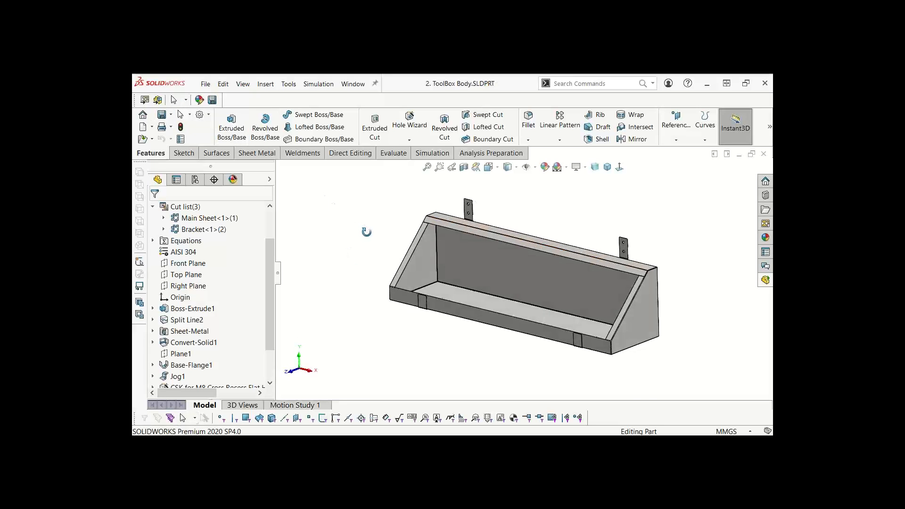
pyautogui.click(208, 85)
pyautogui.click(239, 166)
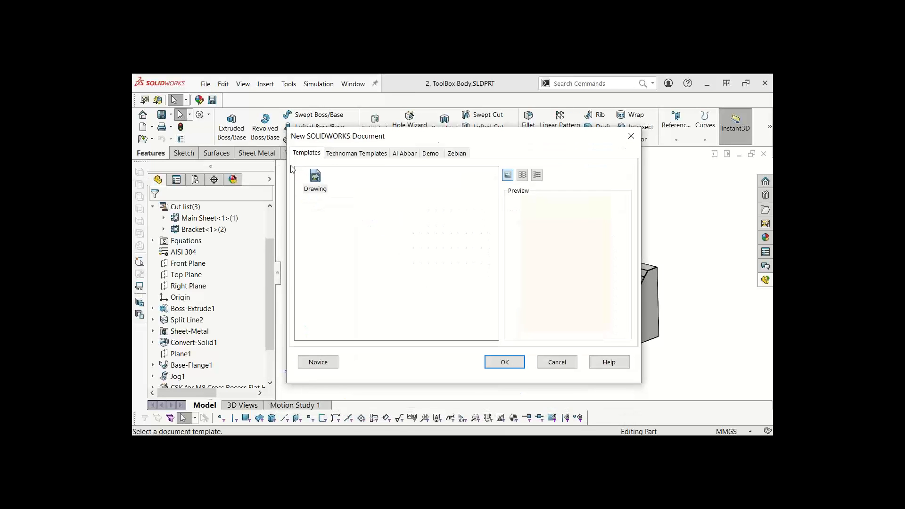
pyautogui.doubleClick(314, 177)
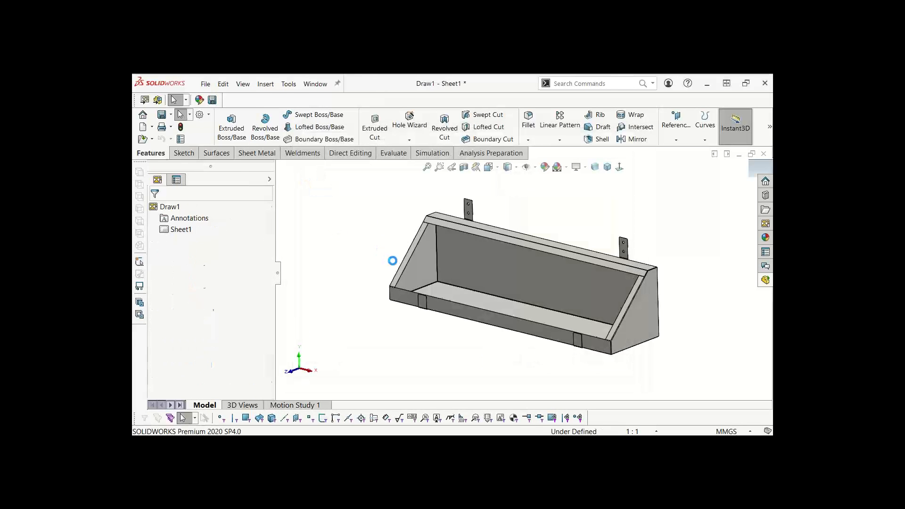
pyautogui.click(339, 222)
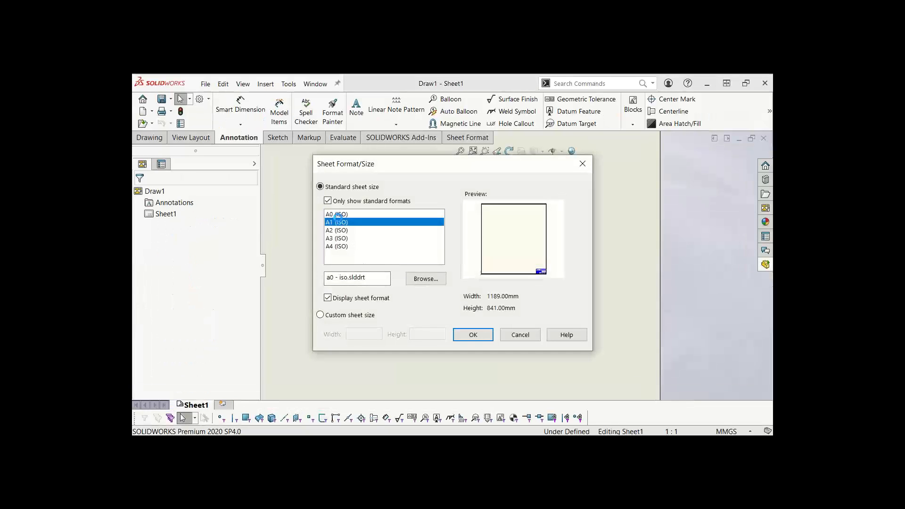
pyautogui.click(472, 335)
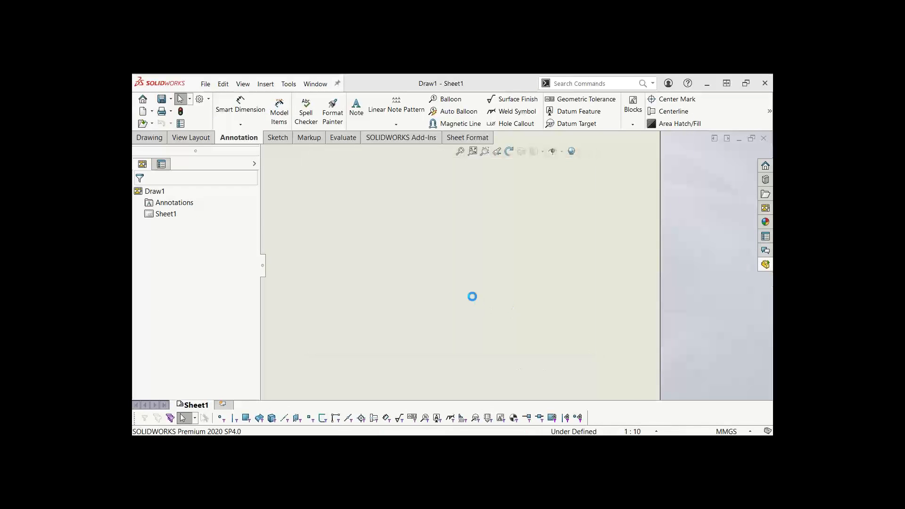
# Place an isometric view of the whole toolbox in the sheet's upper right corner, without any projected views
pyautogui.scroll(3, 472, 297)
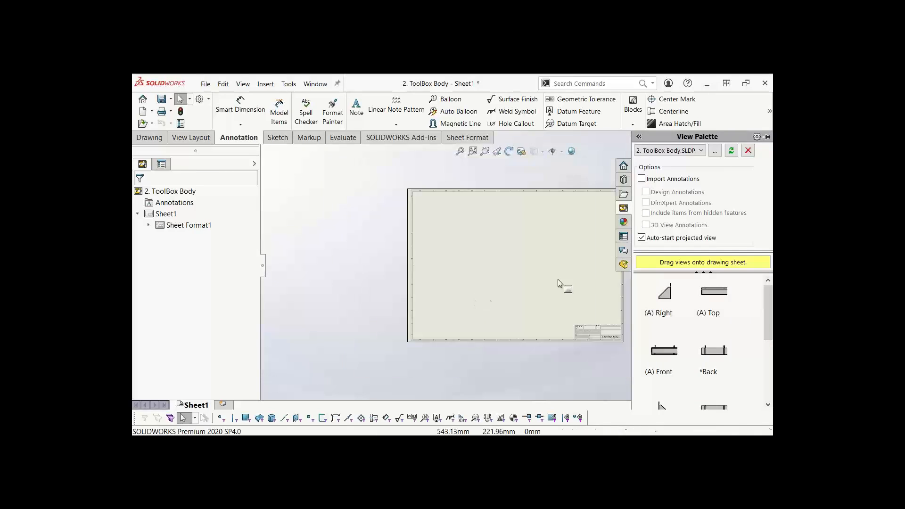
pyautogui.scroll(-3, 557, 276)
pyautogui.scroll(1, 549, 274)
pyautogui.scroll(-1, 514, 267)
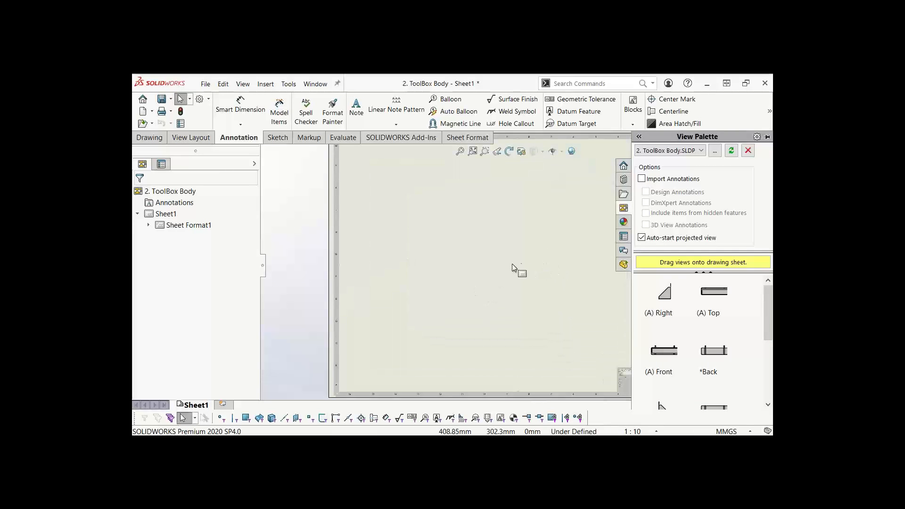
pyautogui.scroll(1, 525, 265)
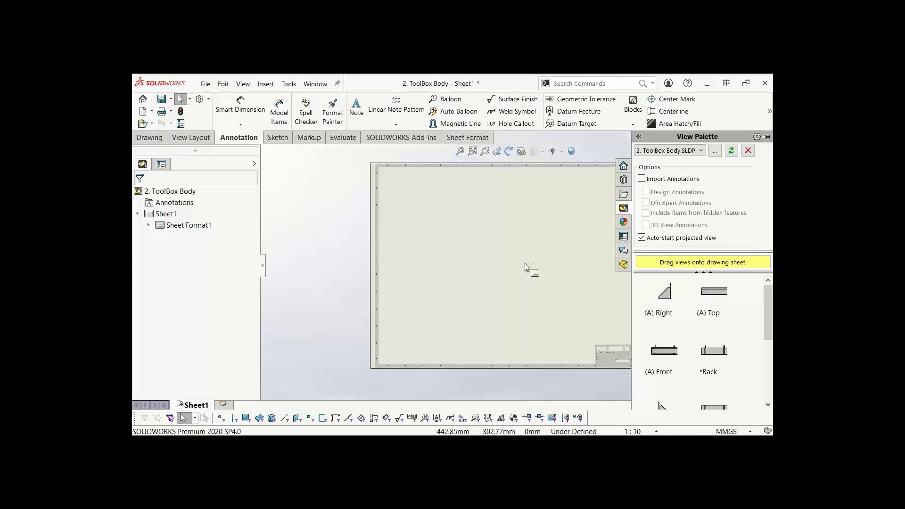
pyautogui.moveTo(481, 262); pyautogui.dragTo(432, 274, button='middle')
pyautogui.moveTo(768, 309); pyautogui.dragTo(758, 395)
pyautogui.moveTo(670, 330)
pyautogui.mouseDown()
pyautogui.moveTo(559, 264)
pyautogui.moveTo(515, 216)
pyautogui.mouseUp()
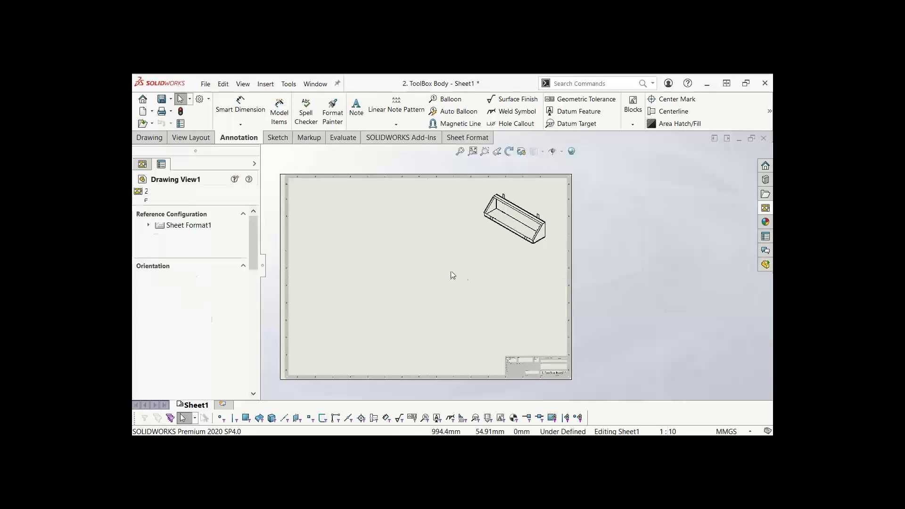
pyautogui.press('Escape')
# Set the isometric view's display style to Shaded With Edges
pyautogui.click(501, 242)
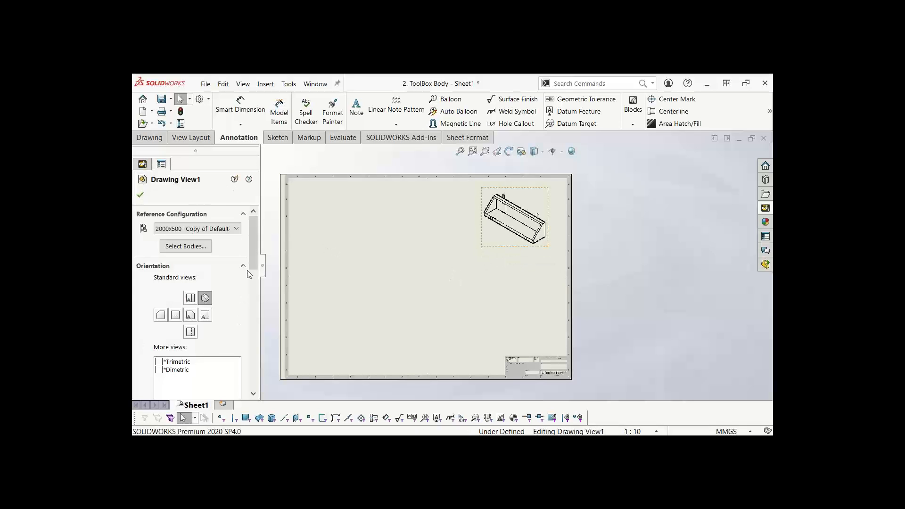
pyautogui.scroll(-5, 249, 274)
pyautogui.click(202, 272)
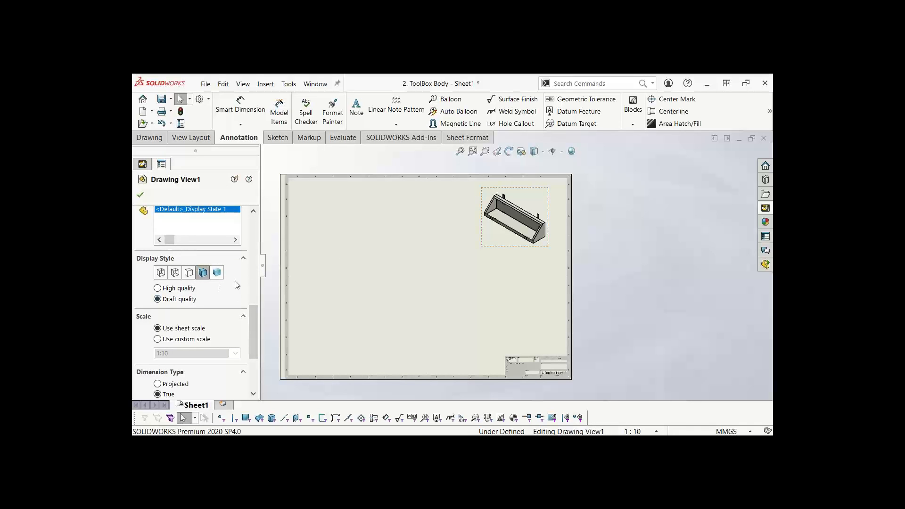
pyautogui.click(434, 261)
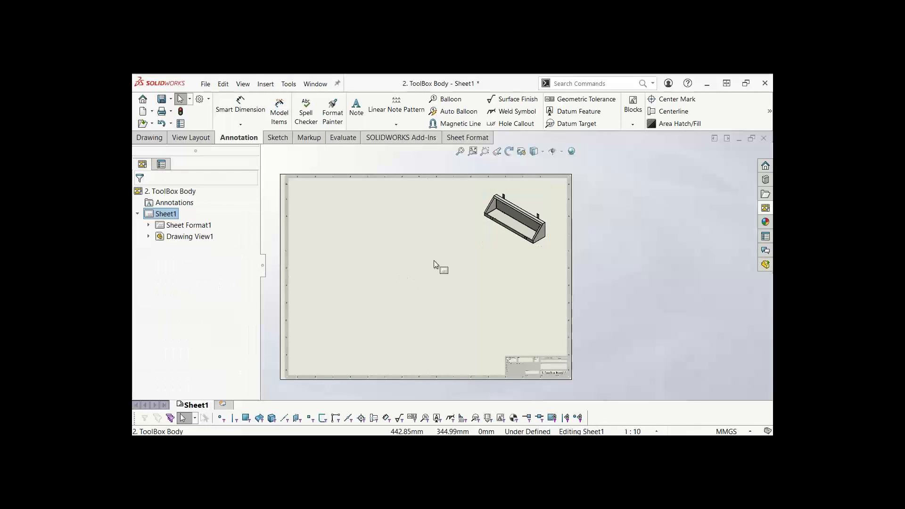
# Begin a model view of 2. ToolBox Body and limit its scope to the main toolbox body, Convert-Solid1
pyautogui.click(193, 137)
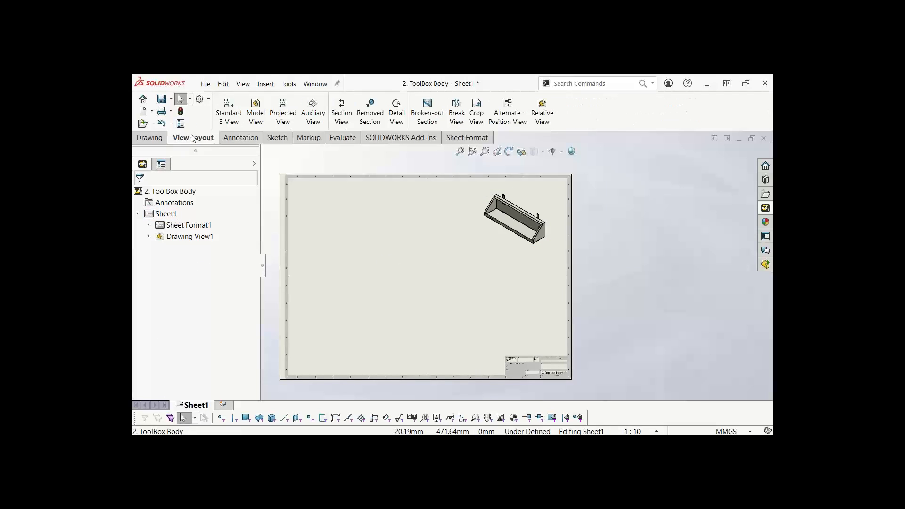
pyautogui.click(257, 118)
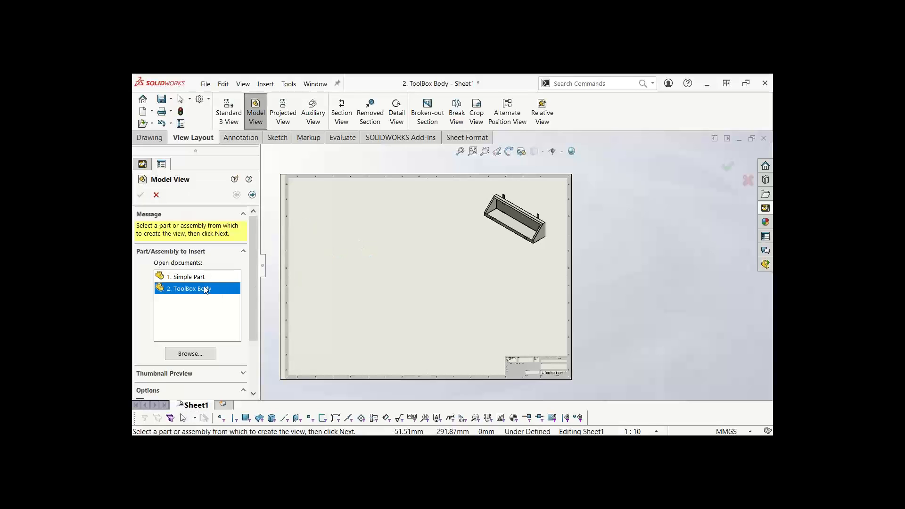
pyautogui.click(253, 196)
pyautogui.click(199, 316)
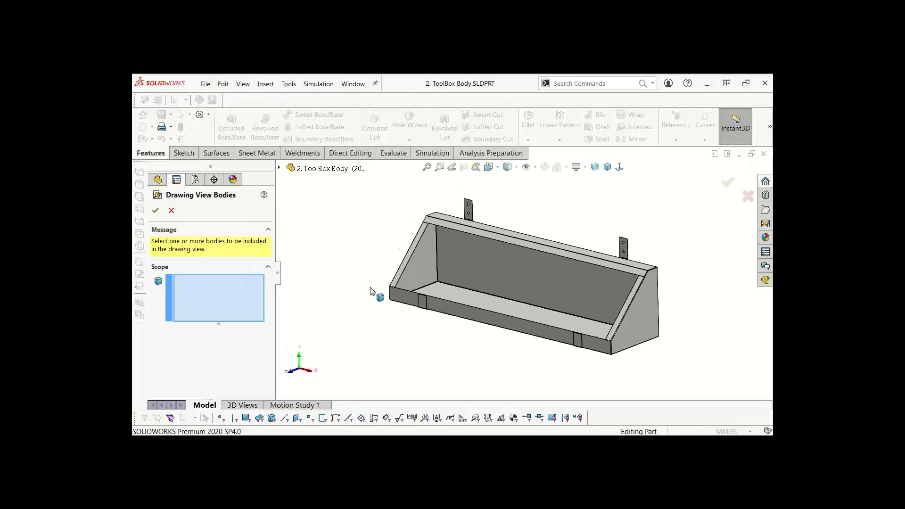
pyautogui.click(535, 283)
pyautogui.click(156, 211)
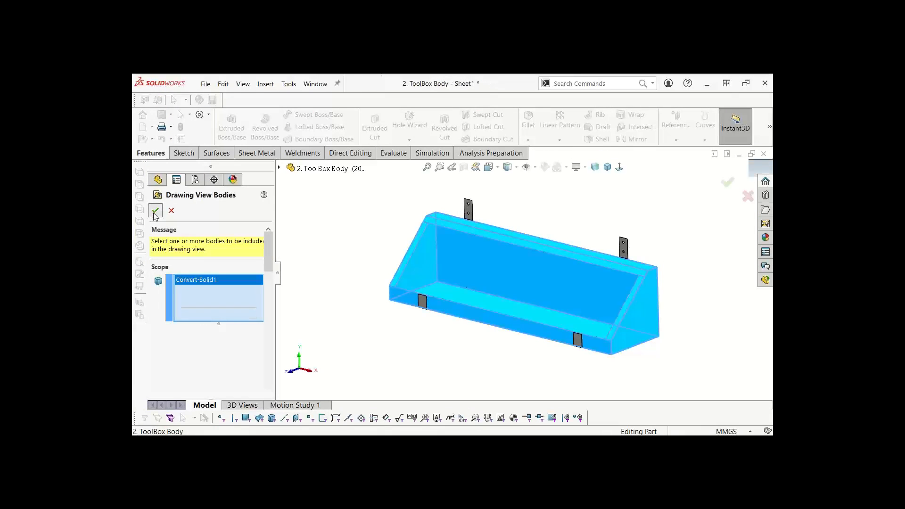
# Choose the Flat pattern orientation and place the main body's view on the left part of the sheet, without projected views
pyautogui.moveTo(253, 248); pyautogui.dragTo(253, 291)
pyautogui.click(160, 266)
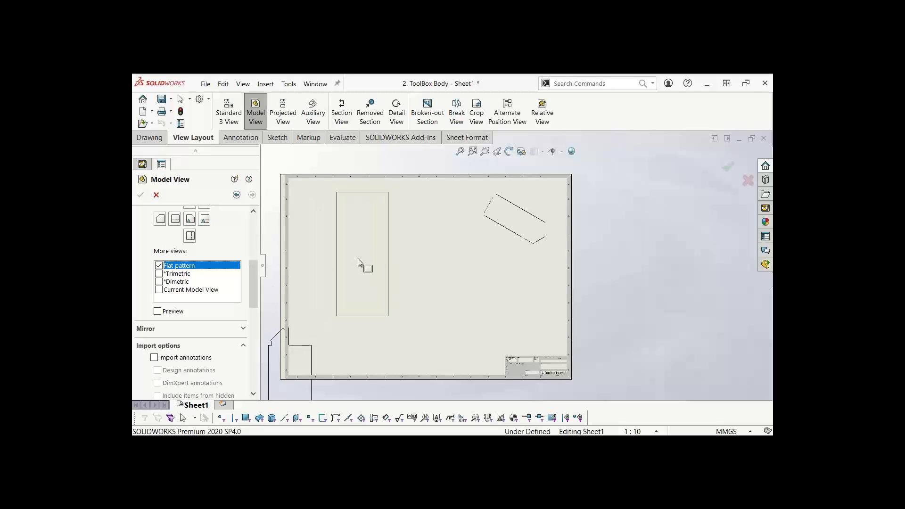
pyautogui.click(346, 262)
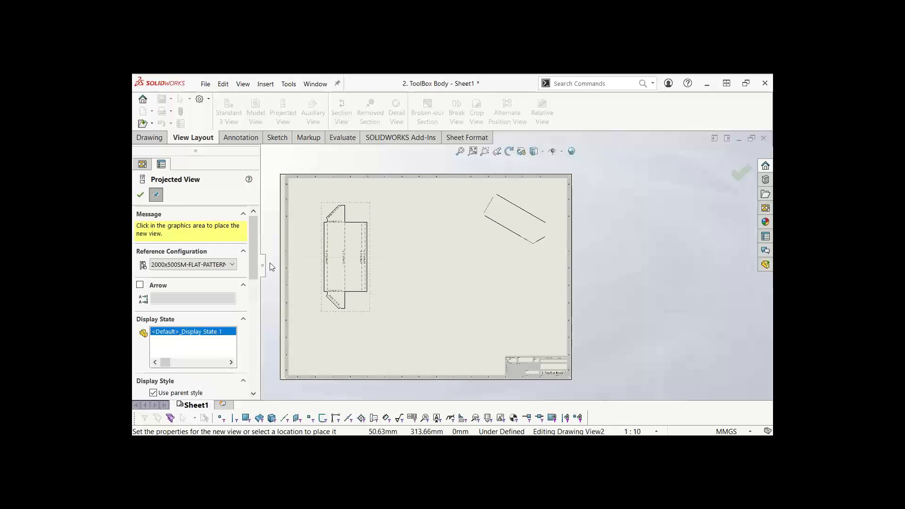
pyautogui.click(141, 195)
pyautogui.scroll(-5, 377, 257)
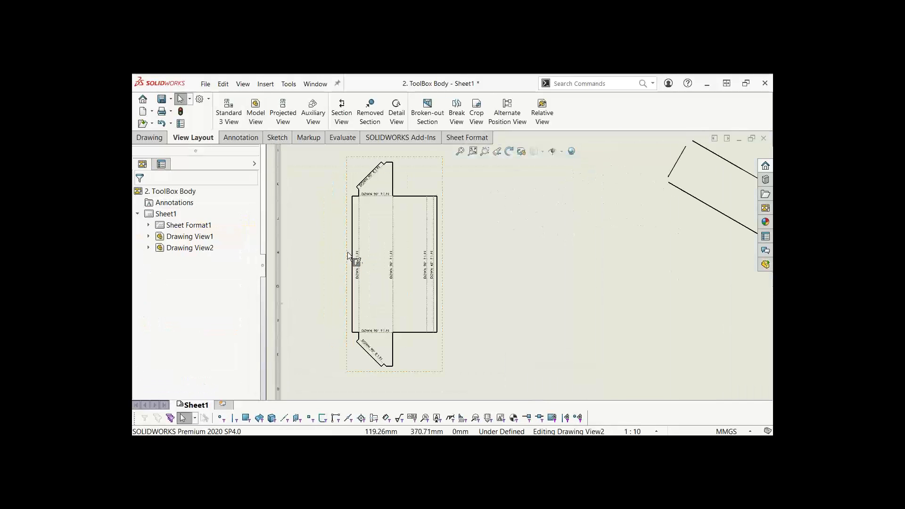
pyautogui.scroll(3, 499, 282)
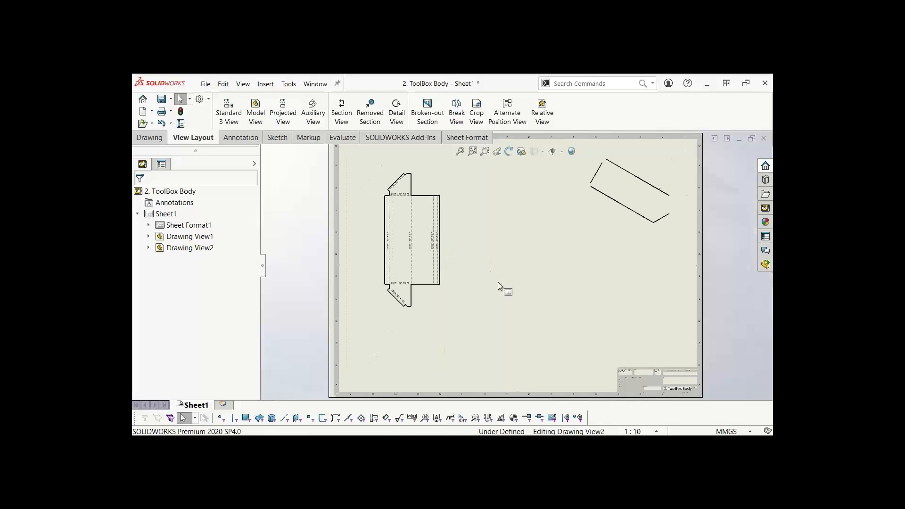
pyautogui.click(537, 270)
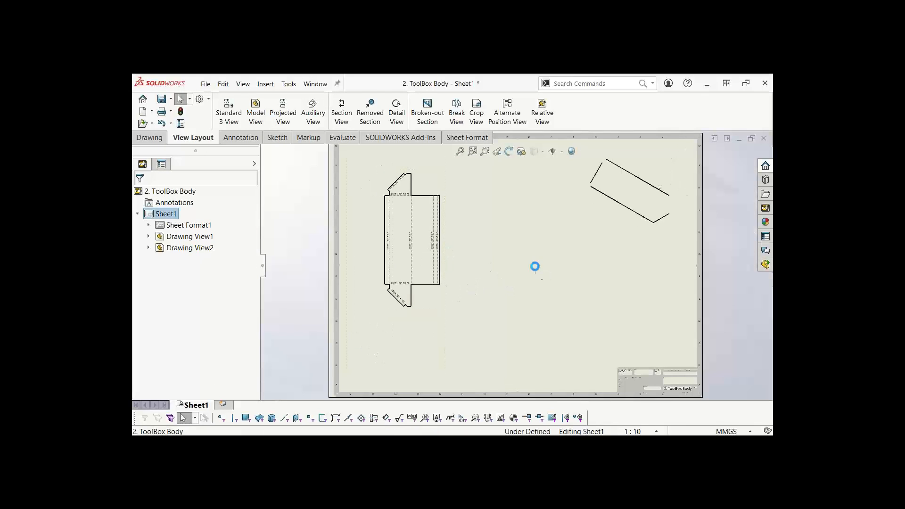
pyautogui.click(257, 119)
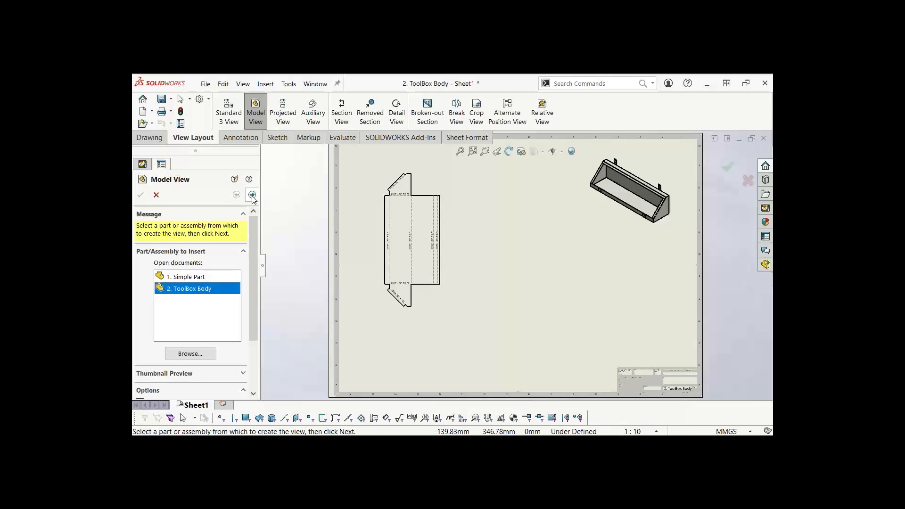
pyautogui.click(253, 196)
pyautogui.click(186, 315)
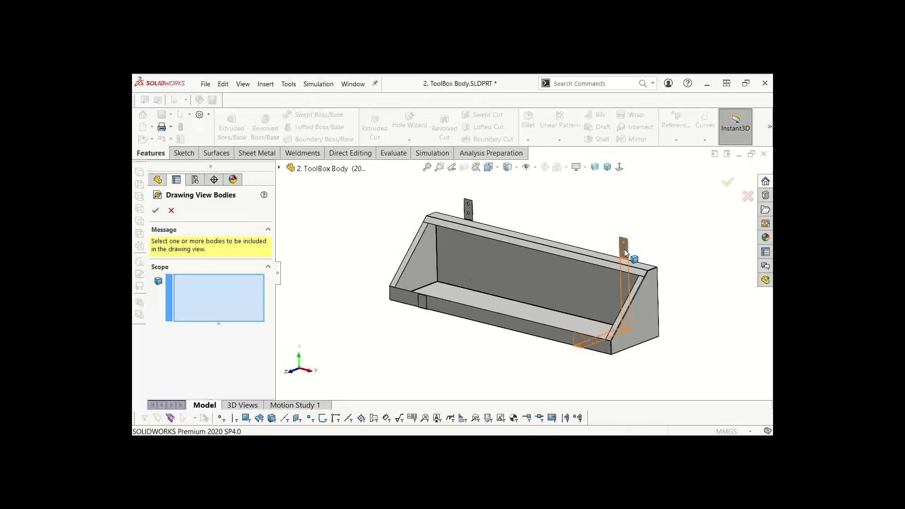
pyautogui.click(625, 250)
pyautogui.click(156, 210)
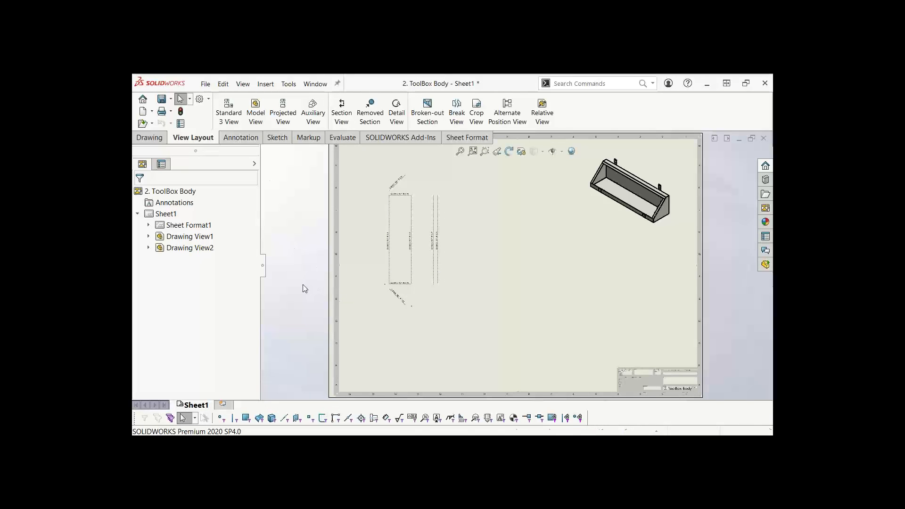
# Begin another model view of 2. ToolBox Body and limit its scope to the bracket body at the toolbox's right end
pyautogui.click(254, 115)
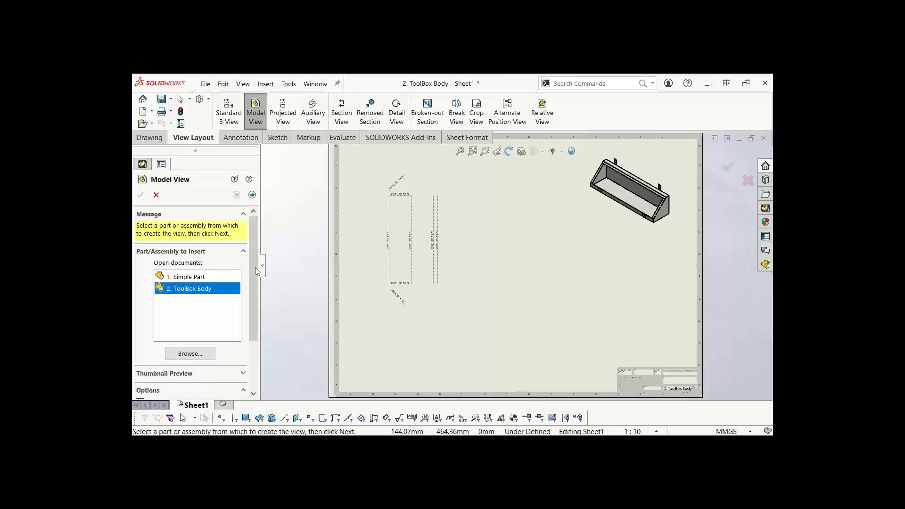
pyautogui.click(253, 195)
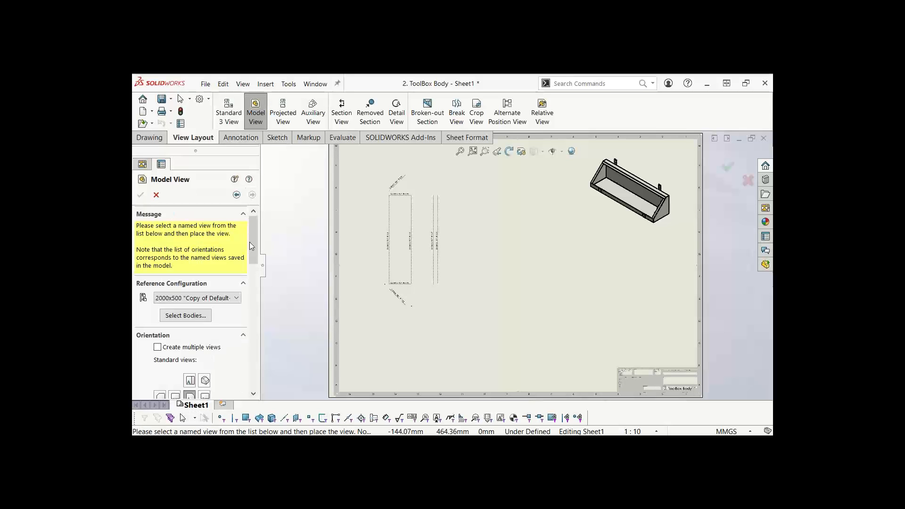
pyautogui.click(185, 316)
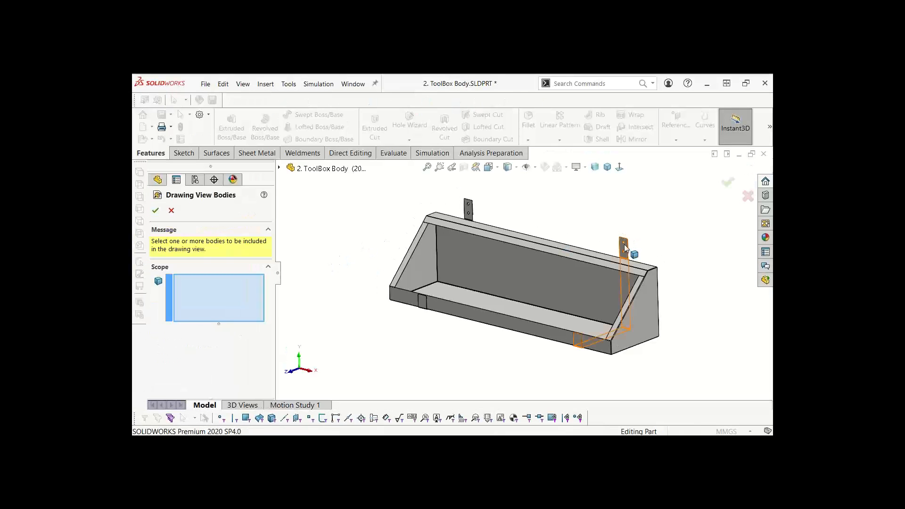
pyautogui.click(623, 250)
pyautogui.click(155, 210)
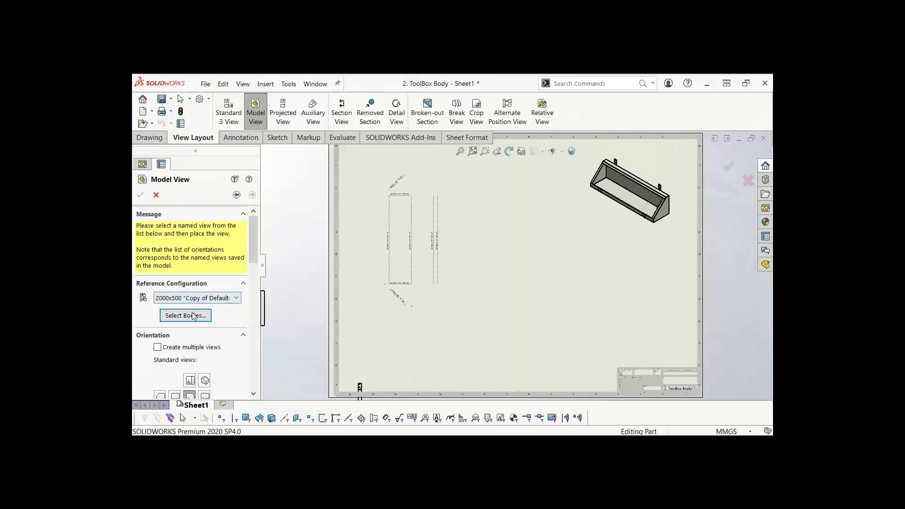
# Choose the Flat pattern orientation and place the bracket's view below the isometric view, without projected views
pyautogui.moveTo(253, 255); pyautogui.dragTo(252, 307)
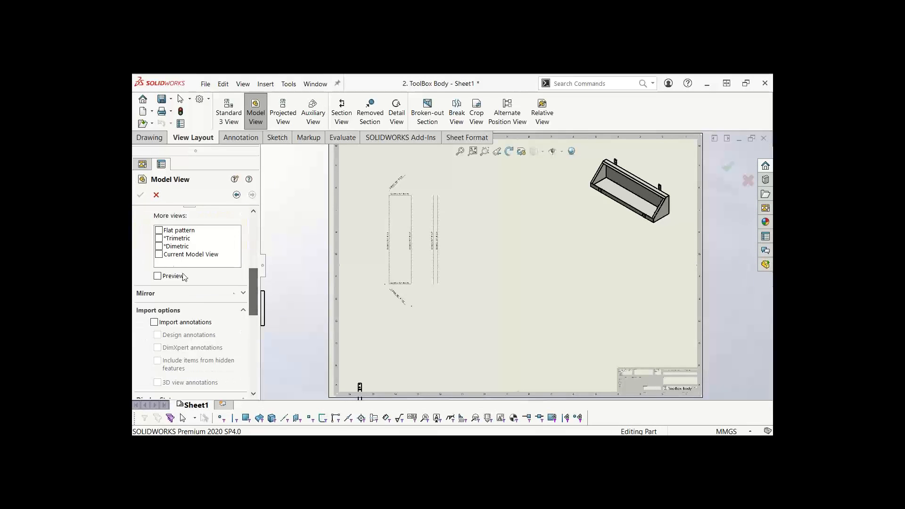
pyautogui.click(159, 230)
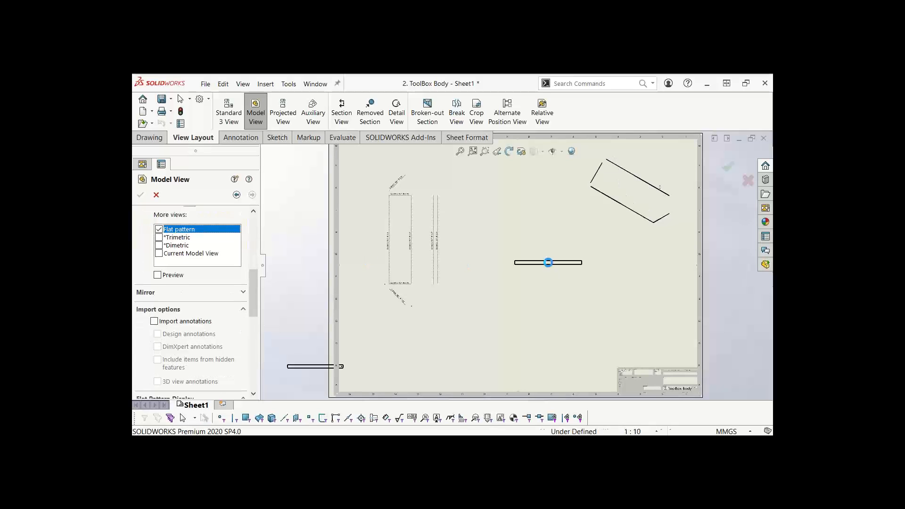
pyautogui.click(558, 282)
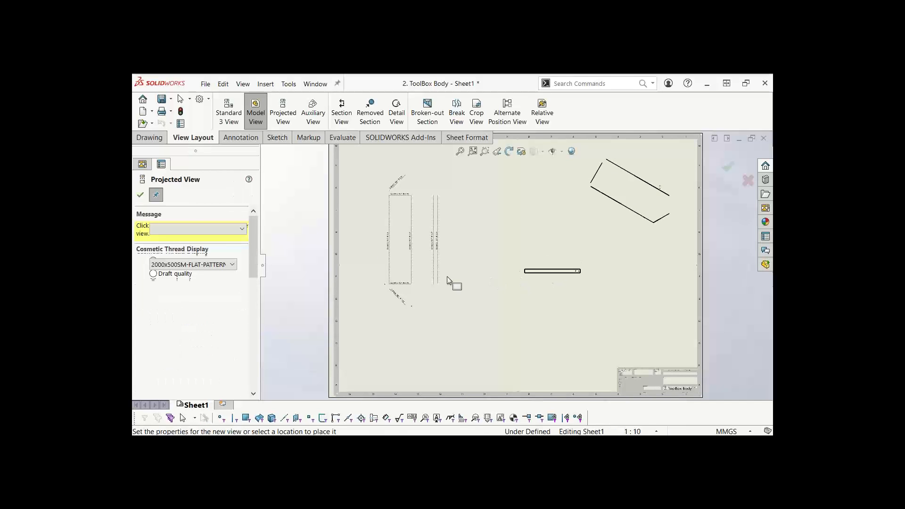
pyautogui.click(140, 196)
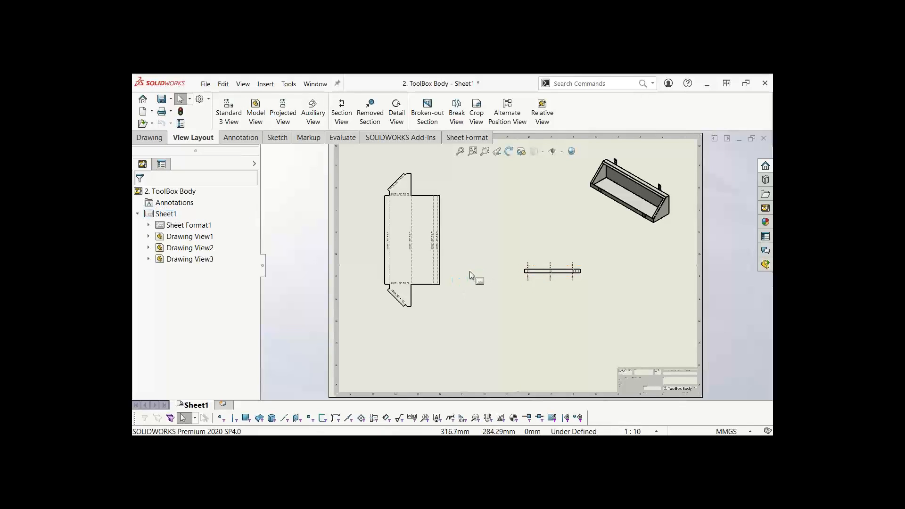
pyautogui.scroll(-4, 579, 266)
pyautogui.press('f')
pyautogui.click(527, 330)
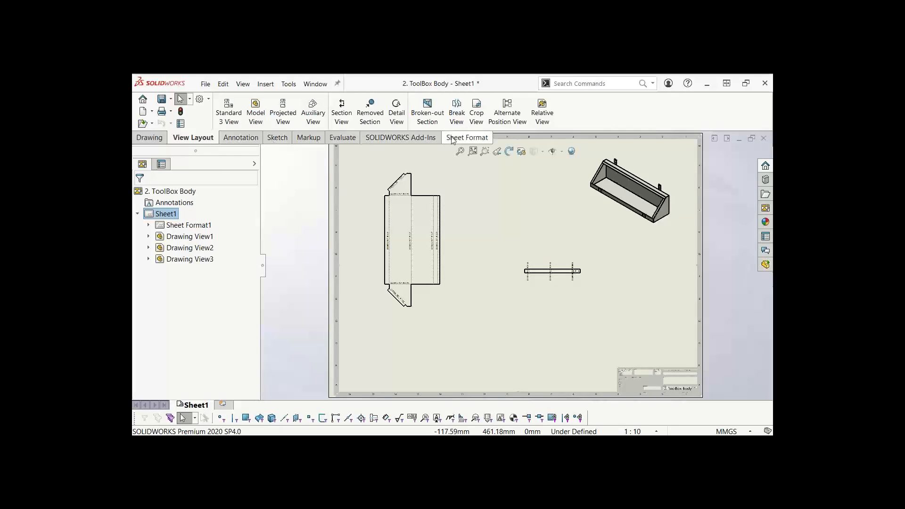
# Insert a Weldment Cut List table based on the isometric view and place it above the title block
pyautogui.click(241, 137)
pyautogui.moveTo(772, 121)
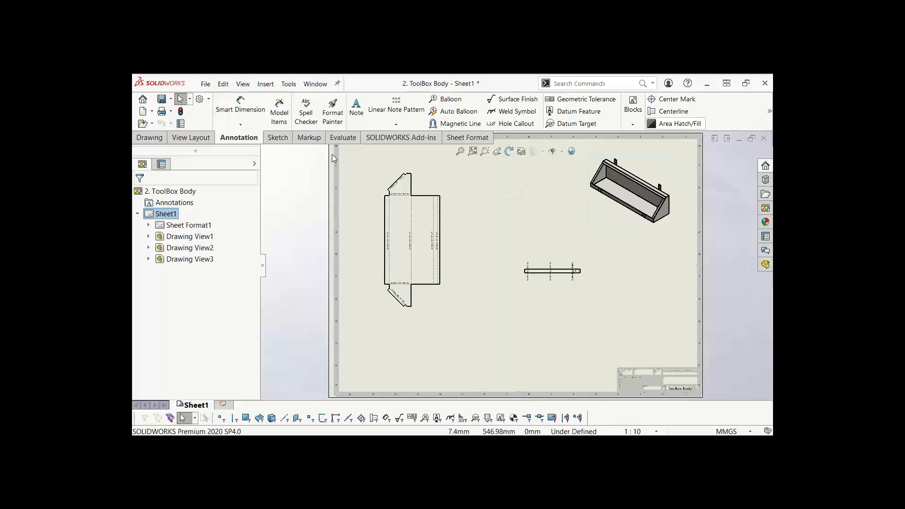
pyautogui.click(770, 111)
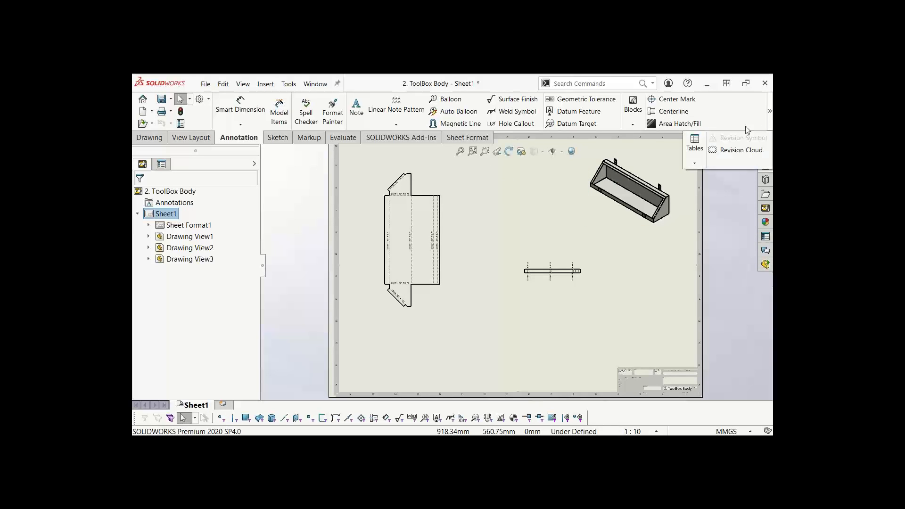
pyautogui.click(693, 165)
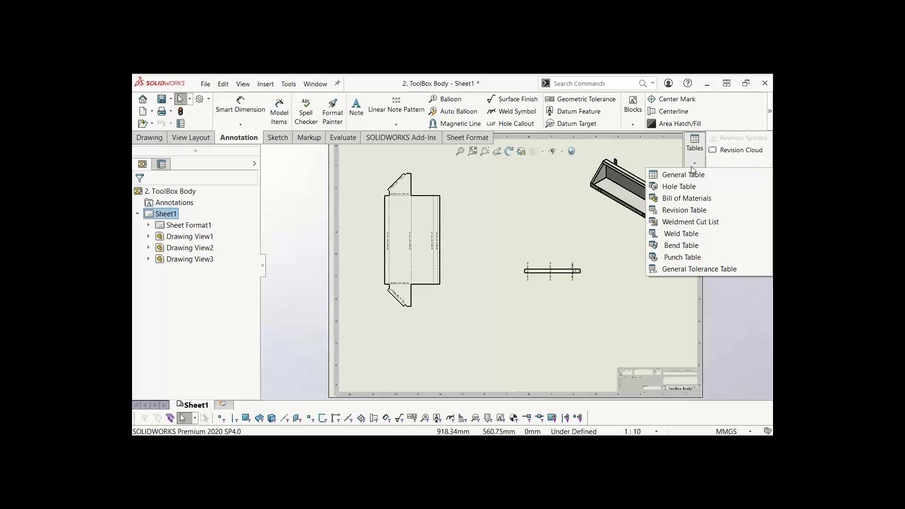
pyautogui.click(682, 223)
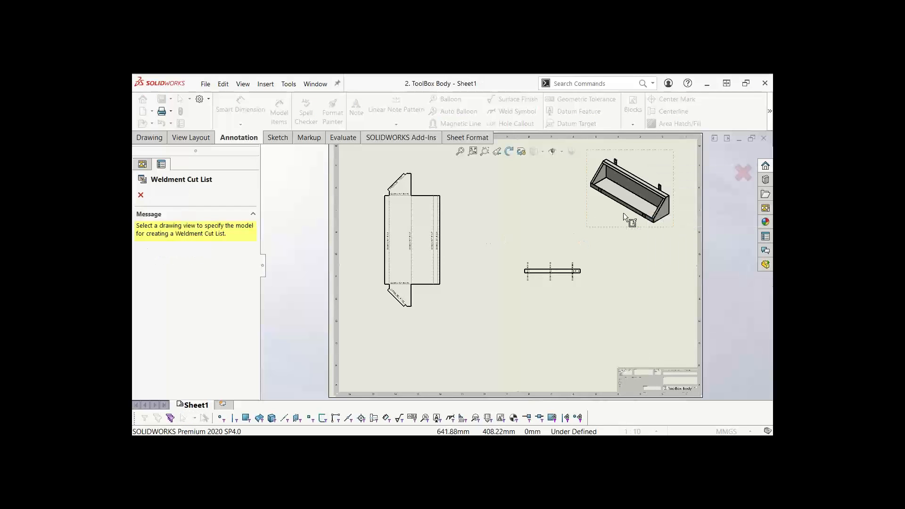
pyautogui.click(601, 211)
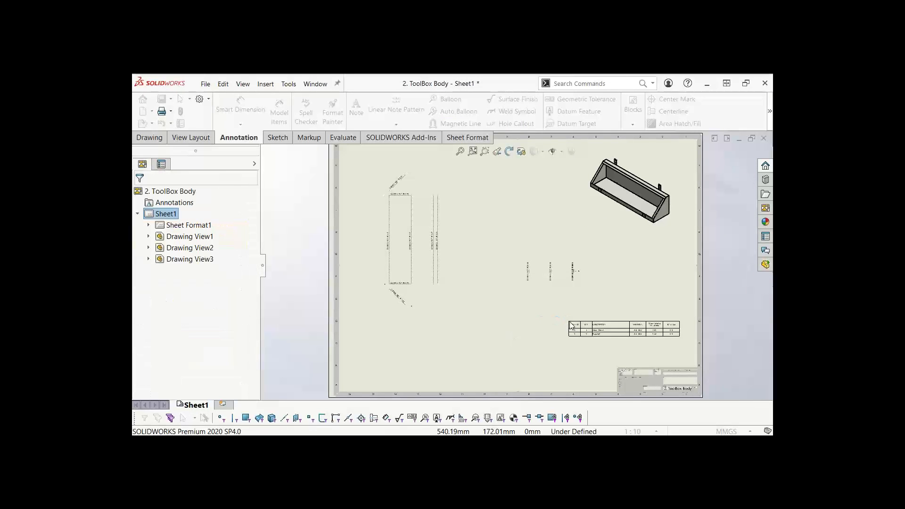
pyautogui.click(570, 322)
pyautogui.scroll(-5, 653, 336)
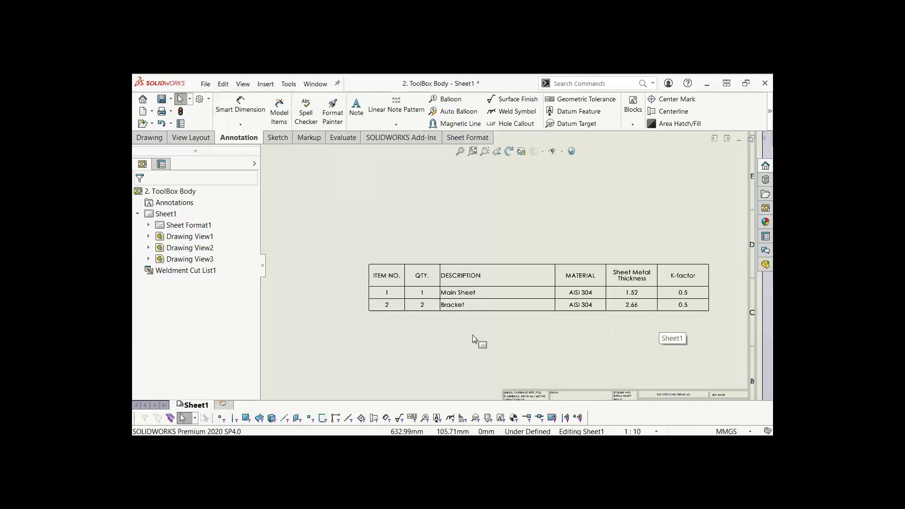
pyautogui.press('Escape')
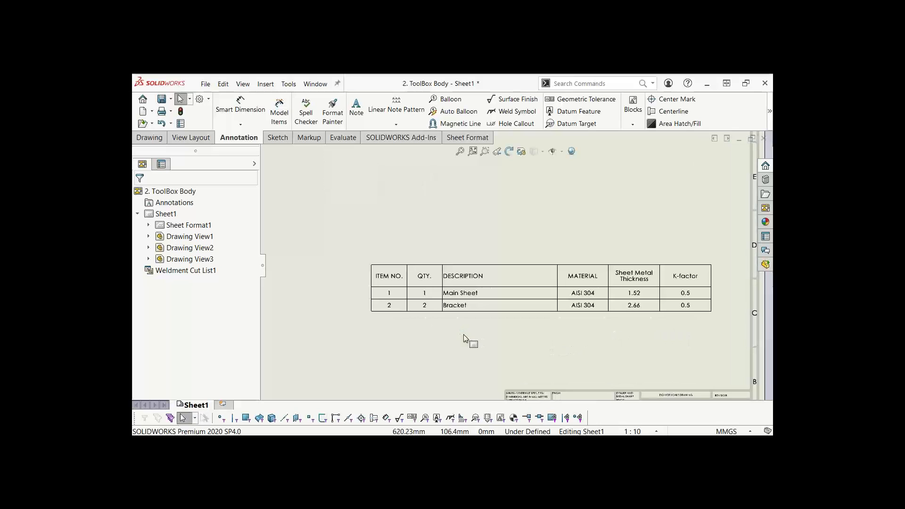
pyautogui.press('f')
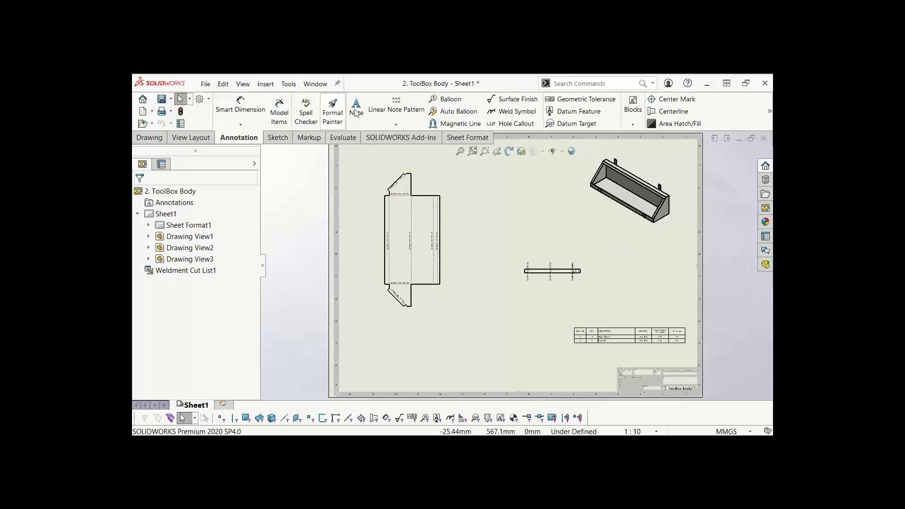
# Add item balloons to the isometric view with Auto Balloon
pyautogui.click(193, 137)
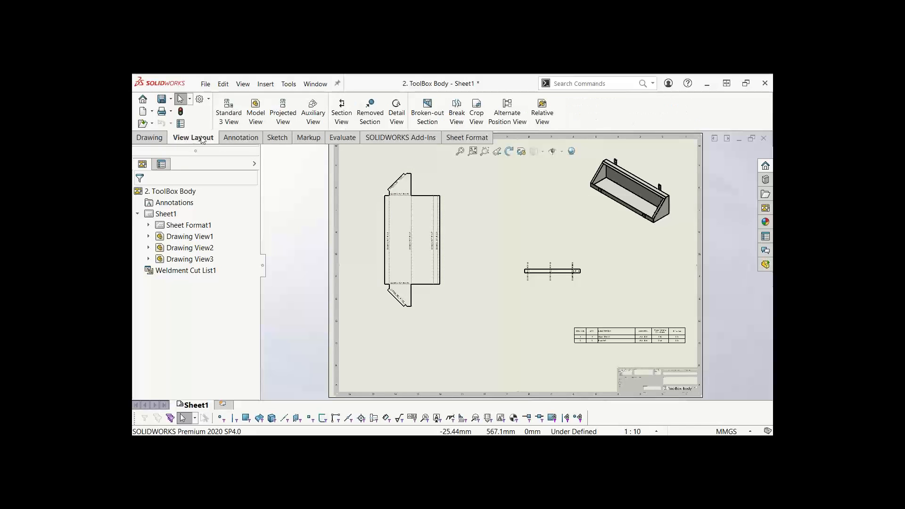
pyautogui.click(243, 138)
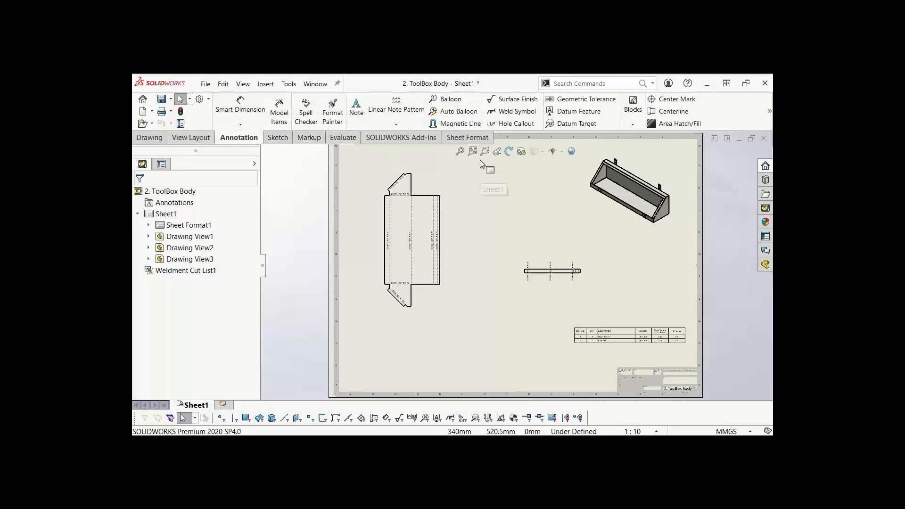
pyautogui.click(460, 112)
pyautogui.click(607, 217)
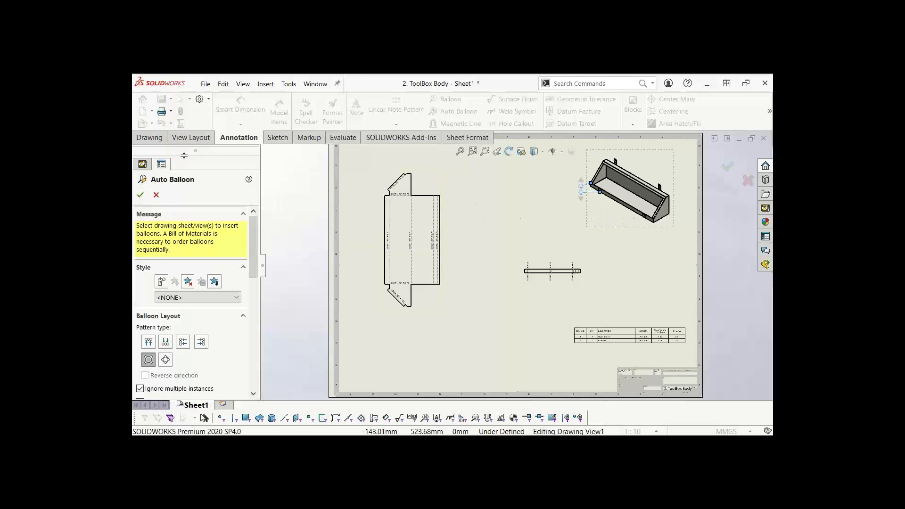
pyautogui.click(141, 196)
pyautogui.scroll(-5, 541, 231)
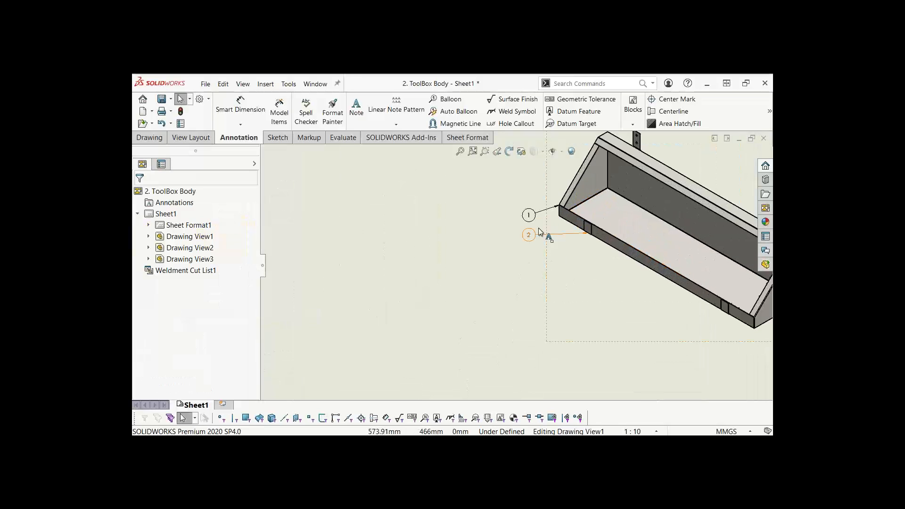
pyautogui.press('f')
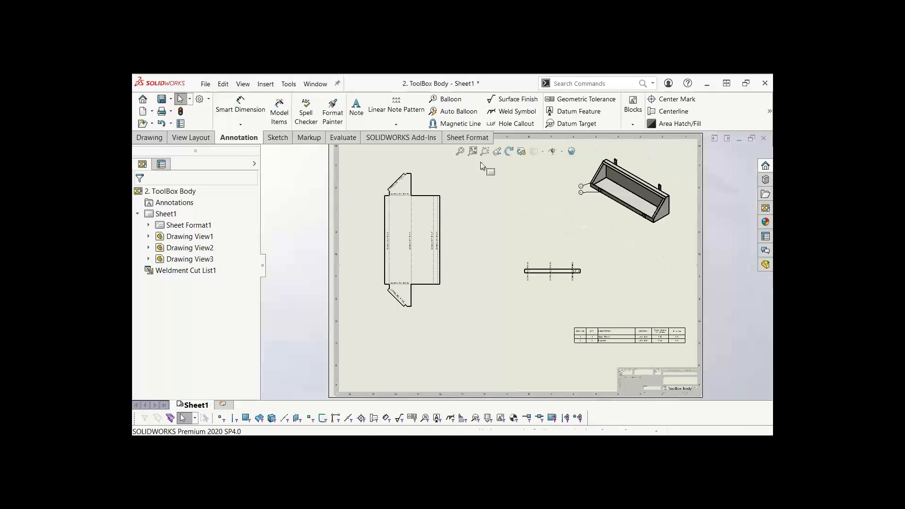
# Add item balloons to the main sheet and bracket flat-pattern views with Auto Balloon
pyautogui.click(423, 276)
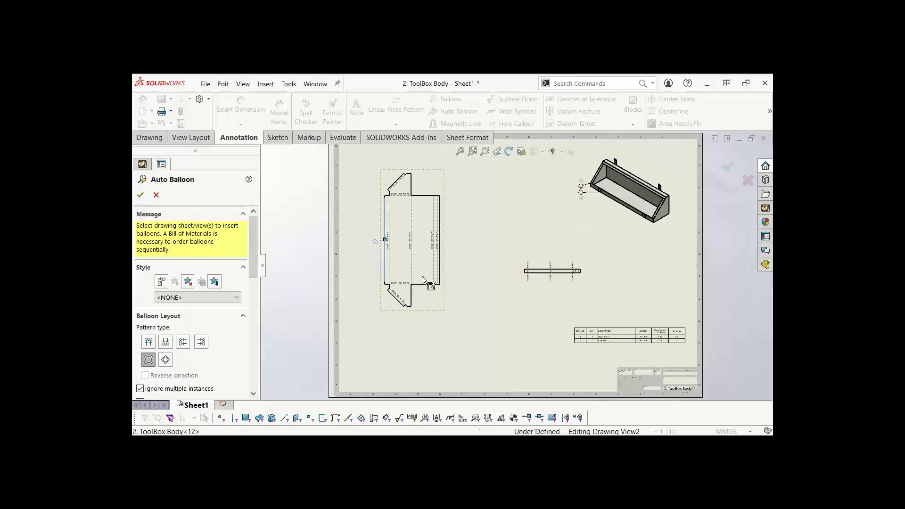
pyautogui.click(548, 281)
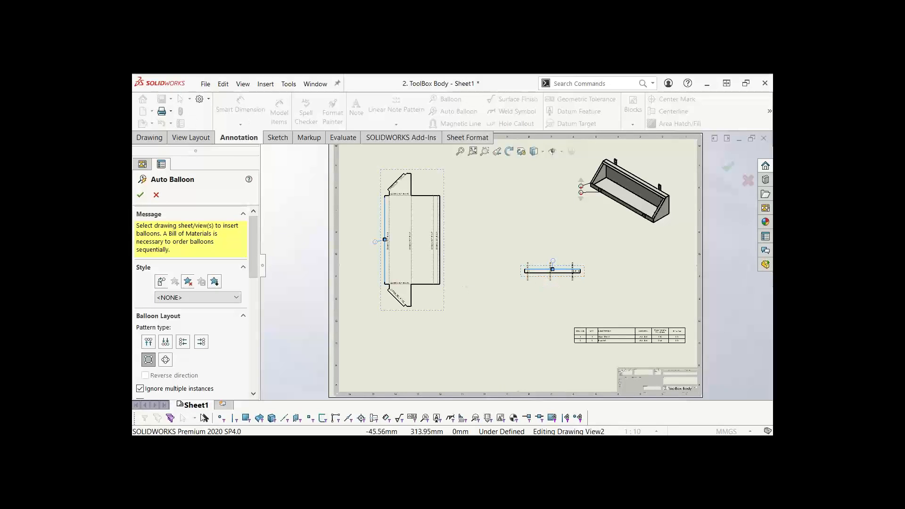
pyautogui.click(140, 195)
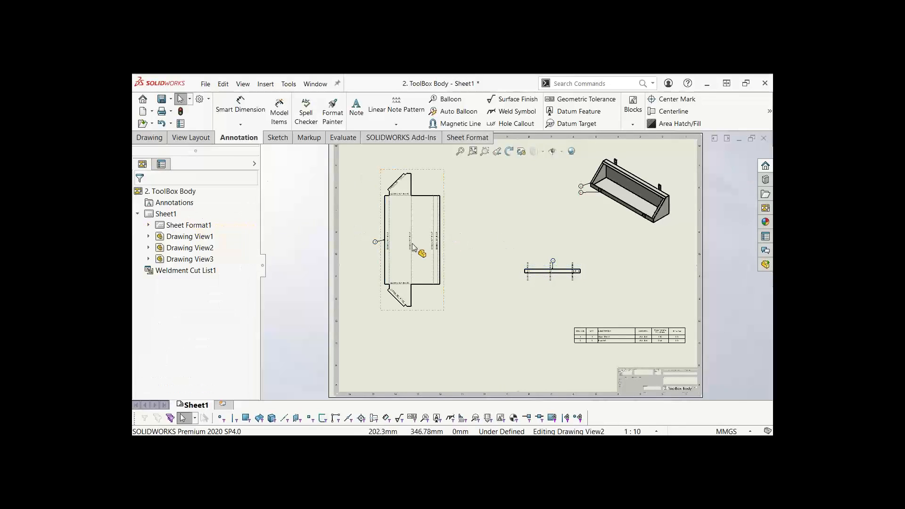
pyautogui.scroll(-5, 424, 255)
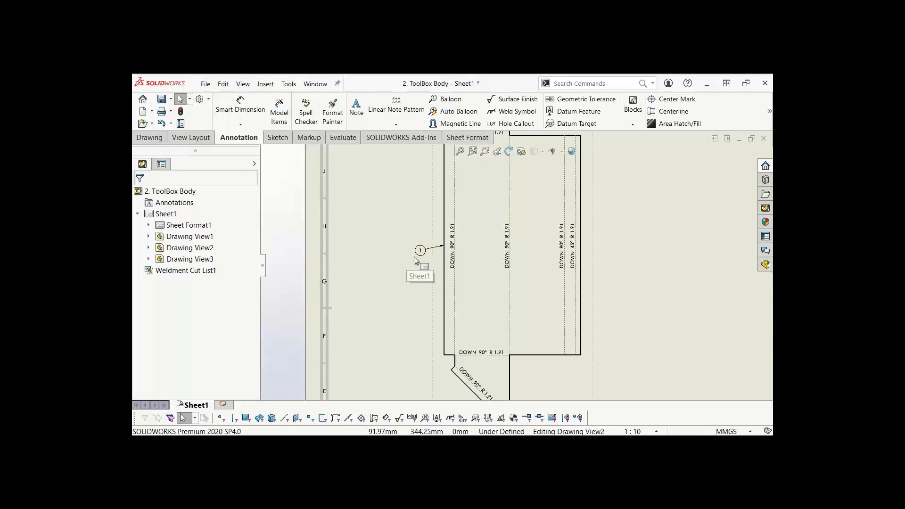
pyautogui.press('f')
pyautogui.scroll(-4, 554, 295)
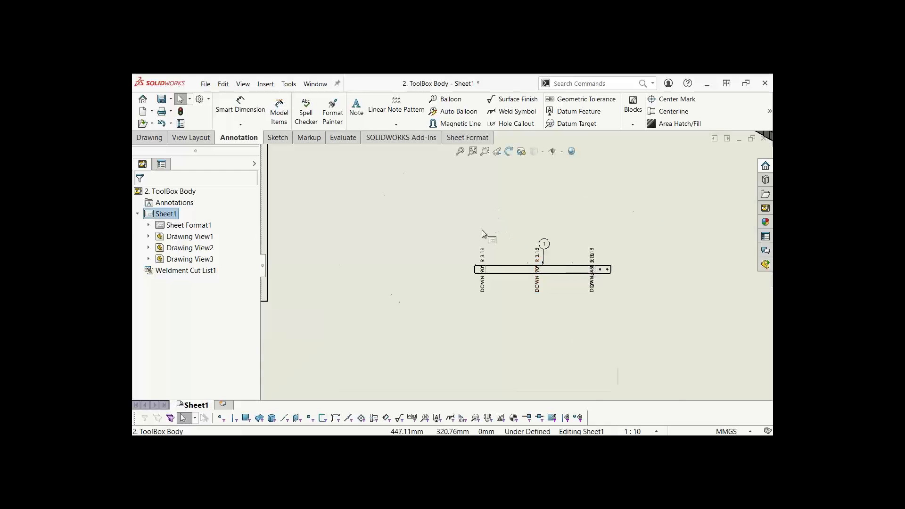
# Link the bracket flat-pattern view's balloon text to the Weldment Cut List1 table in its view properties
pyautogui.press('f')
pyautogui.scroll(-2, 548, 273)
pyautogui.click(536, 274)
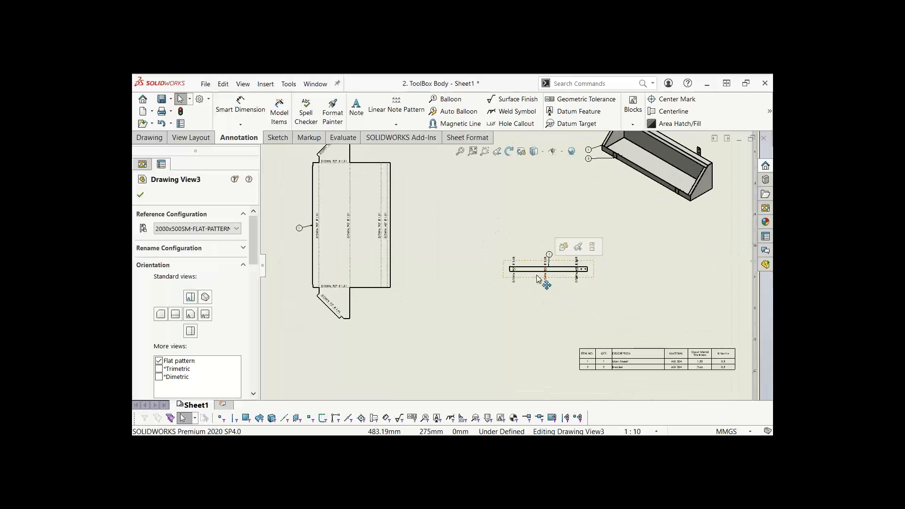
pyautogui.moveTo(259, 244); pyautogui.dragTo(256, 375)
pyautogui.click(192, 388)
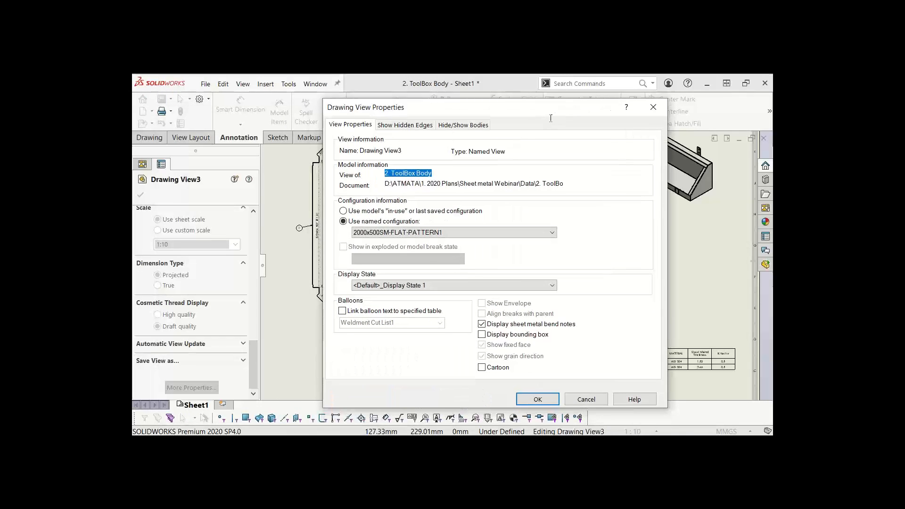
pyautogui.click(343, 311)
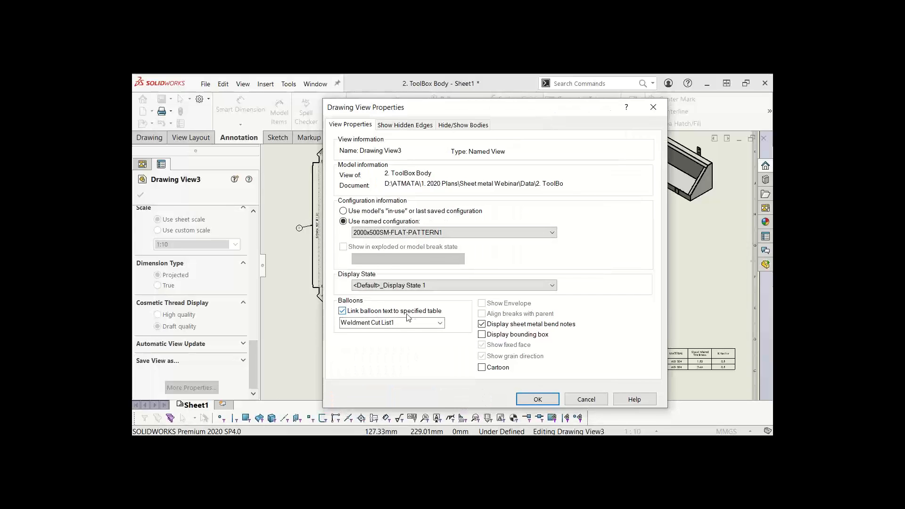
pyautogui.click(549, 401)
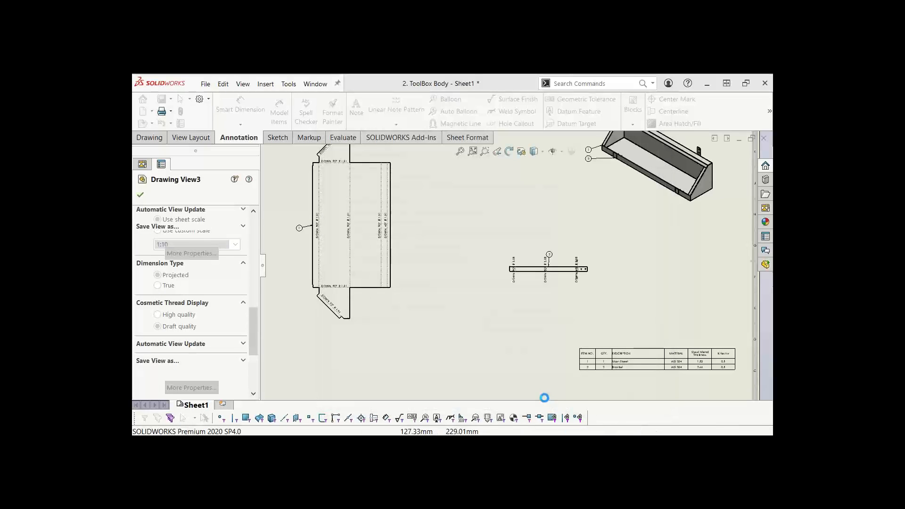
pyautogui.click(576, 332)
pyautogui.scroll(-5, 547, 286)
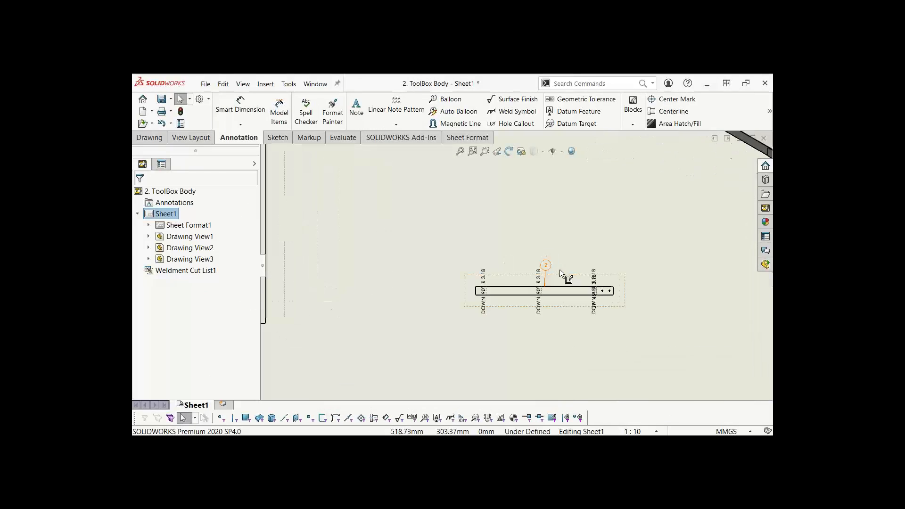
pyautogui.scroll(5, 407, 273)
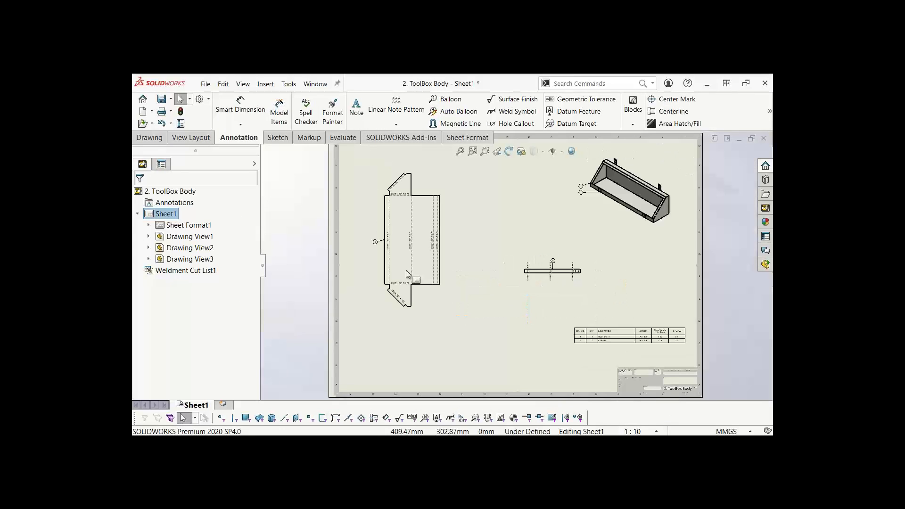
# Link the main sheet flat-pattern view's balloon text to the Weldment Cut List1 table in its view properties
pyautogui.scroll(-5, 384, 250)
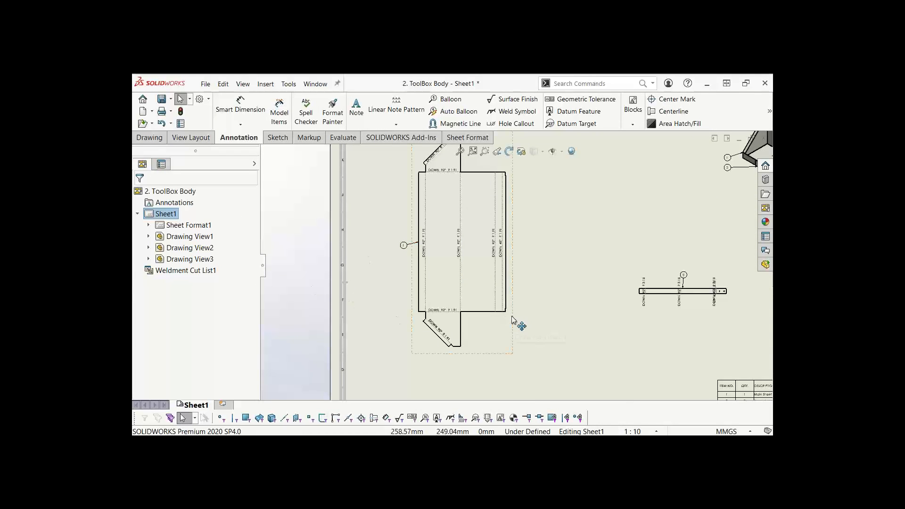
pyautogui.click(515, 318)
pyautogui.scroll(-10, 227, 307)
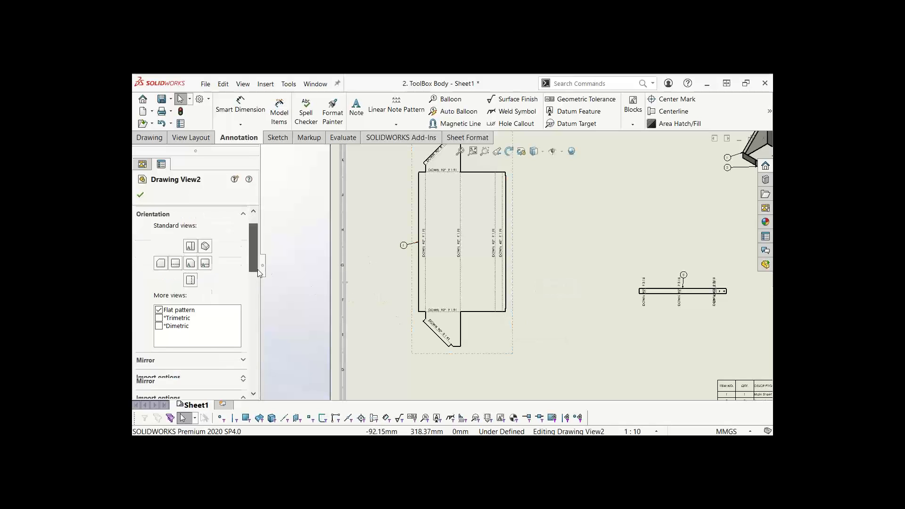
pyautogui.click(191, 388)
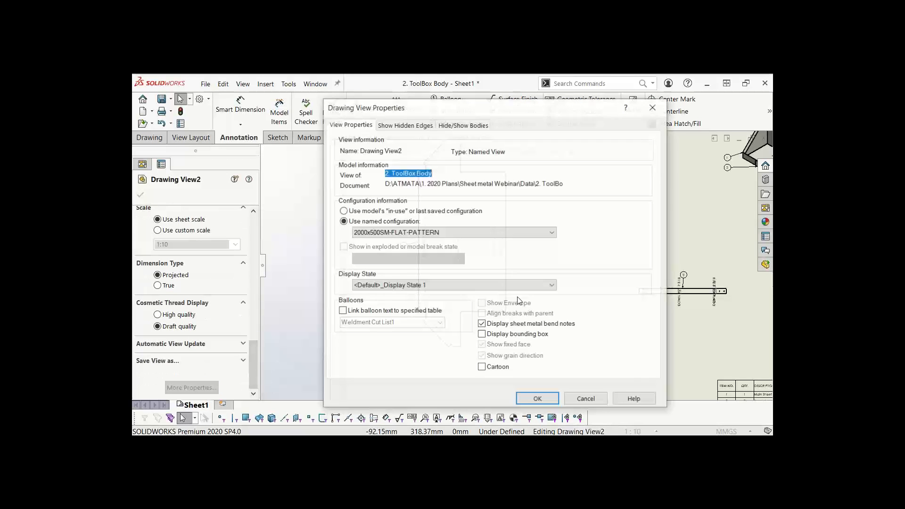
pyautogui.click(342, 312)
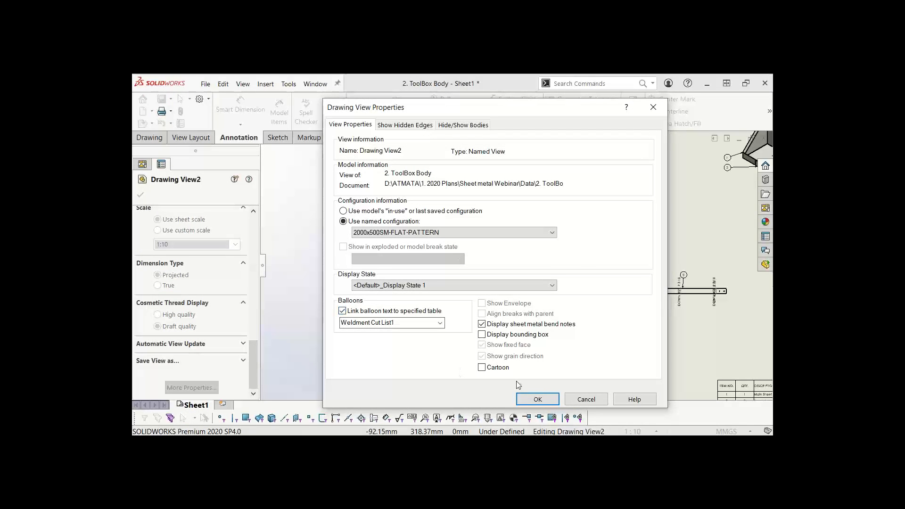
pyautogui.click(519, 396)
pyautogui.press('f')
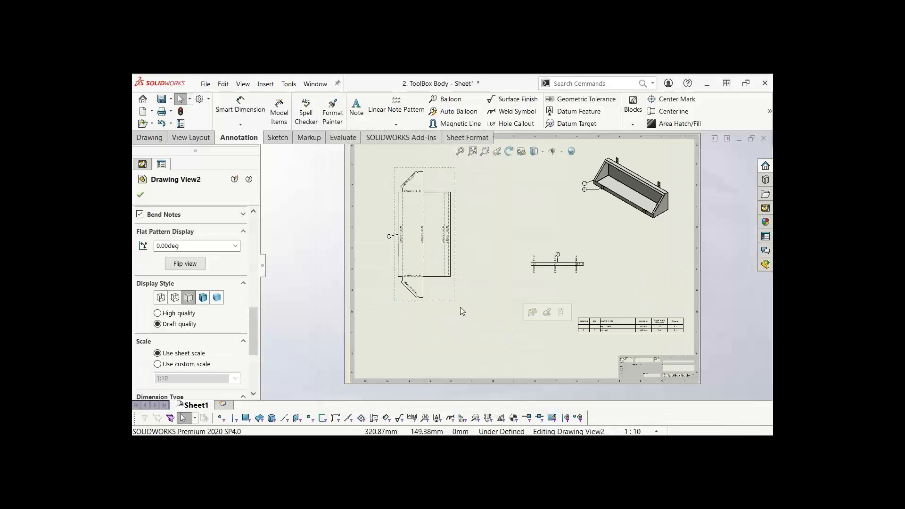
pyautogui.click(532, 320)
pyautogui.scroll(-5, 636, 330)
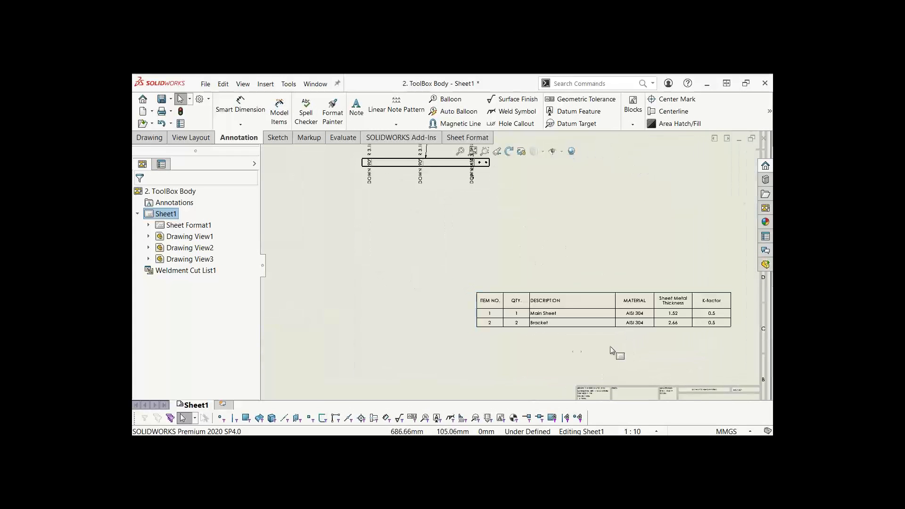
# Switch from the drawing to the ToolBox Body part and view the toolbox model at an angle
pyautogui.moveTo(613, 344); pyautogui.dragTo(552, 351, button='middle')
pyautogui.press('f')
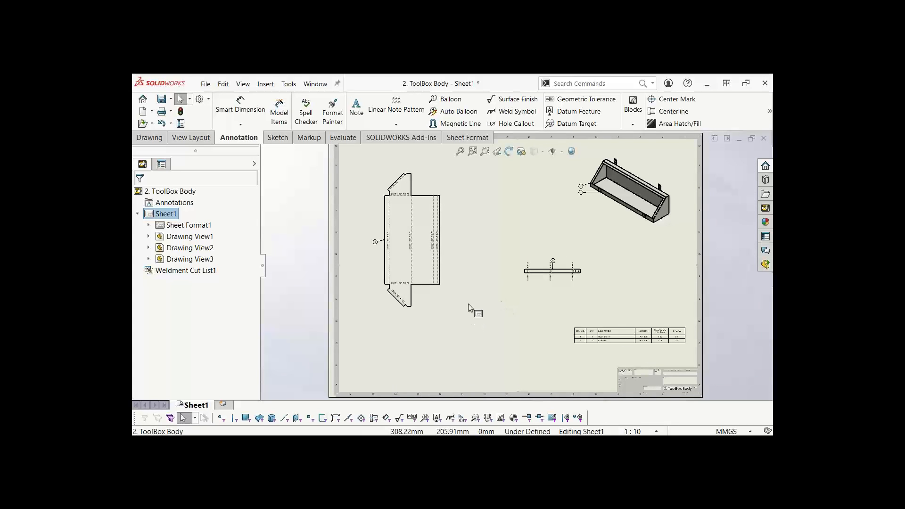
pyautogui.hotkey('ctrl', 'Tab')
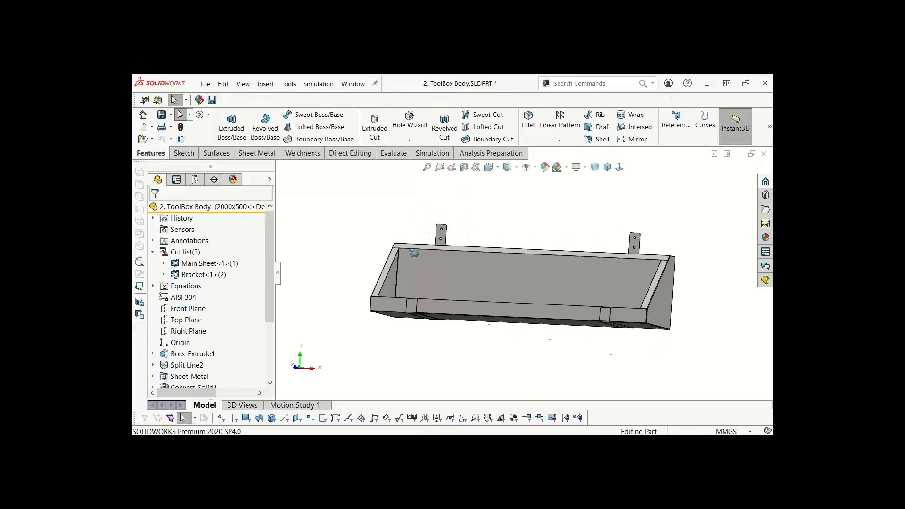
pyautogui.moveTo(414, 253)
pyautogui.mouseDown(button='middle')
pyautogui.moveTo(656, 297)
pyautogui.moveTo(641, 313)
pyautogui.mouseUp(button='middle')
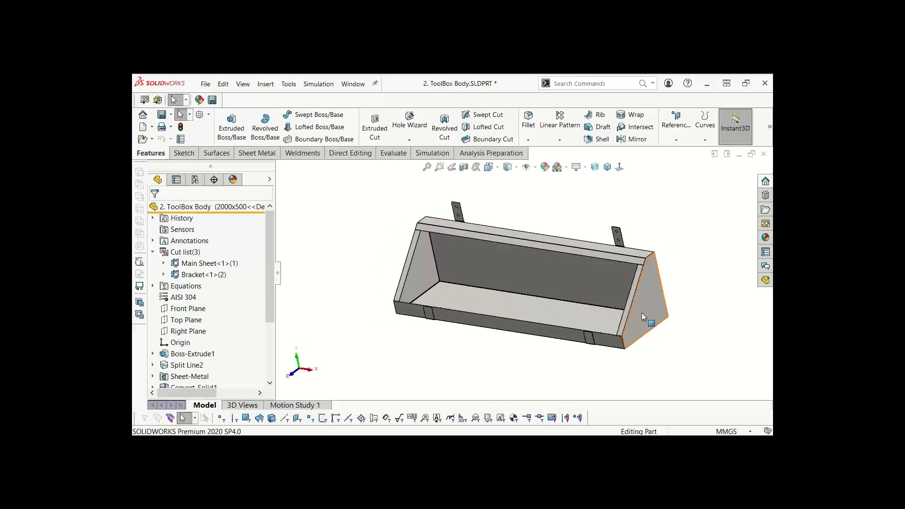
# Set the vertical height dimension of the Boss-Extrude1 profile to 300 mm and continue the rebuild, ignoring the feature error
pyautogui.click(190, 355)
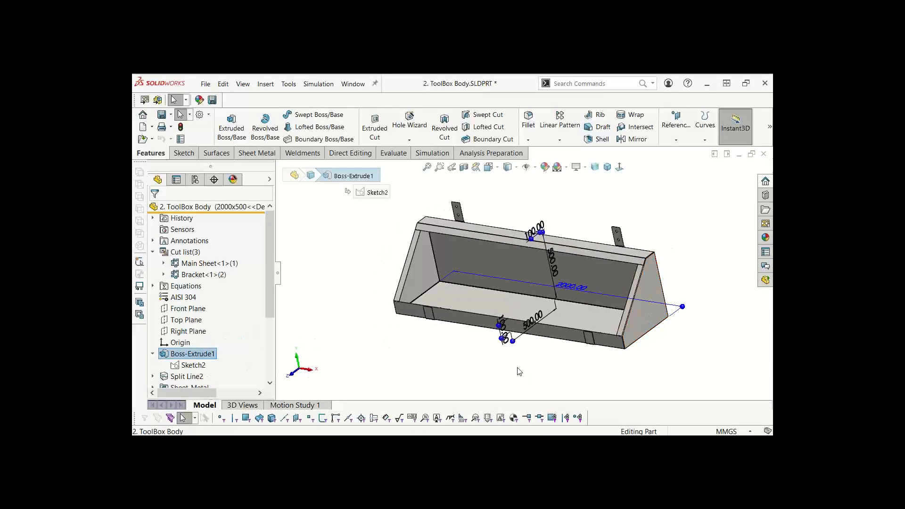
pyautogui.scroll(-2, 560, 292)
pyautogui.moveTo(560, 293); pyautogui.dragTo(530, 254, button='middle')
pyautogui.scroll(1, 523, 301)
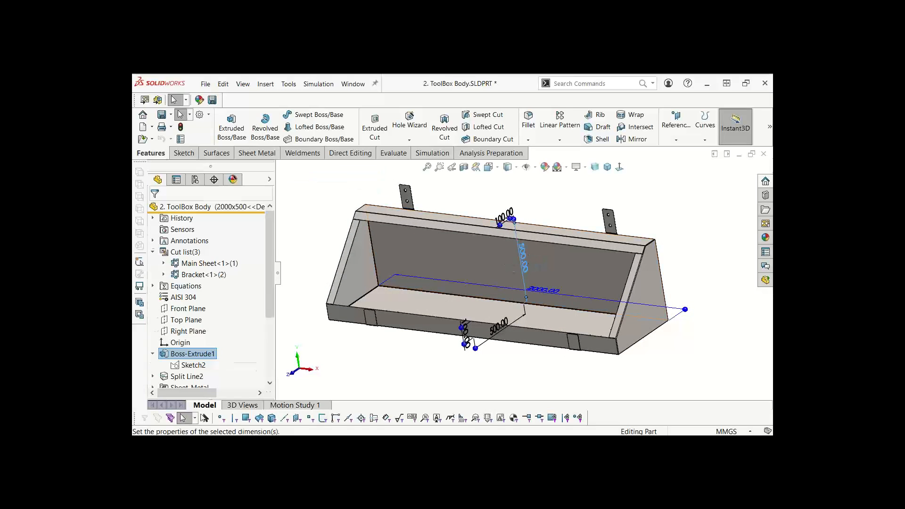
pyautogui.doubleClick(522, 257)
pyautogui.write('300')
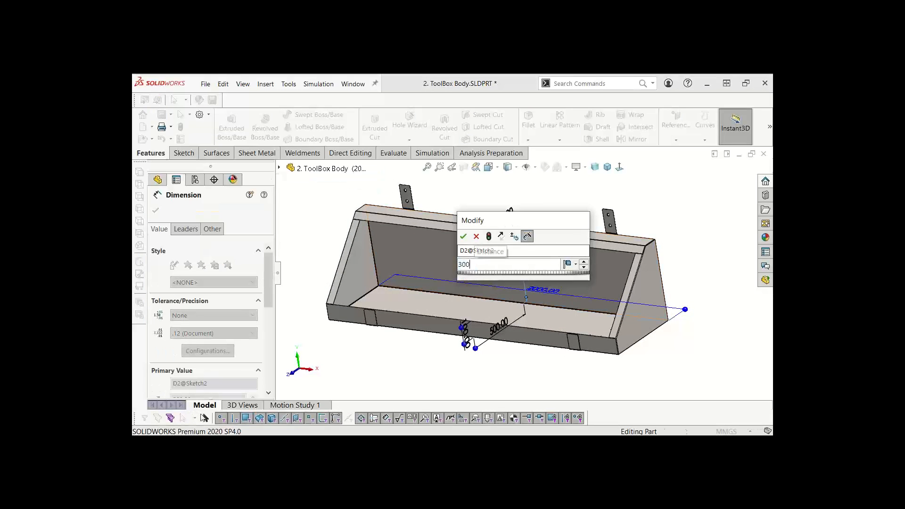
pyautogui.press('Return')
pyautogui.click(532, 209)
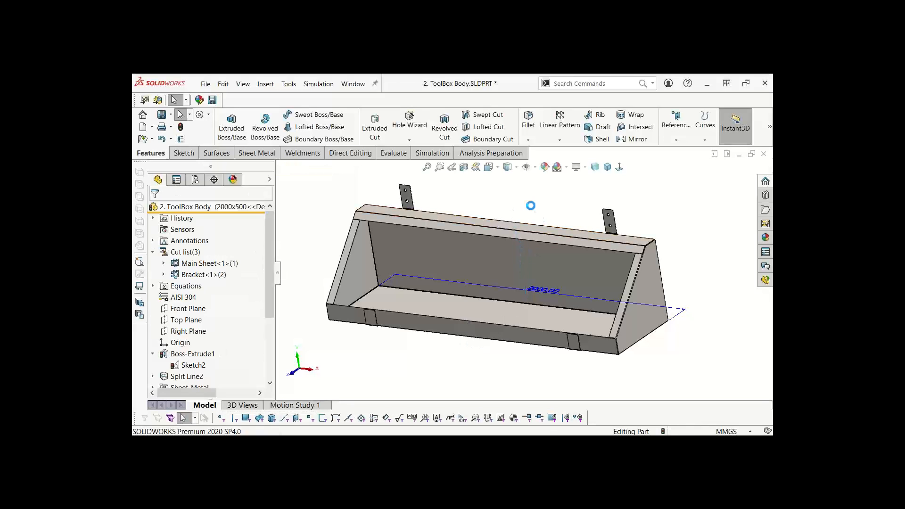
pyautogui.click(486, 260)
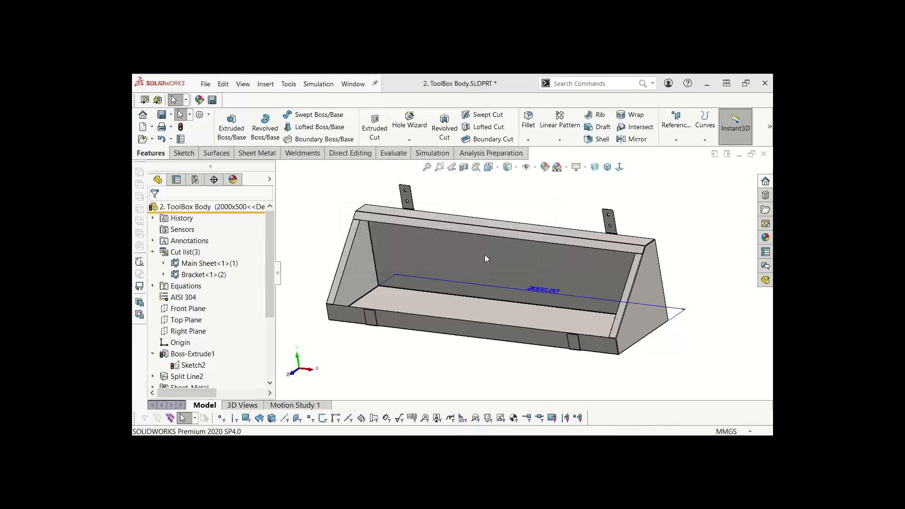
# Set the bottom depth dimension of Sketch2 to 300 mm and continue the rebuild, ignoring the feature error
pyautogui.moveTo(526, 268); pyautogui.dragTo(503, 326, button='middle')
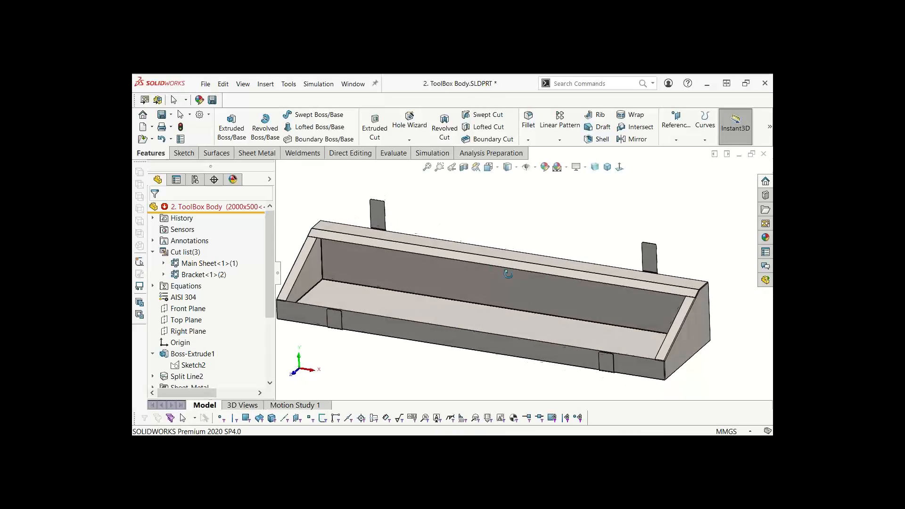
pyautogui.click(497, 323)
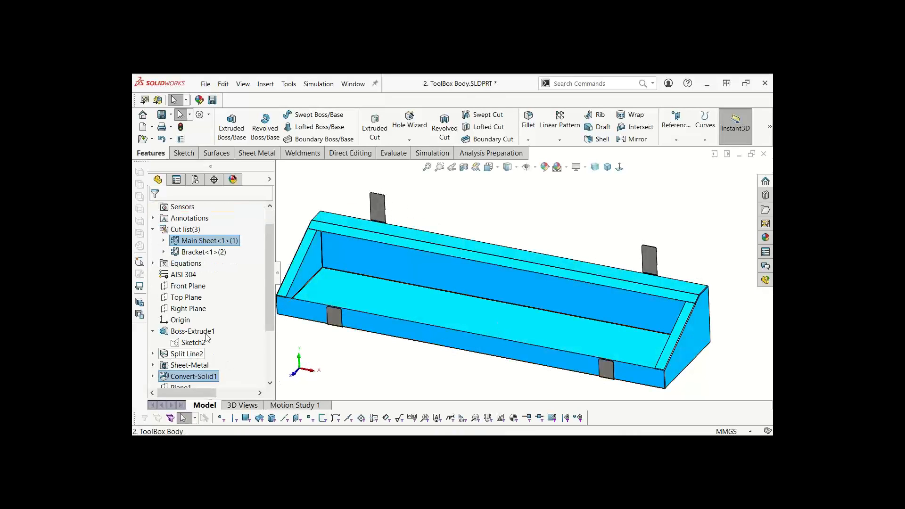
pyautogui.click(193, 342)
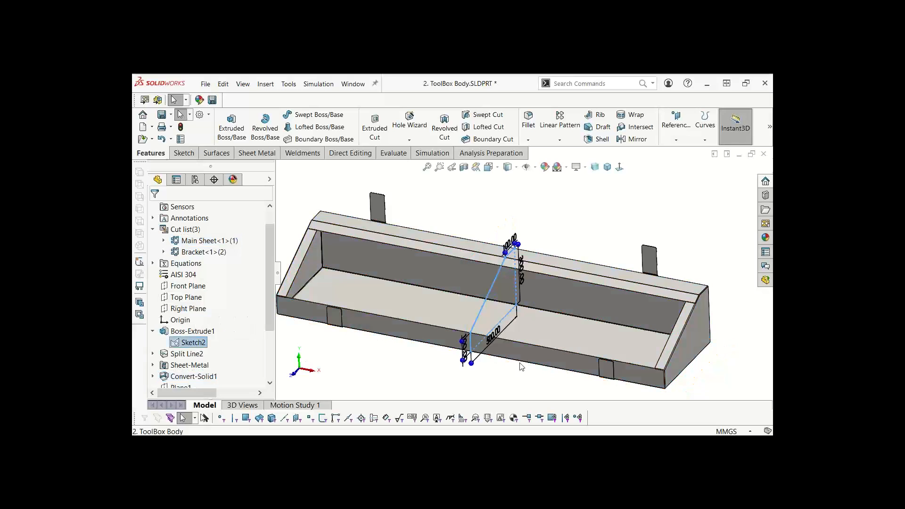
pyautogui.doubleClick(493, 336)
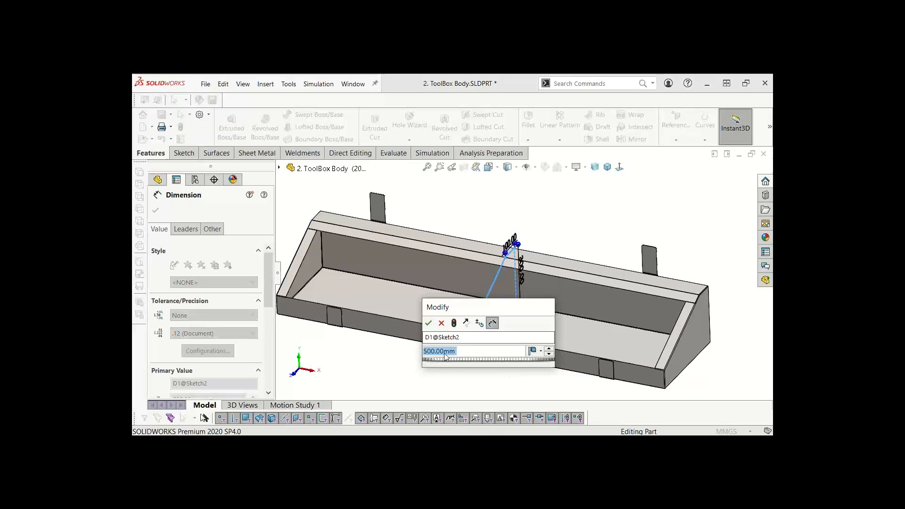
pyautogui.write('300')
pyautogui.click(429, 323)
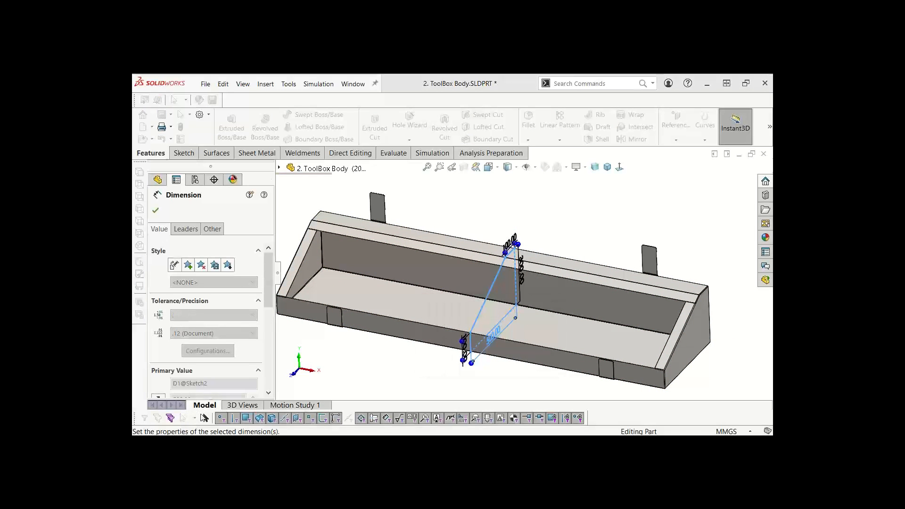
pyautogui.click(156, 210)
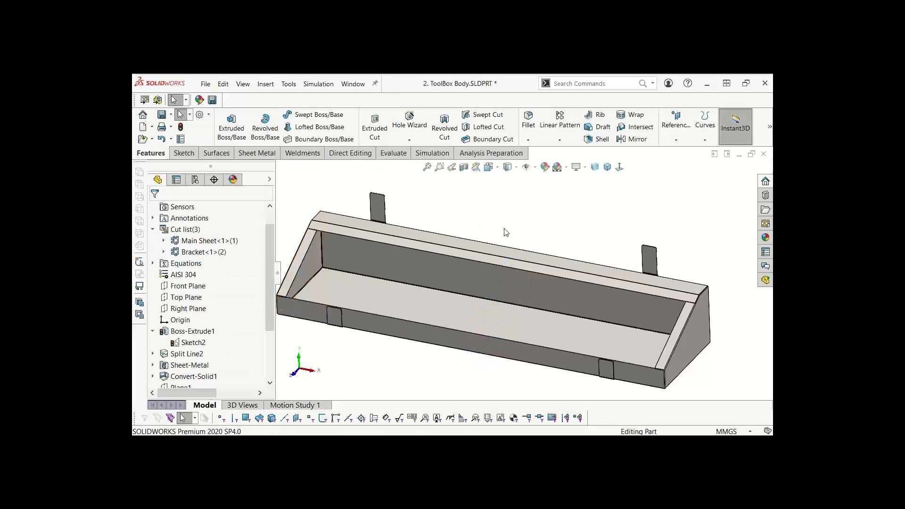
pyautogui.click(476, 259)
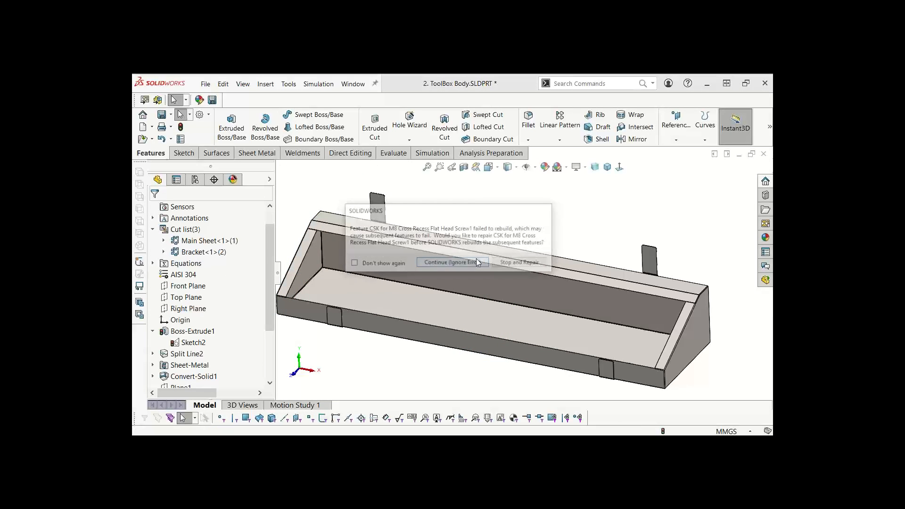
pyautogui.scroll(3, 521, 229)
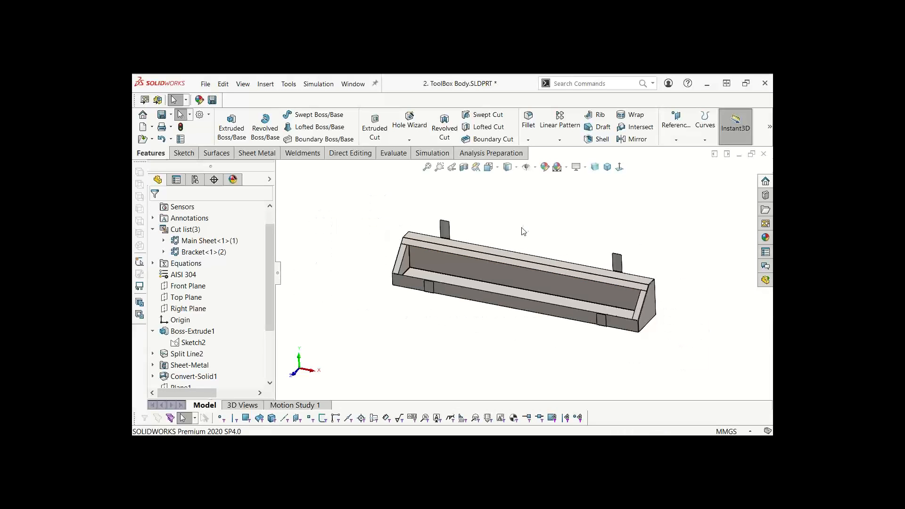
pyautogui.moveTo(523, 231)
pyautogui.mouseDown(button='middle')
pyautogui.moveTo(522, 202)
pyautogui.moveTo(524, 214)
pyautogui.mouseUp(button='middle')
pyautogui.moveTo(473, 228); pyautogui.dragTo(534, 330, button='middle')
pyautogui.click(515, 283)
pyautogui.click(460, 342)
pyautogui.moveTo(460, 342)
pyautogui.mouseDown(button='middle')
pyautogui.moveTo(464, 315)
pyautogui.moveTo(452, 332)
pyautogui.mouseUp(button='middle')
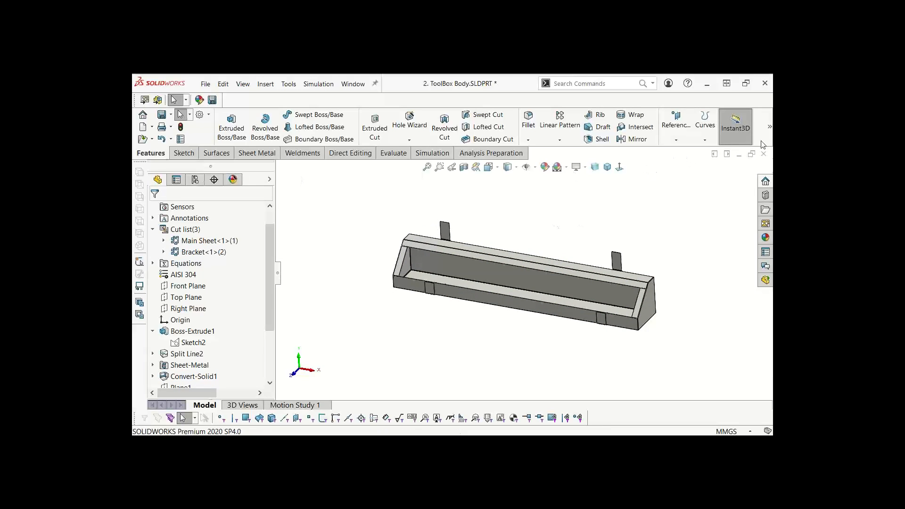
# Split the toolbox at the Right Plane, cutting the main sheet into two separate bodies with resulting bodies 3 and 4 selected
pyautogui.moveTo(770, 127)
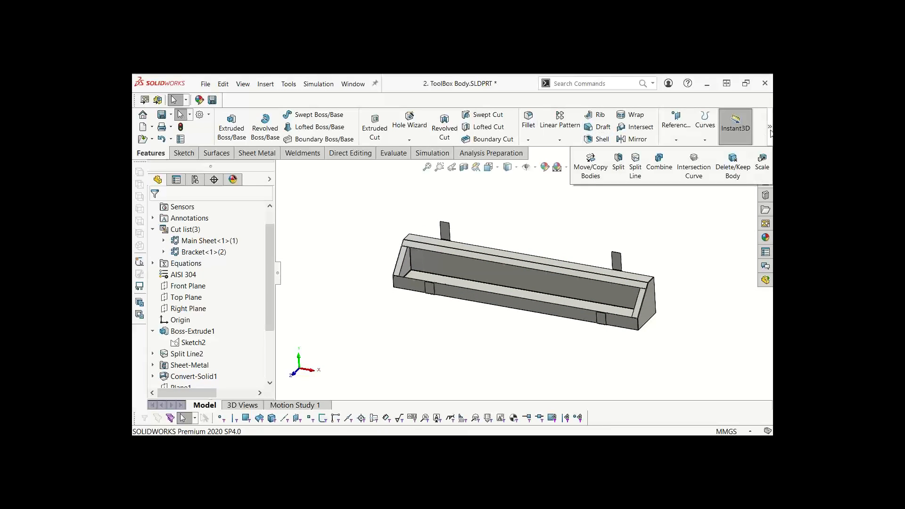
pyautogui.click(618, 163)
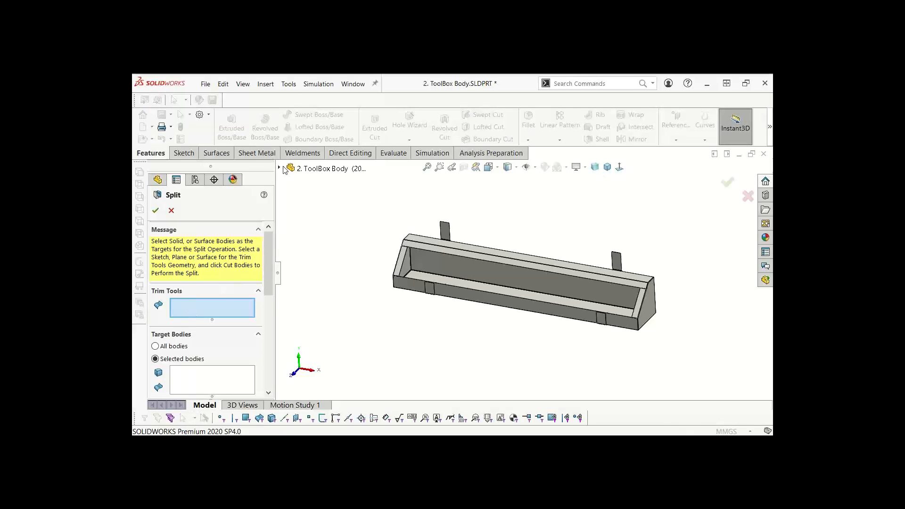
pyautogui.click(280, 168)
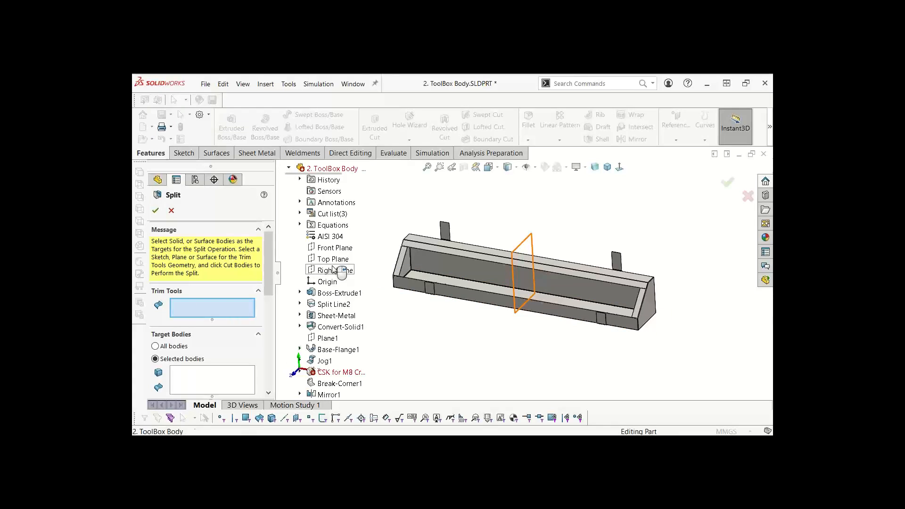
pyautogui.click(333, 270)
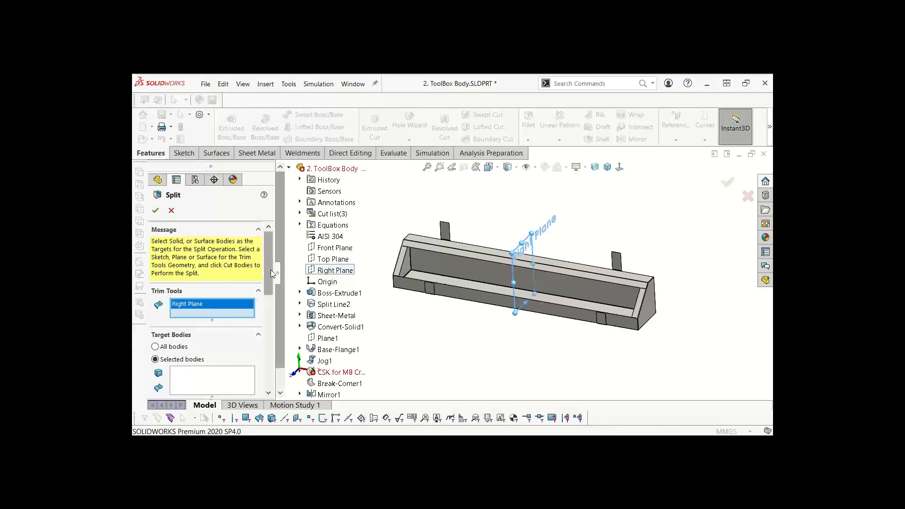
pyautogui.moveTo(271, 274); pyautogui.dragTo(270, 319)
pyautogui.click(204, 266)
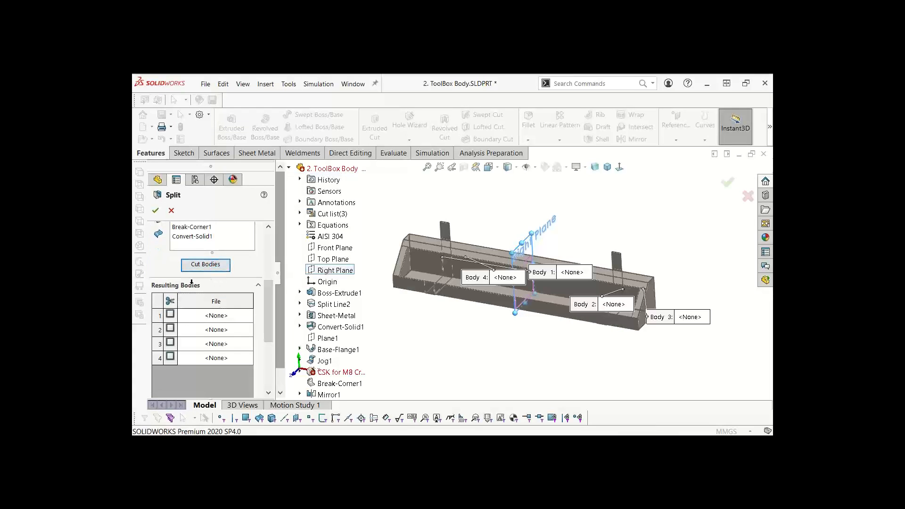
pyautogui.click(170, 315)
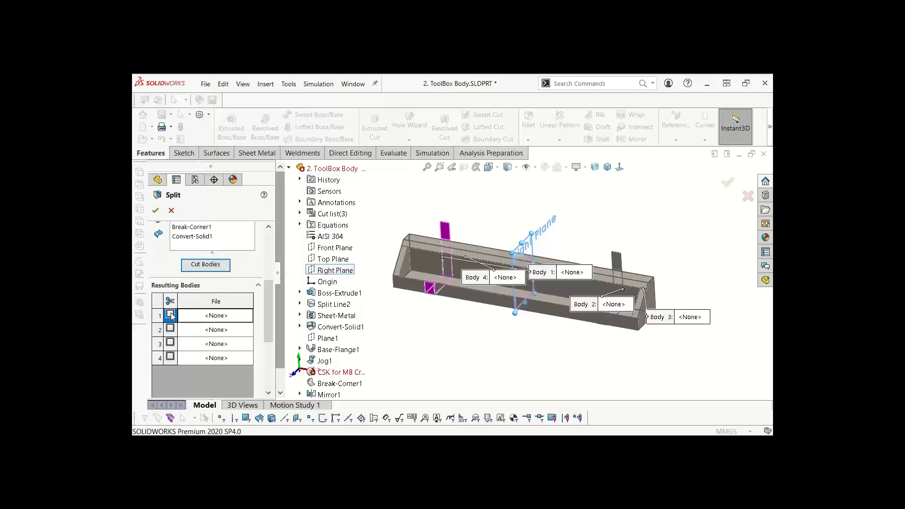
pyautogui.click(171, 315)
pyautogui.click(170, 343)
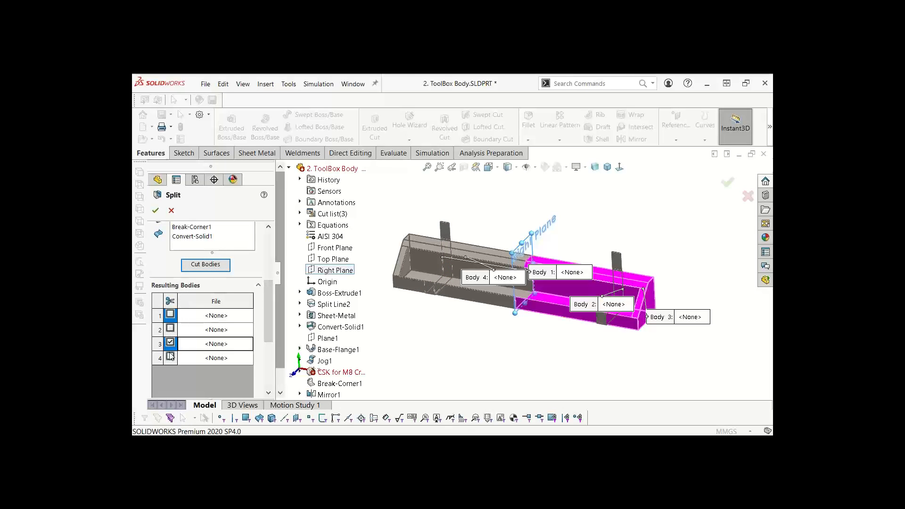
pyautogui.click(170, 357)
pyautogui.click(156, 211)
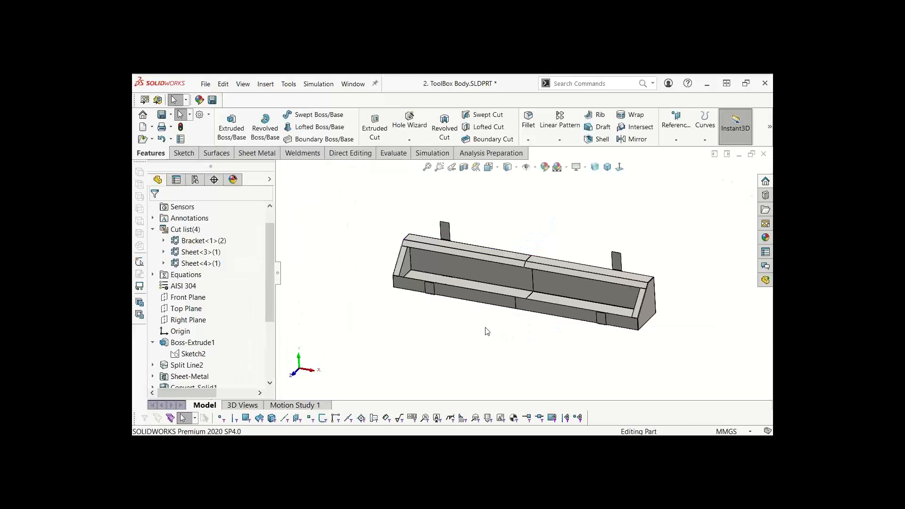
# Toggle the flat display of the split sheet half on the positive X side to preview its flat pattern
pyautogui.scroll(-5, 539, 287)
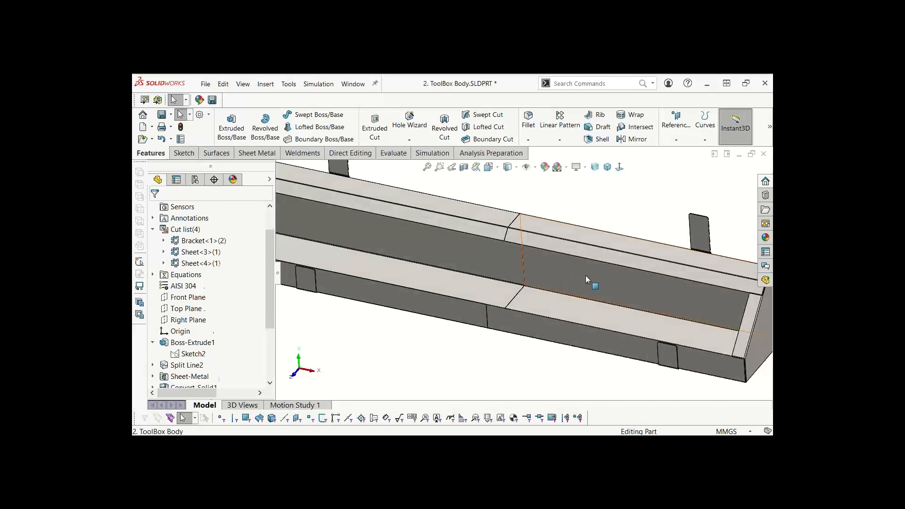
pyautogui.rightClick(587, 278)
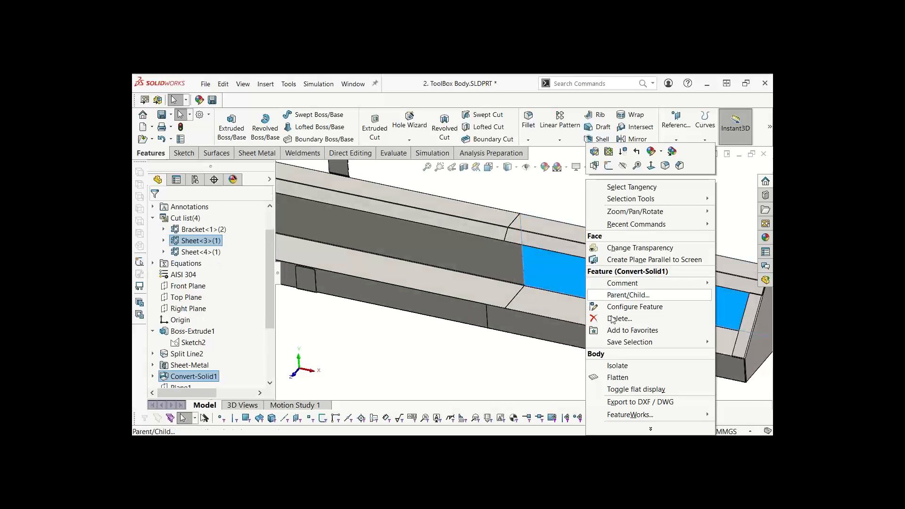
pyautogui.click(619, 401)
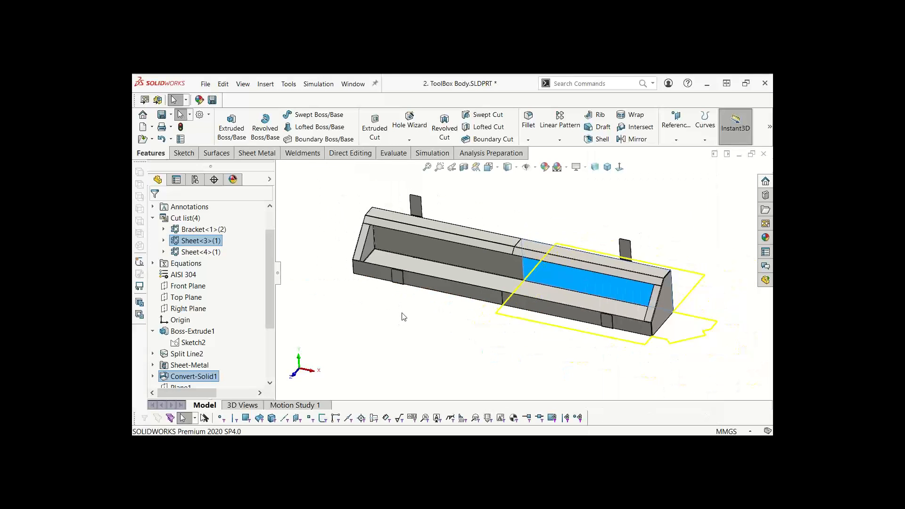
pyautogui.moveTo(405, 317); pyautogui.dragTo(572, 264, button='middle')
pyautogui.click(507, 214)
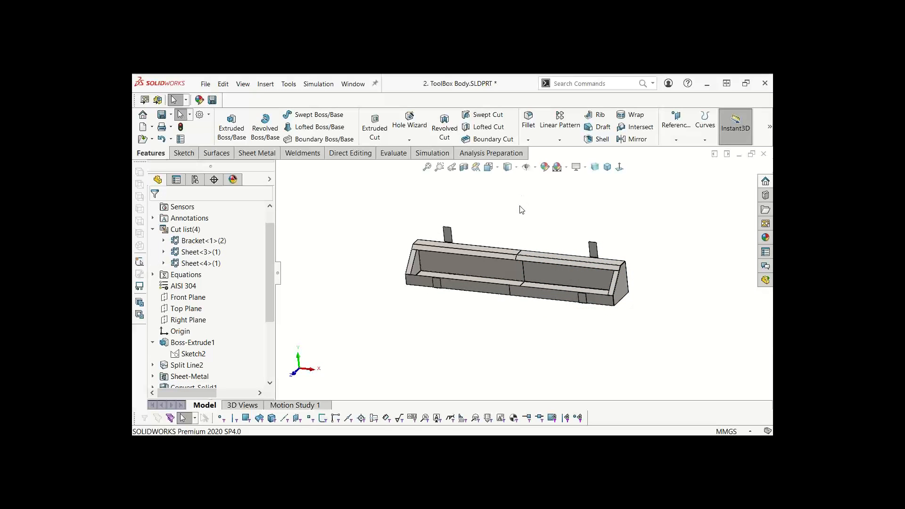
pyautogui.moveTo(522, 210); pyautogui.dragTo(523, 203, button='middle')
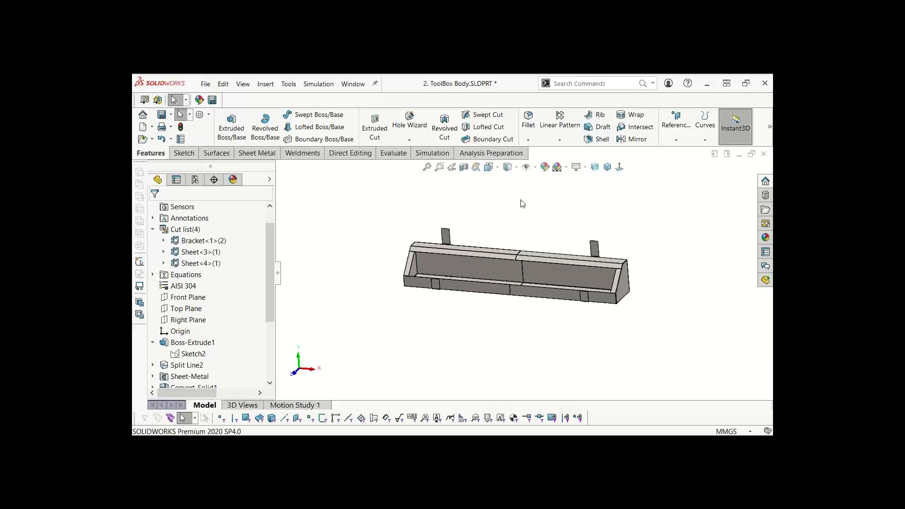
pyautogui.moveTo(488, 240); pyautogui.dragTo(488, 218, button='middle')
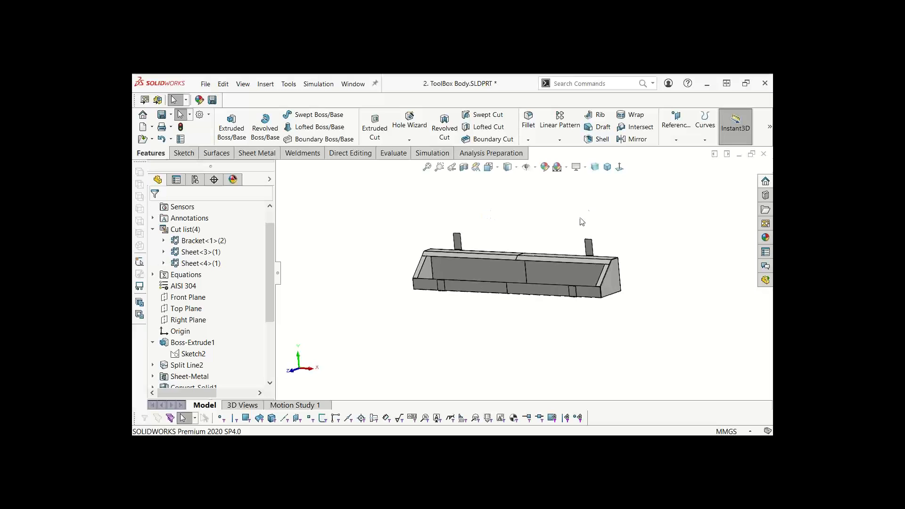
pyautogui.moveTo(582, 221)
pyautogui.mouseDown(button='middle')
pyautogui.moveTo(558, 243)
pyautogui.moveTo(493, 251)
pyautogui.moveTo(504, 235)
pyautogui.mouseUp(button='middle')
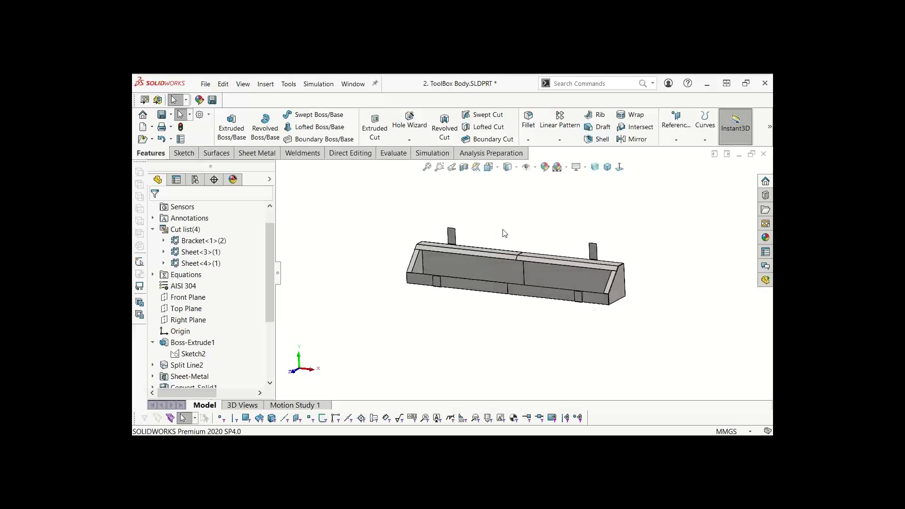
pyautogui.scroll(-1, 508, 233)
# Switch to the PowerPoint presentation and start the slide show from slide 16 about designing a tool box with the multi-body method
pyautogui.hotkey('alt', 'Tab')
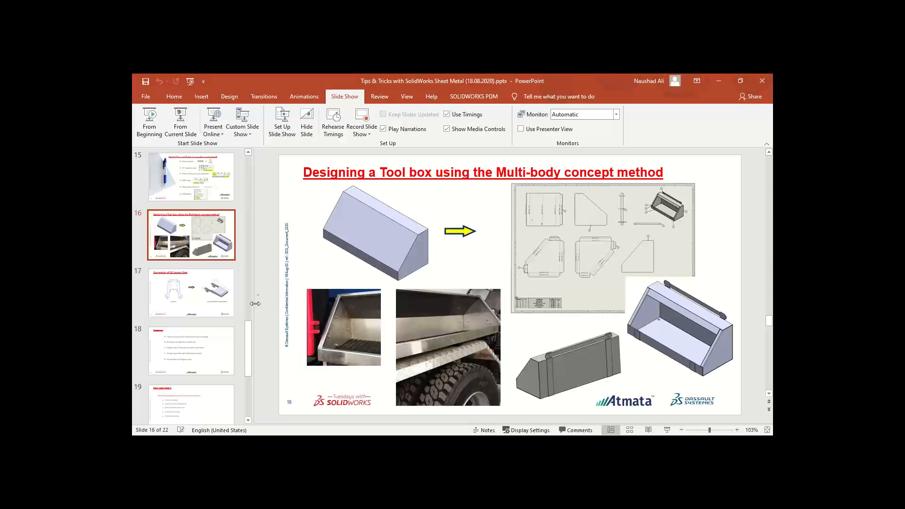
pyautogui.click(206, 293)
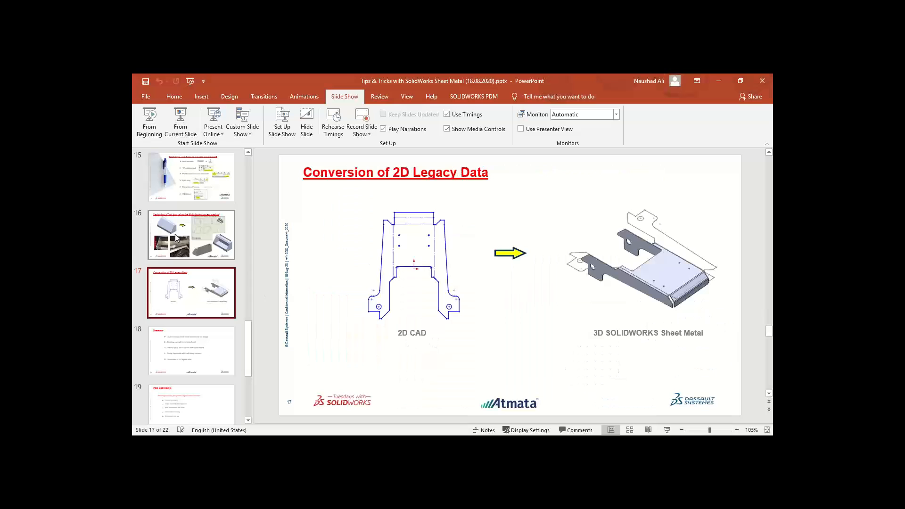
pyautogui.click(199, 236)
pyautogui.hotkey('shift', 'F5')
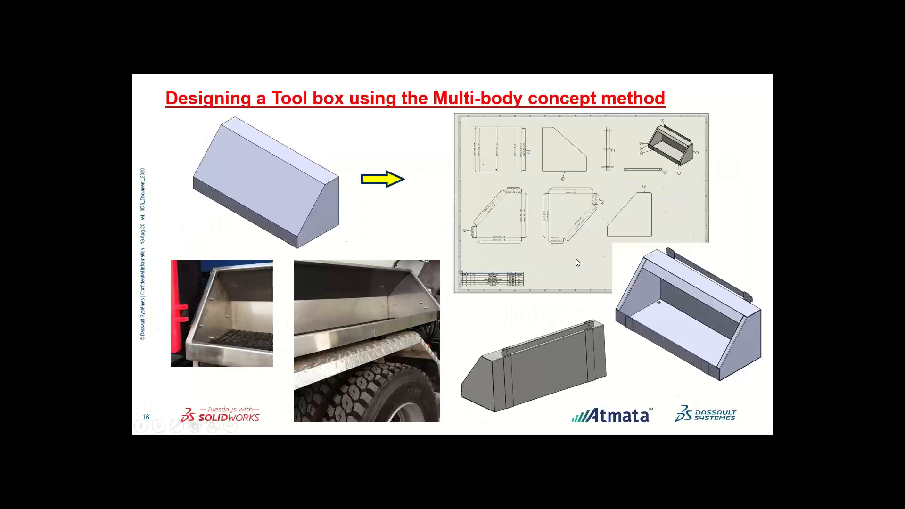
# Advance the slide show to slide 17 on conversion of 2D legacy data and end the show
pyautogui.press('Right')
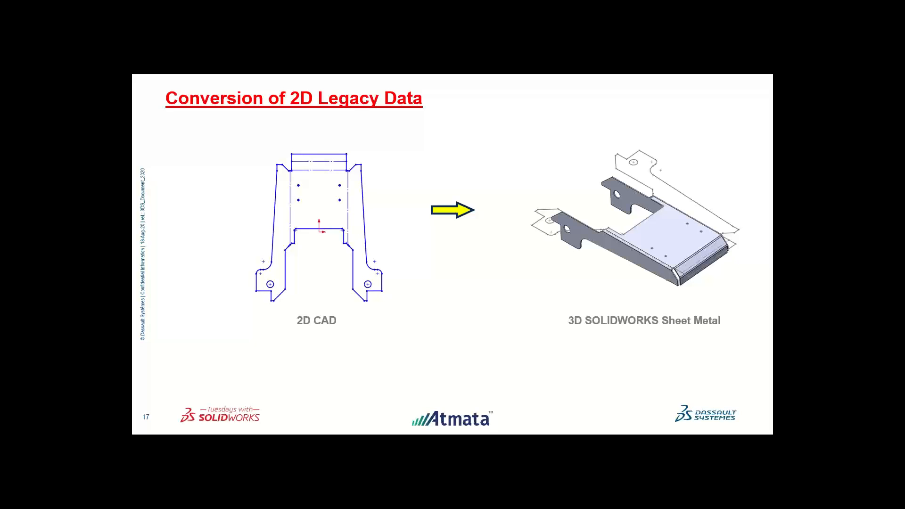
pyautogui.press('Escape')
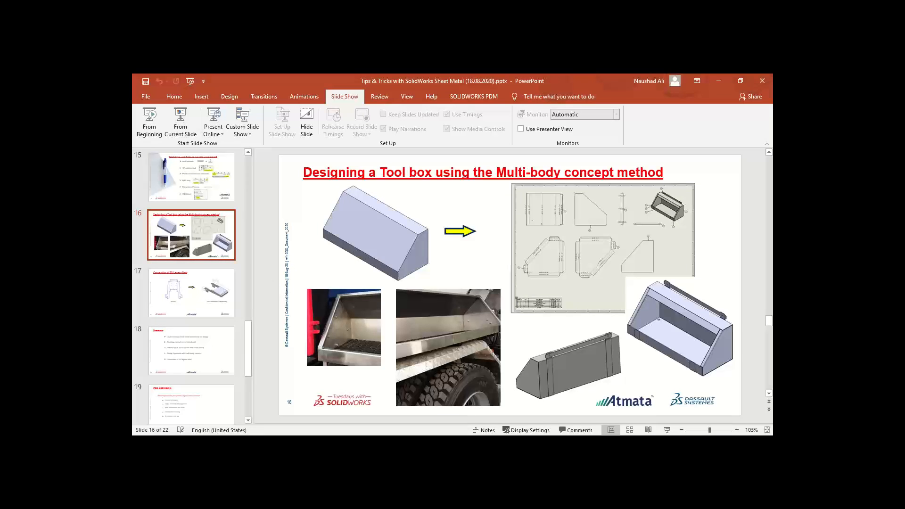
# Switch to DraftSight and examine the flat bracket outline in the drawing 3. Legacy Data - Bracket for control mounting.dwg
pyautogui.hotkey('alt', 'Tab')
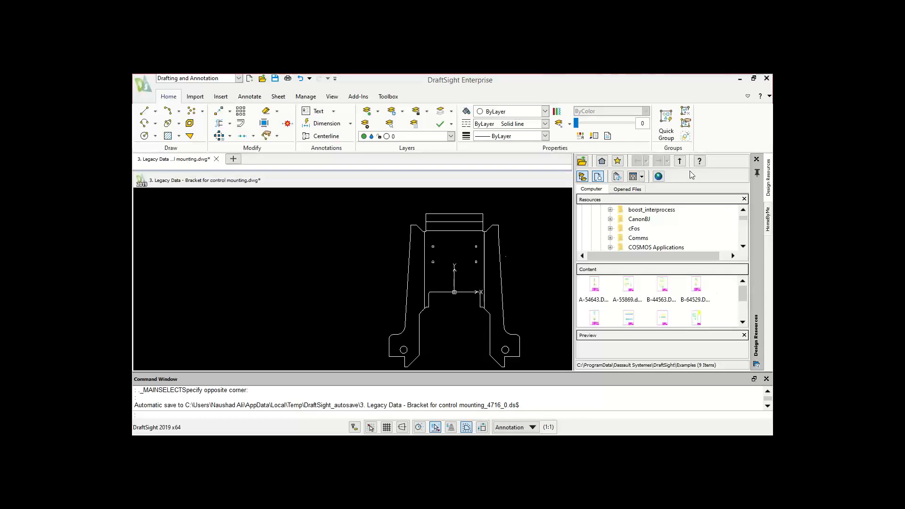
pyautogui.scroll(1, 466, 292)
pyautogui.scroll(-3, 466, 293)
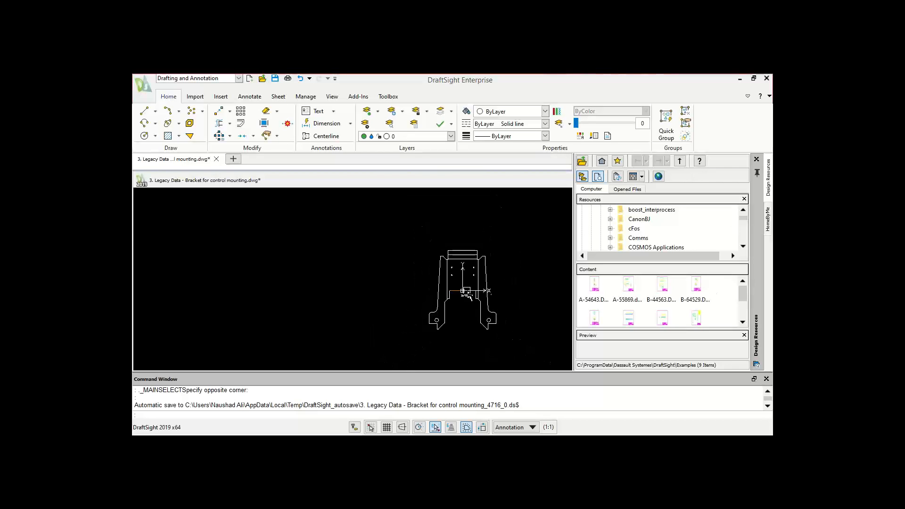
pyautogui.scroll(2, 490, 294)
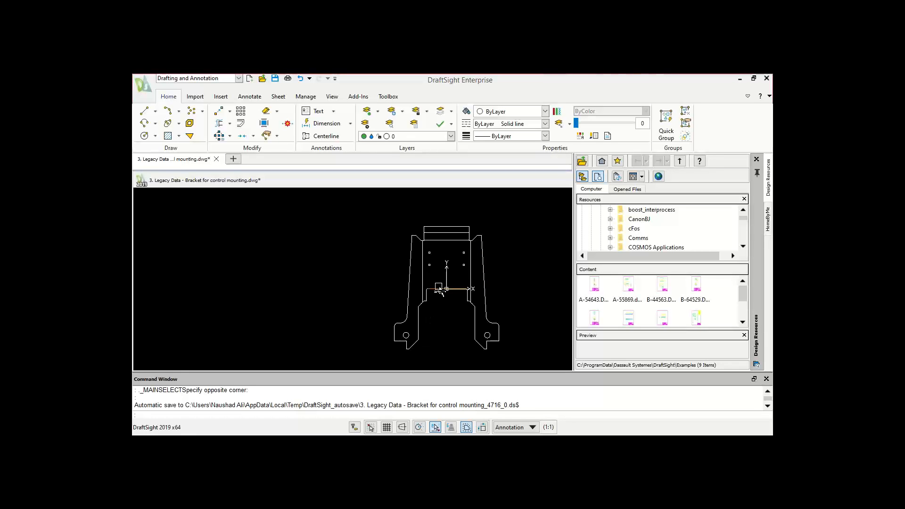
pyautogui.scroll(-1, 465, 293)
pyautogui.scroll(1, 471, 298)
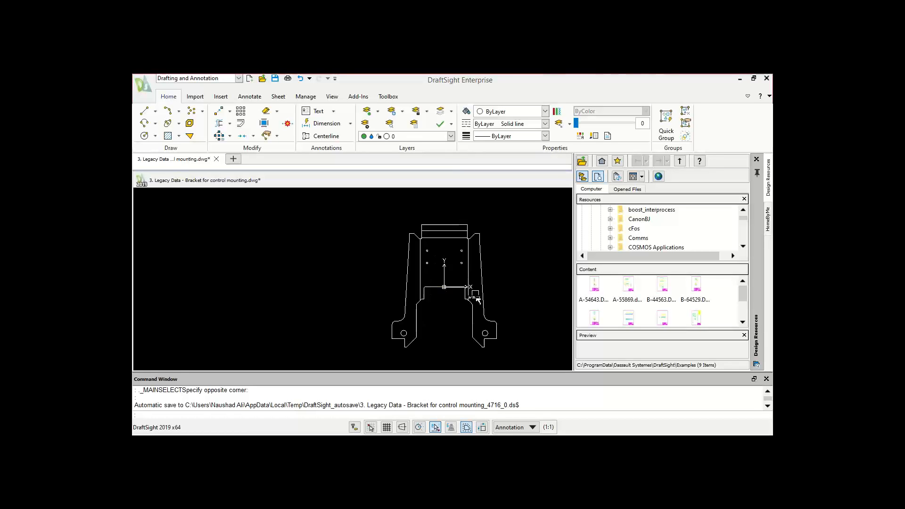
pyautogui.scroll(1, 448, 294)
pyautogui.scroll(-1, 420, 290)
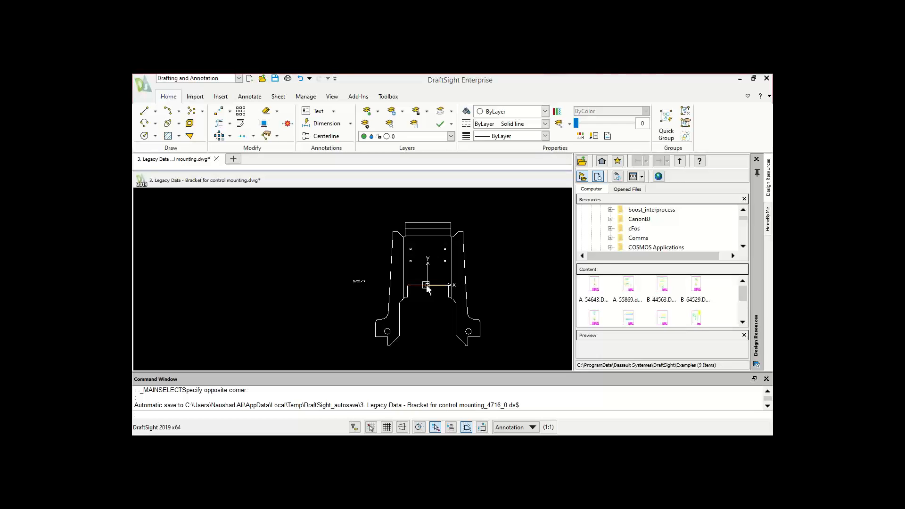
pyautogui.moveTo(356, 276); pyautogui.dragTo(336, 274)
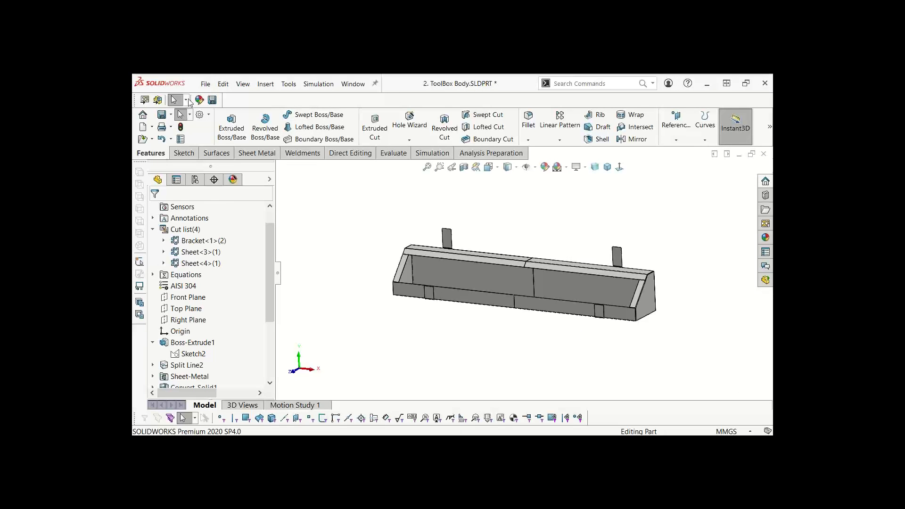
# Switch to SOLIDWORKS and create a new document from the Part template
pyautogui.click(205, 84)
pyautogui.click(392, 274)
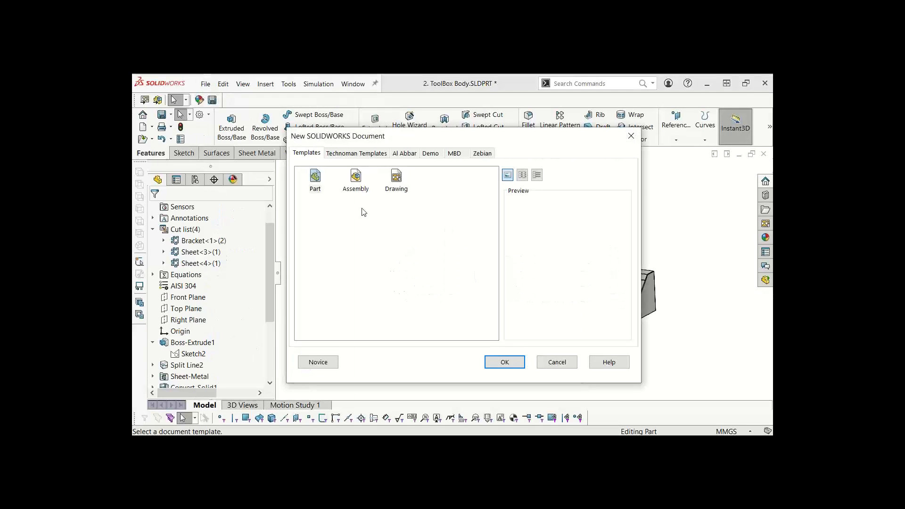
pyautogui.doubleClick(316, 177)
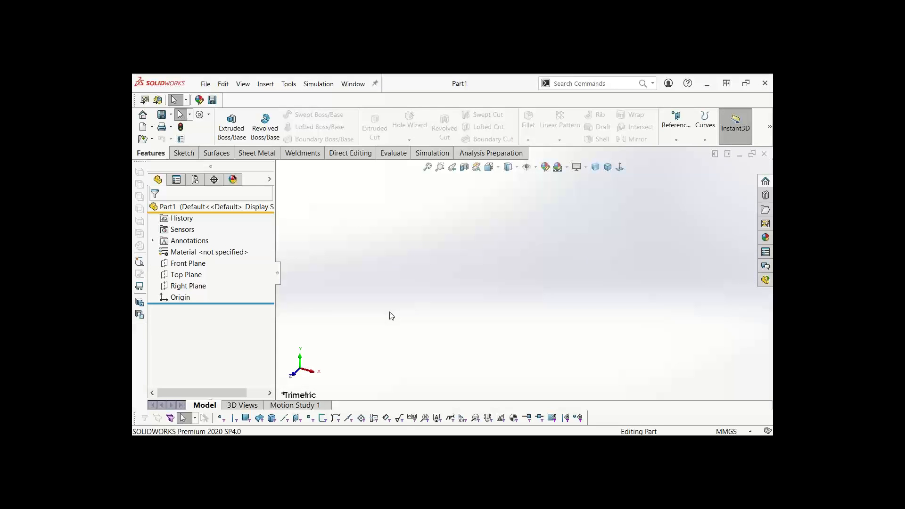
# Switch to the PowerPoint presentation and show slide 17 comparing the 2D CAD outline with the 3D sheet metal part
pyautogui.hotkey('alt', 'Tab')
pyautogui.click(149, 294)
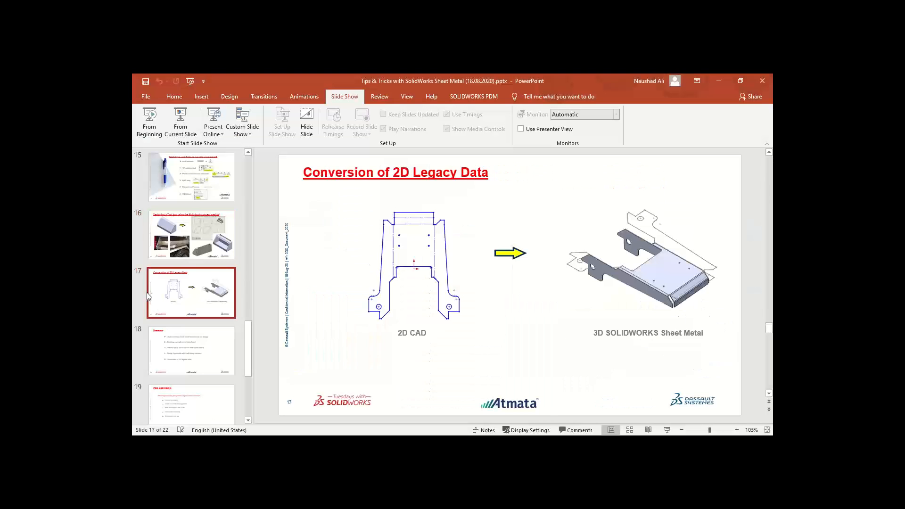
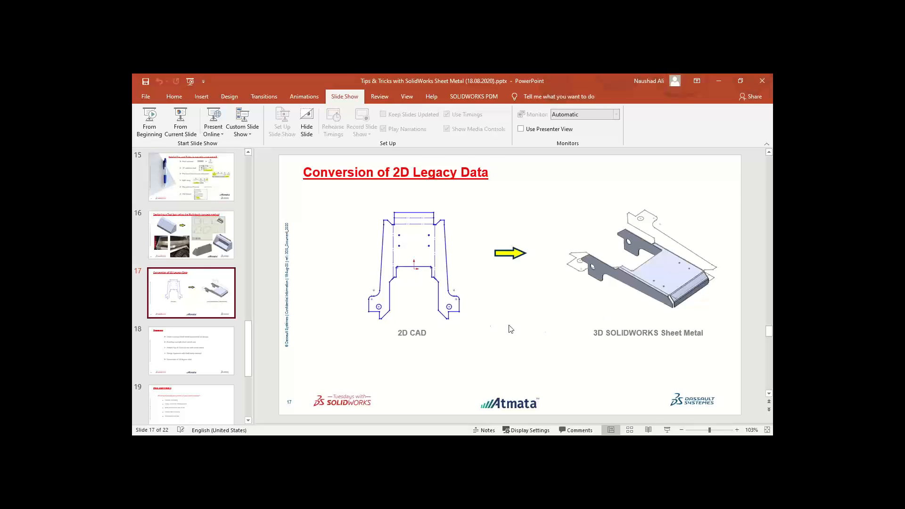
# Switch back to SOLIDWORKS and start a sketch on the Top Plane of the new part
pyautogui.hotkey('alt', 'Tab')
pyautogui.click(177, 277)
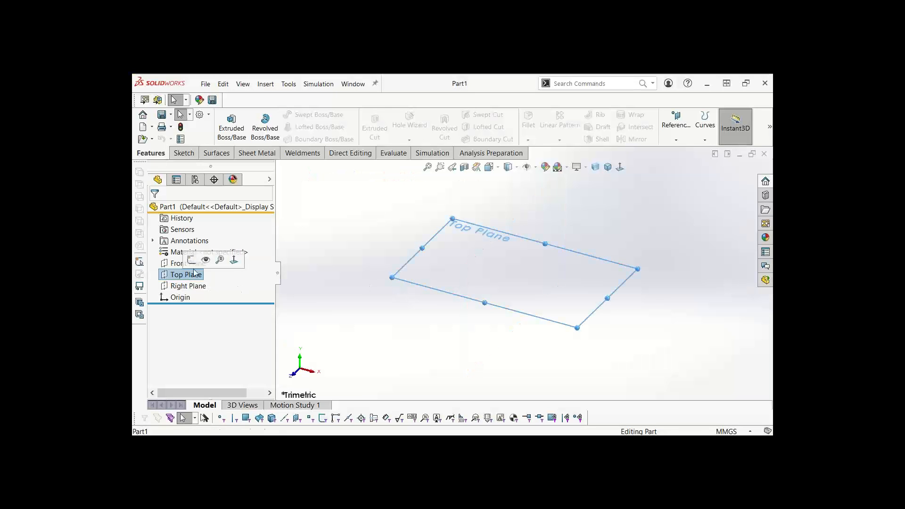
pyautogui.click(191, 260)
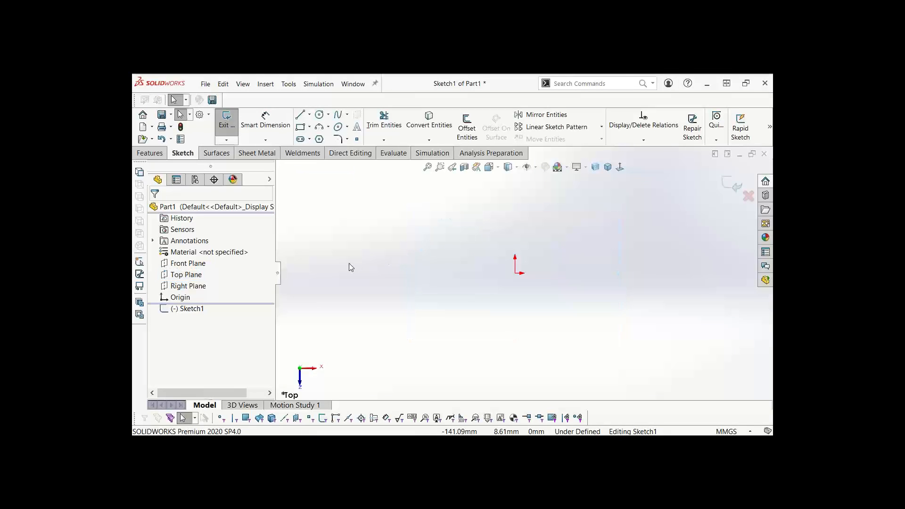
# Switch to DraftSight and copy all entities of the flat bracket outline to the clipboard
pyautogui.hotkey('alt', 'Tab')
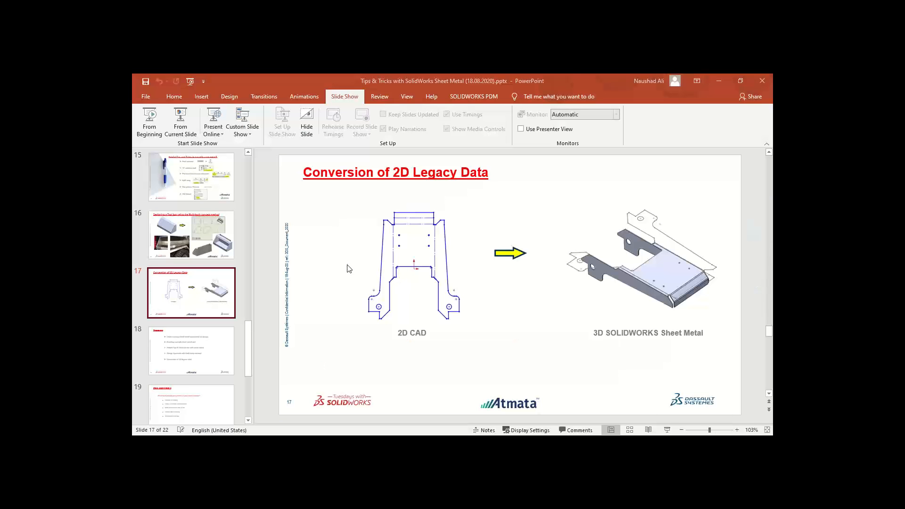
pyautogui.hotkey('alt', 'Tab')
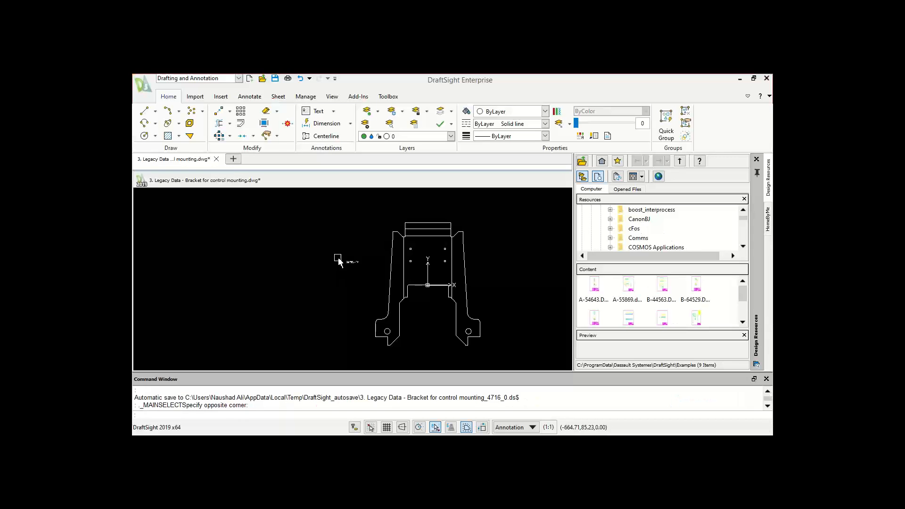
pyautogui.click(359, 357)
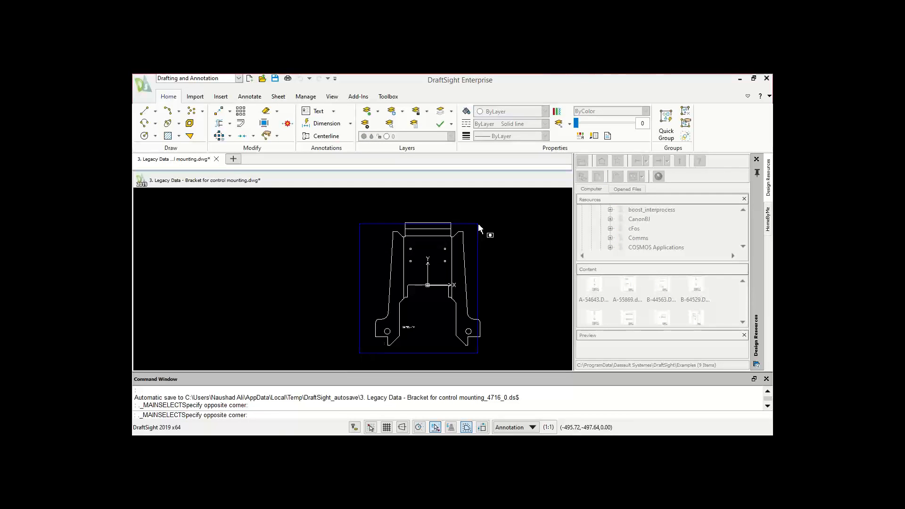
pyautogui.click(503, 215)
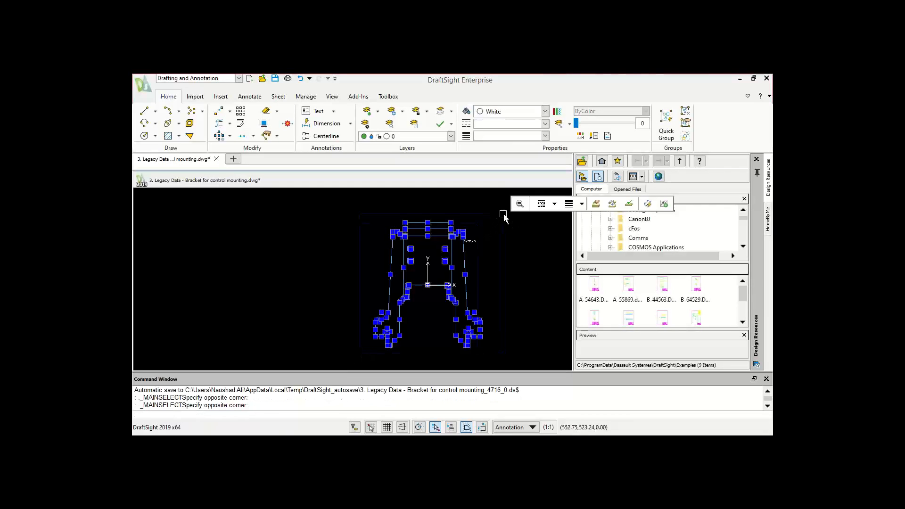
pyautogui.hotkey('ctrl', 'c')
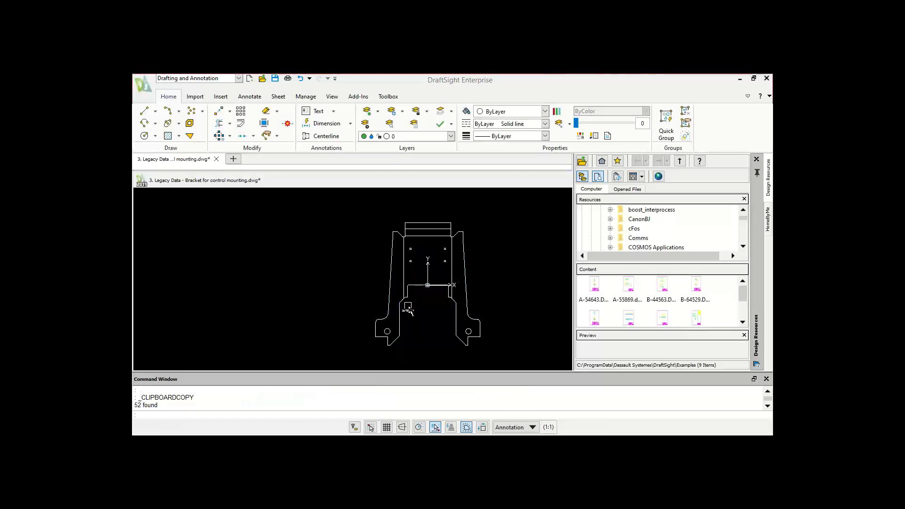
# Switch to SOLIDWORKS and paste the copied bracket outline into the part as a sketch on the Top Plane
pyautogui.hotkey('alt', 'Tab')
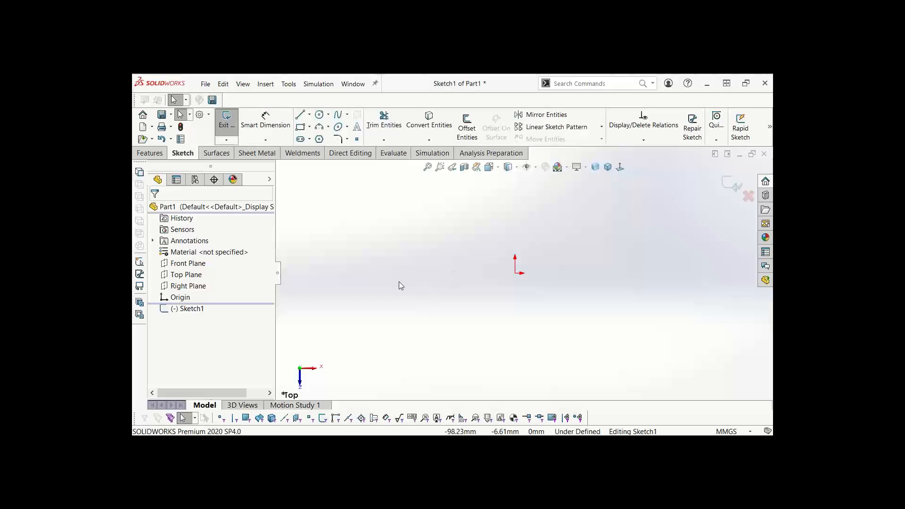
pyautogui.hotkey('ctrl', 'v')
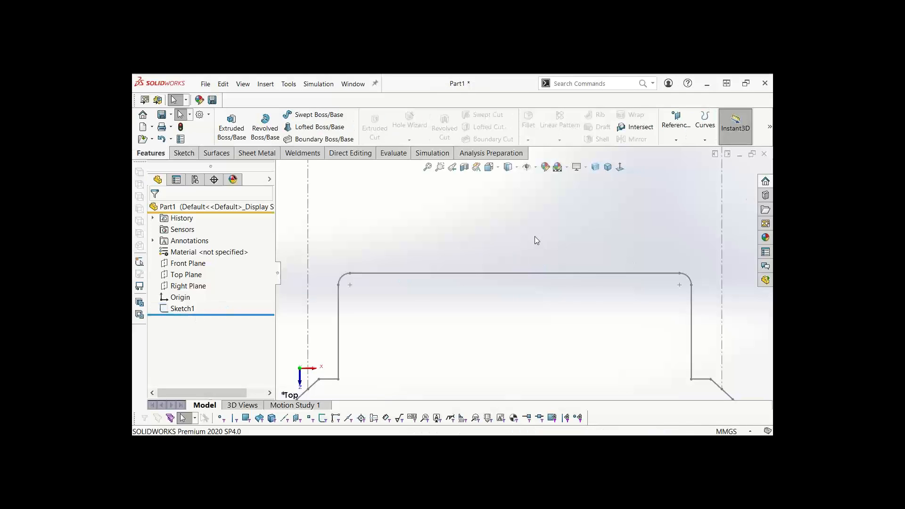
pyautogui.press('f')
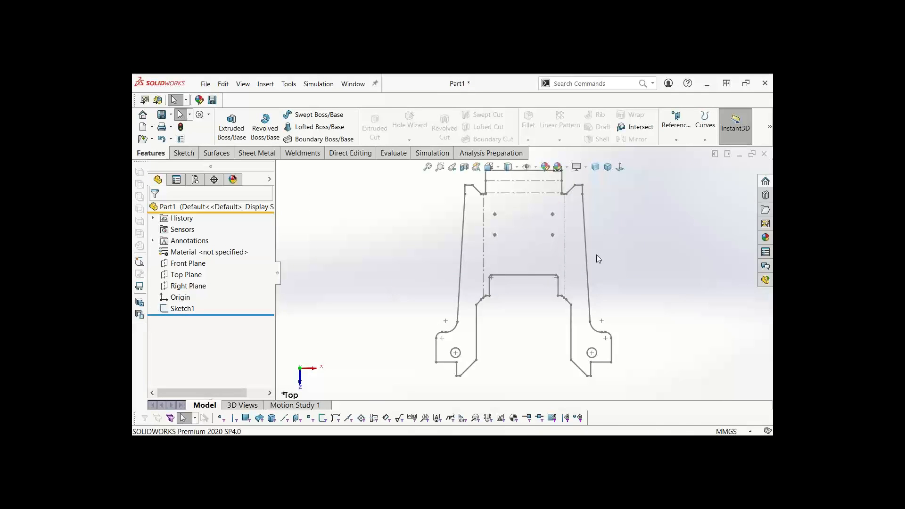
pyautogui.scroll(1, 547, 255)
pyautogui.scroll(-1, 526, 262)
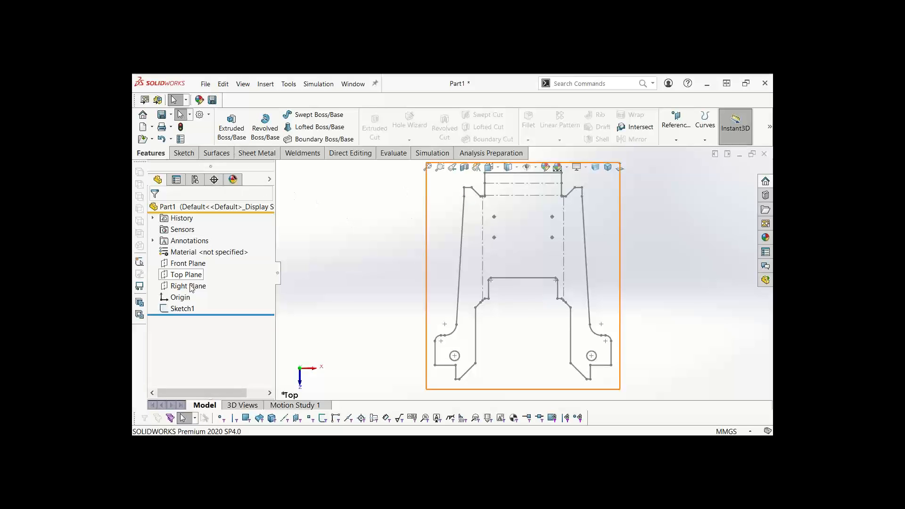
# Open the pasted bracket sketch to check its placement at the origin and the Fully Define Sketch option, and exit the sketch
pyautogui.click(184, 308)
pyautogui.click(188, 281)
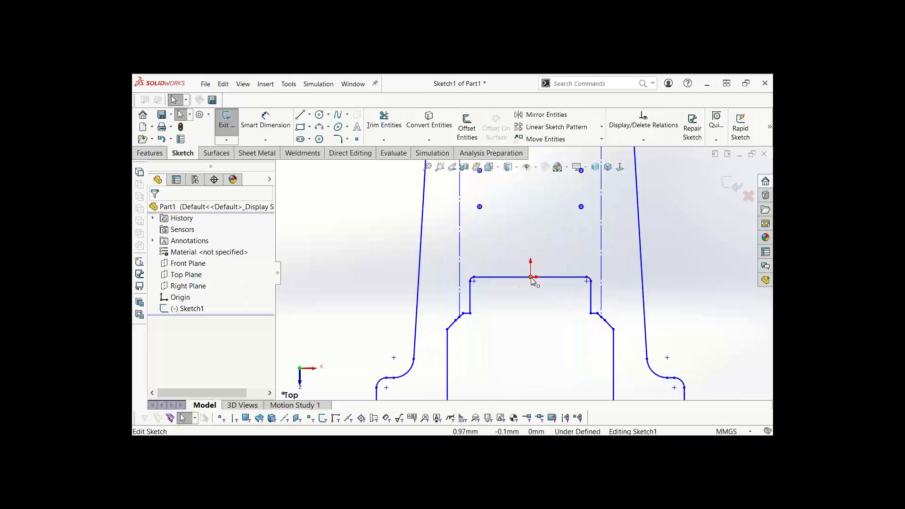
pyautogui.press('f')
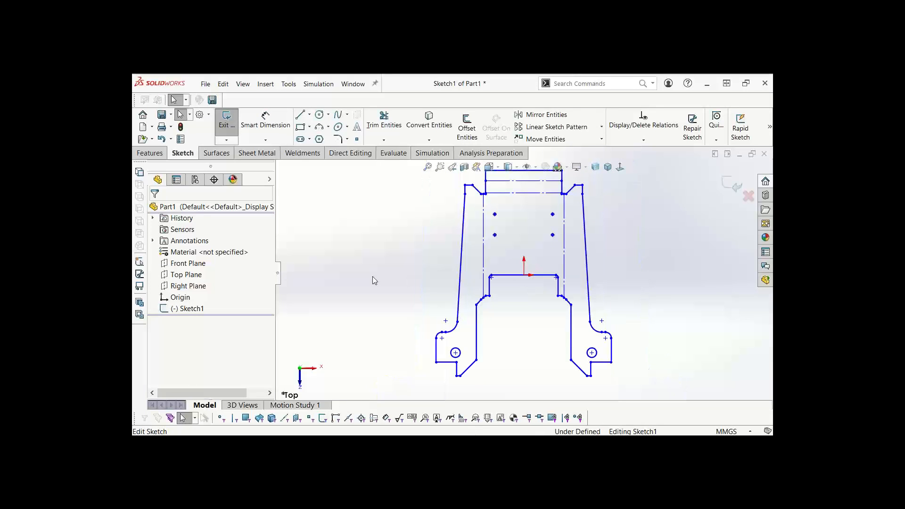
pyautogui.scroll(-1, 532, 244)
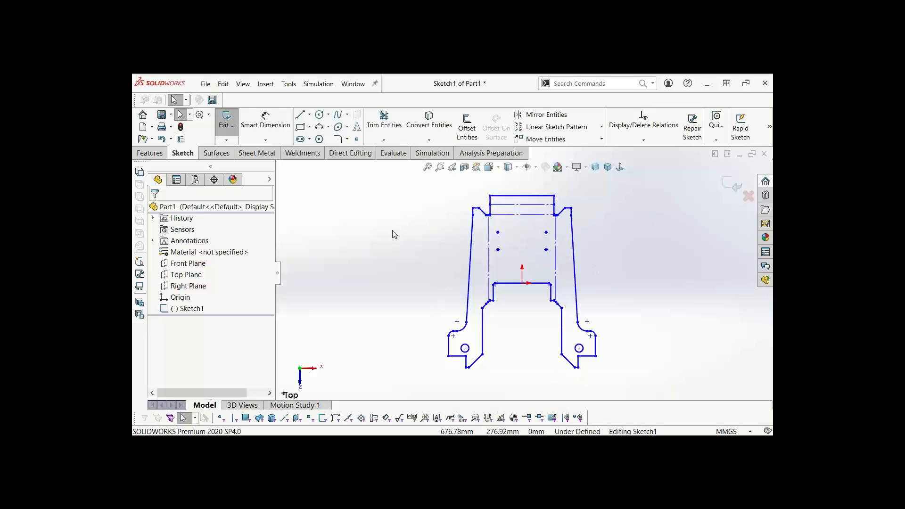
pyautogui.click(644, 139)
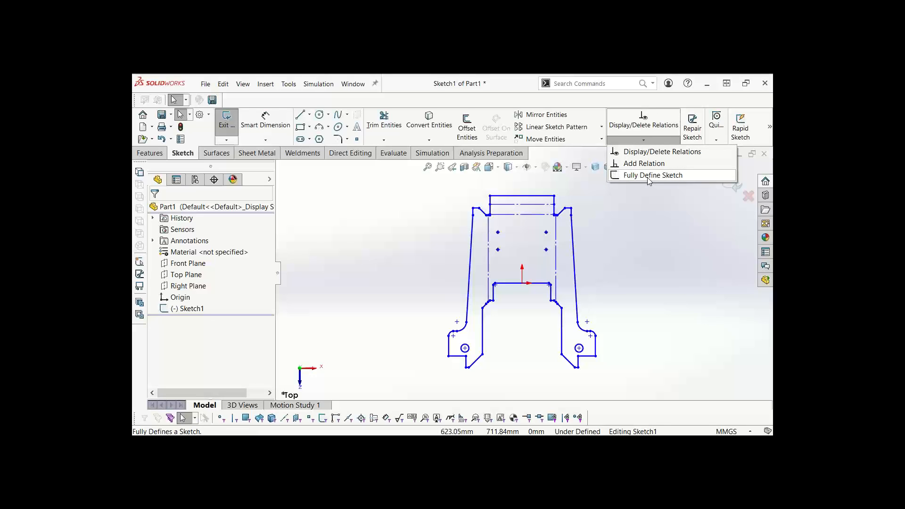
pyautogui.click(644, 236)
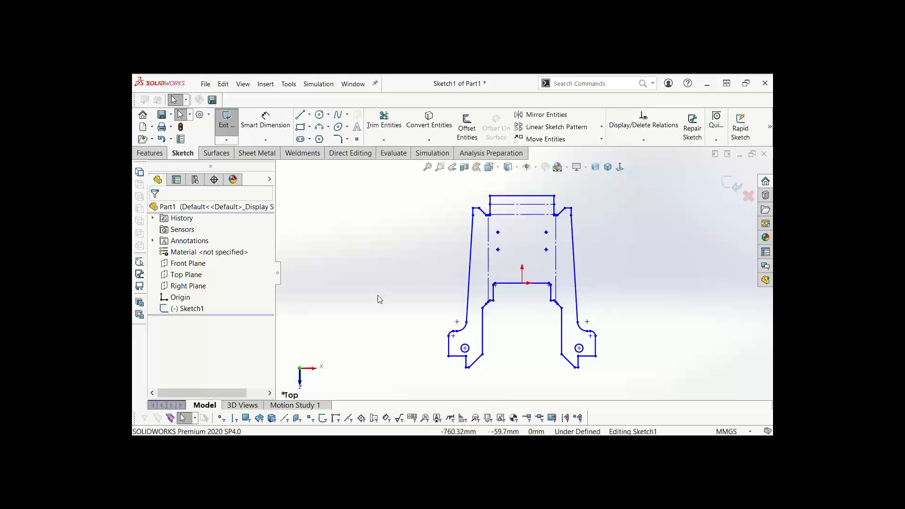
pyautogui.doubleClick(343, 281)
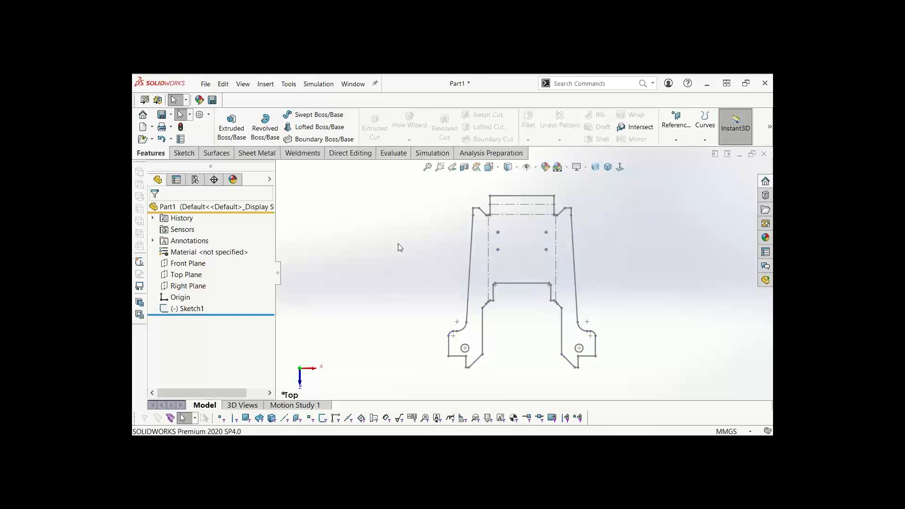
# Start a sheet metal Base Flange from the pasted bracket outline sketch
pyautogui.moveTo(594, 284); pyautogui.dragTo(501, 232, button='middle')
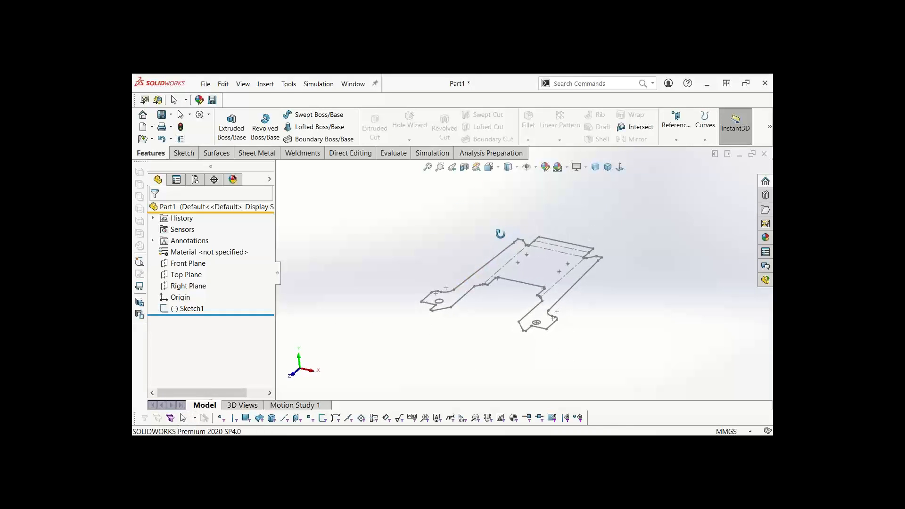
pyautogui.click(257, 153)
pyautogui.click(232, 128)
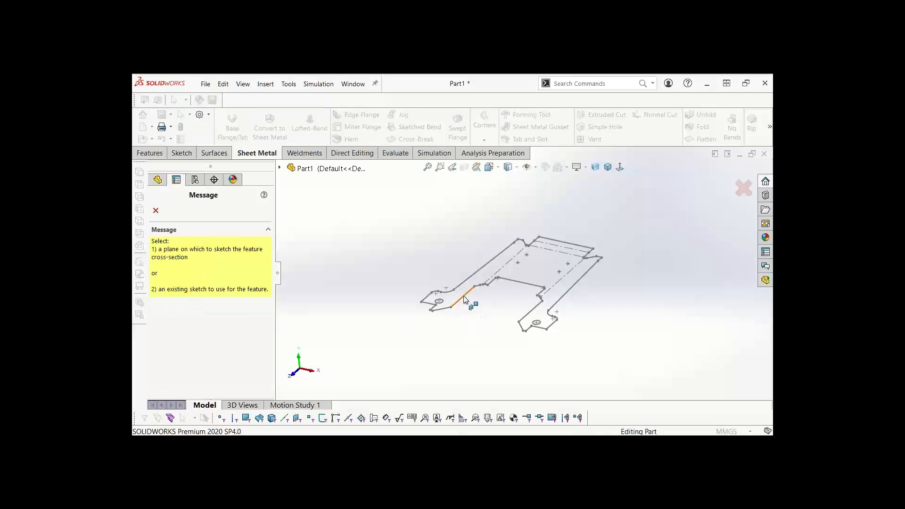
pyautogui.click(463, 295)
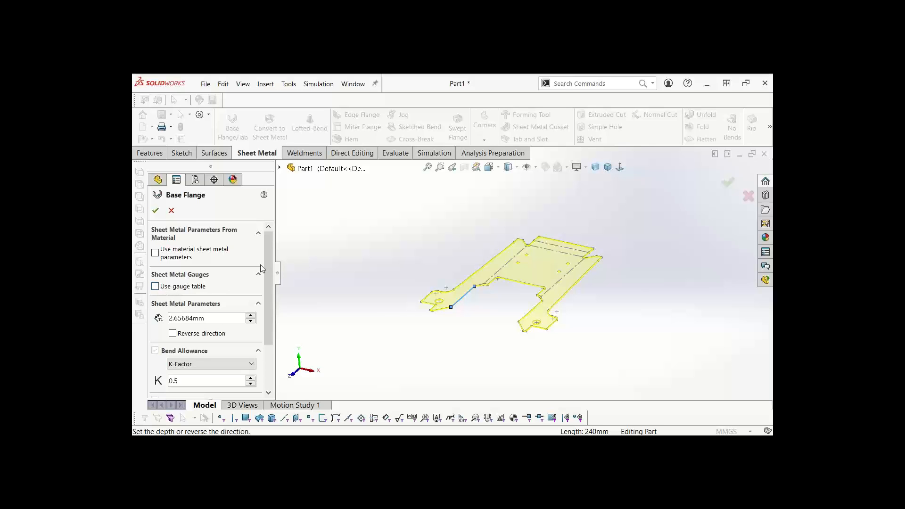
pyautogui.scroll(-3, 264, 264)
pyautogui.scroll(3, 269, 252)
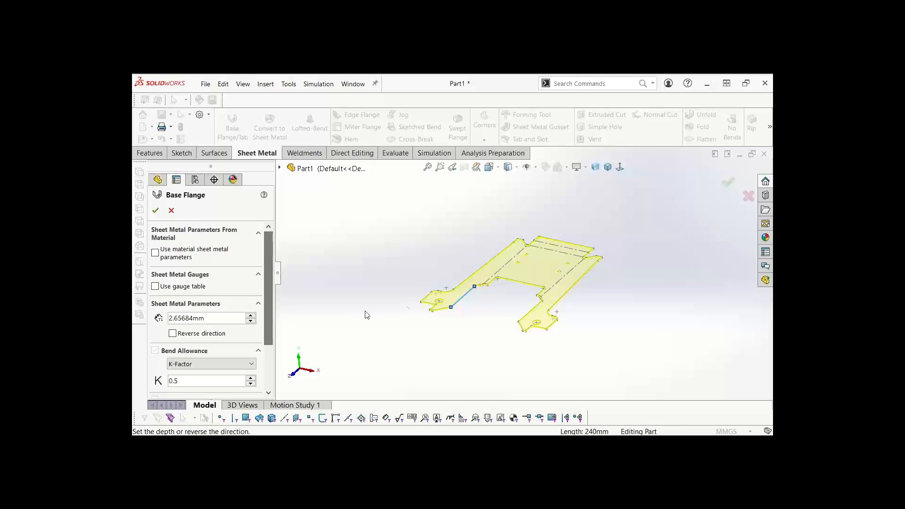
# Preview the base flange with its thickness direction reversed, and restore the original direction
pyautogui.scroll(-5, 485, 281)
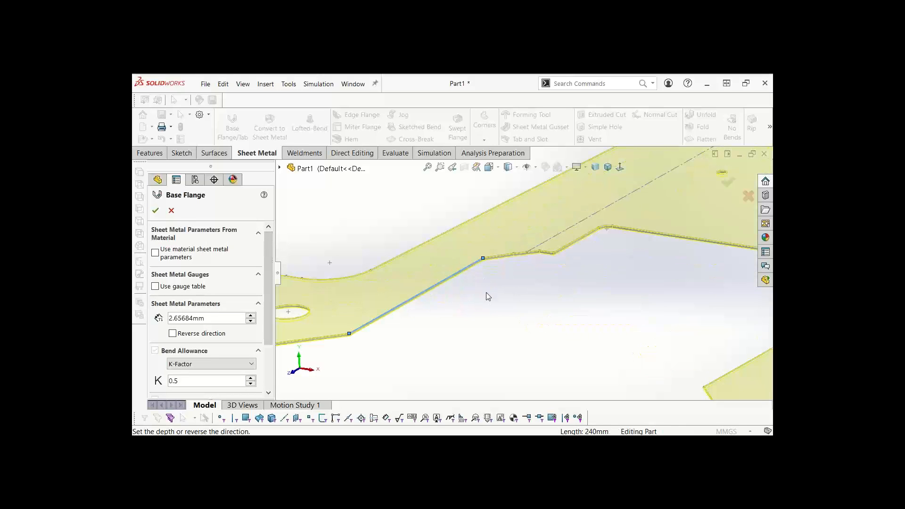
pyautogui.moveTo(495, 275); pyautogui.dragTo(504, 260, button='middle')
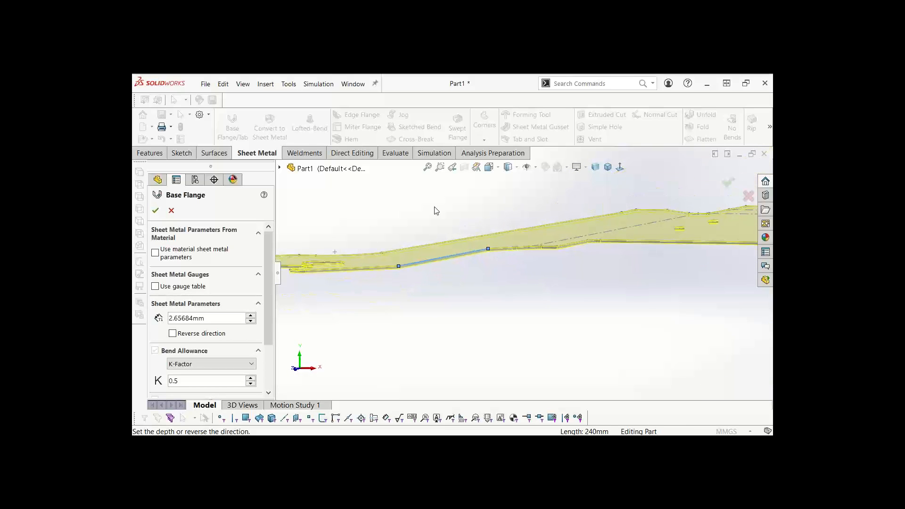
pyautogui.moveTo(451, 228); pyautogui.dragTo(463, 259, button='middle')
pyautogui.click(173, 334)
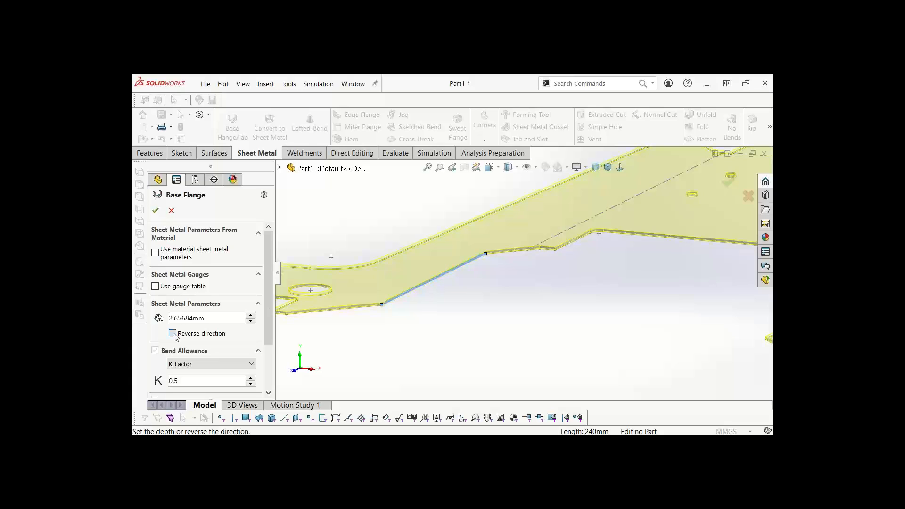
pyautogui.click(173, 333)
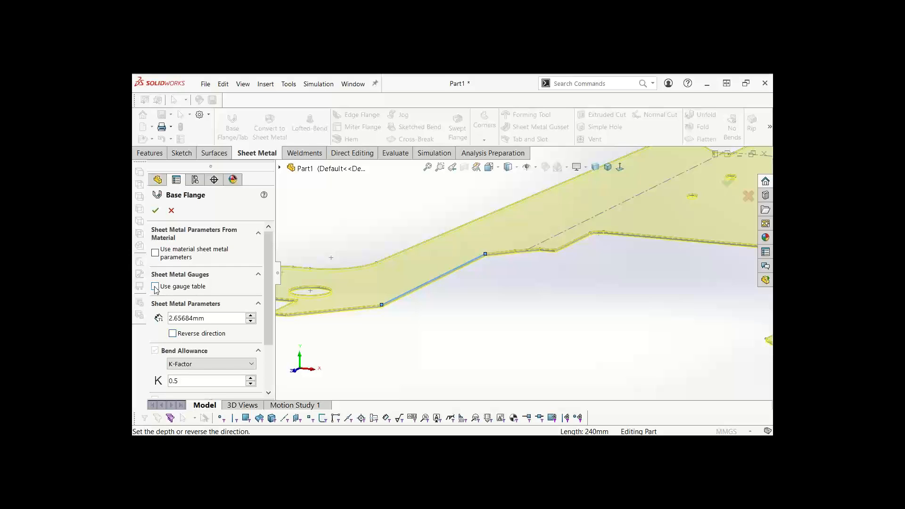
pyautogui.scroll(6, 399, 223)
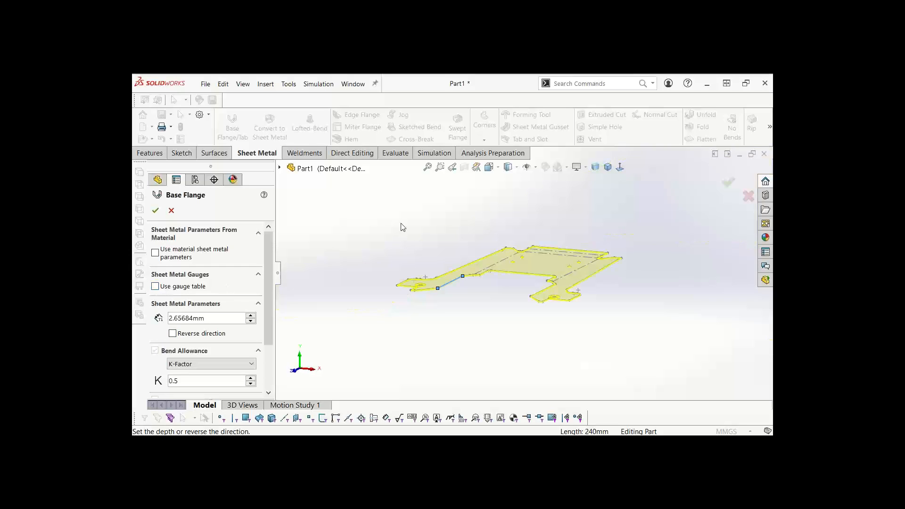
pyautogui.moveTo(542, 279); pyautogui.dragTo(544, 291, button='middle')
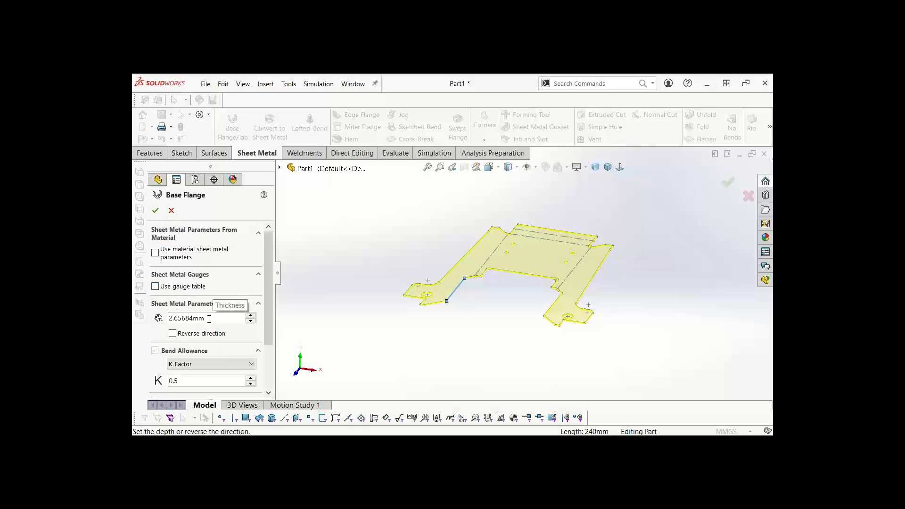
# Set the base flange thickness to 3 mm, review its K-Factor and Auto Relief settings, and create the flange
pyautogui.moveTo(209, 319); pyautogui.dragTo(168, 319)
pyautogui.write('3')
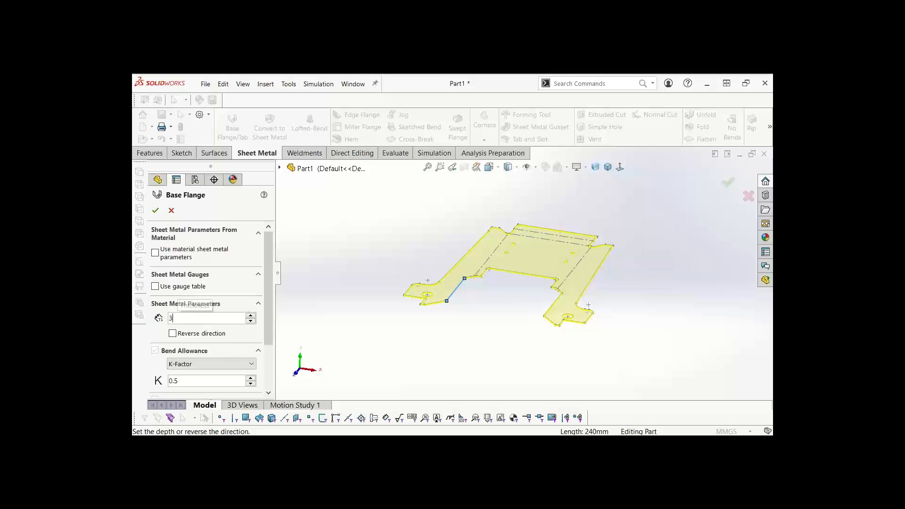
pyautogui.press('Return')
pyautogui.scroll(-3, 270, 284)
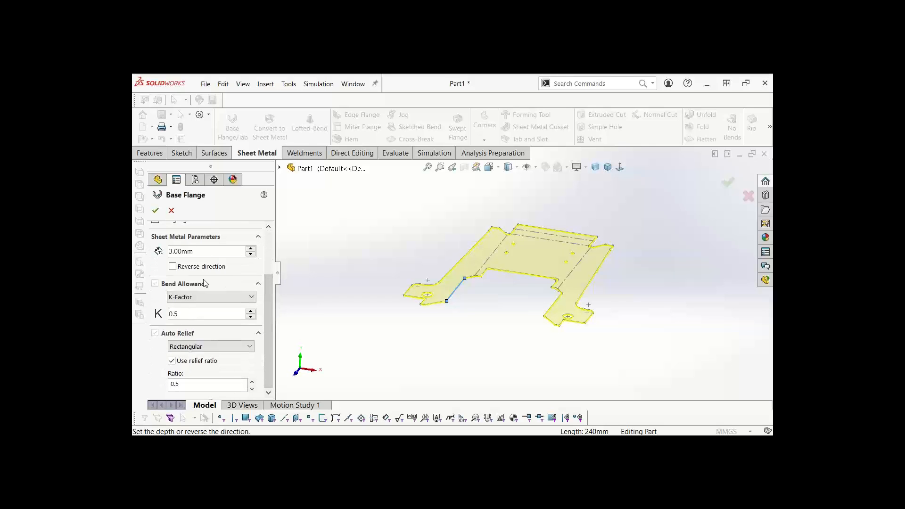
pyautogui.scroll(3, 268, 289)
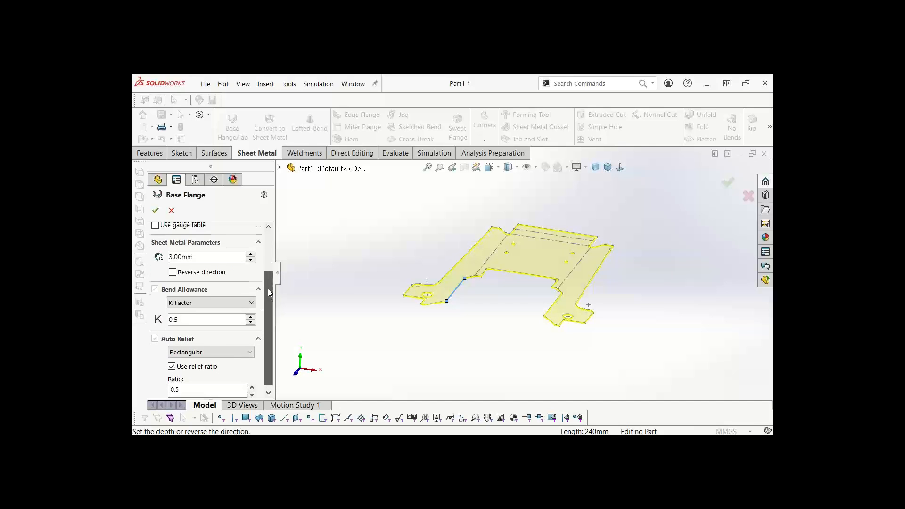
pyautogui.scroll(1, 273, 257)
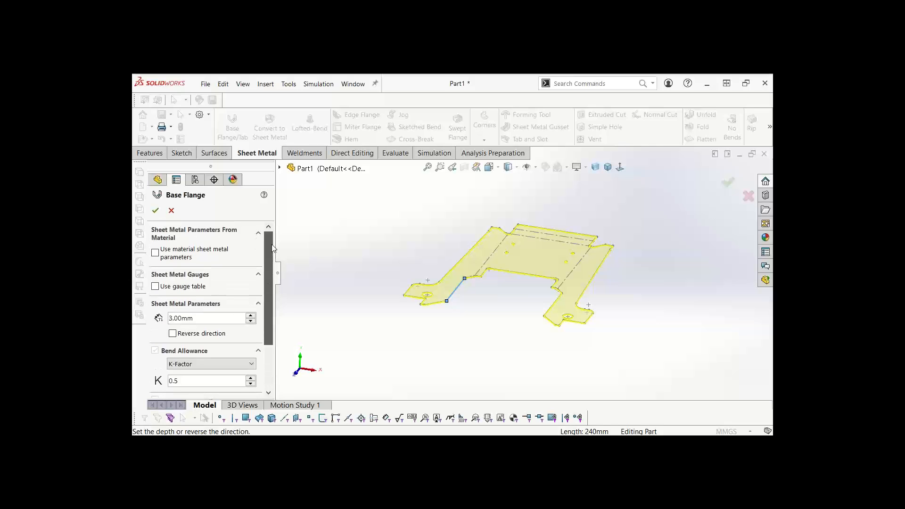
pyautogui.moveTo(273, 248); pyautogui.dragTo(273, 333)
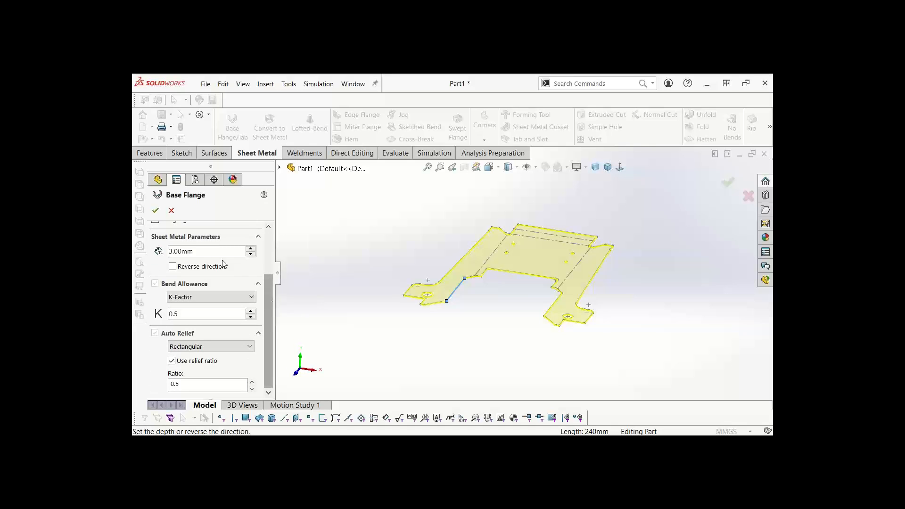
pyautogui.click(155, 210)
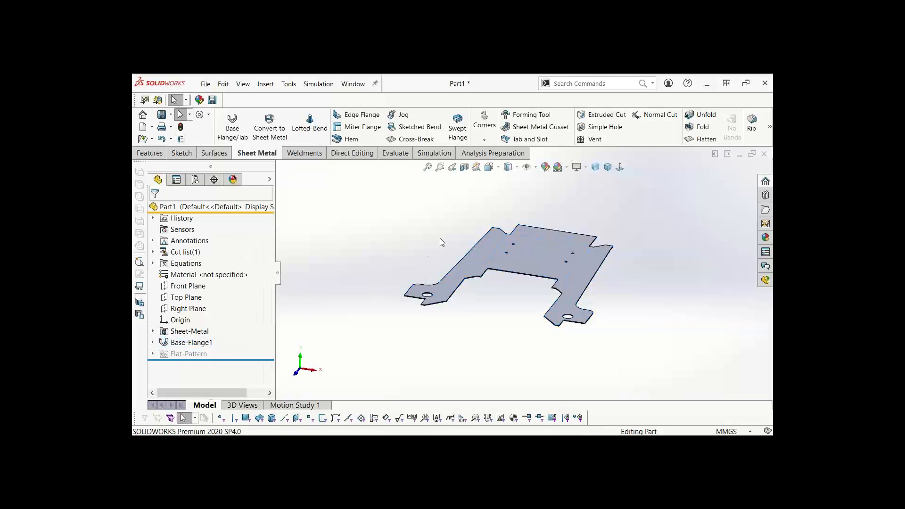
# Show the outline sketch absorbed by the base flange so its bend lines can be picked on the plate
pyautogui.moveTo(535, 270); pyautogui.dragTo(543, 256, button='middle')
pyautogui.scroll(1, 543, 257)
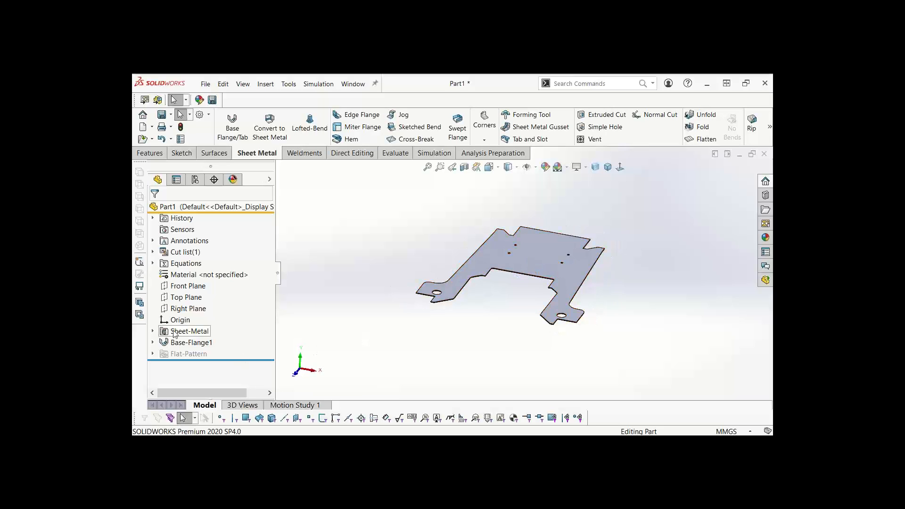
pyautogui.click(153, 342)
pyautogui.click(187, 354)
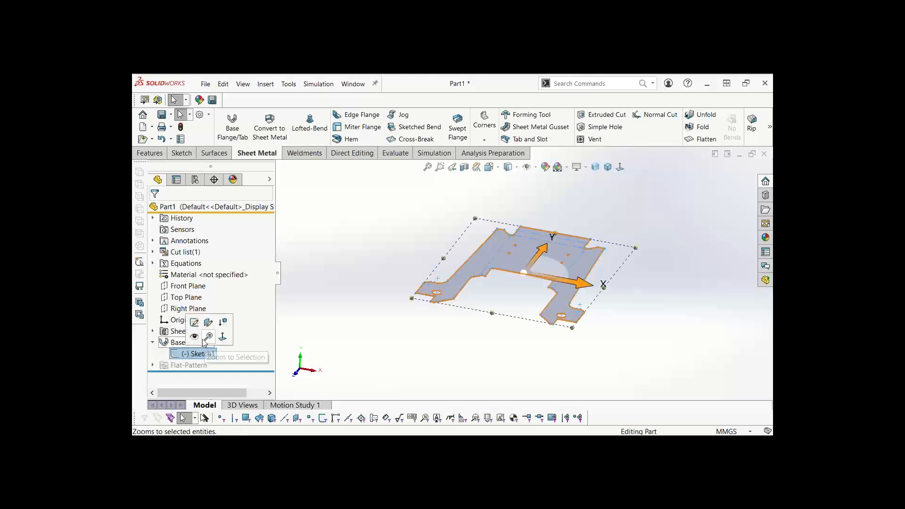
pyautogui.click(401, 238)
pyautogui.scroll(-3, 534, 278)
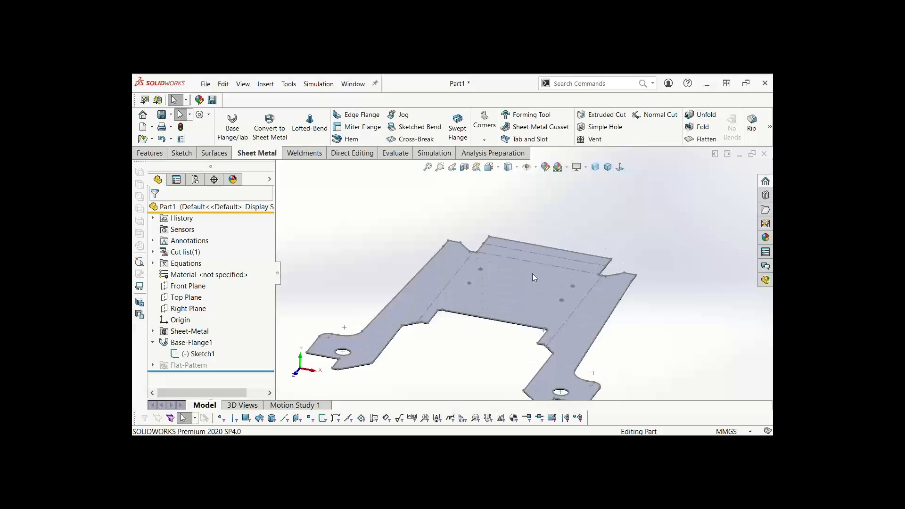
# Sketch on the flange's top face, convert the two long side bend lines of the outline sketch, and exit the sketch
pyautogui.click(508, 302)
pyautogui.click(554, 274)
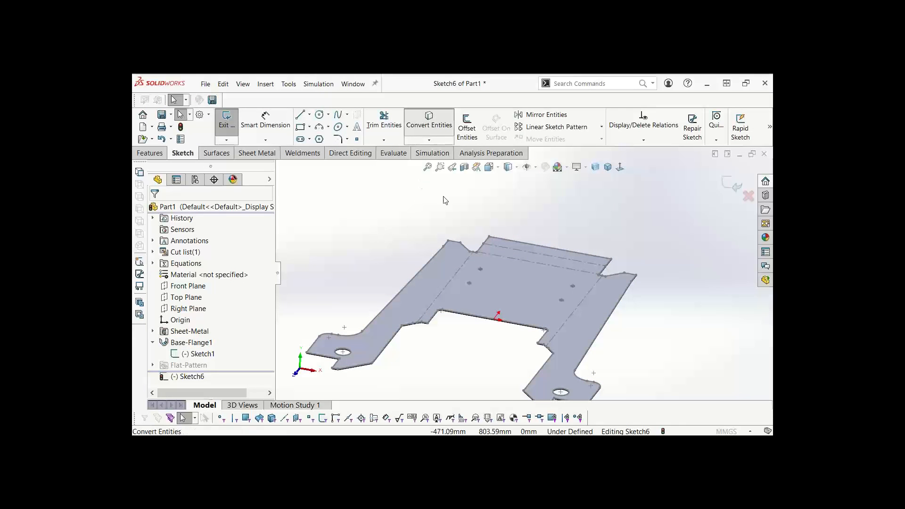
pyautogui.click(429, 122)
pyautogui.click(463, 272)
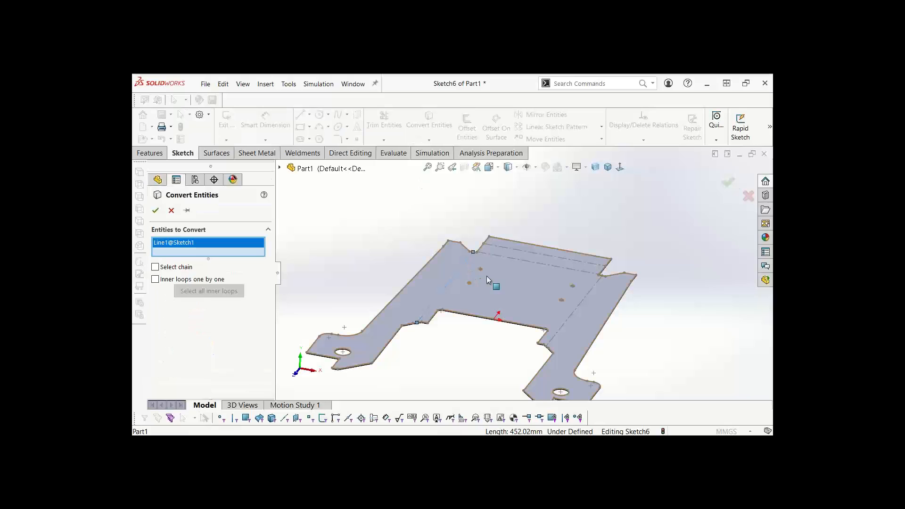
pyautogui.click(575, 313)
pyautogui.click(155, 210)
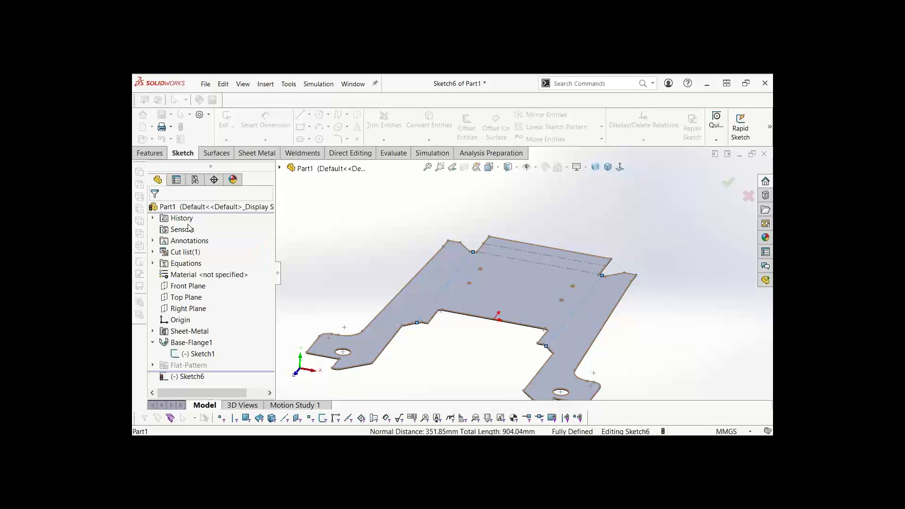
pyautogui.click(225, 121)
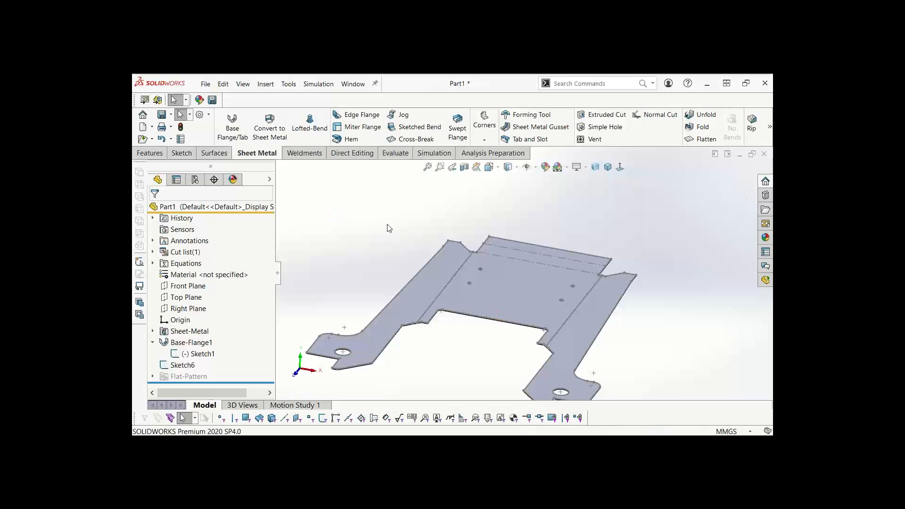
# Create a 90° Sketched Bend from the side bend lines, fixing the central face, with Bend Centerline position and the bend direction reversed downward
pyautogui.click(415, 127)
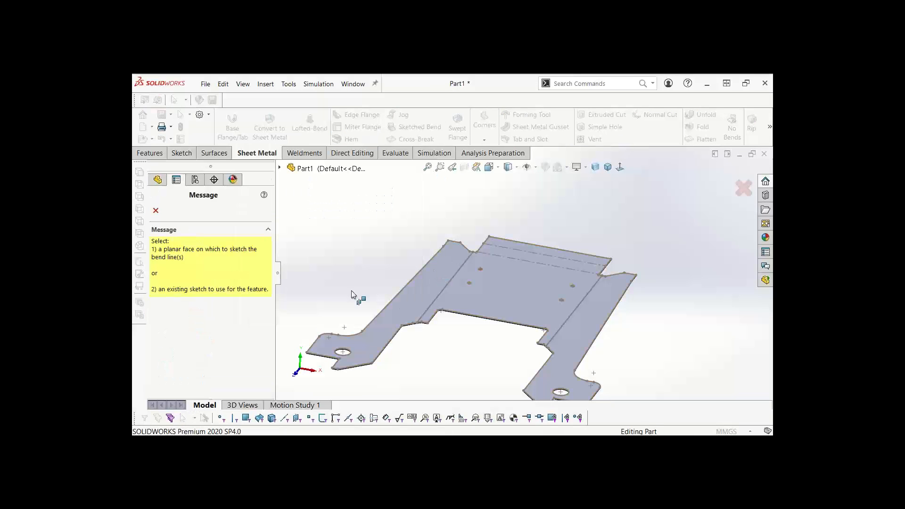
pyautogui.click(280, 169)
pyautogui.click(320, 316)
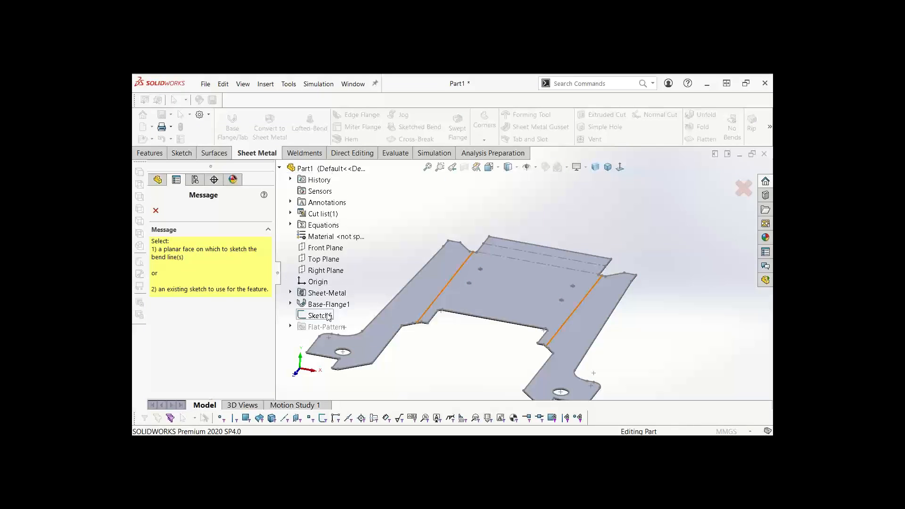
pyautogui.click(507, 287)
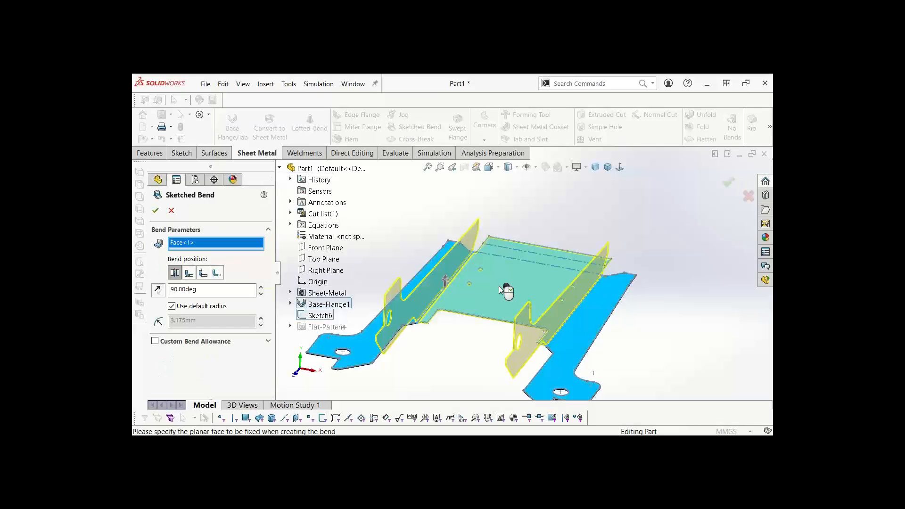
pyautogui.click(160, 291)
pyautogui.moveTo(522, 250); pyautogui.dragTo(498, 232, button='middle')
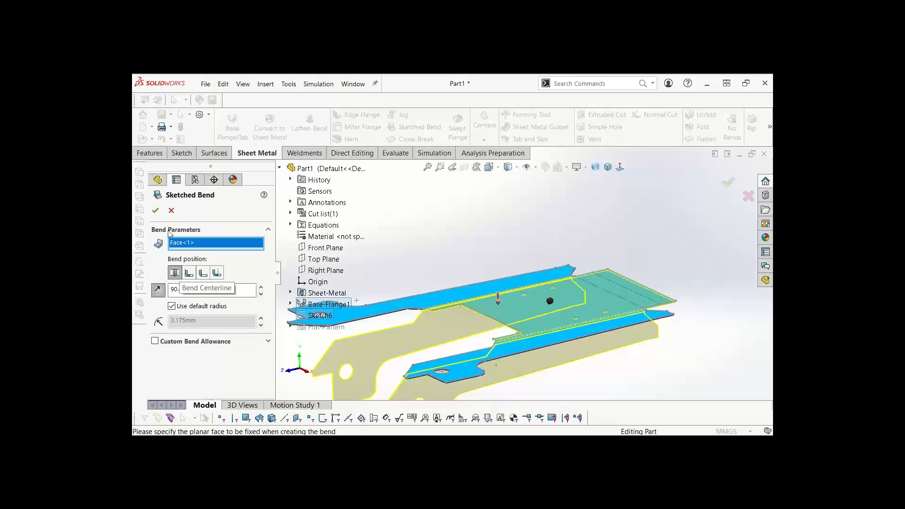
pyautogui.click(155, 210)
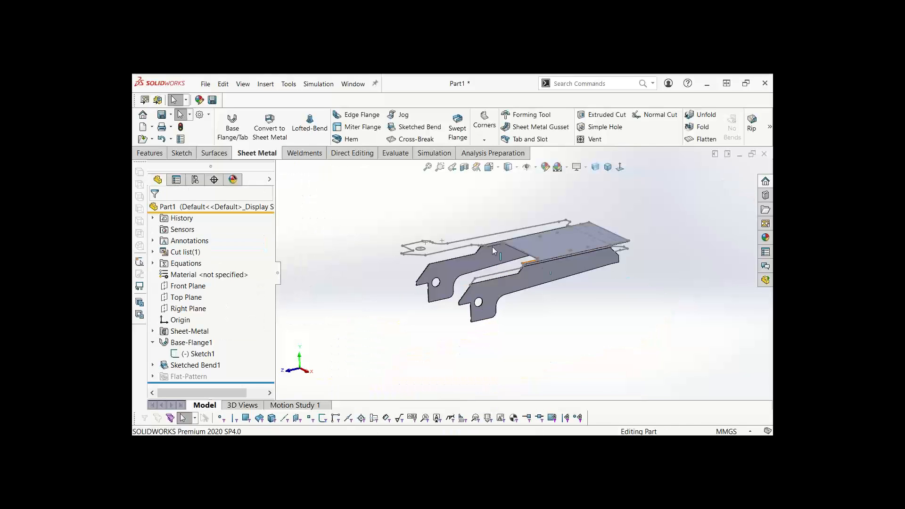
# Sketch on the bracket's central top face and convert the outer of the two transverse bend lines near the rear edge
pyautogui.moveTo(494, 250); pyautogui.dragTo(517, 283, button='middle')
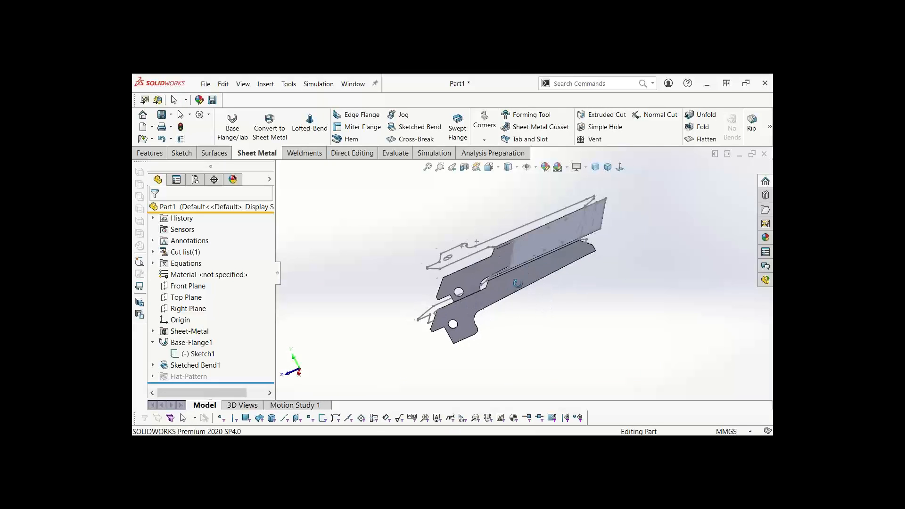
pyautogui.scroll(-5, 517, 283)
pyautogui.click(573, 239)
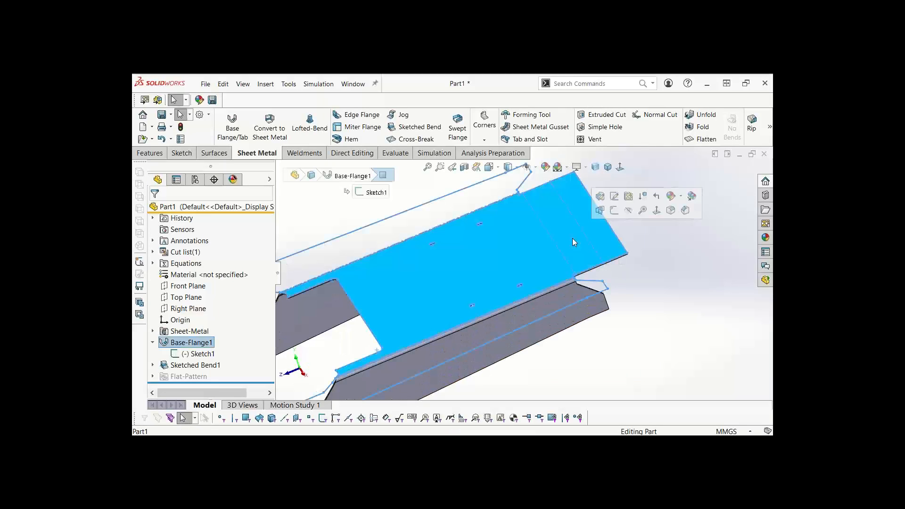
pyautogui.click(610, 215)
pyautogui.scroll(5, 624, 221)
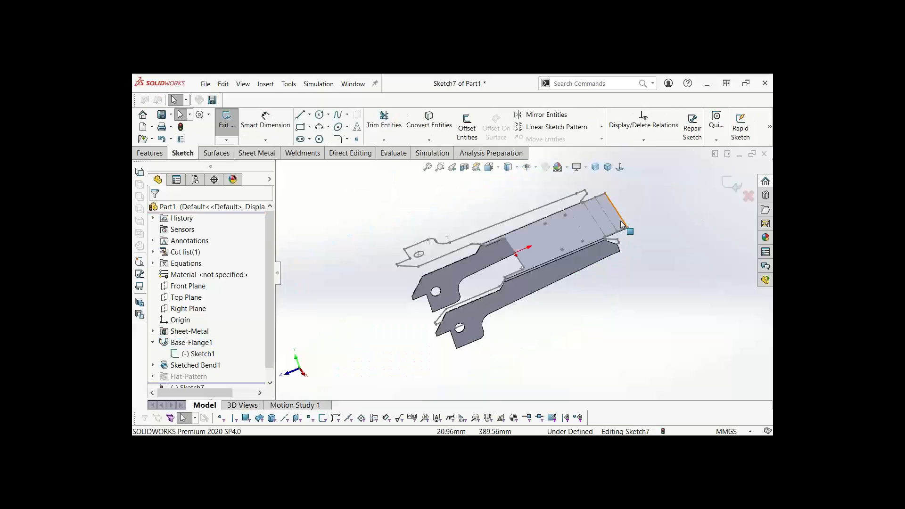
pyautogui.scroll(-3, 621, 218)
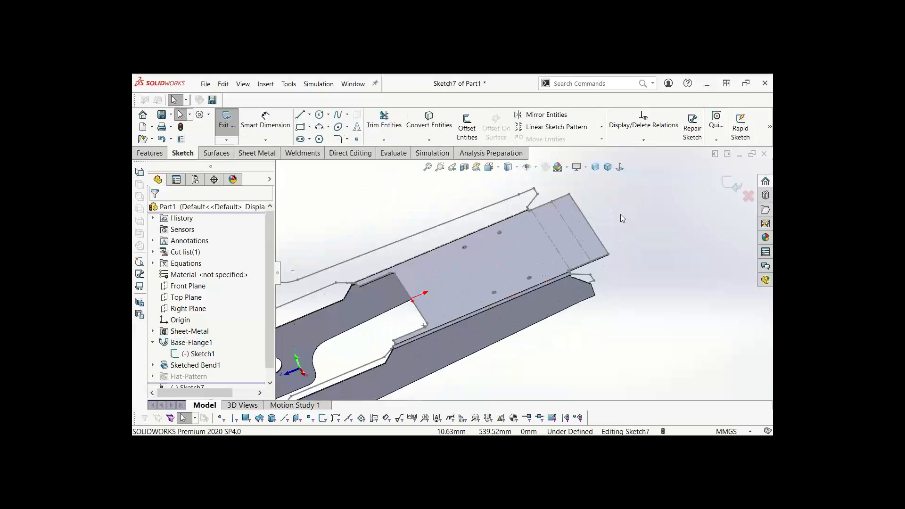
pyautogui.click(427, 121)
pyautogui.click(570, 230)
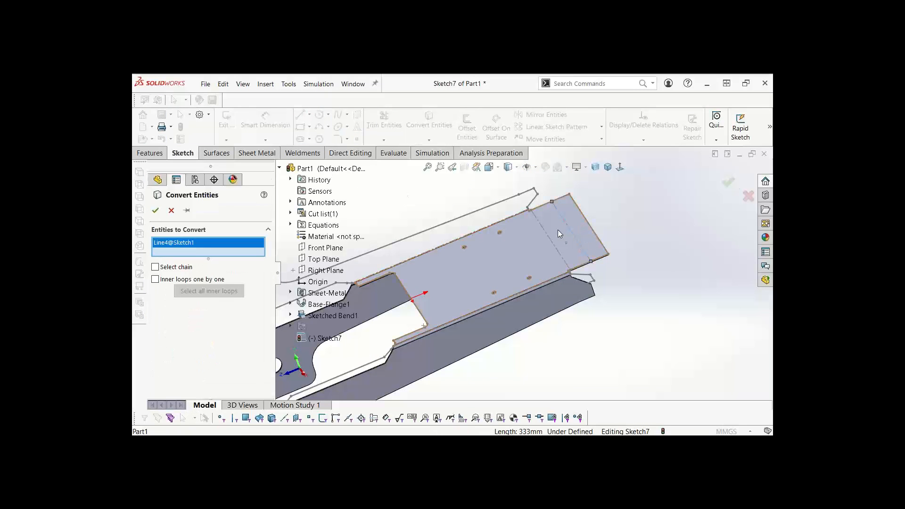
pyautogui.click(156, 211)
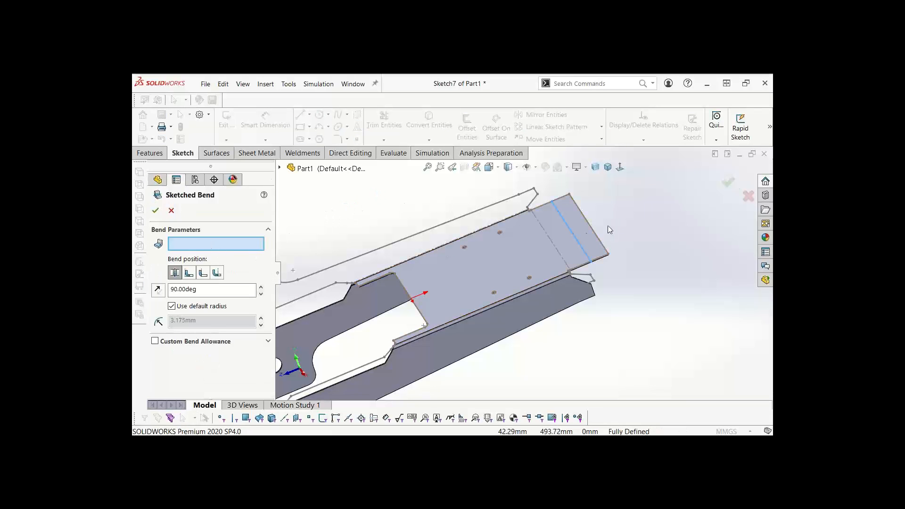
# Create a 45° Sketched Bend along the outer transverse line, fixing the central face, with Bend Centerline position and the direction reversed downward
pyautogui.click(522, 247)
pyautogui.doubleClick(200, 293)
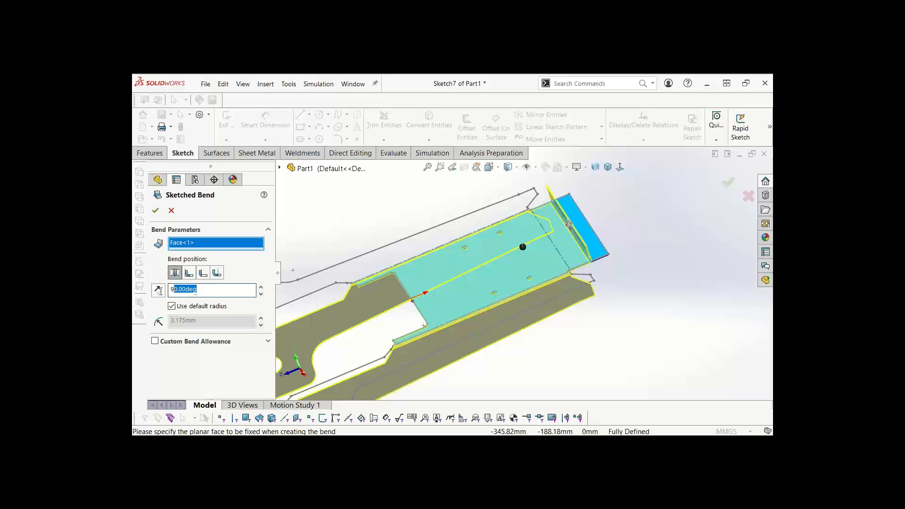
pyautogui.write('45')
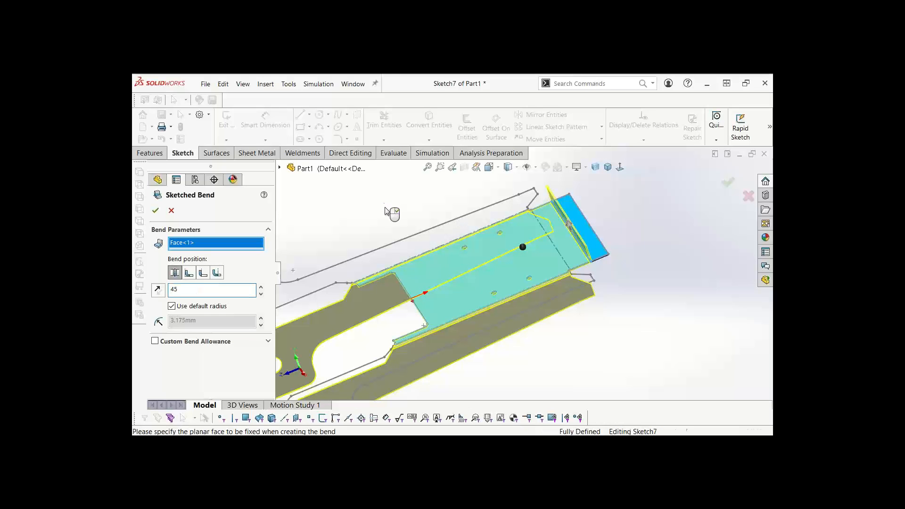
pyautogui.press('Return')
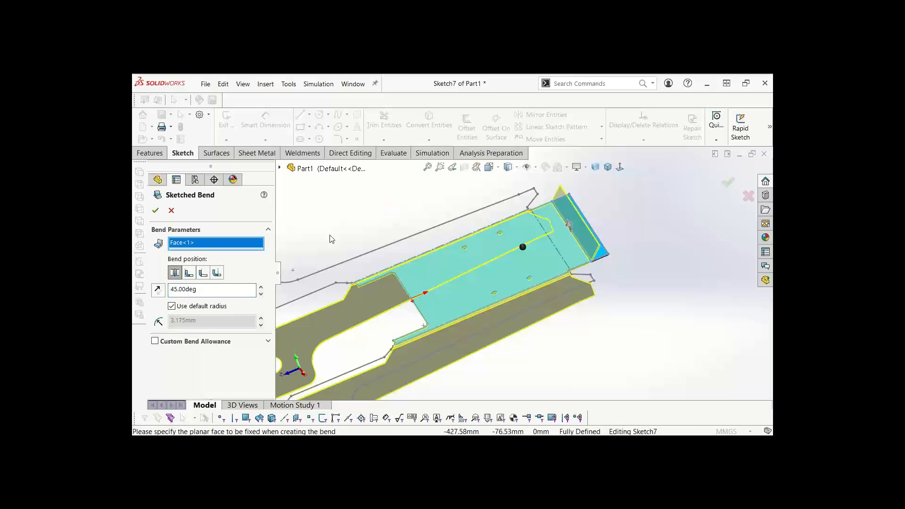
pyautogui.click(158, 290)
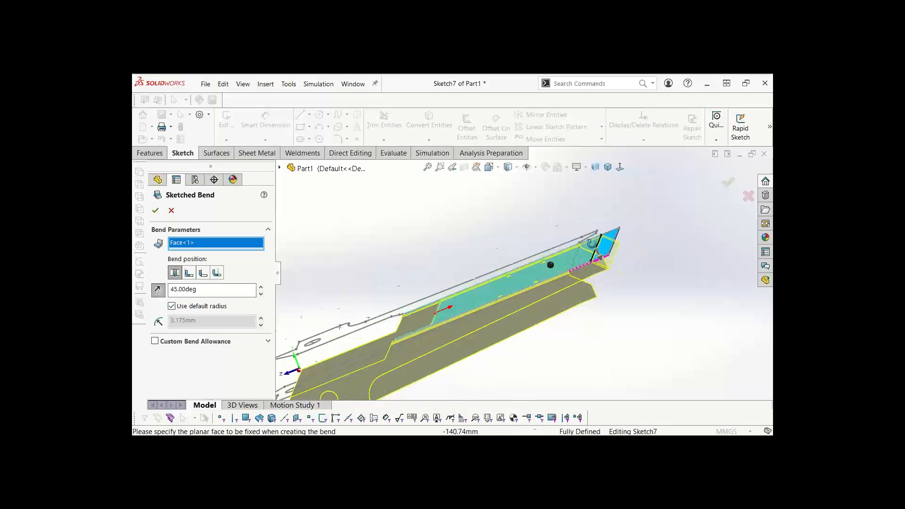
pyautogui.moveTo(592, 244); pyautogui.dragTo(603, 262, button='middle')
pyautogui.scroll(-3, 609, 261)
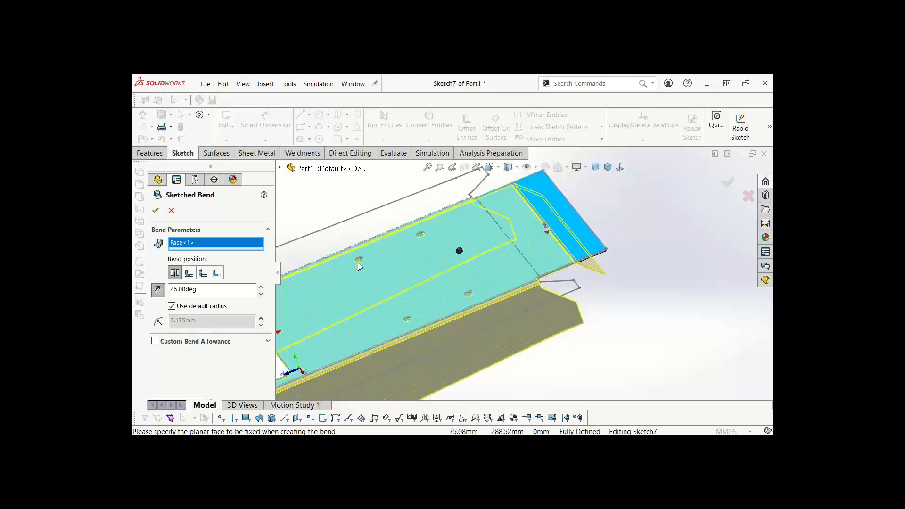
pyautogui.click(159, 211)
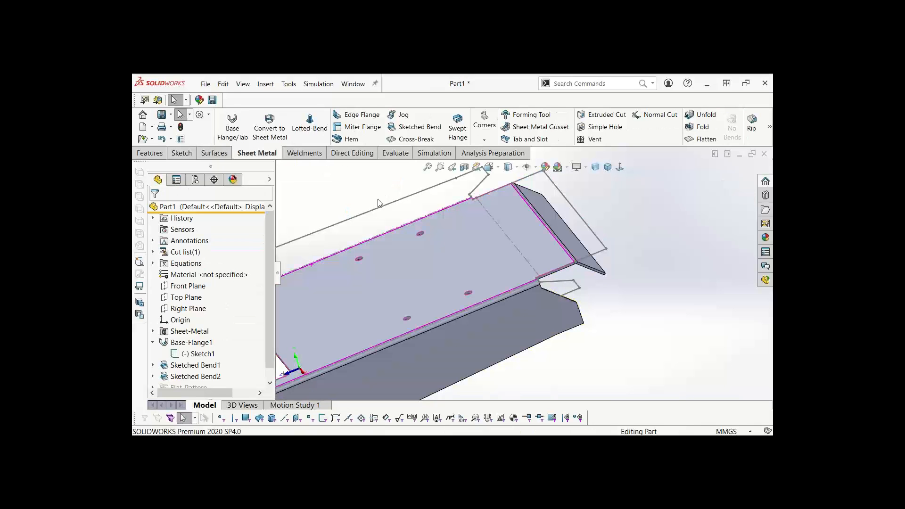
# Sketch on the bracket's central top face and convert the remaining inner transverse bend line of the outline sketch
pyautogui.scroll(3, 572, 230)
pyautogui.scroll(-3, 613, 217)
pyautogui.click(604, 217)
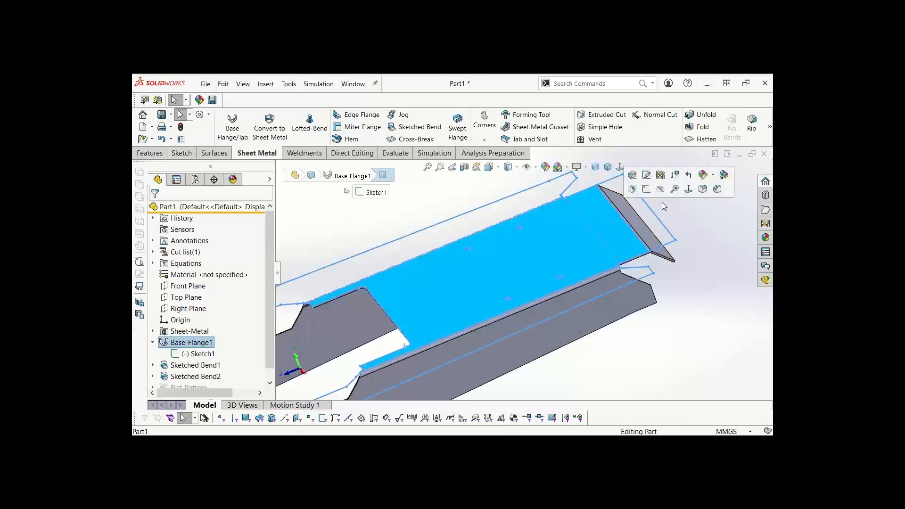
pyautogui.click(647, 189)
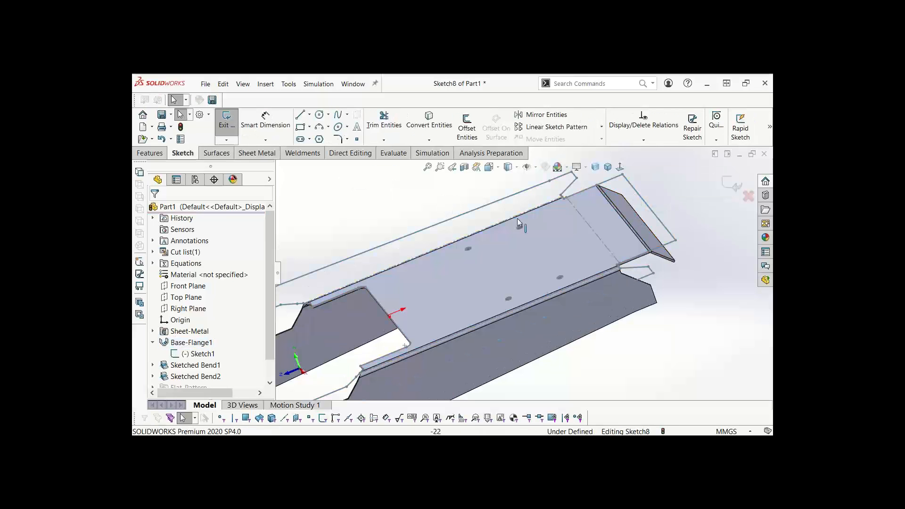
pyautogui.click(584, 219)
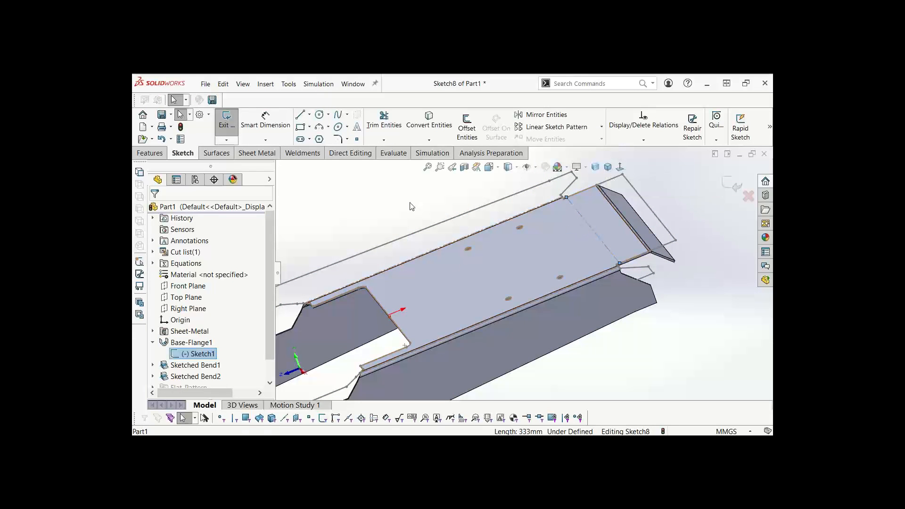
pyautogui.click(467, 128)
pyautogui.press('Escape')
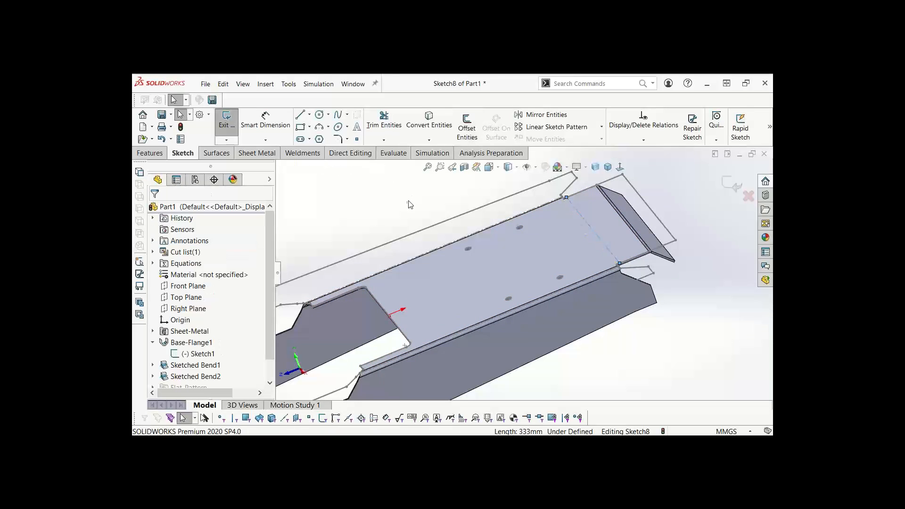
pyautogui.click(579, 220)
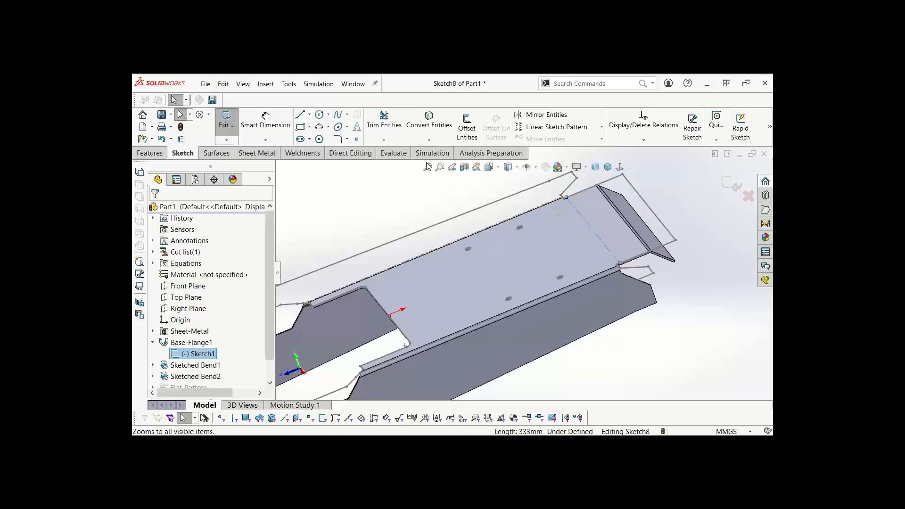
pyautogui.click(427, 122)
# Create a 45° Sketched Bend along the inner transverse line, fixing the central face and reversing the bend direction downward
pyautogui.moveTo(348, 217); pyautogui.dragTo(394, 186, button='right')
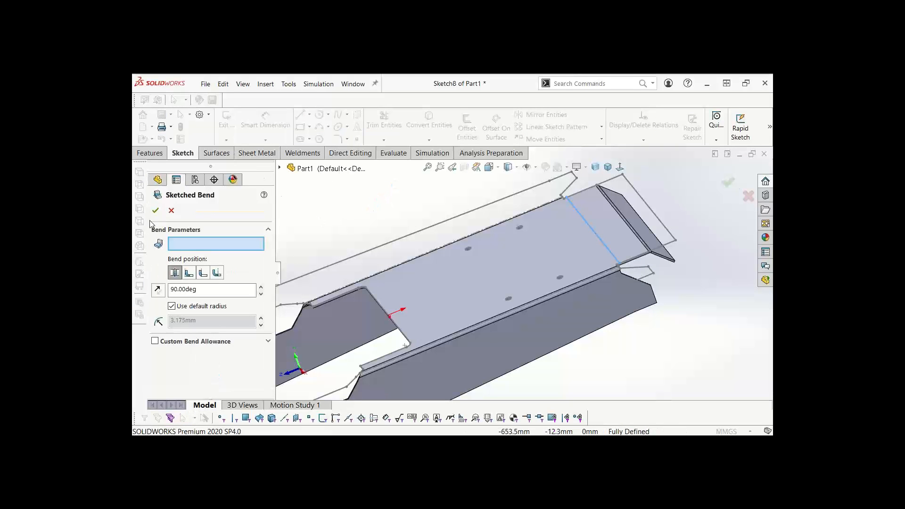
pyautogui.click(560, 243)
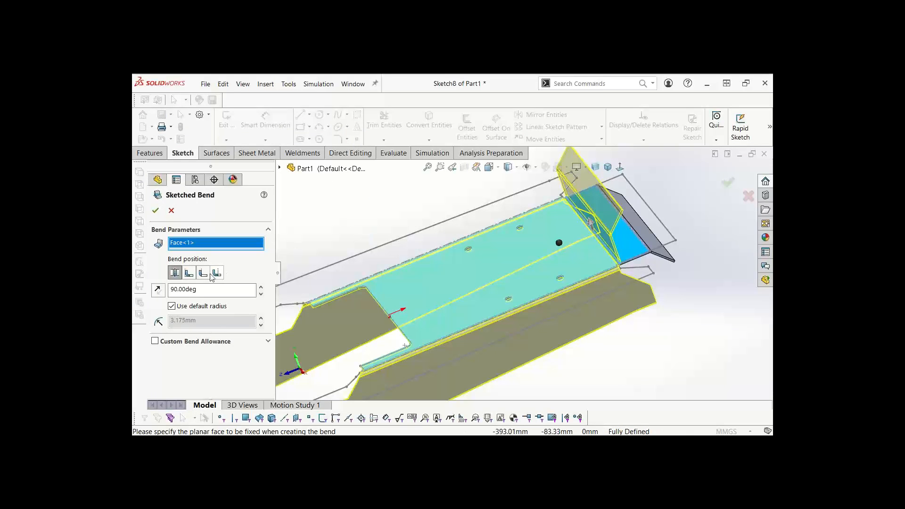
pyautogui.moveTo(198, 289); pyautogui.dragTo(141, 284)
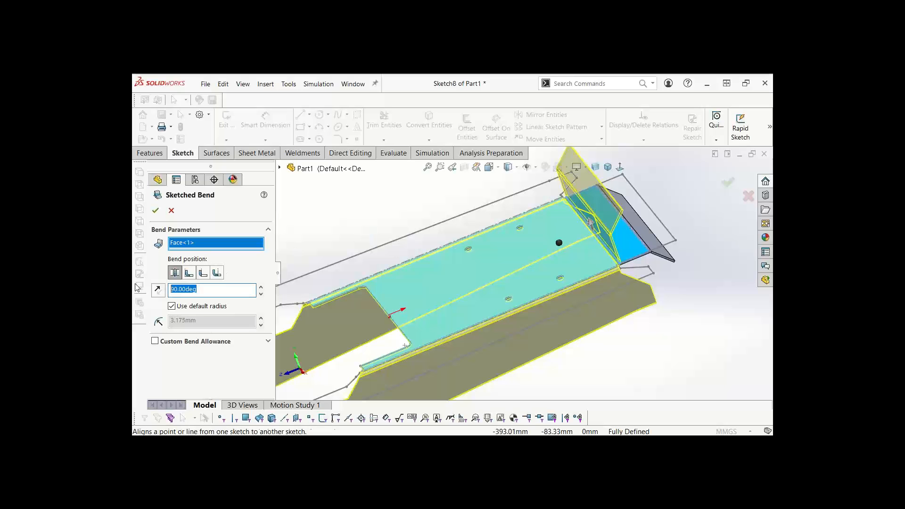
pyautogui.write('45')
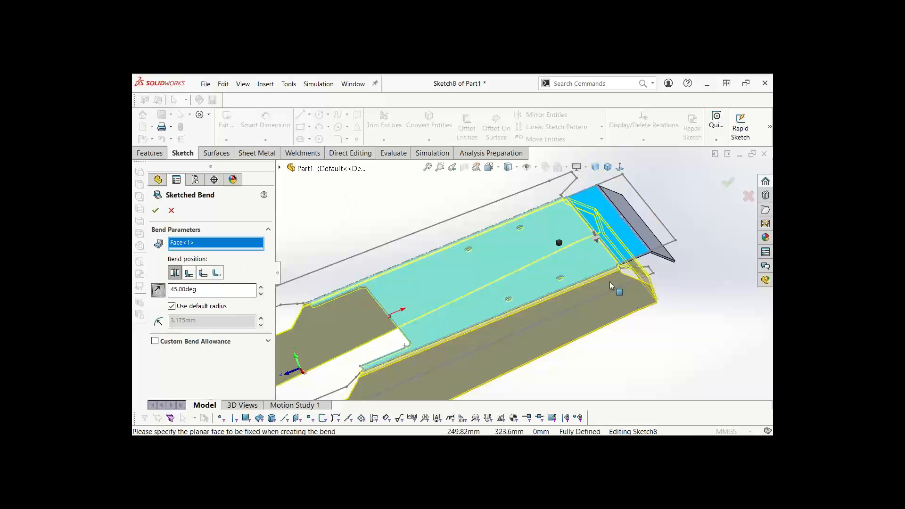
pyautogui.moveTo(610, 283); pyautogui.dragTo(528, 236, button='middle')
pyautogui.click(155, 210)
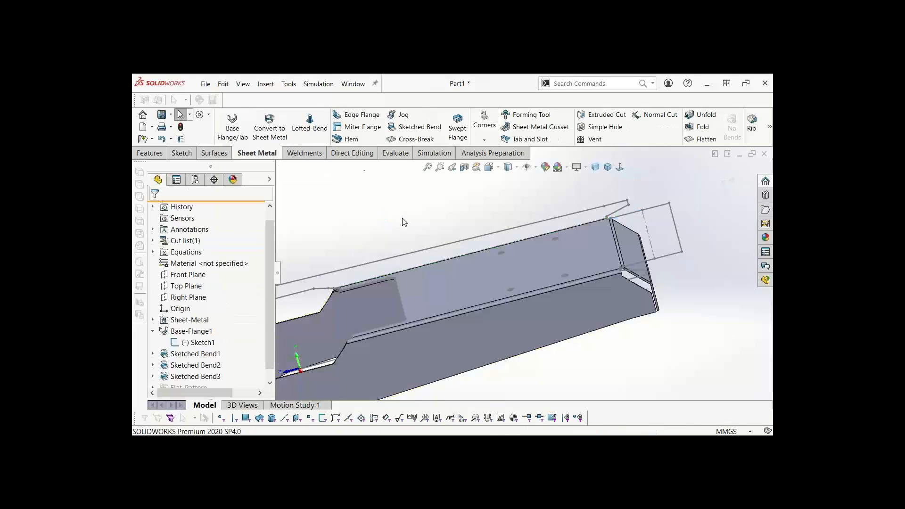
# Examine the folded bracket, and switch to DraftSight to compare it with the original 2D bracket outline
pyautogui.scroll(3, 421, 227)
pyautogui.moveTo(544, 251)
pyautogui.mouseDown(button='middle')
pyautogui.moveTo(464, 265)
pyautogui.moveTo(517, 289)
pyautogui.moveTo(553, 242)
pyautogui.moveTo(523, 262)
pyautogui.moveTo(521, 276)
pyautogui.moveTo(571, 271)
pyautogui.mouseUp(button='middle')
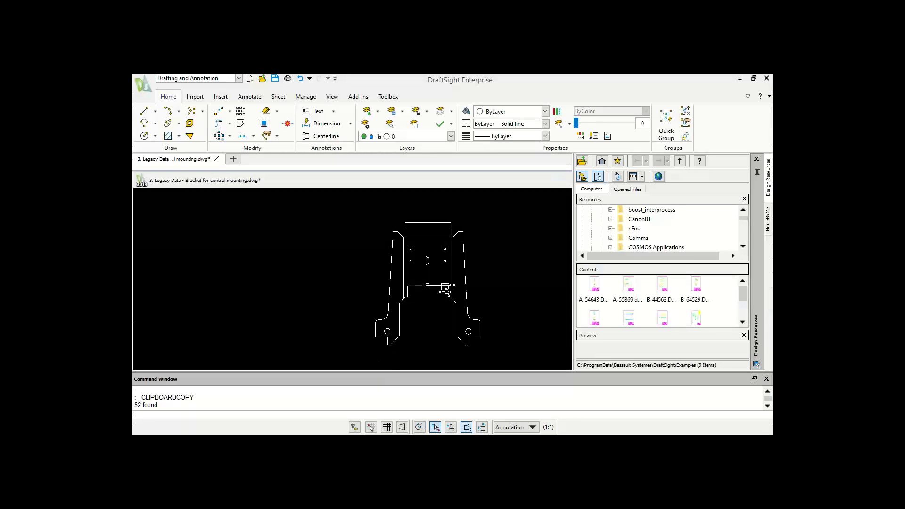
pyautogui.scroll(1, 444, 286)
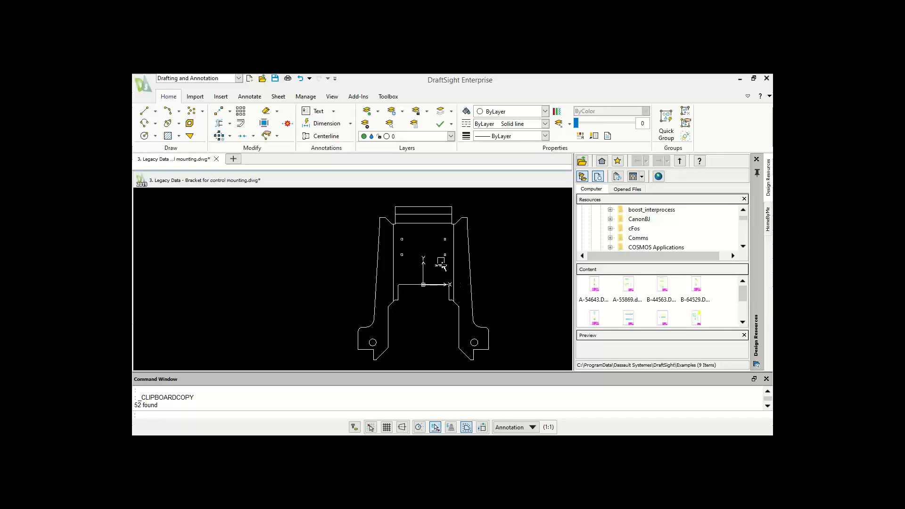
pyautogui.scroll(-3, 441, 260)
pyautogui.scroll(3, 438, 255)
pyautogui.moveTo(426, 219); pyautogui.dragTo(416, 257)
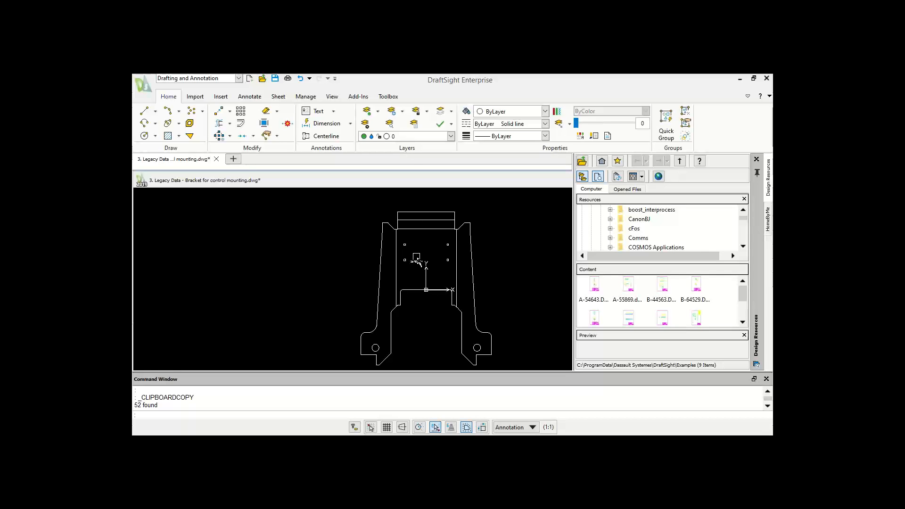
pyautogui.moveTo(417, 259); pyautogui.dragTo(477, 228)
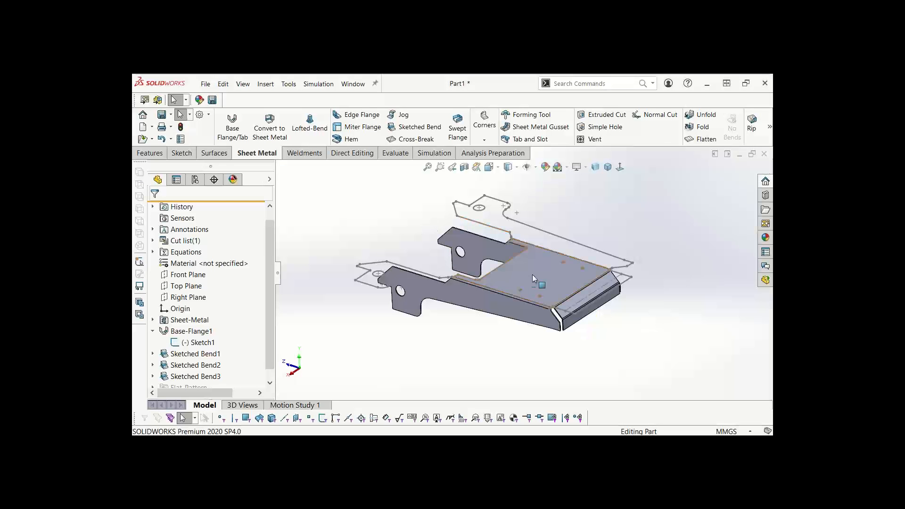
# Back in SOLIDWORKS, flatten the bracket to examine its flat pattern and return it to the folded state
pyautogui.click(534, 278)
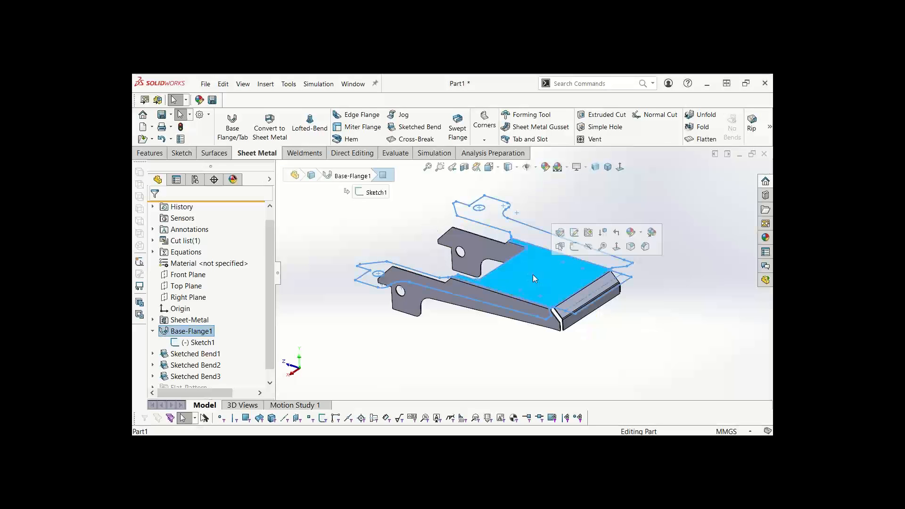
pyautogui.click(417, 235)
pyautogui.moveTo(545, 266); pyautogui.dragTo(556, 307, button='middle')
pyautogui.click(554, 282)
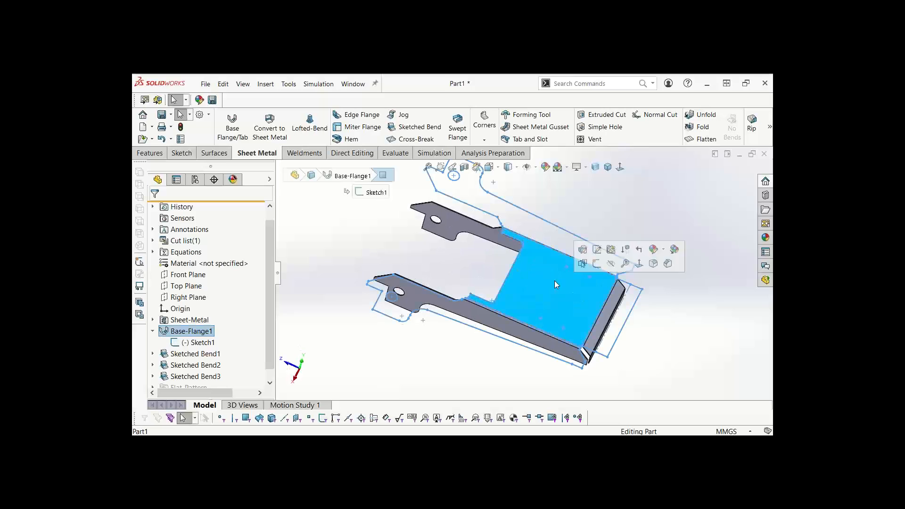
pyautogui.click(669, 228)
pyautogui.click(698, 140)
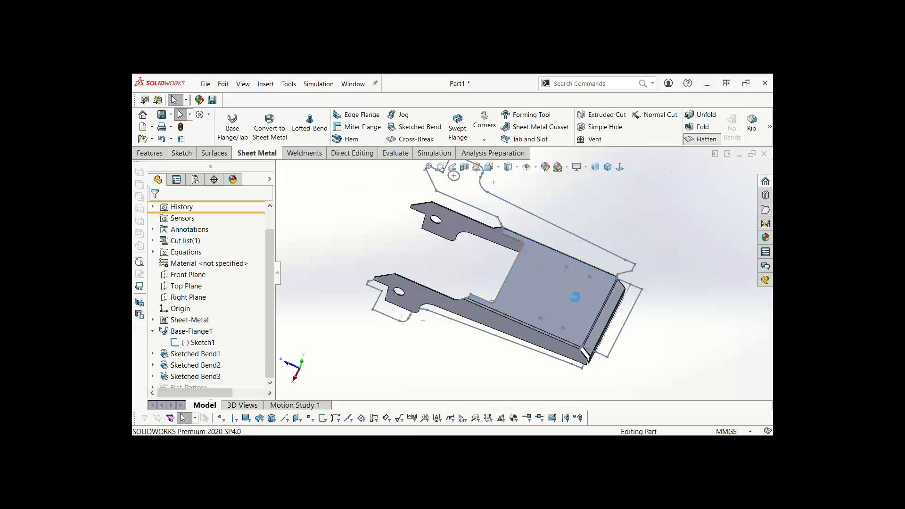
pyautogui.moveTo(451, 271); pyautogui.dragTo(540, 288, button='middle')
pyautogui.scroll(-3, 524, 230)
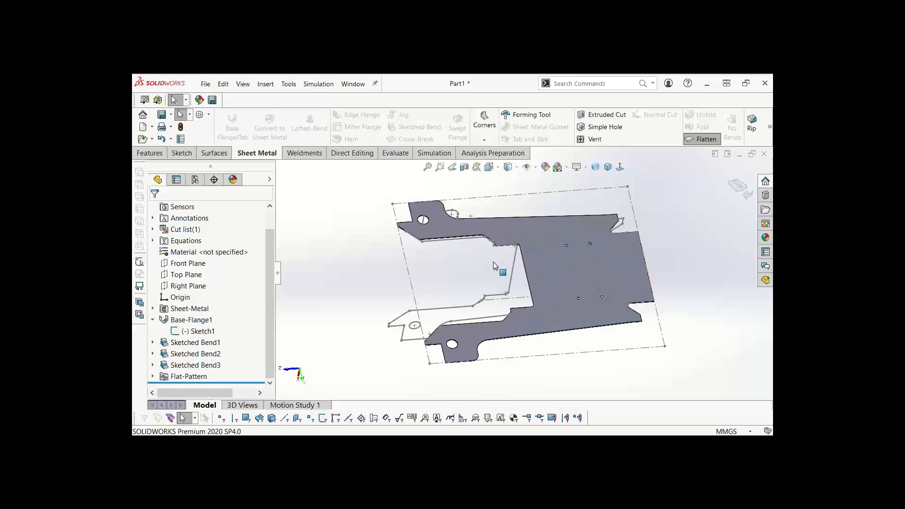
pyautogui.click(712, 140)
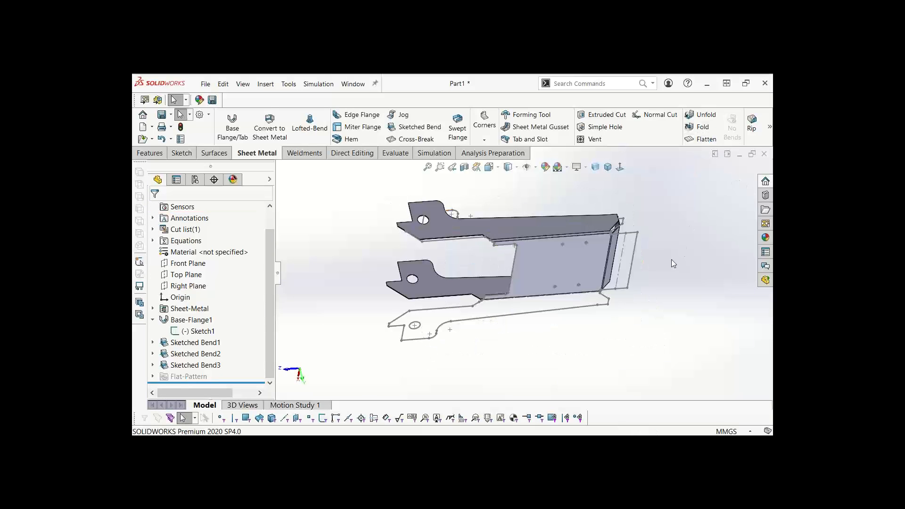
# Expand the Flat-Pattern folder in the feature tree and flatten the bracket
pyautogui.moveTo(672, 259); pyautogui.dragTo(577, 193, button='middle')
pyautogui.moveTo(388, 319)
pyautogui.mouseDown(button='middle')
pyautogui.moveTo(396, 299)
pyautogui.moveTo(399, 324)
pyautogui.mouseUp(button='middle')
pyautogui.click(152, 377)
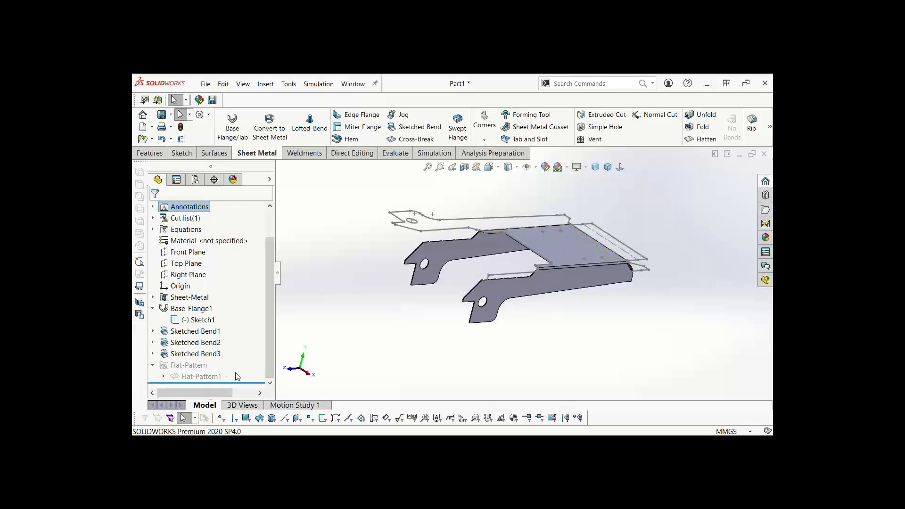
pyautogui.click(703, 139)
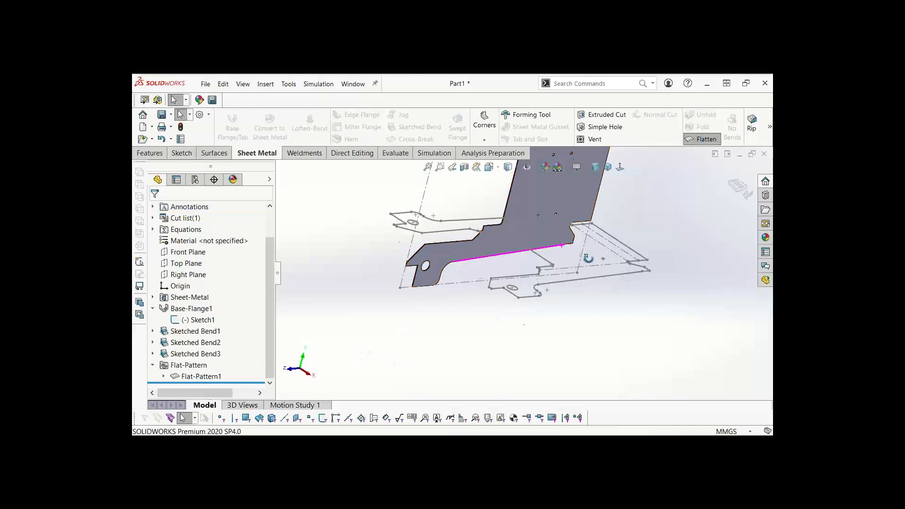
pyautogui.moveTo(588, 258); pyautogui.dragTo(590, 324, button='middle')
pyautogui.scroll(5, 583, 313)
pyautogui.moveTo(536, 290); pyautogui.dragTo(543, 271, button='middle')
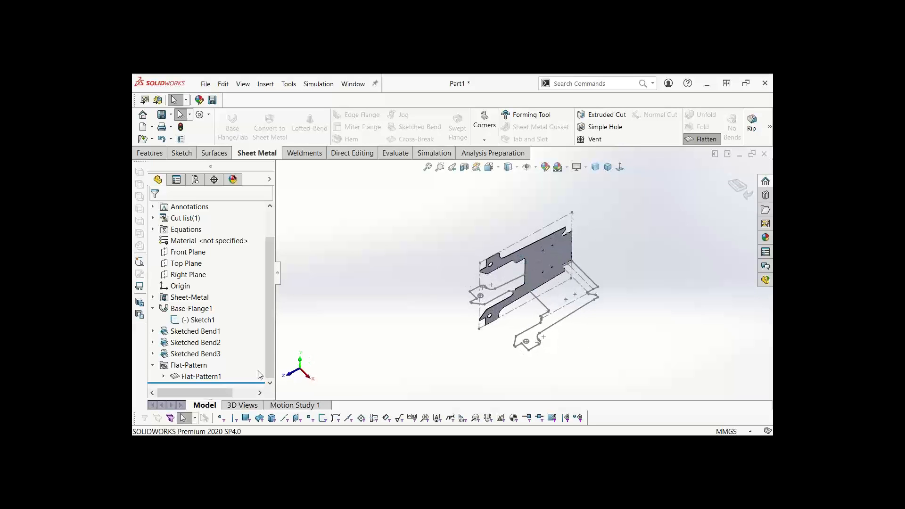
pyautogui.click(210, 376)
pyautogui.click(215, 348)
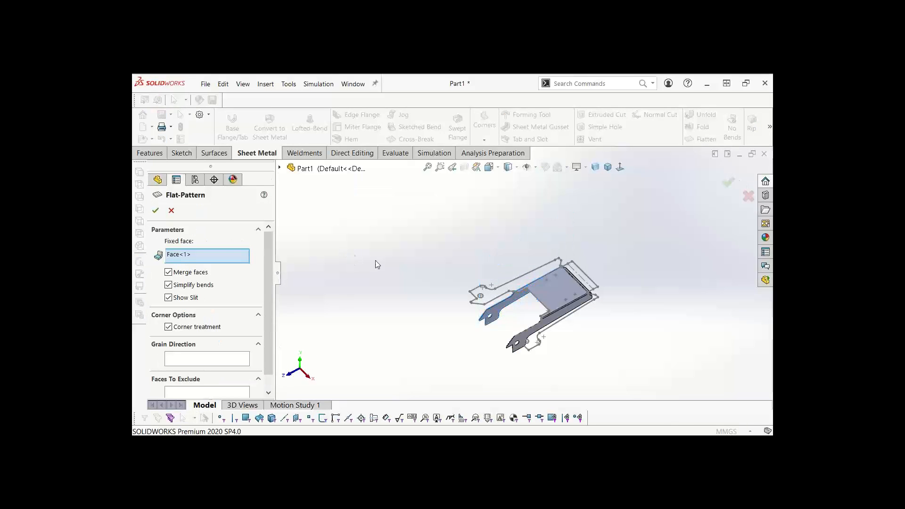
pyautogui.click(203, 258)
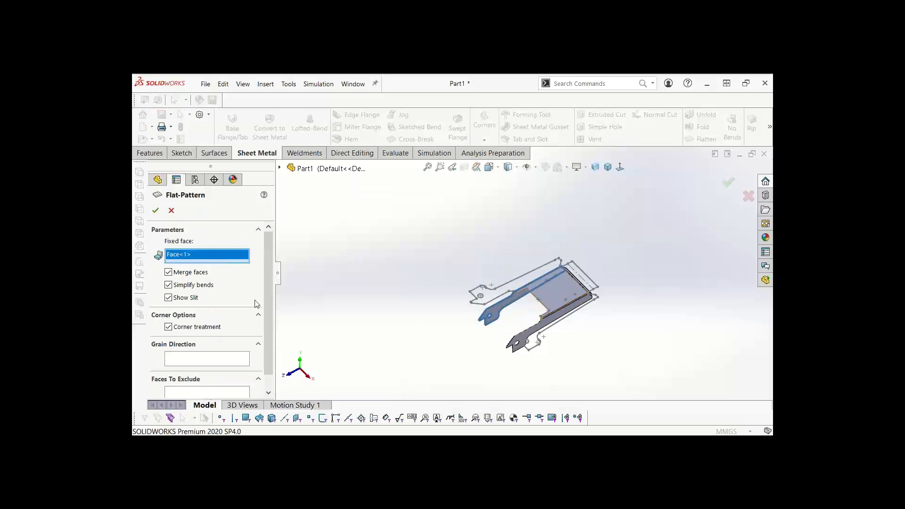
pyautogui.click(171, 211)
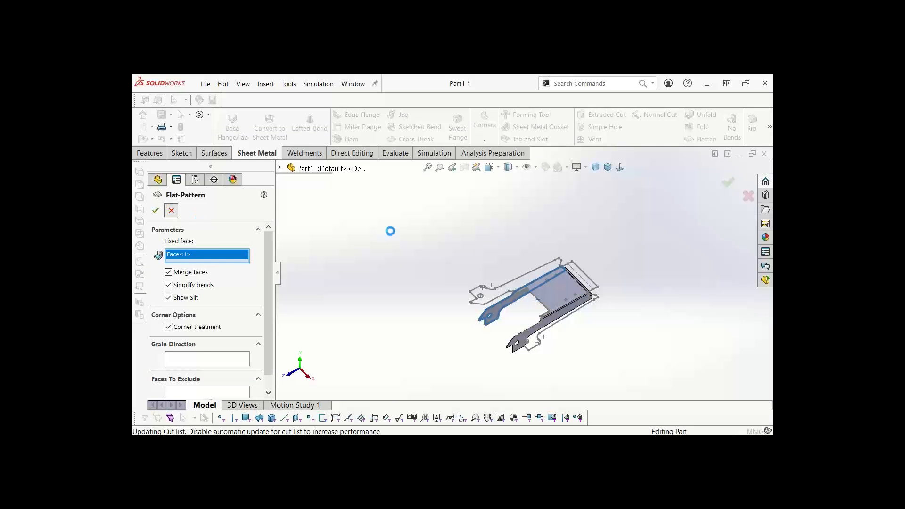
pyautogui.click(706, 140)
pyautogui.click(706, 140)
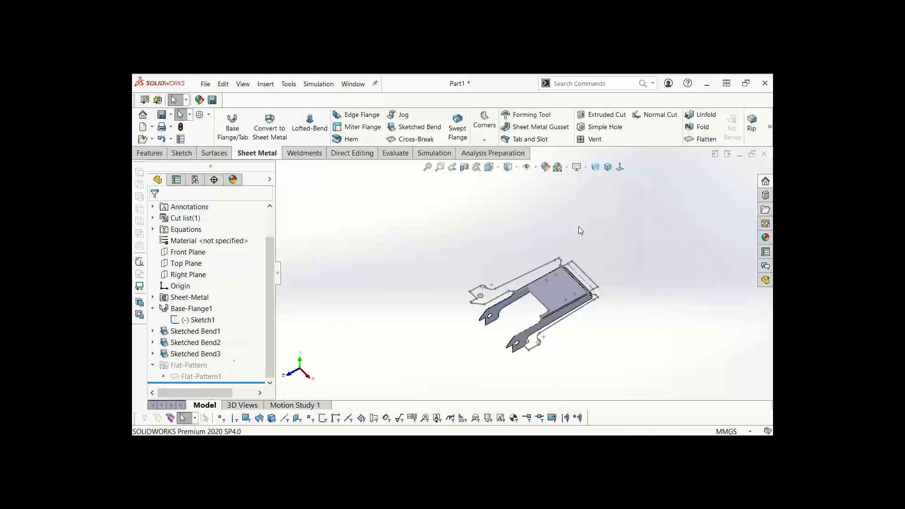
pyautogui.click(706, 140)
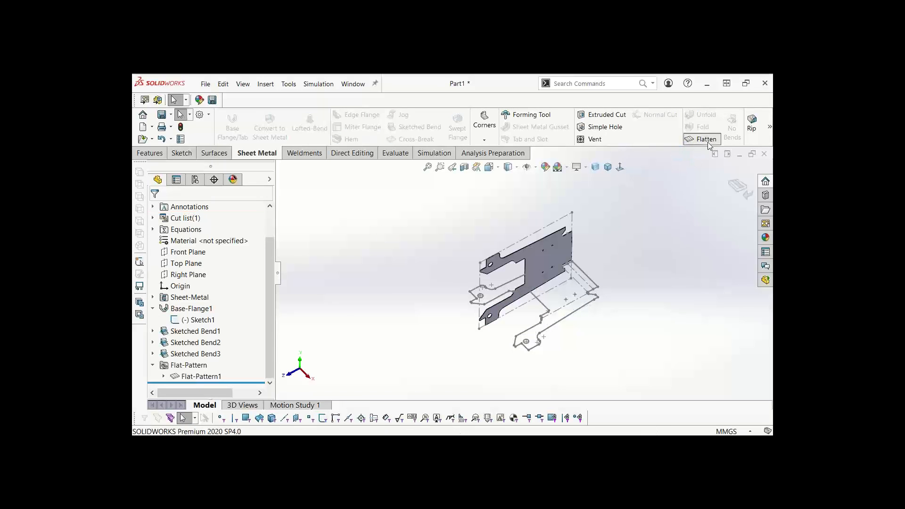
# Edit the Flat-Pattern feature to use the bracket's central rectangular face as the fixed face
pyautogui.click(201, 376)
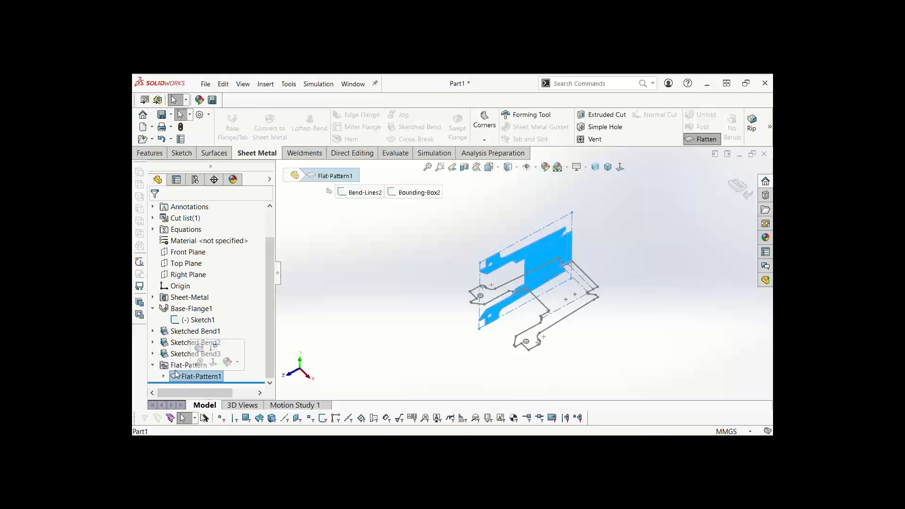
pyautogui.rightClick(192, 377)
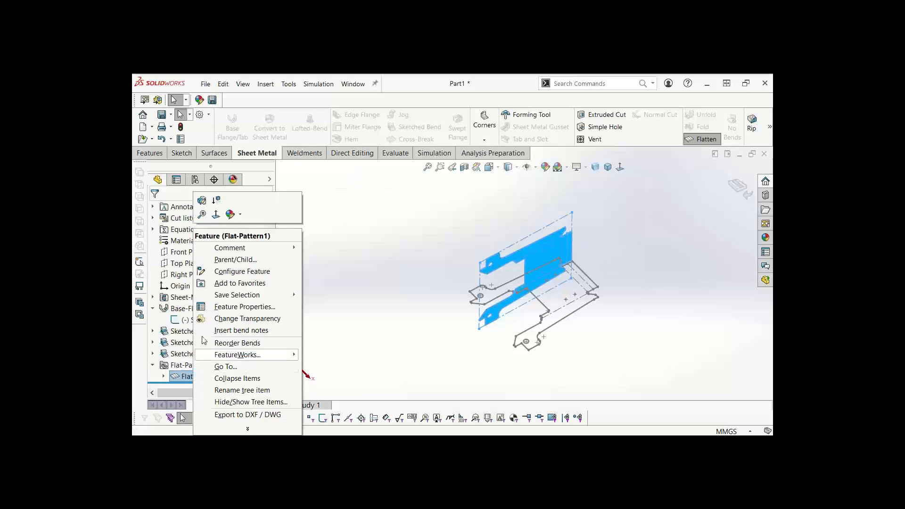
pyautogui.click(200, 199)
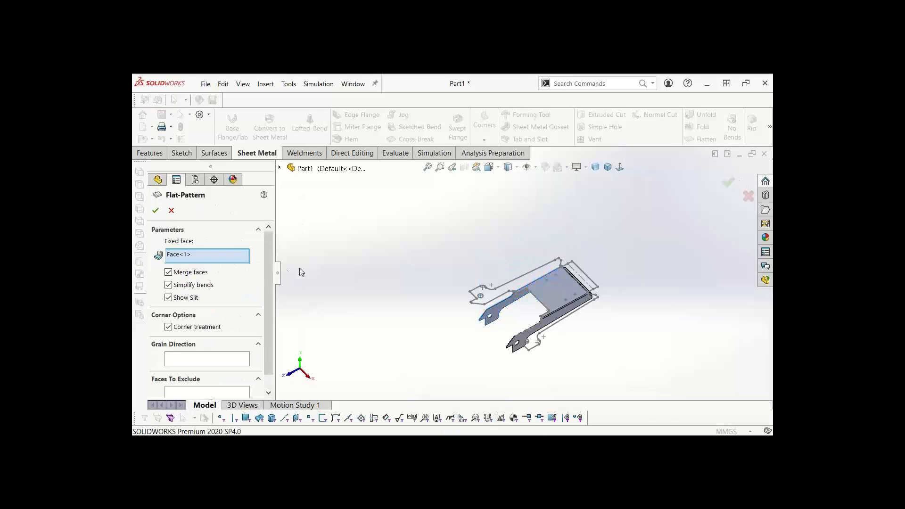
pyautogui.click(188, 260)
pyautogui.moveTo(574, 327); pyautogui.dragTo(453, 307, button='middle')
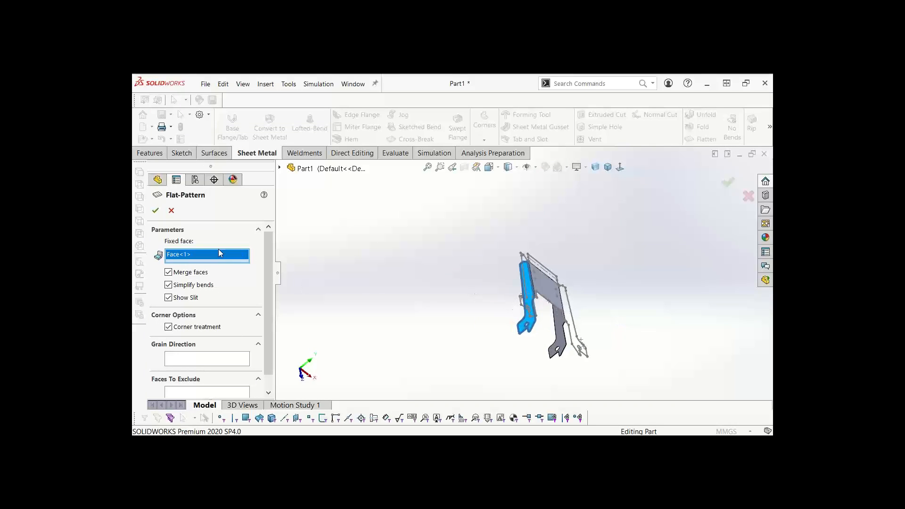
pyautogui.moveTo(511, 290); pyautogui.dragTo(467, 251, button='middle')
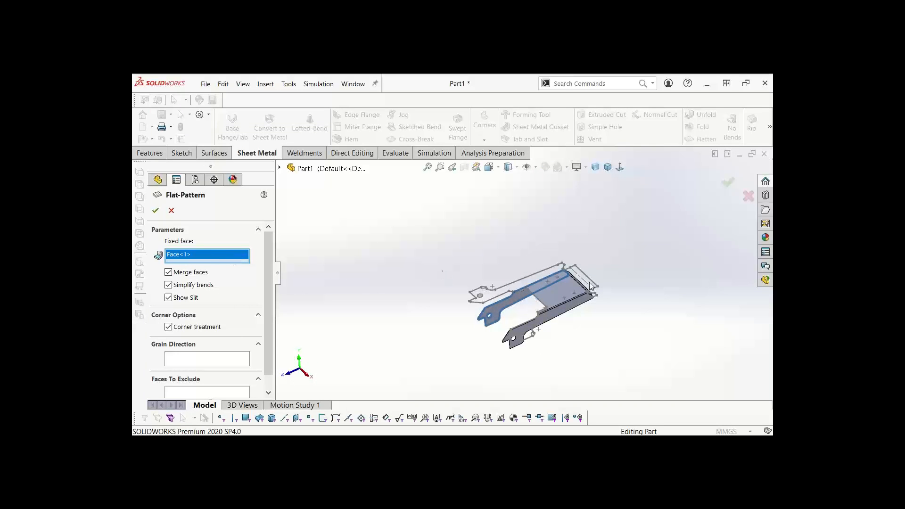
pyautogui.click(547, 293)
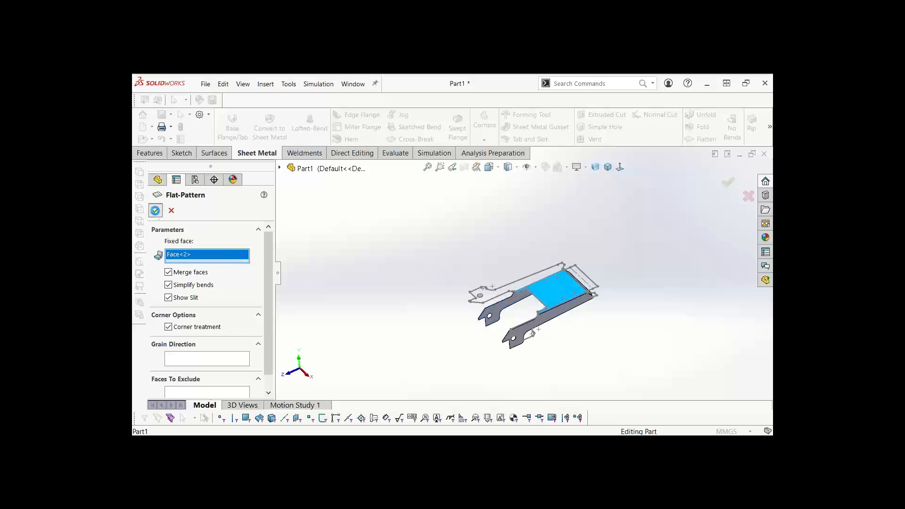
pyautogui.scroll(-5, 559, 299)
pyautogui.moveTo(527, 287)
pyautogui.mouseDown(button='middle')
pyautogui.moveTo(521, 264)
pyautogui.moveTo(524, 287)
pyautogui.moveTo(526, 269)
pyautogui.moveTo(528, 282)
pyautogui.mouseUp(button='middle')
pyautogui.scroll(2, 361, 241)
# Switch to PowerPoint and start the slide show from the "Conversion of 2D Legacy Data" slide
pyautogui.click(416, 241)
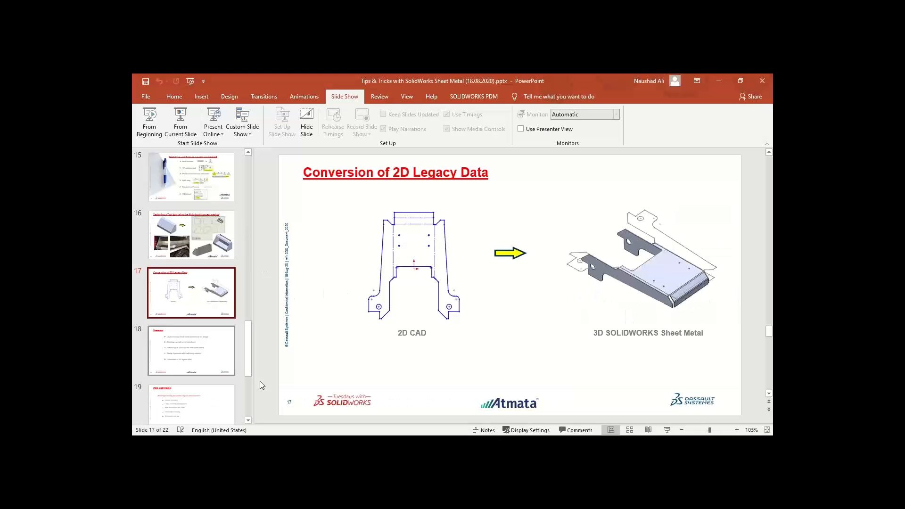
pyautogui.click(665, 430)
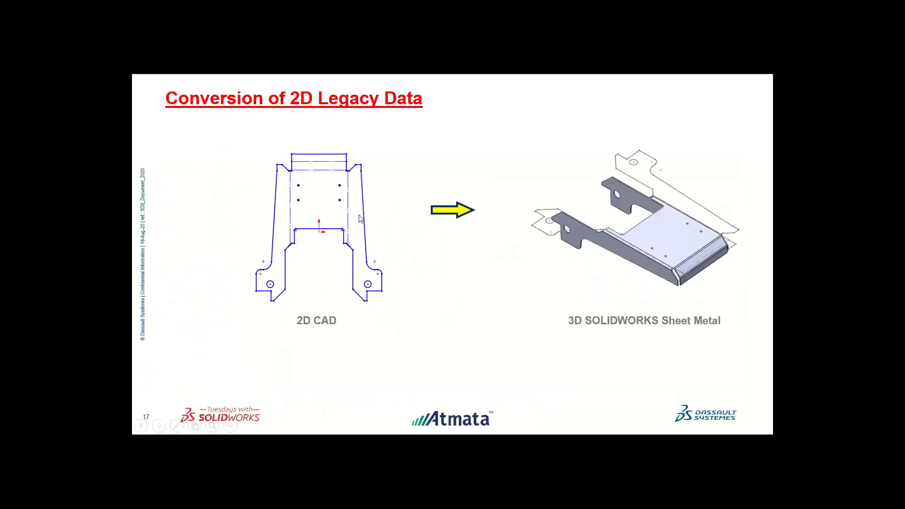
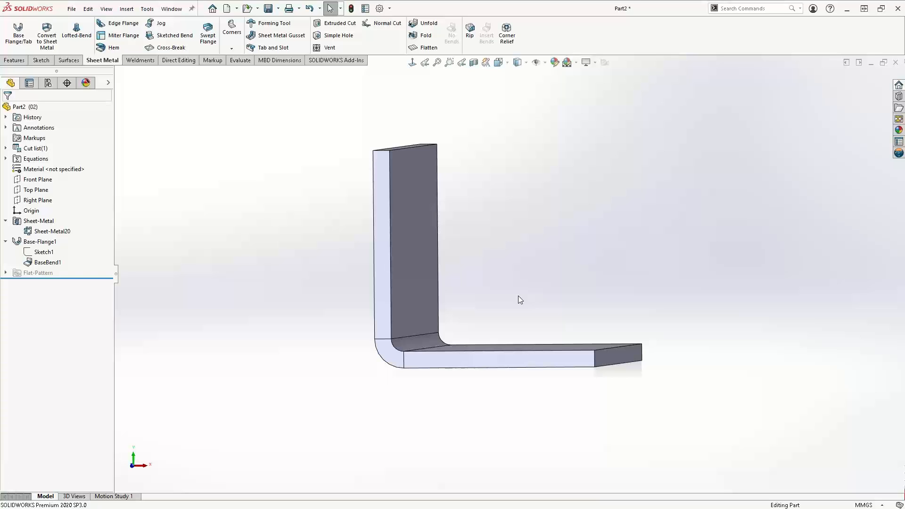
# In SOLIDWORKS, examine the L-shaped part's profile sketch dimensions and its base flange
pyautogui.click(44, 252)
pyautogui.moveTo(470, 274); pyautogui.dragTo(493, 275, button='middle')
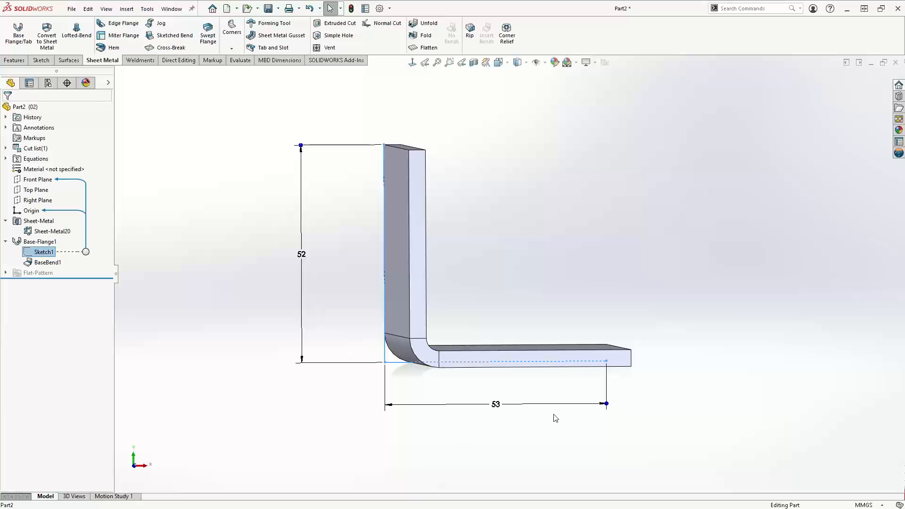
pyautogui.moveTo(526, 281)
pyautogui.mouseDown(button='middle')
pyautogui.moveTo(510, 280)
pyautogui.moveTo(510, 290)
pyautogui.mouseUp(button='middle')
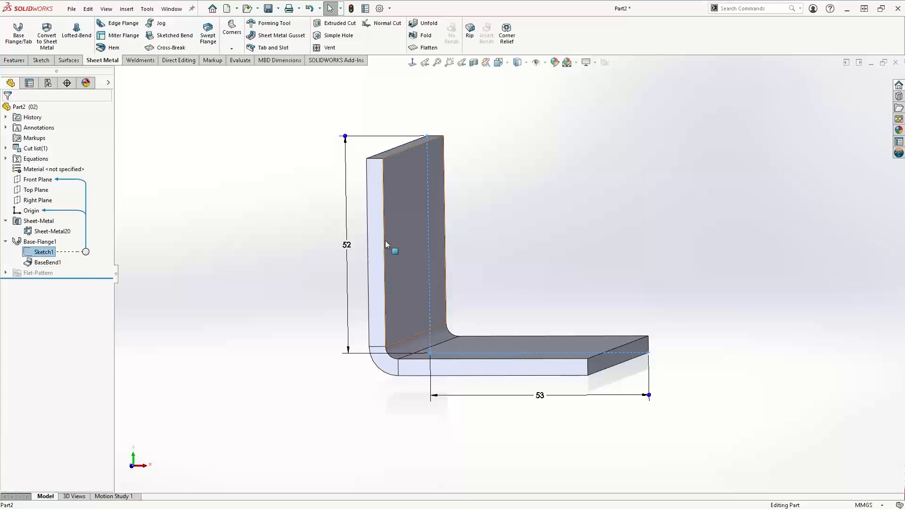
pyautogui.click(46, 243)
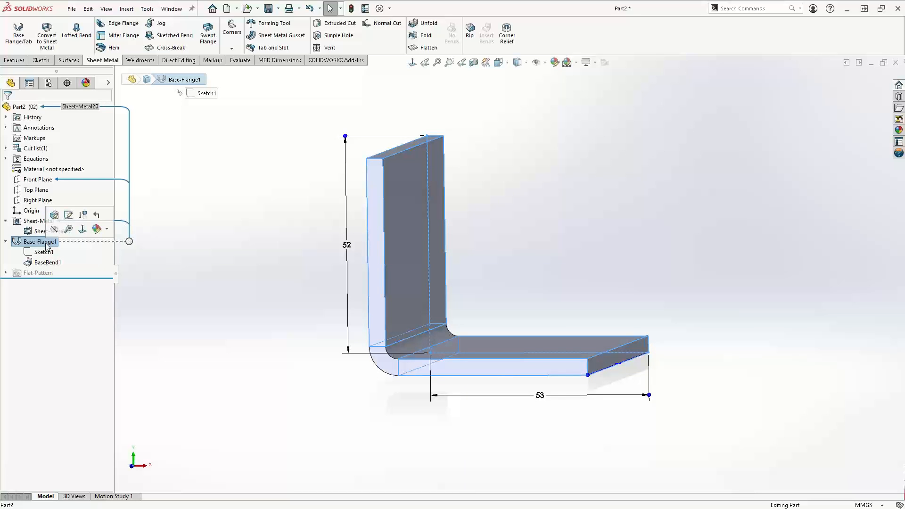
pyautogui.click(252, 224)
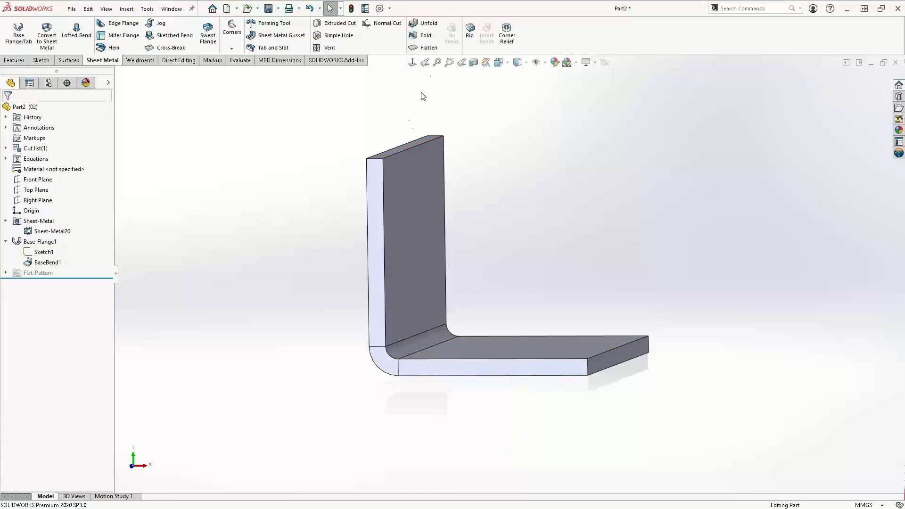
# Flatten the L-shaped part and measure the flat blank's lower long edge
pyautogui.click(425, 47)
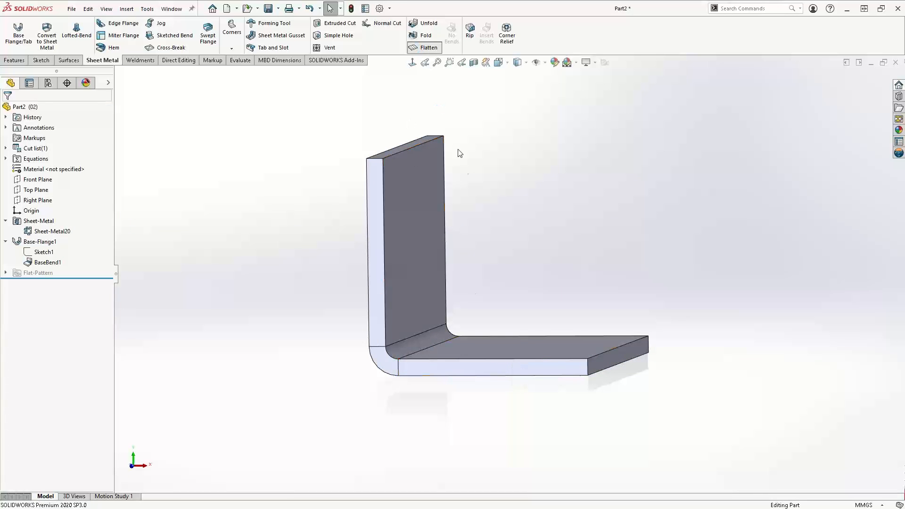
pyautogui.click(438, 376)
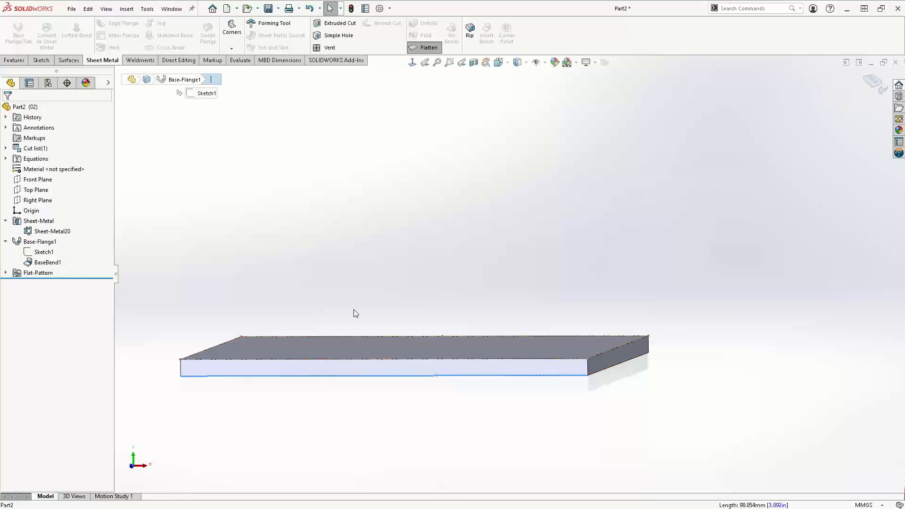
# Set the Sheet-Metal feature's K-Factor to 0.65 and measure the flat blank's lower long edge again
pyautogui.rightClick(34, 221)
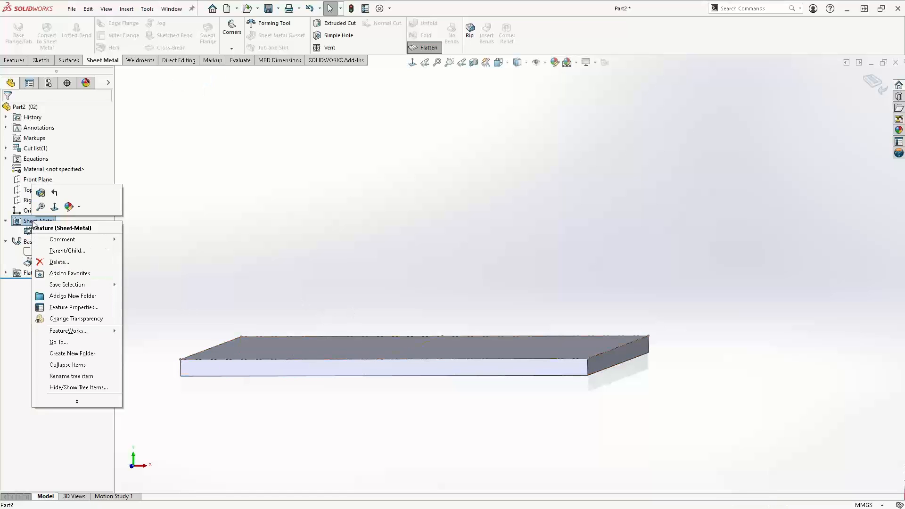
pyautogui.click(40, 193)
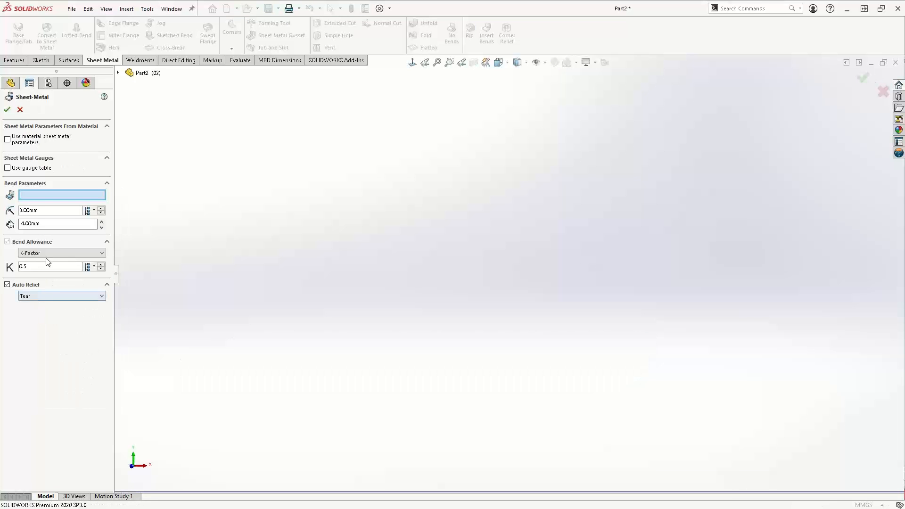
pyautogui.click(36, 266)
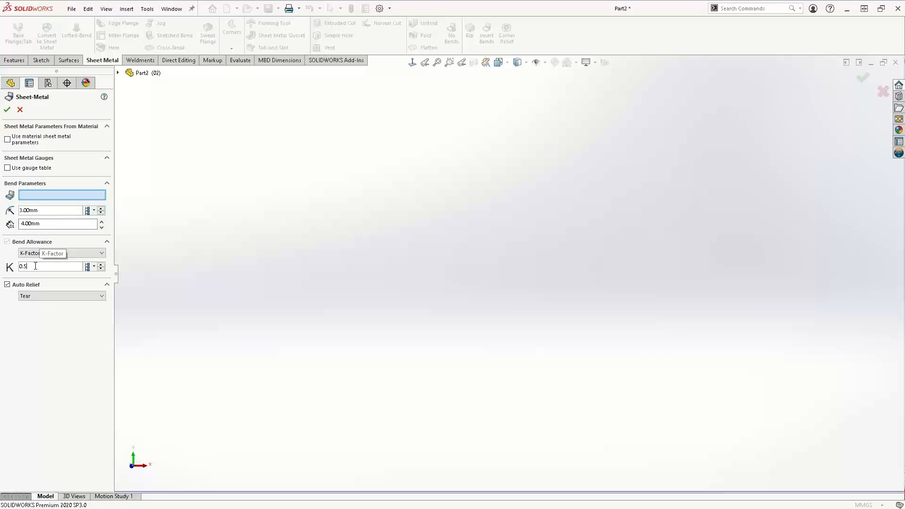
pyautogui.press('BackSpace')
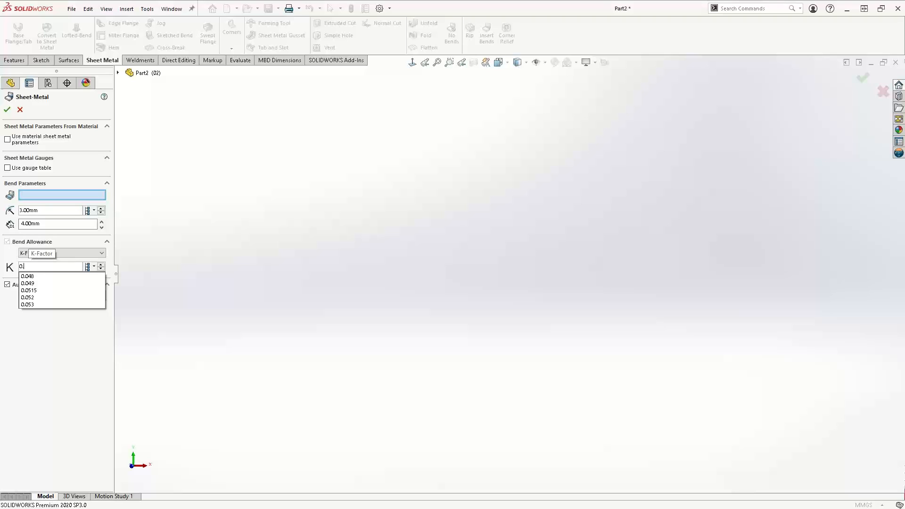
pyautogui.write('65')
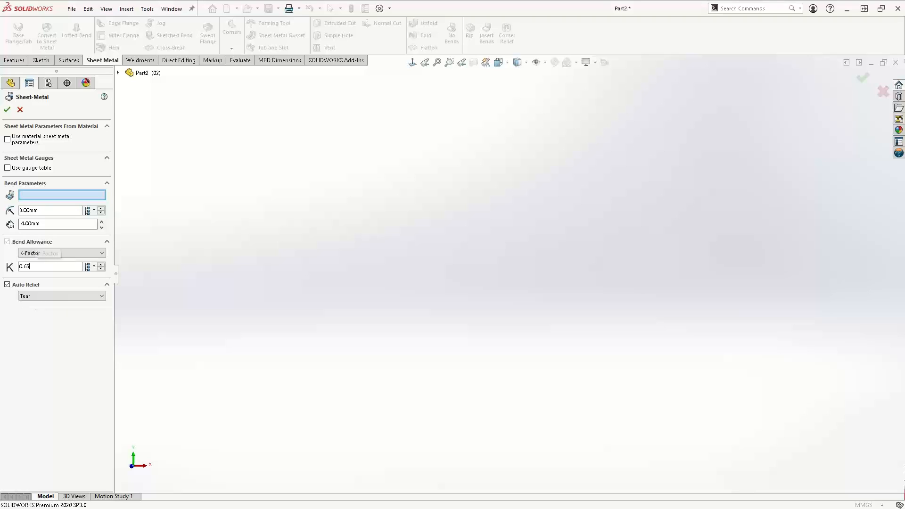
pyautogui.click(7, 109)
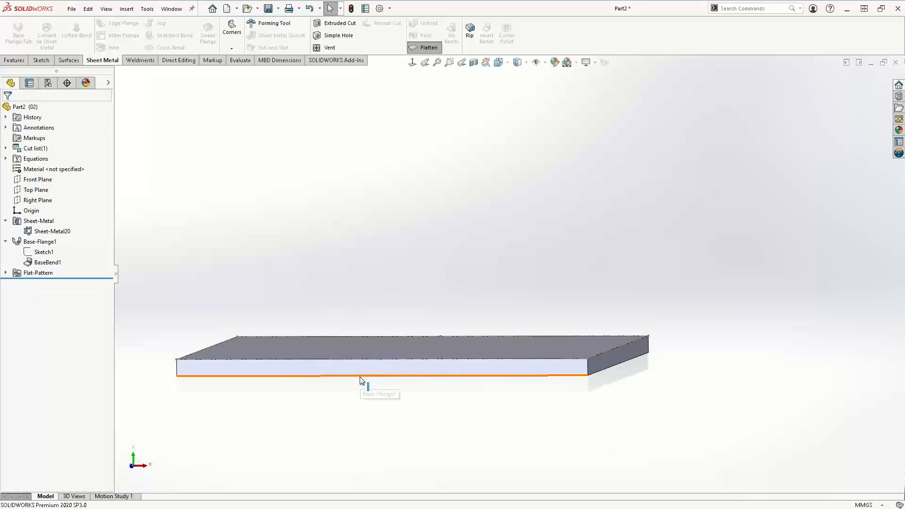
pyautogui.click(362, 377)
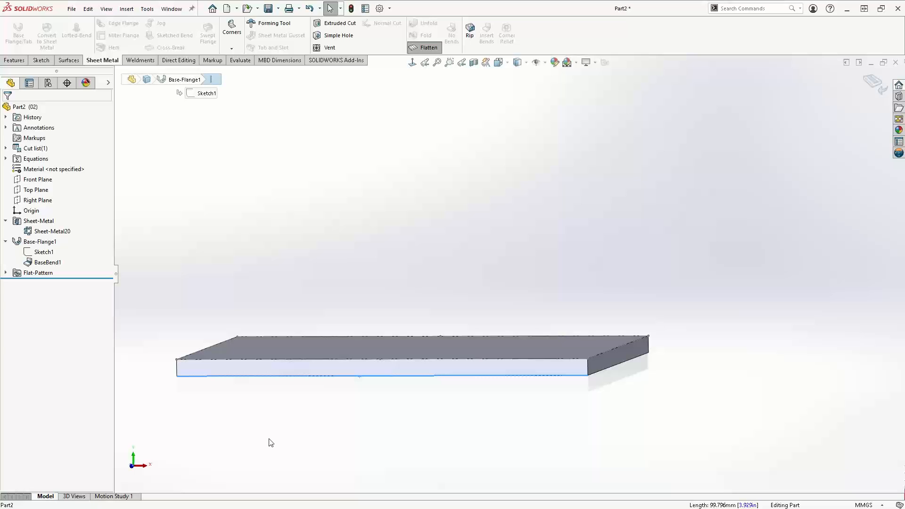
pyautogui.rightClick(33, 241)
pyautogui.click(39, 213)
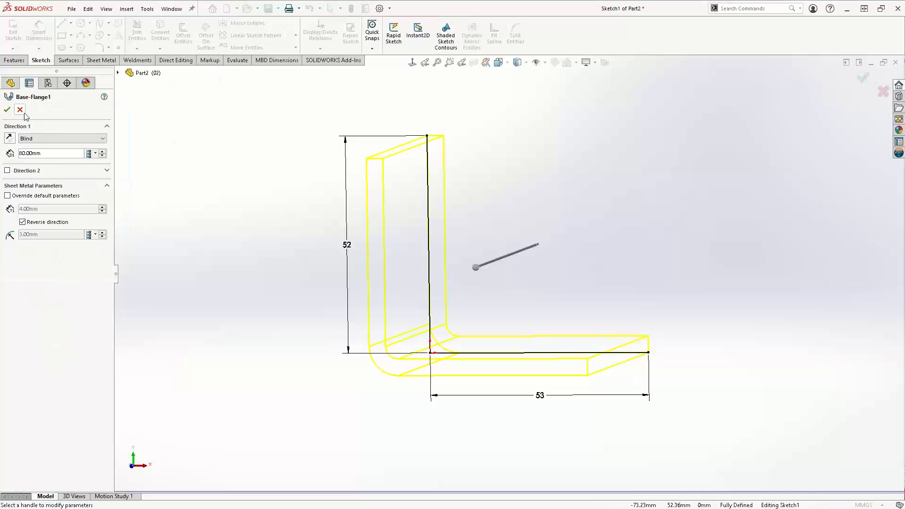
pyautogui.click(7, 110)
# Set the Sheet-Metal feature's K-Factor to 0.685 and measure the upper long edge of the flat blank's front face
pyautogui.rightClick(30, 221)
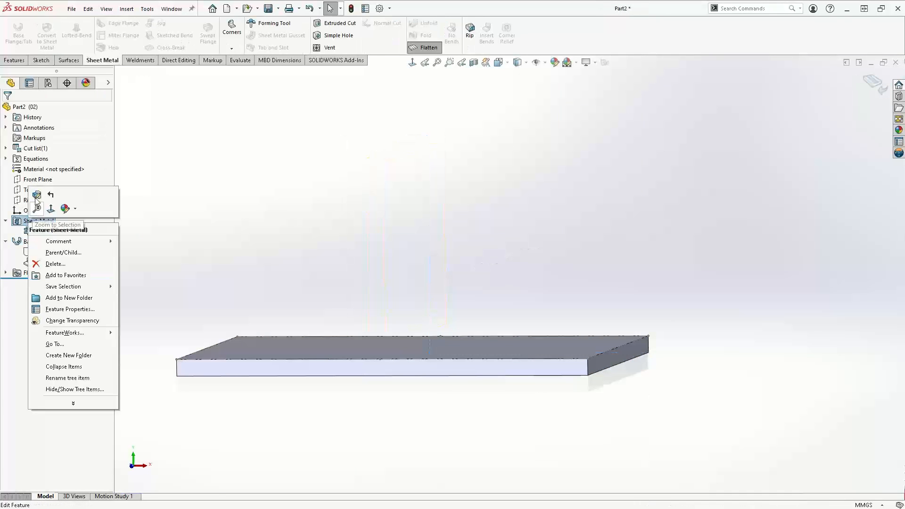
pyautogui.click(38, 203)
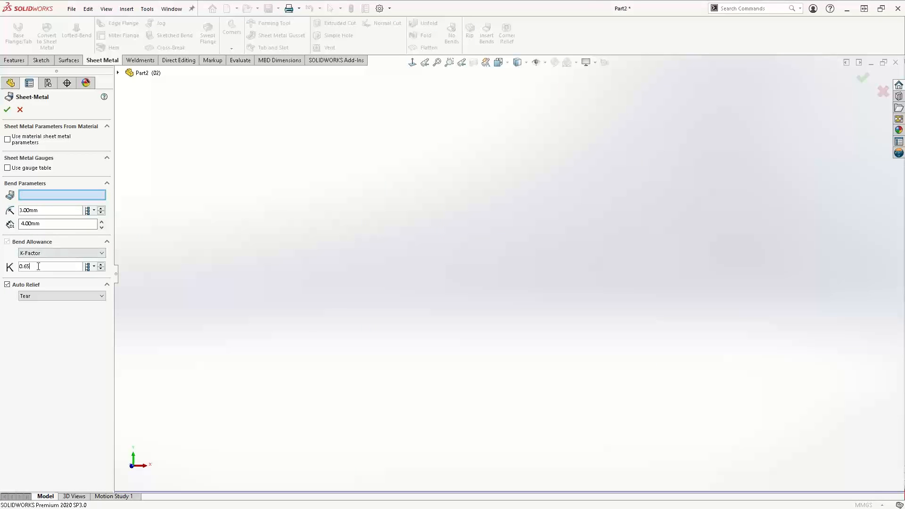
pyautogui.click(31, 267)
pyautogui.press('BackSpace')
pyautogui.write('85')
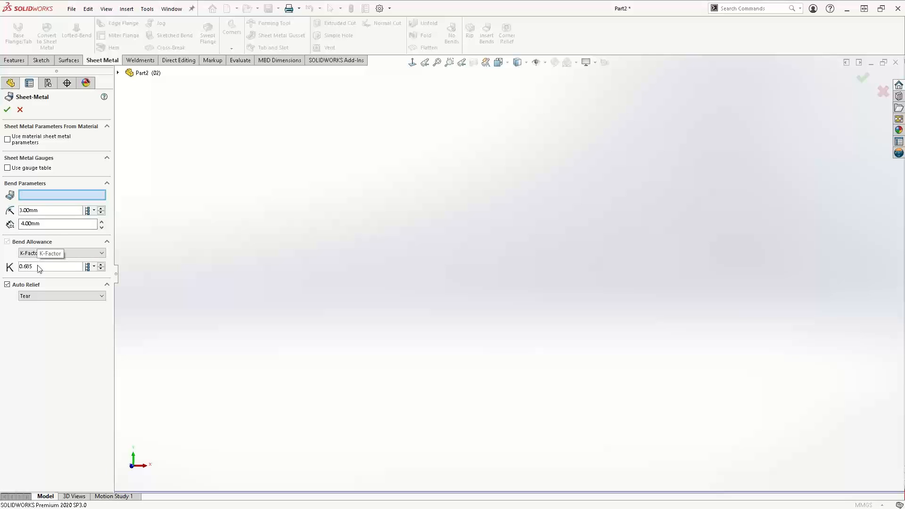
pyautogui.click(5, 112)
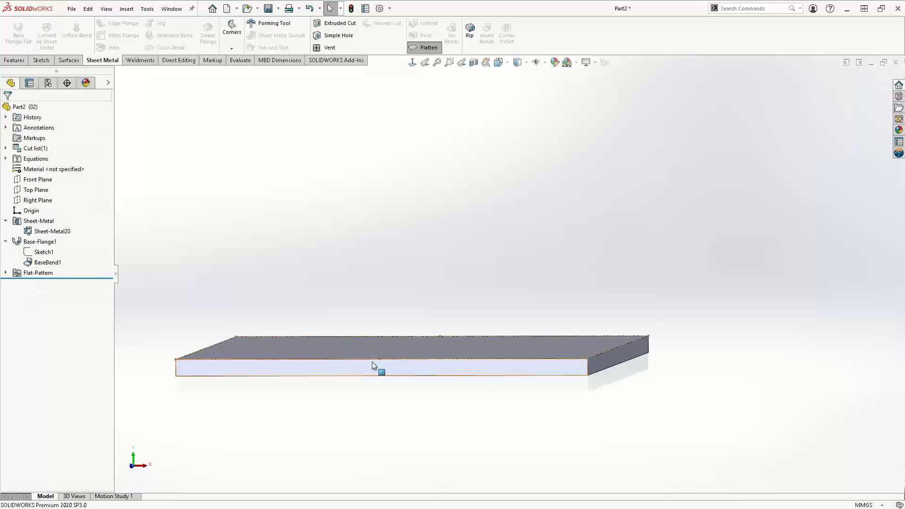
pyautogui.click(372, 361)
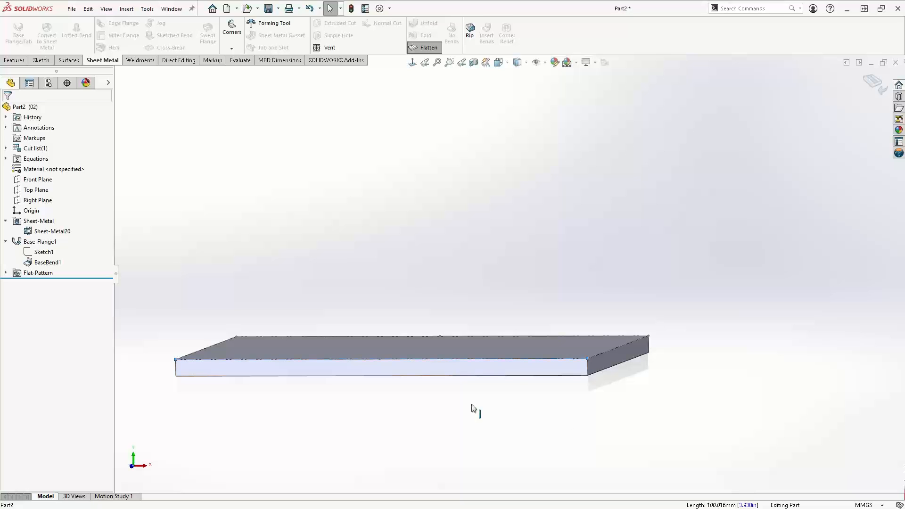
# Review the Sheet-Metal feature's bend radius, thickness and K-Factor, and close it without changes
pyautogui.rightClick(31, 223)
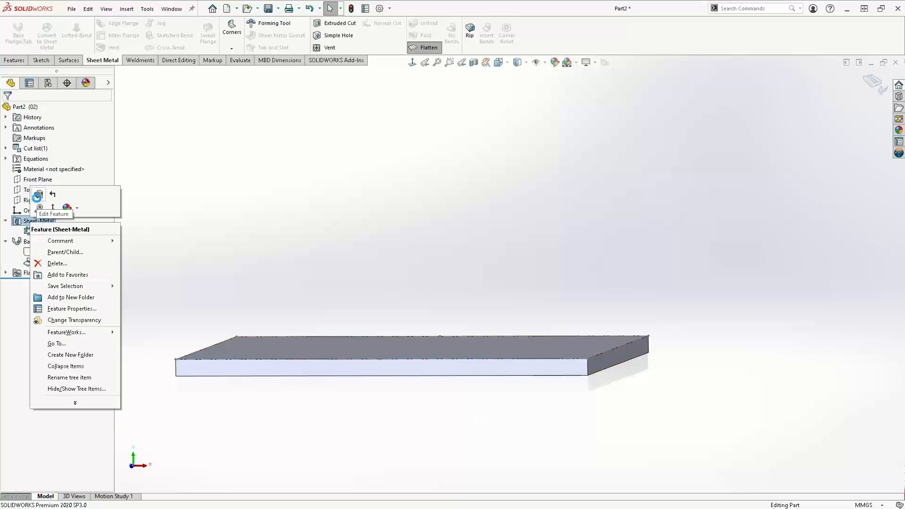
pyautogui.click(39, 194)
pyautogui.click(38, 224)
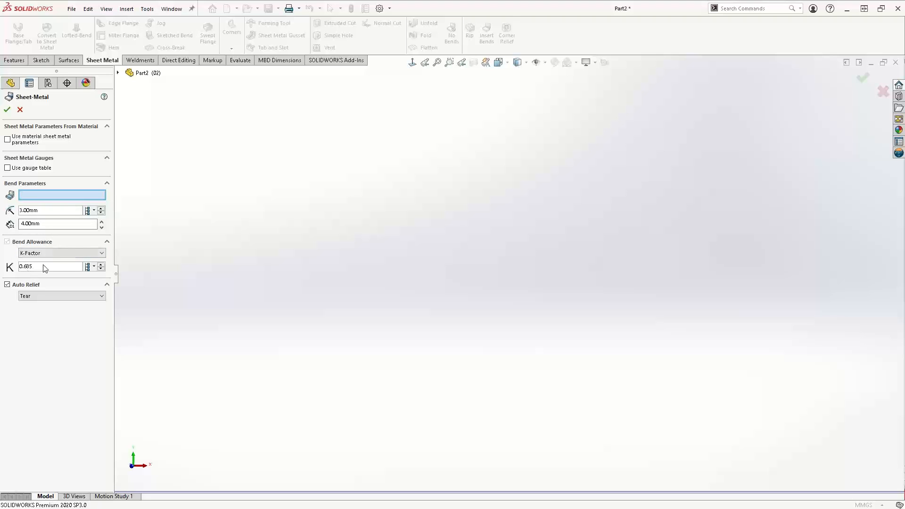
pyautogui.click(20, 112)
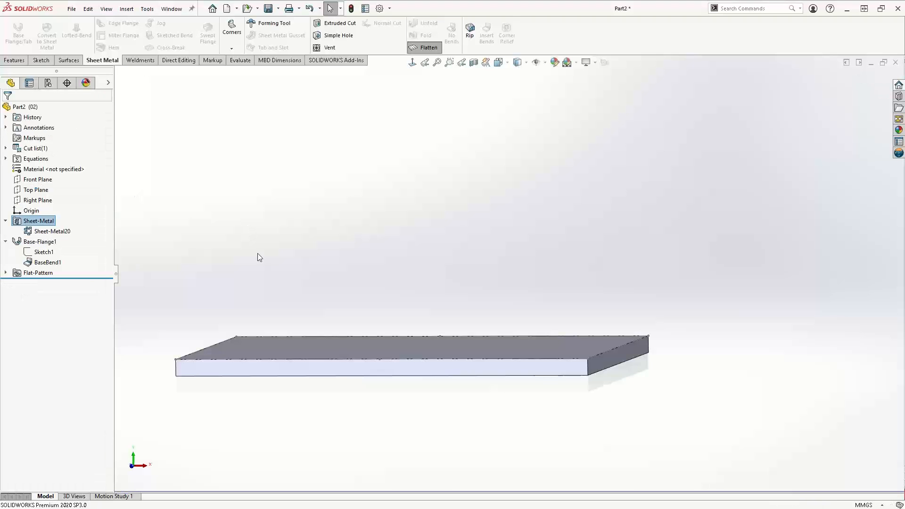
# Return the L-shaped part to its folded state and examine the side face of its bend
pyautogui.click(424, 46)
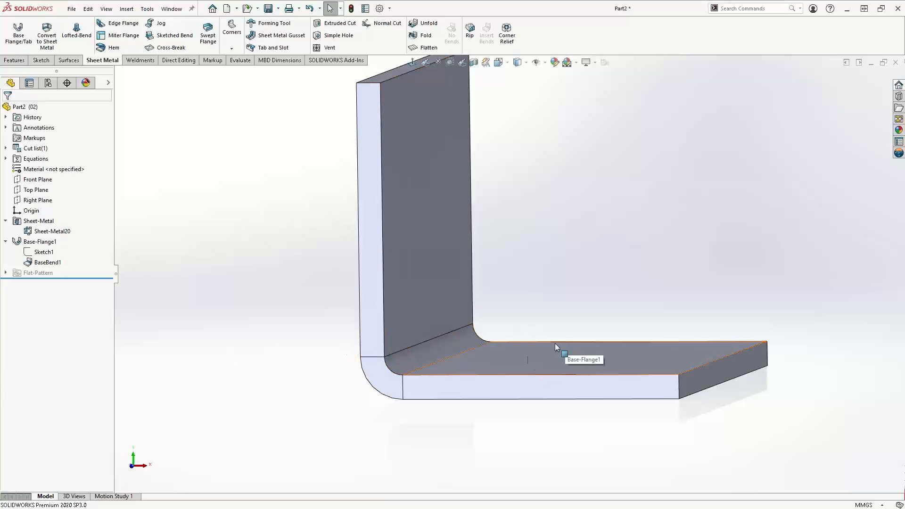
pyautogui.scroll(-1, 458, 358)
pyautogui.scroll(-2, 424, 365)
pyautogui.scroll(-1, 335, 333)
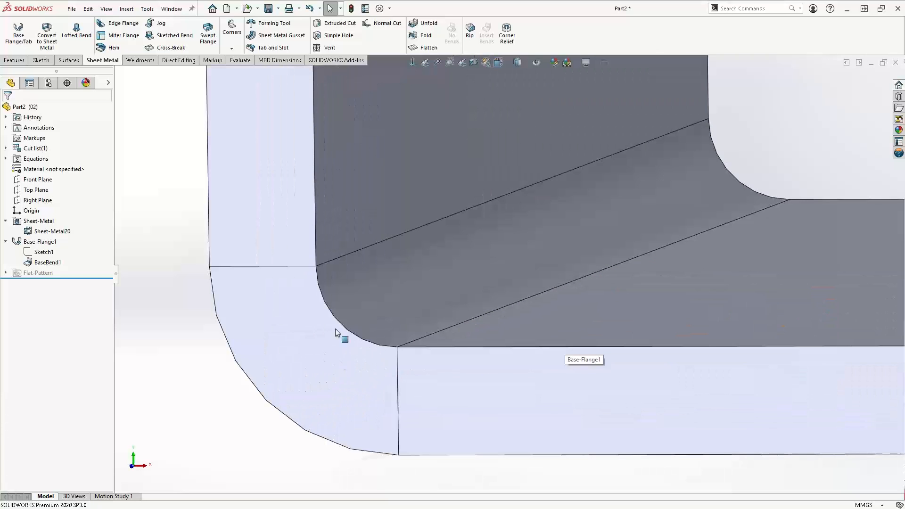
pyautogui.scroll(-1, 302, 341)
pyautogui.click(302, 342)
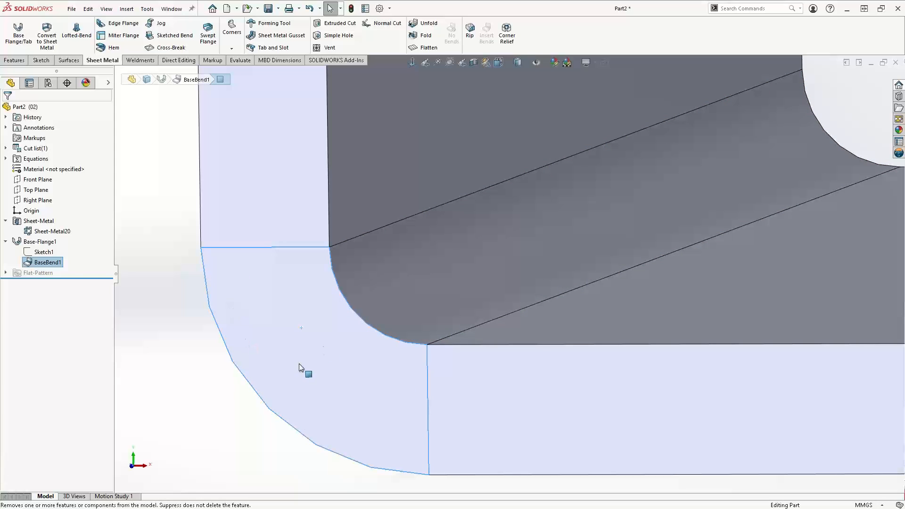
pyautogui.scroll(5, 347, 332)
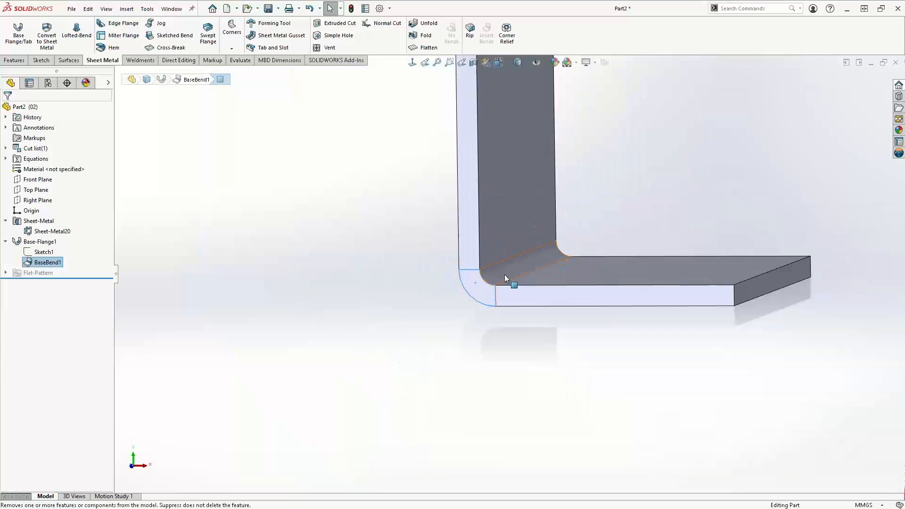
pyautogui.scroll(-5, 487, 283)
pyautogui.scroll(-3, 488, 282)
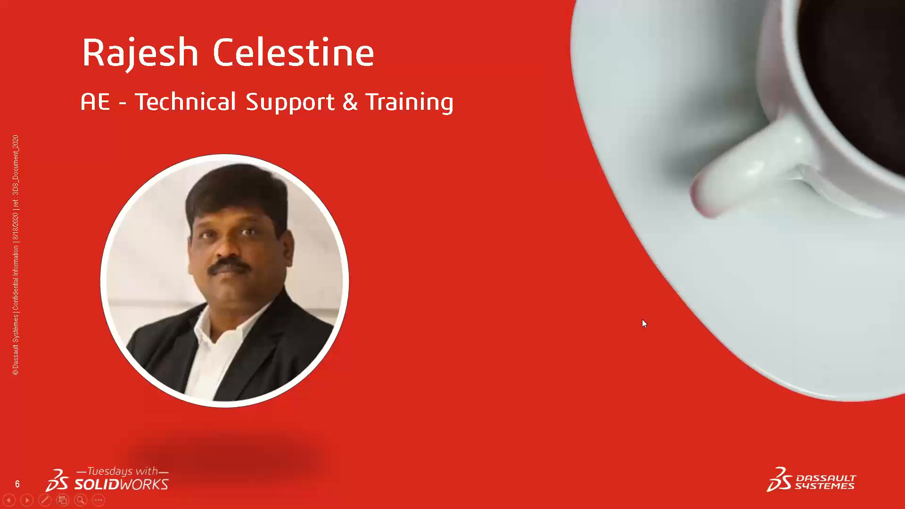
pyautogui.click(513, 265)
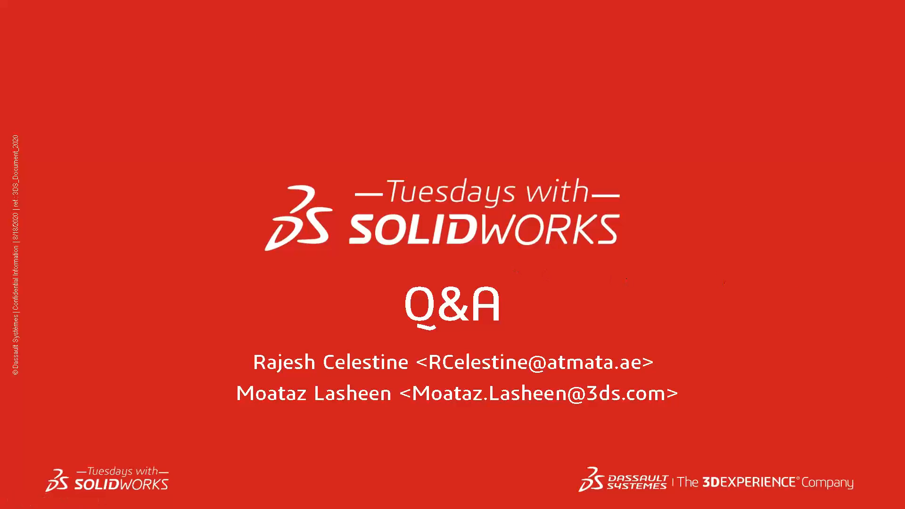
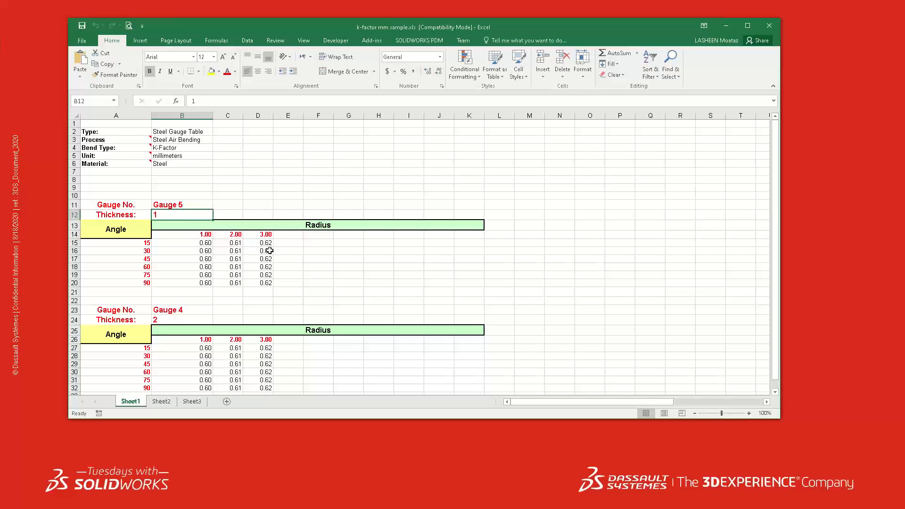
# In the k-factor mm sample.xls workbook, examine how the Gauge 5 table relates thickness, bend radius and angle to the K-Factor
pyautogui.click(204, 234)
pyautogui.moveTo(234, 234); pyautogui.dragTo(259, 234)
pyautogui.hotkey('ctrl', 'c')
pyautogui.click(202, 244)
pyautogui.click(204, 253)
pyautogui.click(201, 265)
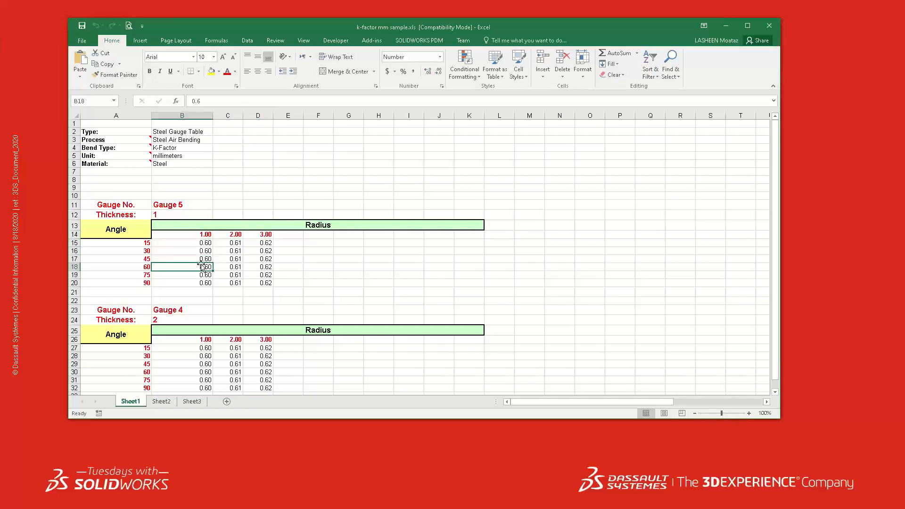
pyautogui.click(157, 217)
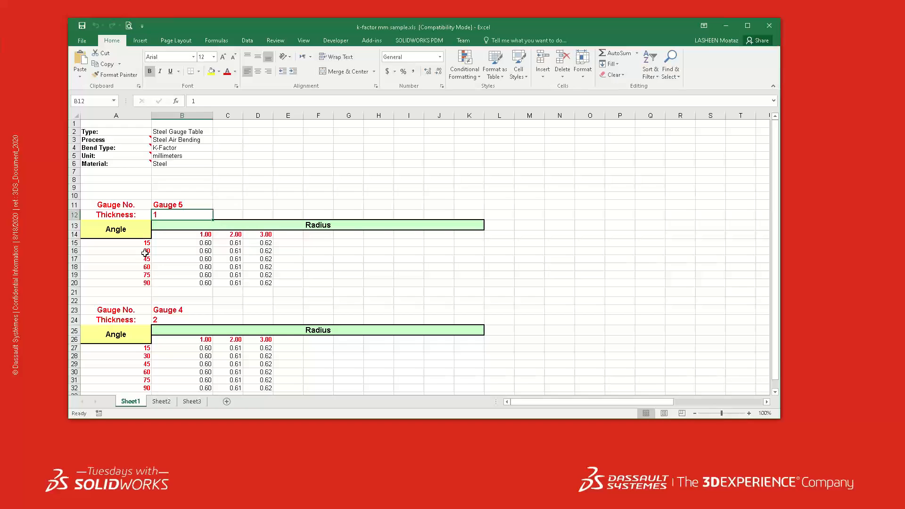
pyautogui.click(139, 283)
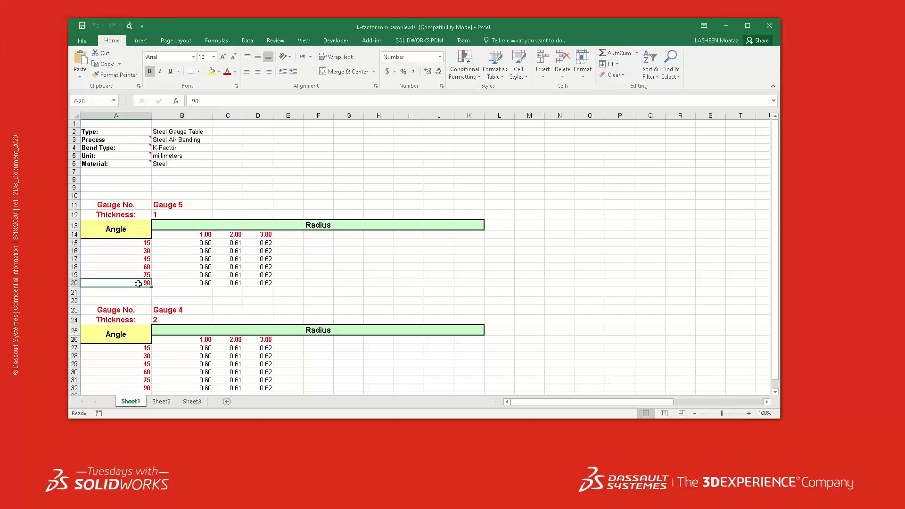
pyautogui.click(187, 234)
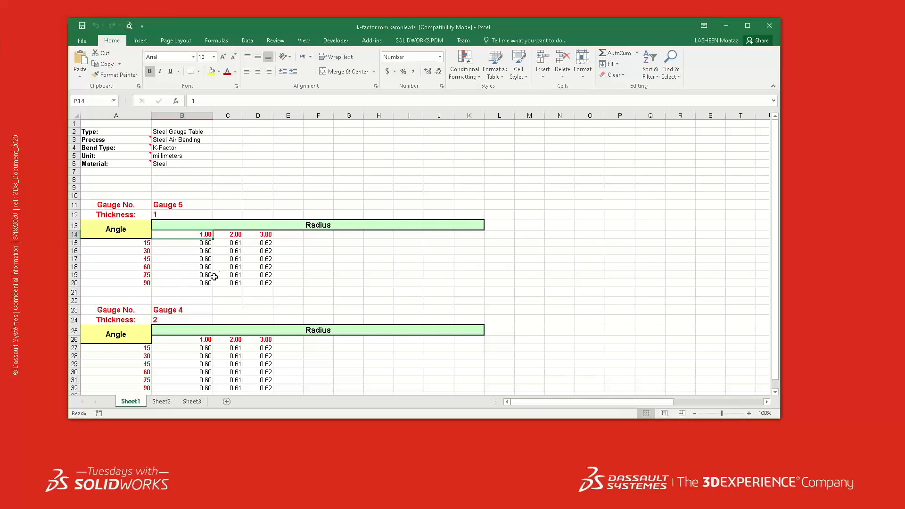
pyautogui.click(195, 267)
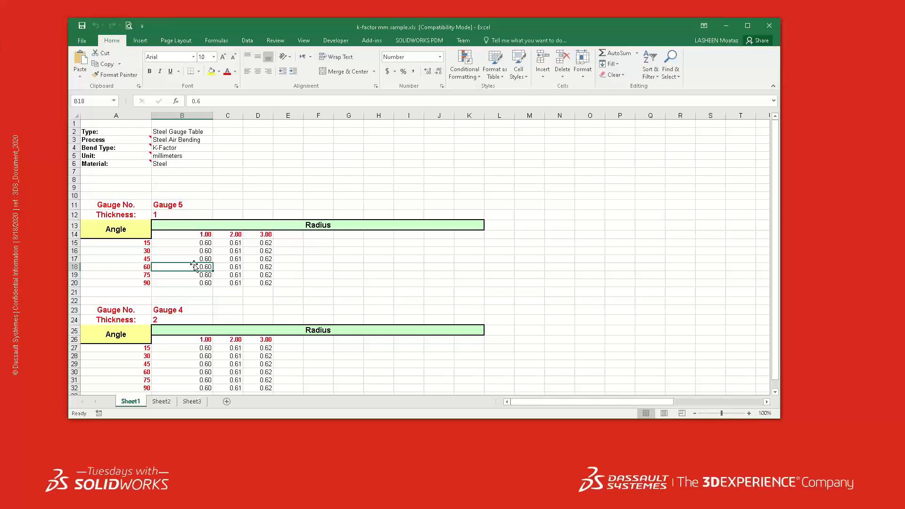
pyautogui.click(811, 152)
pyautogui.click(710, 189)
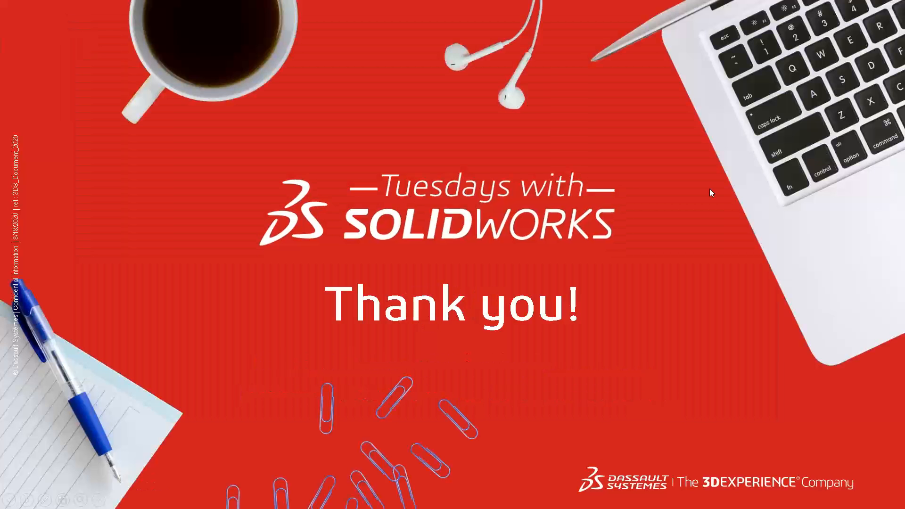